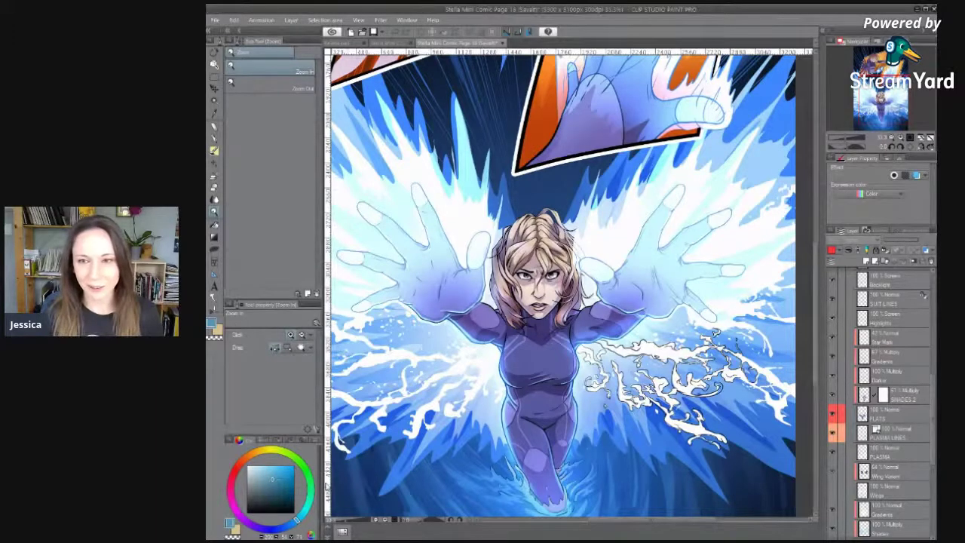
Look over the comic page, from the large figure with outstretched hands up to the two slanted panels.
drag(675, 165, 713, 295)
drag(701, 156, 693, 201)
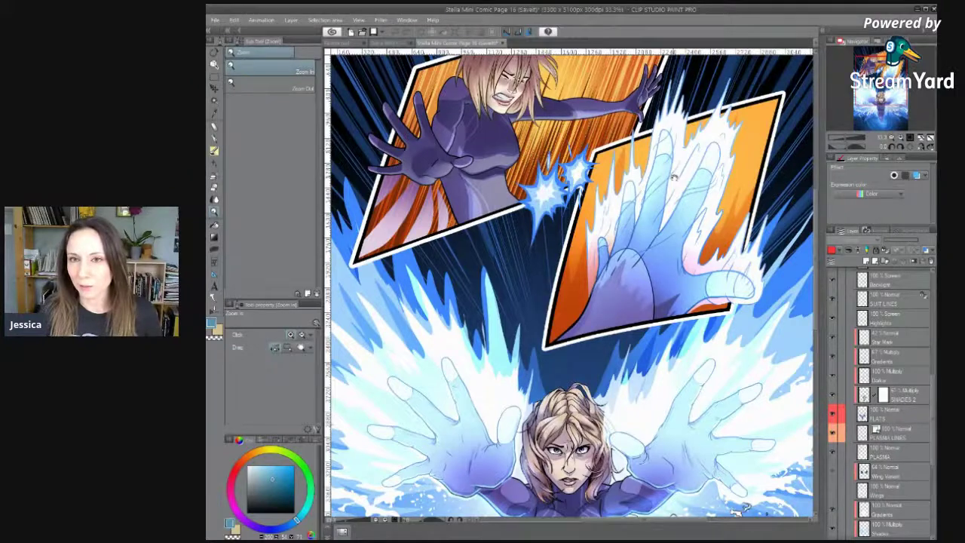
scroll(675, 175, up, 3)
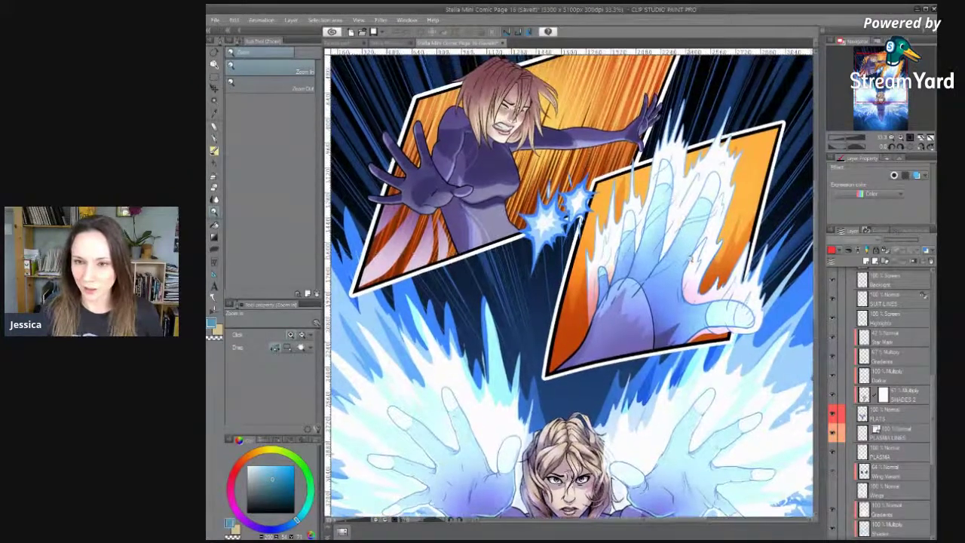
scroll(689, 258, down, 1)
drag(650, 394, 635, 342)
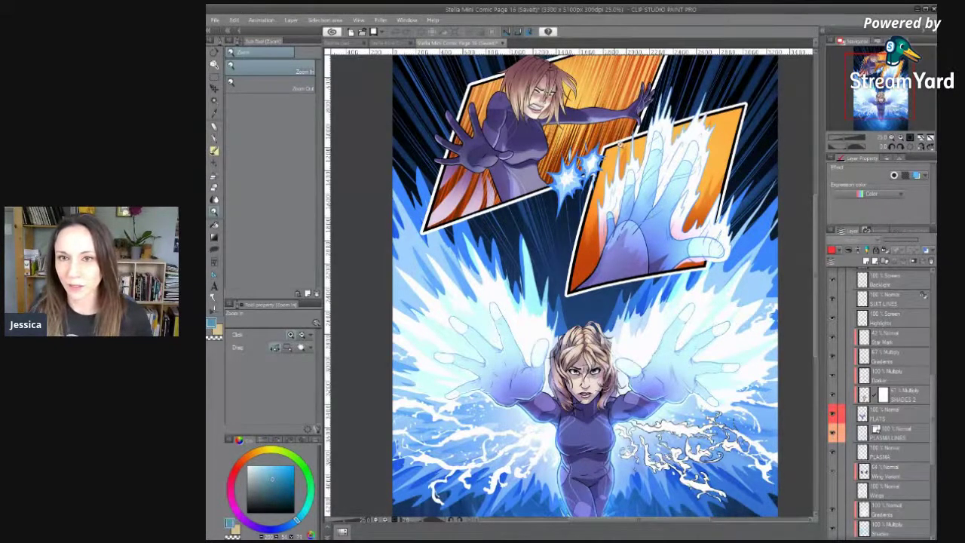
drag(569, 156, 530, 179)
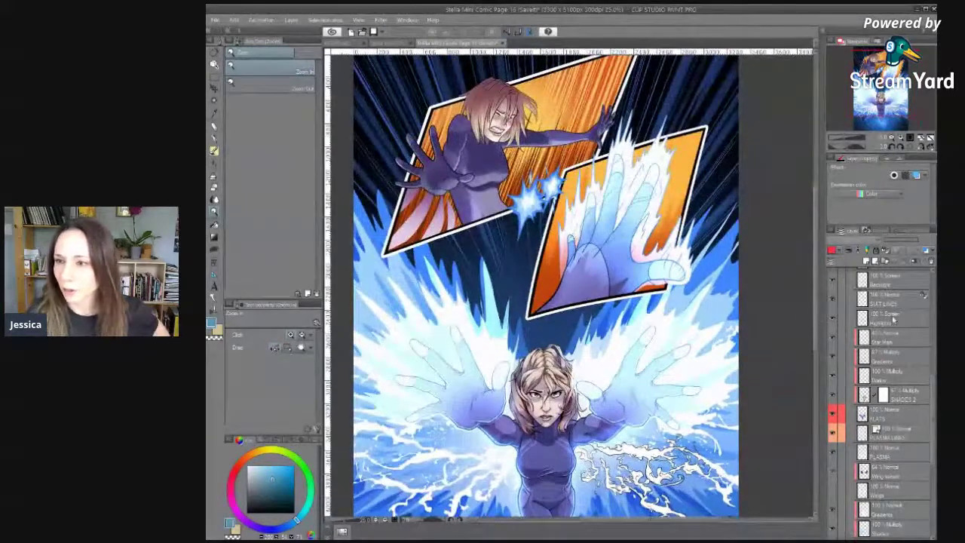
drag(933, 386, 933, 279)
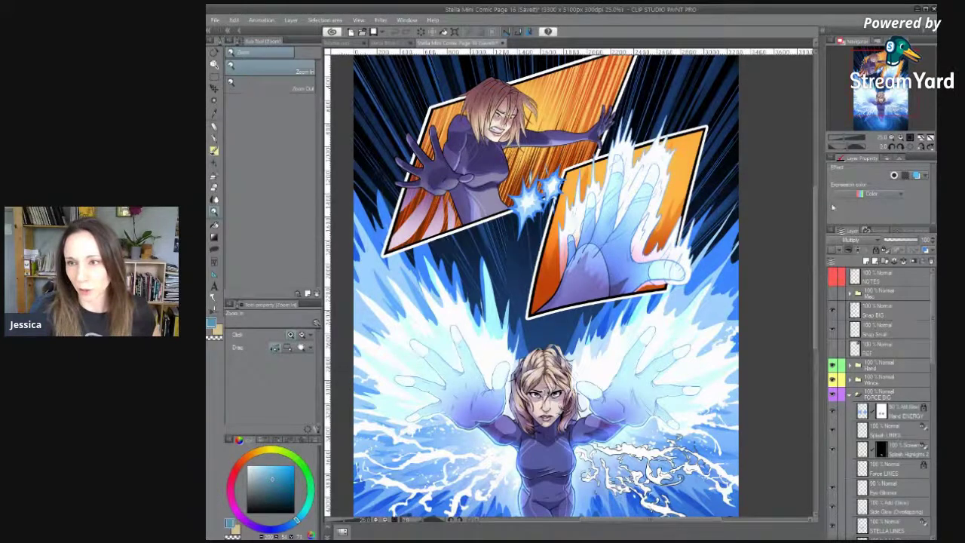
drag(819, 217, 818, 257)
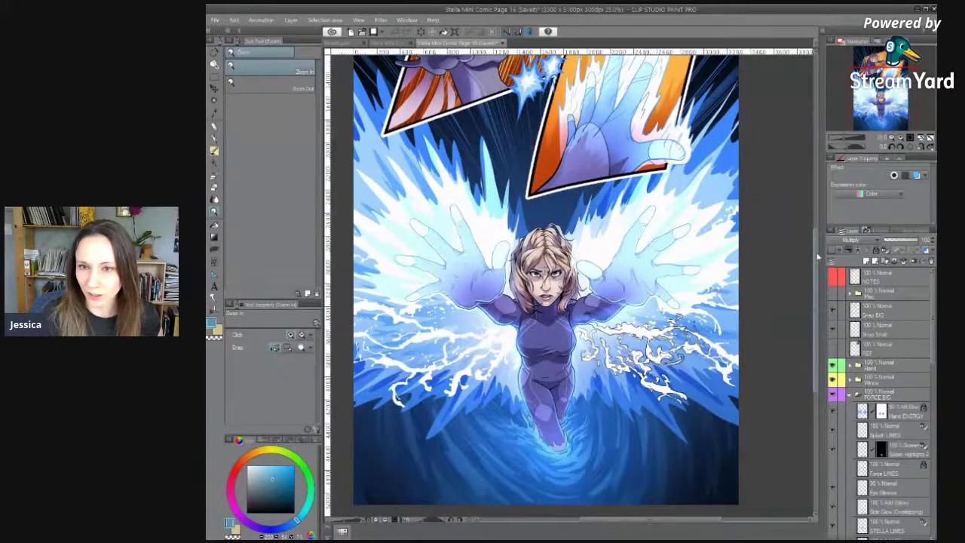
drag(817, 303, 817, 295)
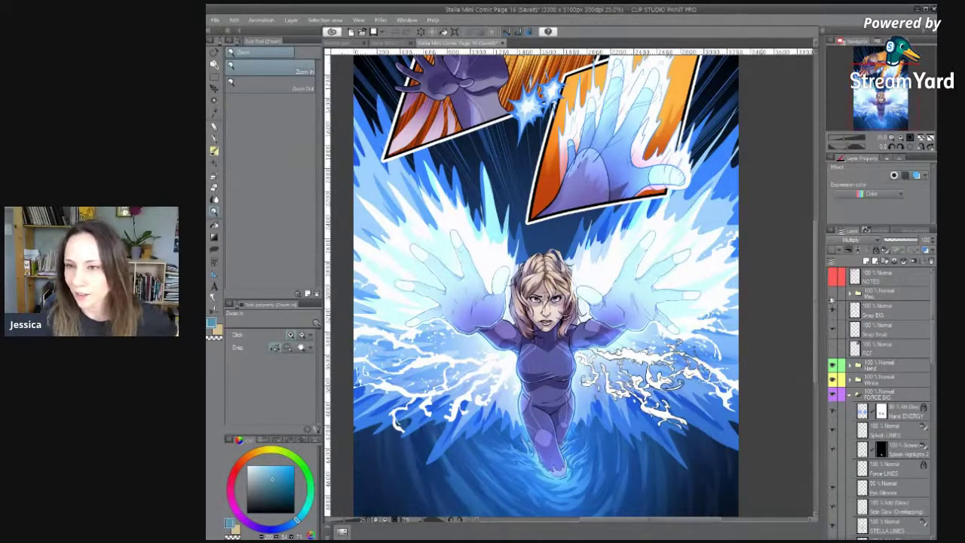
click(429, 398)
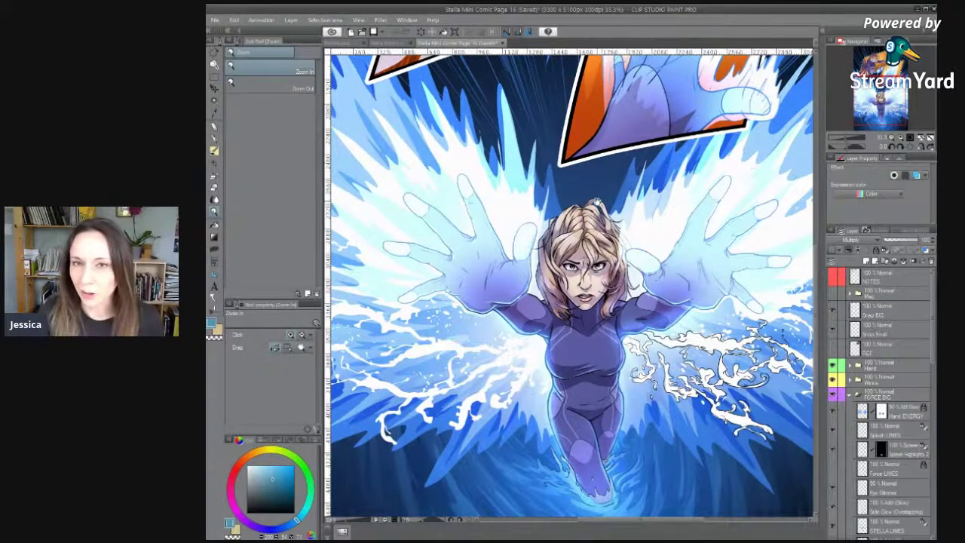
scroll(528, 332, up, 5)
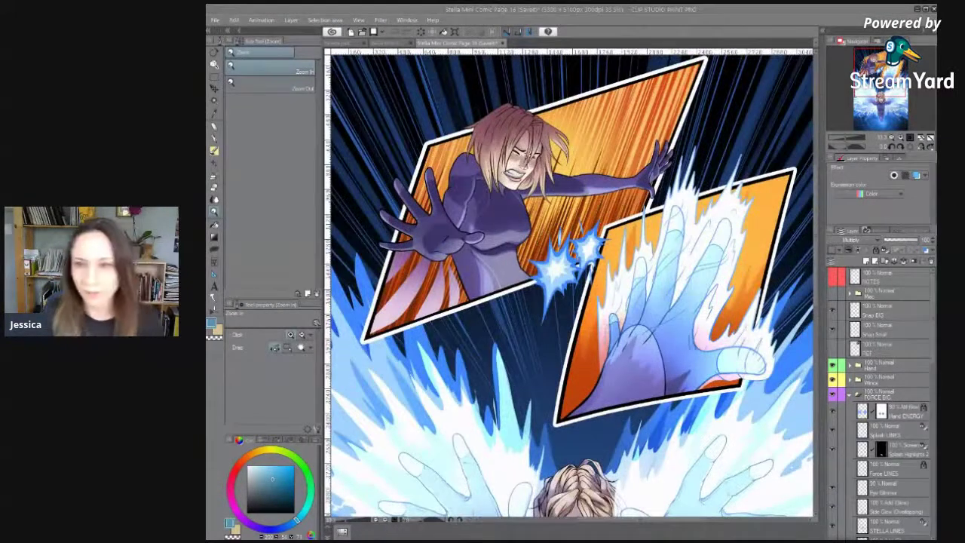
scroll(607, 260, up, 1)
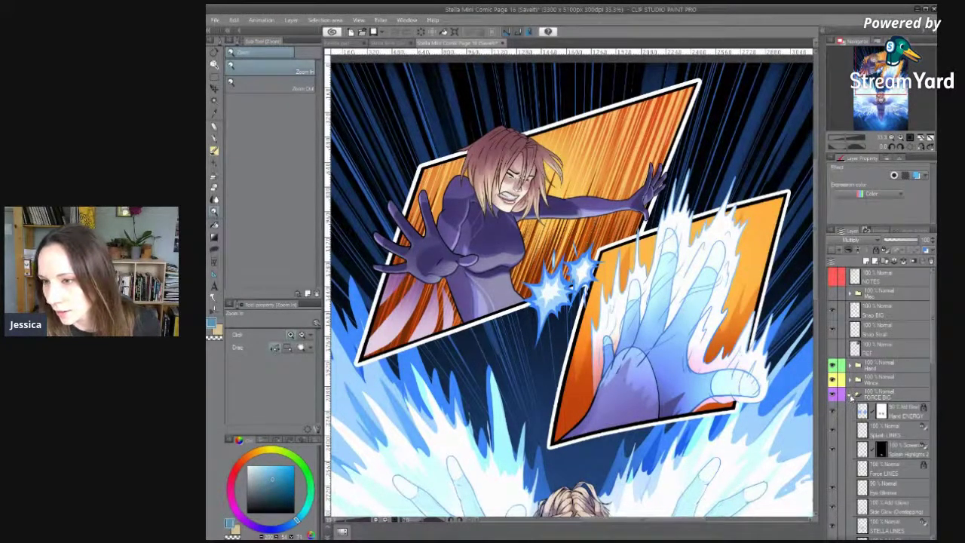
Collapse the FORCE BIG layer folder, toggle the Hand folder's visibility off and on, and expand the Wince folder.
click(851, 396)
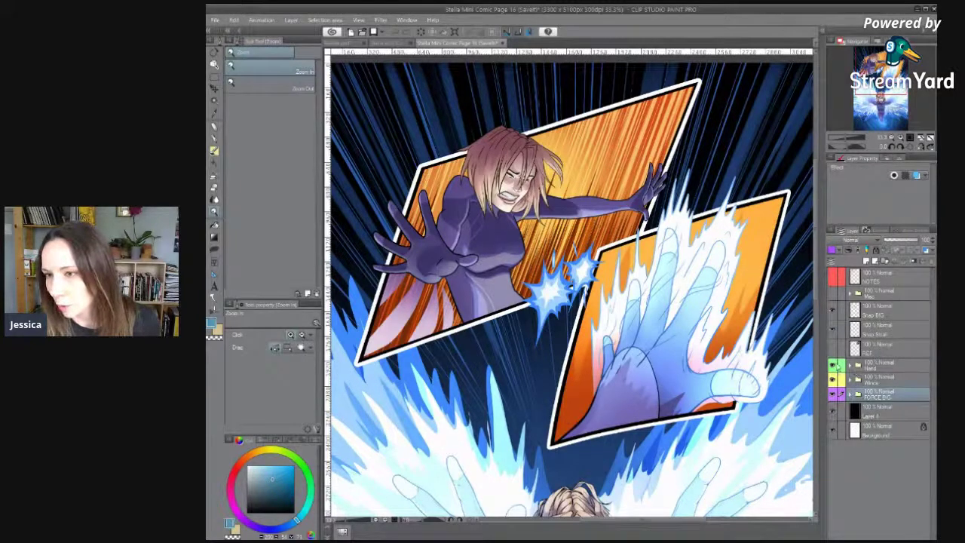
click(833, 367)
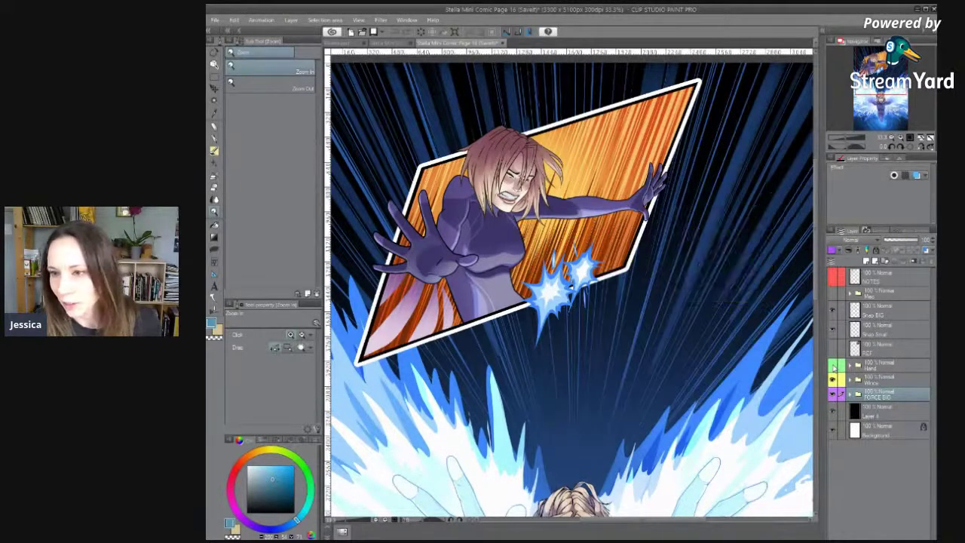
click(833, 367)
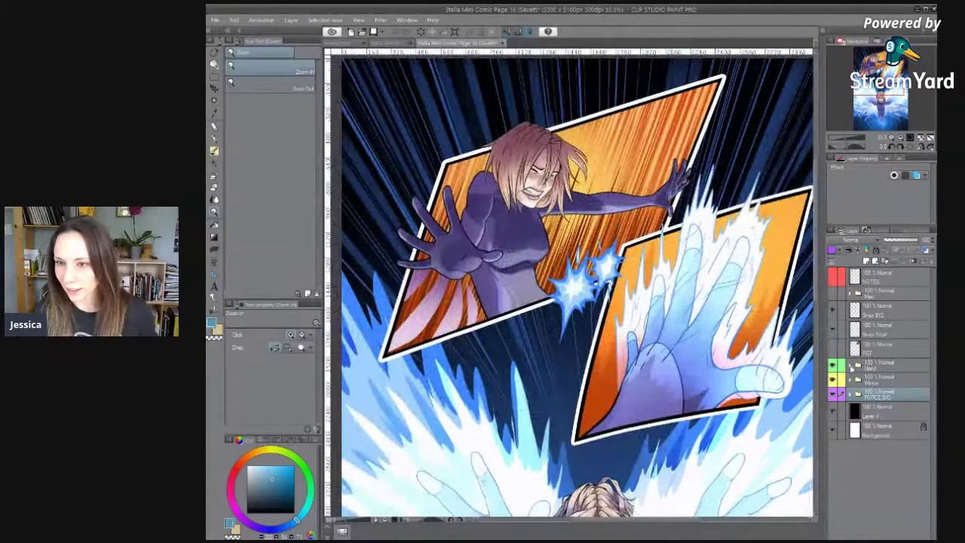
drag(727, 395, 706, 374)
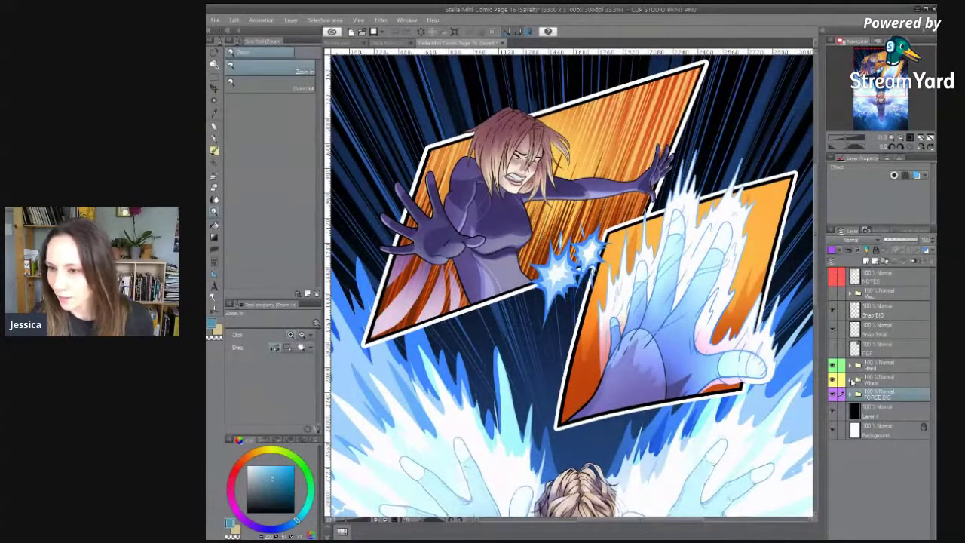
click(851, 381)
drag(578, 322, 612, 386)
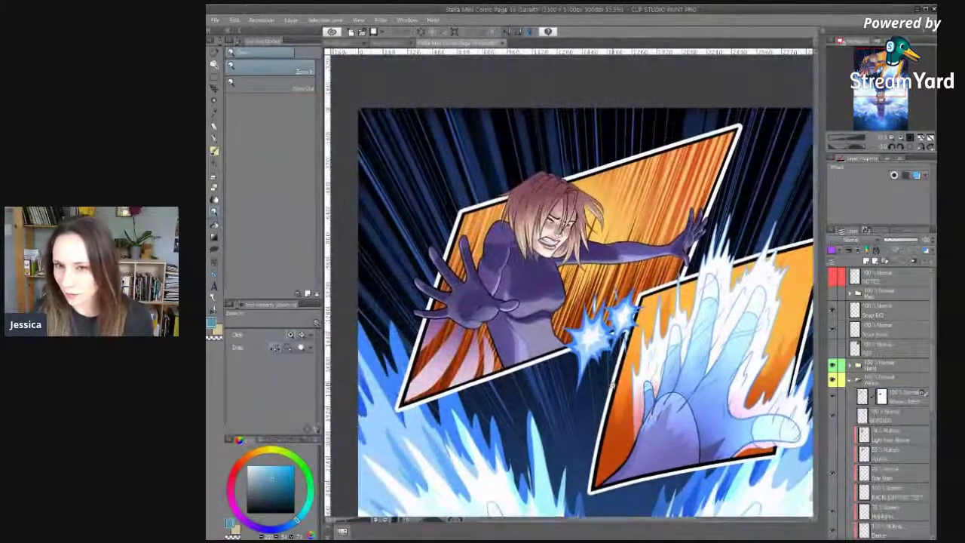
Toggle the Wince folder's FLATS layer off and on to check its content, and make it the active layer.
click(493, 256)
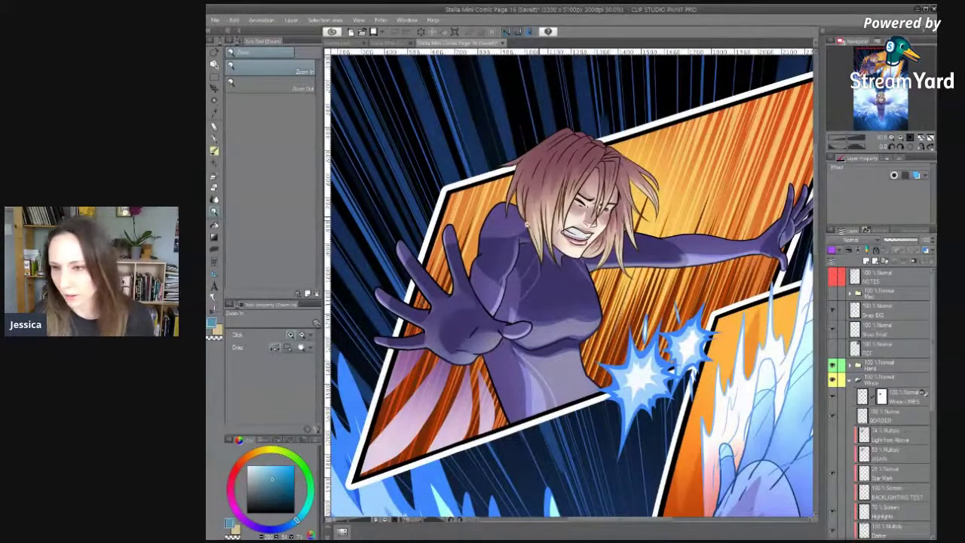
click(561, 244)
scroll(840, 461, down, 3)
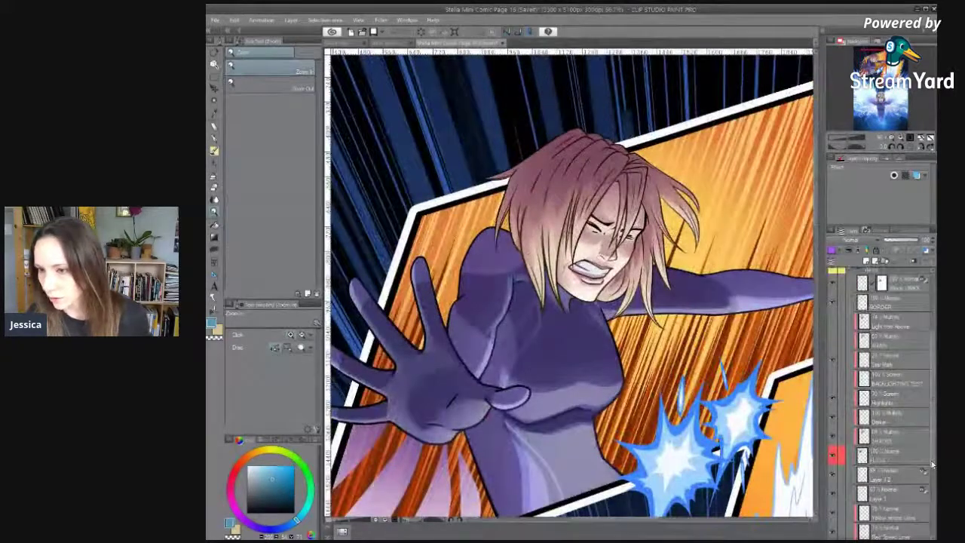
click(833, 457)
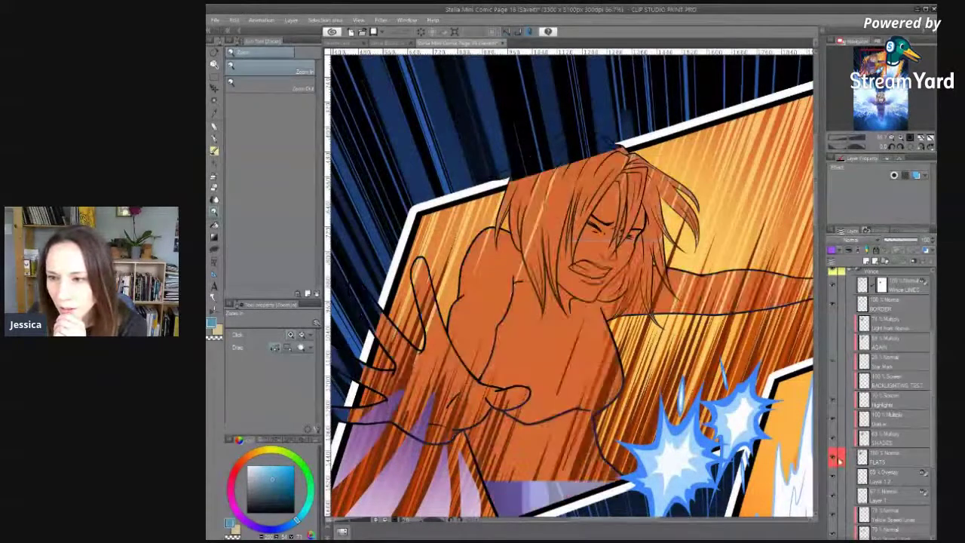
click(833, 457)
click(894, 460)
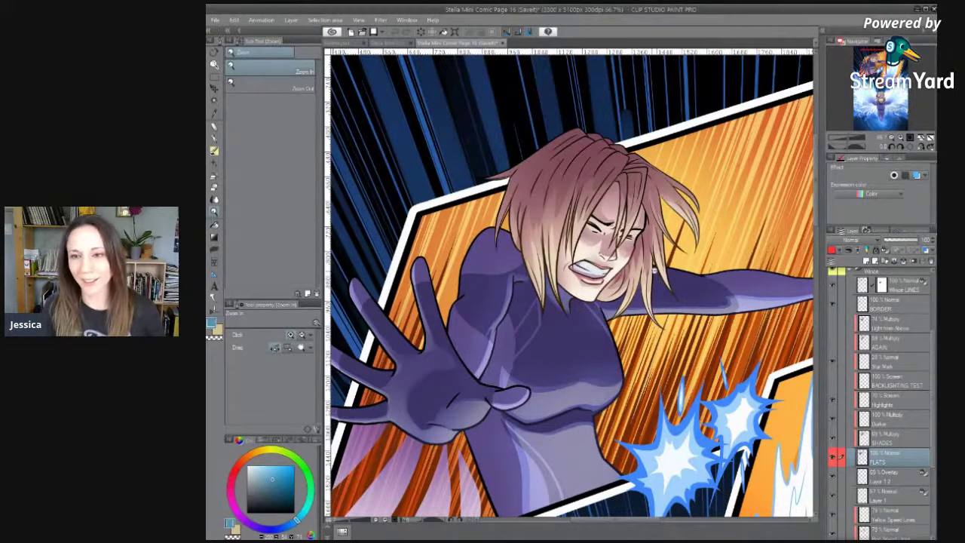
Make the SHADES layer in the Wince folder active.
drag(714, 376, 707, 366)
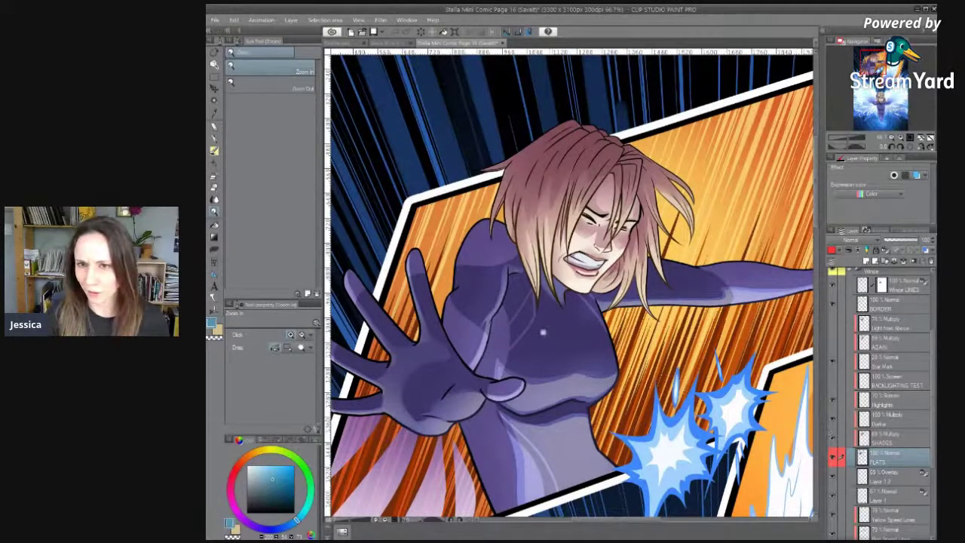
scroll(525, 313, up, 3)
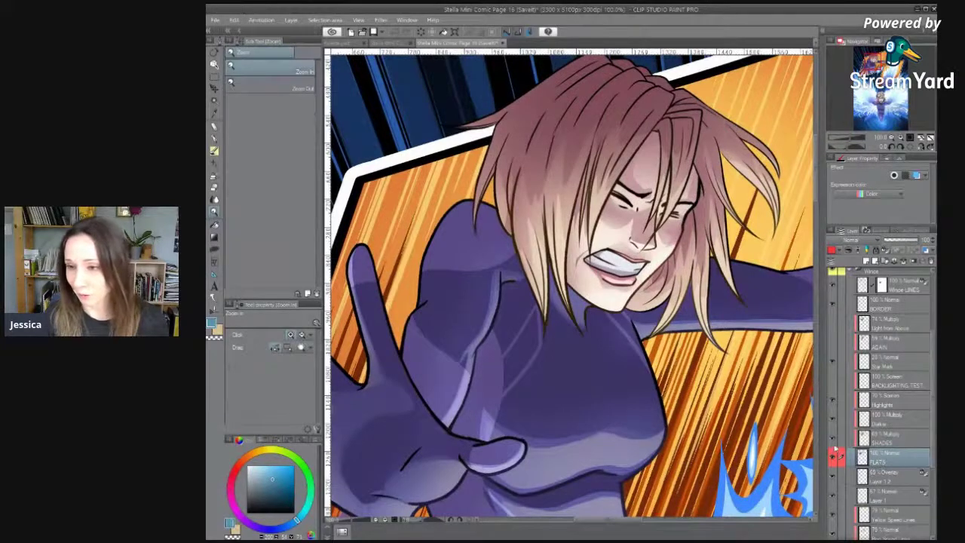
click(896, 441)
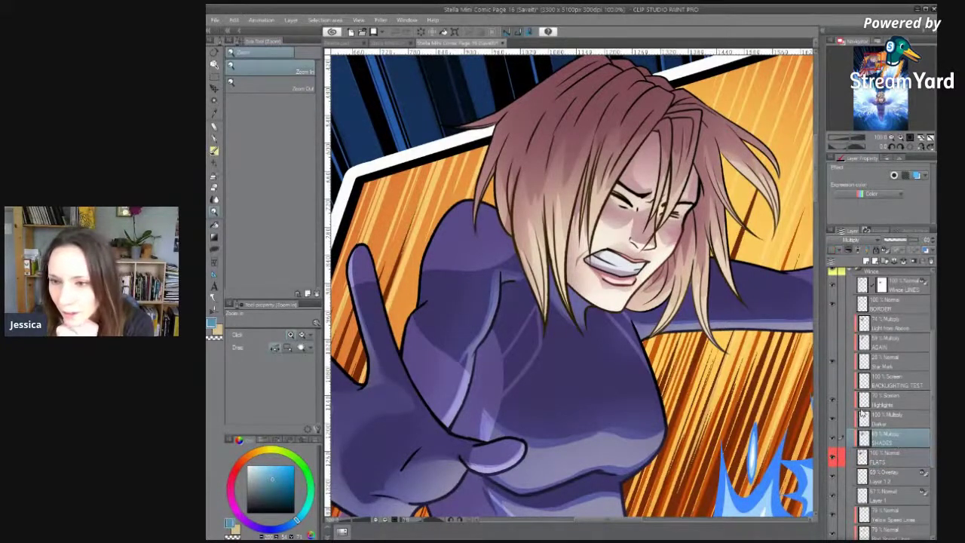
Sample the SUIT 1 colour and the lighter suit colour below it from the Palette document, and return to comic page 16.
click(336, 44)
right_click(375, 90)
key(x)
right_click(376, 118)
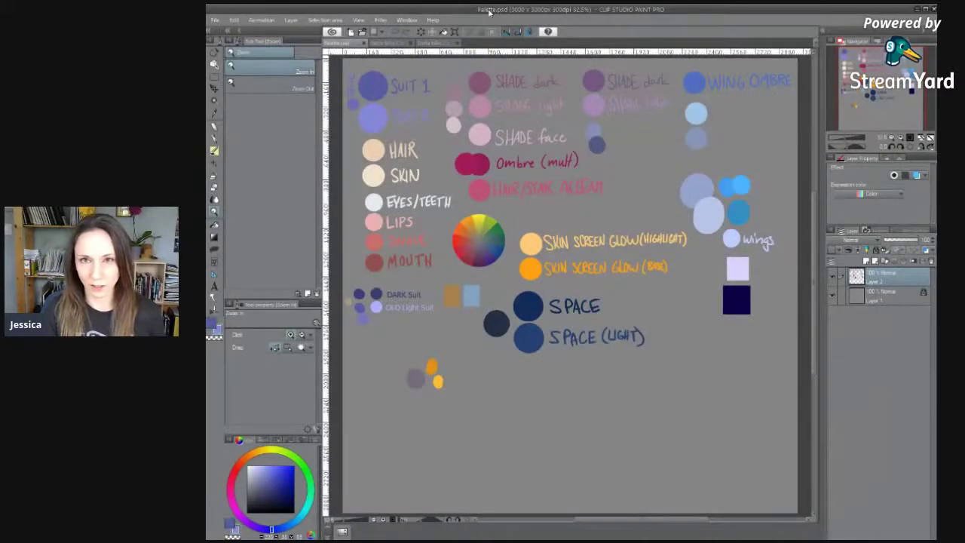
click(433, 44)
Make the FLATS layer in the Wince folder active again for editing the suit's flat colours.
key(p)
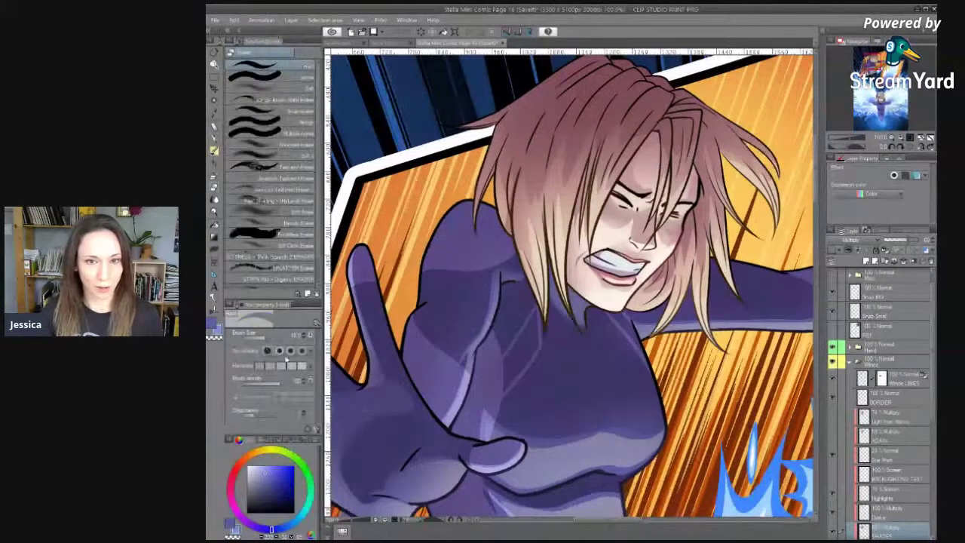
key(m)
key(m)
drag(643, 315, 677, 295)
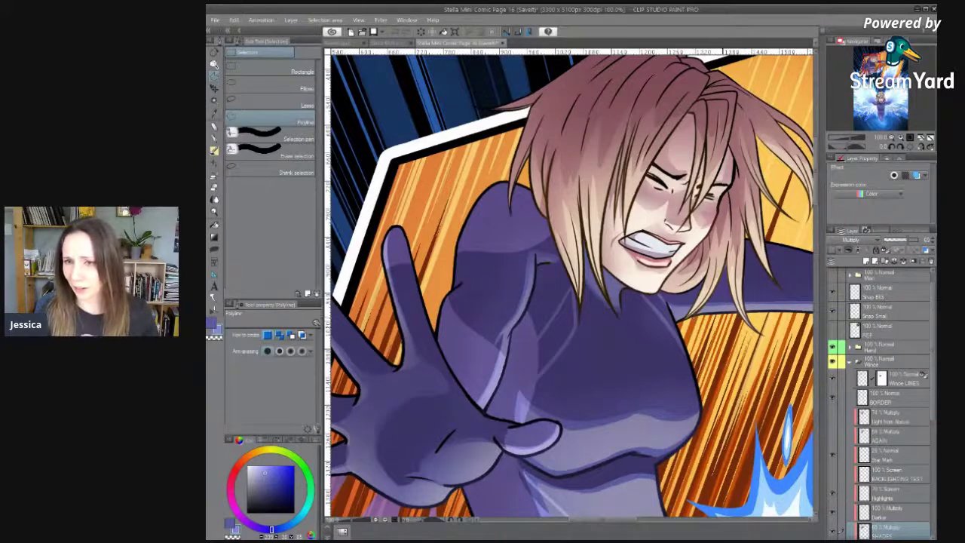
drag(589, 336, 575, 312)
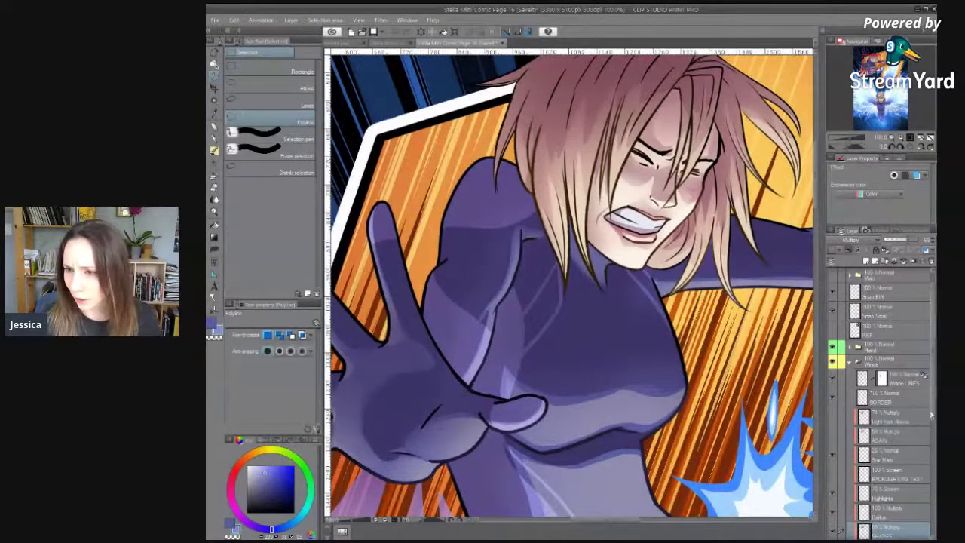
scroll(931, 414, down, 3)
click(898, 507)
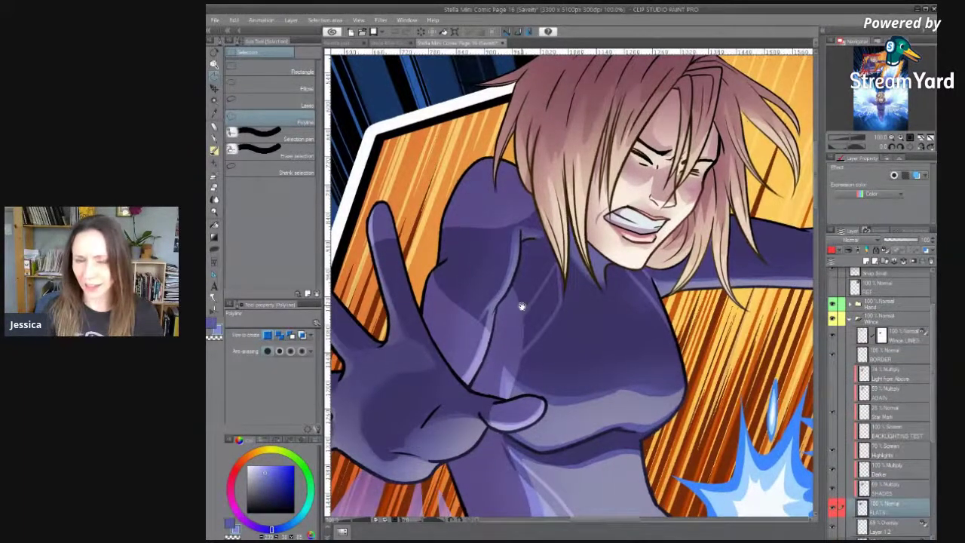
Test hard-edged G-pen and eraser strokes on the chest of the suit, between the arm line and the hair.
drag(522, 307, 511, 333)
scroll(525, 325, up, 3)
key(p)
drag(559, 294, 511, 325)
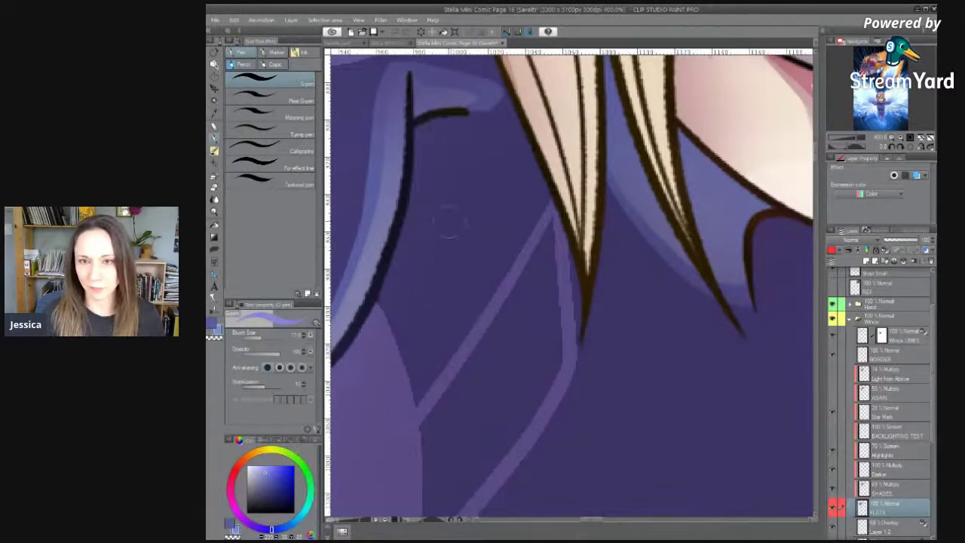
mouse_move(454, 218)
mouse_down()
mouse_move(420, 280)
mouse_move(446, 315)
mouse_up()
key(b)
drag(442, 224, 444, 279)
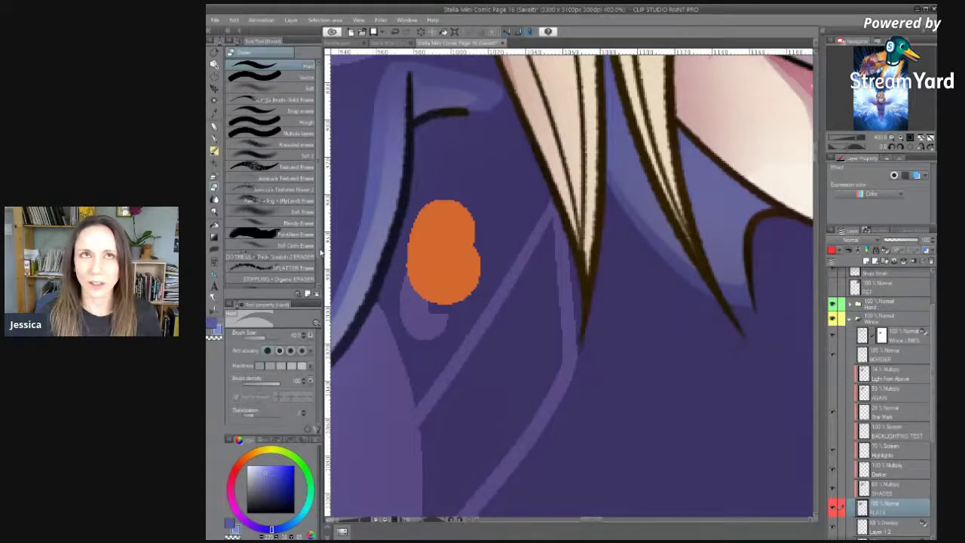
Inspect the pixel edges of the test strokes up close and undo the strokes.
key(ctrl+space)
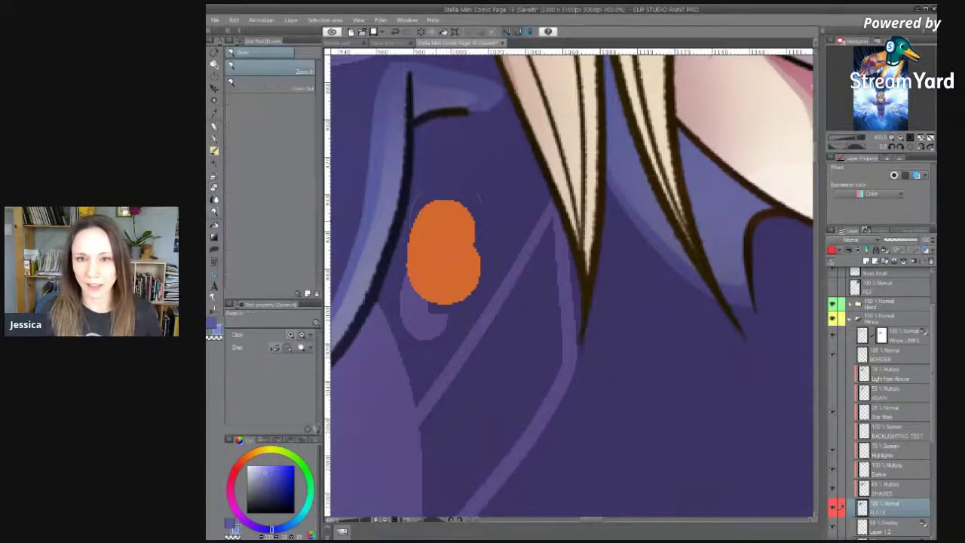
click(437, 204)
click(442, 201)
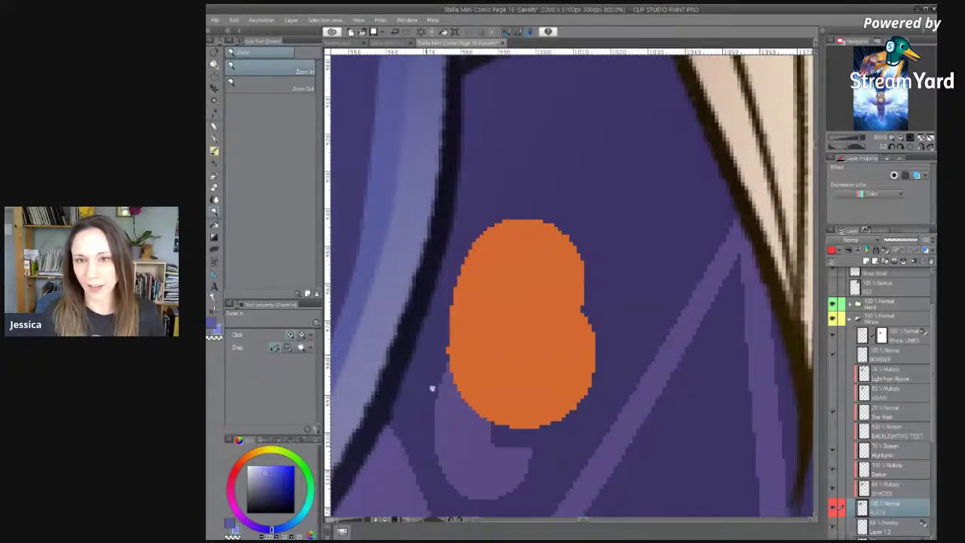
alt+click(540, 304)
alt+click(540, 304)
key(ctrl+z)
key(ctrl+z)
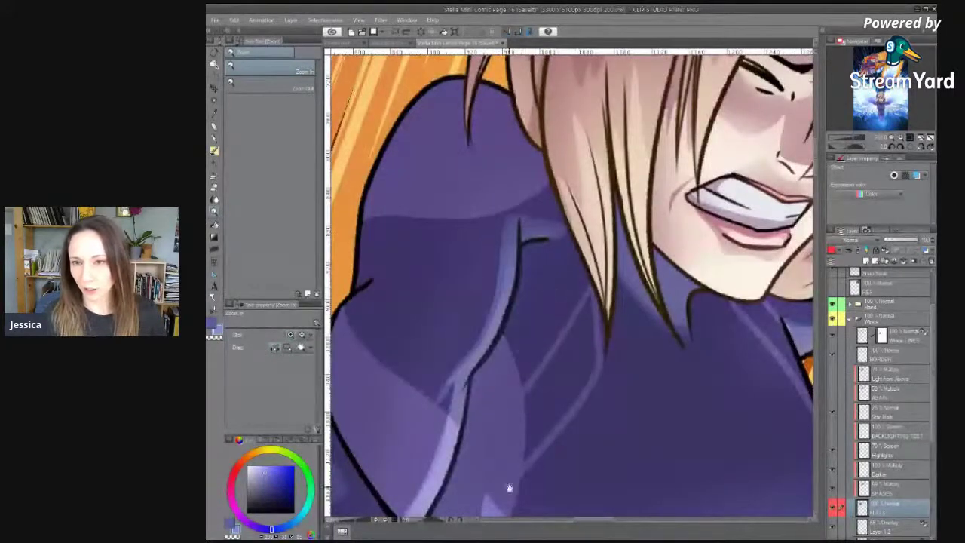
Paint over the upper diagonal stripe on the suit's chest with the G-pen, using the suit colour sampled beside it.
drag(509, 488, 481, 398)
mouse_move(678, 350)
mouse_down()
mouse_move(670, 409)
mouse_move(675, 349)
mouse_up()
key(p)
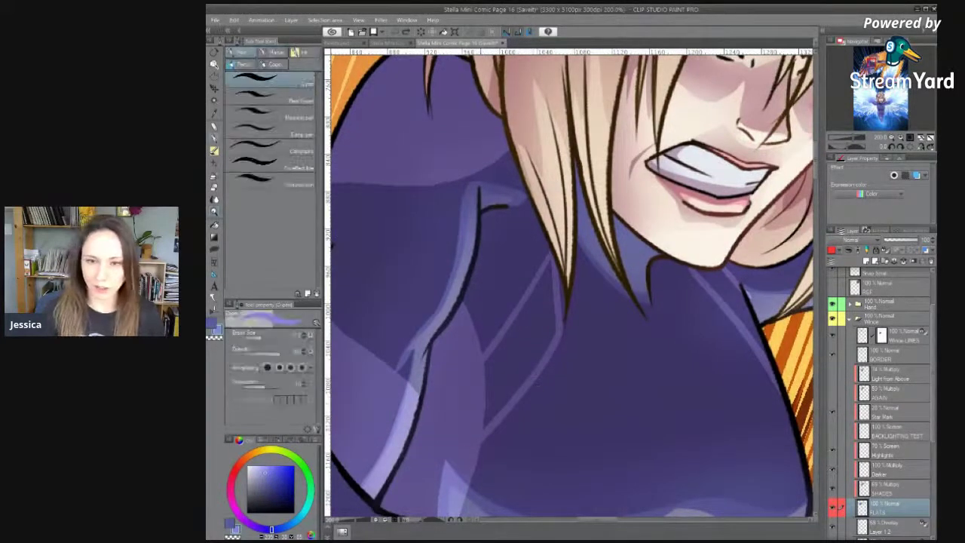
drag(515, 310, 481, 391)
key(e)
key(x)
key(p)
alt+click(503, 358)
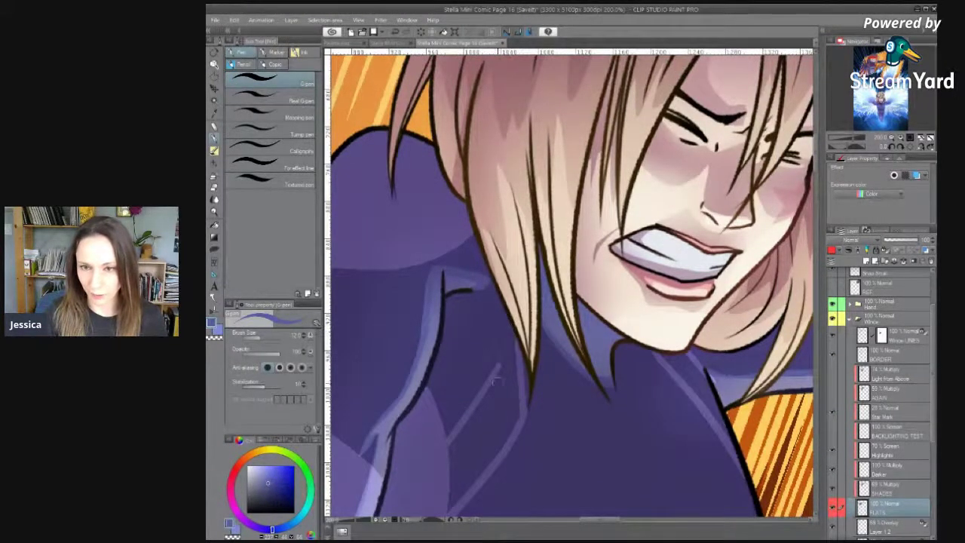
drag(453, 390, 488, 295)
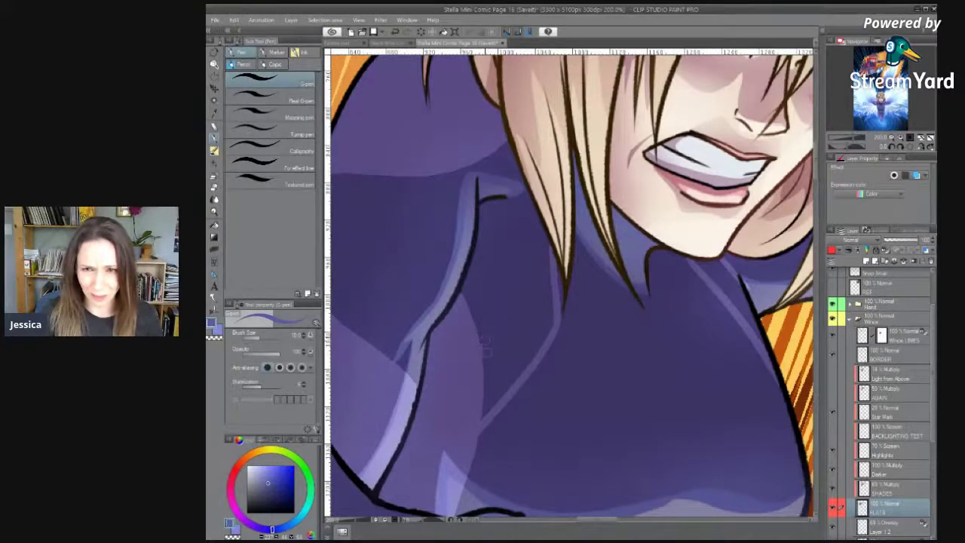
Select the whole flat colour area of the suit with Auto select on the FLATS layer.
drag(519, 286, 534, 322)
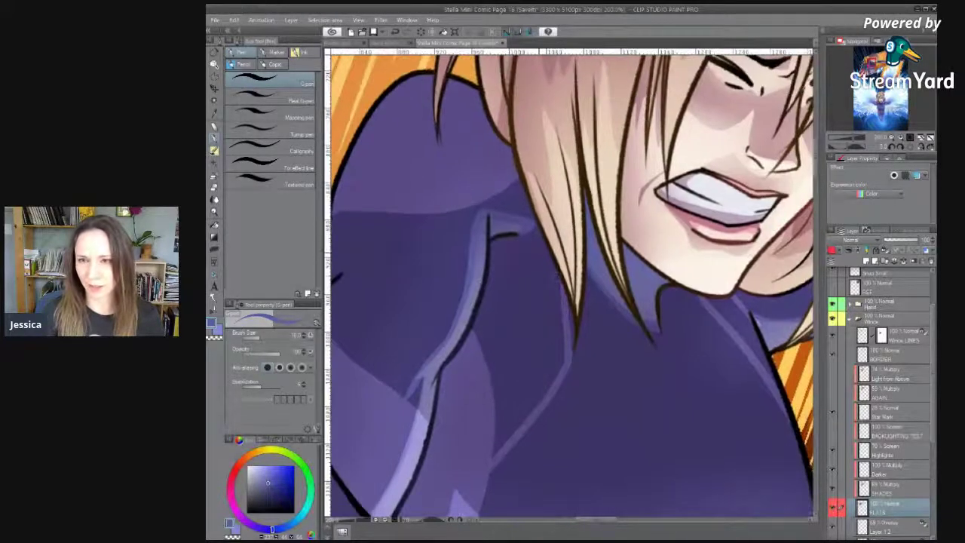
key(slash)
alt+click(538, 287)
drag(551, 287, 581, 316)
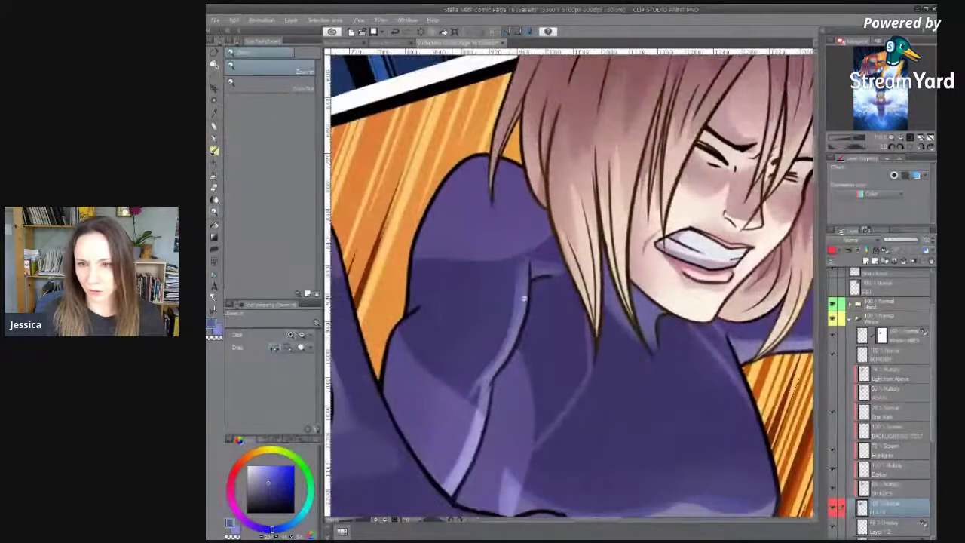
key(w)
click(524, 344)
click(519, 441)
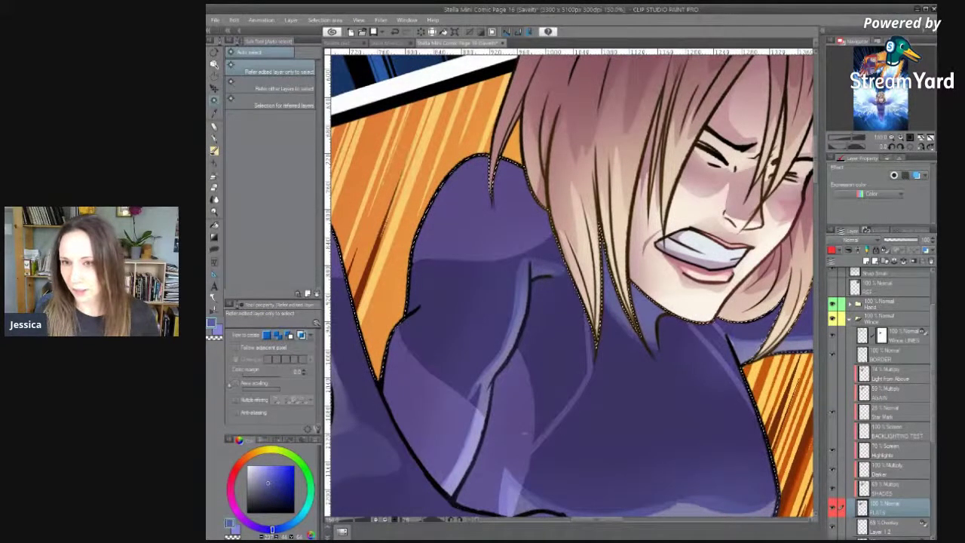
drag(481, 329, 486, 356)
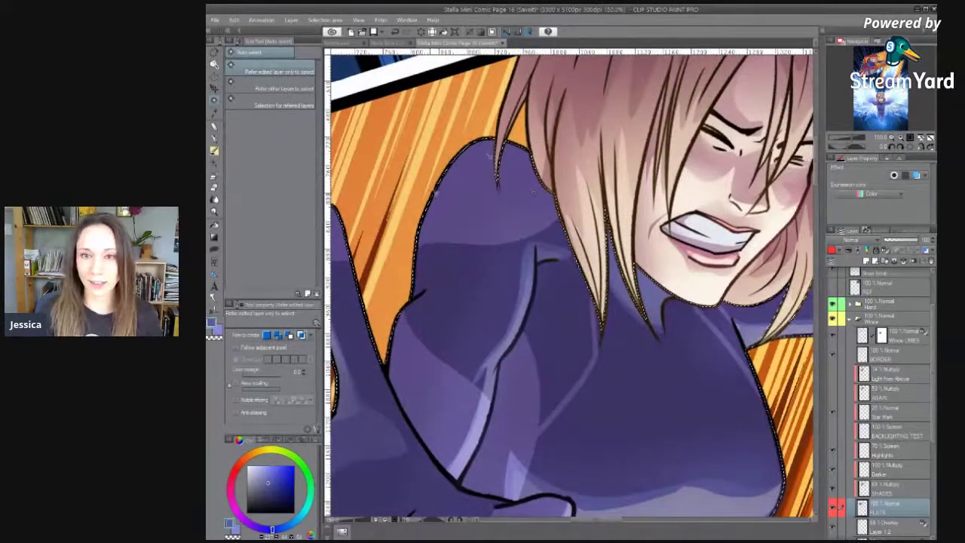
Select the shaded suit tone around the chest stripe with Auto select and inspect the selection edges up close.
click(572, 385)
key(ctrl+space)
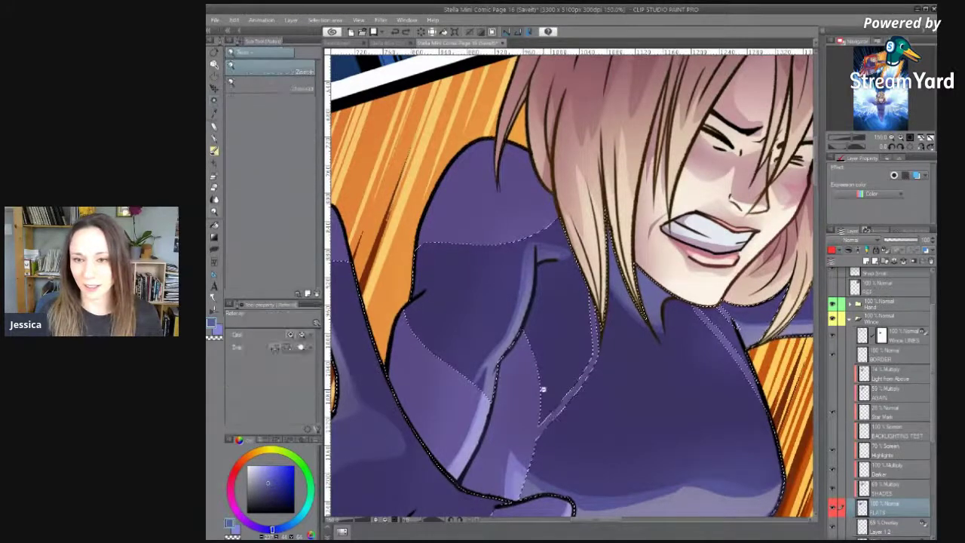
scroll(542, 389, up, 7)
drag(544, 451, 574, 322)
scroll(574, 321, down, 4)
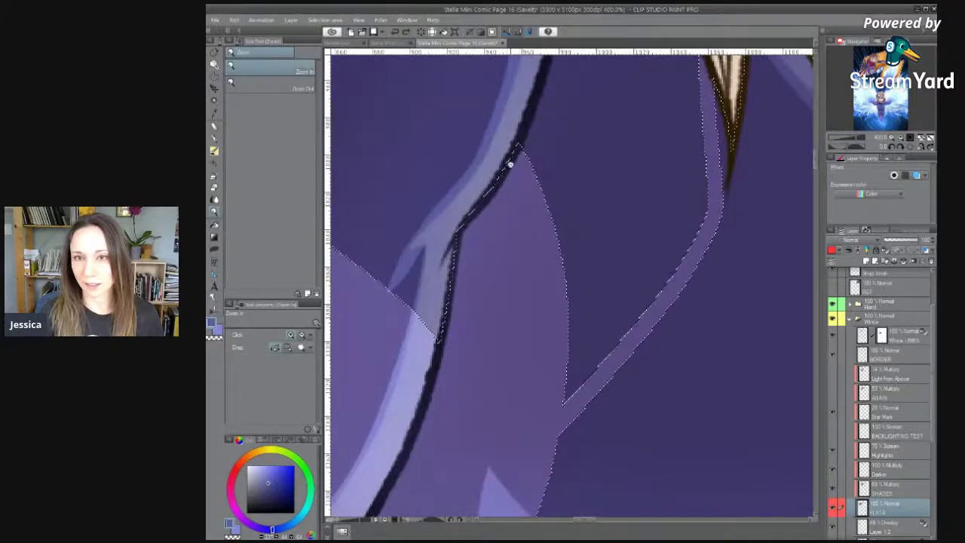
scroll(599, 297, down, 3)
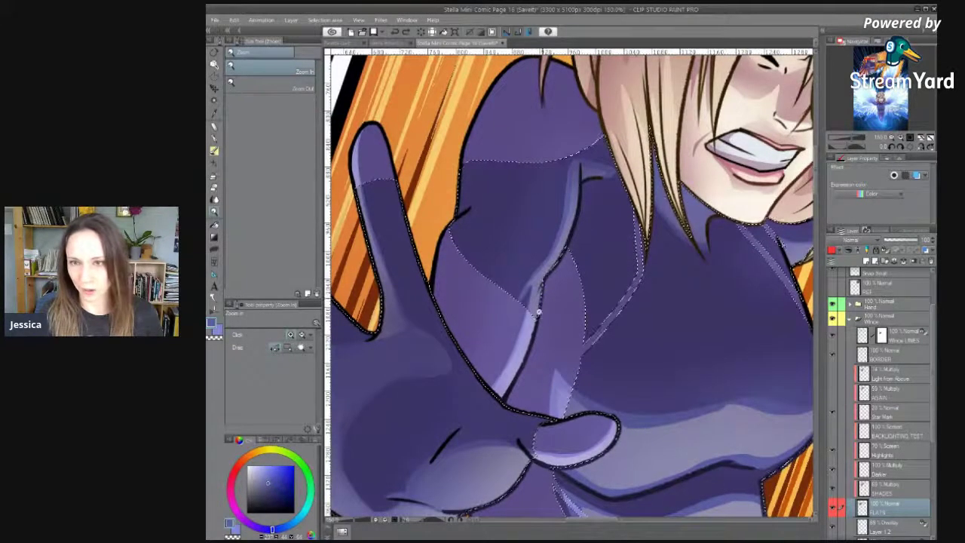
Reselect the suit's full flat colour area and clear the selection.
drag(596, 234, 571, 315)
click(596, 416)
drag(568, 342, 568, 343)
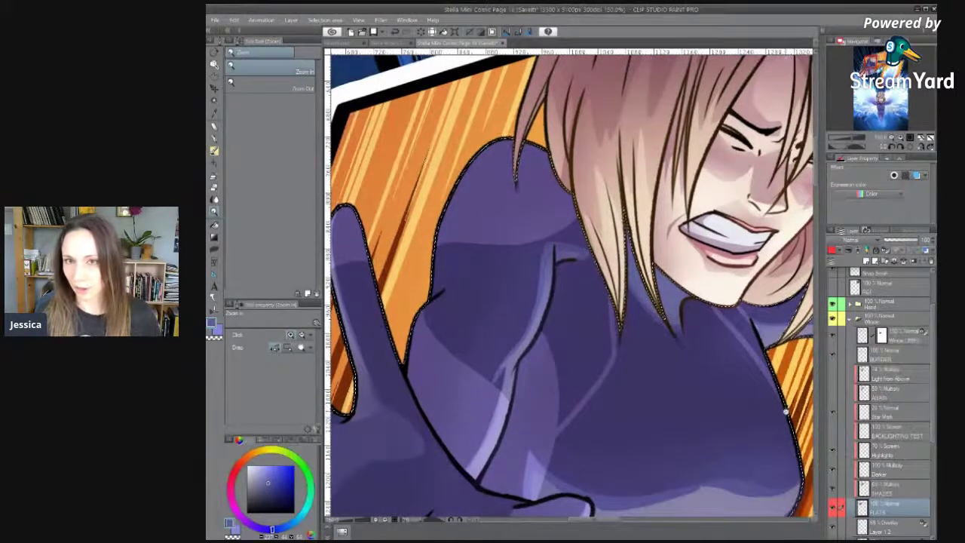
key(ctrl+d)
click(732, 395)
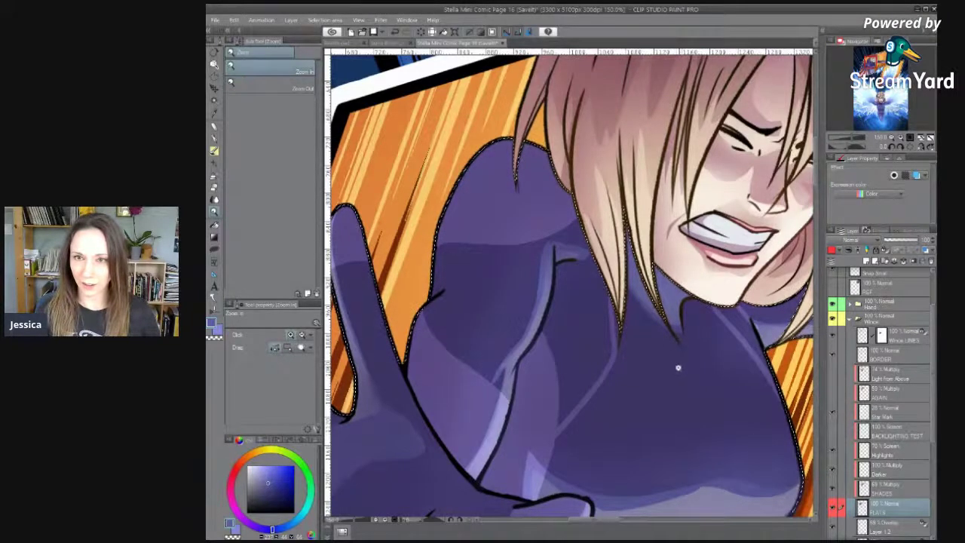
key(ctrl+d)
drag(579, 302, 515, 352)
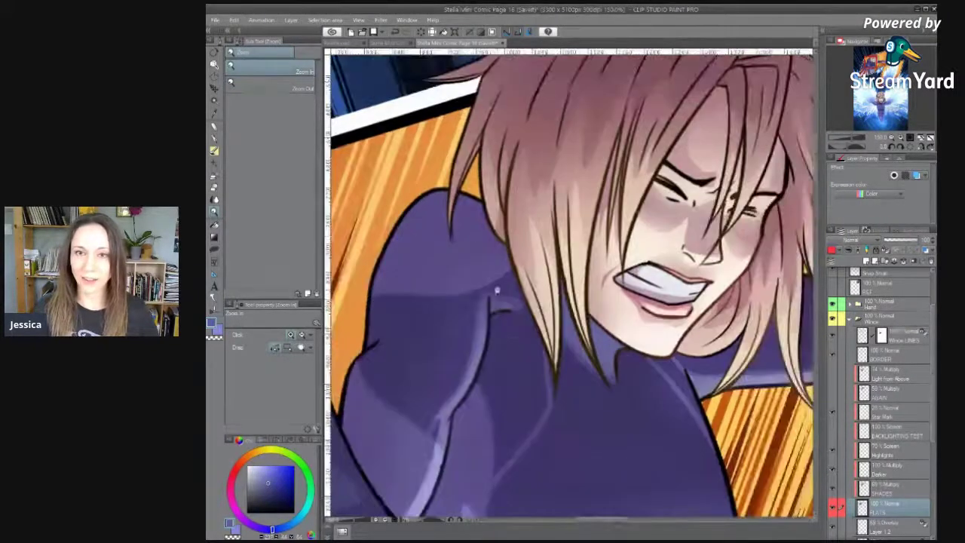
Try several diagonal G-pen strokes across the suit's shoulder and undo them all.
key(p)
drag(411, 294, 388, 241)
mouse_move(429, 294)
mouse_down()
mouse_move(405, 215)
mouse_move(417, 205)
mouse_up()
drag(463, 294, 428, 192)
drag(489, 287, 458, 198)
key(ctrl+z)
key(ctrl+z)
key(ctrl+z)
key(ctrl+z)
key(ctrl+z)
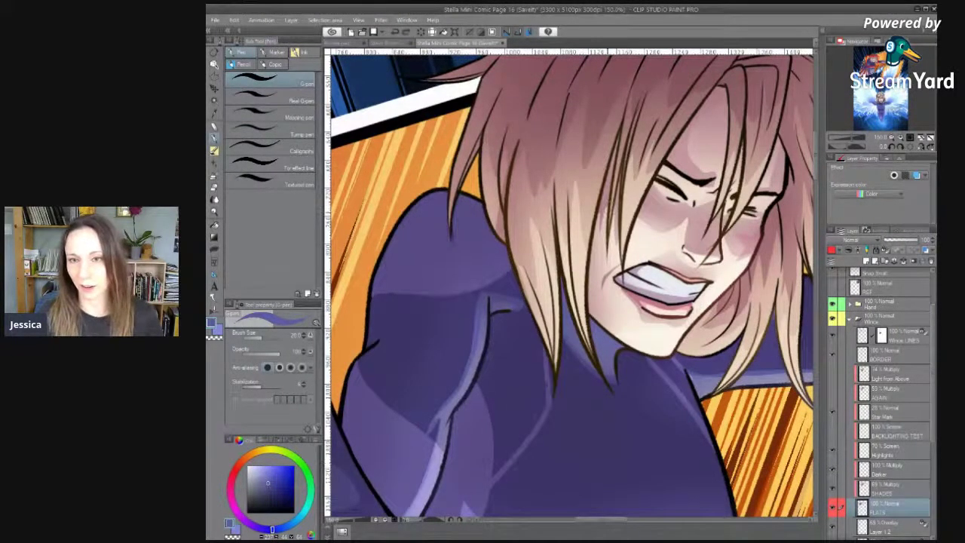
Draw a curved stripe in the lighter suit colour from the hair down the chest towards the arm, using the G-pen at size 10.
drag(523, 373, 558, 367)
key(bracketleft)
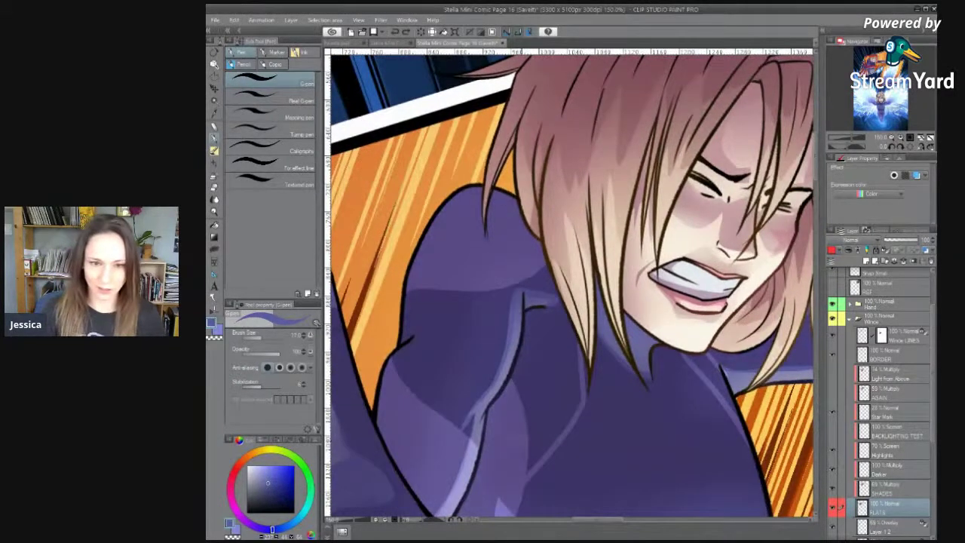
mouse_move(577, 357)
mouse_down()
mouse_move(598, 338)
mouse_move(608, 381)
mouse_up()
key(x)
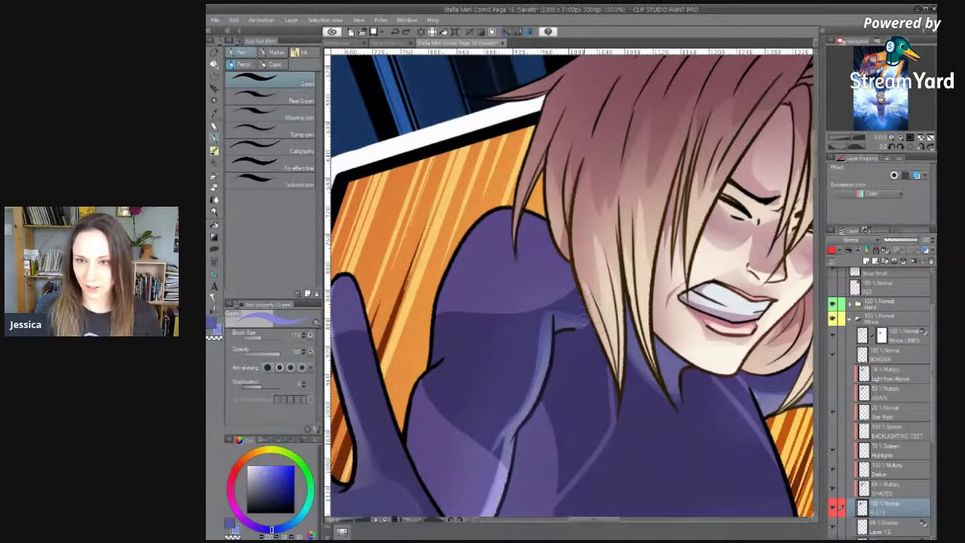
drag(587, 315, 535, 442)
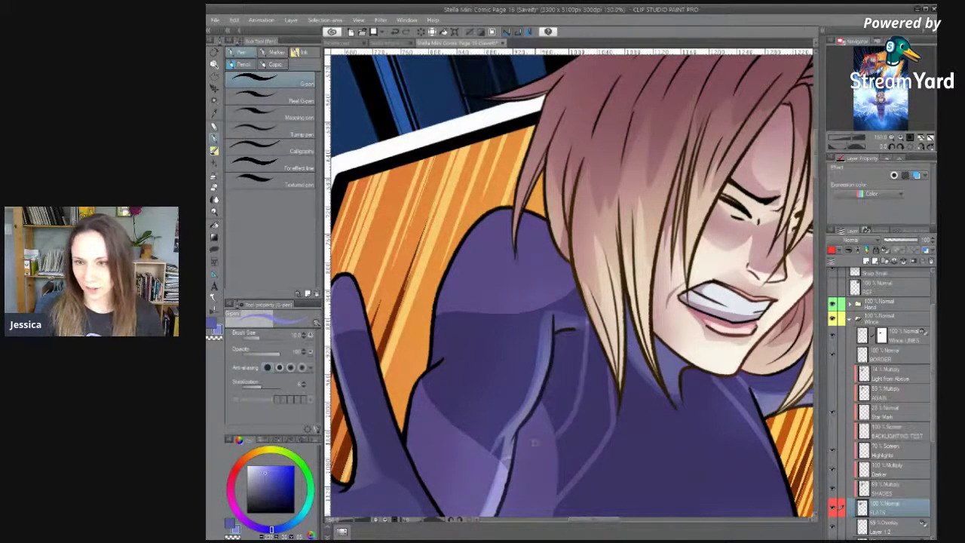
Examine the new chest stripe and the suit's existing stripes, both up close and across the whole panel.
drag(615, 386, 570, 396)
mouse_move(682, 403)
mouse_down()
mouse_move(636, 258)
mouse_move(603, 305)
mouse_up()
drag(518, 376, 533, 252)
key(ctrl+space)
scroll(570, 417, down, 2)
scroll(478, 239, up, 5)
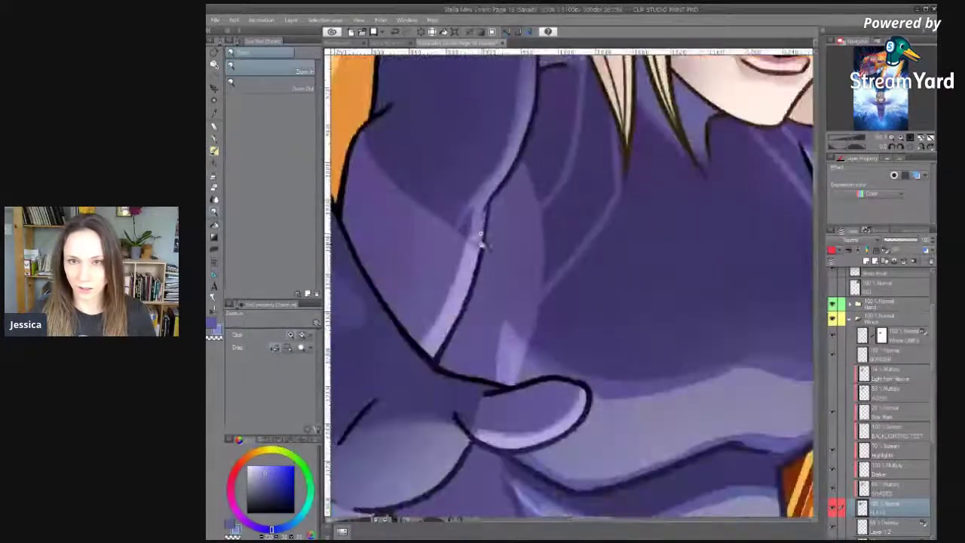
key(p)
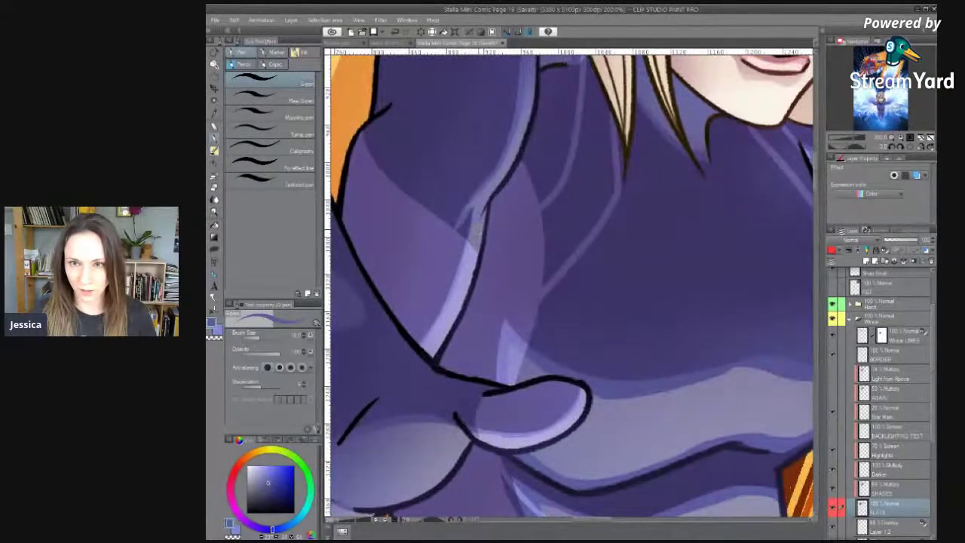
scroll(493, 238, down, 5)
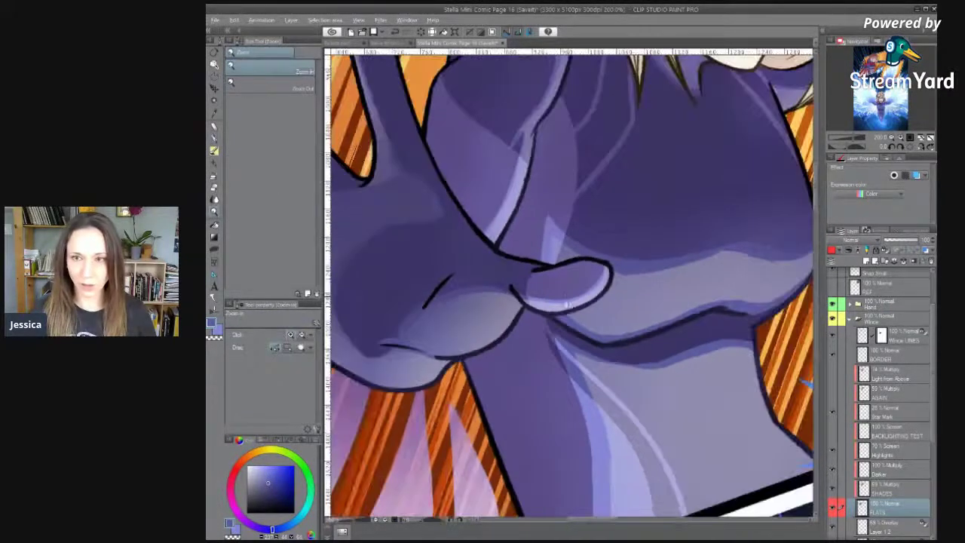
scroll(575, 265, down, 3)
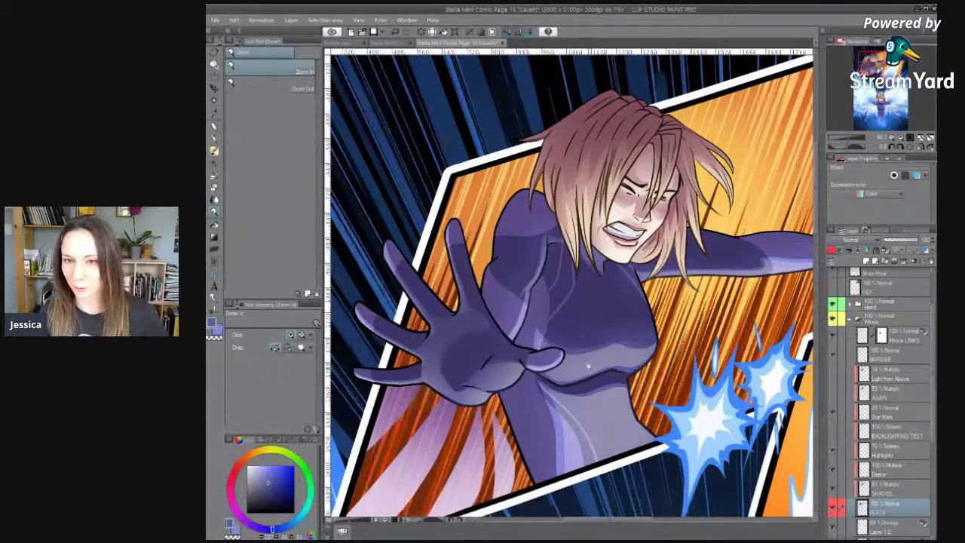
drag(684, 417, 668, 447)
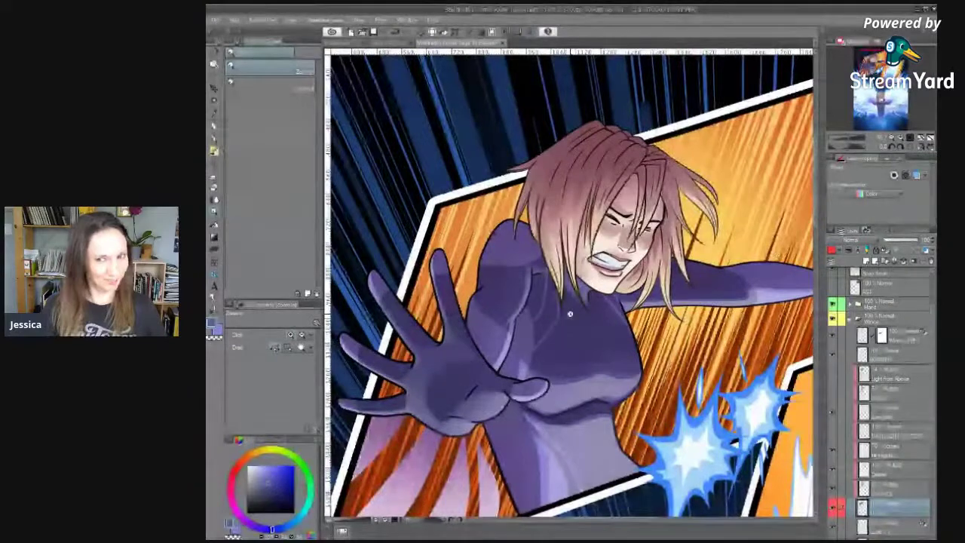
drag(535, 374, 523, 363)
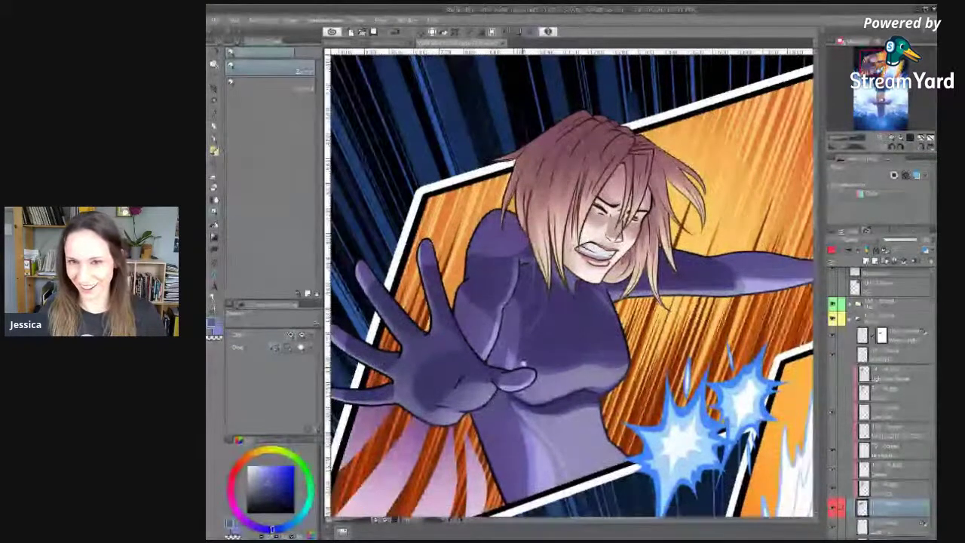
click(562, 433)
drag(561, 433, 581, 499)
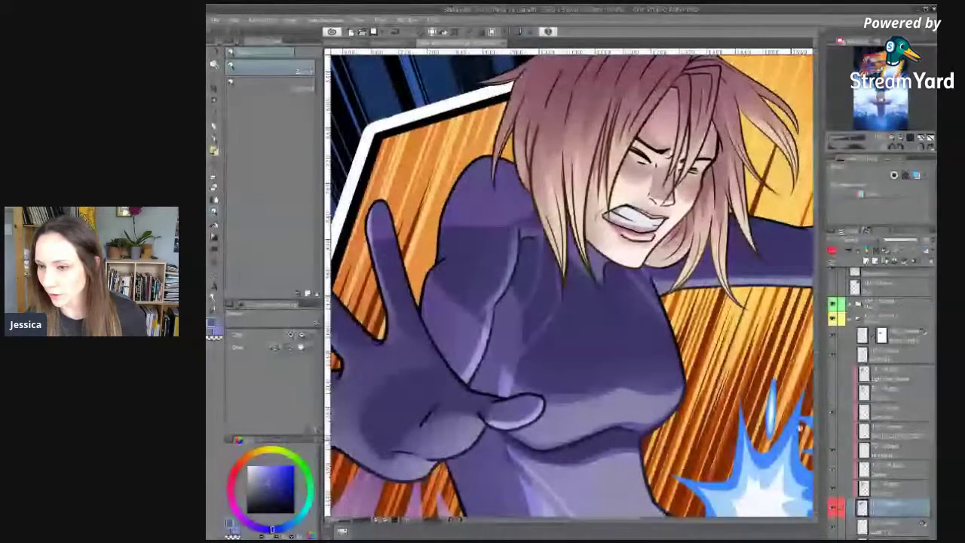
Select the suit area between the two chest stripes using Auto select limited to adjacent pixels.
drag(800, 428, 805, 400)
key(w)
click(558, 260)
click(557, 262)
click(554, 263)
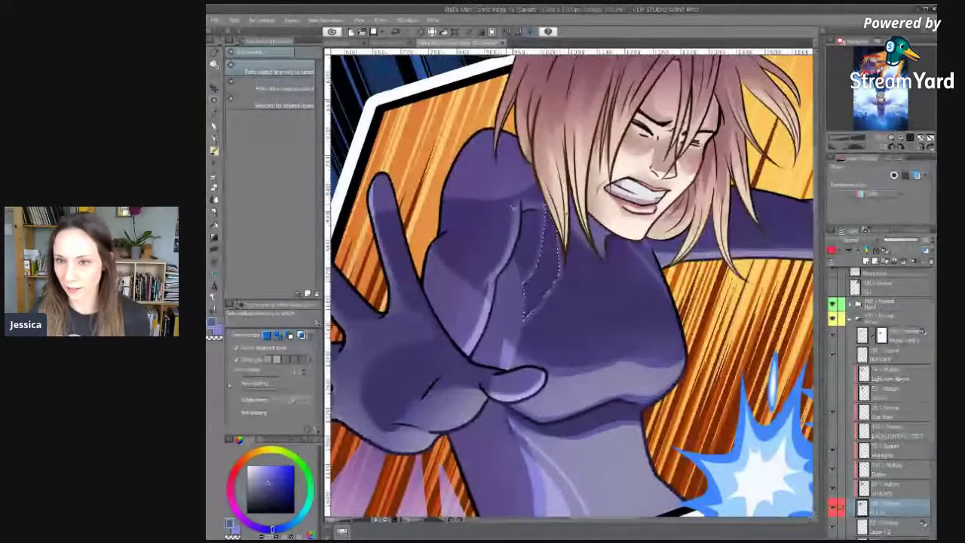
Add a polyline selection running from the chin along the far diagonal stripe to the outer edge of the chest.
key(m)
scroll(658, 266, up, 1)
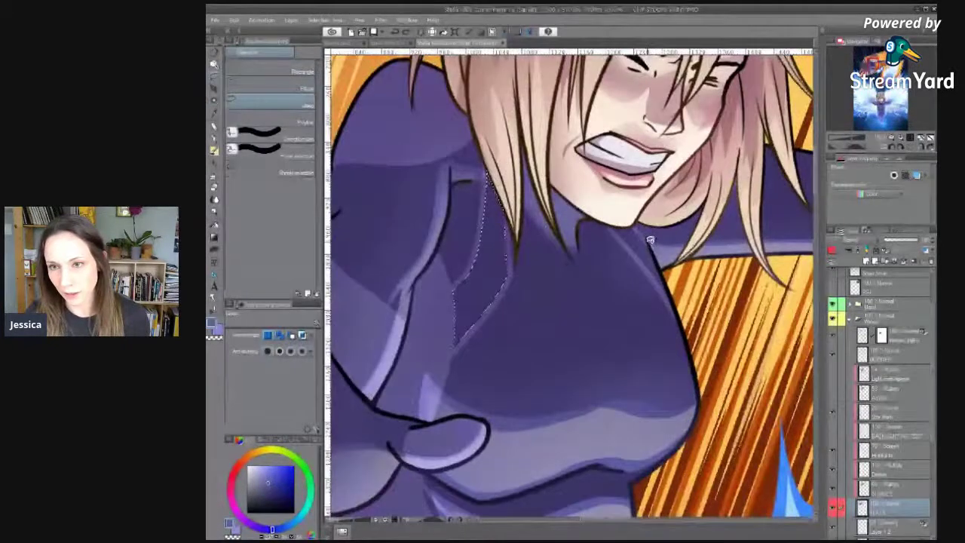
key(m)
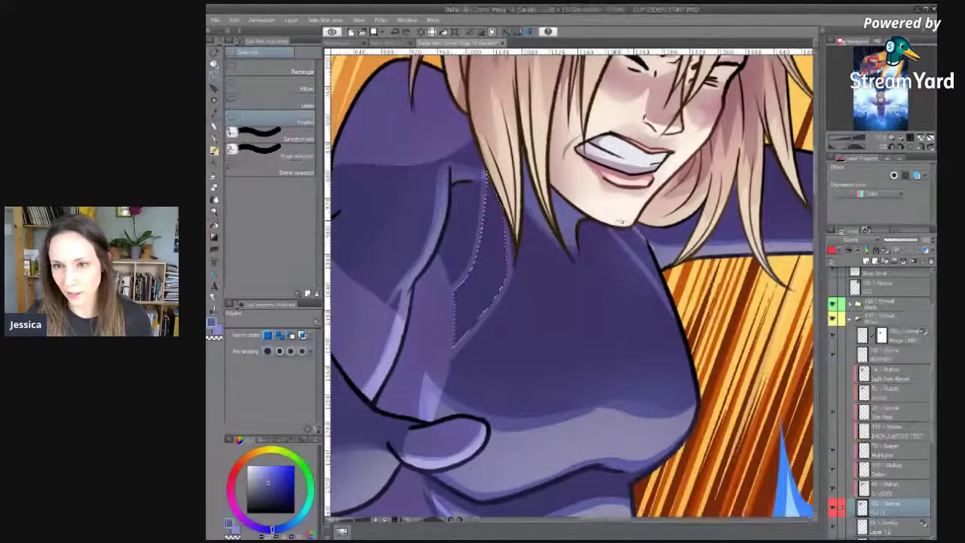
click(632, 225)
click(603, 212)
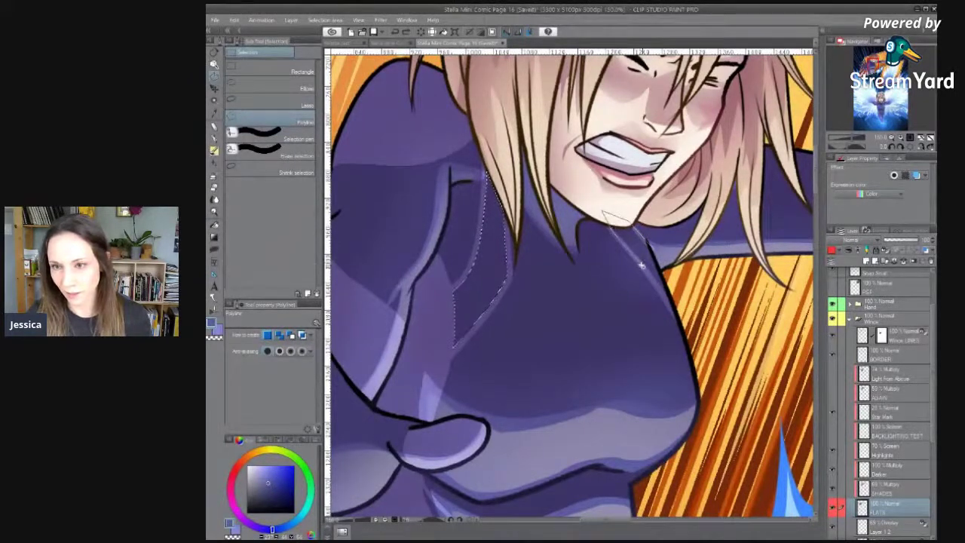
click(675, 317)
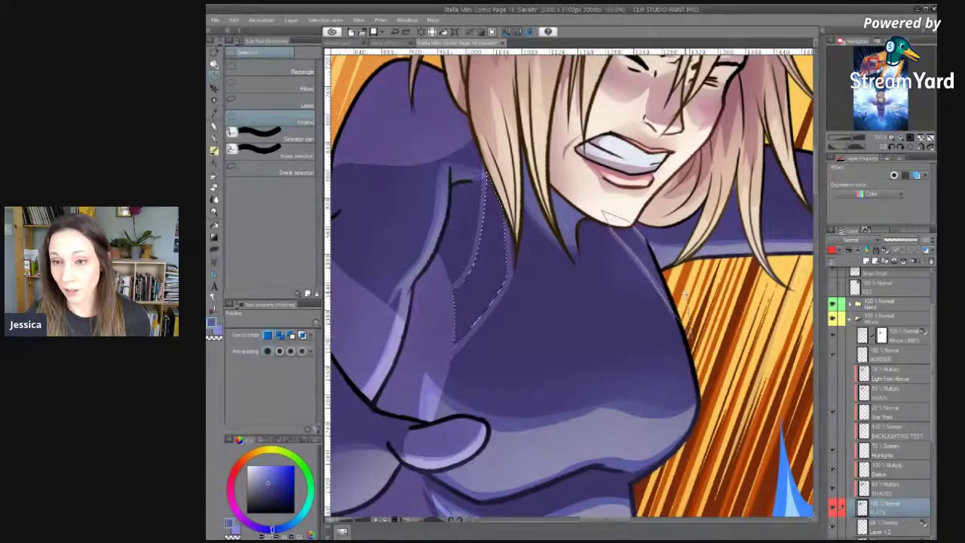
double_click(650, 245)
Add the narrow strip along the lower torso stripe to the selection and return to Auto select.
key(ctrl+space)
drag(719, 372, 689, 377)
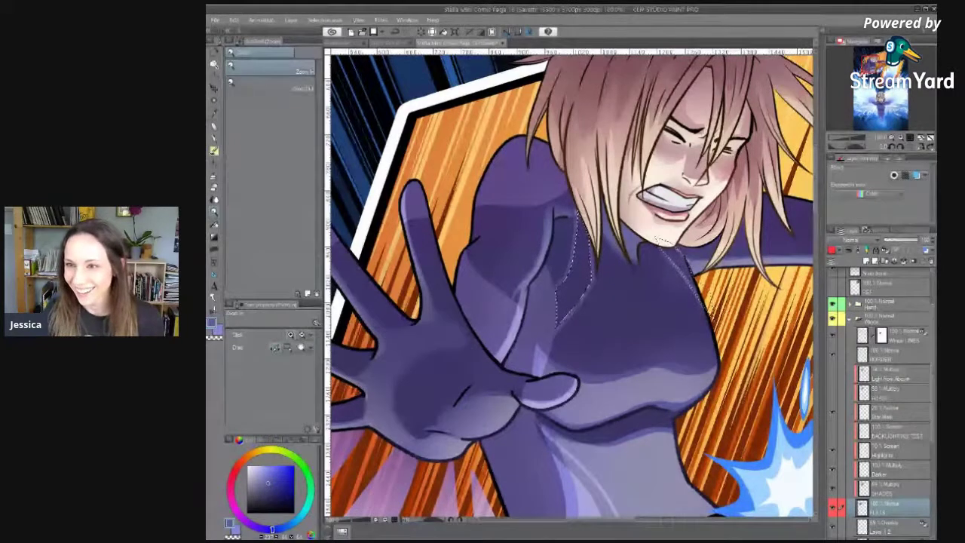
drag(599, 304, 524, 103)
key(w)
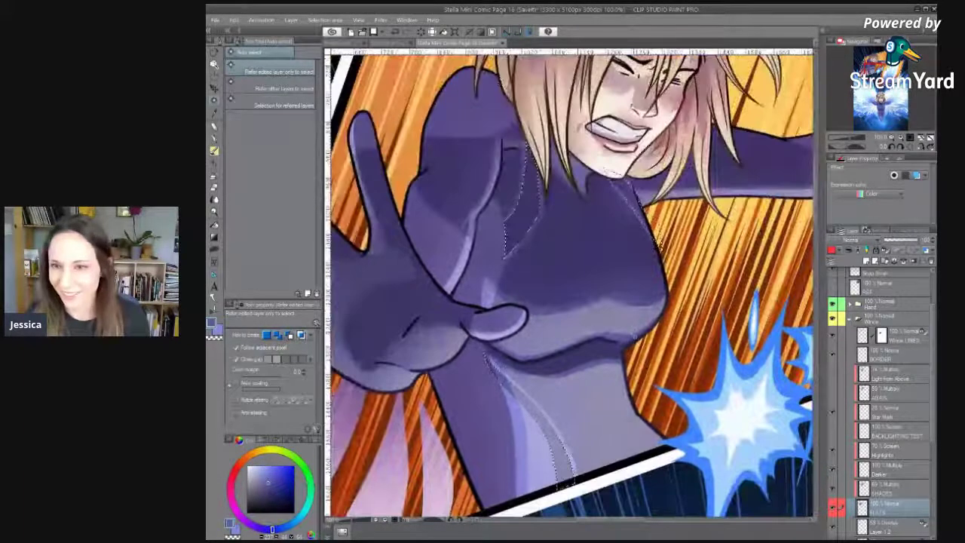
Turn off following adjacent pixels for Auto select, try trimming the selection to the suit's flat colour, and undo the trim.
scroll(582, 306, up, 5)
drag(541, 226, 534, 307)
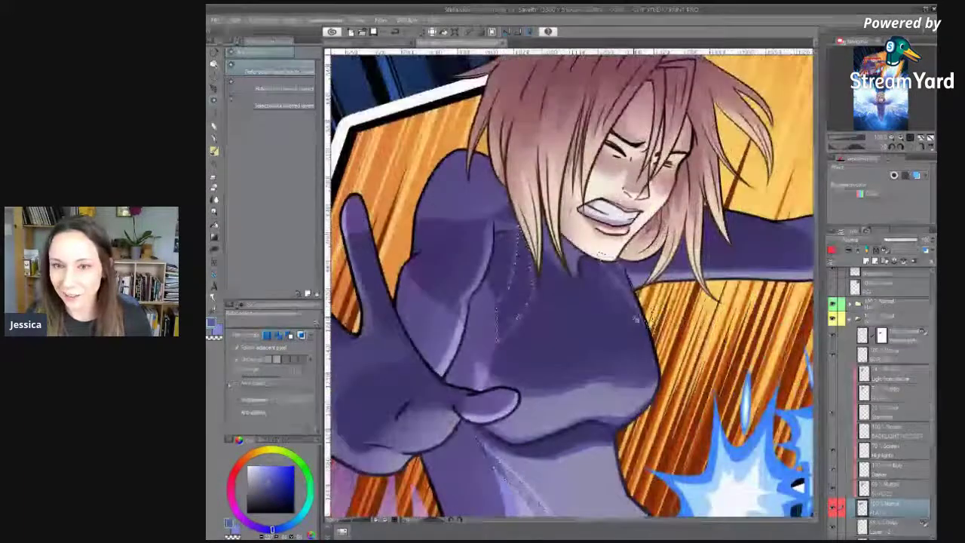
key(p)
key(w)
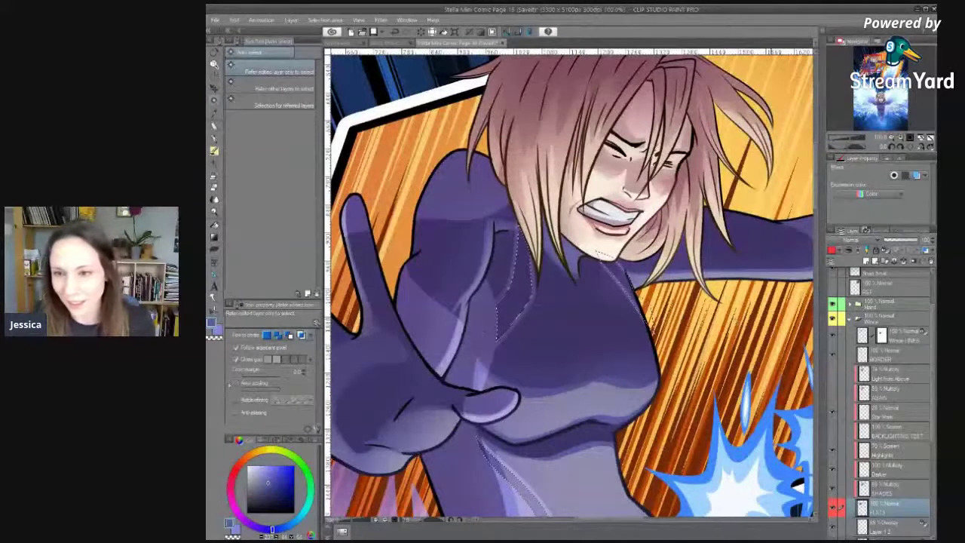
click(235, 348)
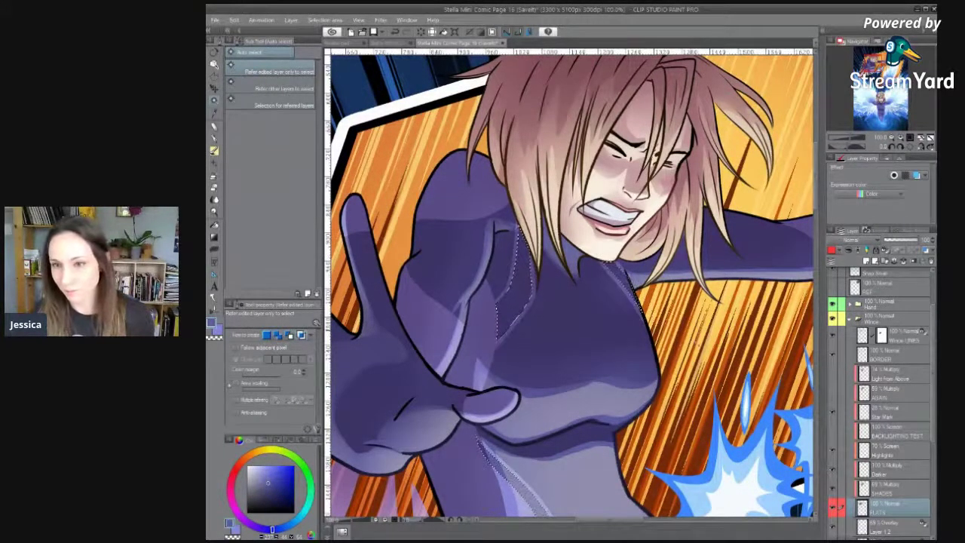
drag(667, 365, 671, 393)
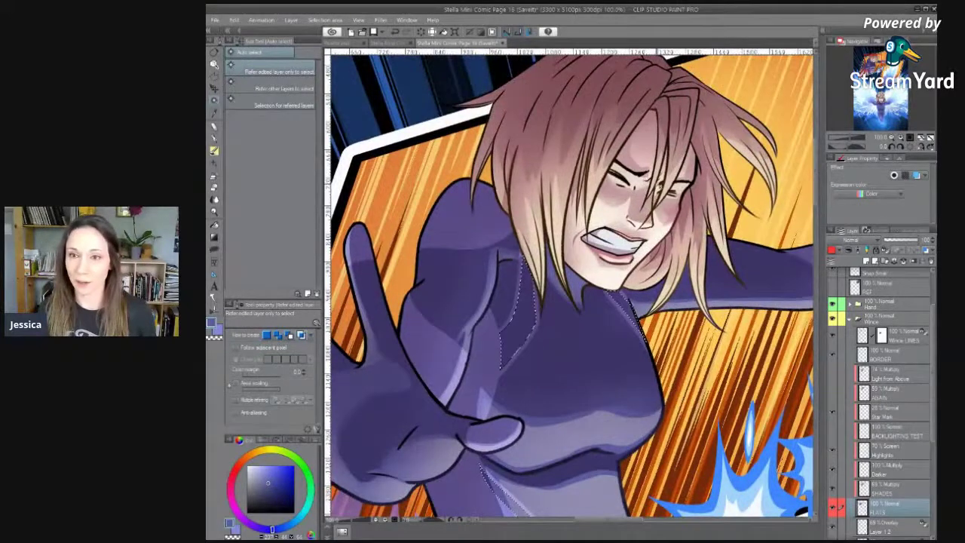
key(ctrl+z)
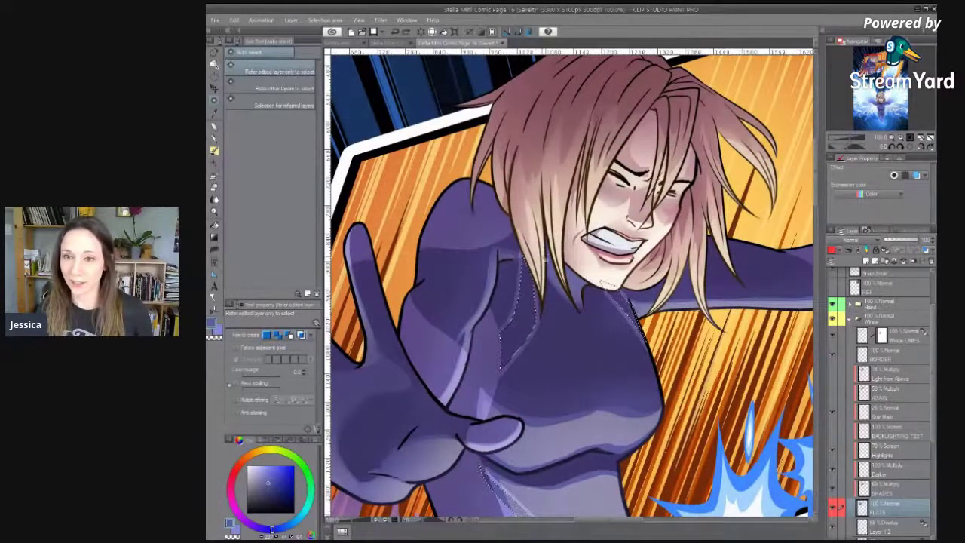
Subtract the part of the selection that overlaps the chin so it follows the edge of the face.
key(ctrl+space)
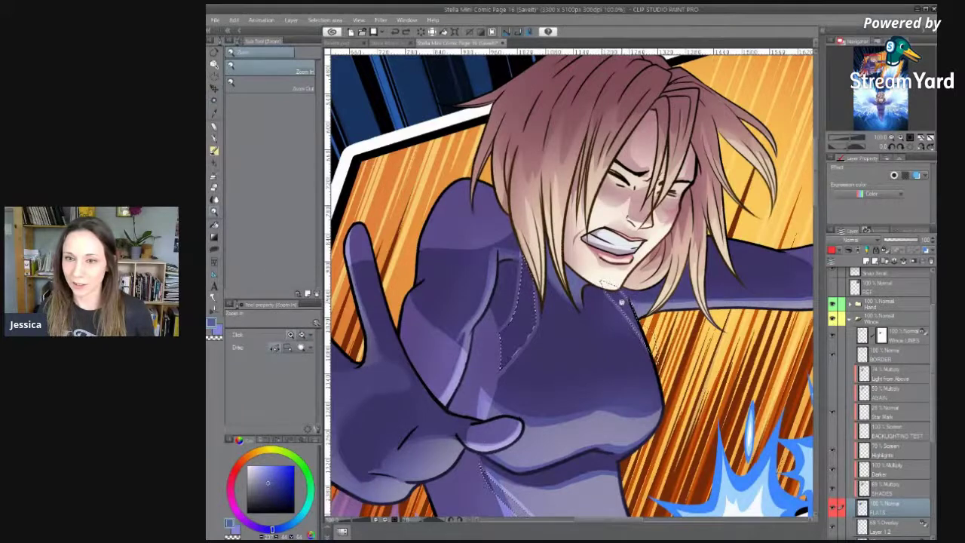
click(624, 309)
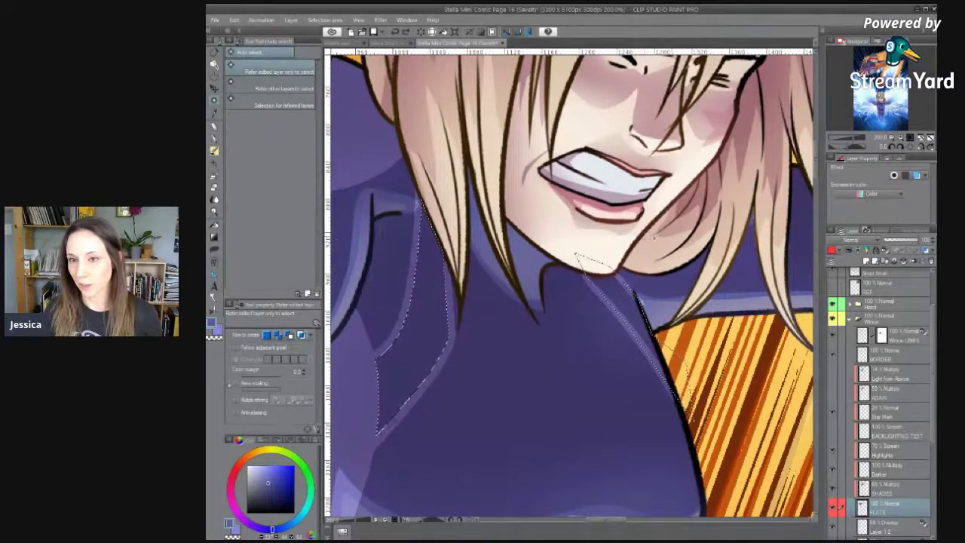
key(alt)
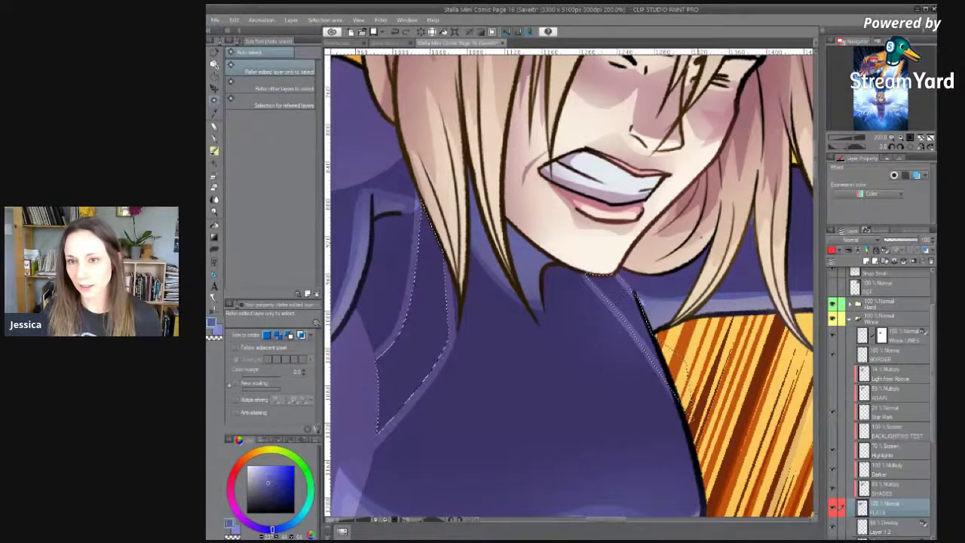
Hide the Wince LINES layer and examine the selection edges beneath the chin and along the chest stripes.
click(832, 337)
key(slash)
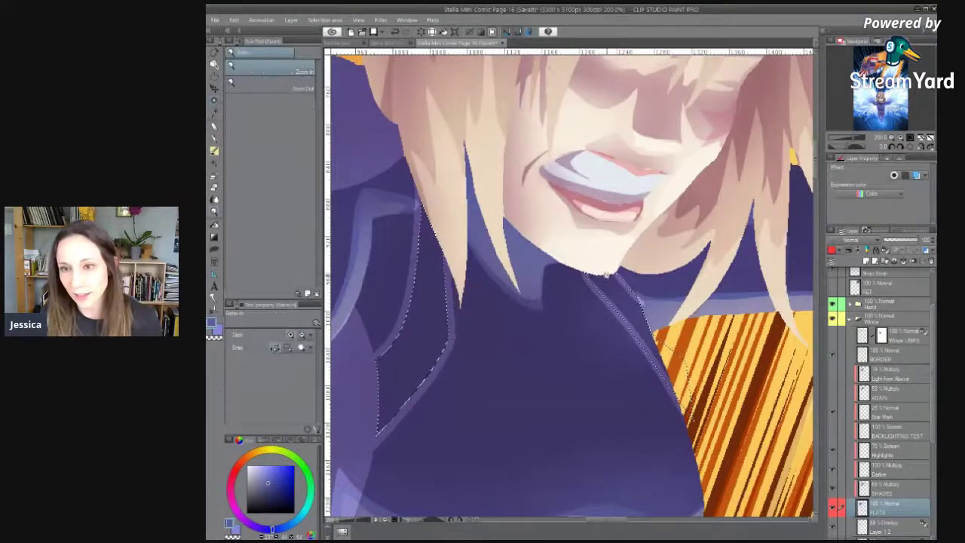
click(607, 278)
click(607, 277)
click(607, 278)
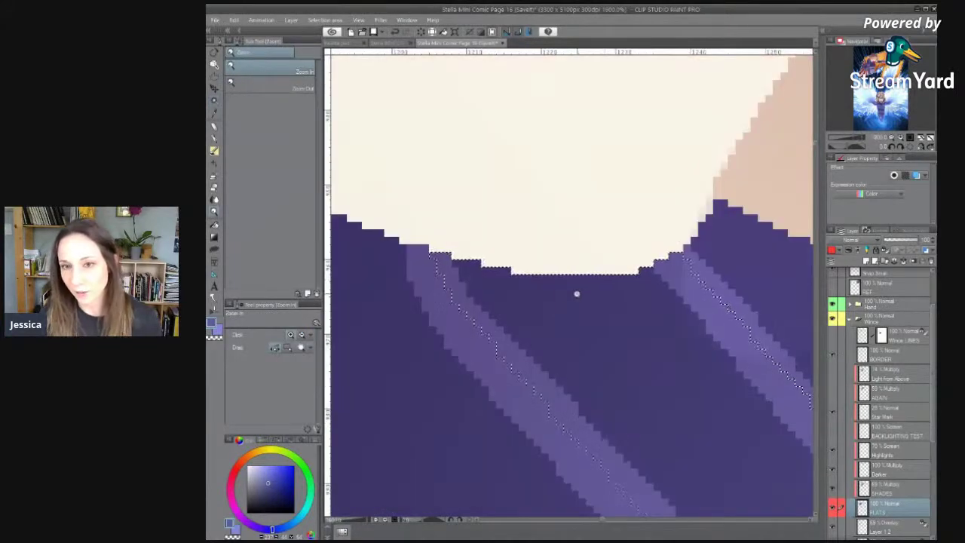
scroll(588, 317, down, 3)
scroll(592, 317, down, 4)
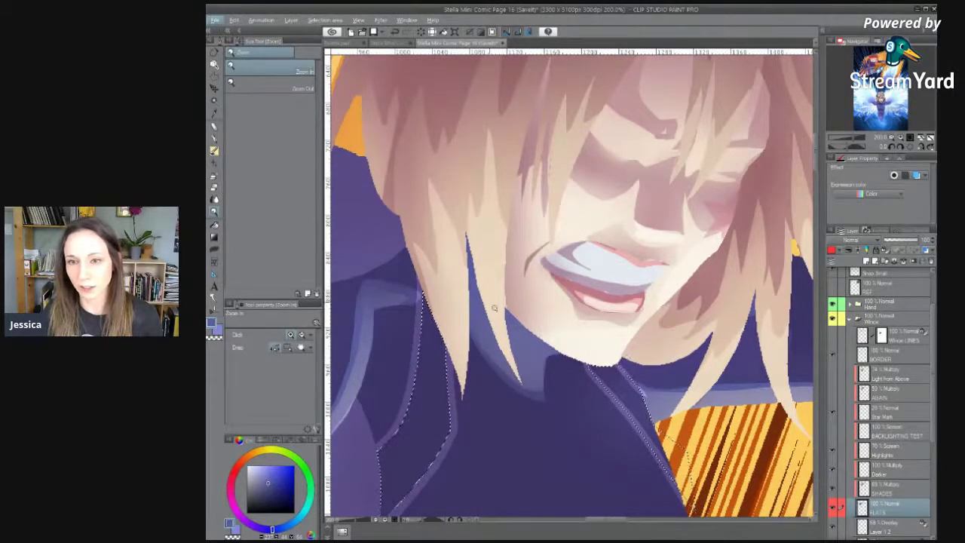
drag(520, 385, 636, 336)
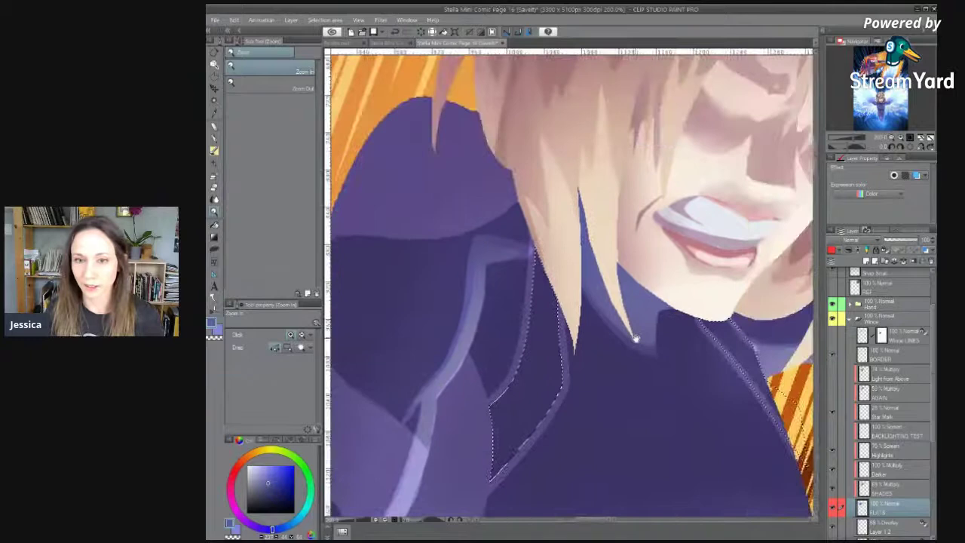
drag(593, 384, 502, 377)
drag(564, 414, 555, 396)
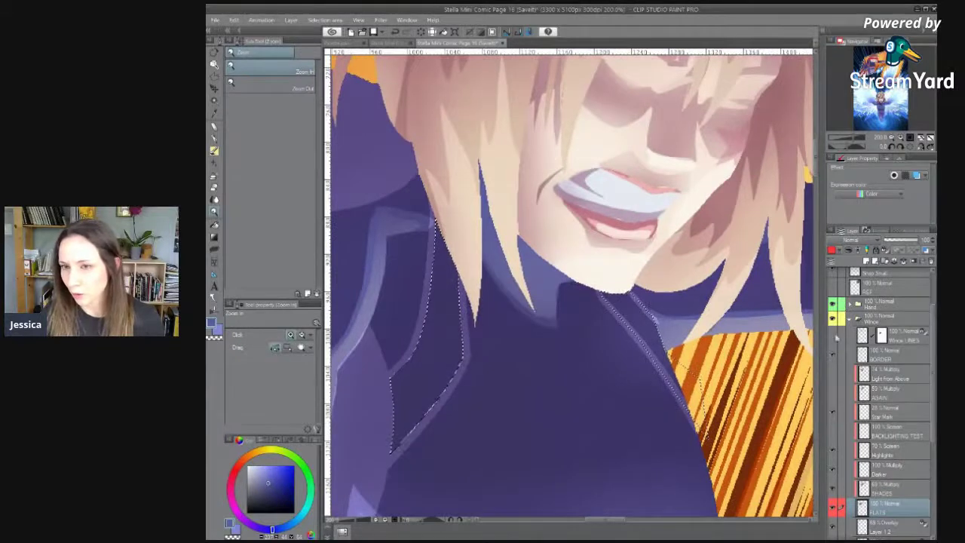
drag(732, 339, 718, 304)
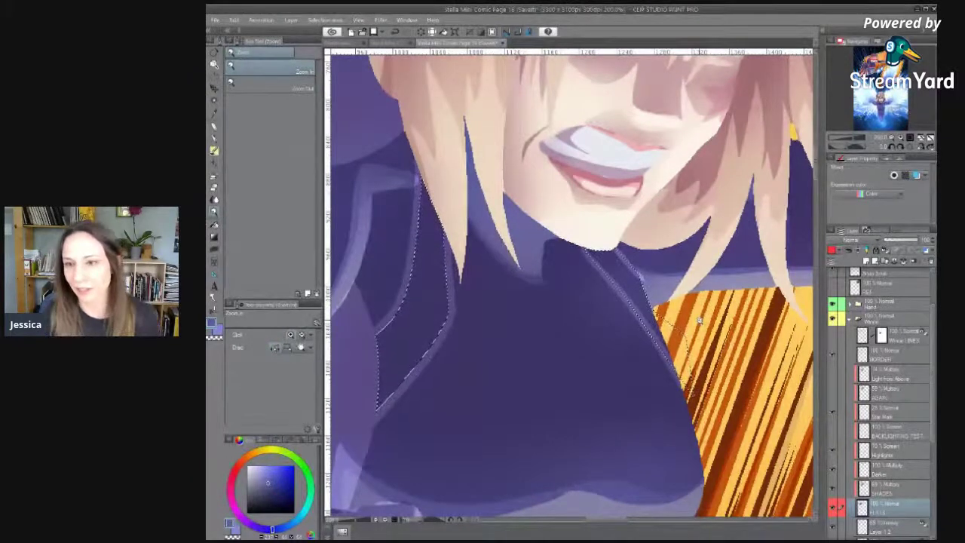
drag(600, 375, 555, 367)
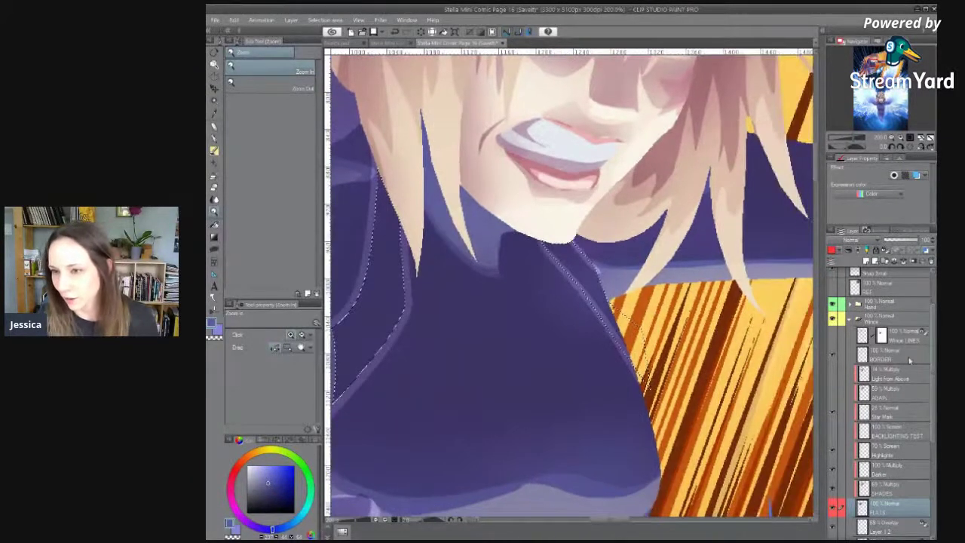
Return to Auto select and toggle the Wince LINES layer to compare the suit's colours with and without line art.
key(w)
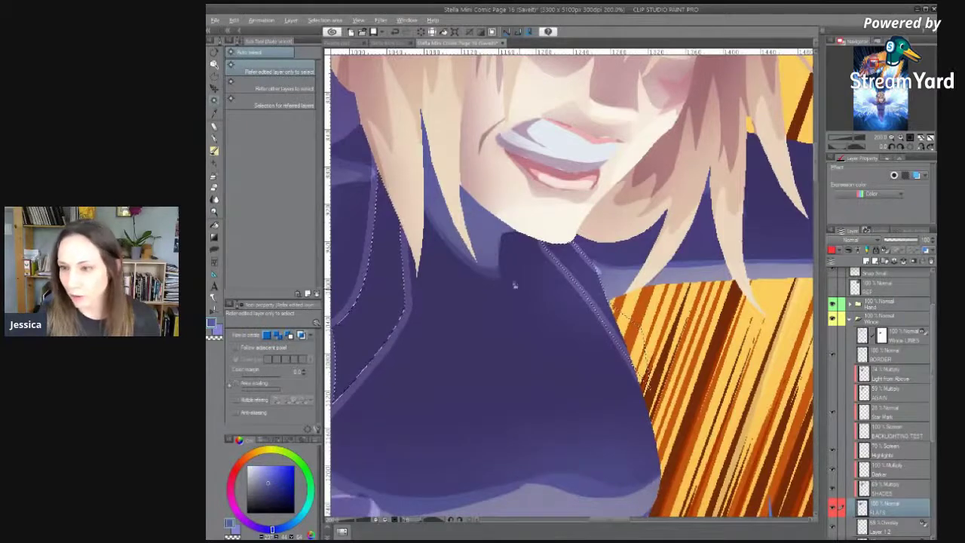
click(833, 337)
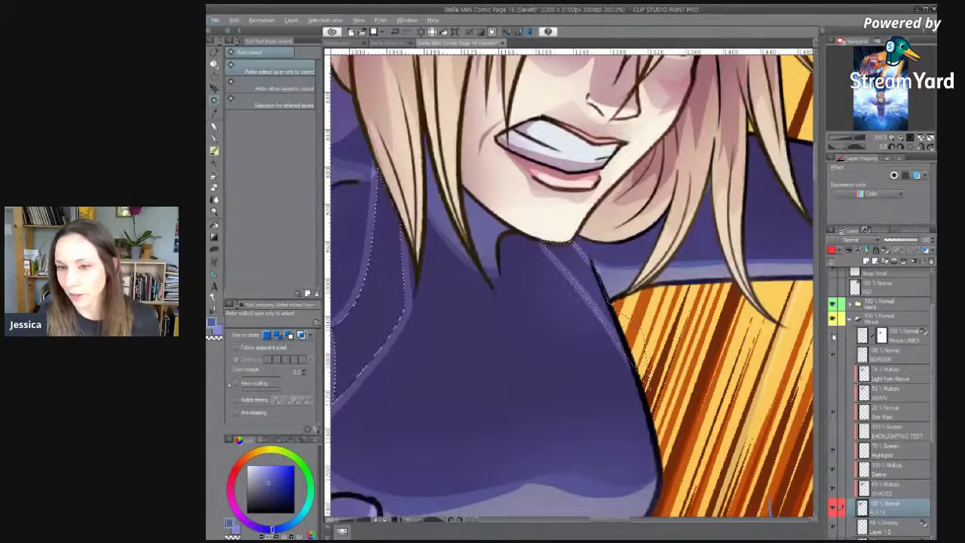
click(833, 336)
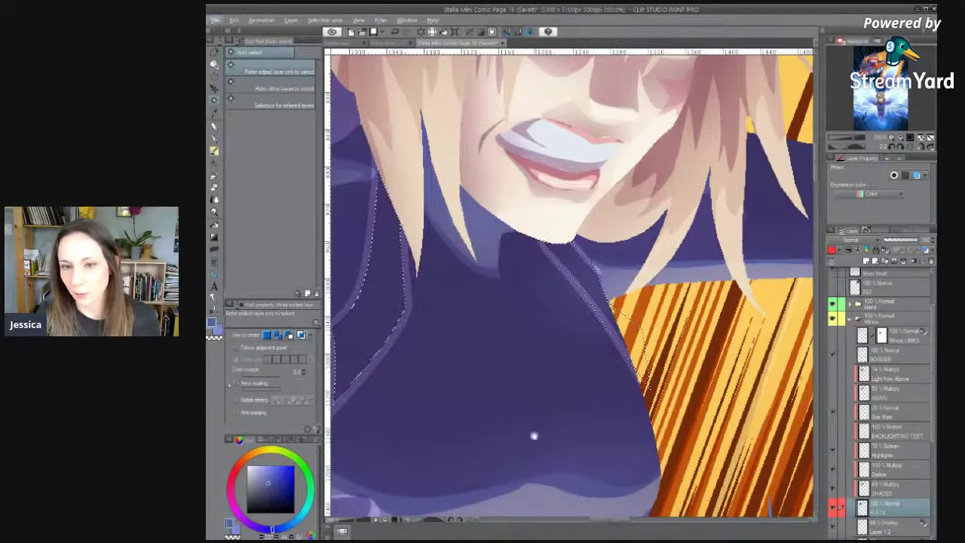
drag(533, 436, 710, 408)
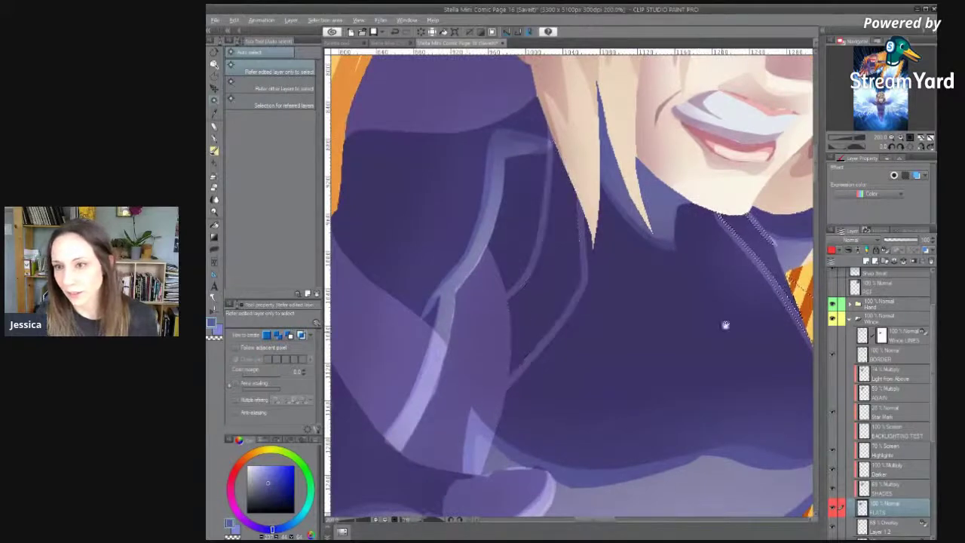
drag(726, 325, 609, 353)
shift+click(444, 290)
click(833, 336)
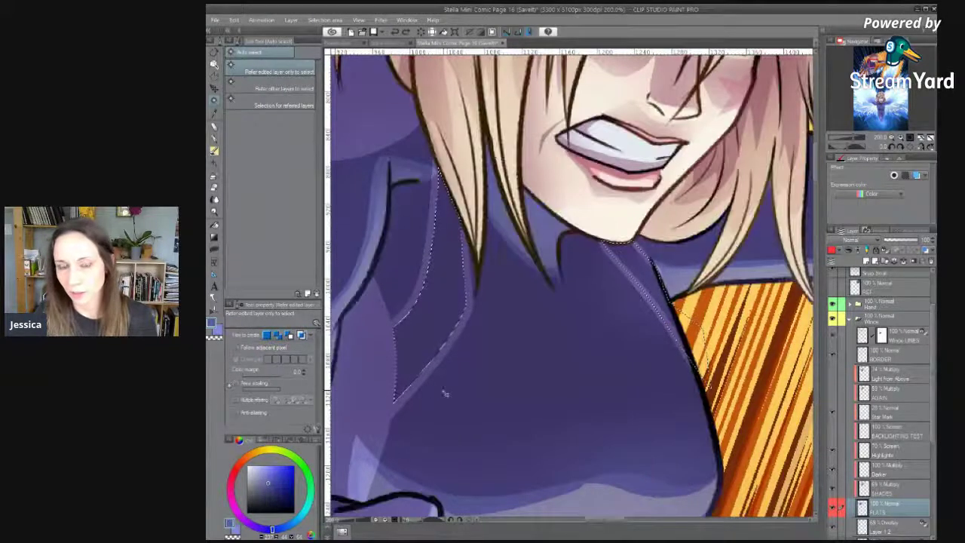
scroll(568, 389, down, 1)
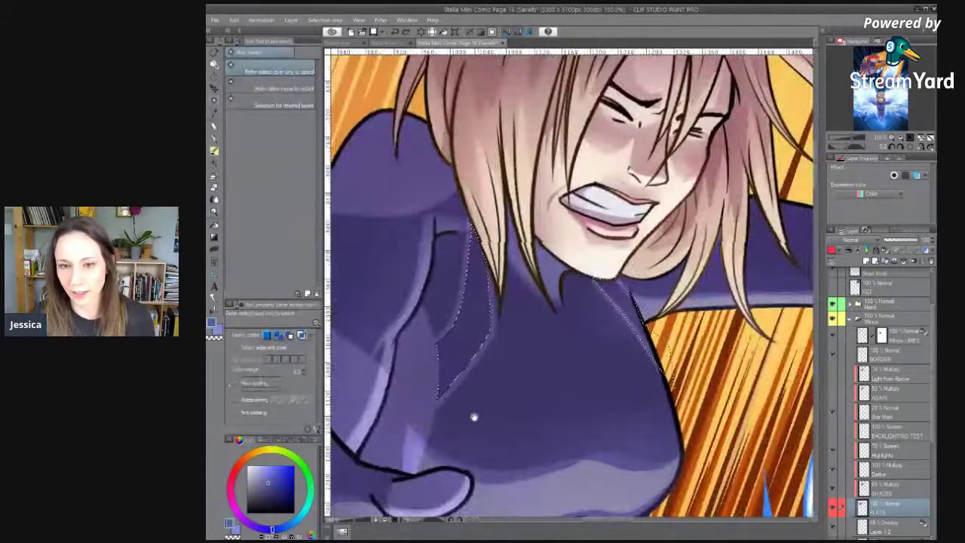
drag(475, 416, 536, 370)
drag(690, 342, 578, 375)
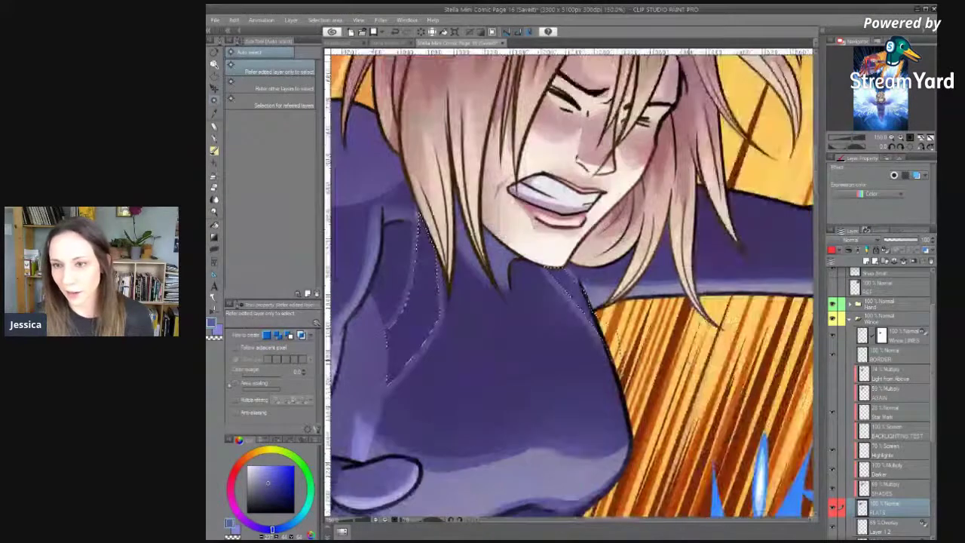
scroll(716, 419, down, 1)
drag(602, 432, 586, 247)
Check the suit colours in the Palette document, return to the comic page, and review the whole Wince panel.
click(341, 43)
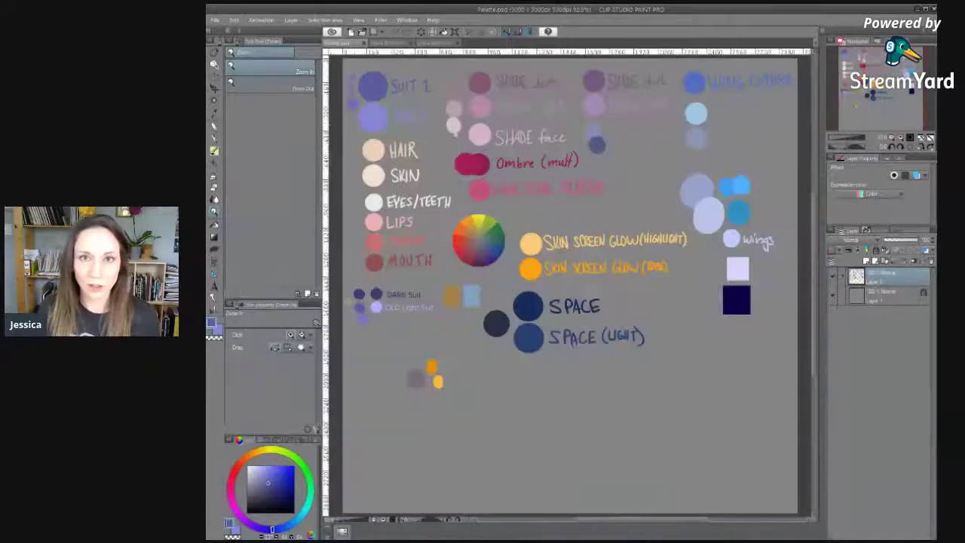
click(431, 44)
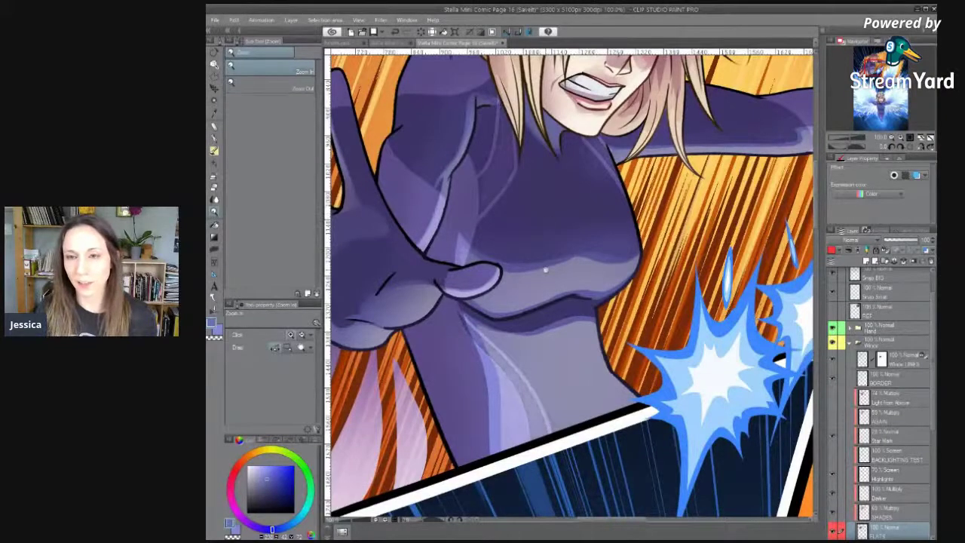
scroll(595, 236, down, 1)
drag(595, 236, 576, 291)
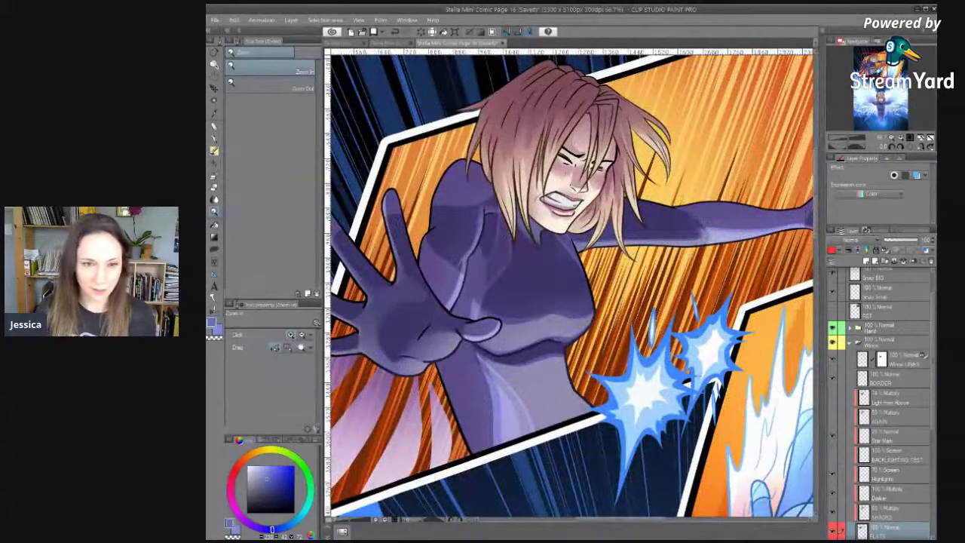
drag(632, 340, 653, 374)
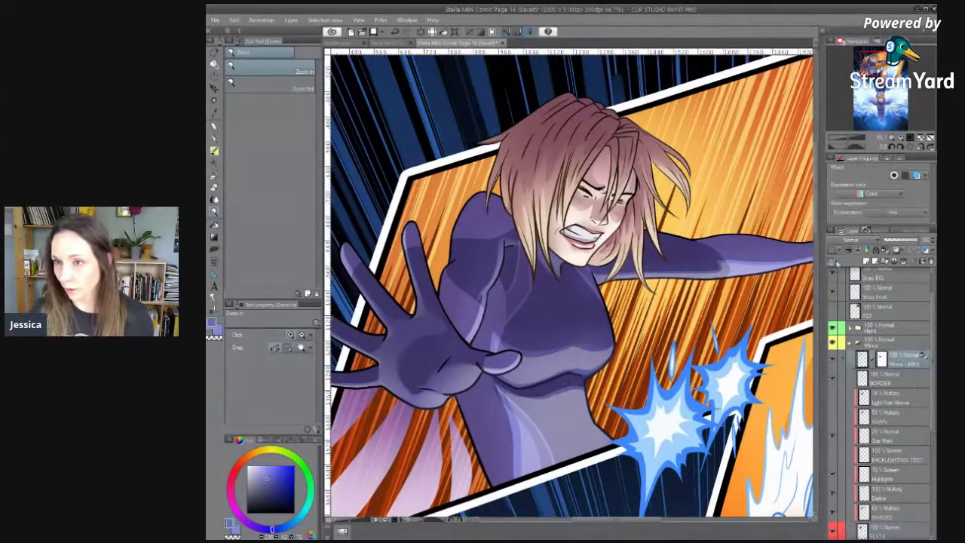
Create a new layer above the Wince LINES layer and set the drawing colour to black with the ROUGH Felt Tip brush.
click(871, 261)
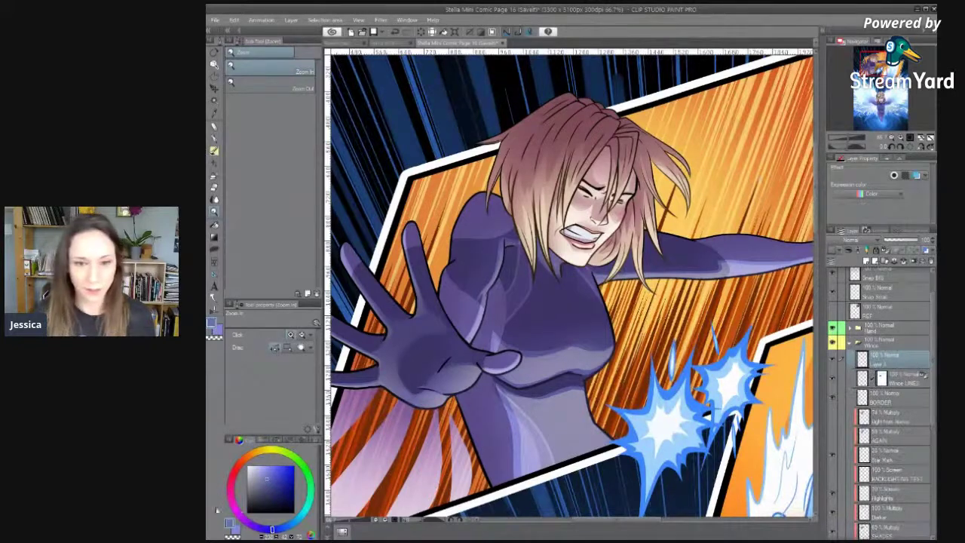
click(248, 512)
click(540, 369)
key(p)
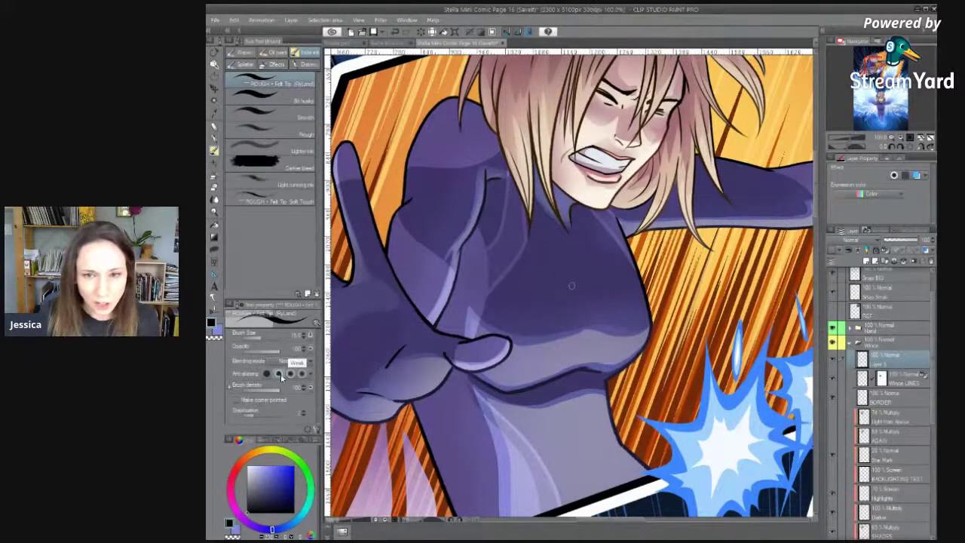
Try a brush stroke on the chest, clear the active selection, and return to the brush.
drag(599, 257, 599, 301)
ctrl+click(518, 304)
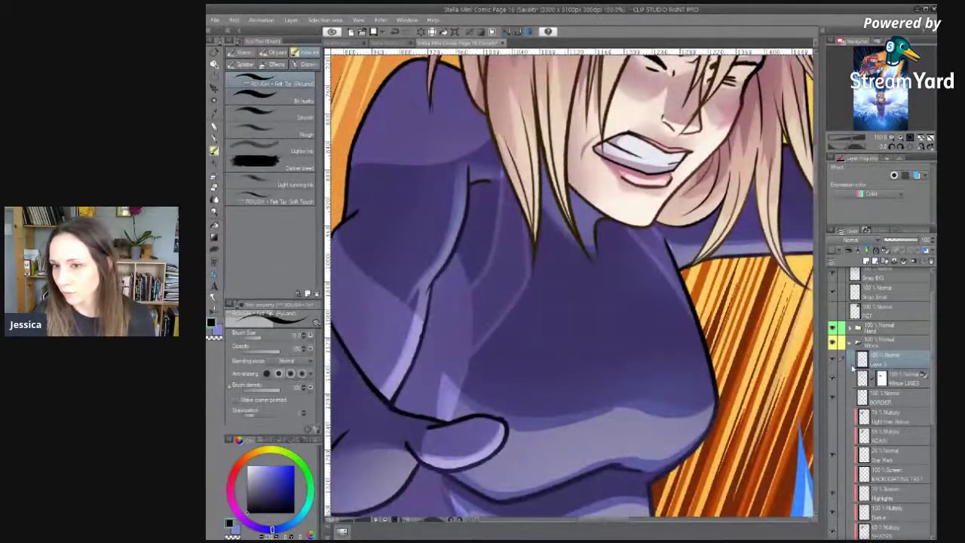
key(m)
key(ctrl+d)
key(p)
Draw a black test stroke down the chest, inspect its edge up close, and undo it.
drag(577, 261, 562, 385)
ctrl+click(573, 291)
ctrl+click(574, 298)
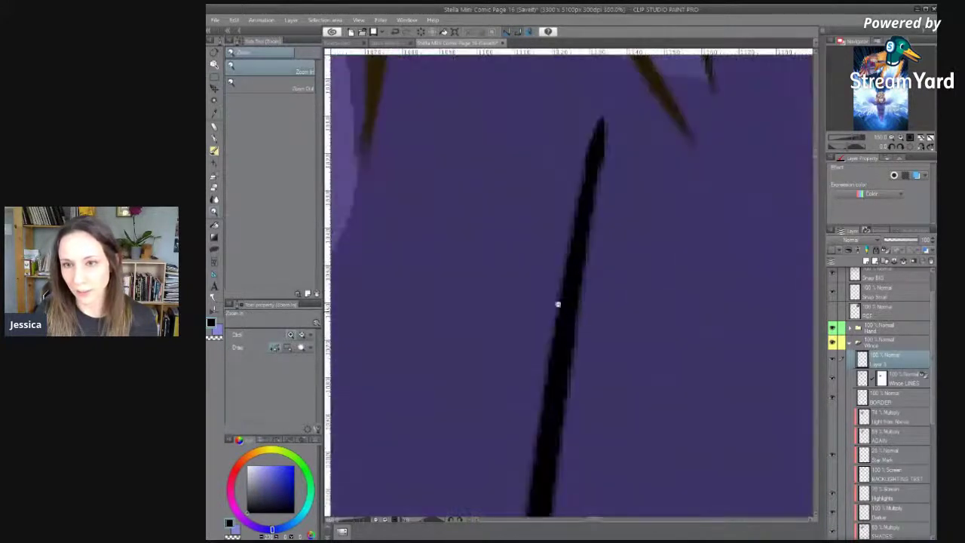
alt+click(576, 335)
alt+click(579, 343)
mouse_move(611, 351)
mouse_down()
mouse_move(576, 321)
mouse_move(595, 308)
mouse_move(572, 310)
mouse_up()
key(ctrl+z)
Ink a thin black line along the diagonal stripe from the chin to the outer chest, and raise the brush stabilization.
ctrl+click(566, 265)
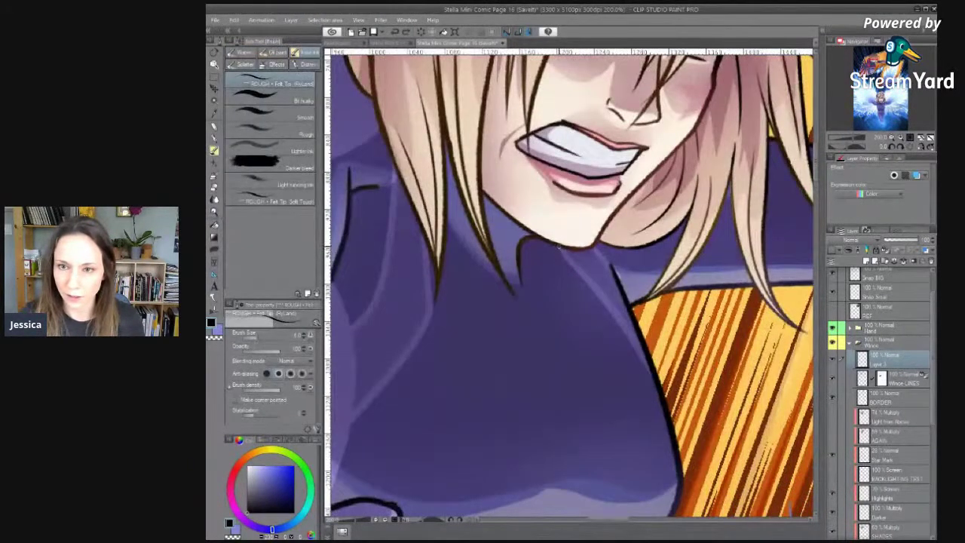
mouse_move(578, 271)
mouse_down()
mouse_move(510, 218)
mouse_move(566, 278)
mouse_up()
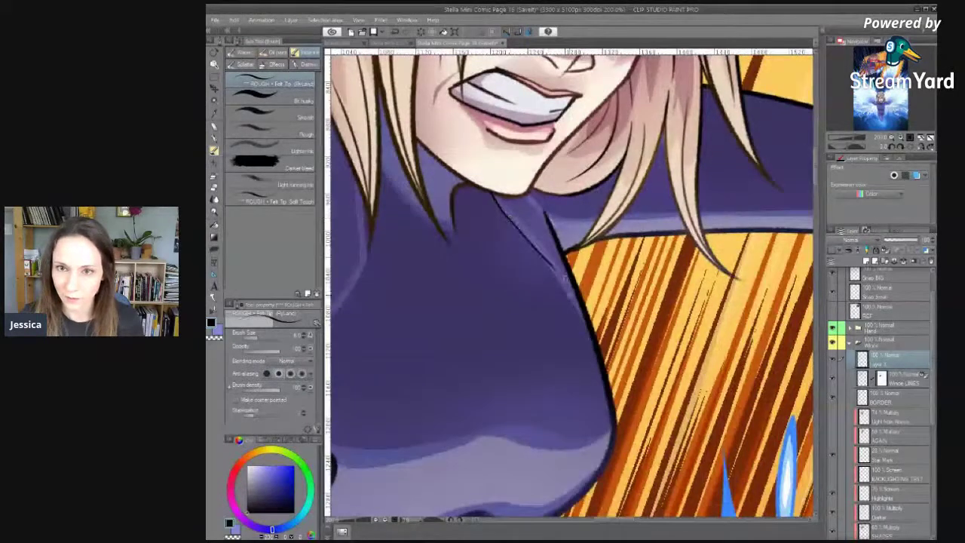
click(264, 415)
drag(530, 302, 557, 359)
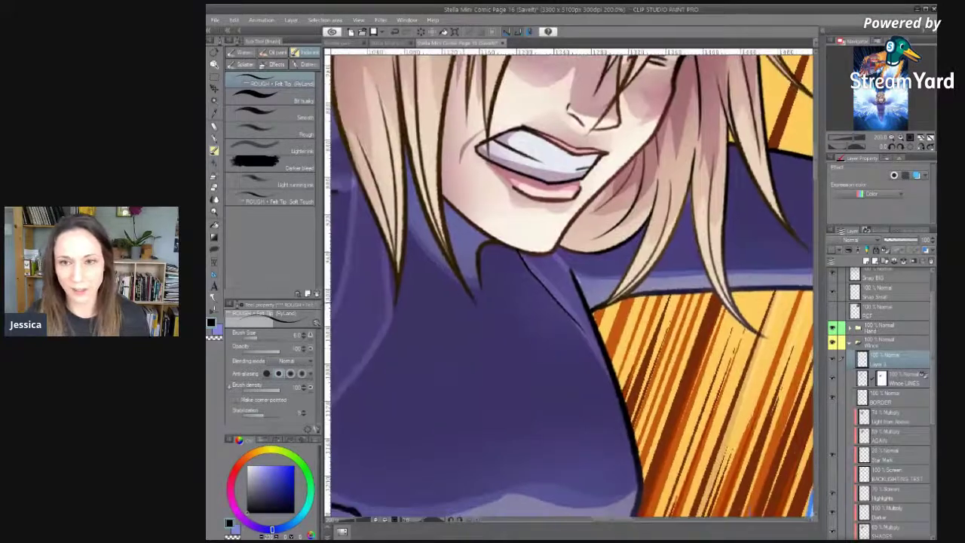
Draw wavy test strokes across the chest with brush size 12 to try the stabilization, undoing the rejected ones.
mouse_move(509, 282)
mouse_down()
mouse_move(440, 292)
mouse_move(430, 397)
mouse_move(466, 373)
mouse_up()
key(ctrl+z)
mouse_move(360, 369)
mouse_down()
mouse_move(381, 343)
mouse_move(641, 392)
mouse_move(769, 391)
mouse_up()
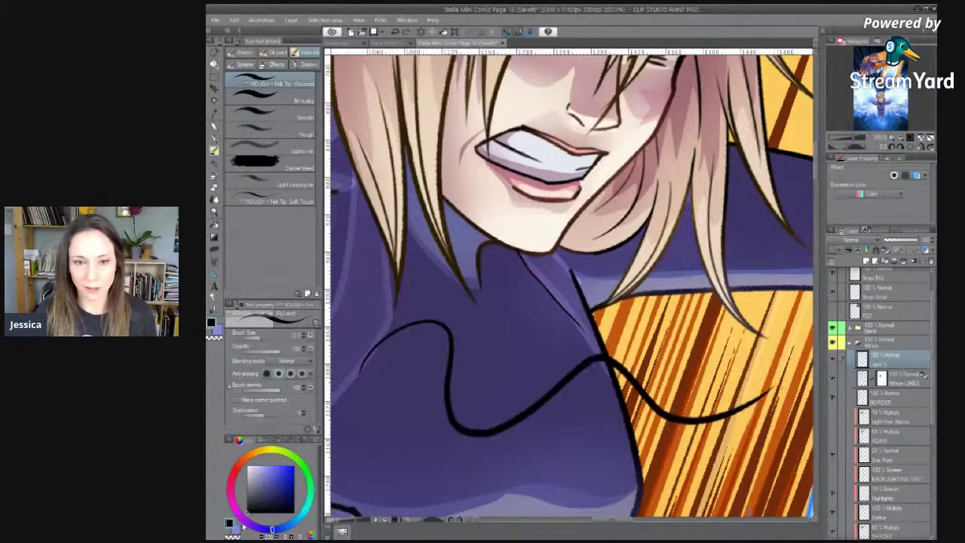
mouse_move(361, 288)
mouse_down()
mouse_move(445, 328)
mouse_move(539, 349)
mouse_move(659, 313)
mouse_move(766, 329)
mouse_move(810, 314)
mouse_up()
key(ctrl+z)
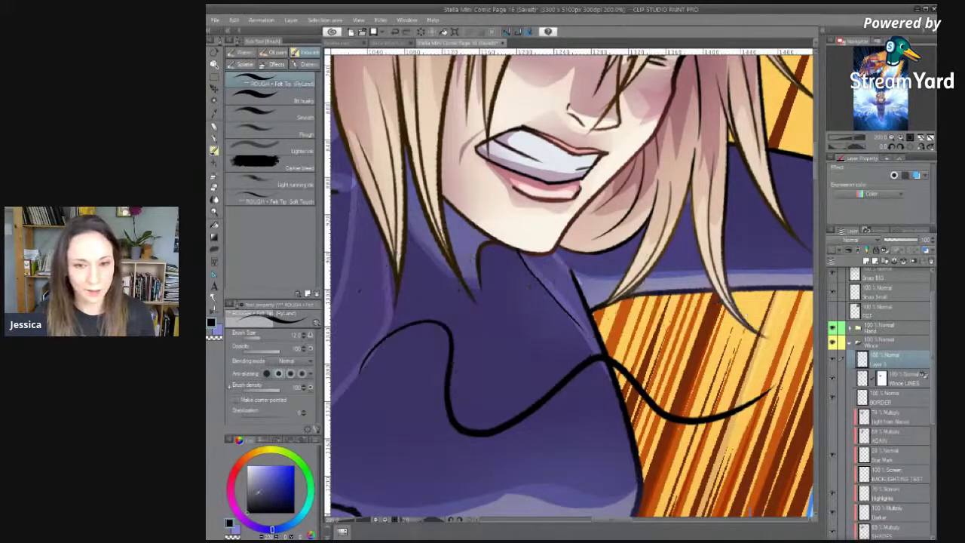
mouse_move(365, 302)
mouse_down()
mouse_move(521, 275)
mouse_move(651, 321)
mouse_move(799, 267)
mouse_up()
key(ctrl+z)
Draw wavy and curved test strokes over the chest and face with stronger stabilization, and undo all the test strokes.
mouse_move(353, 299)
mouse_down()
mouse_move(452, 244)
mouse_move(457, 283)
mouse_move(530, 286)
mouse_move(583, 253)
mouse_move(655, 351)
mouse_move(719, 365)
mouse_move(735, 243)
mouse_up()
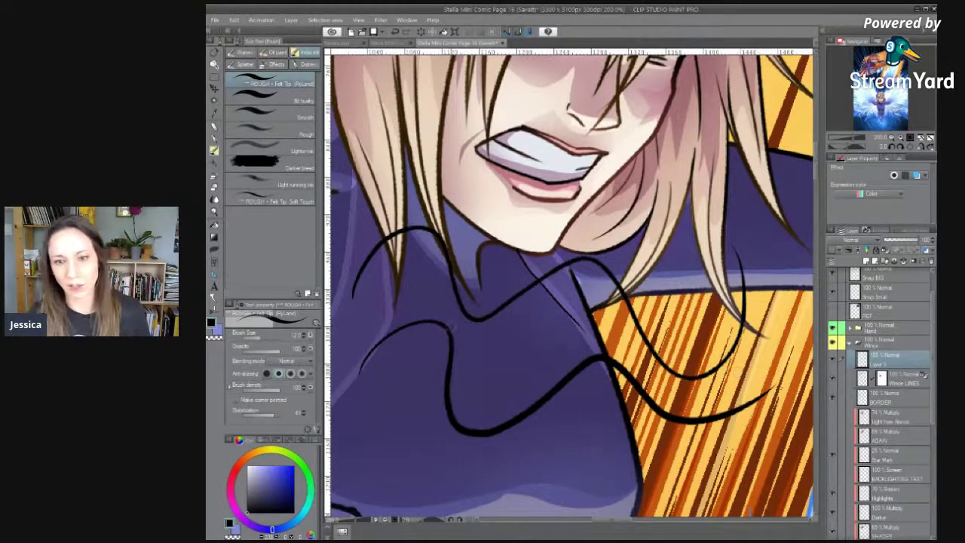
mouse_move(616, 155)
mouse_down()
mouse_move(511, 214)
mouse_move(691, 294)
mouse_up()
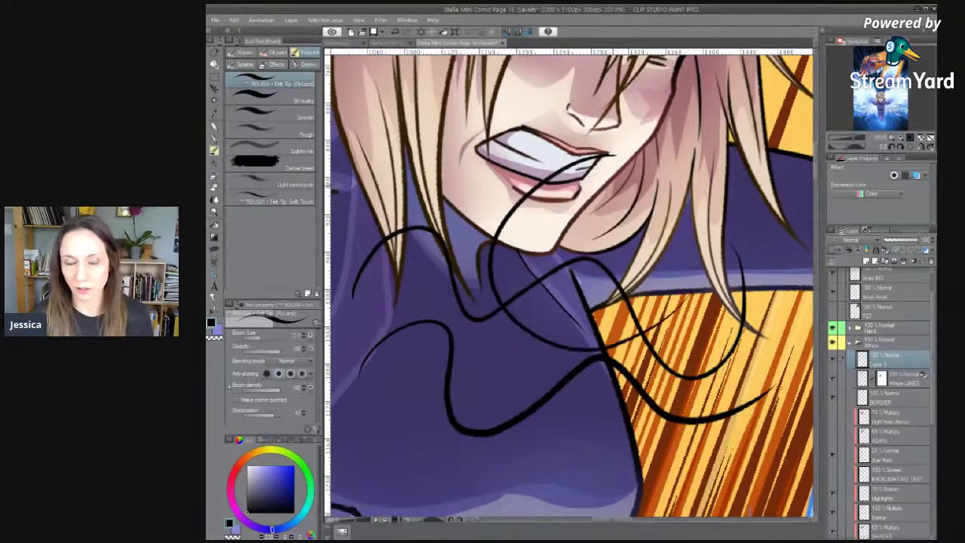
key(ctrl+z)
key(ctrl+z)
key(ctrl+z)
Draw a test circle below the chin with strong stabilization, lower the stabilization, and draw an overlapping circle for comparison.
mouse_move(582, 238)
mouse_down()
mouse_move(478, 260)
mouse_move(575, 424)
mouse_move(626, 302)
mouse_up()
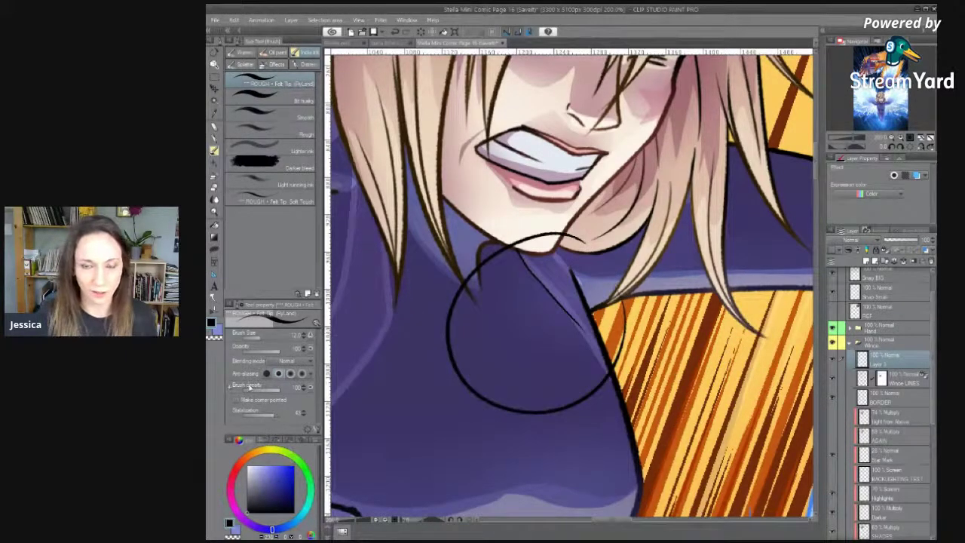
click(260, 417)
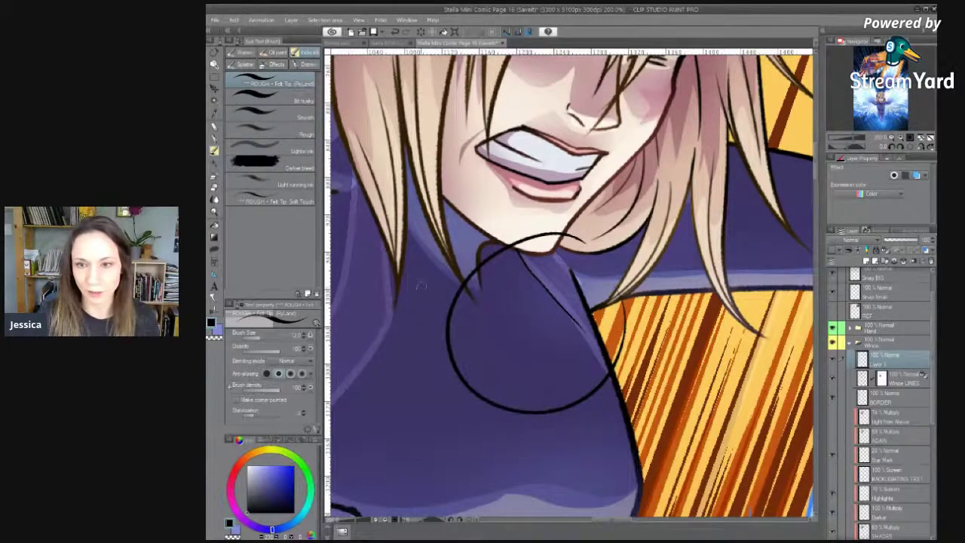
mouse_move(573, 240)
mouse_down()
mouse_move(512, 418)
mouse_move(482, 253)
mouse_up()
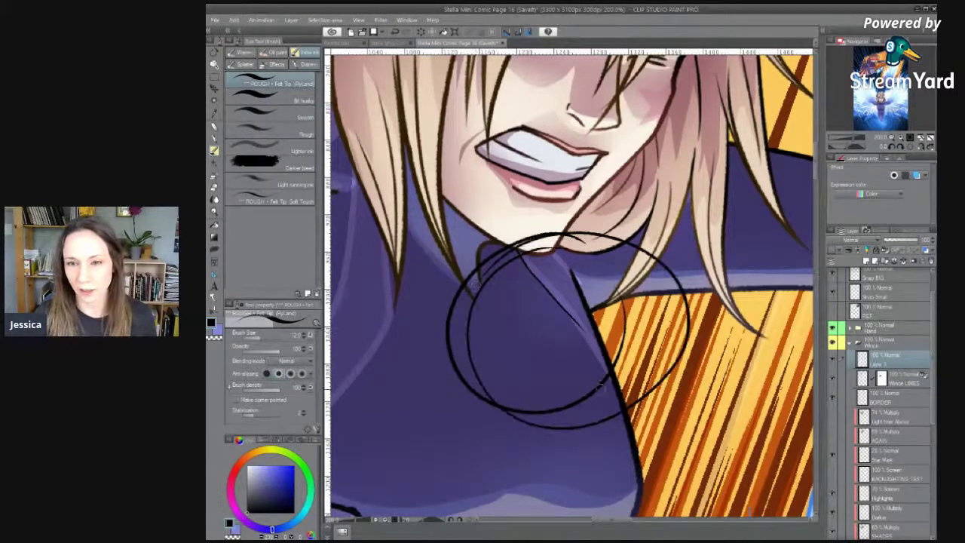
Draw another test circle over the jaw and chest, and undo all the test circles.
mouse_move(386, 146)
mouse_down()
mouse_move(335, 194)
mouse_move(577, 233)
mouse_move(368, 156)
mouse_up()
mouse_move(508, 299)
mouse_down()
mouse_move(590, 309)
mouse_move(513, 309)
mouse_up()
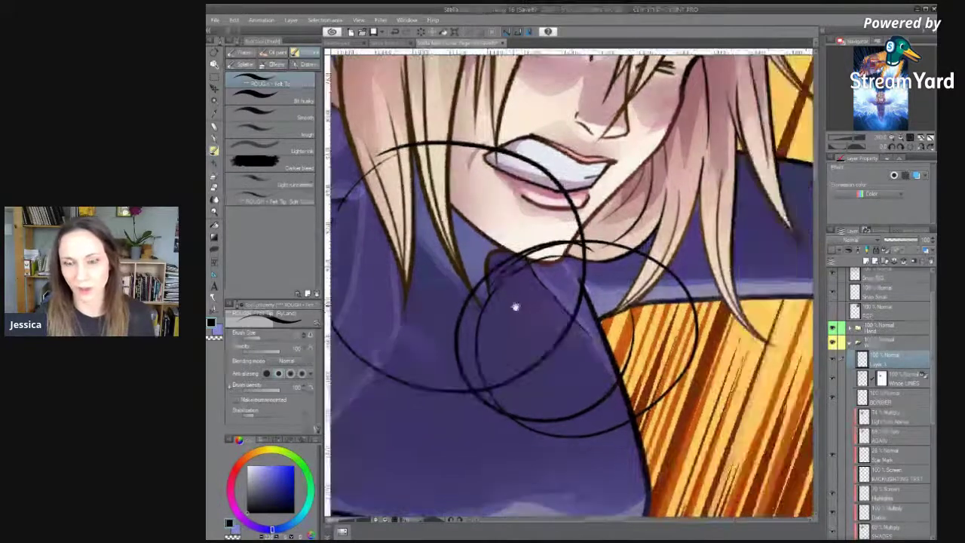
key(ctrl+z)
key(ctrl+z)
key(ctrl+z)
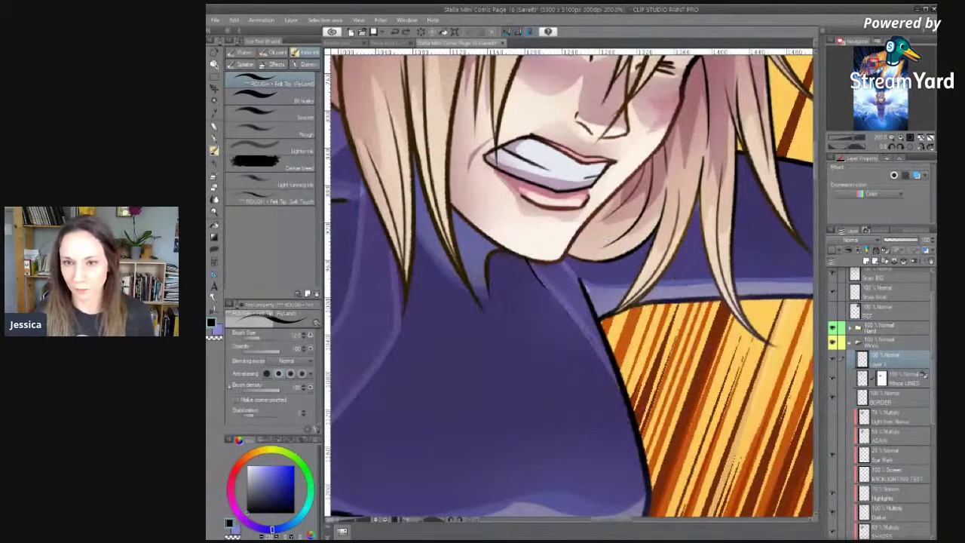
Trim the lower end of the thin diagonal line below the chin with the Hard eraser.
key(ctrl+space)
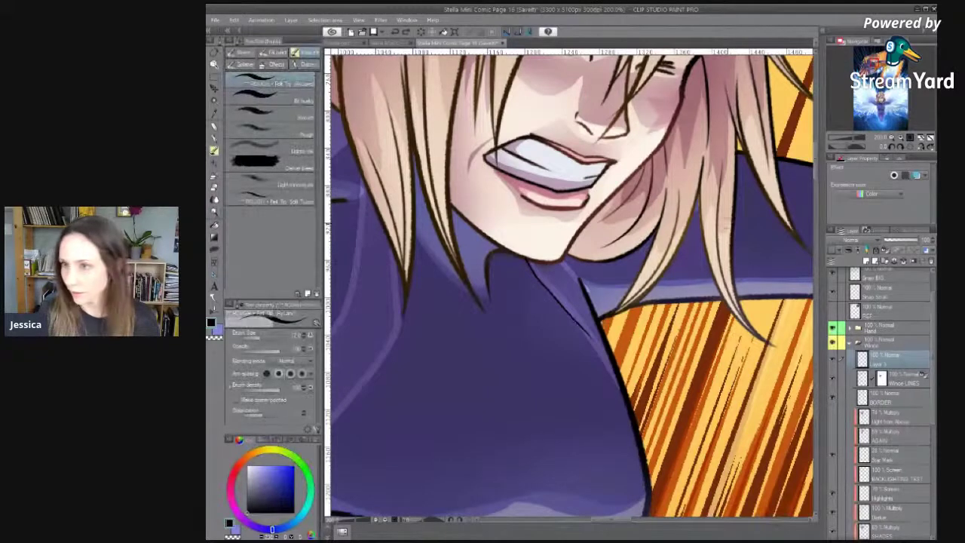
click(921, 147)
drag(557, 355, 528, 335)
key(ctrl+space)
click(525, 338)
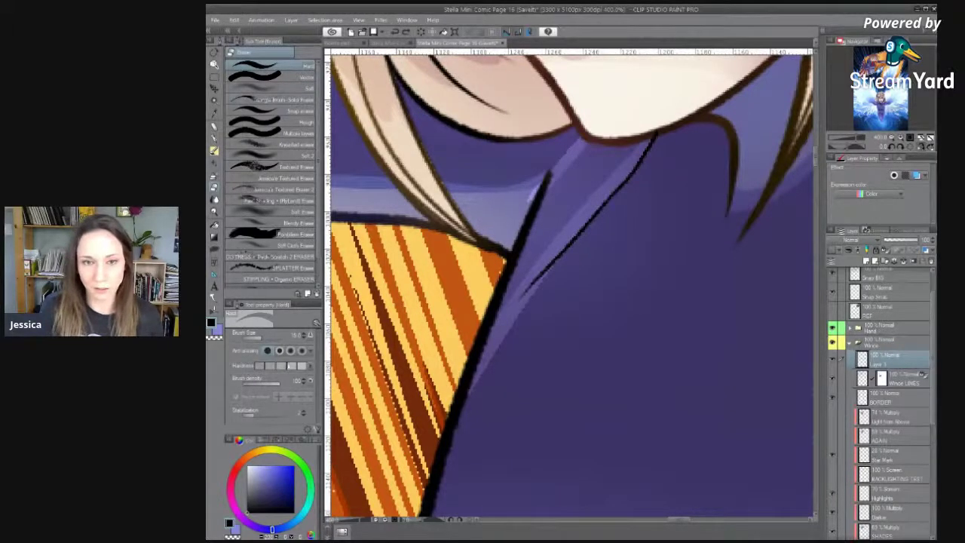
scroll(545, 324, down, 1)
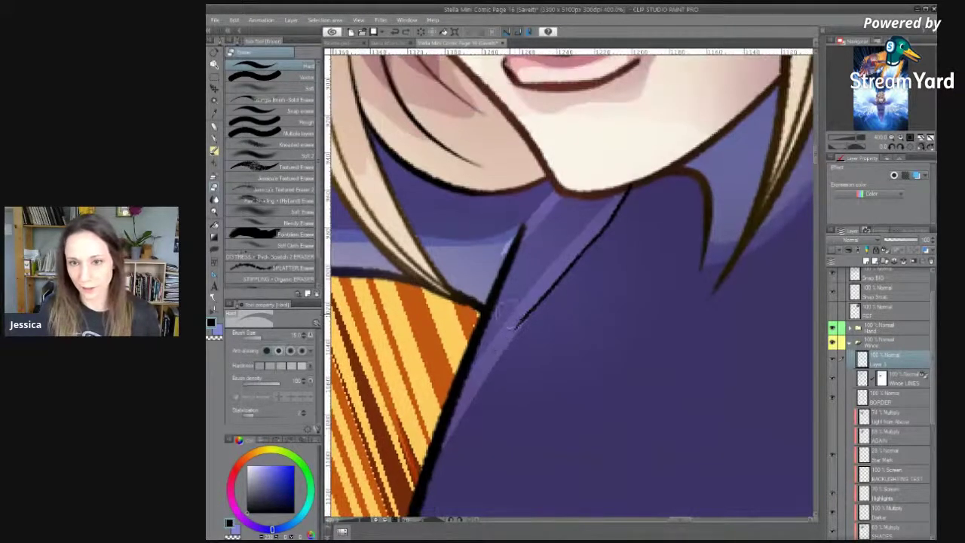
Ink the lower part of the diagonal stripe line with brush size 6 until it meets the torso outline.
key(b)
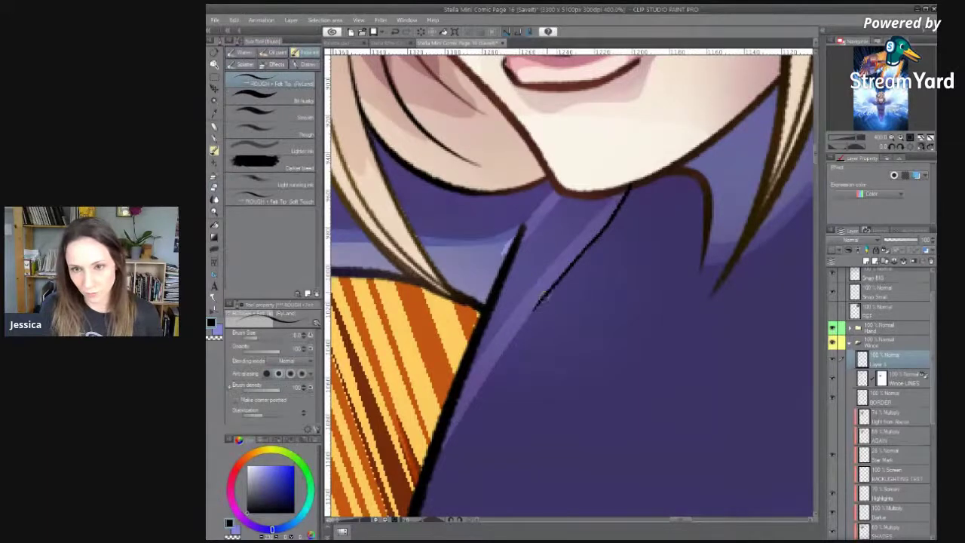
mouse_move(495, 358)
mouse_down()
mouse_move(523, 296)
mouse_move(475, 374)
mouse_up()
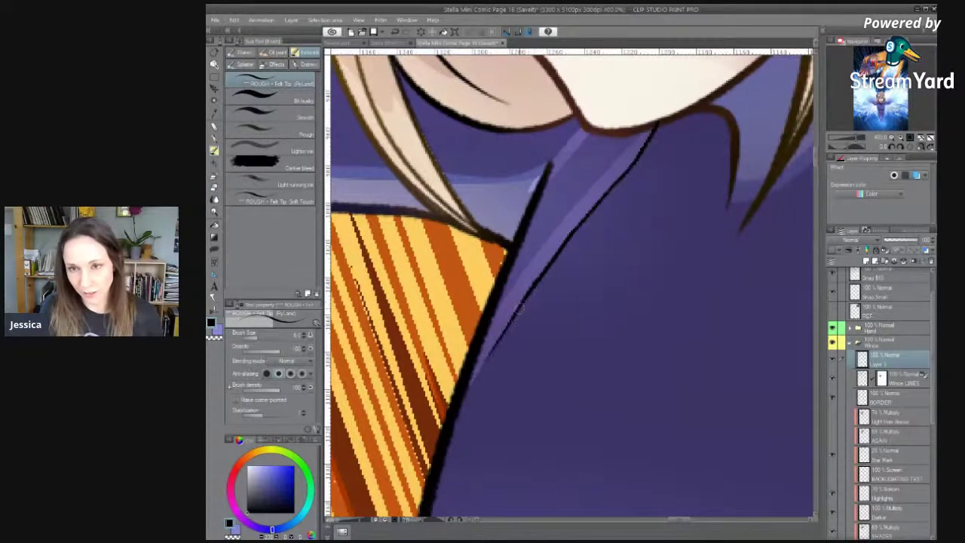
drag(519, 308, 463, 391)
drag(495, 351, 439, 479)
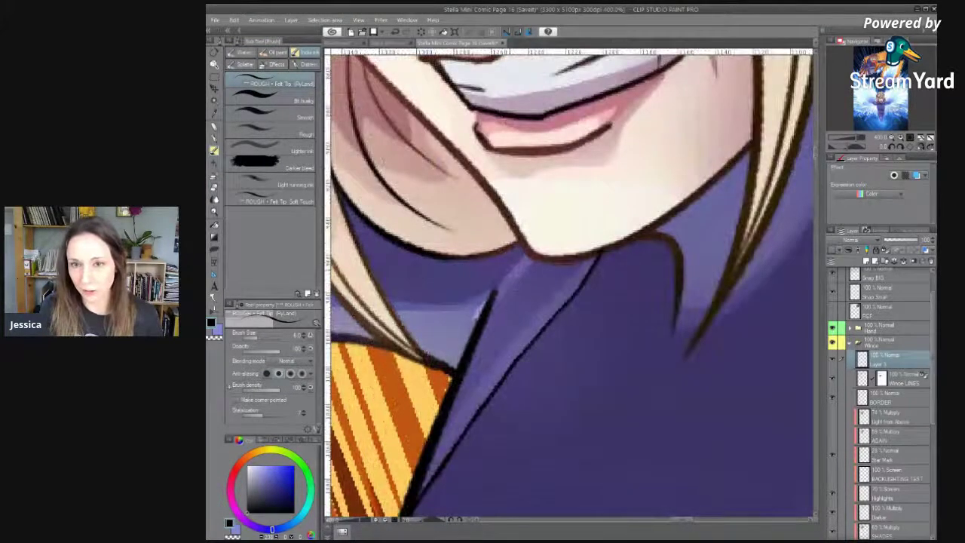
Ink the outer edge of the collar stripe from the chin to the torso outline and a thin line inside the stripe.
drag(525, 253, 493, 294)
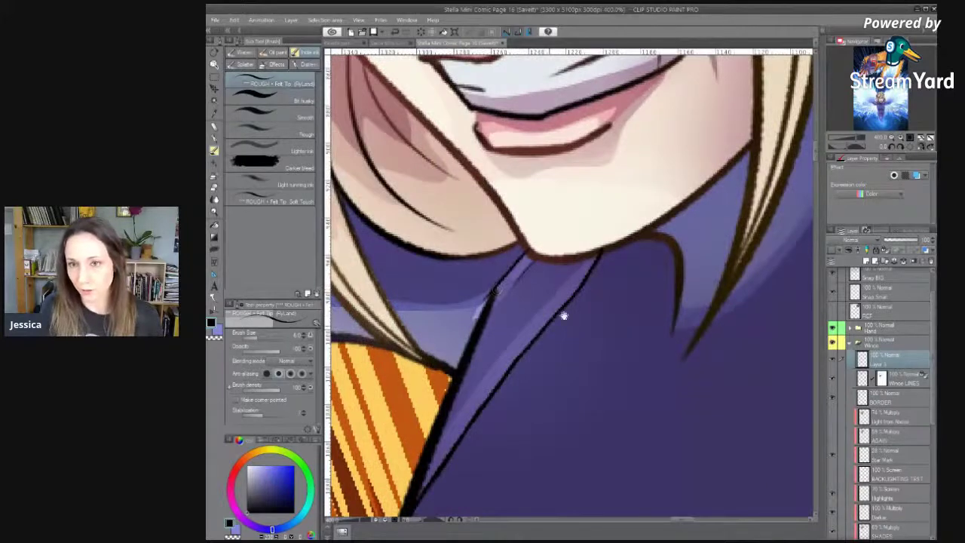
drag(564, 315, 602, 262)
drag(626, 197, 550, 279)
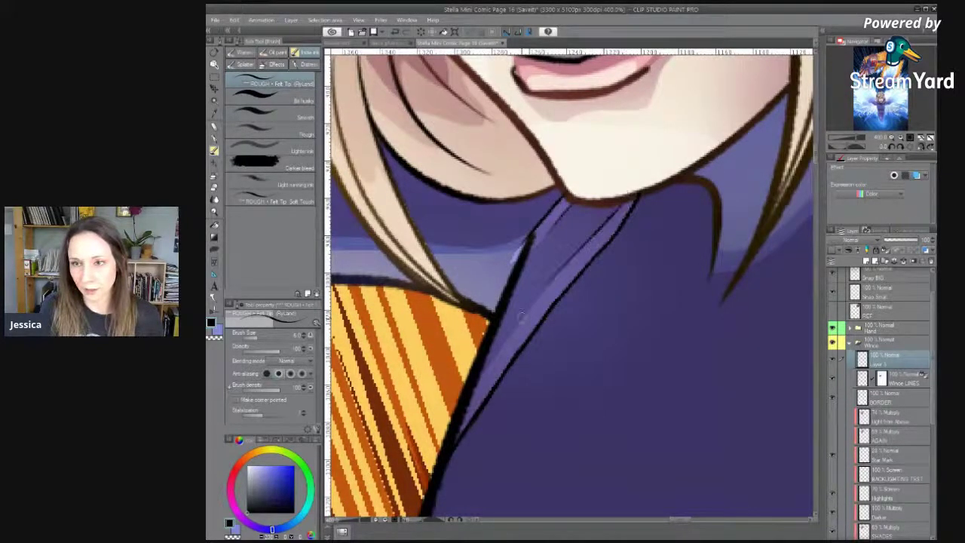
Rename the new ink layer as Suit Lines.
scroll(685, 359, down, 2)
double_click(879, 363)
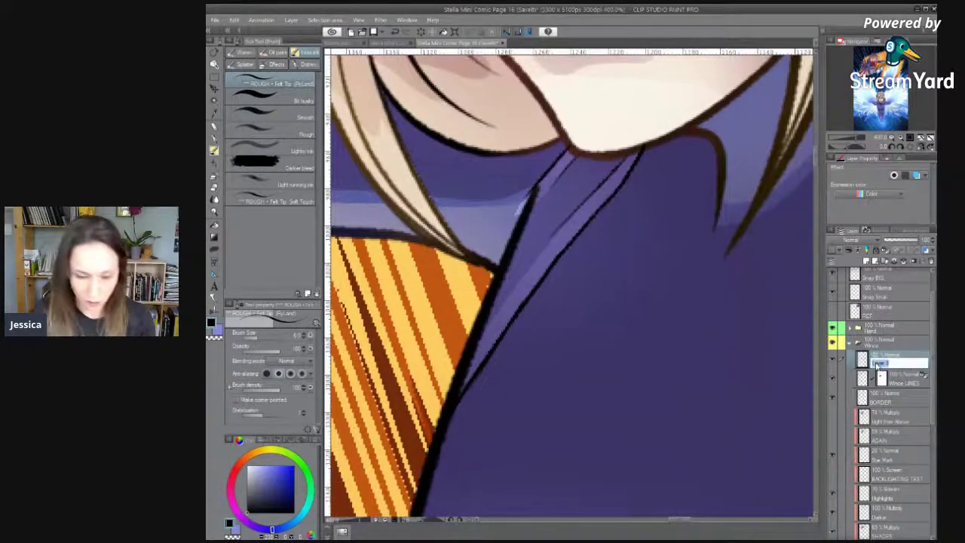
text(Suit Line)
key(Return)
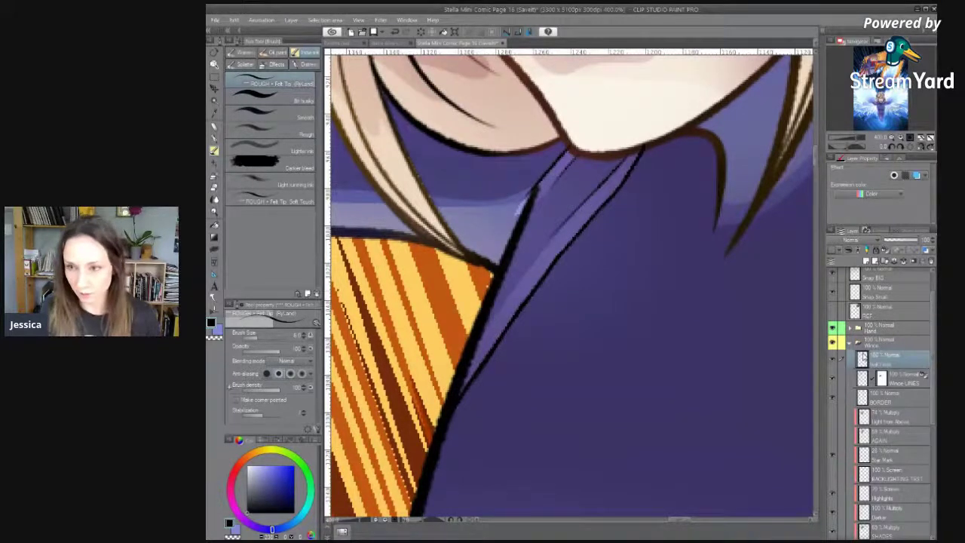
Disable the layer mask on the Wince LINES layer.
key(ctrl+space)
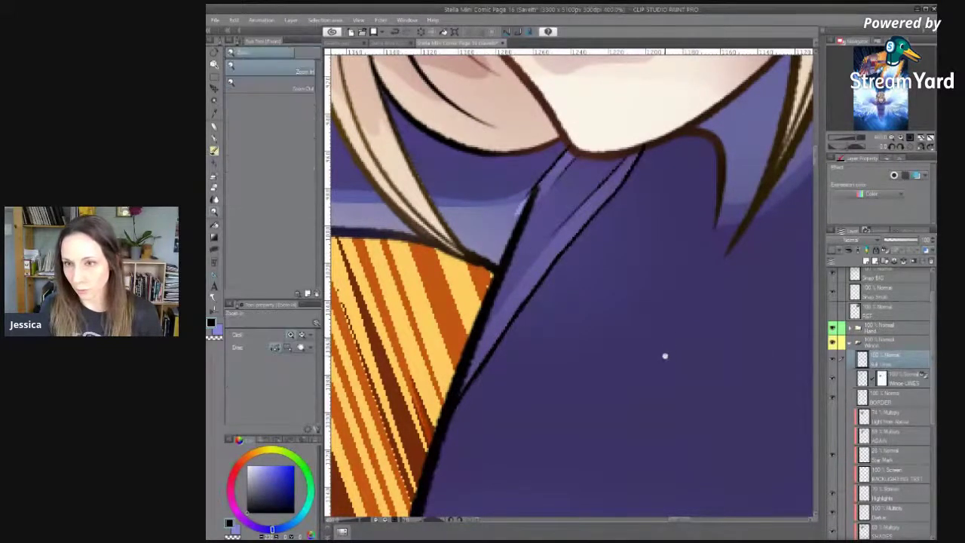
scroll(665, 355, down, 4)
drag(643, 390, 553, 361)
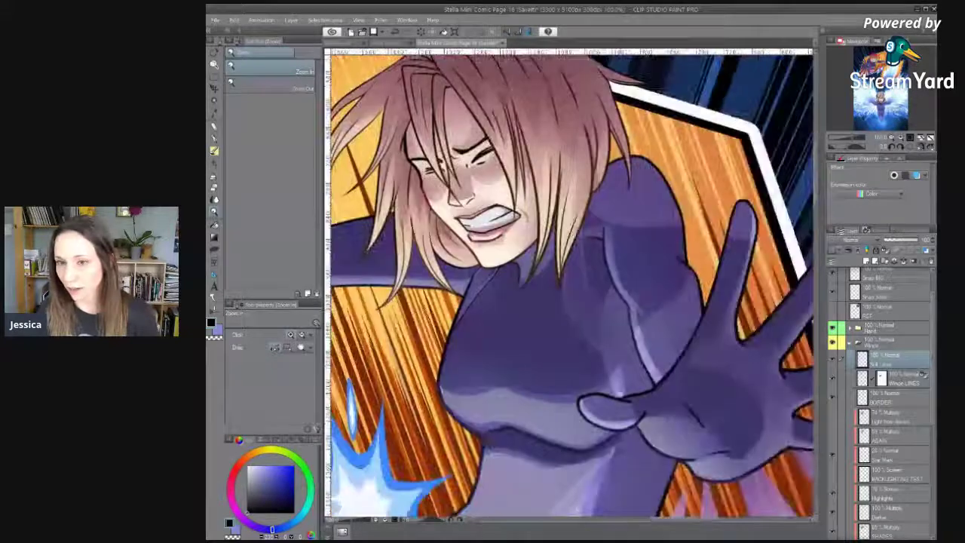
scroll(765, 318, down, 1)
shift+click(882, 379)
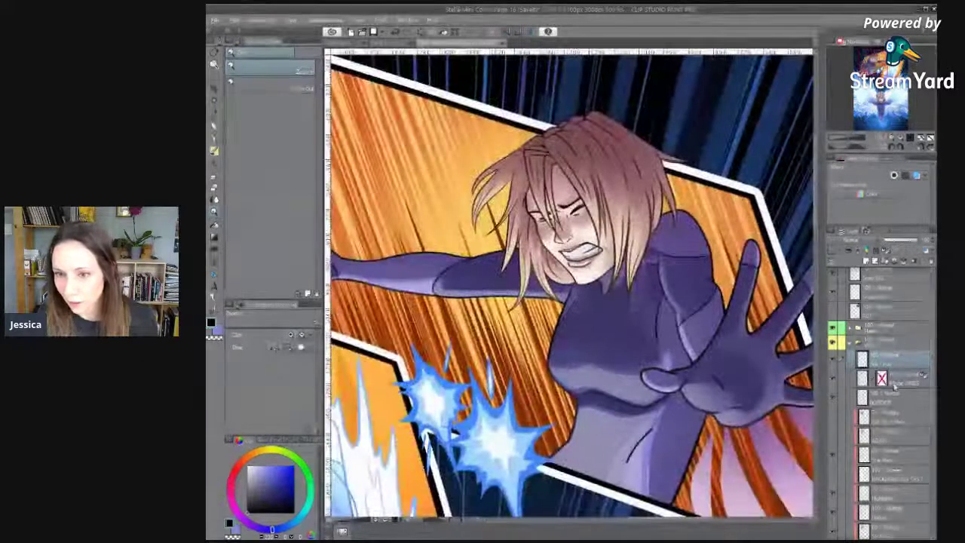
Examine the whole figure in mirrored and normal view to check the suit lines with the mask disabled.
click(925, 147)
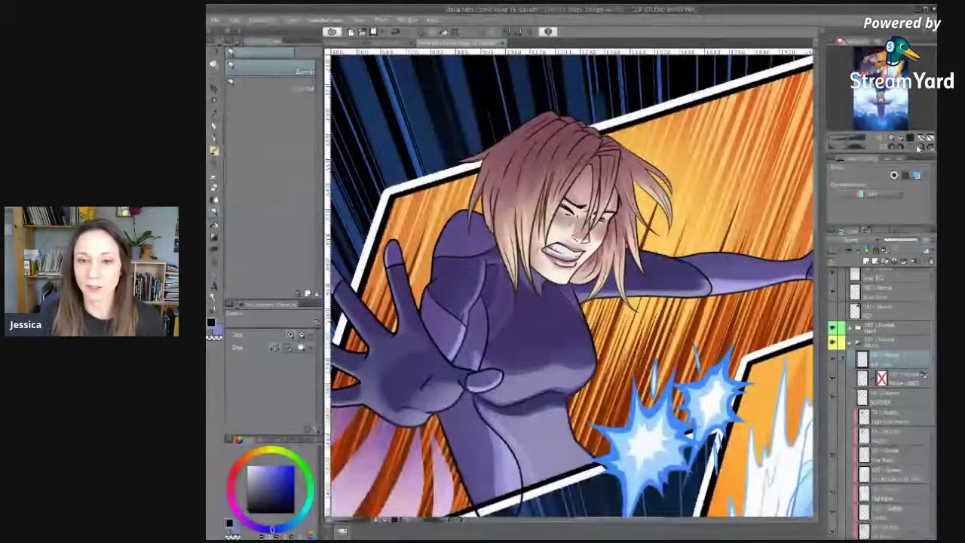
drag(566, 353, 634, 315)
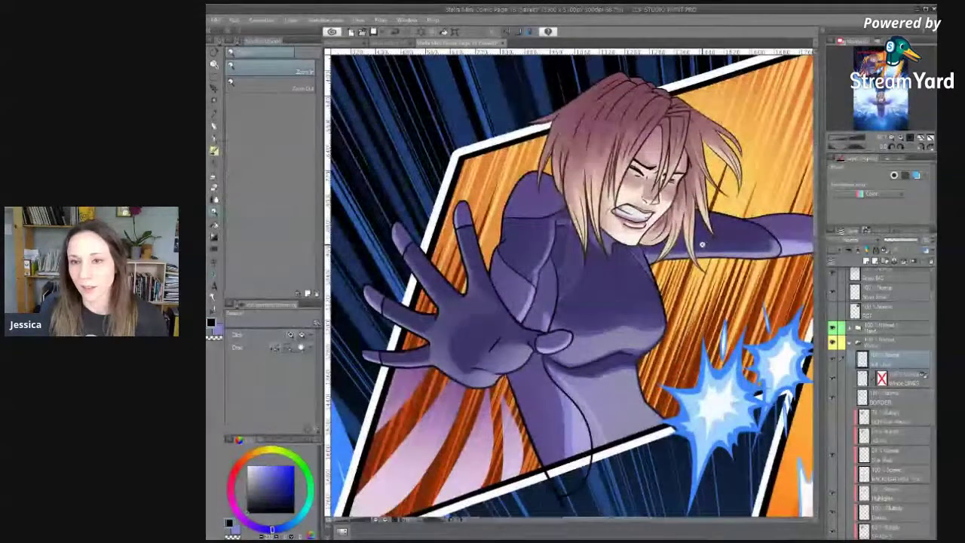
drag(558, 351, 531, 341)
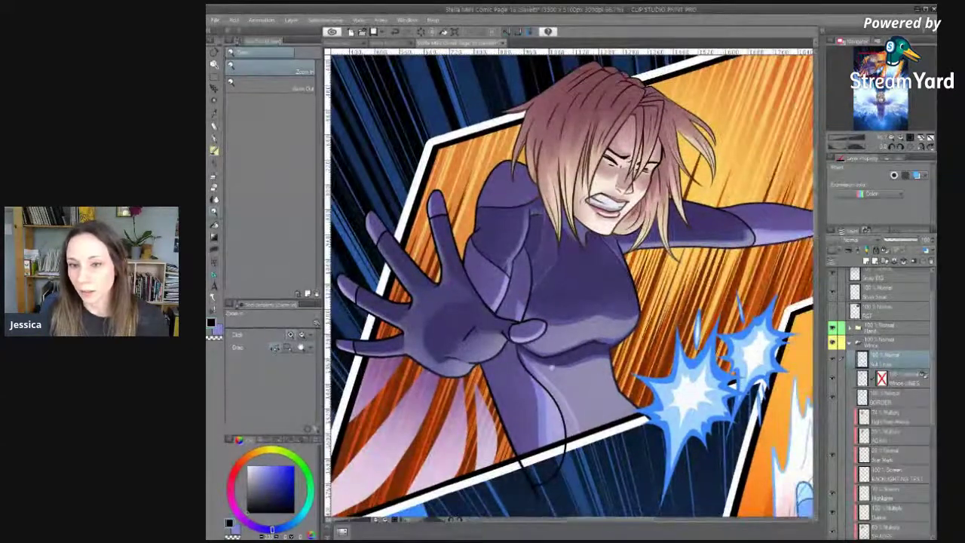
drag(538, 424, 539, 384)
scroll(540, 383, up, 1)
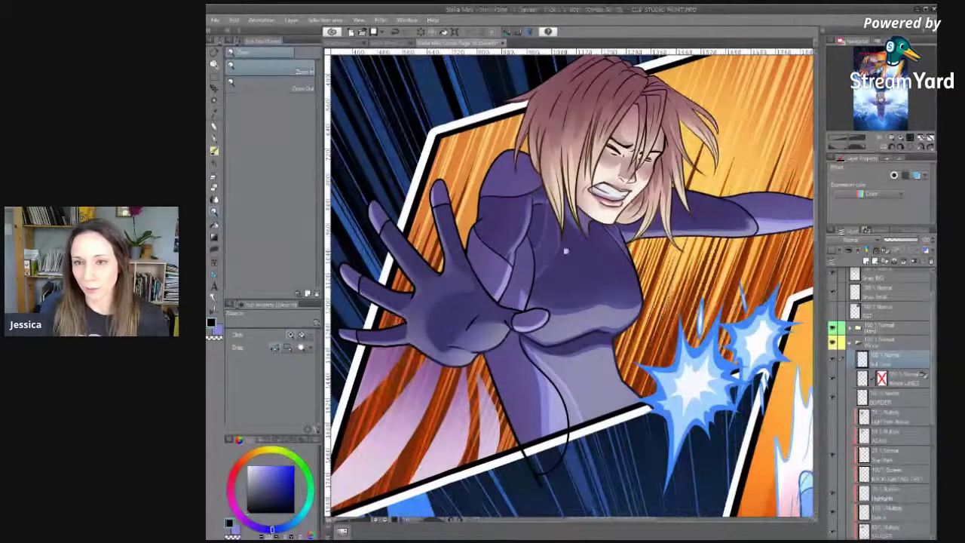
click(616, 220)
click(616, 220)
click(929, 146)
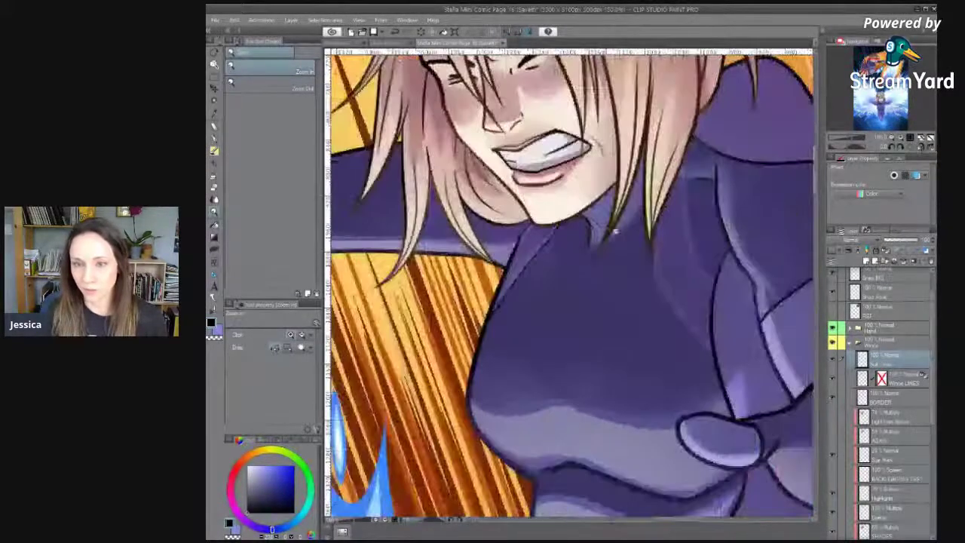
Ink the upper part of the chest stripe's outer edge from the hair tip down to its corner.
click(528, 264)
drag(553, 234, 497, 332)
drag(528, 394, 404, 329)
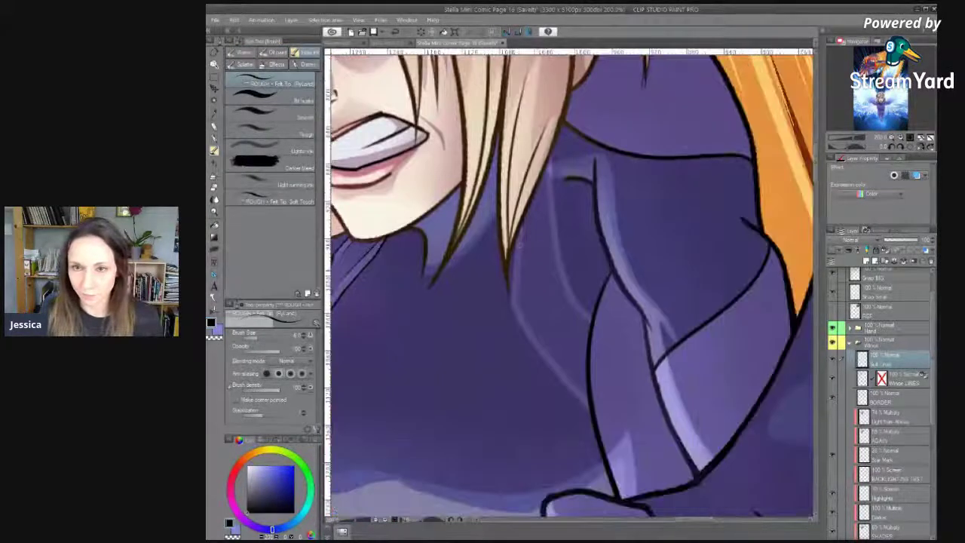
mouse_move(515, 242)
mouse_down()
mouse_move(515, 302)
mouse_move(473, 253)
mouse_up()
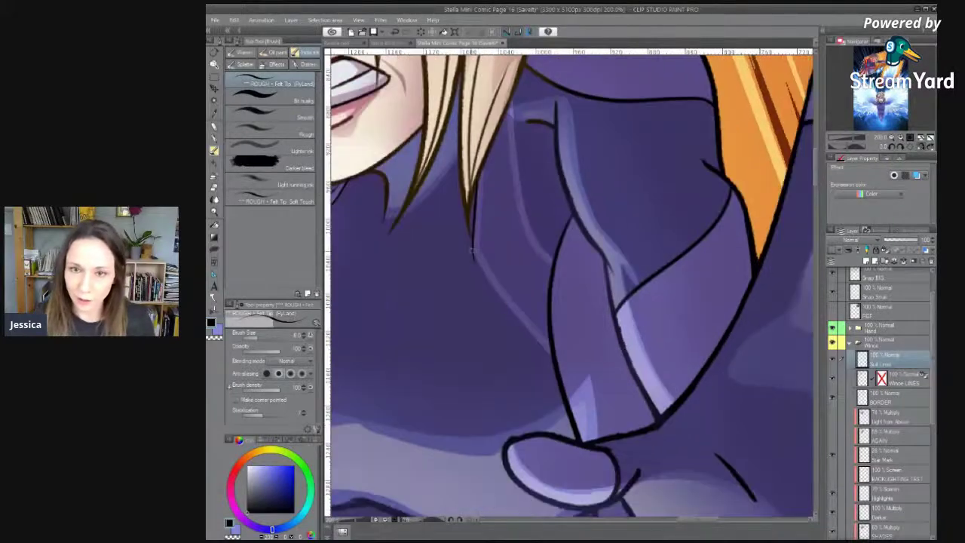
key(e)
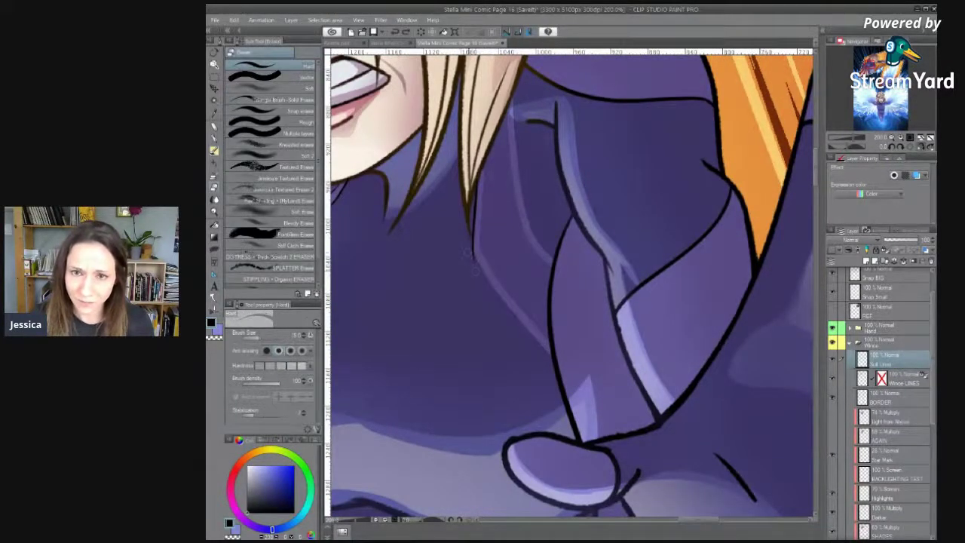
key(p)
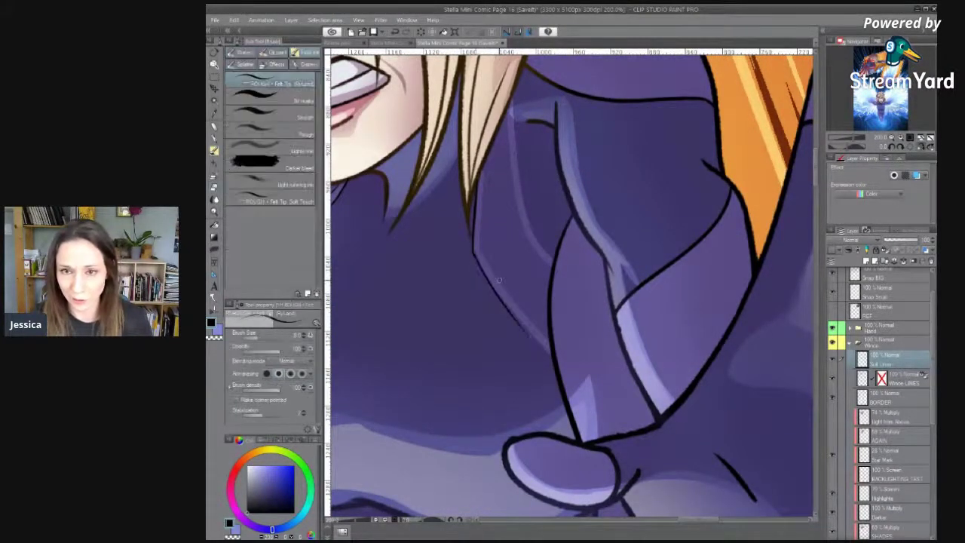
Ink the stripe's outer edge diagonally from the corner to the arm outline, undoing the rejected strokes.
mouse_move(472, 249)
mouse_down()
mouse_move(550, 347)
mouse_move(511, 297)
mouse_up()
drag(473, 261, 511, 302)
key(ctrl+z)
drag(473, 261, 510, 305)
key(ctrl+z)
drag(474, 262, 510, 303)
scroll(508, 302, up, 3)
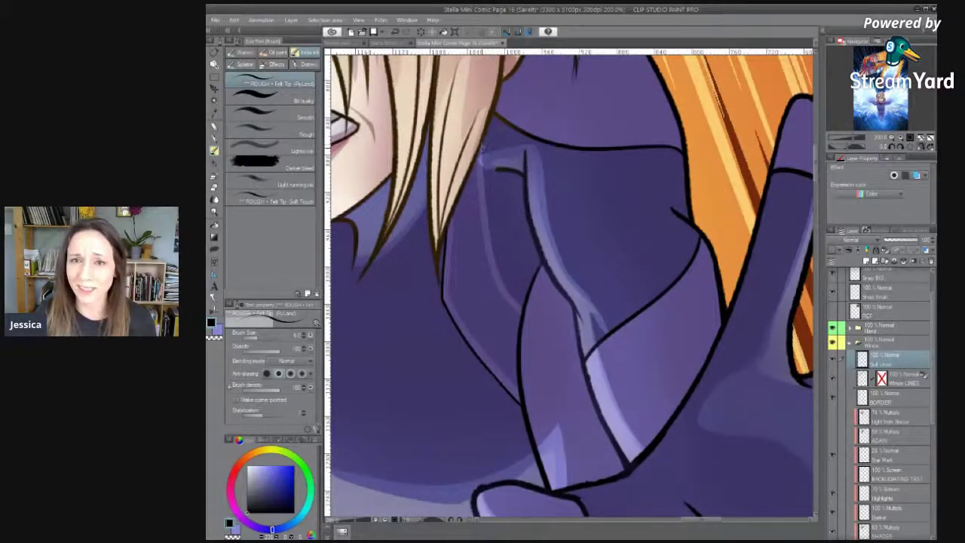
Ink one edge of the curved shoulder stripe from the hair to the arm outline, and erase the overshoot.
drag(484, 150, 490, 226)
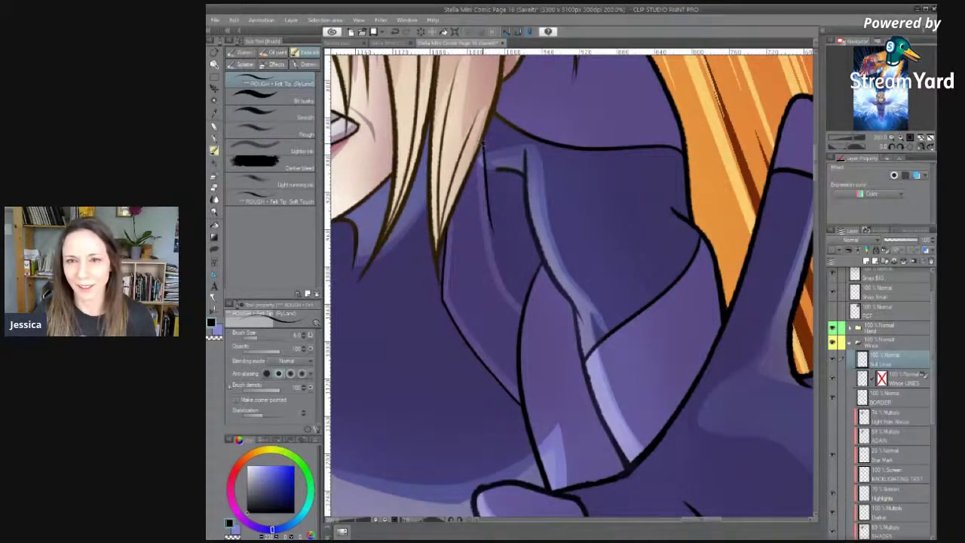
mouse_move(489, 216)
mouse_down()
mouse_move(501, 271)
mouse_move(493, 257)
mouse_move(529, 309)
mouse_up()
key(ctrl+z)
drag(493, 260, 533, 309)
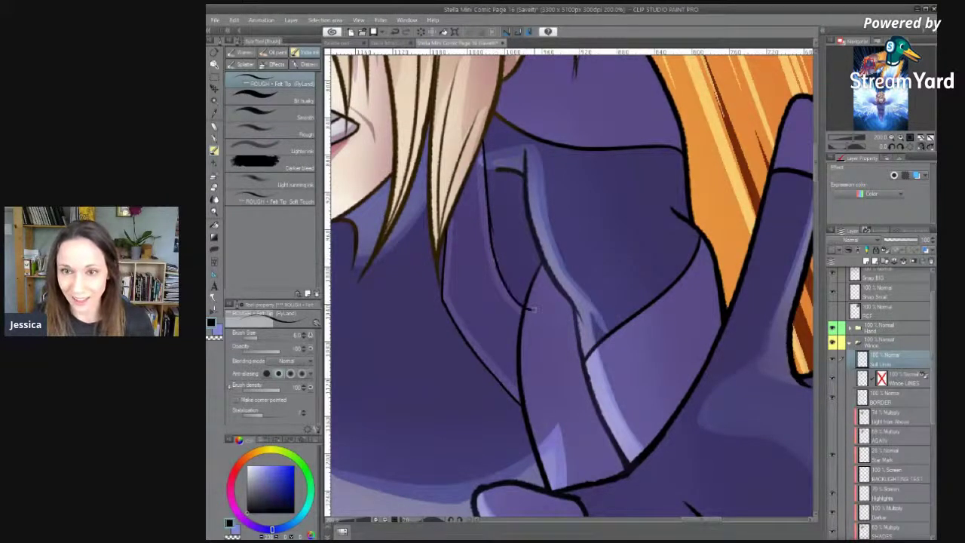
key(e)
key([)
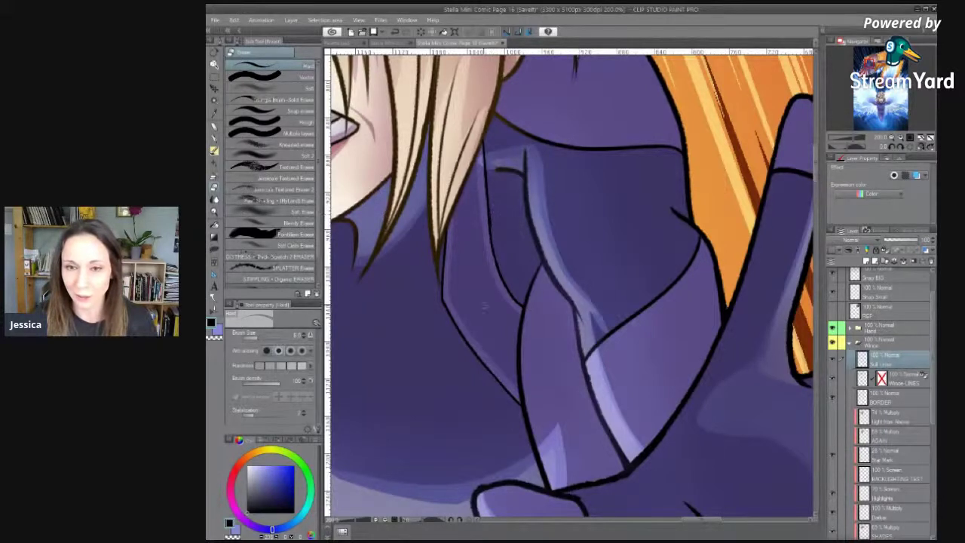
Ink the inner edge of the chest stripe's diagonal part, parallel to the outer line, and clean it with the eraser.
key(ctrl+space)
click(463, 316)
key(b)
mouse_move(444, 294)
mouse_down()
mouse_move(543, 437)
mouse_move(458, 318)
mouse_move(541, 428)
mouse_move(586, 463)
mouse_up()
key(ctrl+z)
key(e)
drag(589, 327, 596, 478)
key(b)
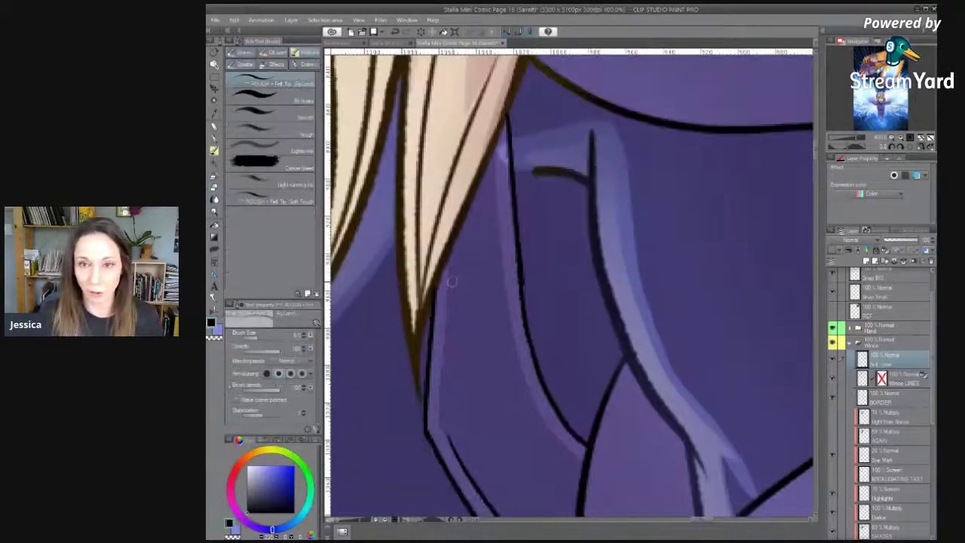
Ink the inner edge of the chest stripe's upright part from the hair down to the corner, redoing the rejected stroke.
drag(451, 282, 542, 203)
mouse_move(530, 154)
mouse_down()
mouse_move(514, 225)
mouse_move(513, 320)
mouse_move(525, 347)
mouse_up()
key(ctrl+z)
drag(520, 291, 529, 349)
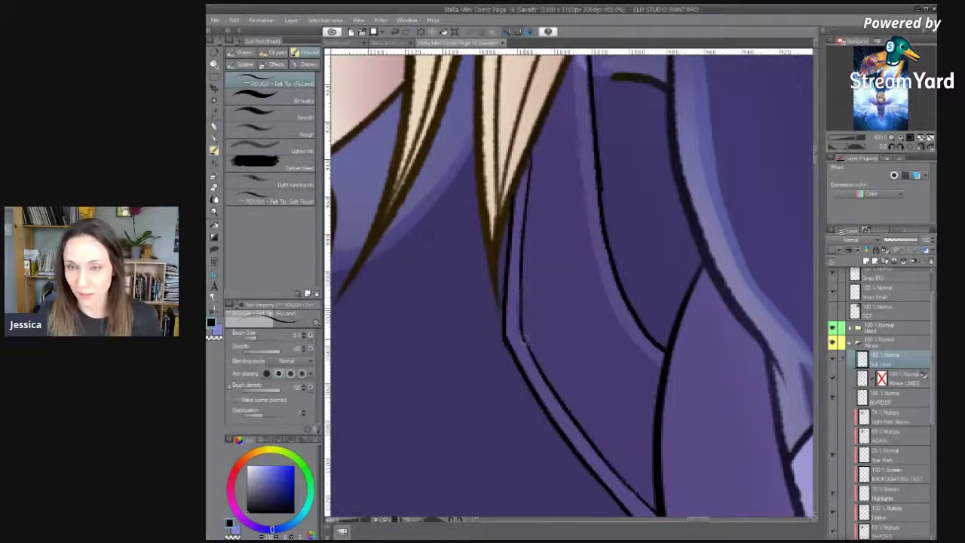
Ink the second edge of the curved shoulder stripe down to the arm outline in segments, undoing the rejected strokes.
drag(570, 237, 508, 310)
mouse_move(513, 124)
mouse_down()
mouse_move(518, 249)
mouse_move(554, 388)
mouse_up()
key(ctrl+z)
drag(524, 289, 565, 412)
key(ctrl+z)
mouse_move(523, 293)
mouse_down()
mouse_move(585, 422)
mouse_move(565, 407)
mouse_move(600, 442)
mouse_up()
key(ctrl+z)
drag(564, 412, 603, 444)
Add short thin accent strokes beside the chest, shoulder and collar stripes with brush size 5.
key(ctrl+space)
mouse_move(584, 349)
mouse_down()
mouse_move(503, 366)
mouse_move(513, 352)
mouse_up()
click(512, 350)
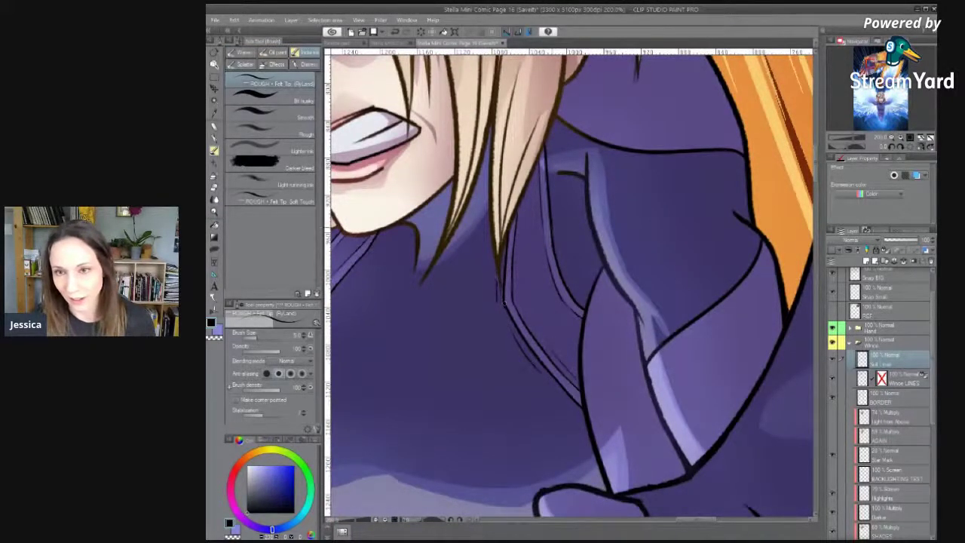
drag(551, 187, 557, 229)
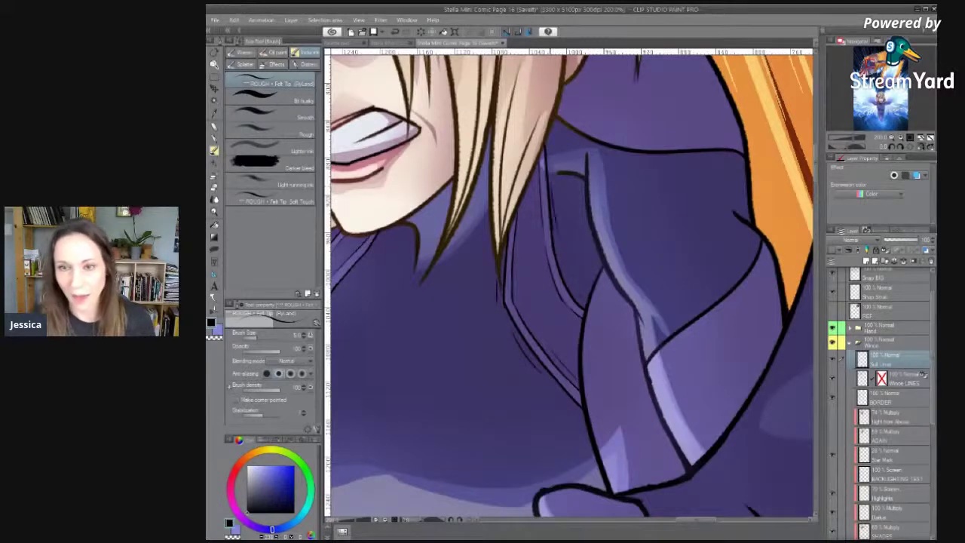
drag(492, 324, 811, 260)
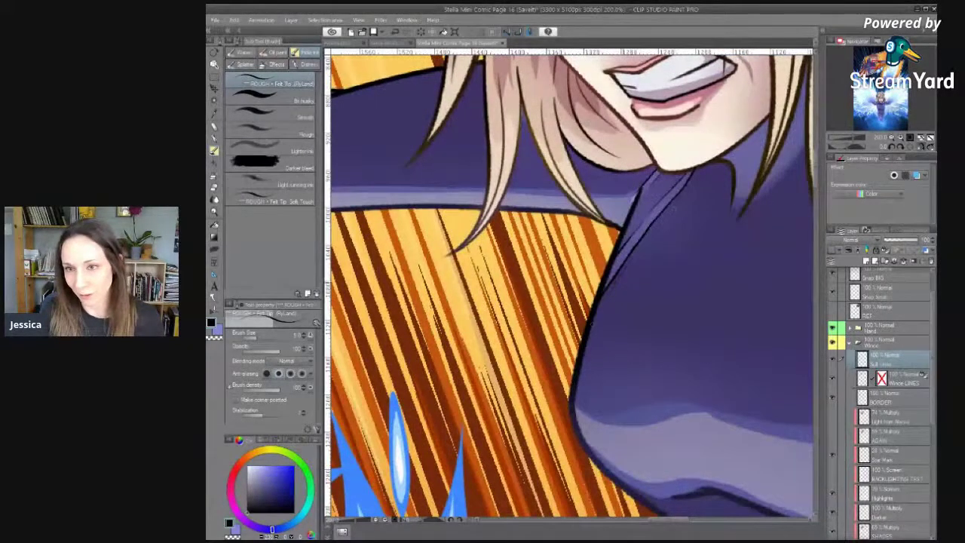
drag(634, 252, 613, 284)
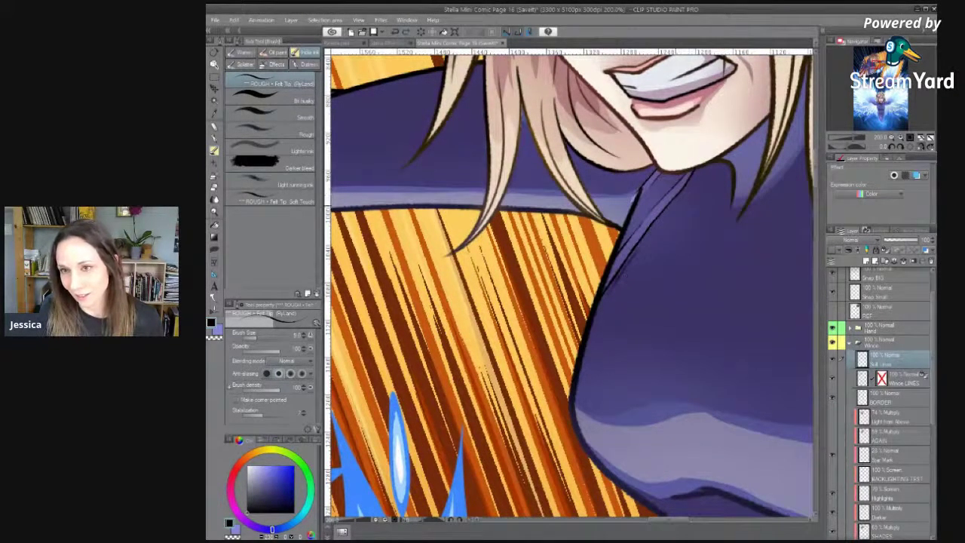
drag(666, 192, 446, 328)
drag(640, 333, 454, 412)
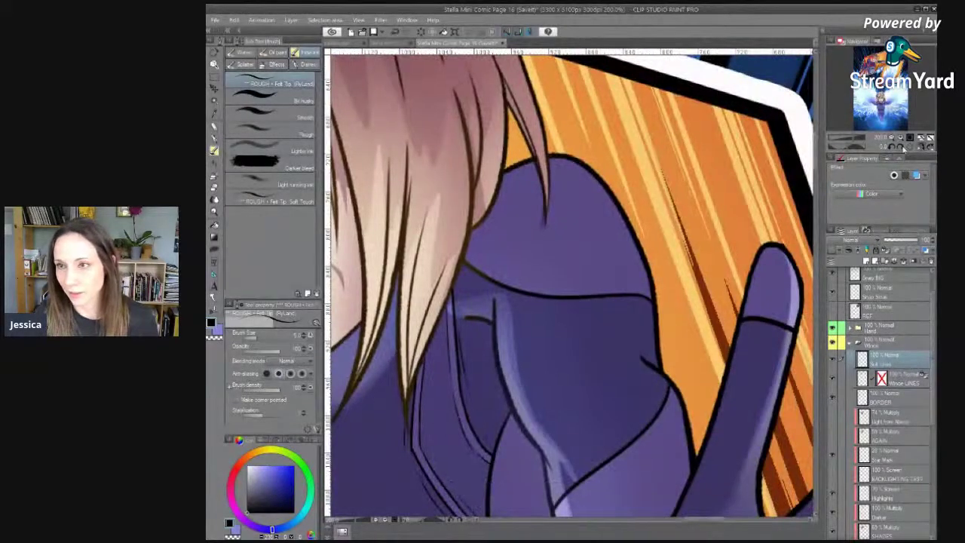
Add short thin accent strokes along both sides of the seam across the shoulder.
click(902, 149)
drag(520, 204, 546, 260)
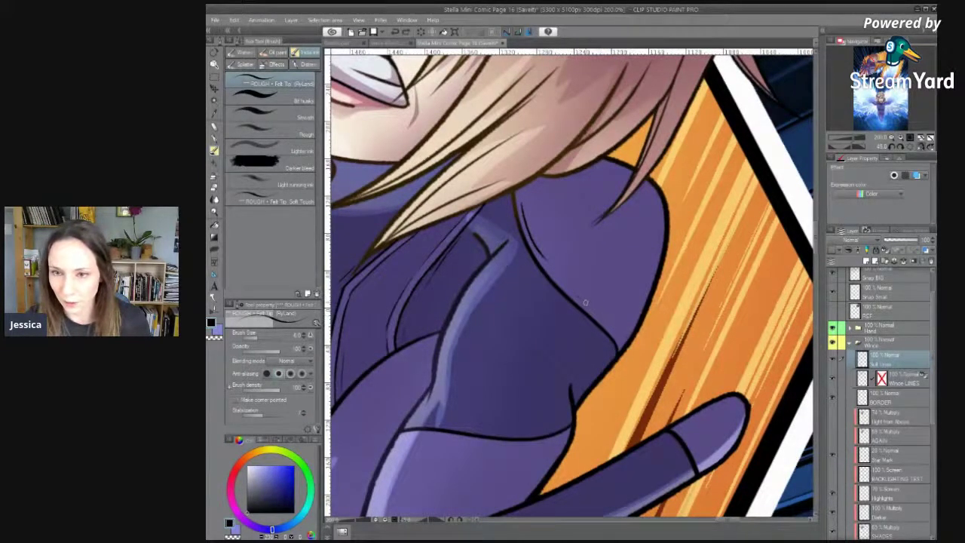
drag(582, 300, 623, 342)
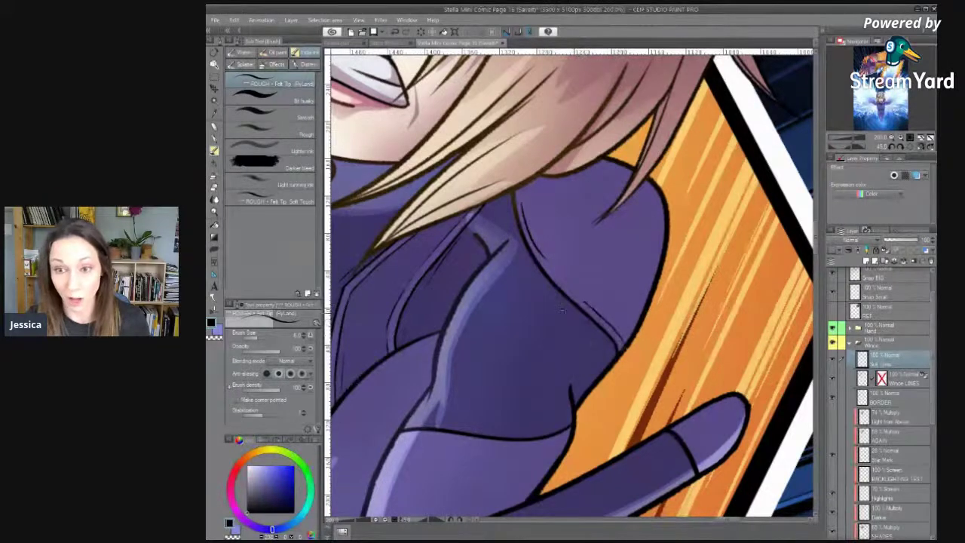
drag(537, 276, 570, 312)
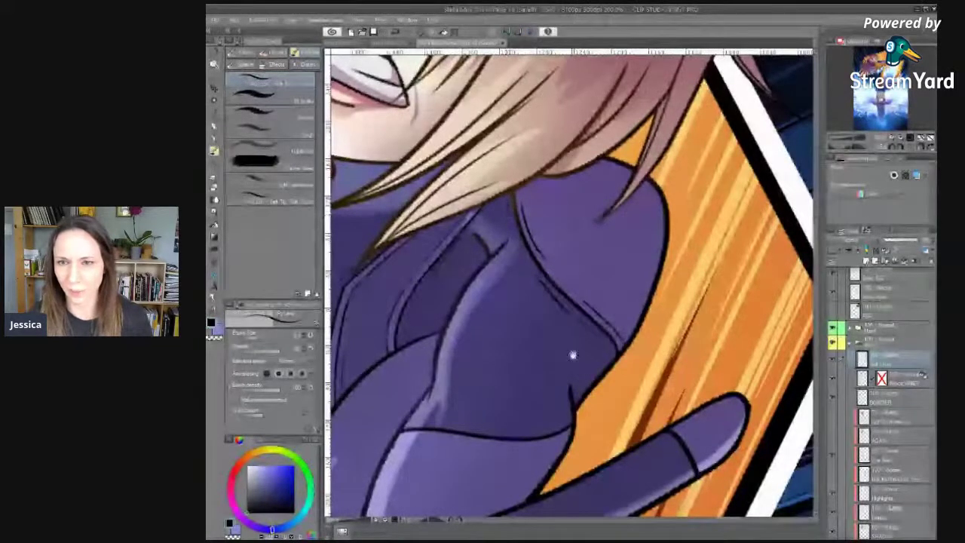
Add thin accent strokes beside the elbow and wrist seams of the outstretched arm.
drag(573, 356, 650, 365)
drag(471, 318, 803, 520)
drag(494, 217, 429, 313)
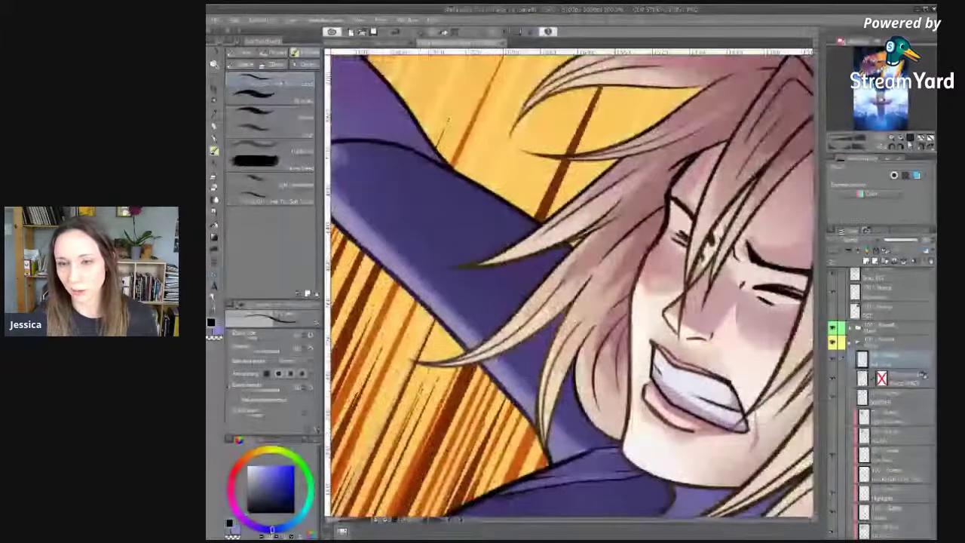
drag(452, 267, 603, 268)
mouse_move(484, 227)
mouse_down()
mouse_move(405, 302)
mouse_move(441, 263)
mouse_move(453, 229)
mouse_up()
mouse_move(412, 289)
mouse_down()
mouse_move(528, 204)
mouse_move(701, 179)
mouse_move(518, 260)
mouse_move(742, 343)
mouse_up()
drag(460, 226, 540, 348)
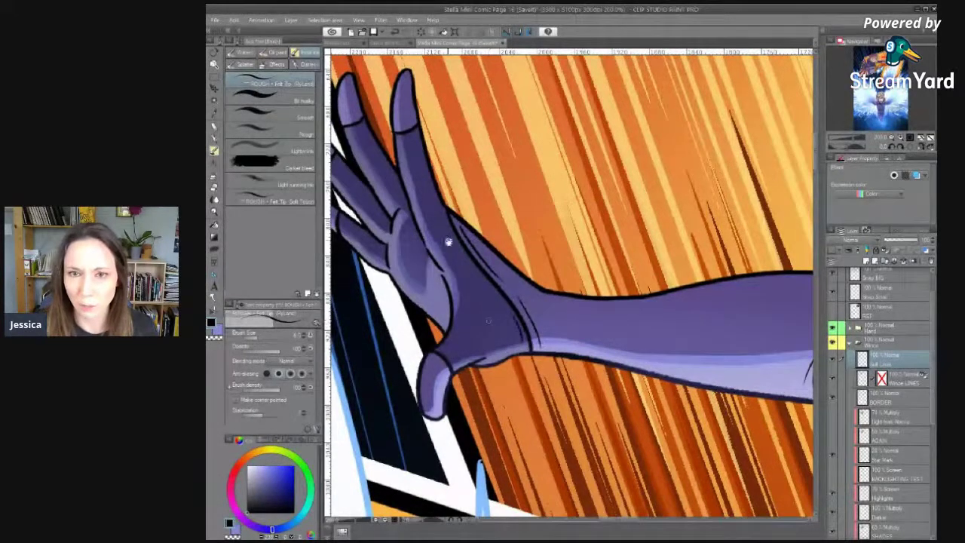
drag(450, 241, 531, 349)
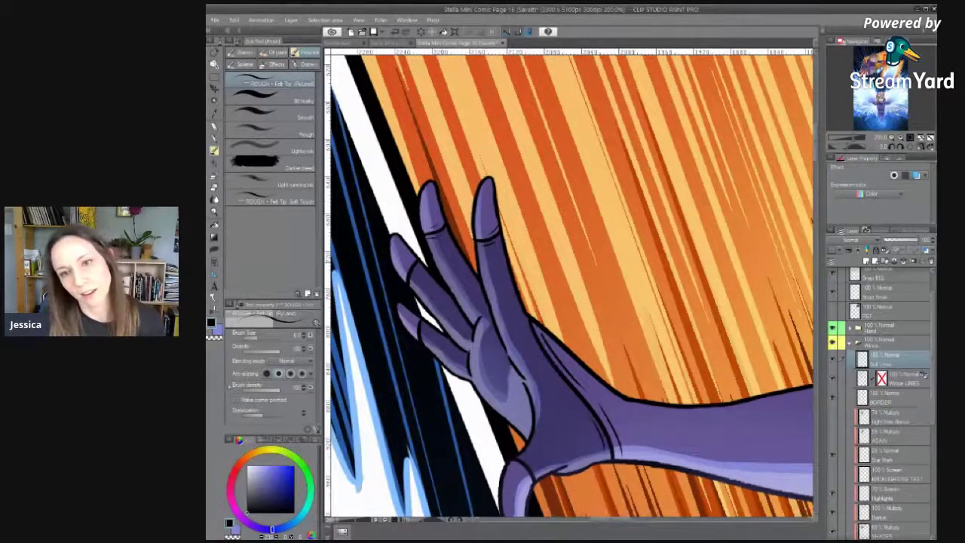
Ink a thin seam line down the length of the index finger into the palm, redoing the rejected stroke.
drag(527, 406, 477, 254)
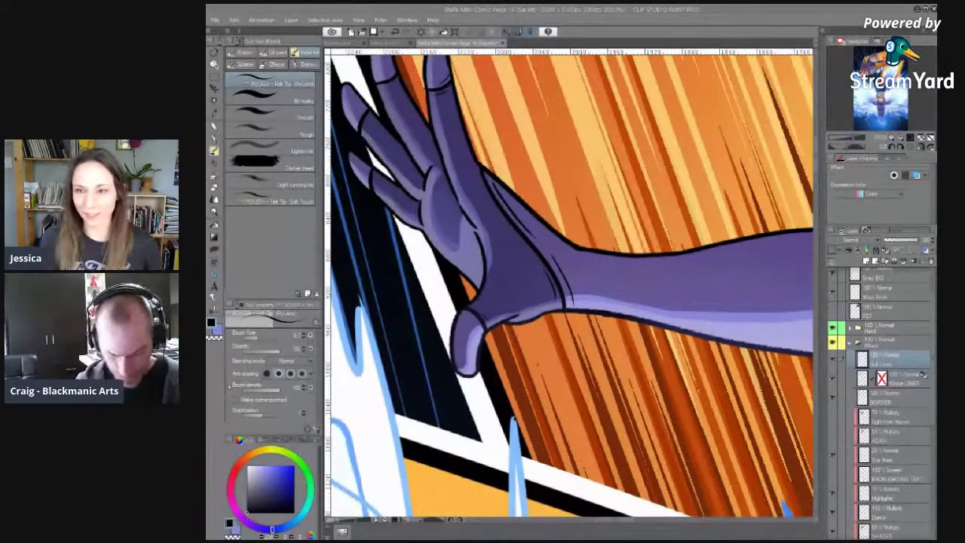
drag(472, 302, 465, 332)
scroll(465, 331, up, 2)
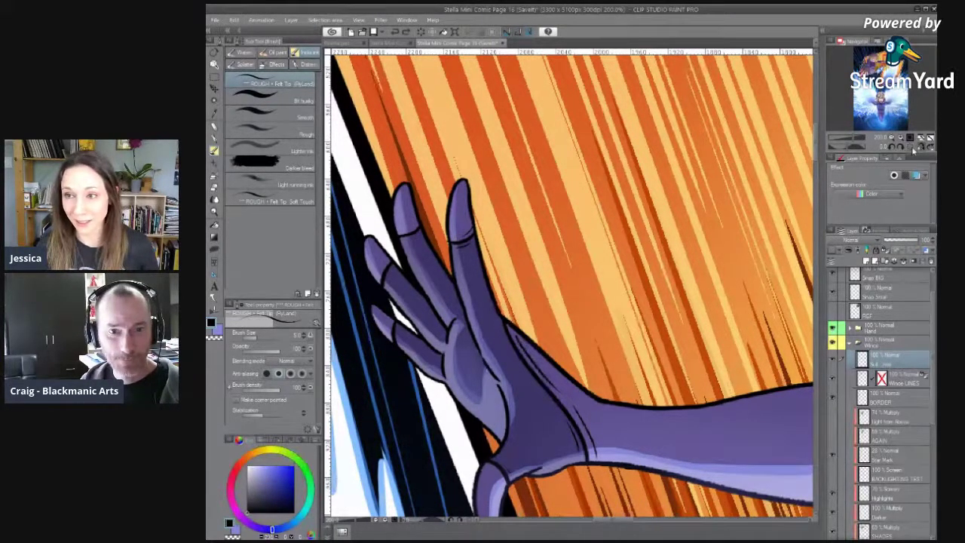
drag(523, 398, 520, 350)
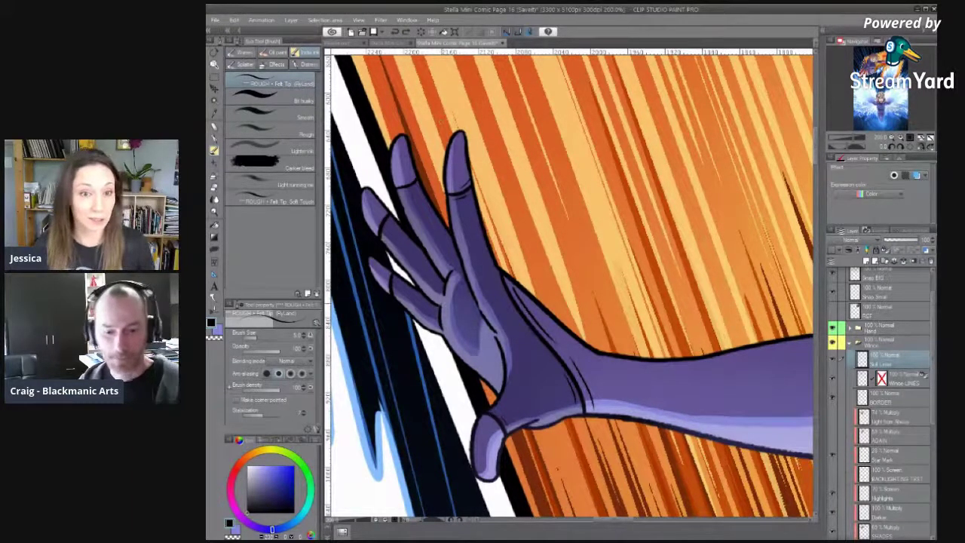
drag(543, 324, 521, 304)
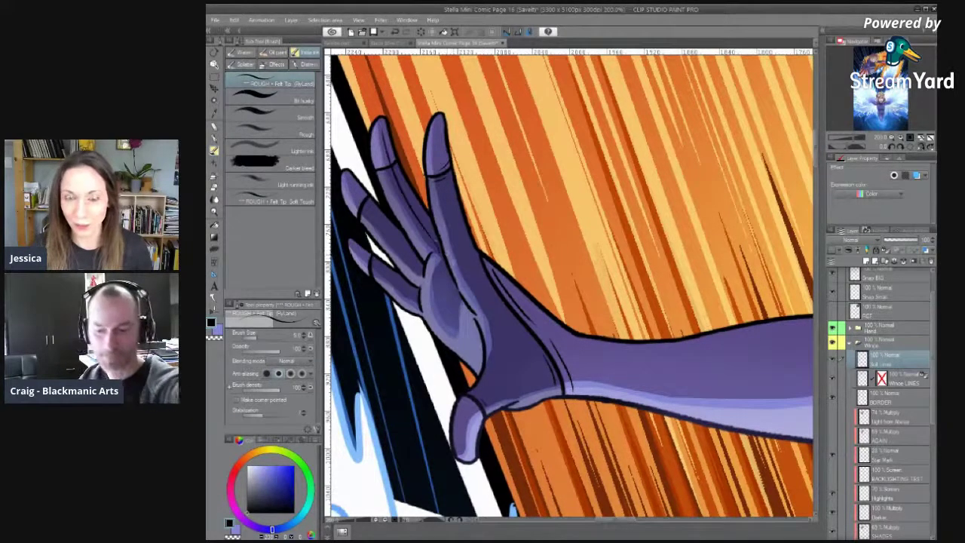
drag(457, 200, 469, 227)
drag(452, 146, 468, 283)
key(ctrl+z)
drag(453, 140, 473, 300)
Continue the index finger line into the palm and ink a thin curve across the thumb base to the wrist.
drag(513, 329, 558, 388)
drag(533, 428, 511, 281)
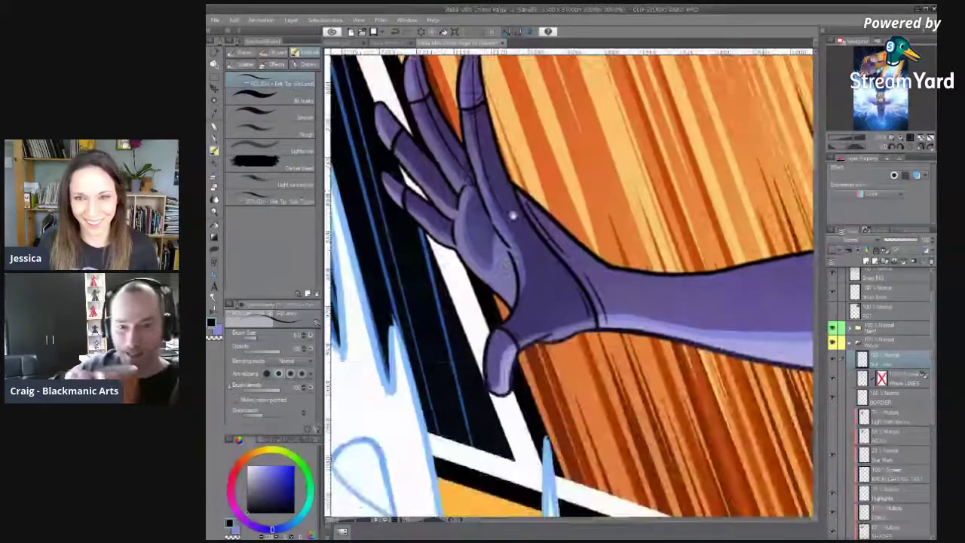
drag(509, 219, 519, 310)
key(ctrl+z)
mouse_move(517, 249)
mouse_down()
mouse_move(523, 273)
mouse_move(571, 328)
mouse_up()
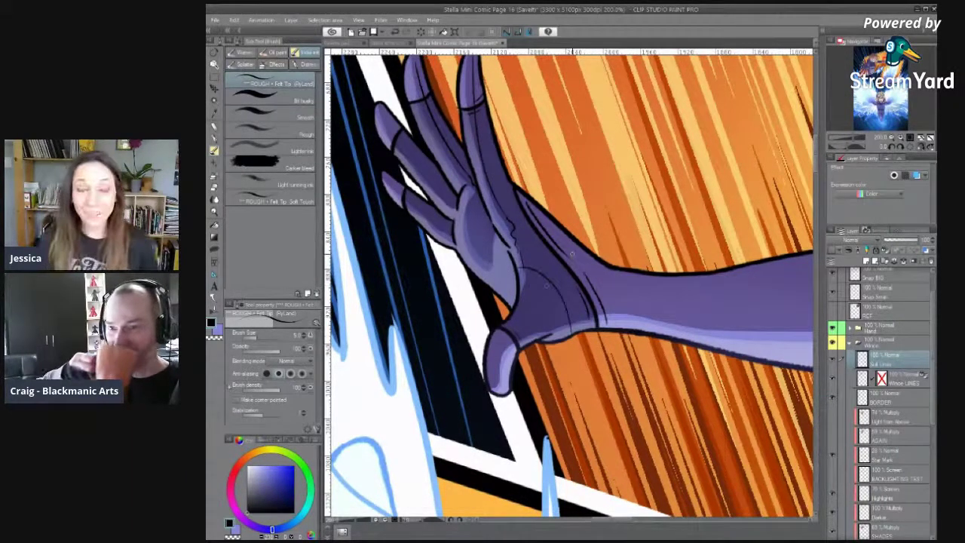
drag(506, 265, 528, 334)
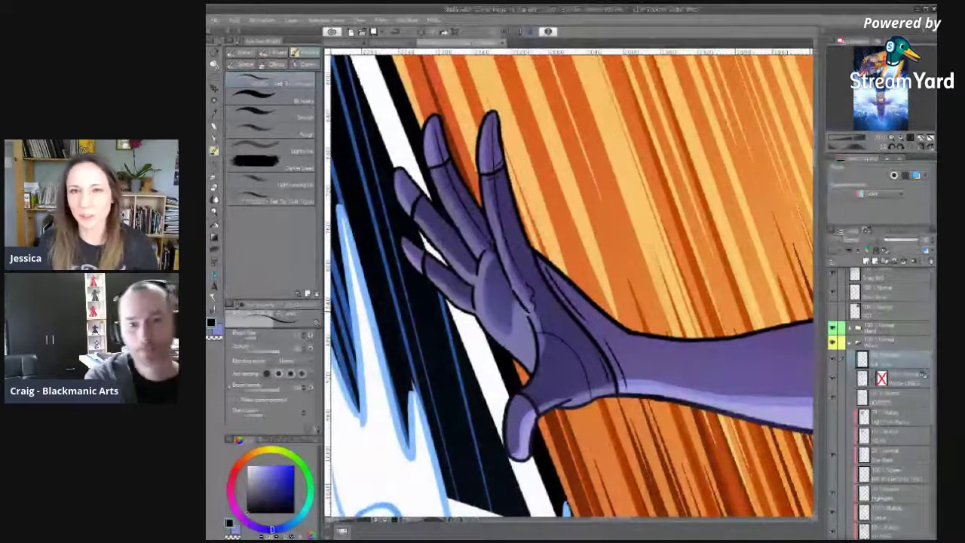
Ink thin lines down the middle, ring and little fingers, redoing the rejected stroke on the little finger.
drag(464, 290, 501, 326)
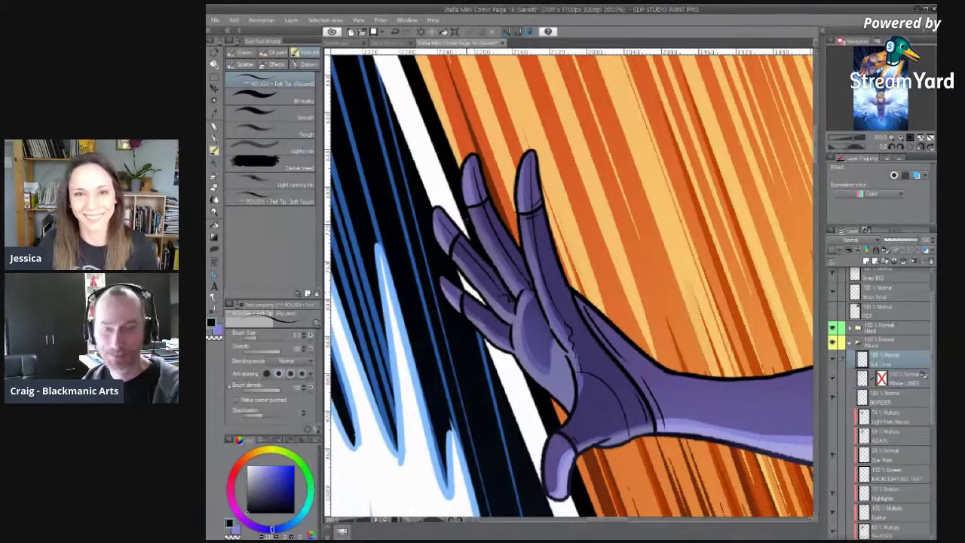
key(ctrl+space)
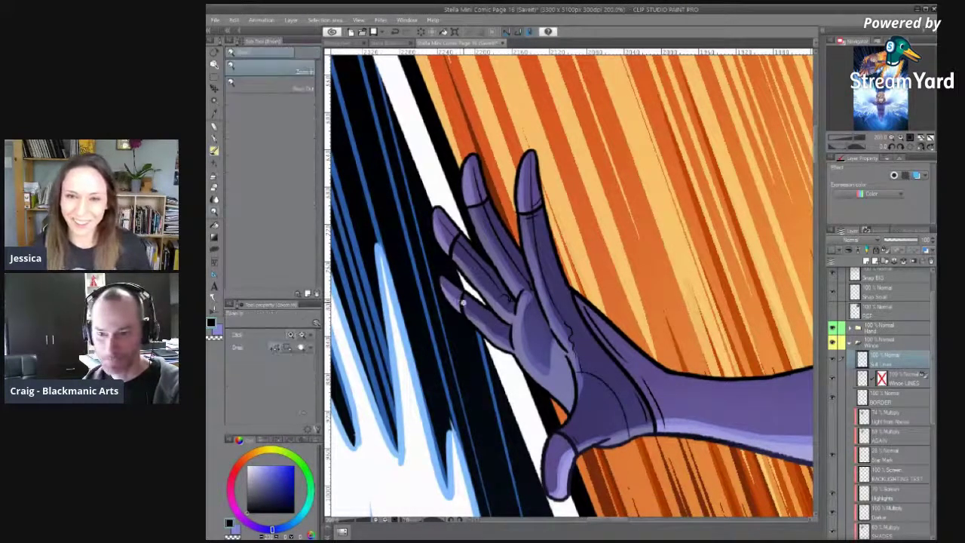
ctrl+click(463, 303)
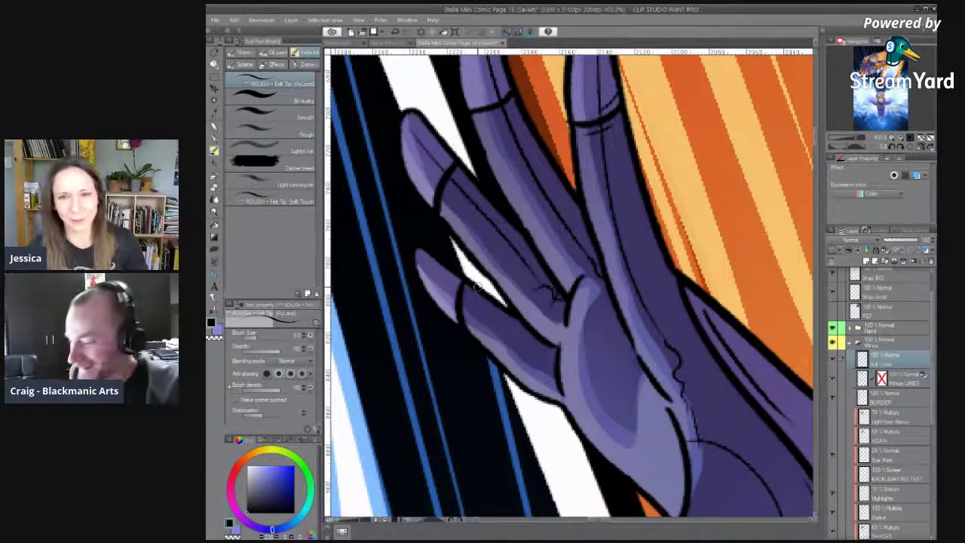
mouse_move(434, 273)
mouse_down()
mouse_move(411, 252)
mouse_move(546, 346)
mouse_up()
key(ctrl+z)
drag(435, 273, 552, 356)
Ink a thin line from the palm curve down the thumb towards its tip, undoing the rejected strokes.
key(ctrl+space)
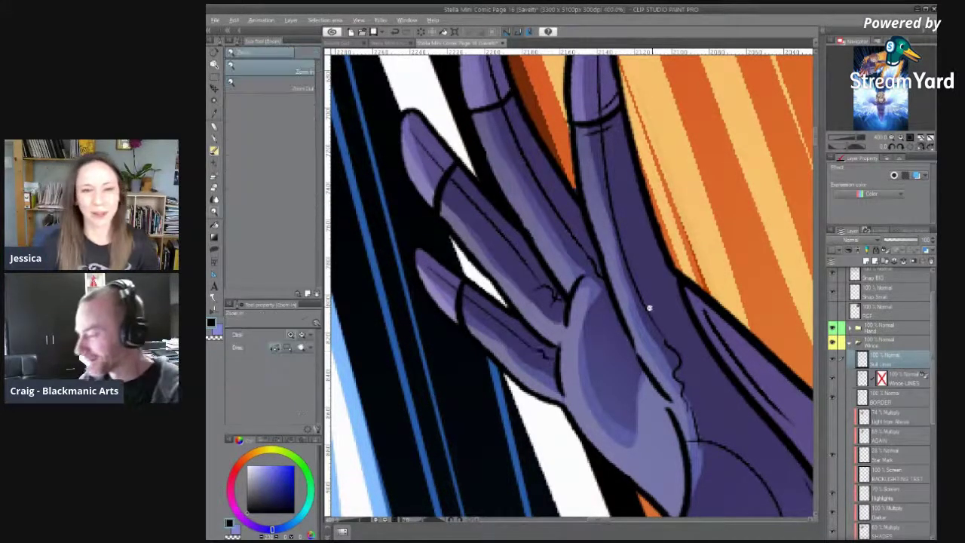
scroll(649, 307, down, 3)
drag(661, 318, 580, 267)
drag(680, 273, 592, 306)
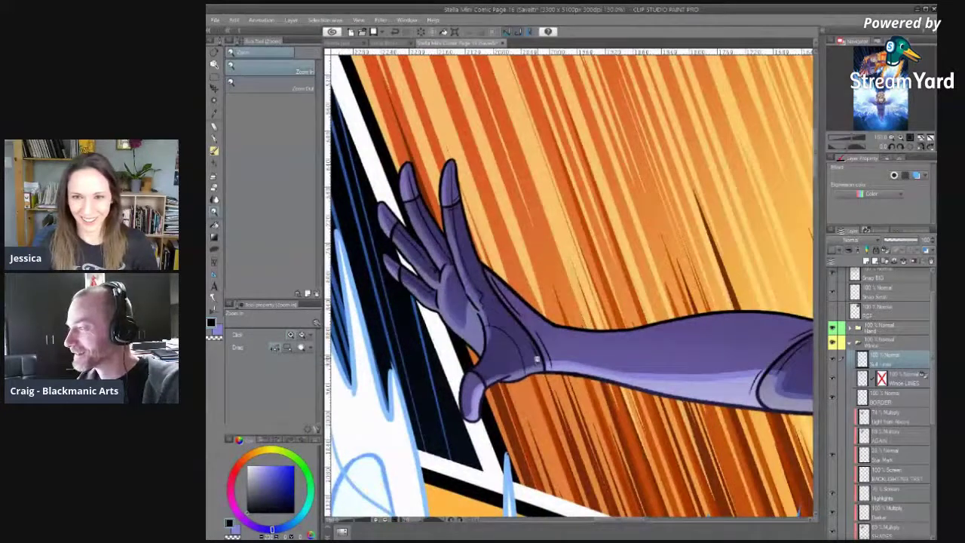
click(537, 361)
drag(521, 346, 575, 275)
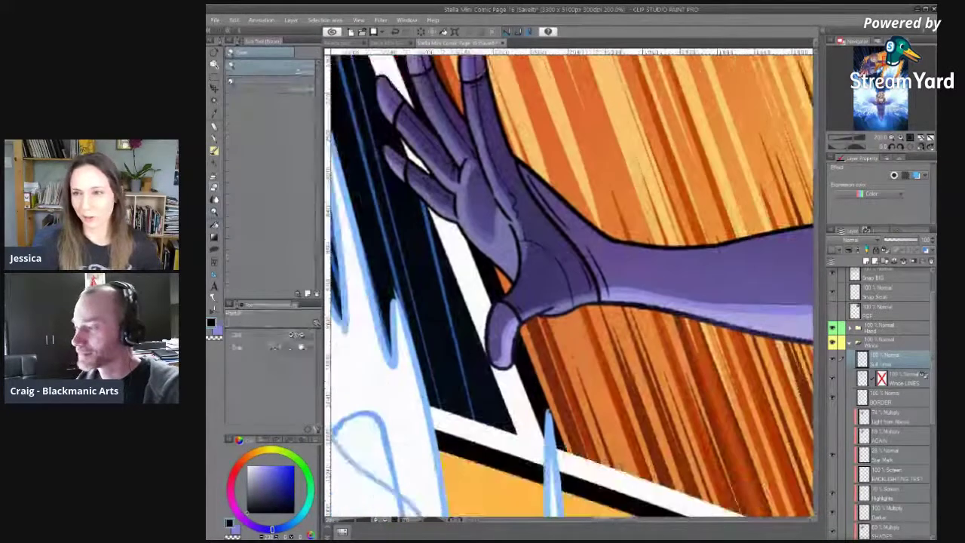
drag(510, 261, 463, 224)
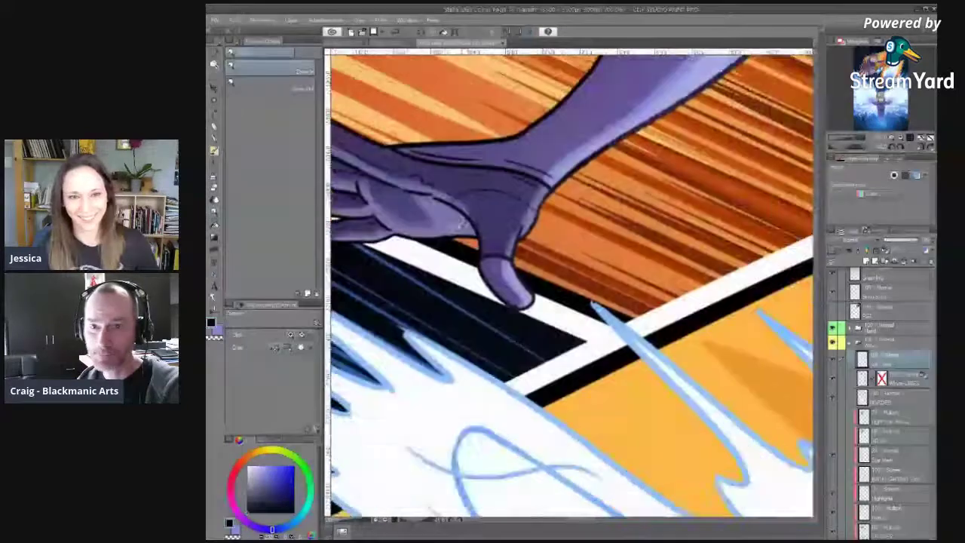
click(463, 222)
drag(501, 165, 525, 313)
key(ctrl+z)
mouse_move(502, 164)
mouse_down()
mouse_move(536, 290)
mouse_move(532, 320)
mouse_up()
key(ctrl+z)
mouse_move(504, 163)
mouse_down()
mouse_move(542, 304)
mouse_move(565, 354)
mouse_move(595, 383)
mouse_up()
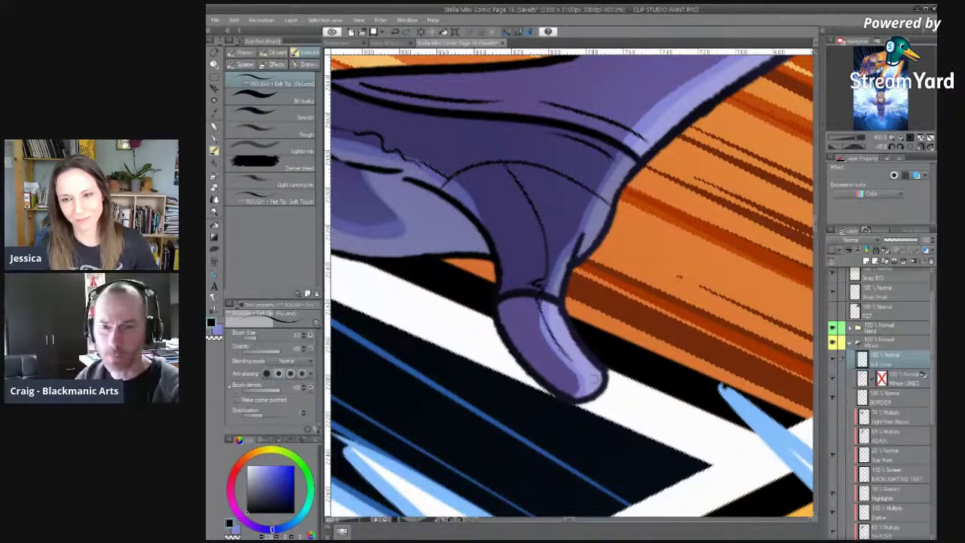
Ink the first part of a thin seam line along the forearm, starting from the wrist.
key(ctrl+space)
alt+click(598, 349)
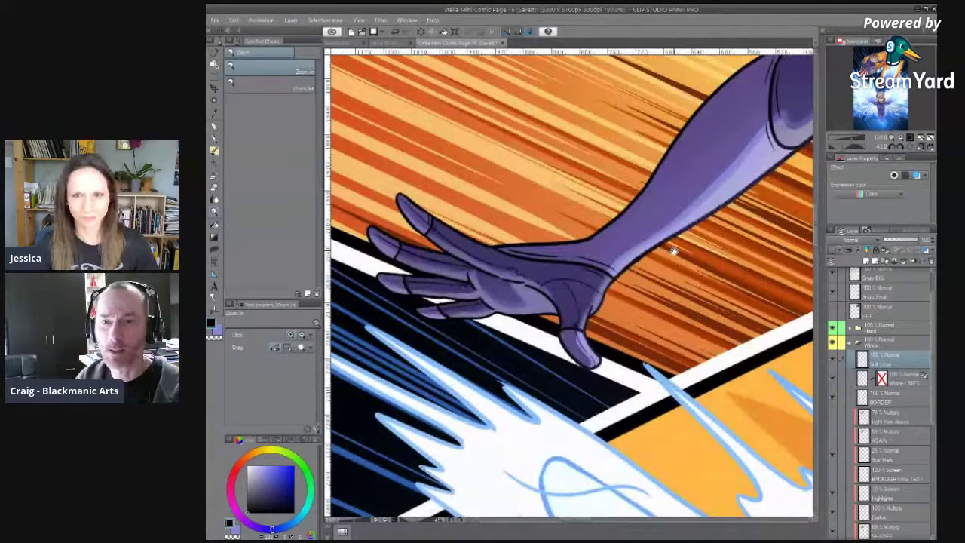
drag(673, 251, 637, 345)
alt+click(515, 355)
drag(606, 290, 534, 344)
click(509, 358)
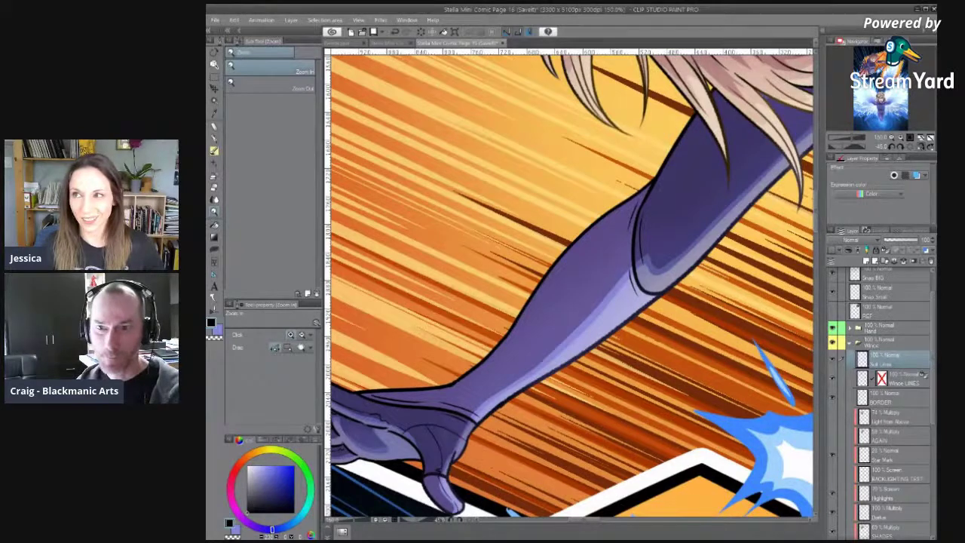
drag(577, 326, 554, 358)
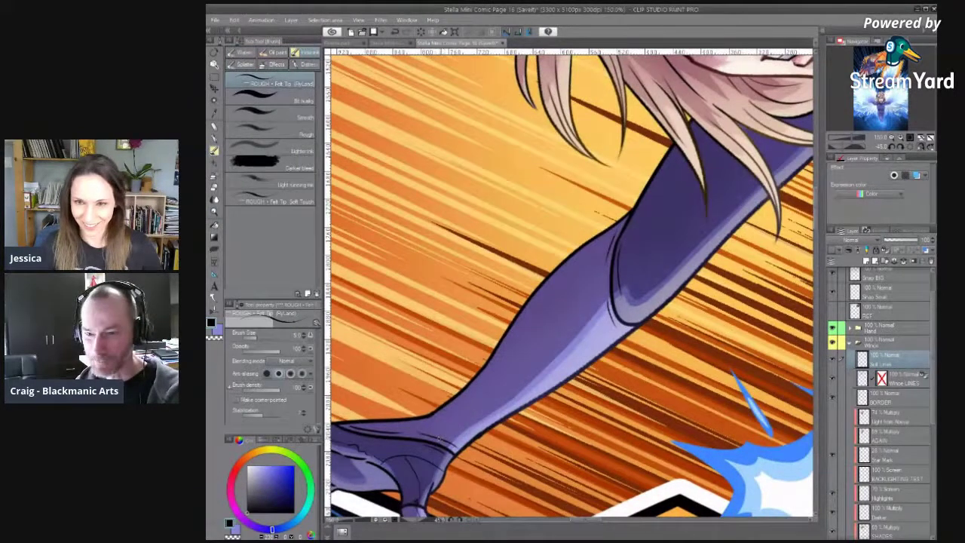
click(901, 149)
click(900, 149)
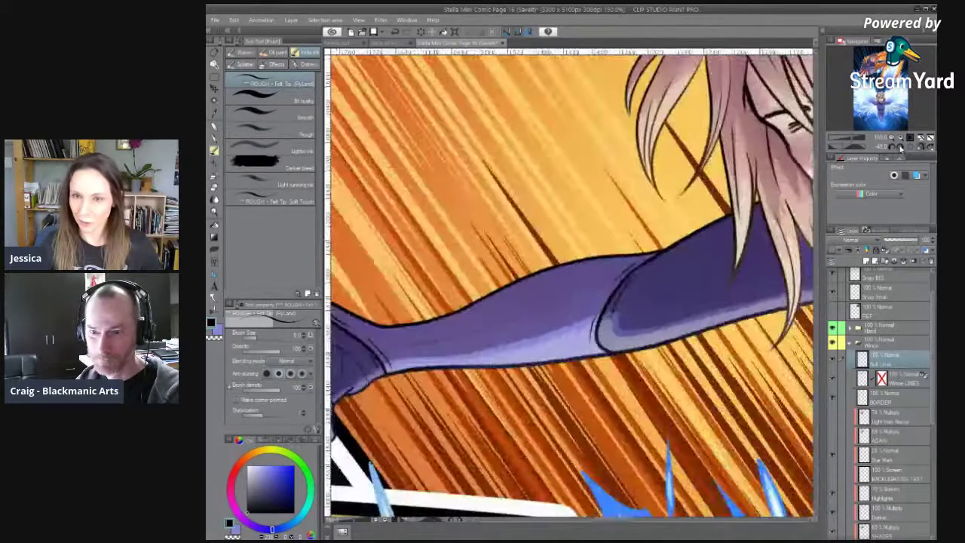
click(901, 148)
click(901, 148)
drag(720, 355, 741, 478)
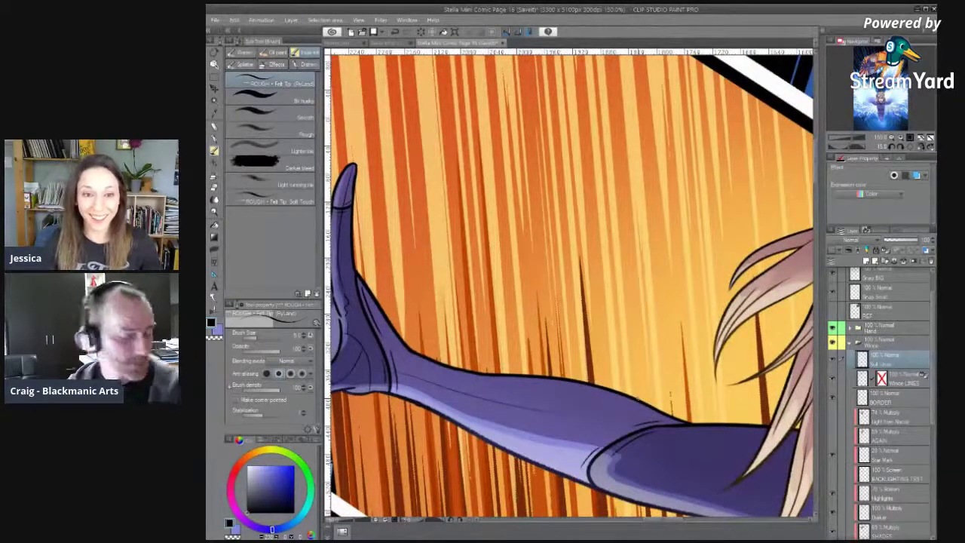
drag(588, 317, 536, 255)
Extend the thin forearm line to the elbow seam and clean its end with the eraser.
click(891, 148)
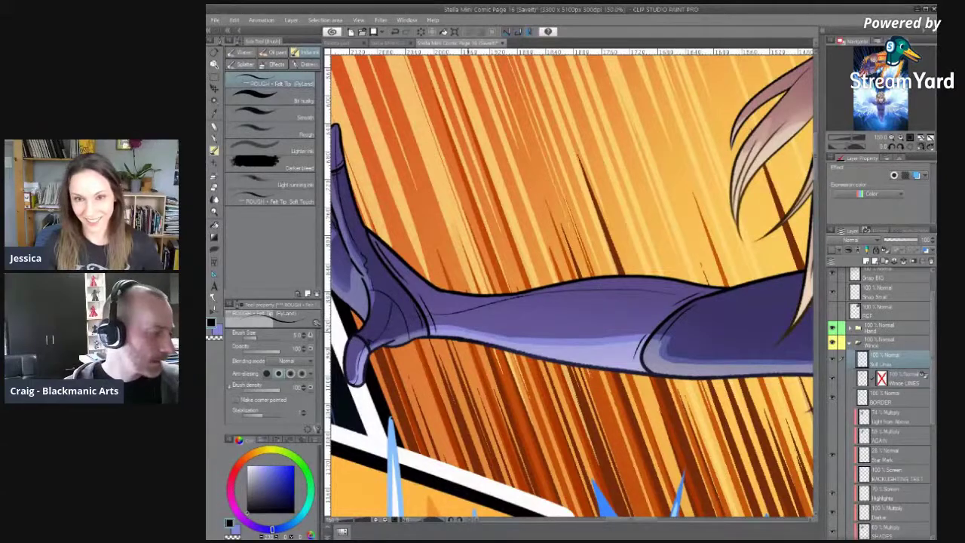
key(e)
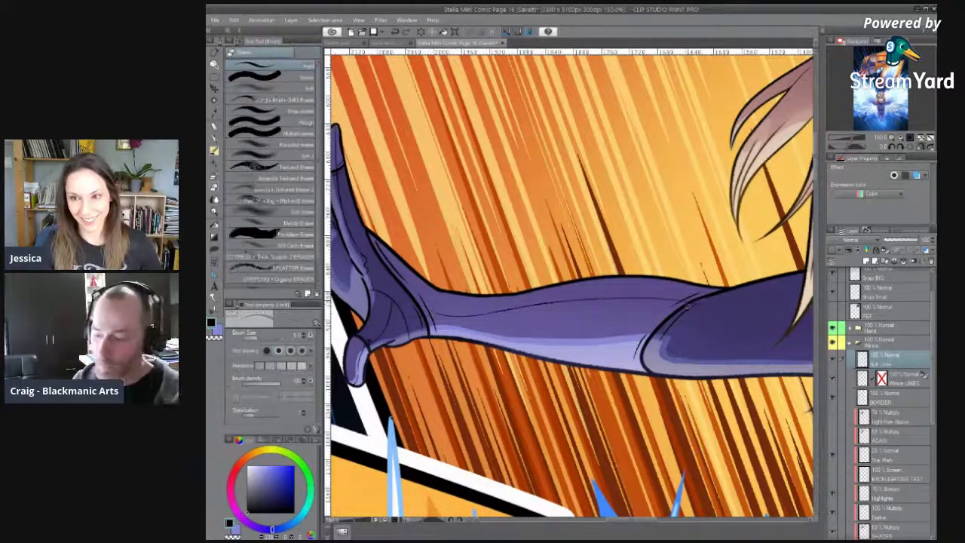
ctrl+click(667, 285)
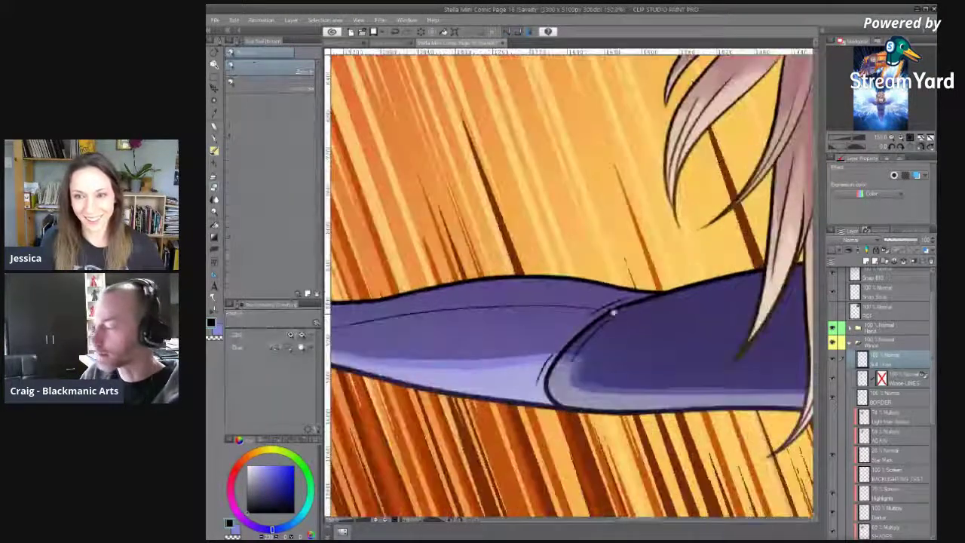
drag(646, 313, 541, 324)
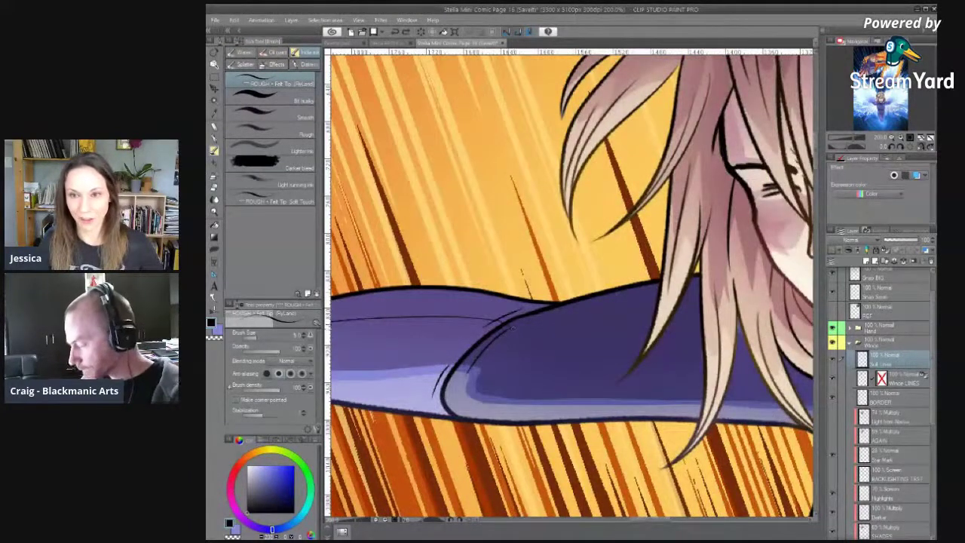
Examine the shoulders, chest and raised arm of the figure for suit areas where lines are still missing.
key(/)
alt+click(625, 330)
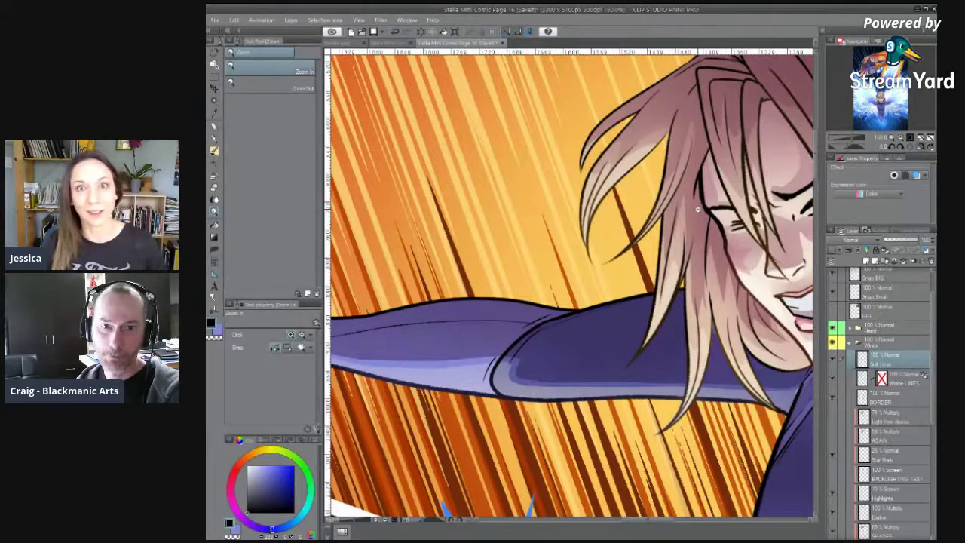
click(661, 234)
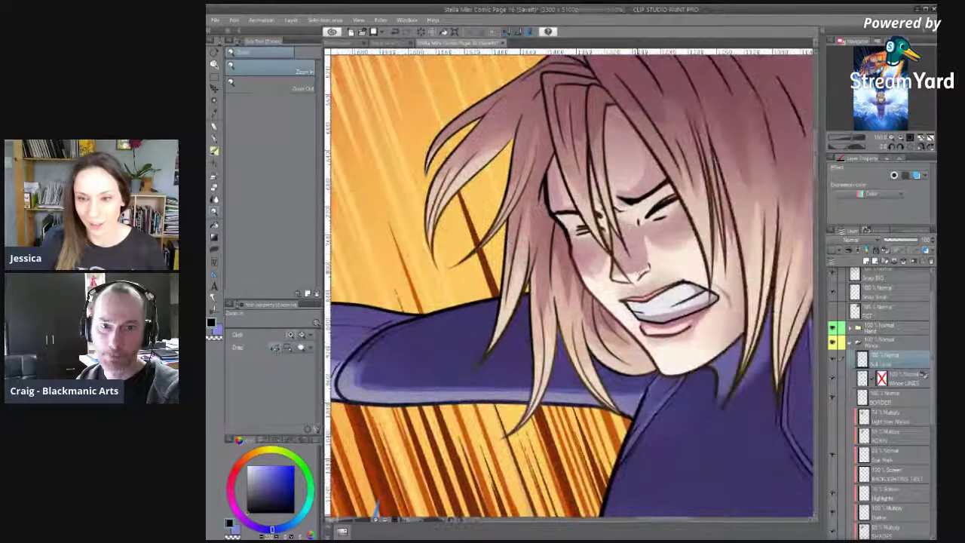
drag(607, 418, 415, 231)
drag(634, 354, 615, 392)
drag(722, 286, 689, 339)
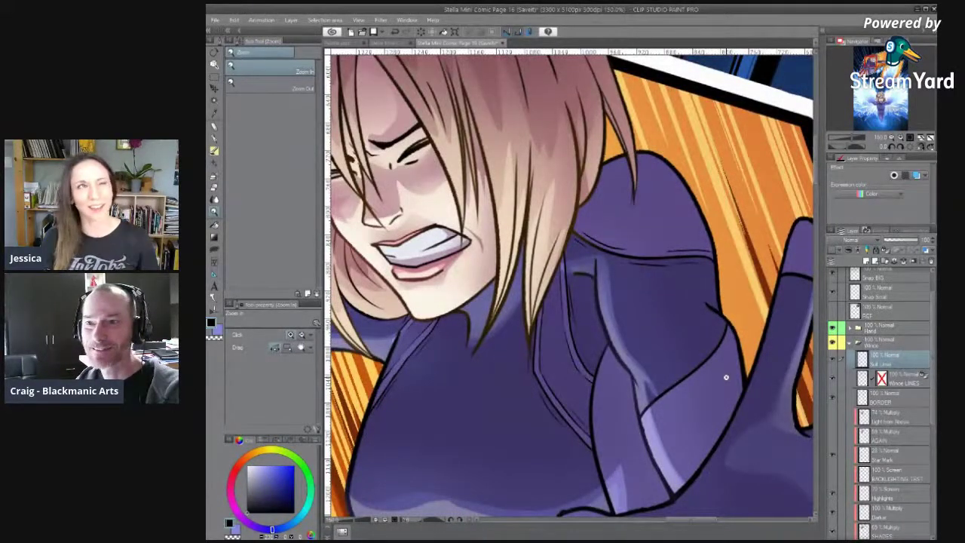
drag(720, 288, 699, 246)
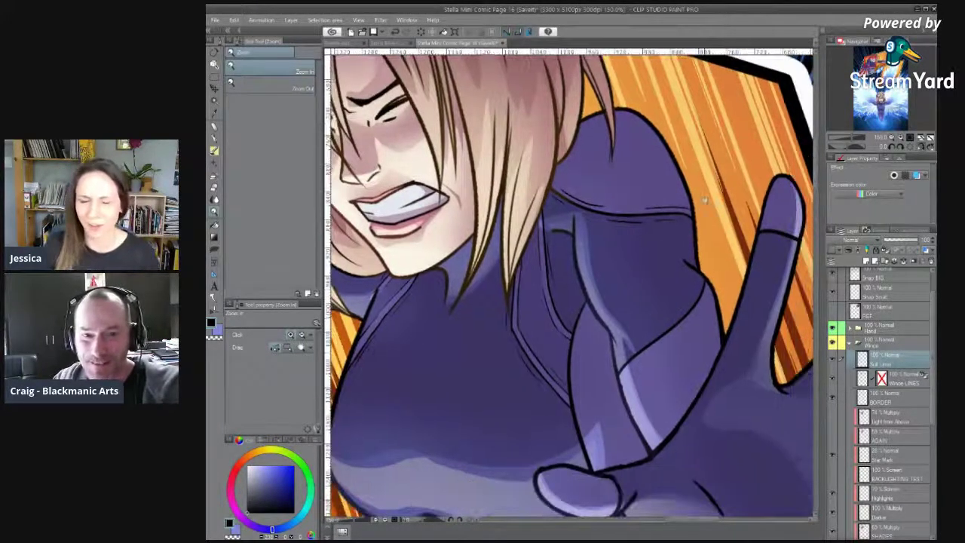
click(900, 148)
click(900, 148)
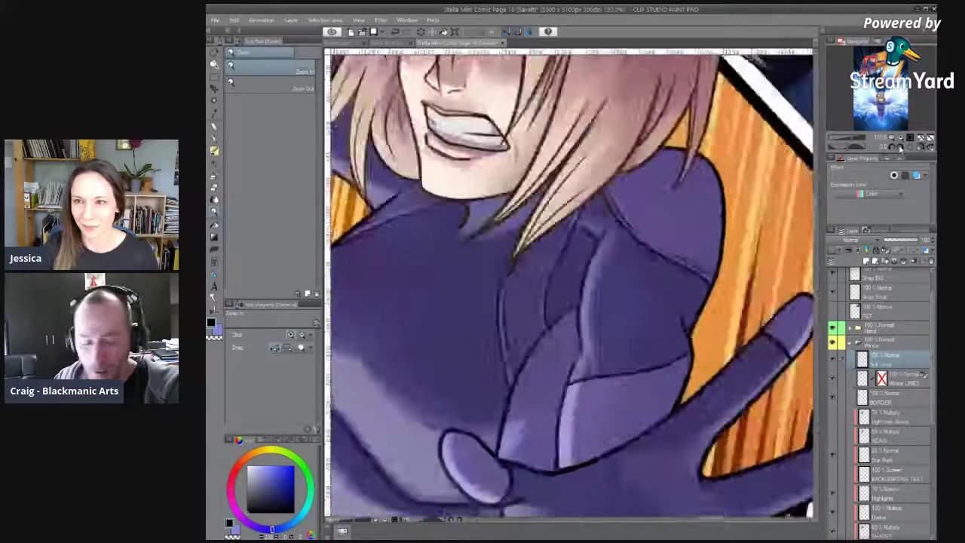
click(901, 149)
click(893, 148)
click(893, 149)
click(893, 149)
click(893, 148)
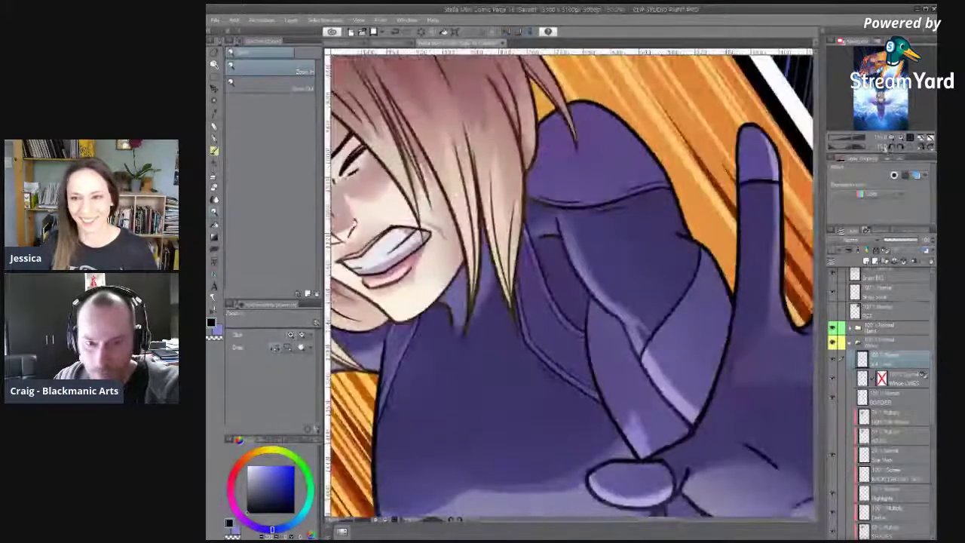
Try to ink a thin line across the lower sleeve panel beside the raised hand.
click(693, 310)
key(b)
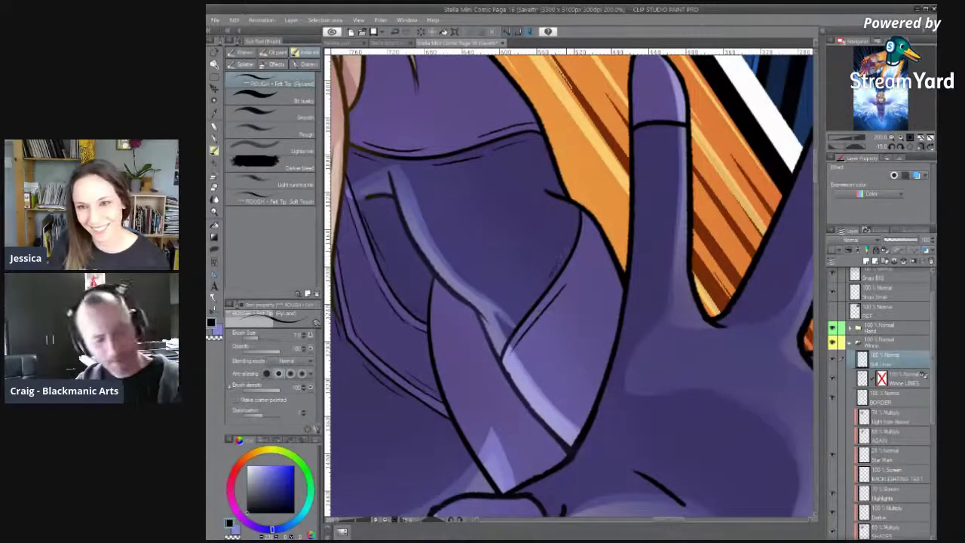
drag(590, 186, 568, 276)
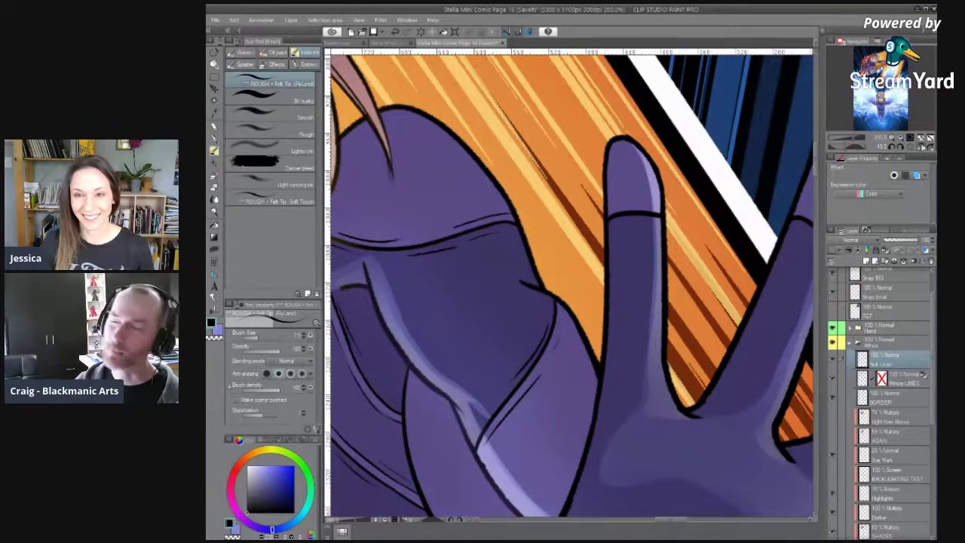
click(921, 139)
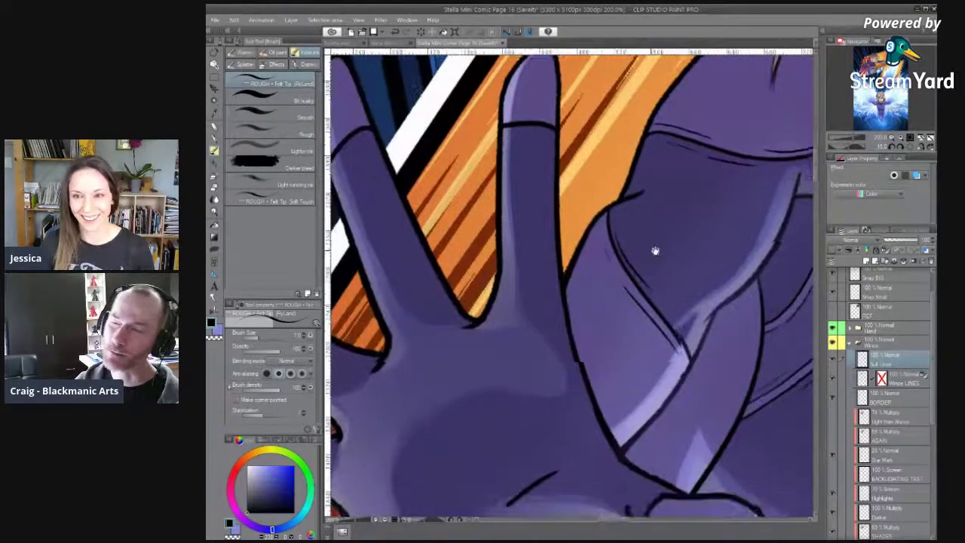
drag(655, 251, 596, 223)
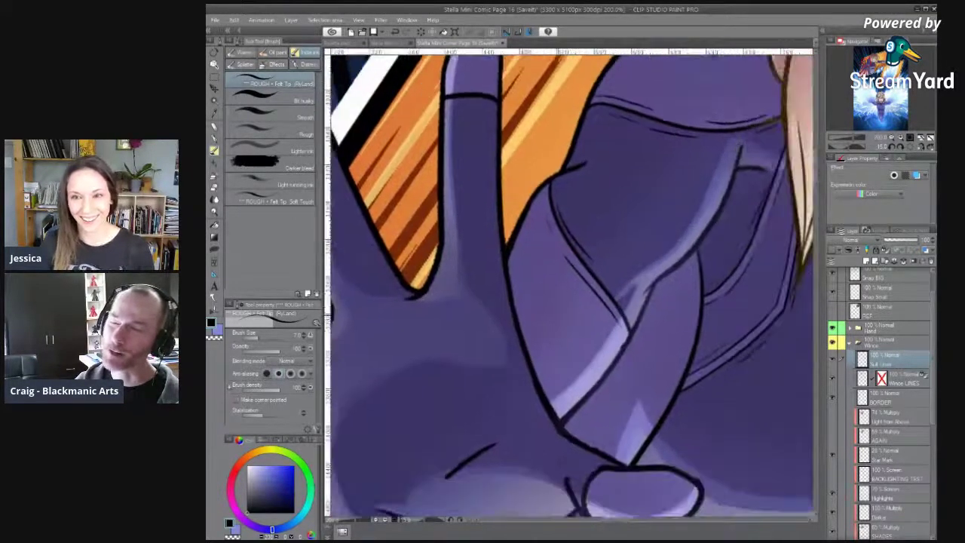
drag(523, 339, 565, 247)
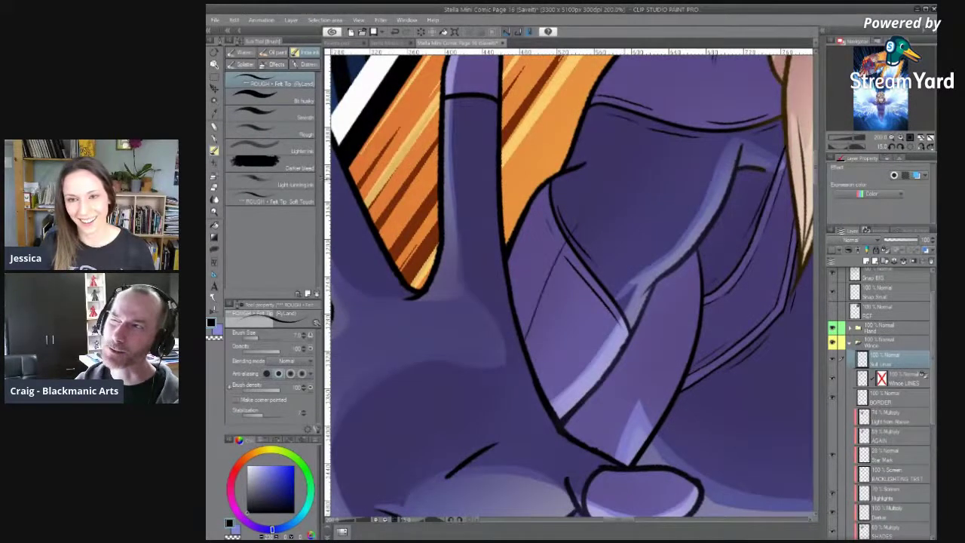
key(ctrl+space)
scroll(574, 329, down, 1)
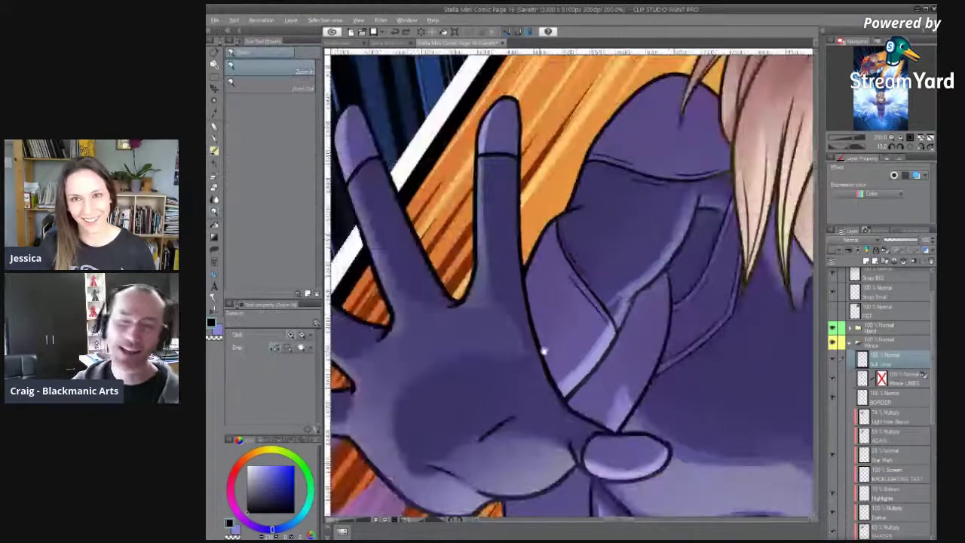
Ink a thin line down the raised hand's middle finger with a small crease at its base, redoing the rejected stroke.
drag(500, 316, 538, 379)
click(407, 226)
drag(420, 291, 473, 284)
drag(448, 182, 502, 336)
key(ctrl+z)
key(ctrl+space)
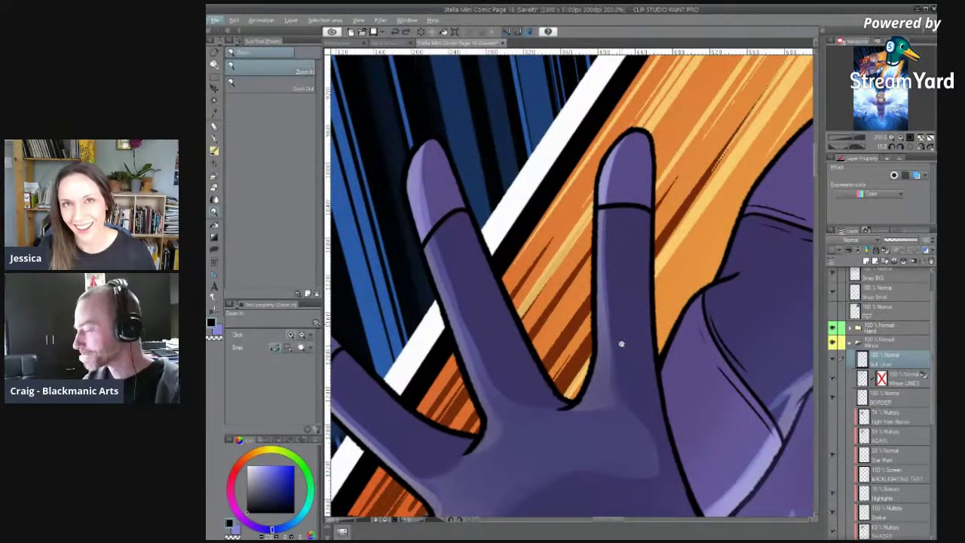
drag(622, 365, 614, 374)
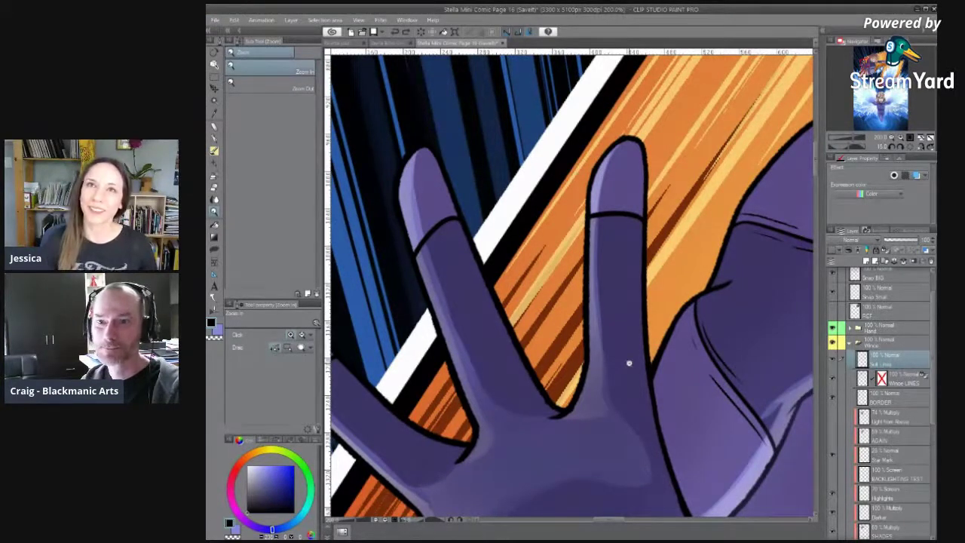
drag(629, 362, 573, 308)
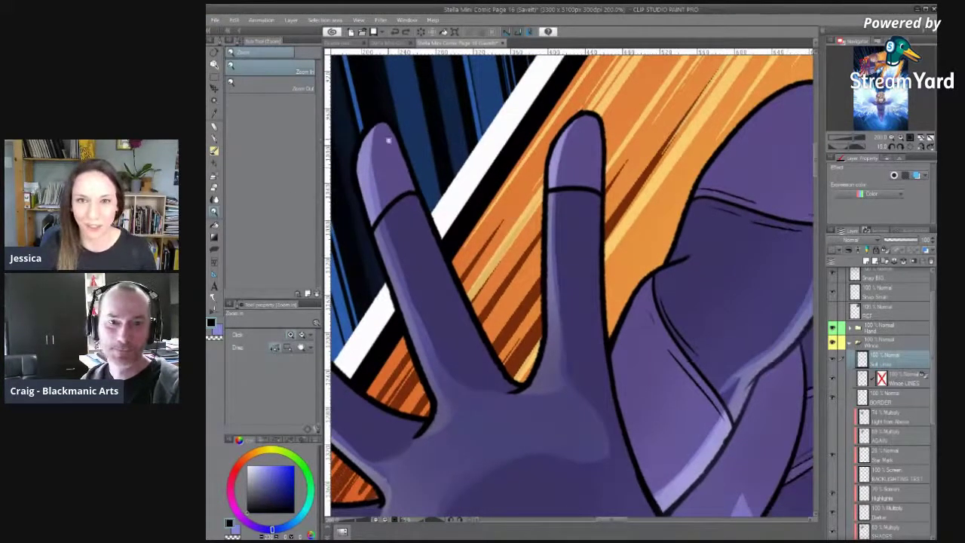
drag(385, 124, 456, 312)
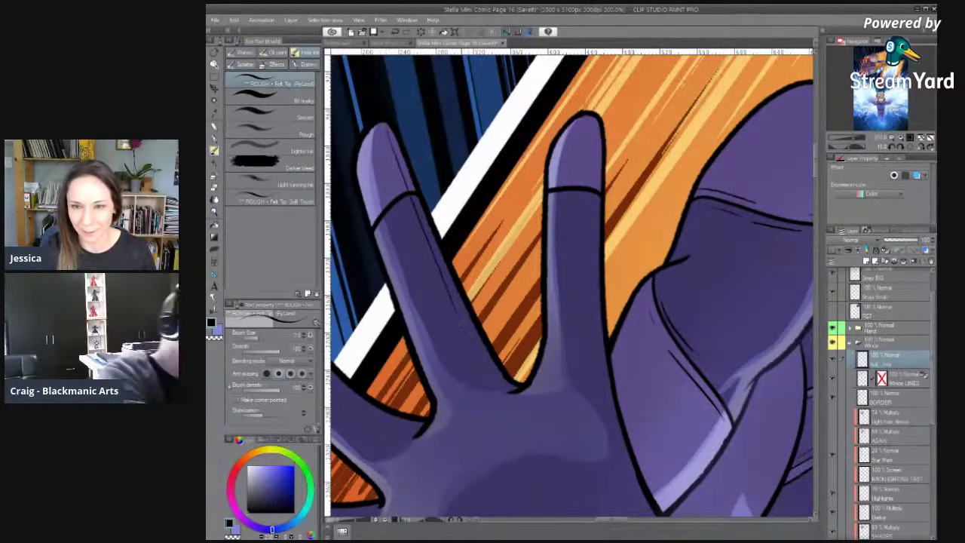
drag(494, 372, 509, 390)
Ink thin lines down the index and ring fingers, along the palm edge and inside the thumb tip, undoing the rejected stroke.
drag(596, 333, 534, 326)
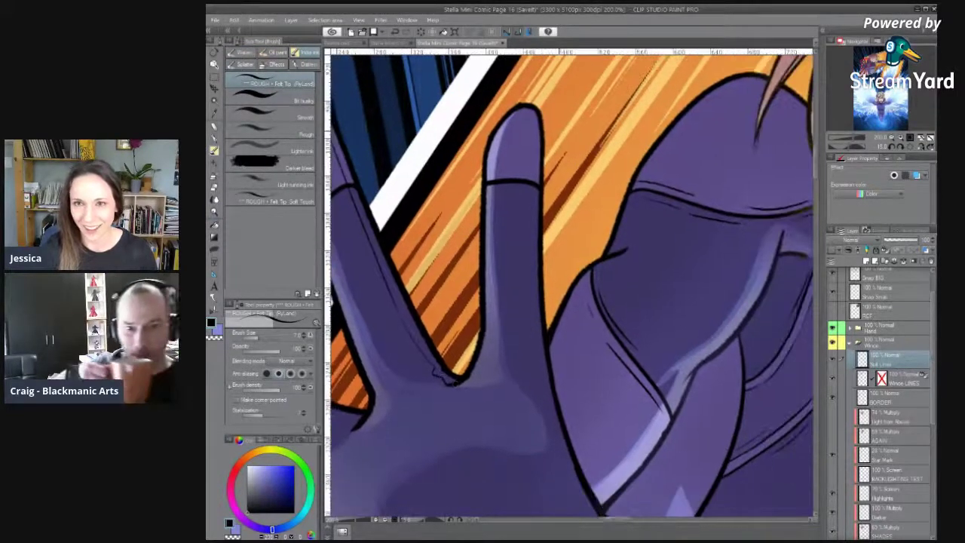
mouse_move(526, 110)
mouse_down()
mouse_move(541, 410)
mouse_move(466, 289)
mouse_up()
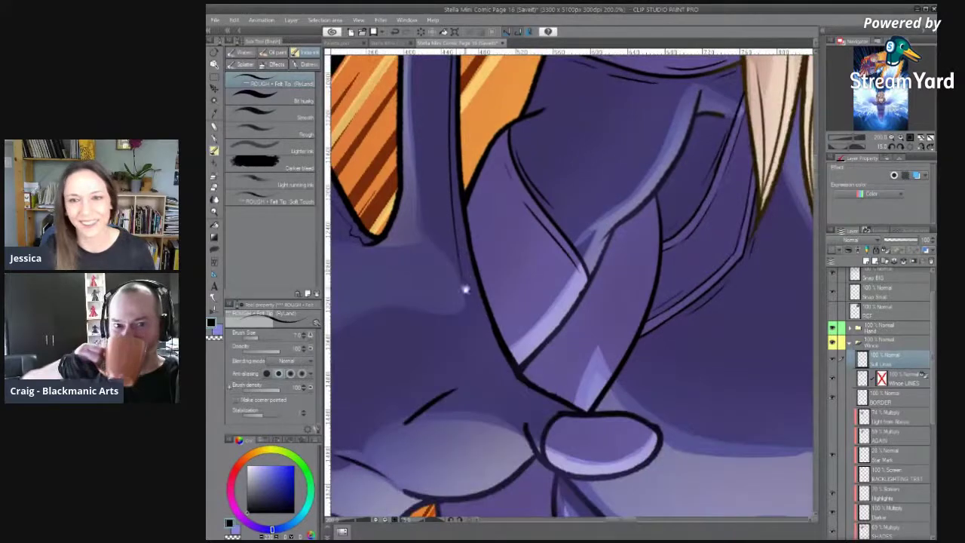
mouse_move(492, 338)
mouse_down()
mouse_move(503, 367)
mouse_move(549, 408)
mouse_move(506, 364)
mouse_move(540, 384)
mouse_up()
key(ctrl+z)
drag(472, 370, 548, 383)
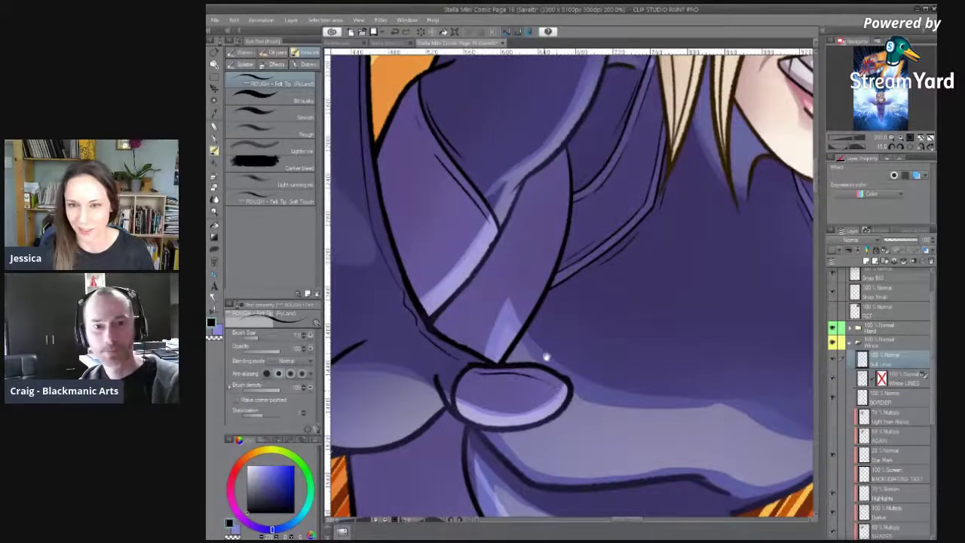
drag(491, 302, 634, 397)
mouse_move(427, 332)
mouse_down()
mouse_move(595, 445)
mouse_move(544, 407)
mouse_up()
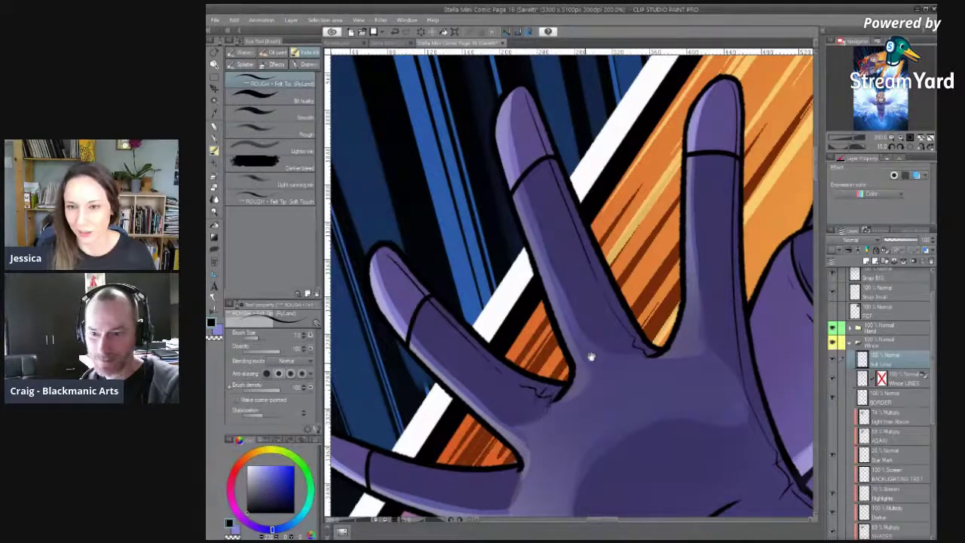
Ink a thin line down the raised hand's little finger with small creases at its base.
drag(592, 357, 640, 333)
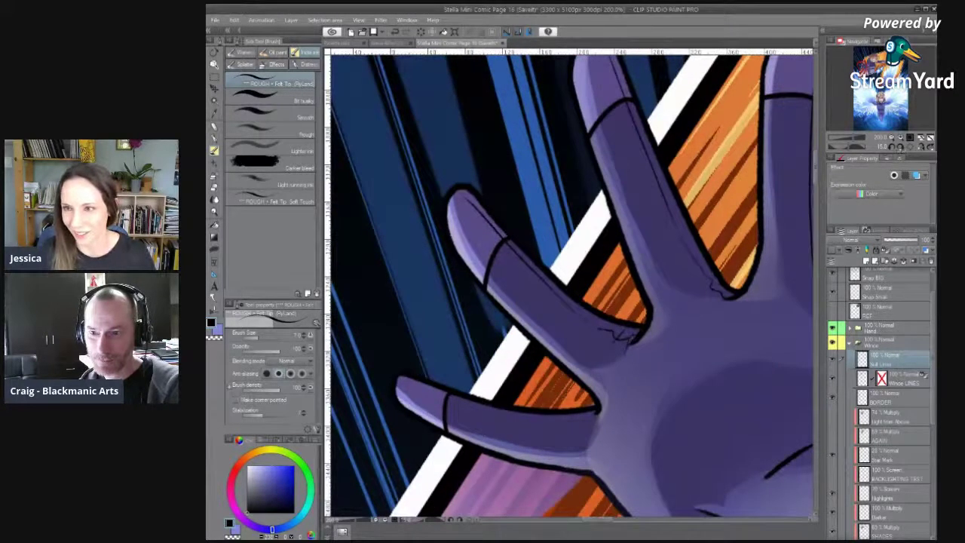
click(899, 147)
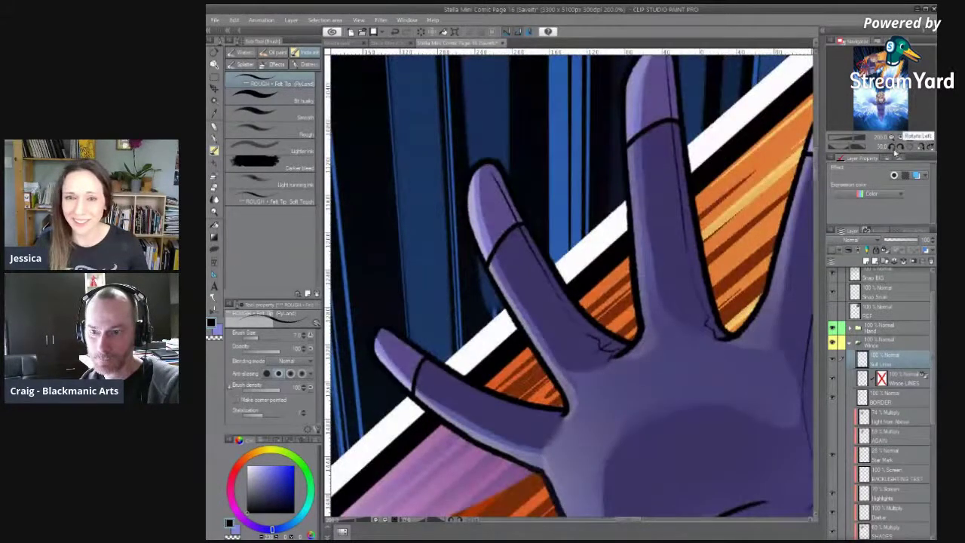
click(891, 147)
click(892, 147)
click(901, 147)
click(900, 147)
click(900, 147)
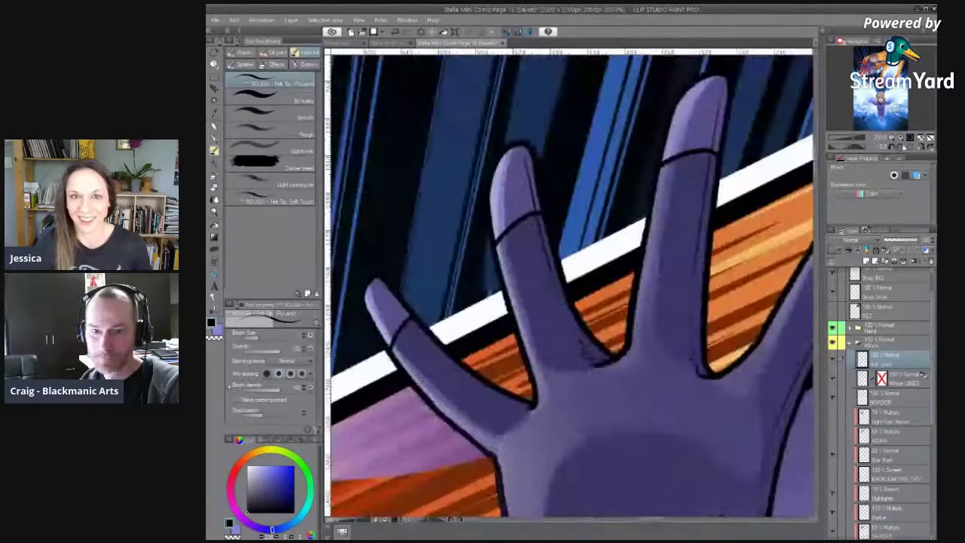
click(900, 147)
drag(551, 362, 541, 317)
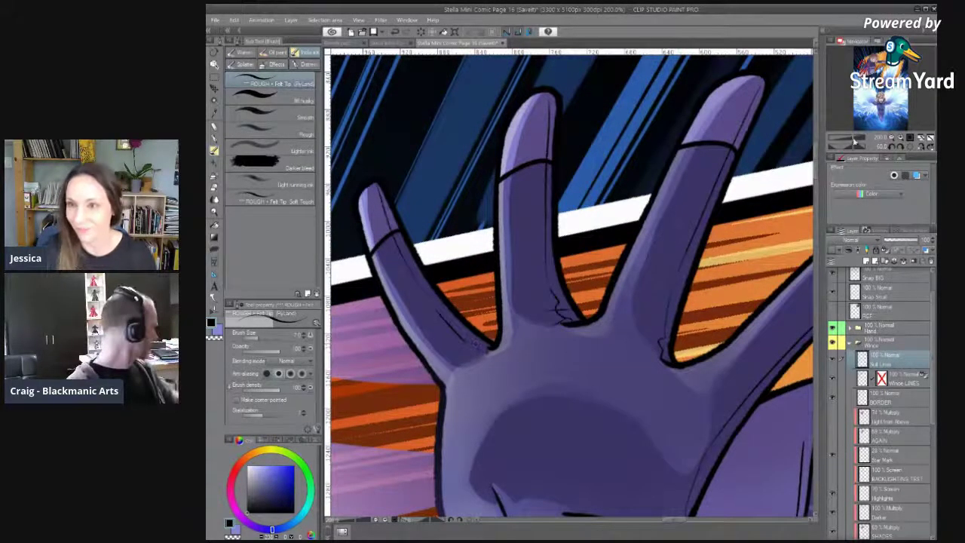
Review the whole figure unrotated and zoomed out, checking the hand lines against the rest of the suit.
click(910, 149)
alt+click(706, 249)
alt+click(715, 252)
drag(739, 250, 565, 297)
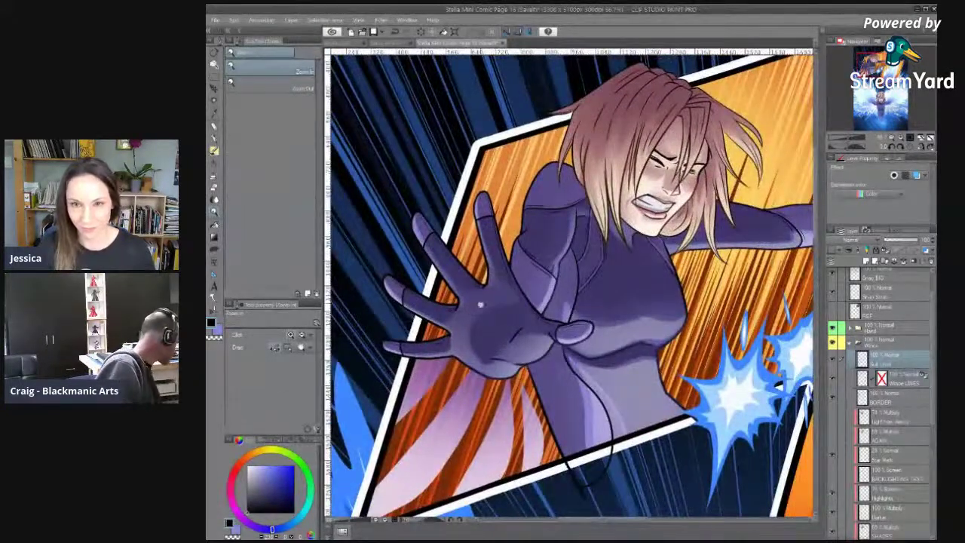
drag(534, 237, 485, 288)
click(517, 304)
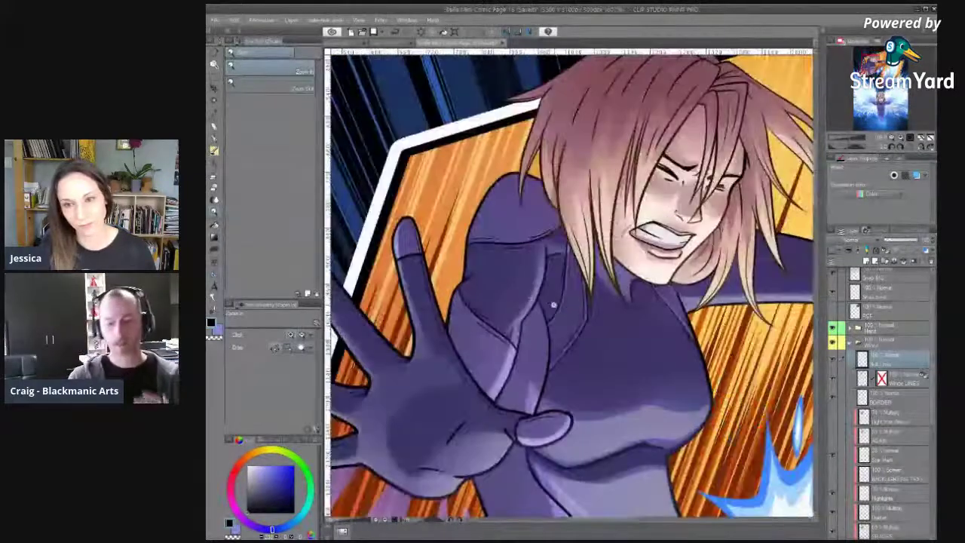
drag(553, 322, 540, 206)
click(538, 209)
click(544, 219)
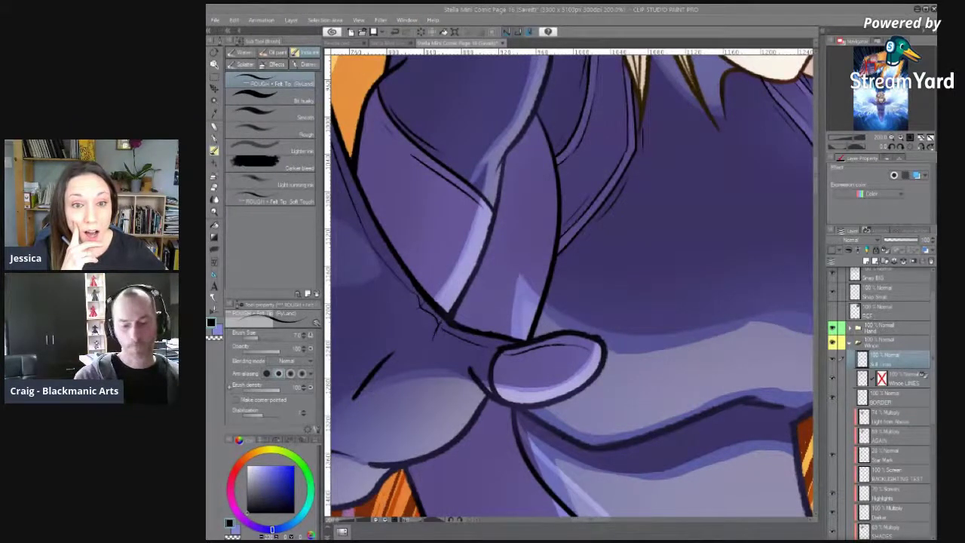
Ink a short accent on the sleeve just above the thumb and a thin line beside the torso seam, redoing rejected strokes.
mouse_move(666, 223)
mouse_down()
mouse_move(683, 208)
mouse_move(681, 258)
mouse_up()
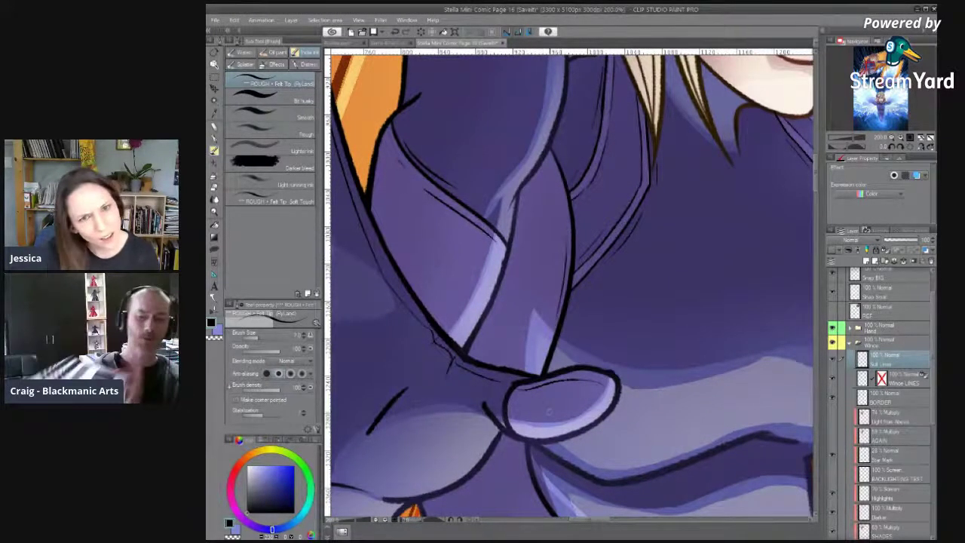
drag(557, 358, 560, 330)
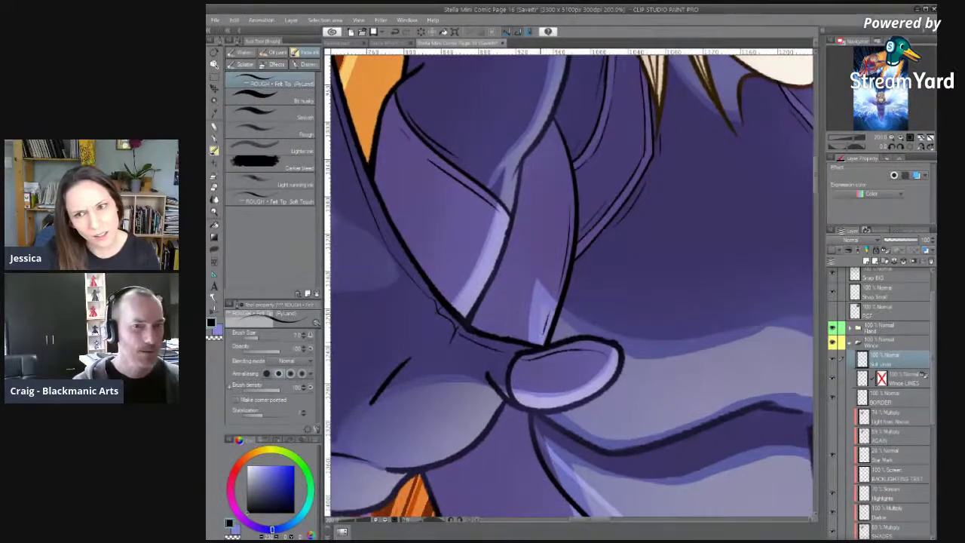
mouse_move(530, 375)
mouse_down()
mouse_move(519, 302)
mouse_move(470, 158)
mouse_move(450, 230)
mouse_up()
drag(489, 291, 560, 365)
key(ctrl+z)
drag(484, 286, 561, 386)
key(ctrl+z)
drag(490, 290, 553, 360)
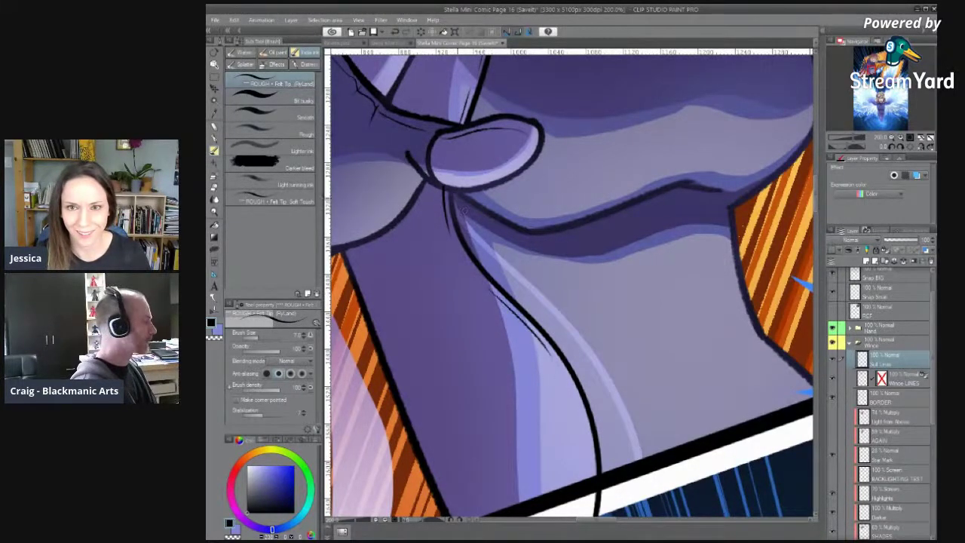
Ink the first part of a thin line from below the thumb along the pale torso stripe, redoing the rejected strokes.
drag(454, 195, 479, 242)
key(ctrl+z)
drag(454, 195, 483, 248)
key(ctrl+z)
mouse_move(453, 195)
mouse_down()
mouse_move(487, 245)
mouse_move(406, 256)
mouse_move(427, 288)
mouse_up()
ctrl+click(400, 247)
key(e)
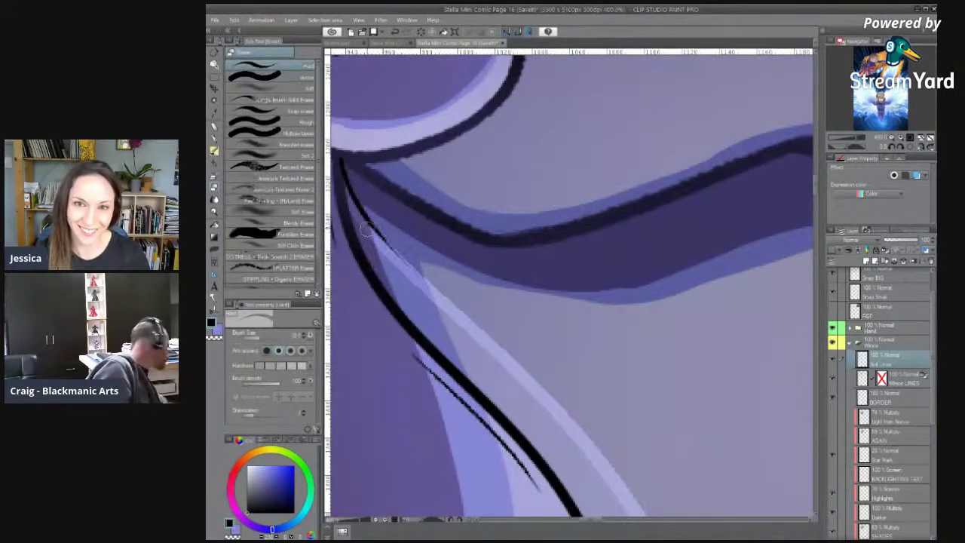
key(p)
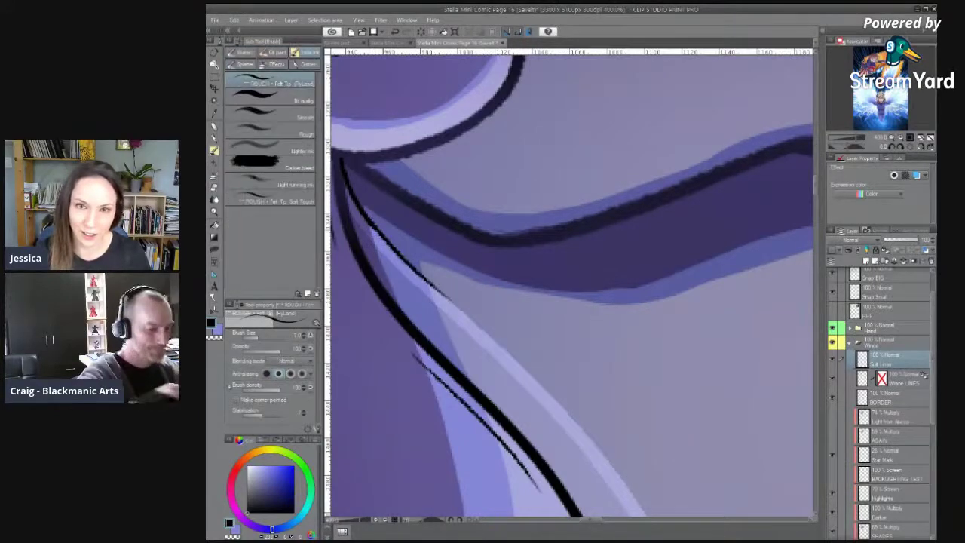
key(ctrl+z)
drag(360, 208, 463, 309)
Extend the thin line along the outer edge of the pale torso stripe, undoing the rejected strokes.
drag(538, 366, 465, 192)
click(920, 148)
alt+click(610, 188)
ctrl+click(638, 172)
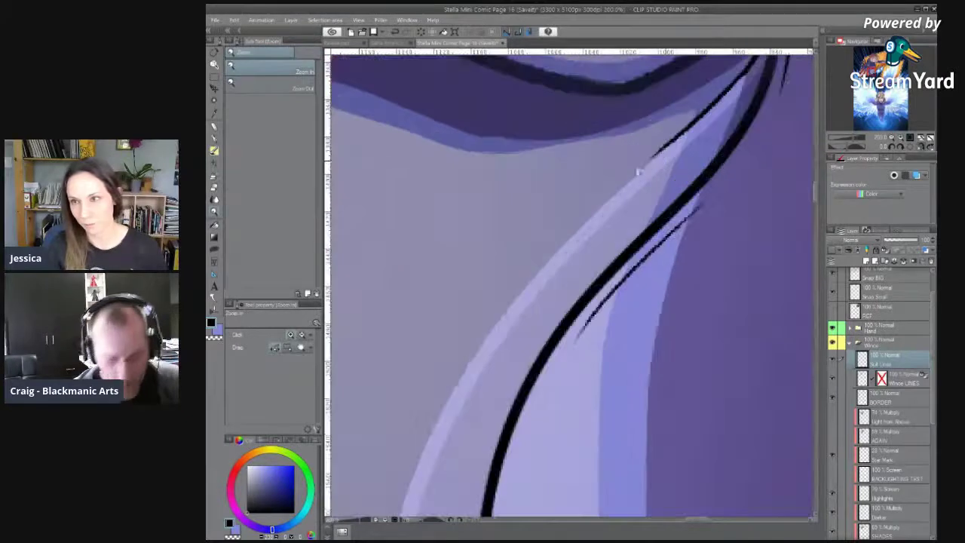
click(893, 148)
drag(607, 181, 605, 198)
drag(627, 134, 536, 309)
key(ctrl+z)
drag(611, 163, 520, 311)
key(ctrl+z)
mouse_move(632, 134)
mouse_down()
mouse_move(530, 300)
mouse_move(545, 273)
mouse_up()
Extend the thin line along the outer edge of the pale torso stripe and clean up its lower tip with the eraser.
key(e)
key(ctrl+space)
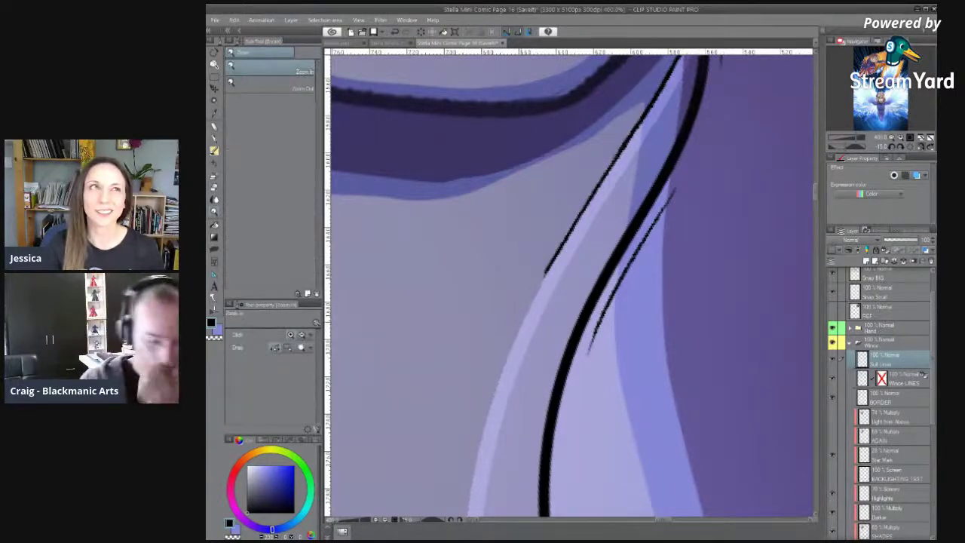
alt+click(522, 344)
mouse_move(531, 310)
mouse_down()
mouse_move(551, 247)
mouse_move(509, 344)
mouse_move(569, 237)
mouse_up()
click(548, 258)
key(b)
key(ctrl+minus)
key(e)
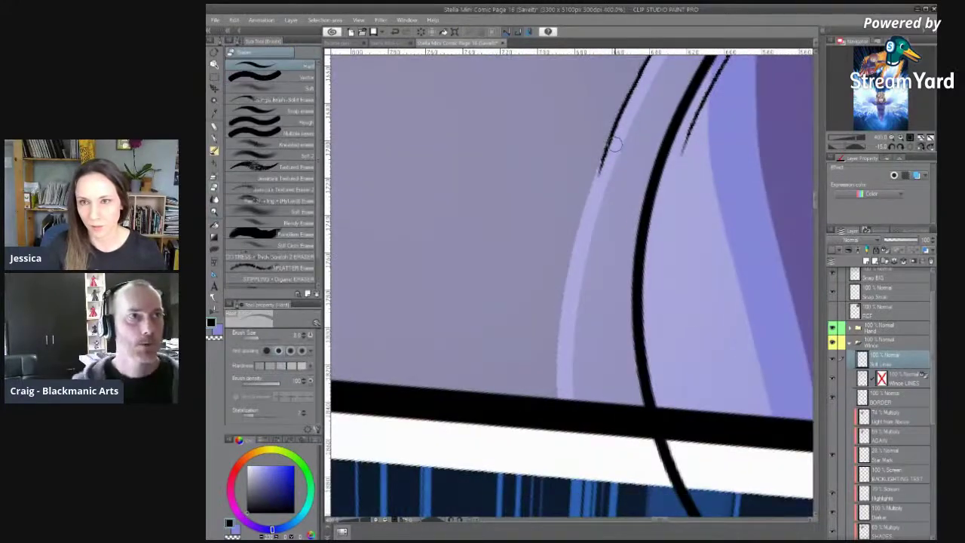
key(b)
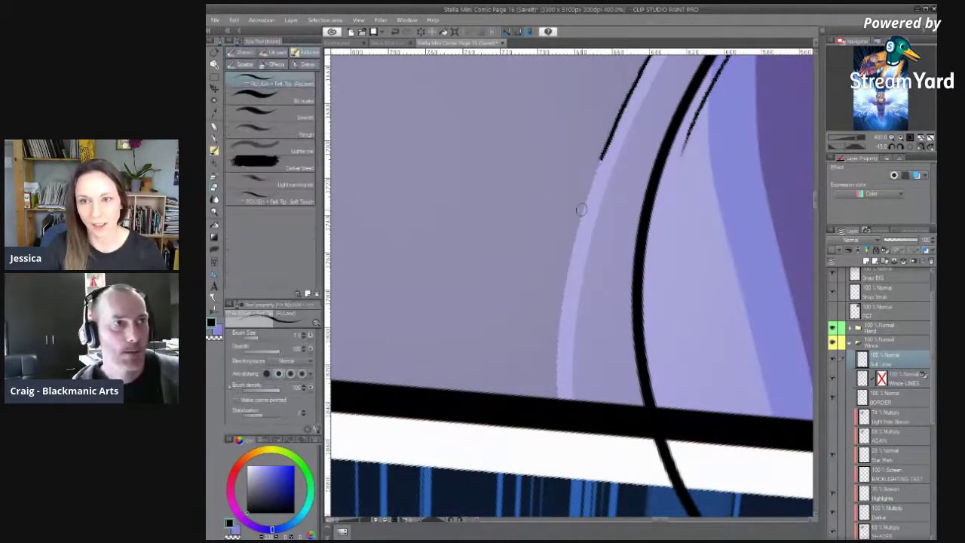
Ink the rest of the pale stripe's outer line down past the panel border, redoing the rejected strokes.
drag(604, 156, 559, 292)
drag(593, 198, 557, 405)
key(ctrl+z)
mouse_move(590, 197)
mouse_down()
mouse_move(559, 346)
mouse_move(560, 411)
mouse_up()
key(ctrl+z)
drag(591, 193, 562, 452)
key(ctrl+z)
mouse_move(591, 193)
mouse_down()
mouse_move(566, 407)
mouse_move(549, 302)
mouse_up()
key(ctrl+z)
drag(583, 111, 561, 371)
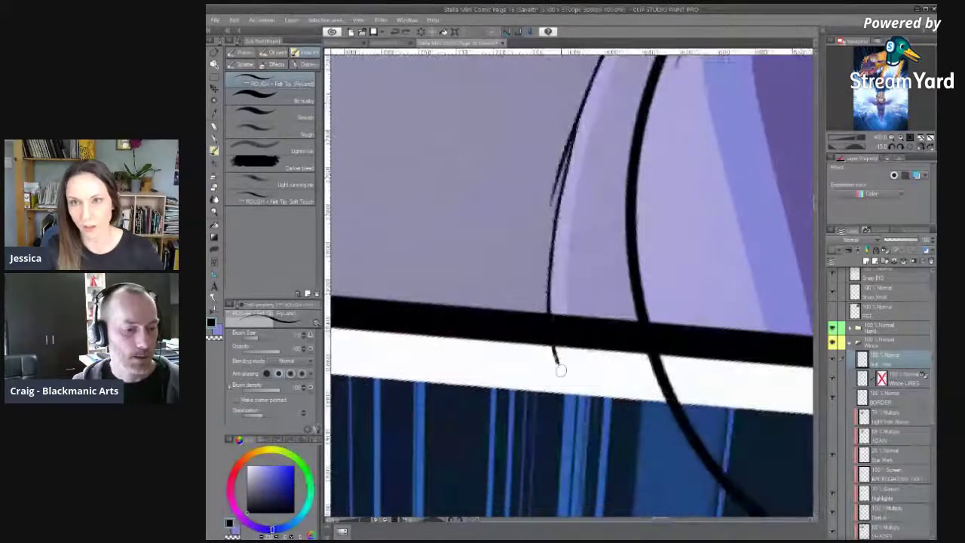
Remove the stray overlapping stroke on the outer stripe line and erase its tail in the white gutter below the panel.
key(e)
mouse_move(575, 113)
mouse_down()
mouse_move(545, 219)
mouse_move(574, 106)
mouse_up()
key(ctrl+z)
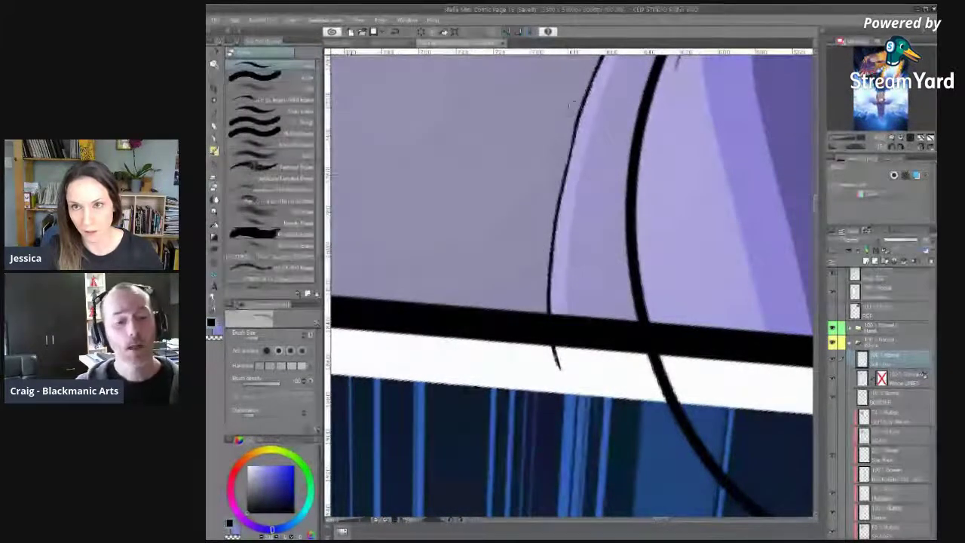
drag(551, 350, 559, 367)
mouse_move(625, 217)
mouse_down()
mouse_move(589, 326)
mouse_move(588, 268)
mouse_up()
Ink a thin line up from the panel border along the inner edge of the pale torso stripe, redoing rejected strokes.
key(p)
drag(547, 219, 535, 326)
key(ctrl+z)
drag(542, 244, 526, 358)
key(ctrl+z)
drag(546, 228, 531, 364)
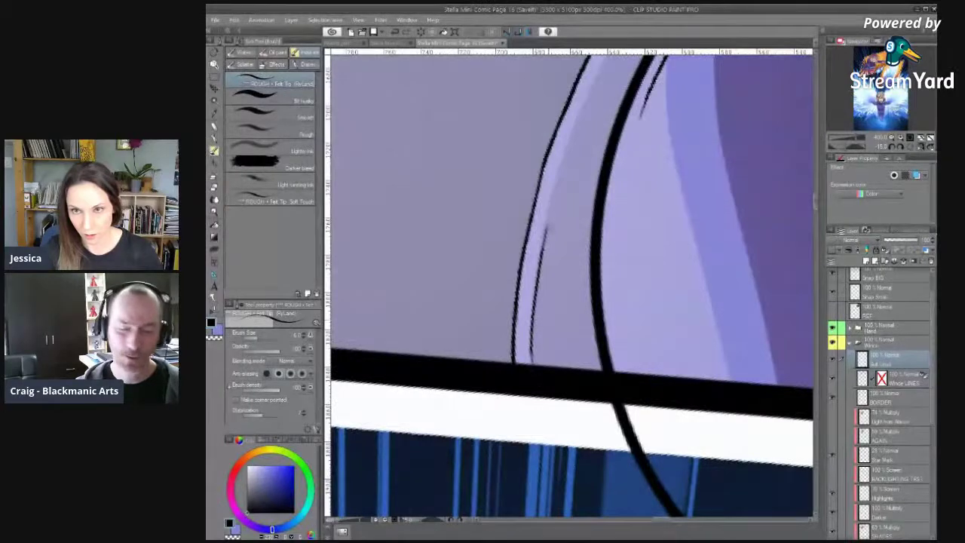
Continue the inner stripe line in short thin strokes up the torso to where it meets the seam below the thumb.
drag(582, 113, 549, 211)
key(ctrl+z)
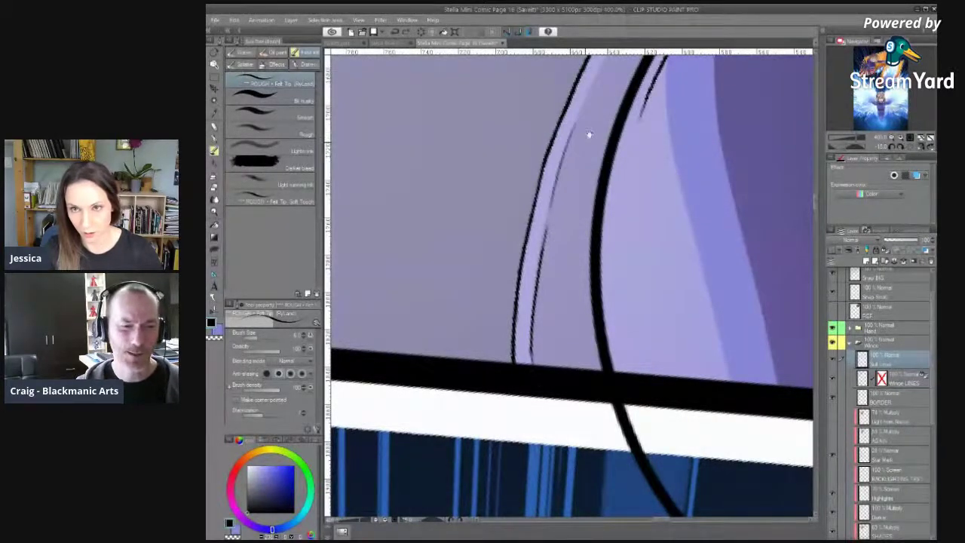
drag(589, 135, 524, 333)
drag(561, 214, 506, 337)
key(ctrl+z)
drag(573, 199, 517, 302)
drag(593, 167, 541, 266)
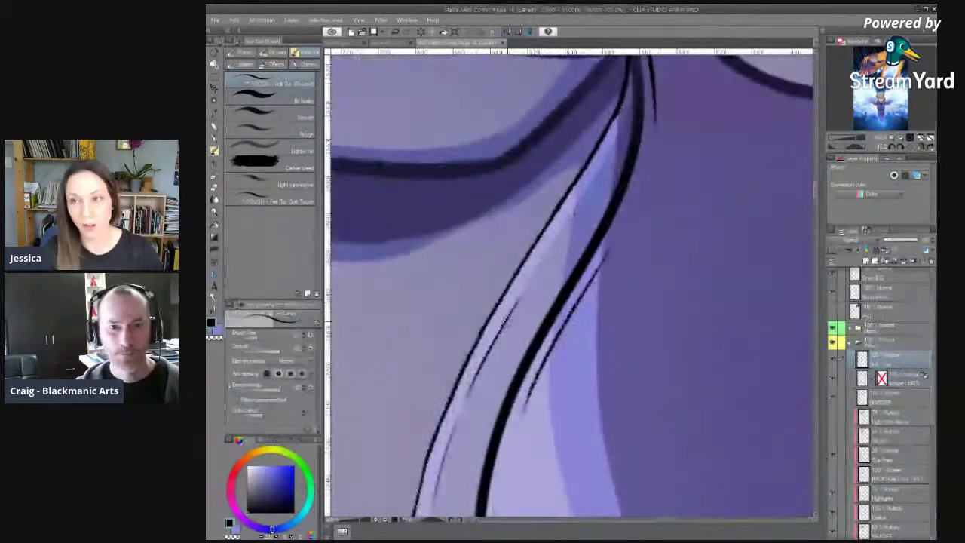
drag(564, 228, 517, 302)
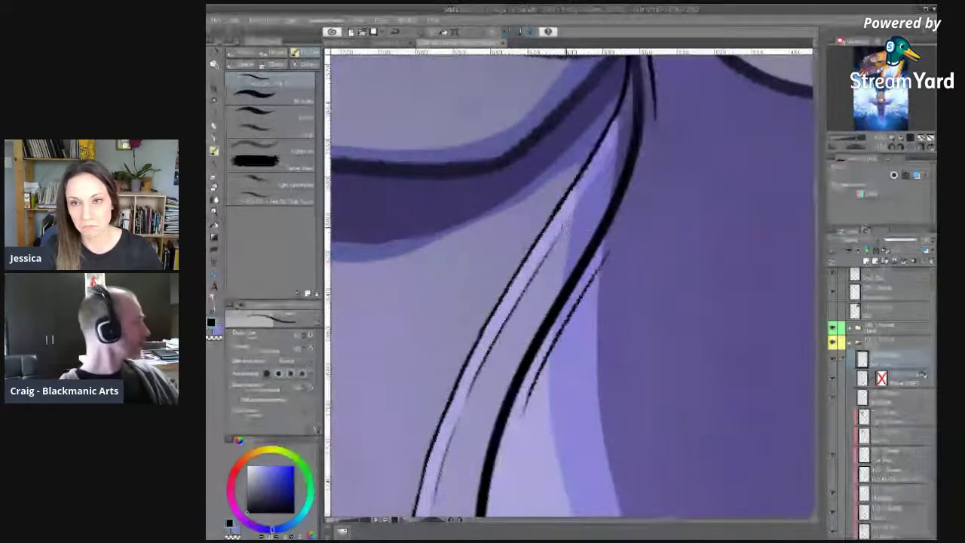
drag(572, 214, 631, 110)
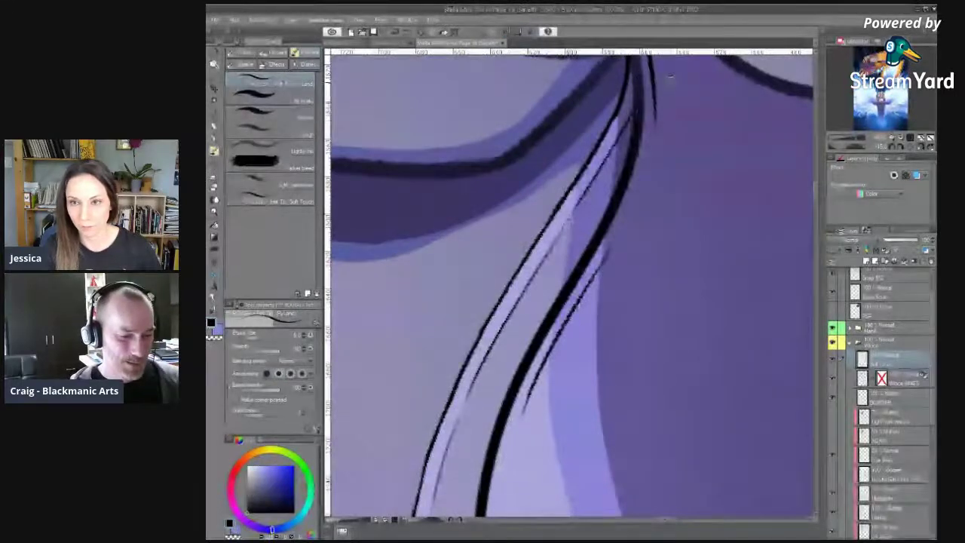
Flip the canvas view horizontally and examine the finished stripe lines against the whole figure.
key(ctrl+space)
drag(679, 215, 595, 219)
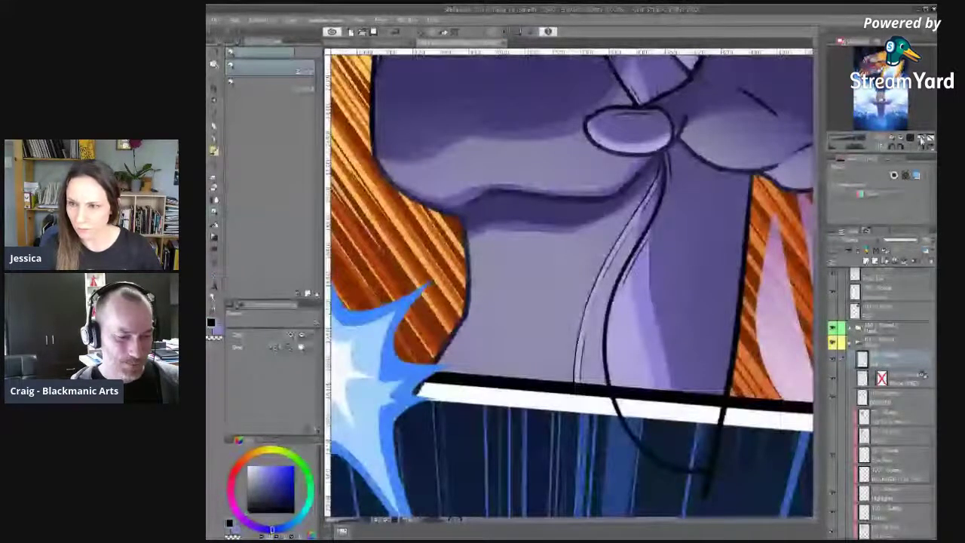
click(922, 140)
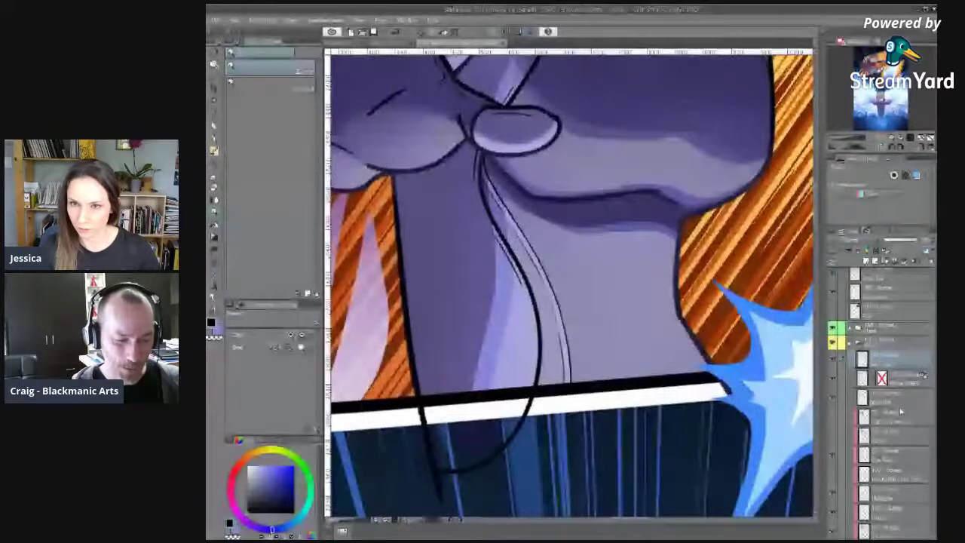
drag(538, 431, 643, 436)
scroll(643, 436, down, 2)
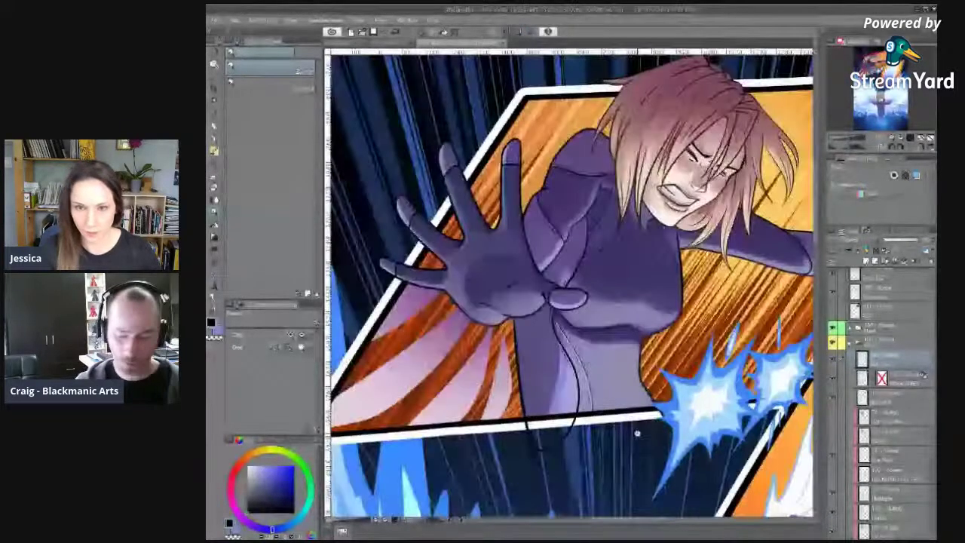
drag(637, 434, 543, 363)
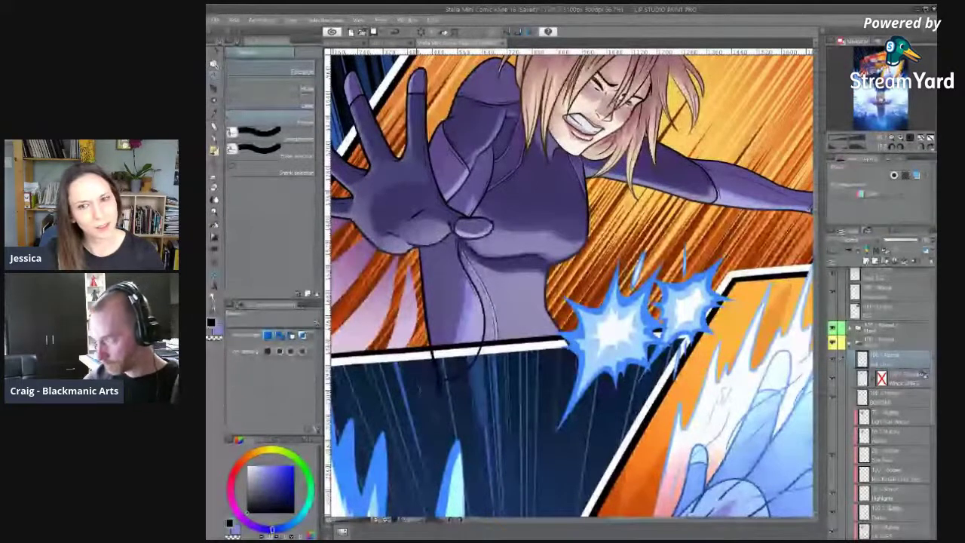
Outline the area below the figure's panel border with a polyline selection, delete the overhanging Wince LINES artwork inside it, and deselect.
click(435, 408)
click(415, 350)
click(627, 329)
click(650, 369)
click(586, 457)
click(394, 470)
click(440, 420)
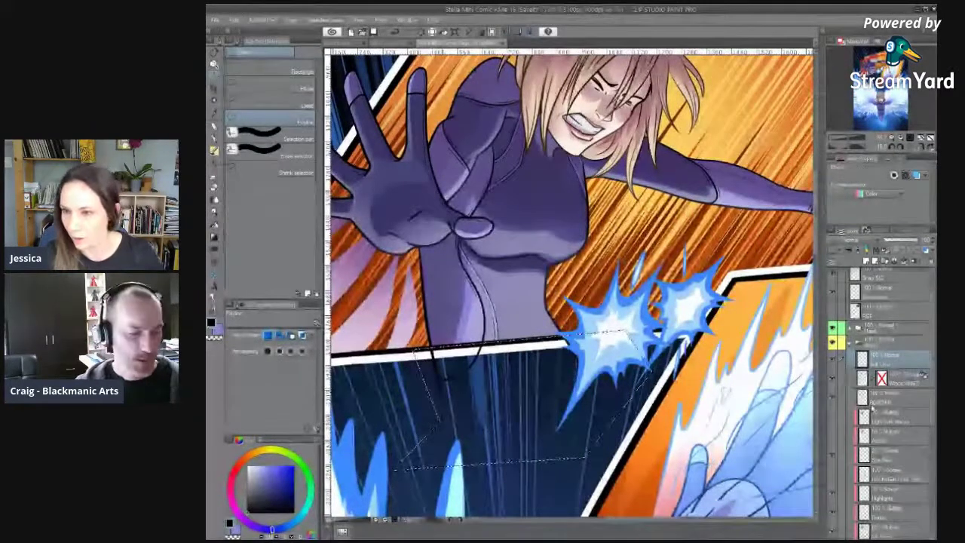
click(902, 383)
key(Delete)
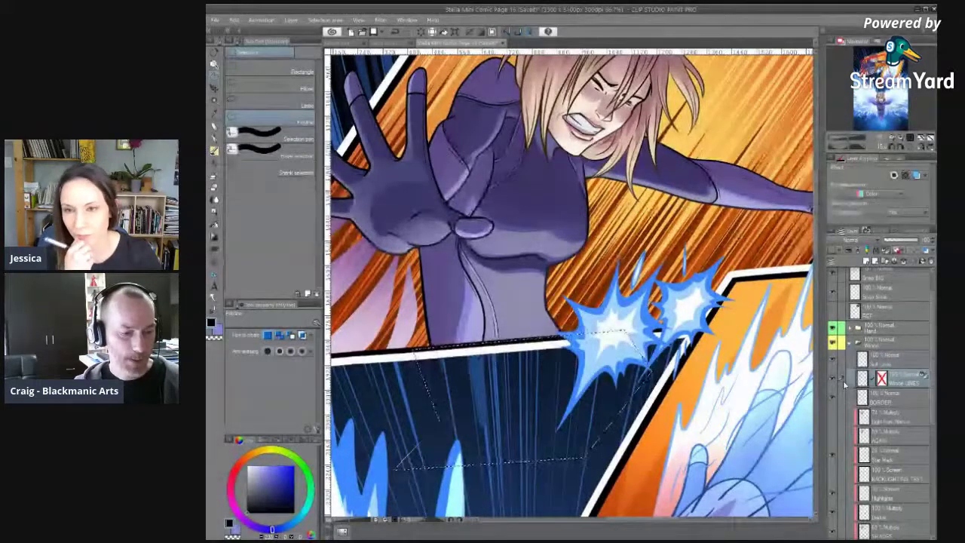
drag(613, 237, 610, 328)
key(ctrl+d)
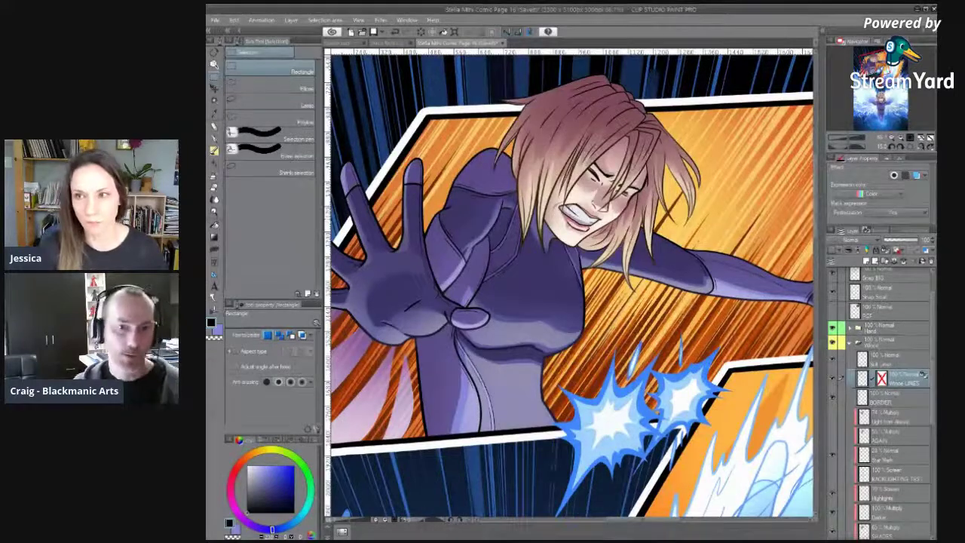
Activate the Suit Lines layer and try short accent strokes along the fold under the chest, undoing the rejected ones.
key(minus)
drag(698, 307, 699, 272)
click(886, 359)
mouse_move(541, 311)
mouse_down()
mouse_move(523, 305)
mouse_move(548, 306)
mouse_up()
click(524, 320)
key(ctrl+z)
drag(496, 329, 531, 314)
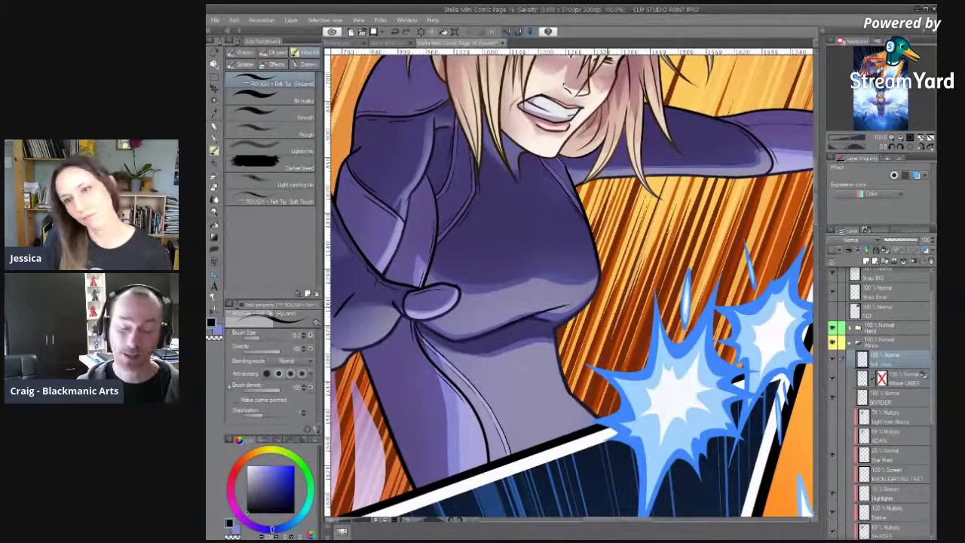
key(ctrl+z)
Ink a short accent beside the curved torso seam just above the panel border, reducing the brush size and undoing rejected strokes.
drag(666, 212, 585, 373)
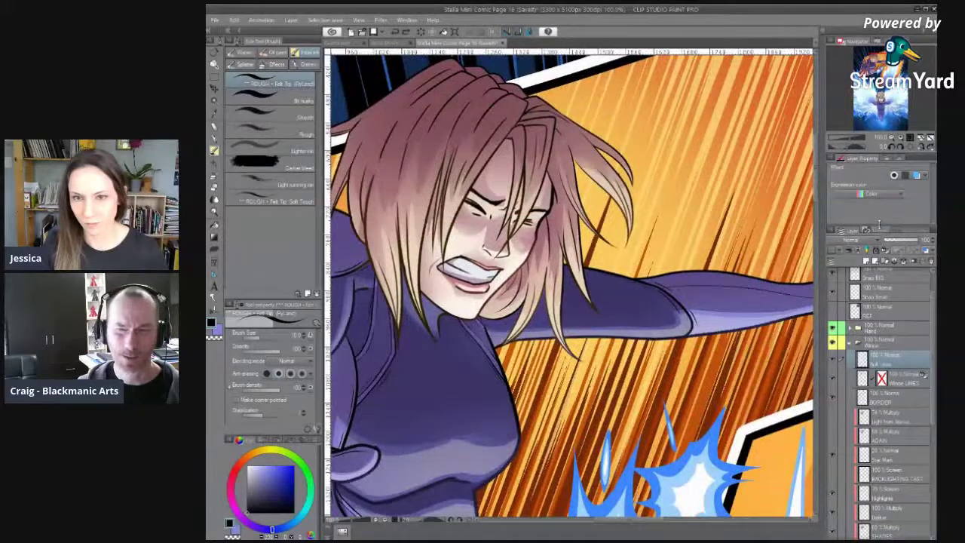
drag(717, 350, 712, 193)
drag(481, 392, 584, 195)
ctrl+click(501, 230)
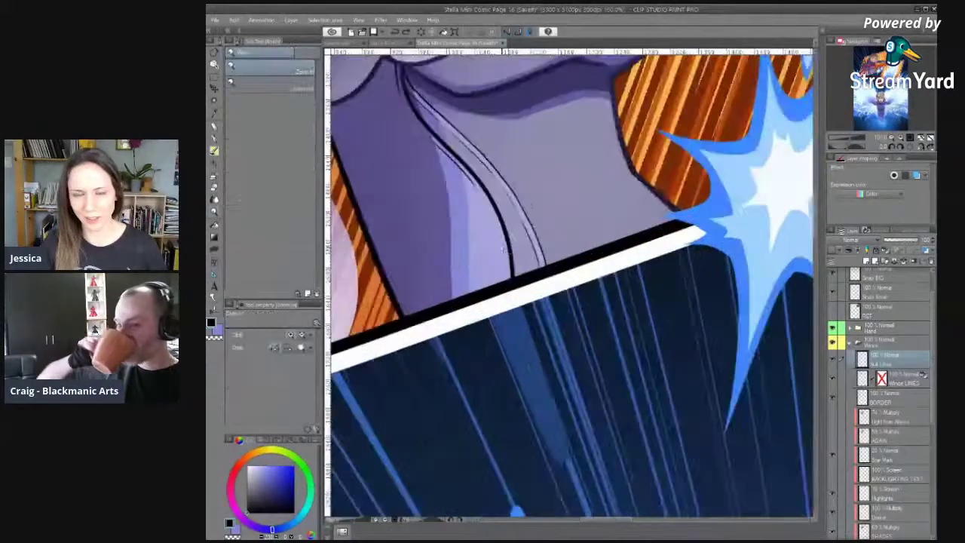
drag(498, 217, 509, 278)
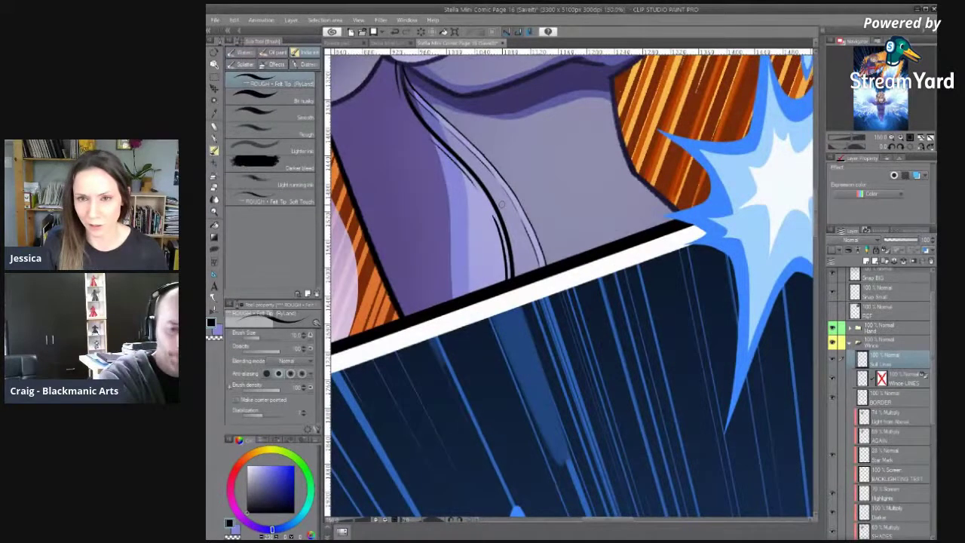
key(ctrl+z)
key([)
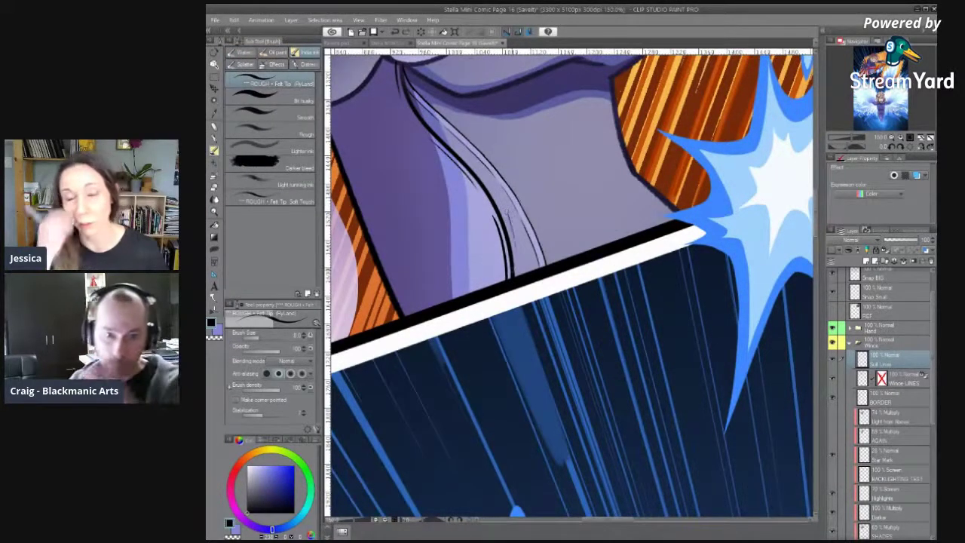
drag(476, 213, 480, 281)
key(ctrl+z)
Raise the opacity of the Star Mark layer to 47%.
scroll(519, 290, up, 5)
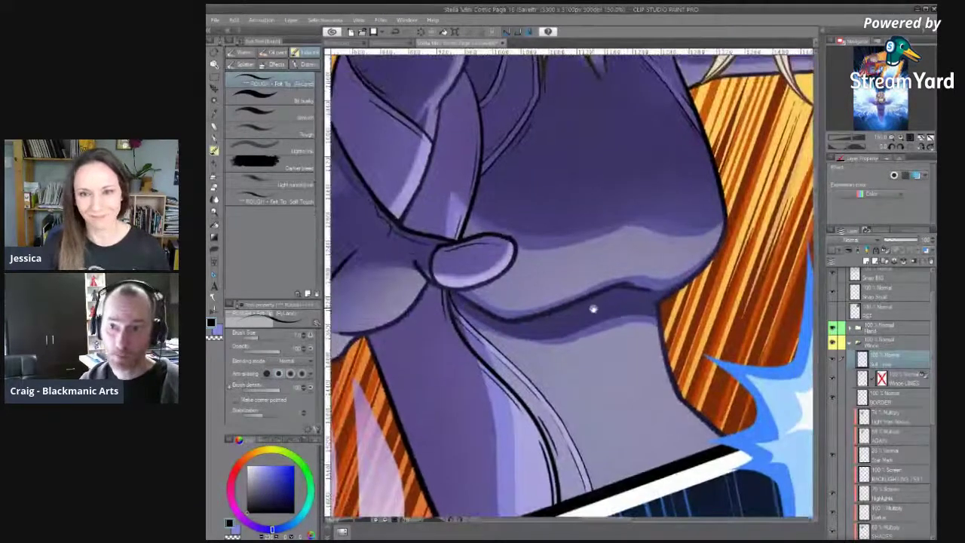
drag(593, 308, 608, 347)
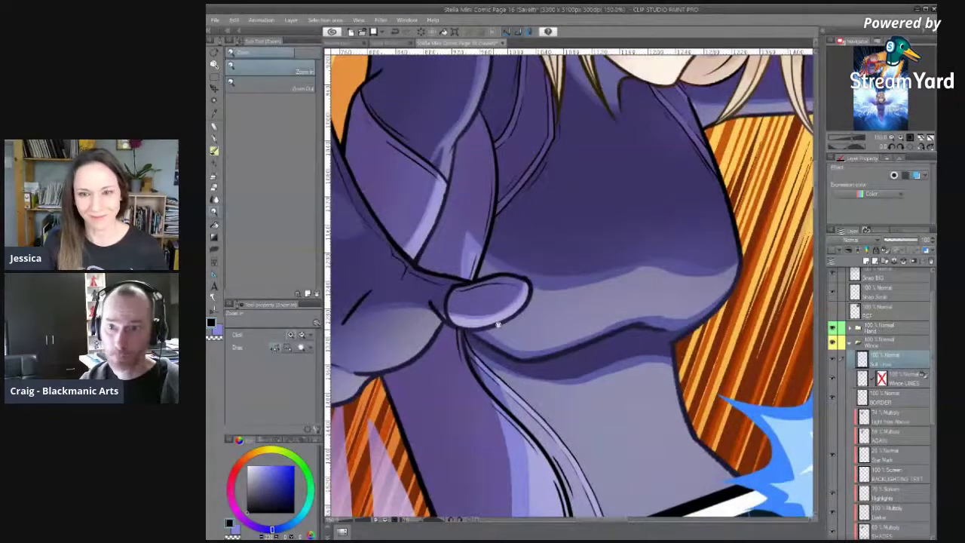
alt+click(491, 348)
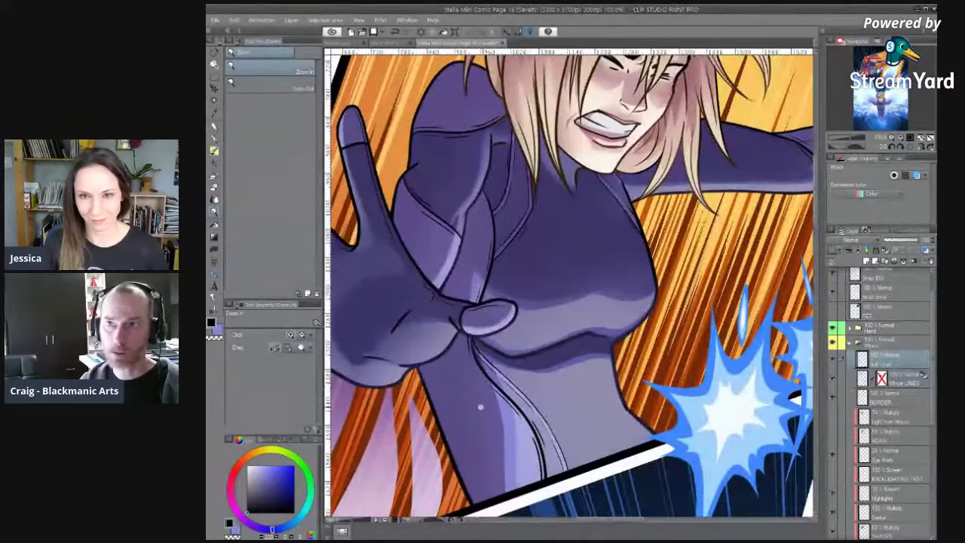
alt+click(486, 410)
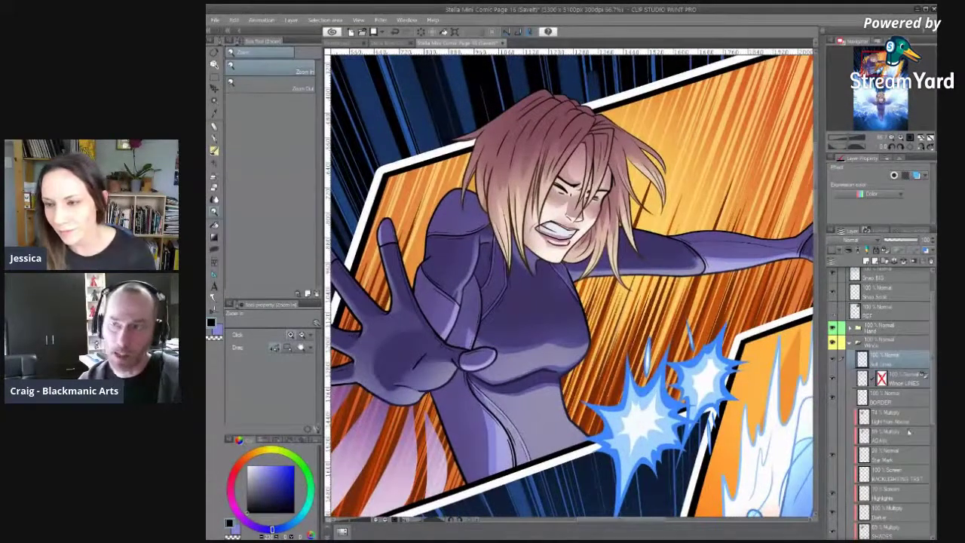
click(887, 453)
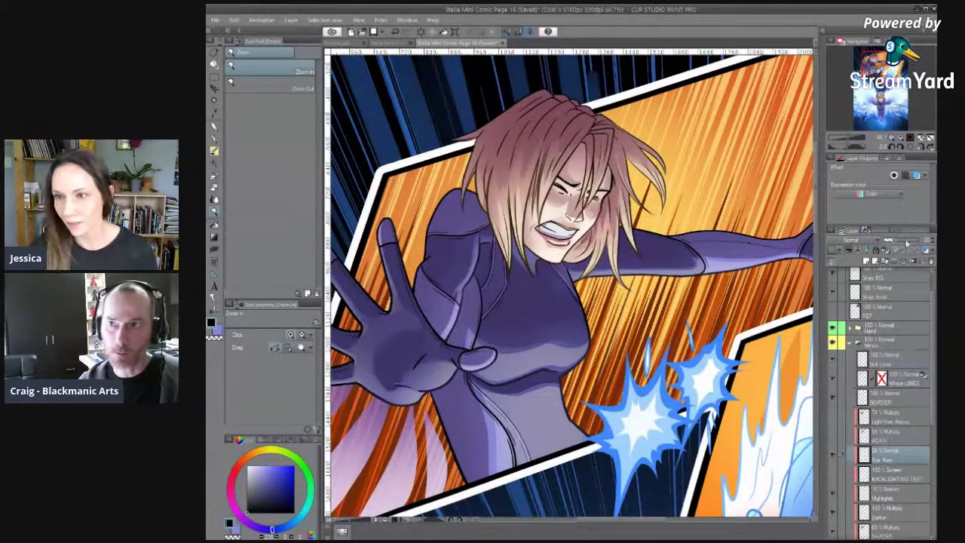
drag(641, 347, 672, 330)
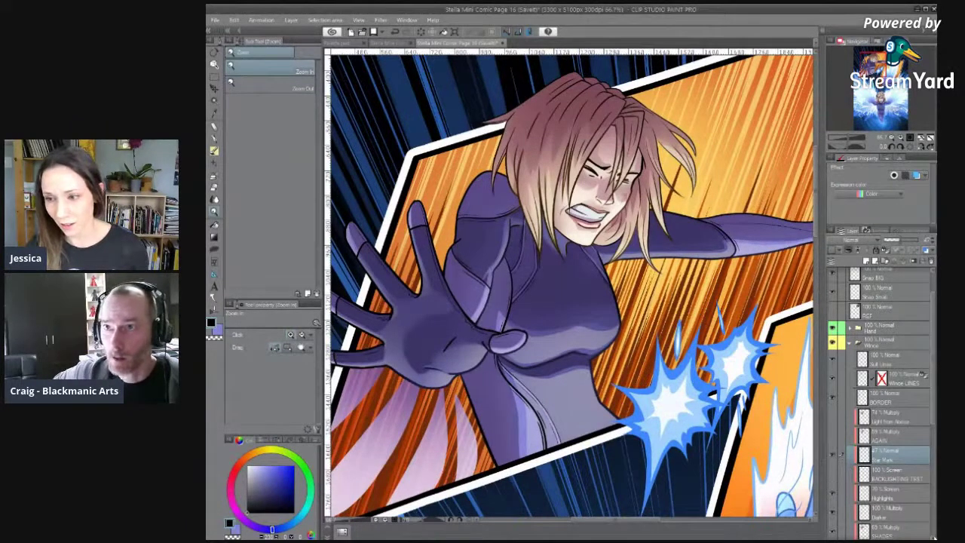
Activate the FLATS layer and select the figure's hair area with Auto Select.
scroll(837, 468, down, 3)
click(829, 488)
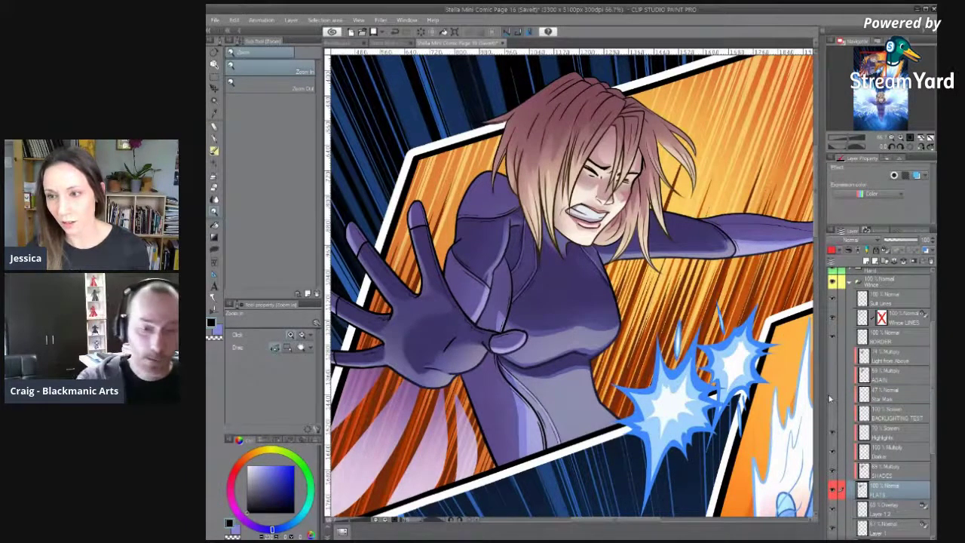
key(m)
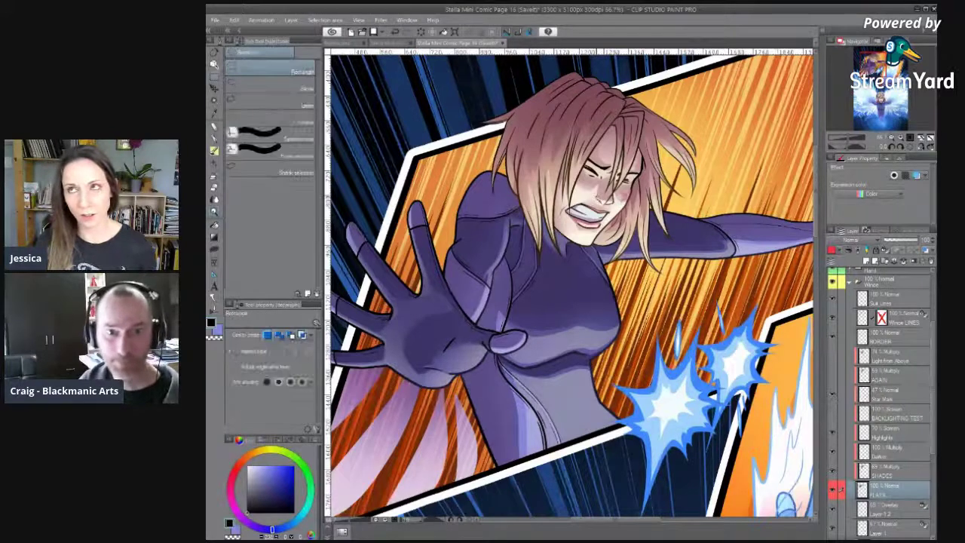
key(w)
click(555, 130)
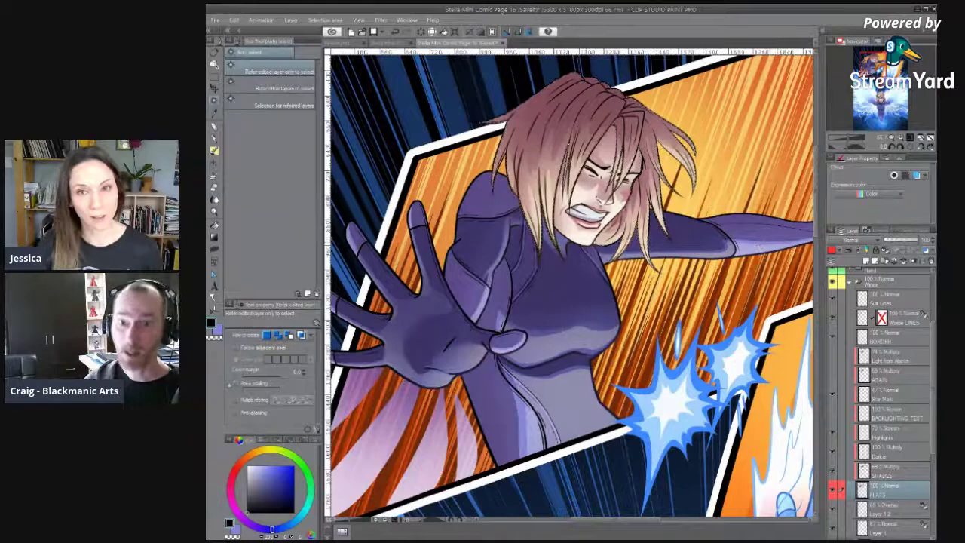
Sample the pink swatch below Ombre (mult) in the palette document and return to the comic page.
click(341, 43)
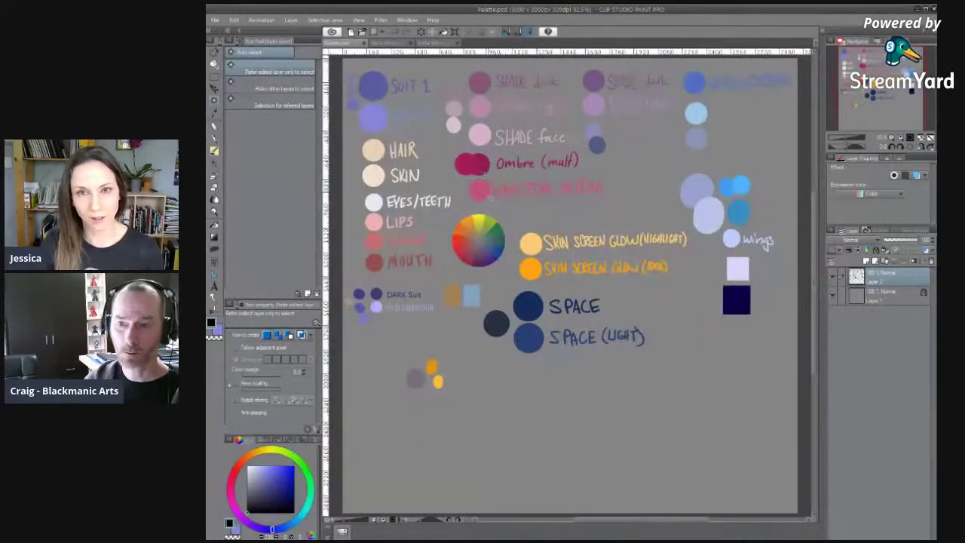
right_click(484, 192)
click(429, 44)
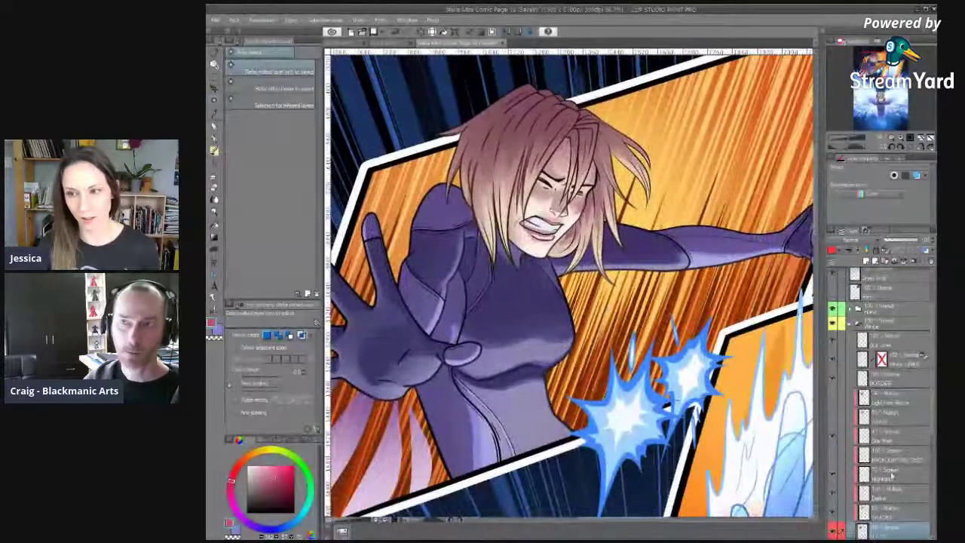
Rename the Star Mark layer by extending its existing name.
double_click(893, 439)
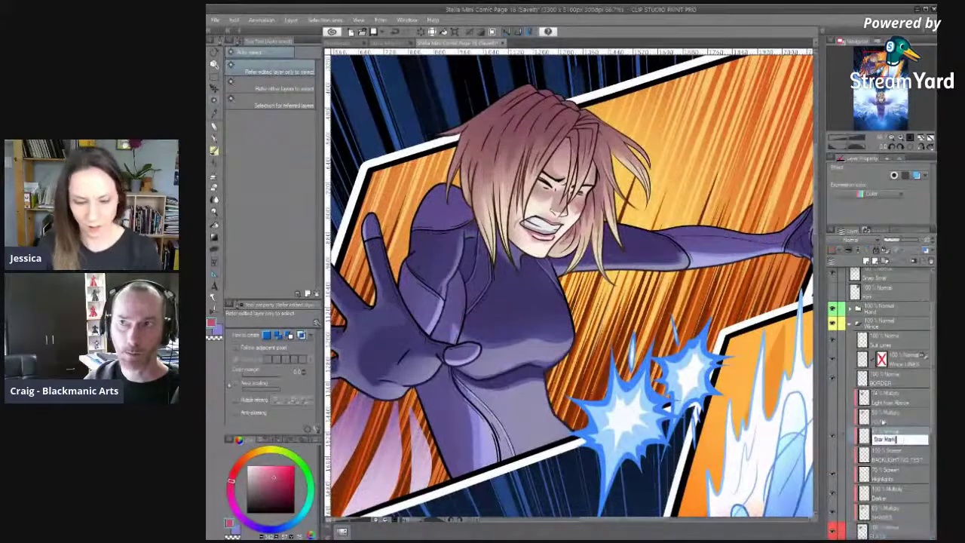
key(Return)
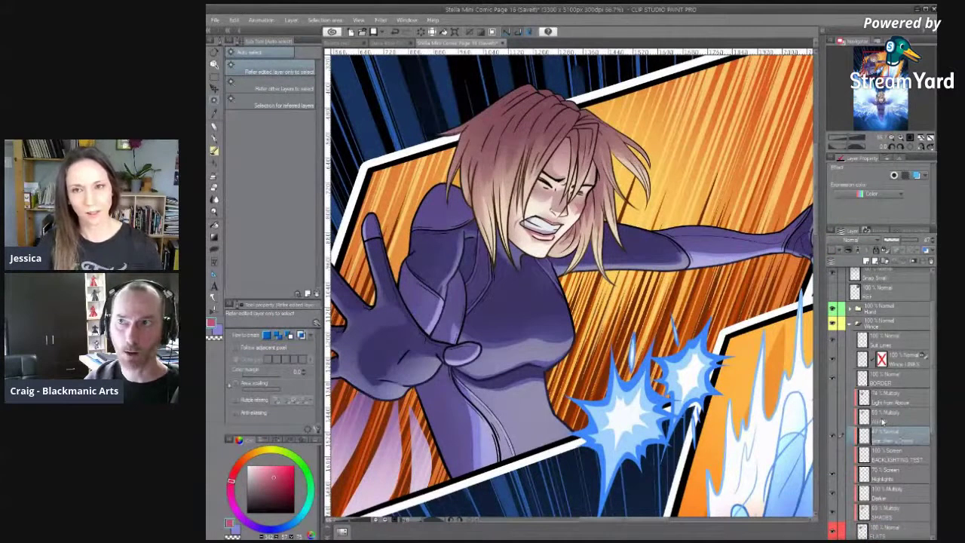
Set the Star Mark & Ombre layer to Multiply and airbrush pink over the lower hair with the Soft airbrush.
key(b)
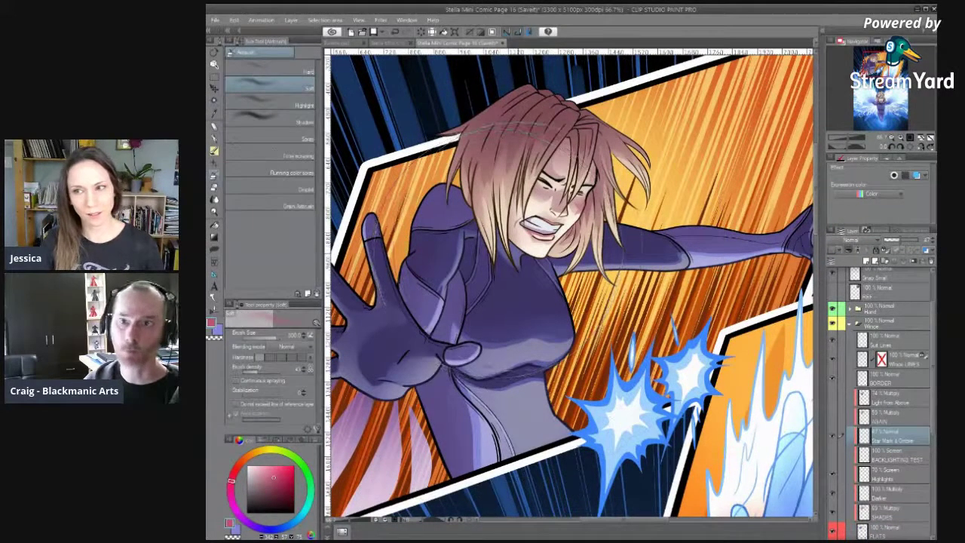
click(858, 240)
click(838, 267)
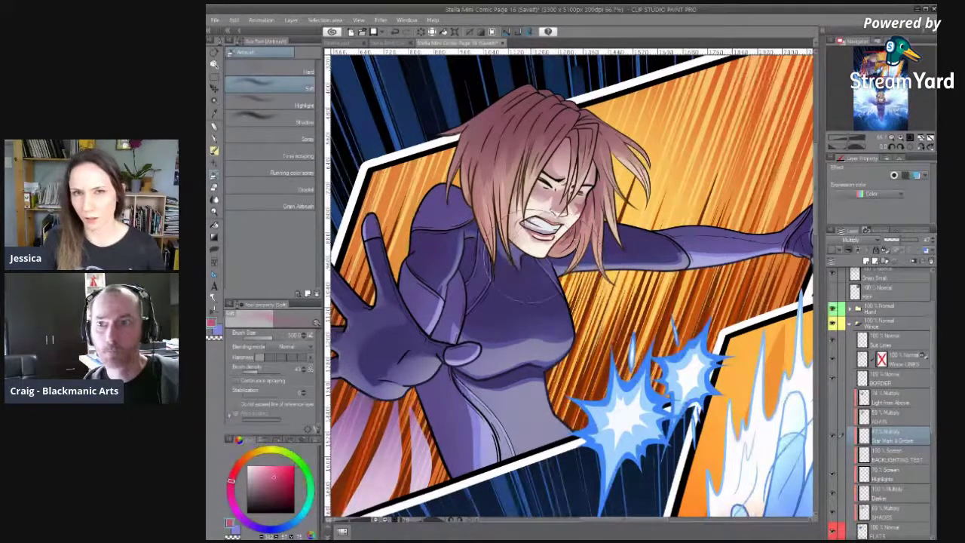
key(bracketleft)
key(bracketright)
key(bracketright)
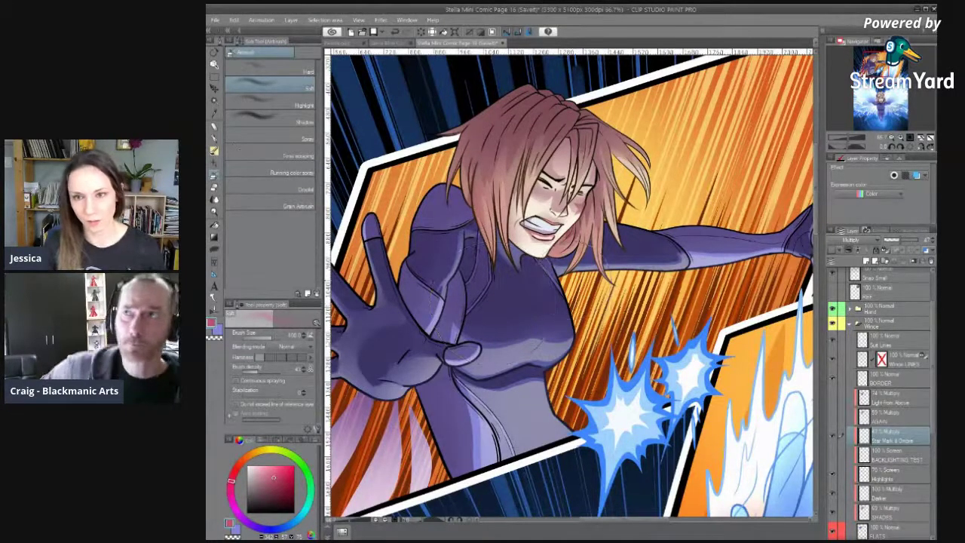
key(bracketleft)
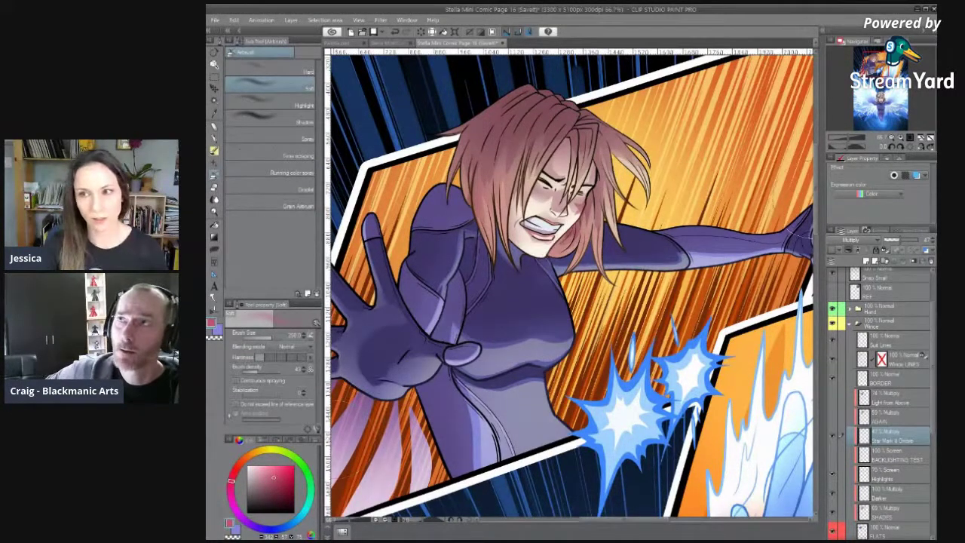
Set the Star Mark & Ombre layer's opacity to 59%.
click(915, 239)
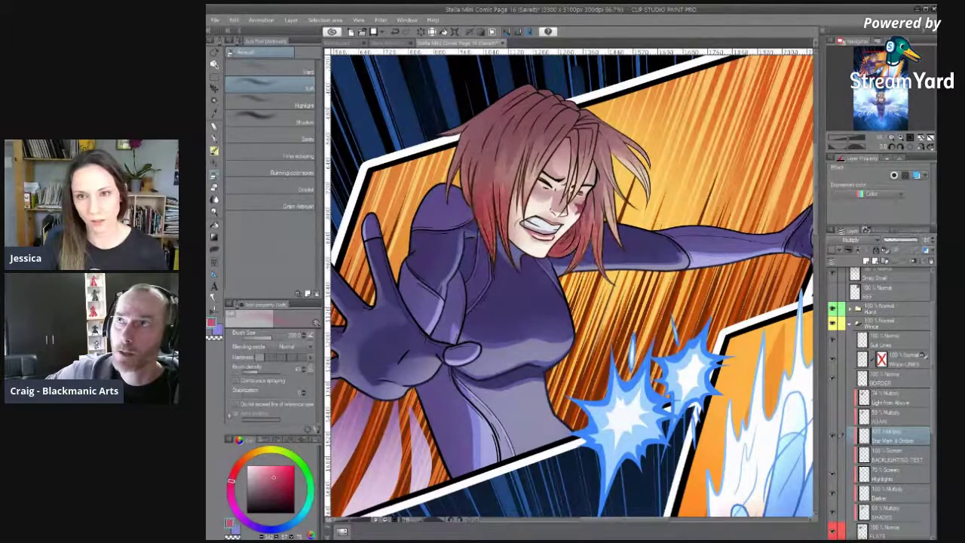
drag(917, 240, 906, 243)
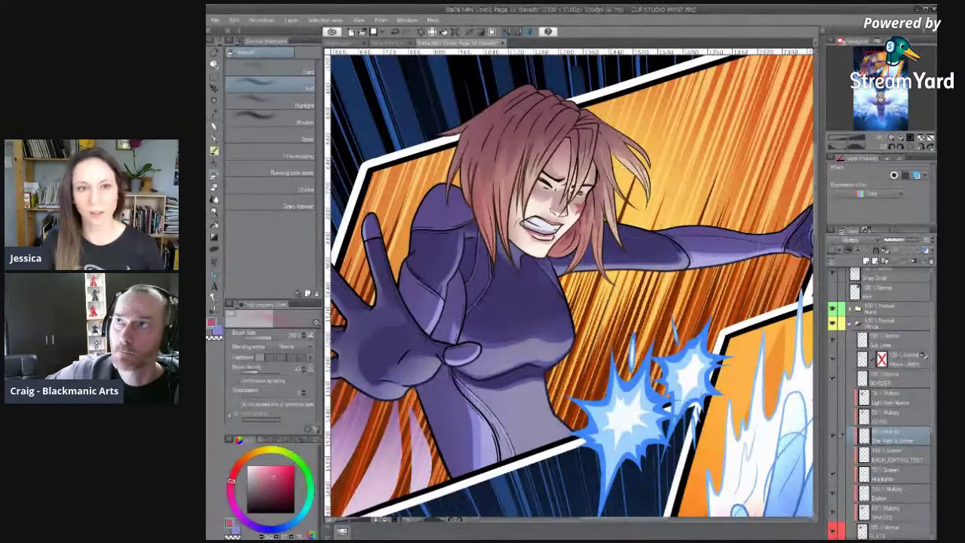
drag(627, 359, 639, 299)
key(ctrl+space)
alt+click(632, 329)
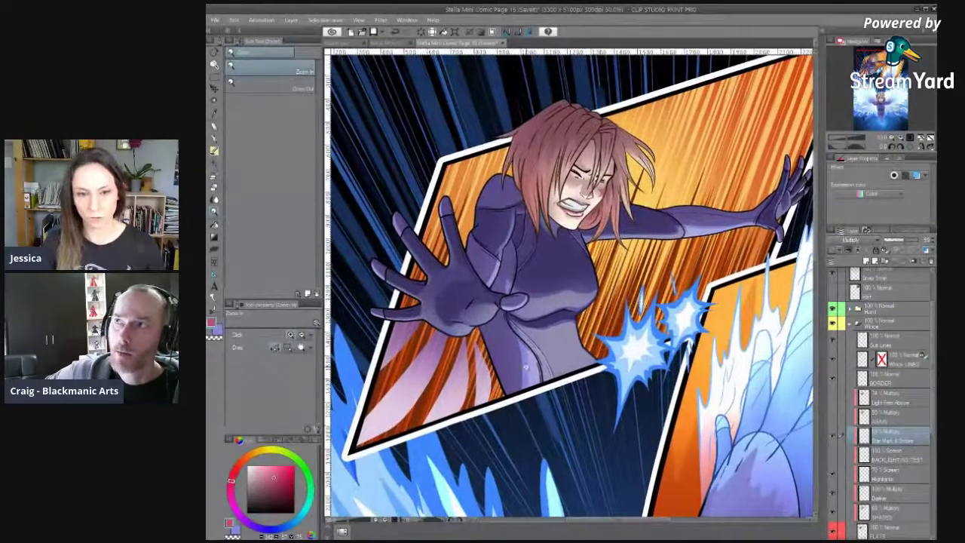
Draw a short crease line beside the base of the Wince figure's thumb on the Suit Lines layer.
key(b)
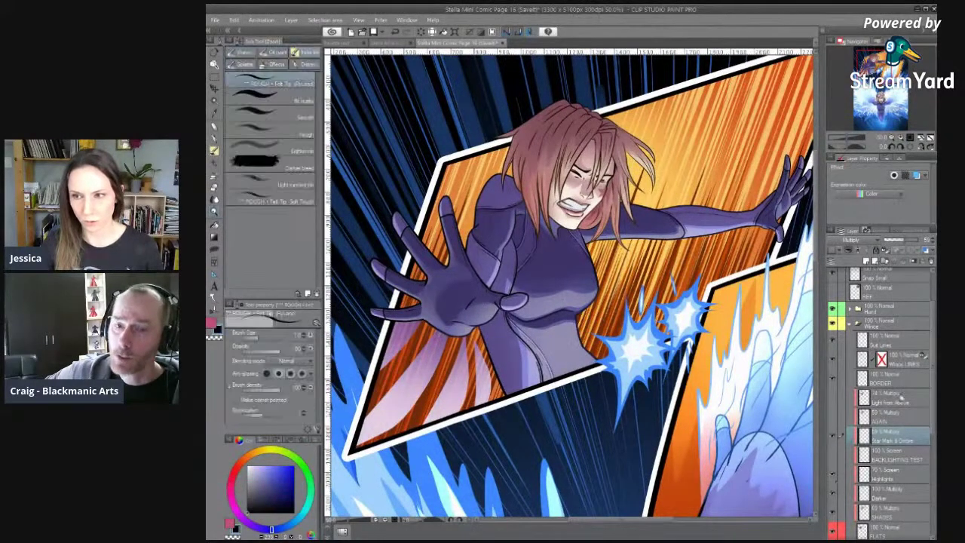
click(889, 341)
key(ctrl+space)
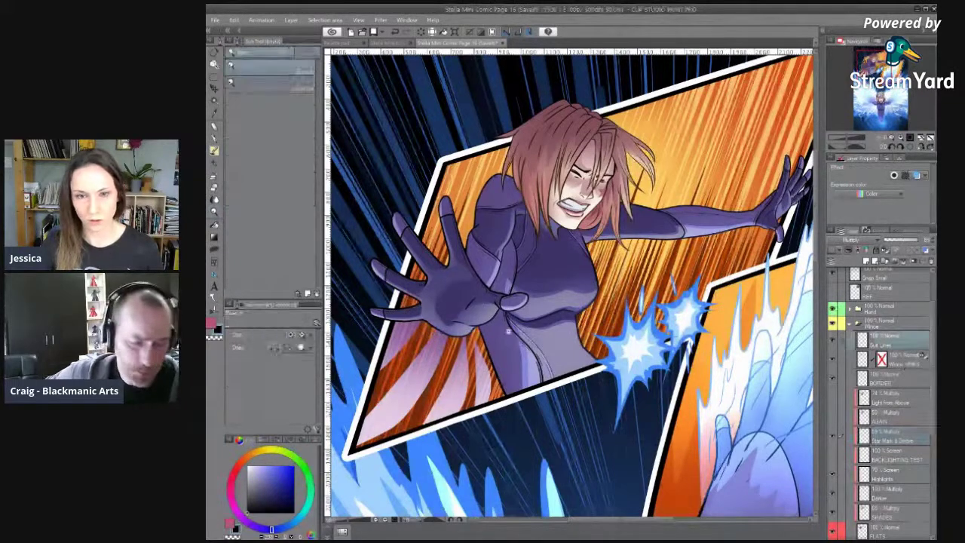
click(494, 306)
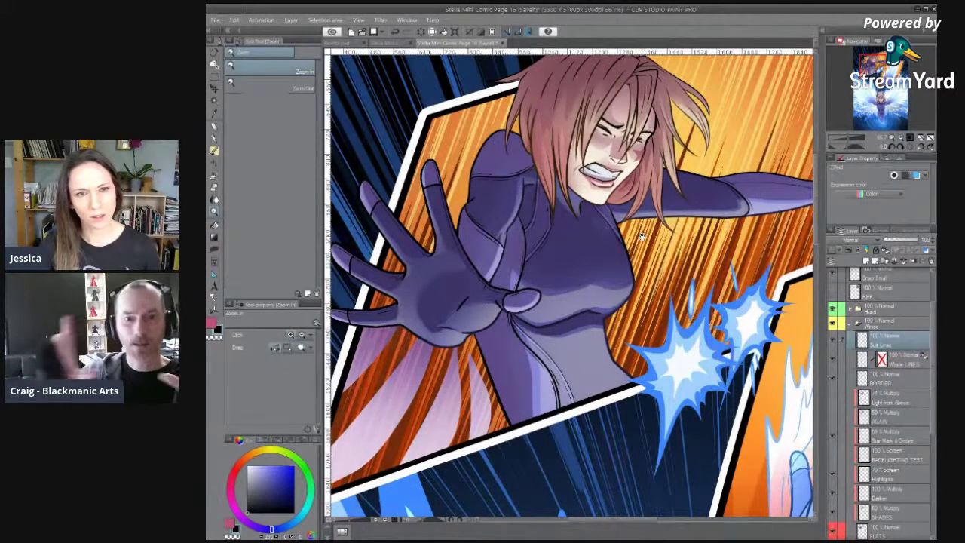
drag(654, 235, 647, 258)
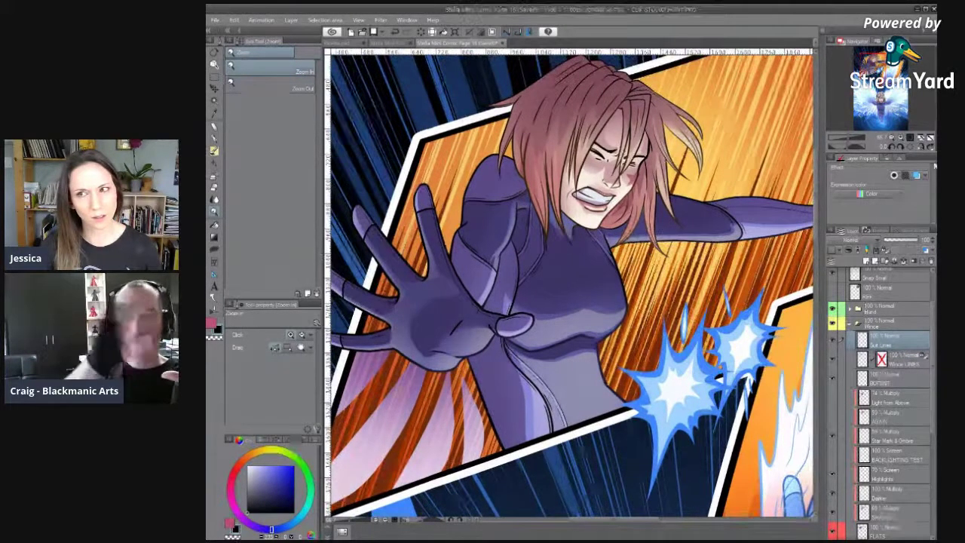
click(902, 148)
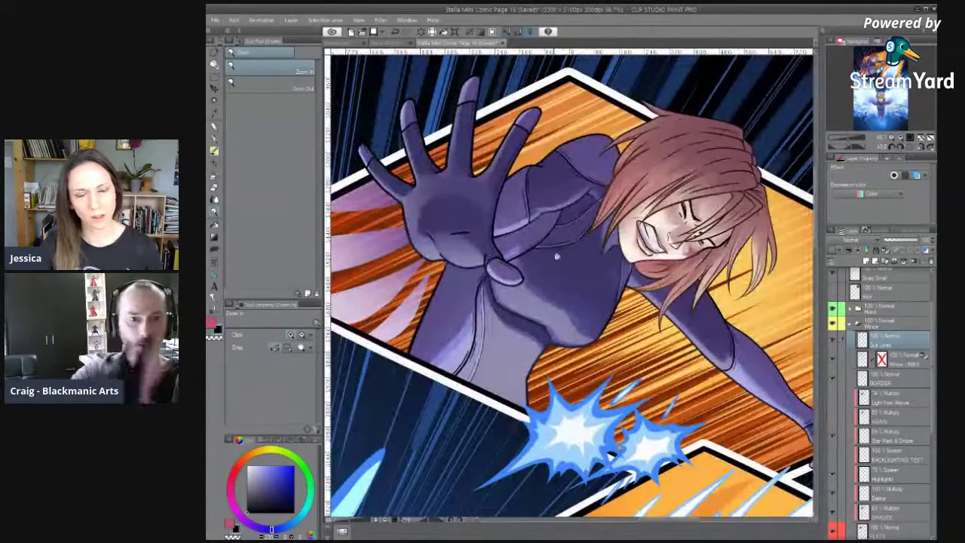
click(557, 257)
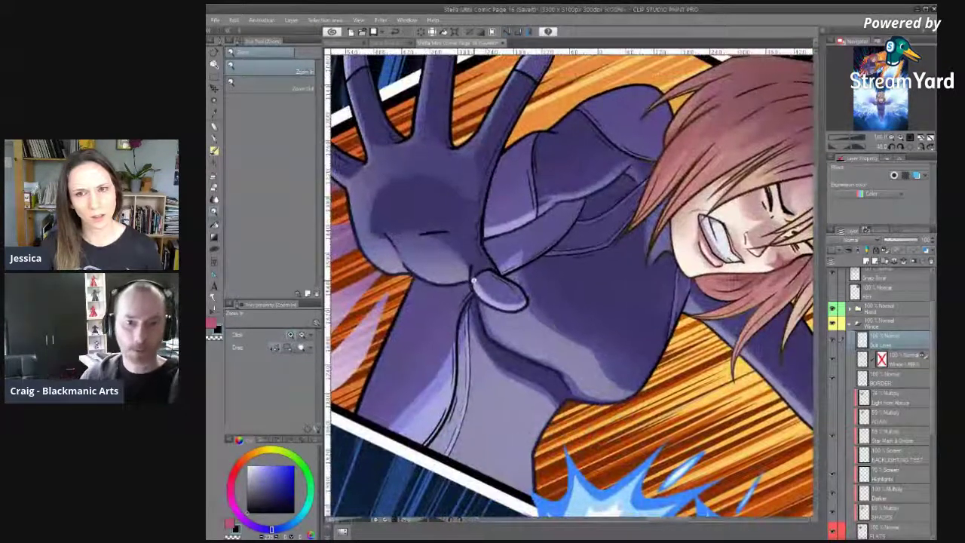
drag(445, 291, 457, 322)
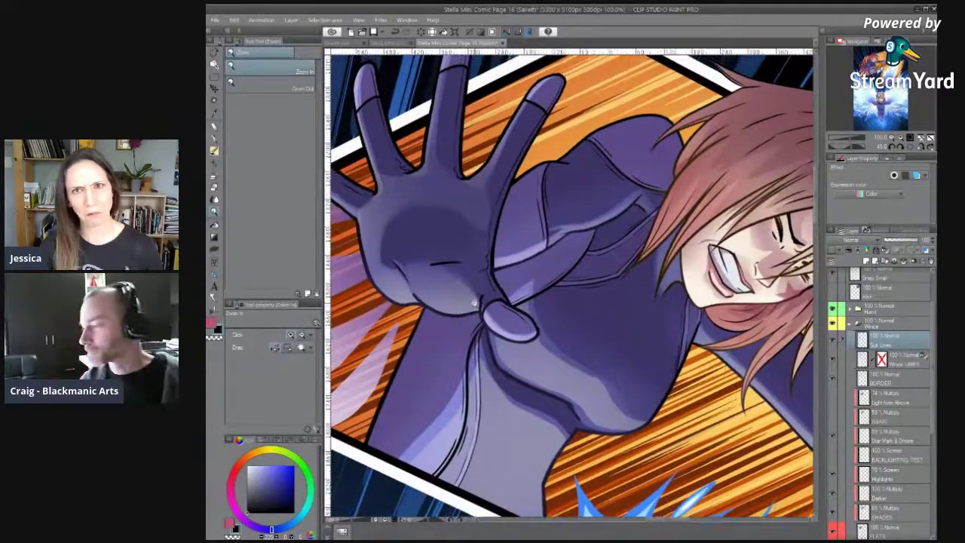
click(475, 303)
key(b)
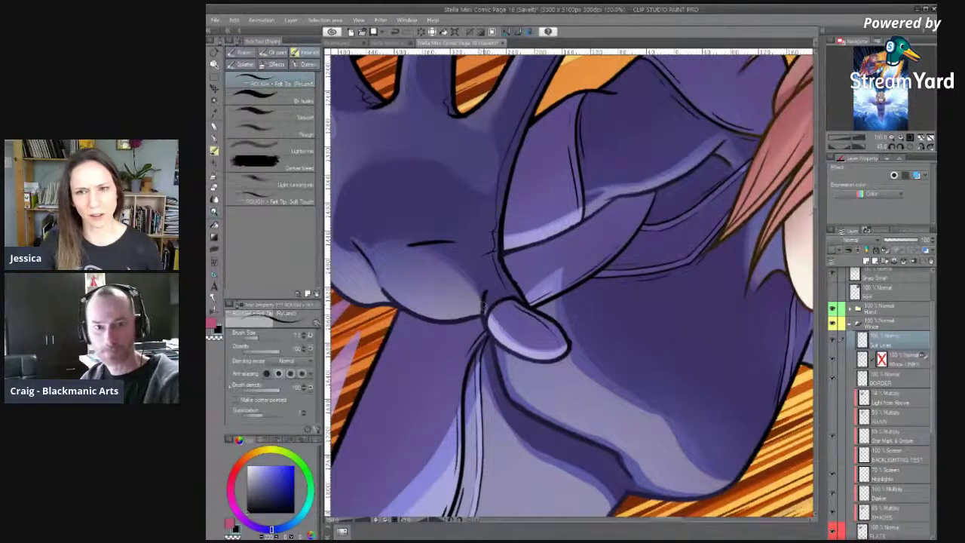
key(m)
click(484, 303)
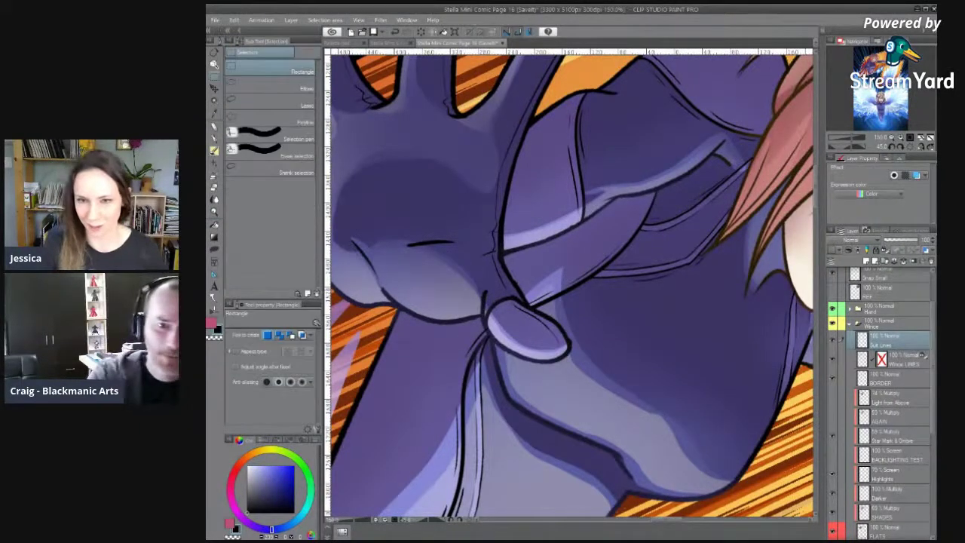
key(b)
drag(475, 279, 482, 315)
key(ctrl+z)
drag(478, 246, 505, 296)
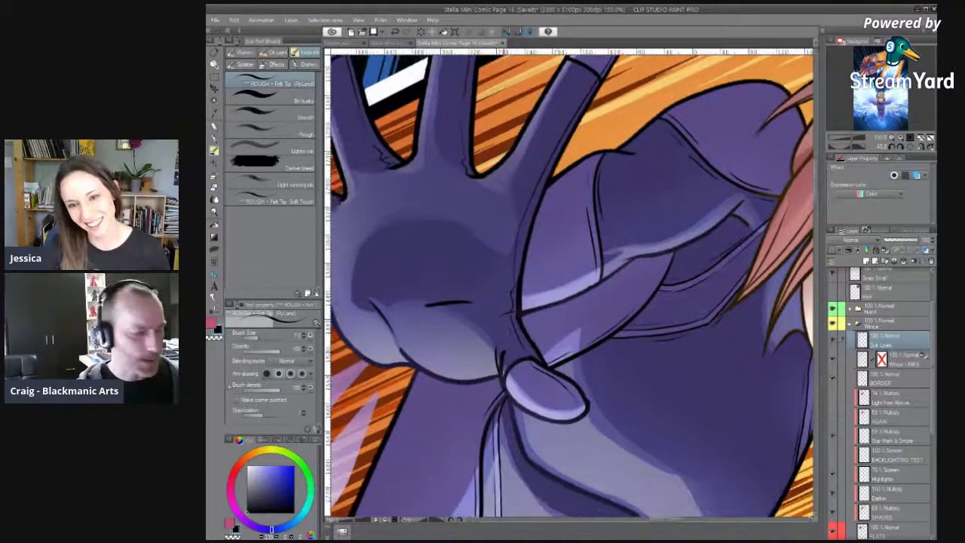
Try to erase part of the line beside the base of the thumb on the Wince LINES layer.
ctrl+click(531, 332)
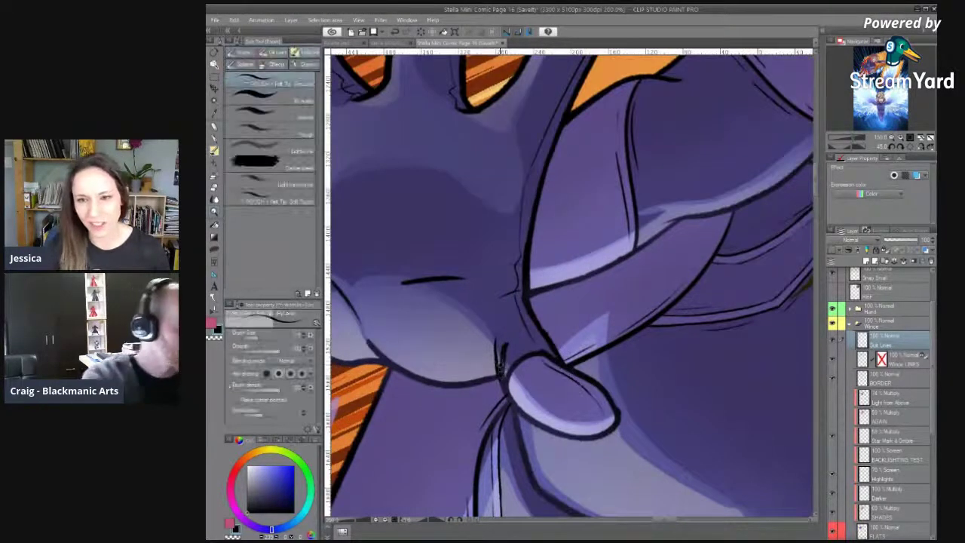
key(e)
alt+click(463, 307)
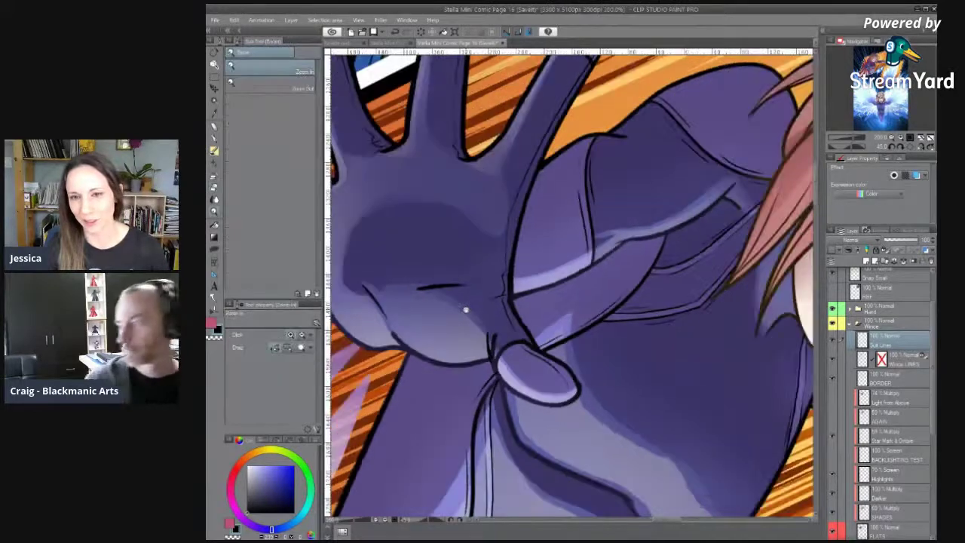
alt+click(466, 308)
ctrl+double_click(489, 335)
click(899, 366)
drag(484, 319, 483, 333)
key(ctrl+z)
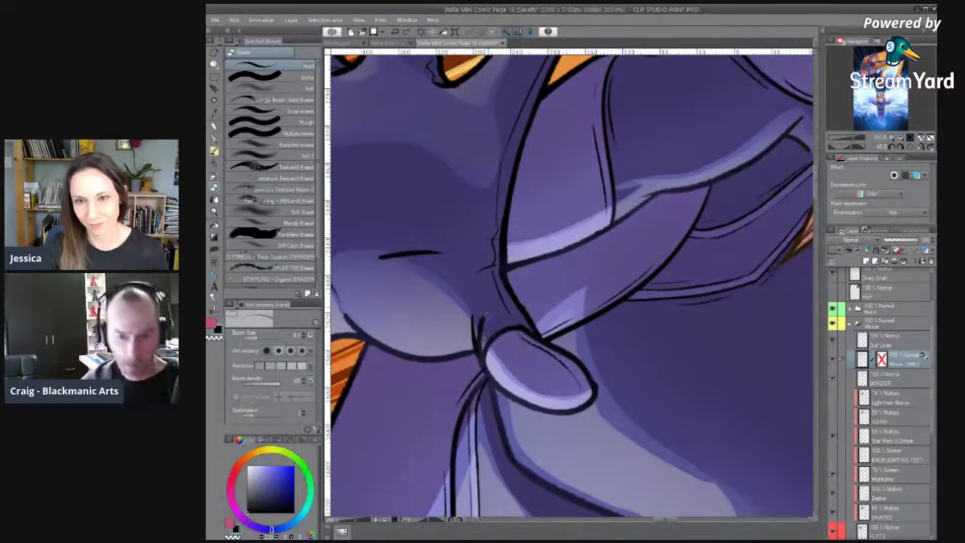
Collapse the Wince folder and expand the Hand folder to work on the flaming hand panel.
alt+click(495, 283)
alt+click(495, 283)
alt+click(495, 282)
drag(496, 279, 497, 320)
scroll(497, 320, up, 3)
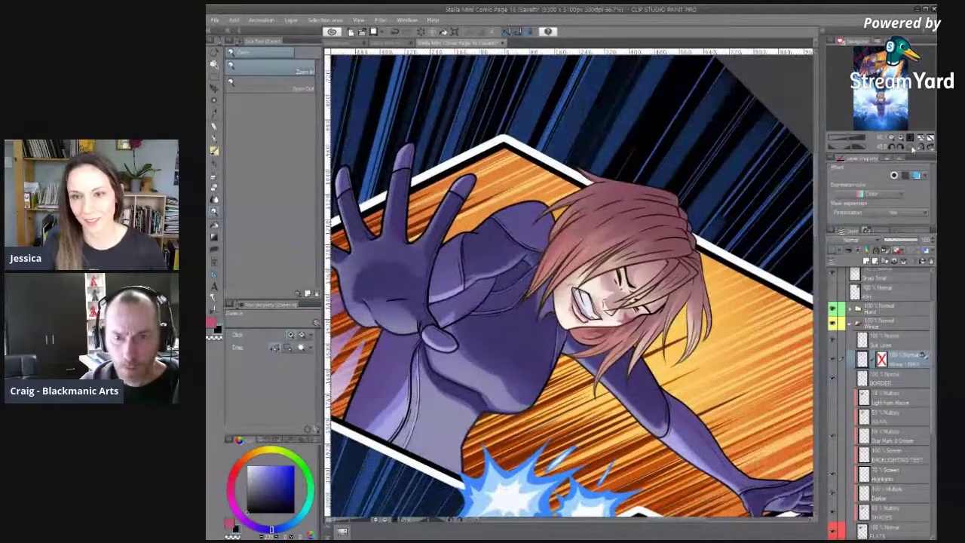
click(912, 148)
drag(641, 422, 514, 166)
drag(799, 297, 621, 286)
click(850, 323)
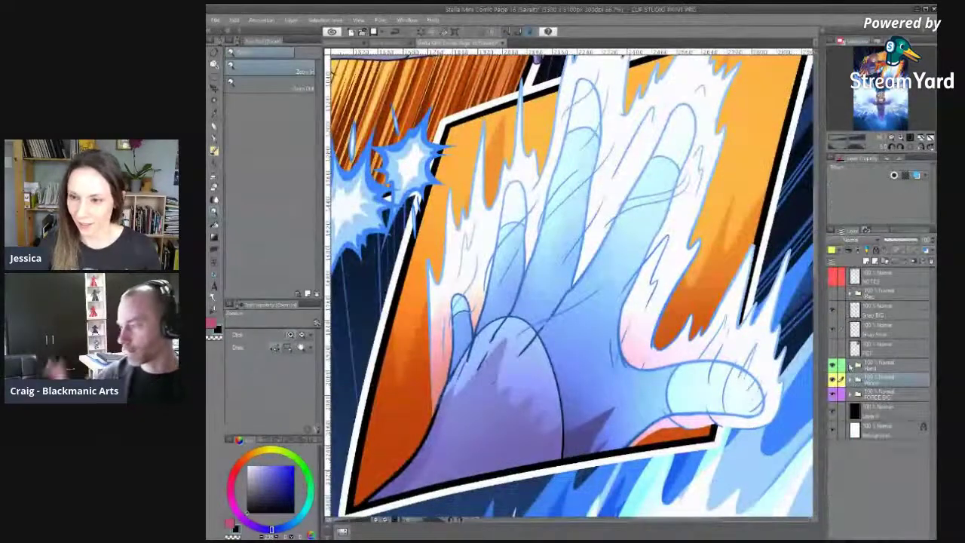
click(851, 366)
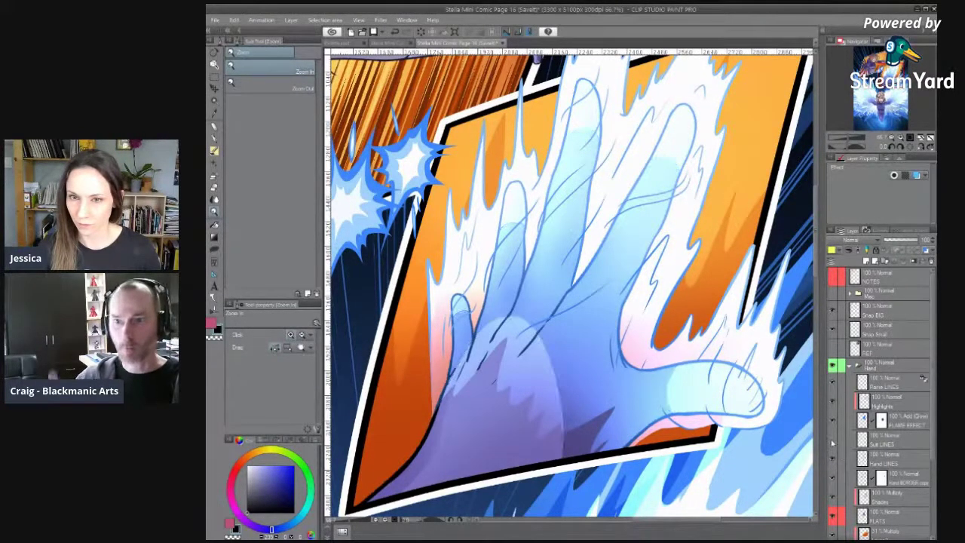
Duplicate the Hand folder's Suit LINES layer with the original hidden, and lower the copy's opacity to 51%.
click(899, 444)
drag(902, 445, 903, 431)
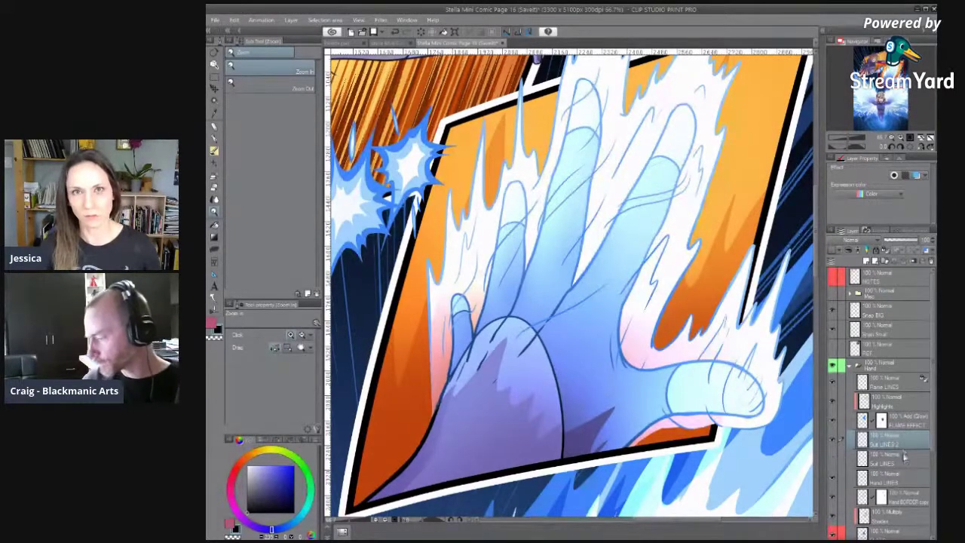
click(501, 318)
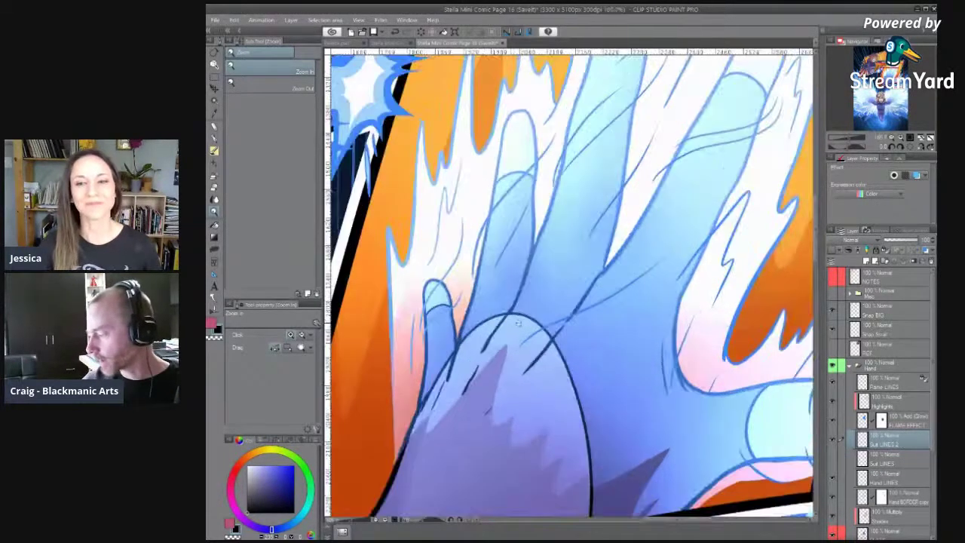
drag(551, 352, 583, 294)
key(e)
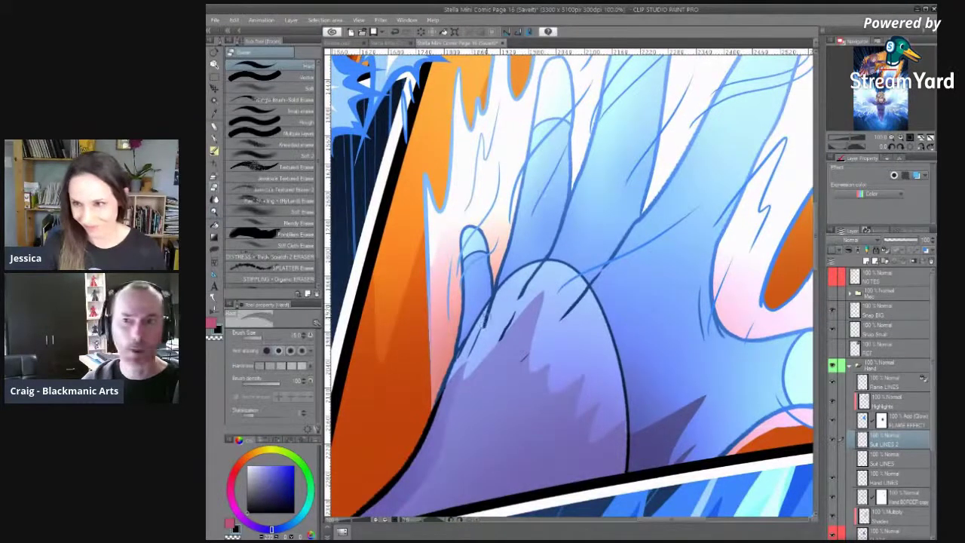
click(903, 241)
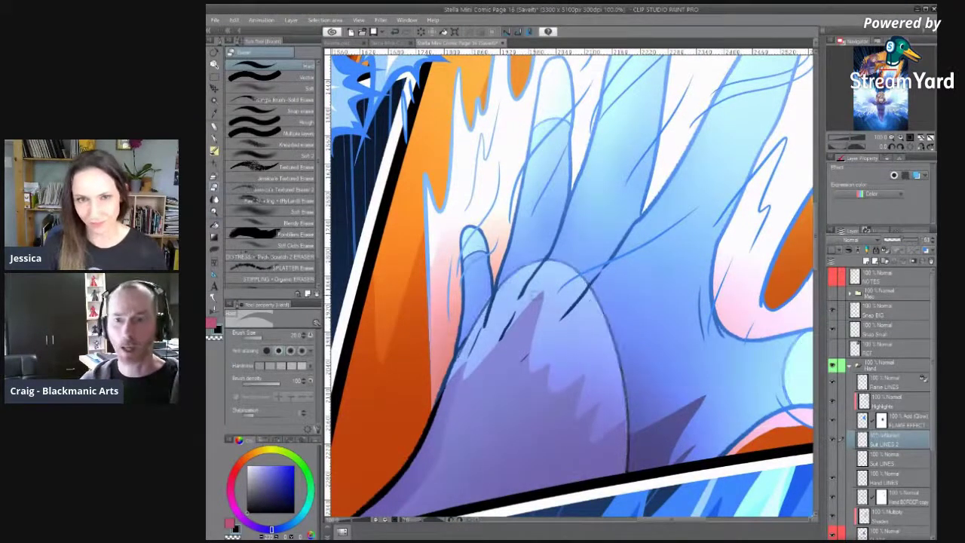
Add a new layer above Suit LINES 2 for inking the suit cuff with the rough felt tip brush.
drag(531, 307, 518, 328)
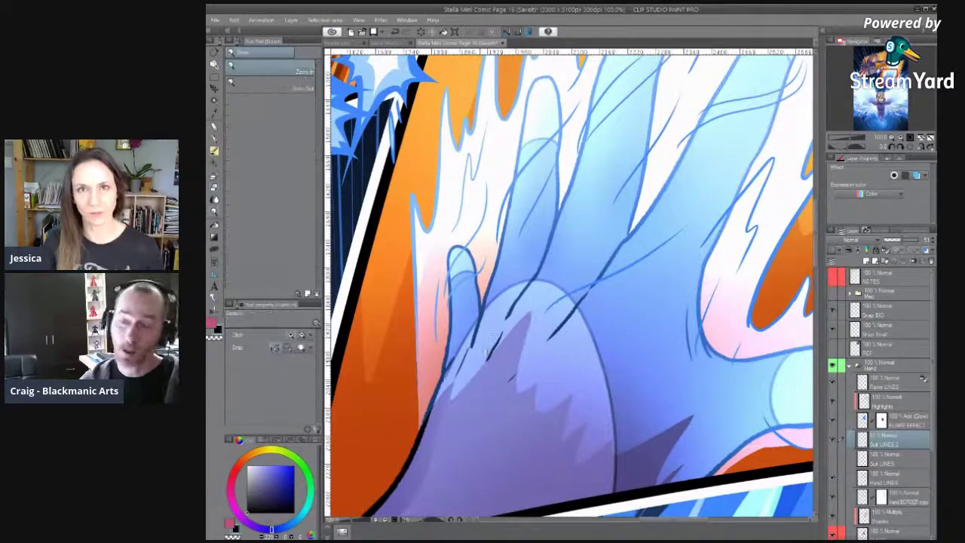
key(ctrl+space)
click(481, 352)
key(b)
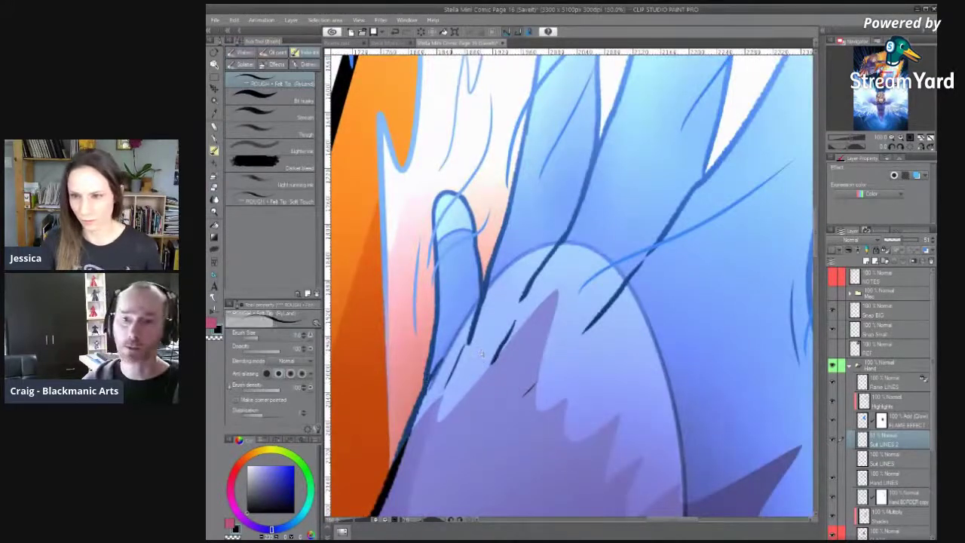
click(867, 261)
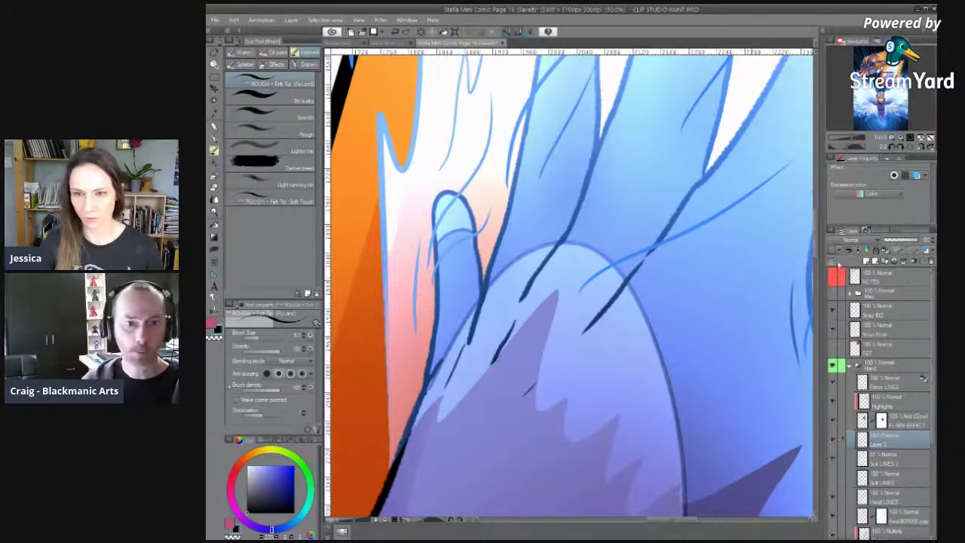
Try tracing the cuff edge from the wrist up past the little finger at two brush sizes.
drag(433, 372, 481, 302)
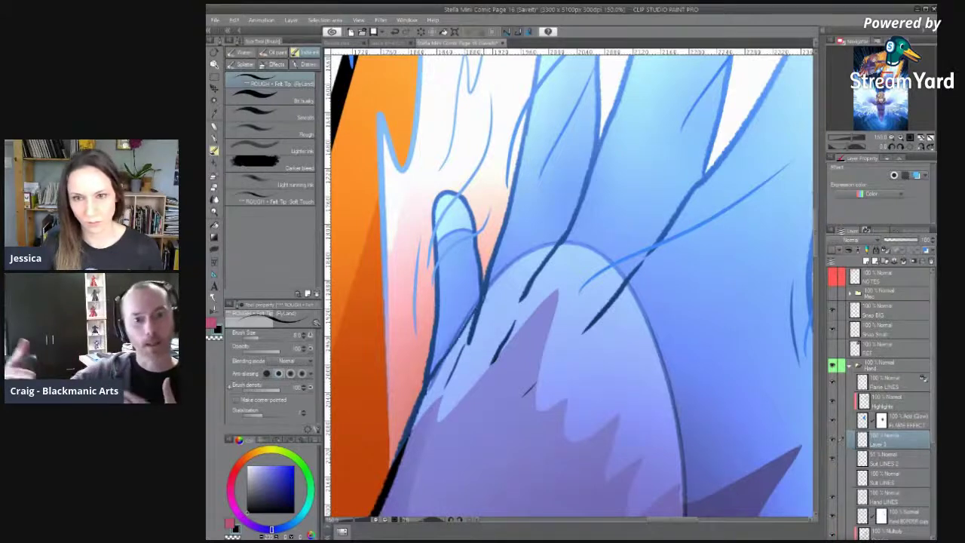
key(ctrl+z)
key(bracketright)
mouse_move(431, 375)
mouse_down()
mouse_move(487, 294)
mouse_move(553, 246)
mouse_up()
key(ctrl+z)
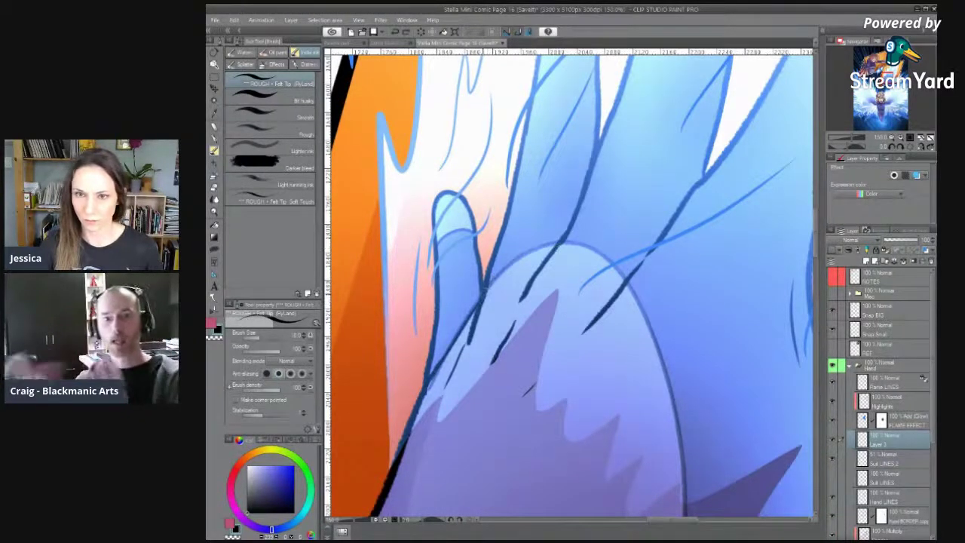
Ink the rounded fingertip-side edge of the suit cuff from beside the little finger over to the start of its thumb-side edge.
drag(484, 294, 546, 248)
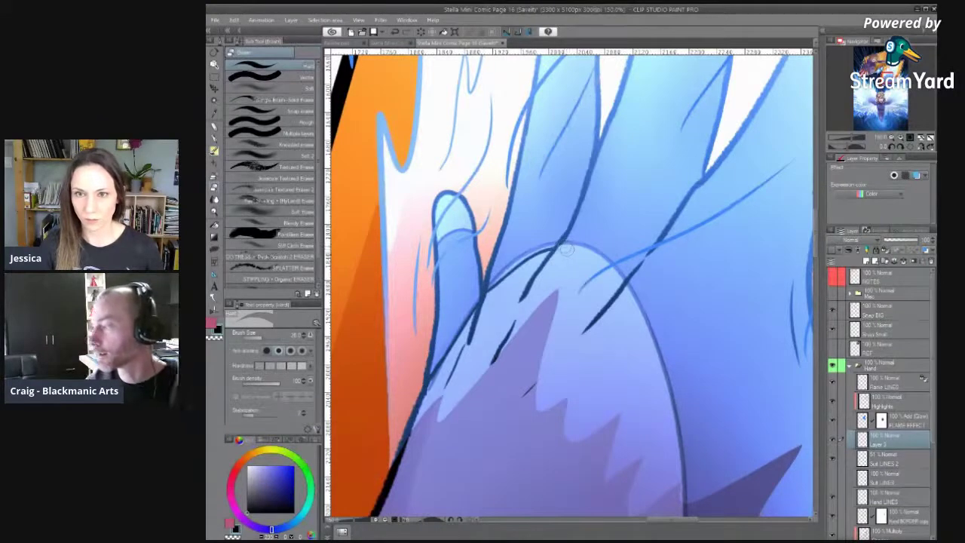
mouse_move(552, 246)
mouse_down()
mouse_move(608, 256)
mouse_move(630, 300)
mouse_up()
drag(767, 269, 661, 299)
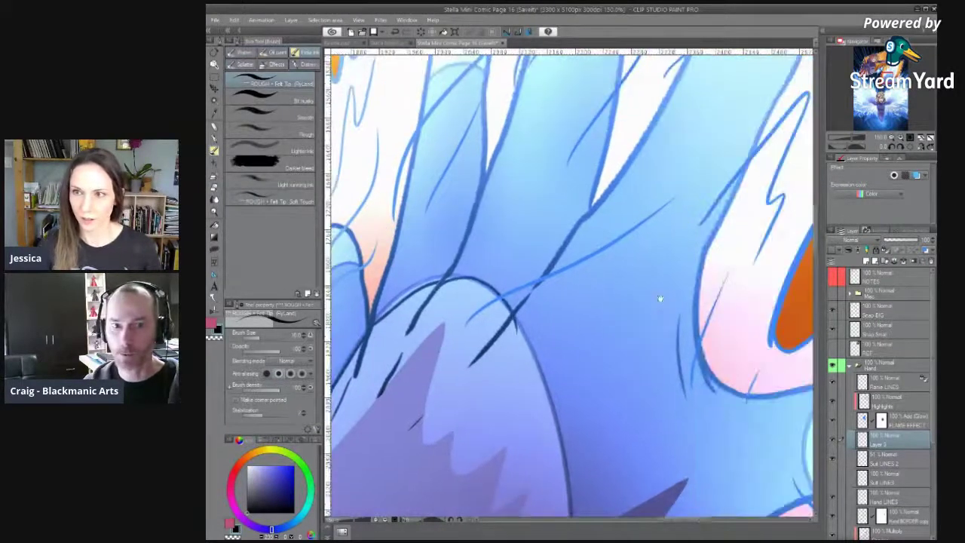
click(900, 148)
click(901, 148)
drag(671, 246, 799, 261)
key(e)
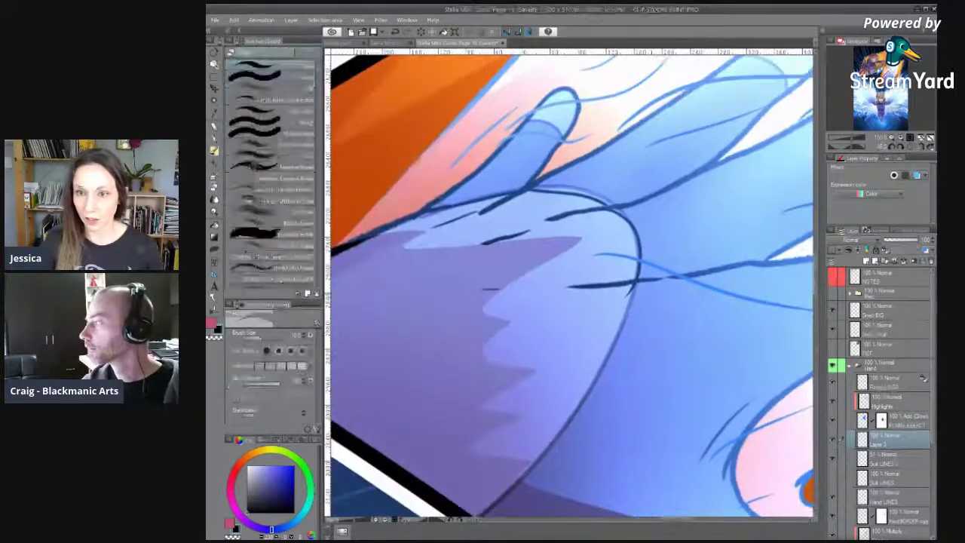
Try inking the cuff's thumb-side edge in one long stroke down past the panel border.
key(ctrl+minus)
key(ctrl+minus)
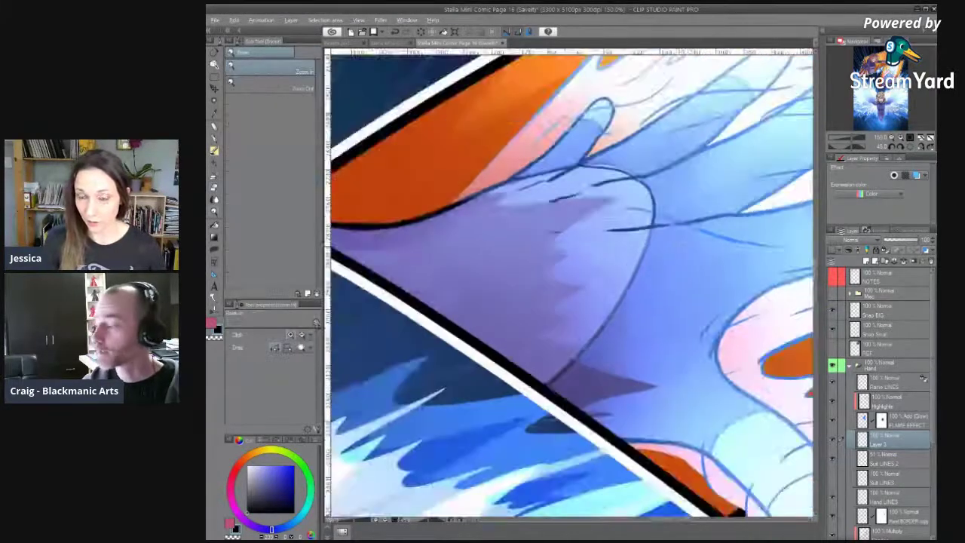
key(p)
mouse_move(649, 255)
mouse_down()
mouse_move(612, 348)
mouse_move(534, 451)
mouse_up()
key(ctrl+z)
mouse_move(650, 253)
mouse_down()
mouse_move(560, 385)
mouse_move(475, 473)
mouse_up()
key(ctrl+z)
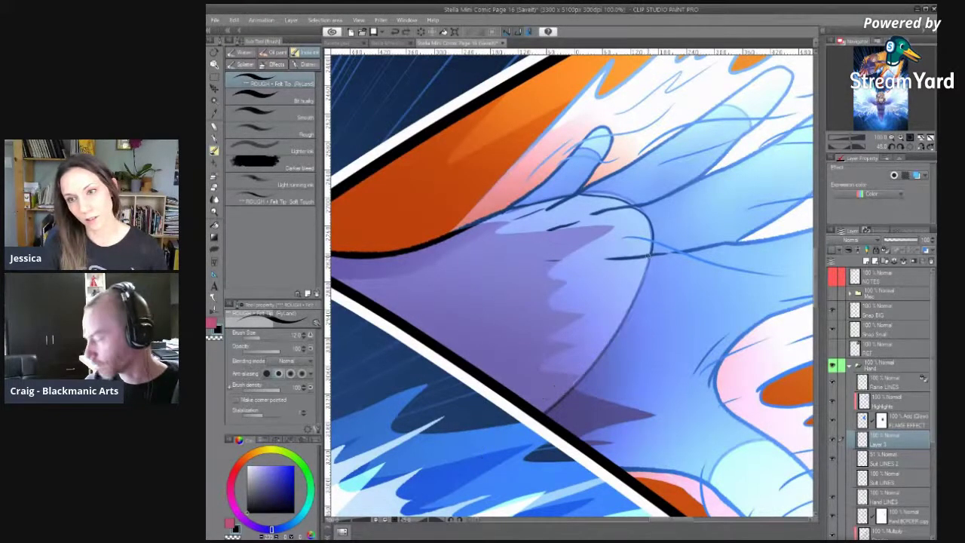
Ink the cuff's thumb-side edge slightly inside the old line down to the panel border, and erase the overshoot beyond the border.
drag(650, 254, 494, 456)
drag(656, 328, 631, 346)
key(e)
mouse_move(466, 476)
mouse_down()
mouse_move(481, 455)
mouse_move(512, 445)
mouse_up()
drag(693, 255, 658, 290)
click(911, 148)
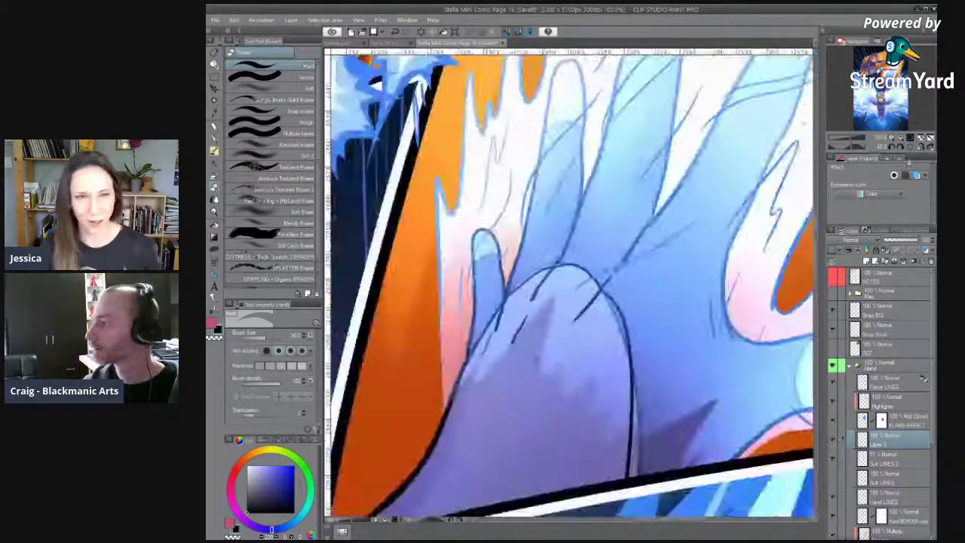
drag(676, 339, 659, 260)
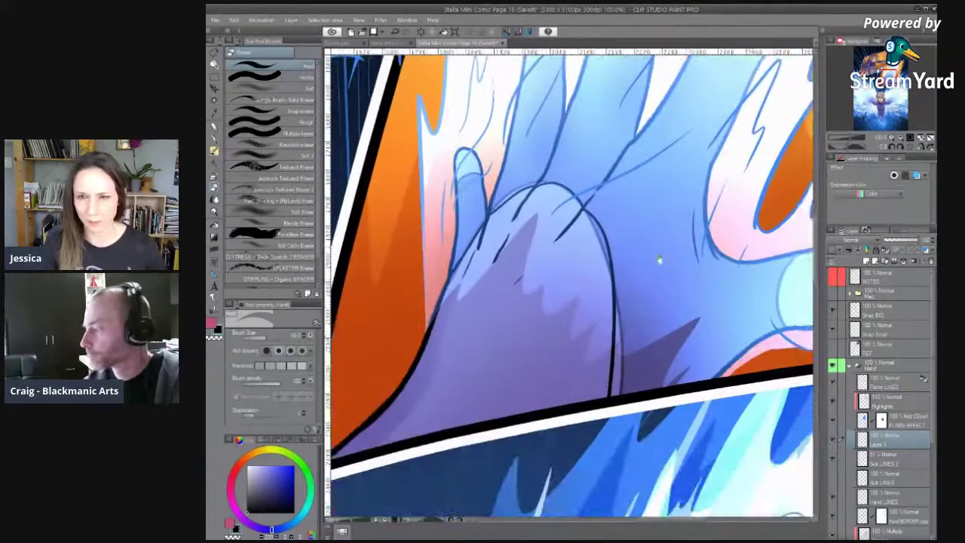
drag(741, 256, 521, 266)
drag(402, 109, 581, 210)
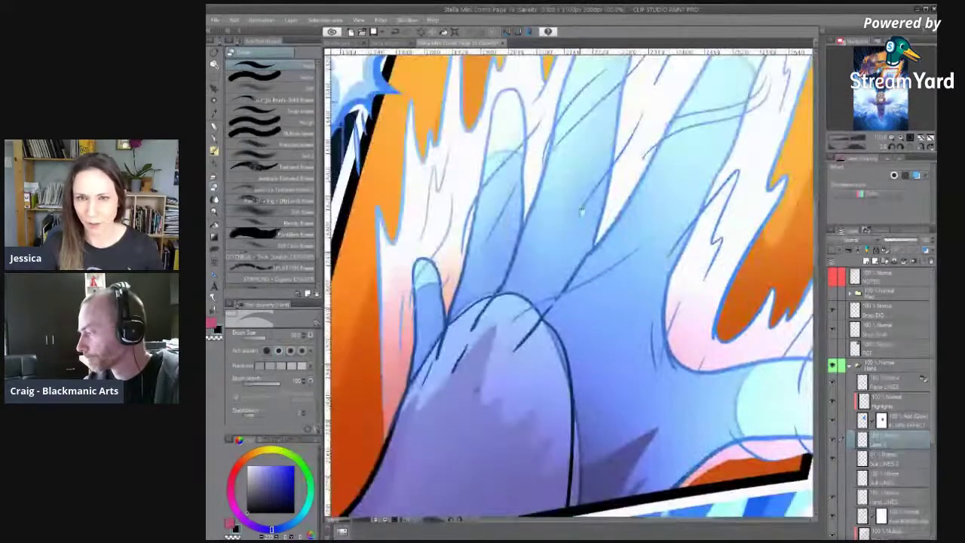
scroll(581, 212, up, 4)
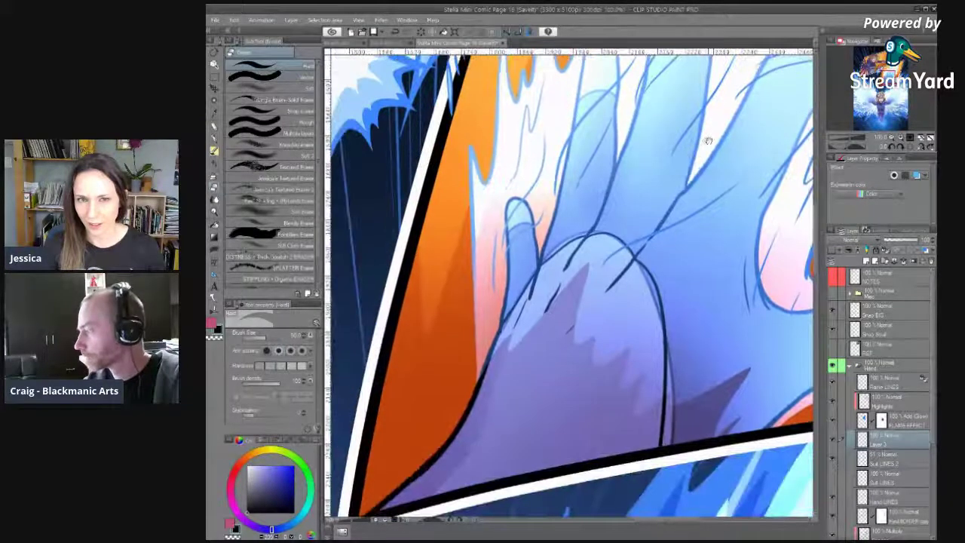
drag(724, 141, 702, 209)
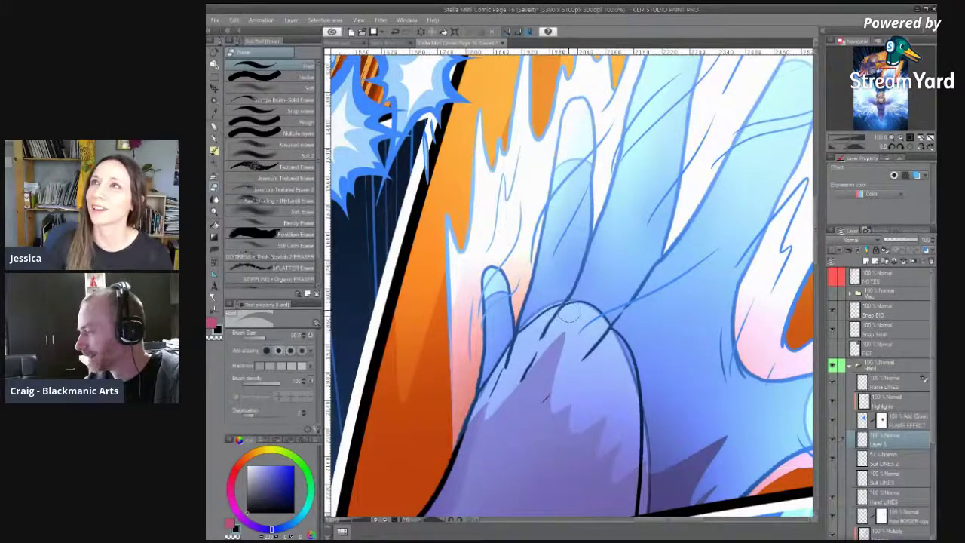
drag(559, 365, 562, 328)
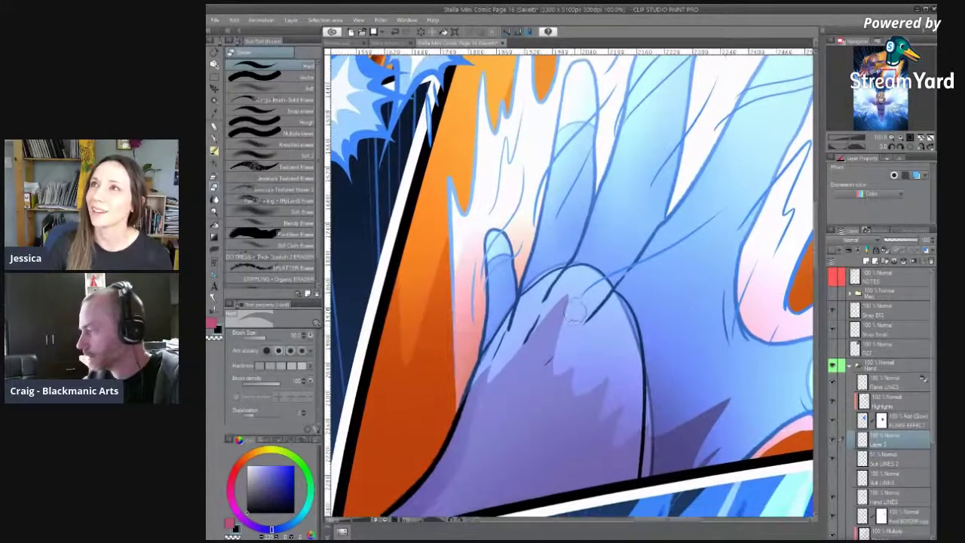
scroll(559, 345, down, 2)
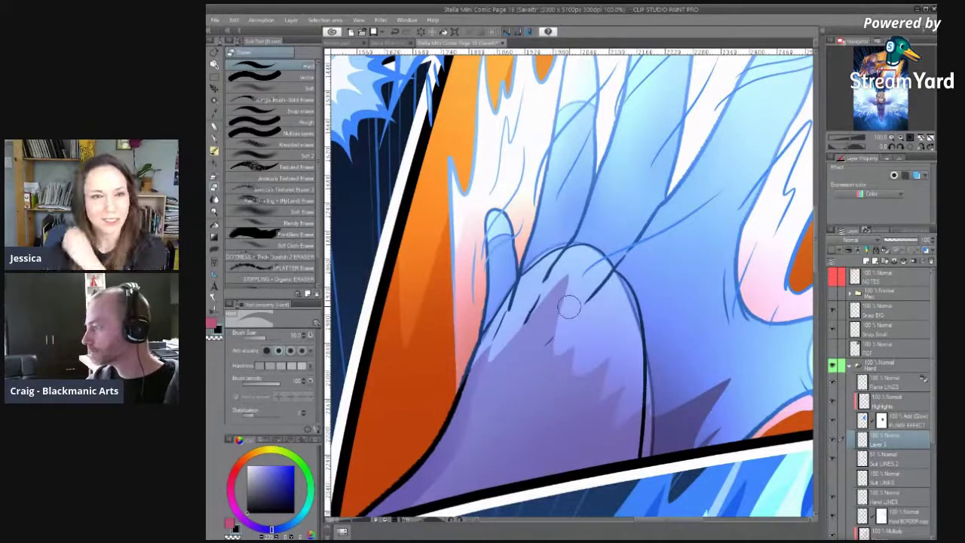
Examine the hand's line work around the fingers, knuckles and thumb at 200% magnification.
key(ctrl+space)
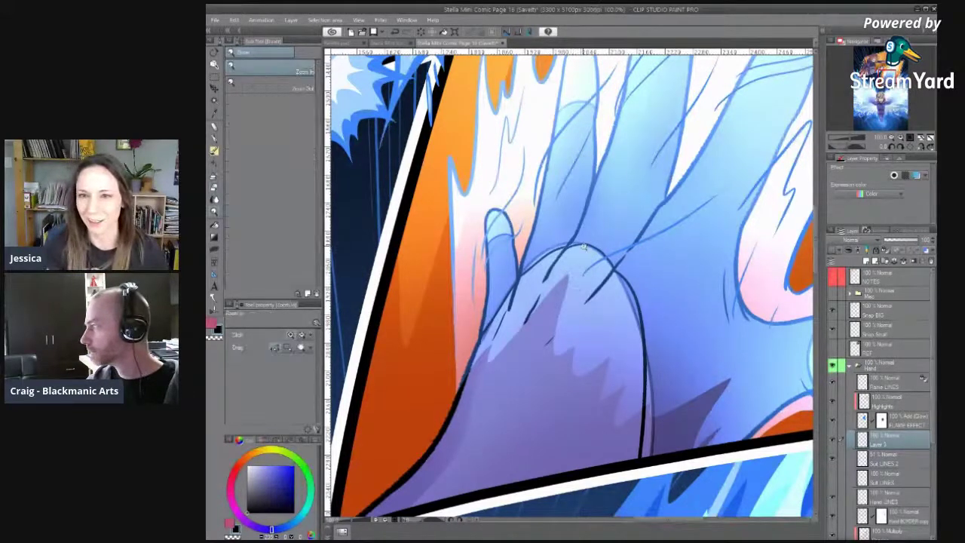
click(583, 248)
click(583, 247)
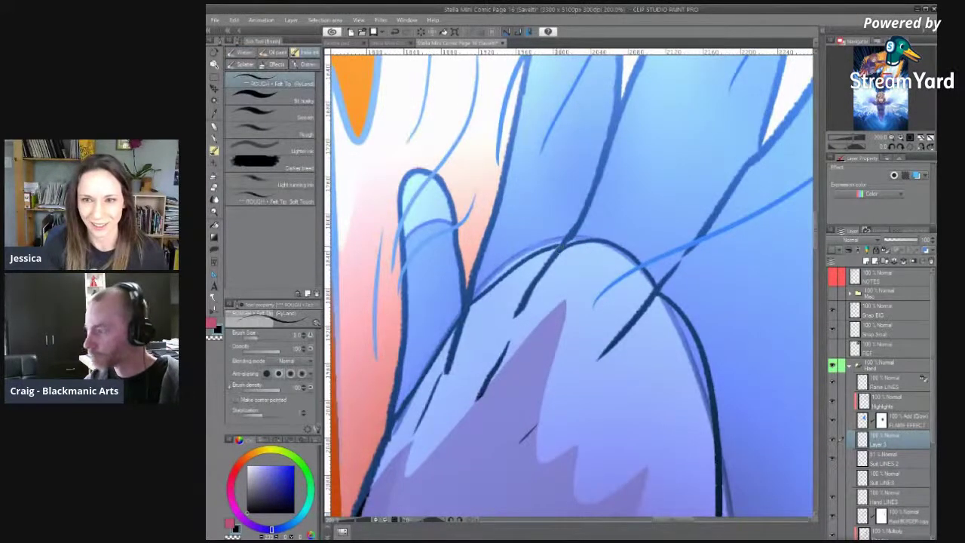
drag(592, 216, 551, 341)
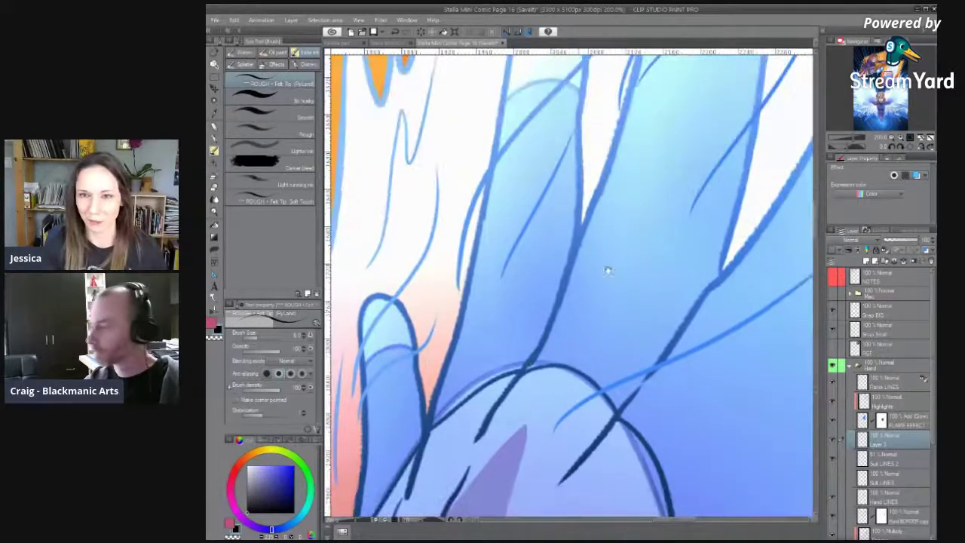
drag(608, 270, 543, 371)
click(544, 373)
drag(572, 421, 588, 273)
click(541, 339)
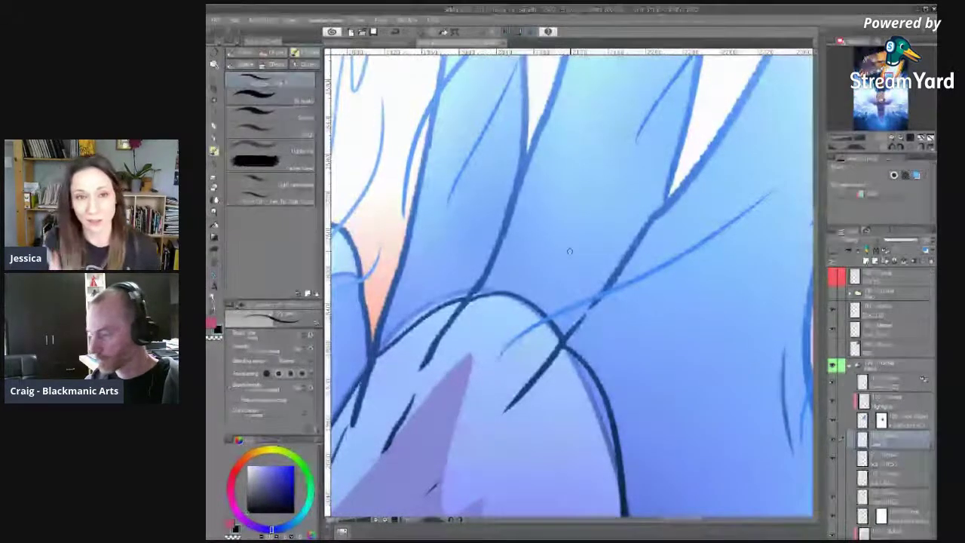
drag(544, 366, 506, 240)
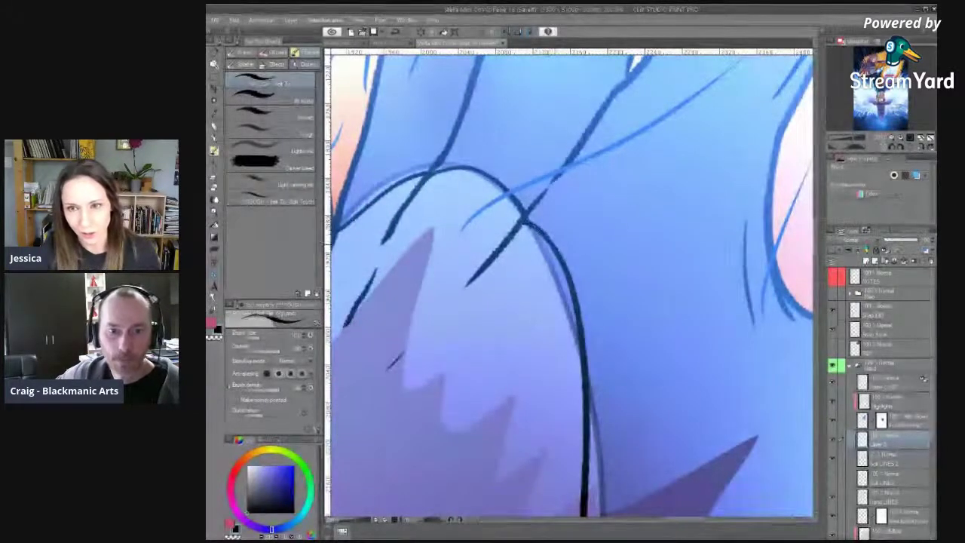
drag(631, 246, 647, 268)
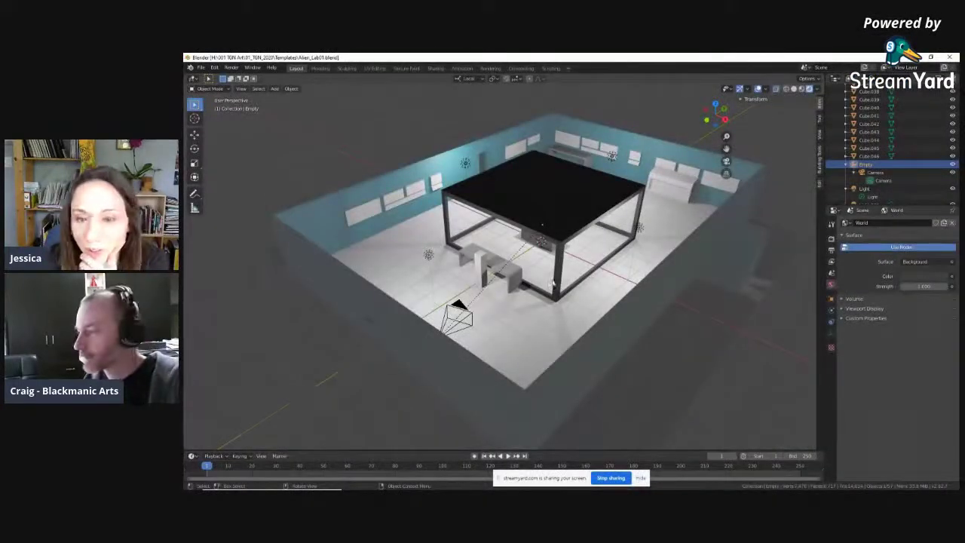
In Blender, examine the Alien_Lab01 room from above and from inside, including the framed enclosure, benches and camera.
scroll(538, 310, up, 1)
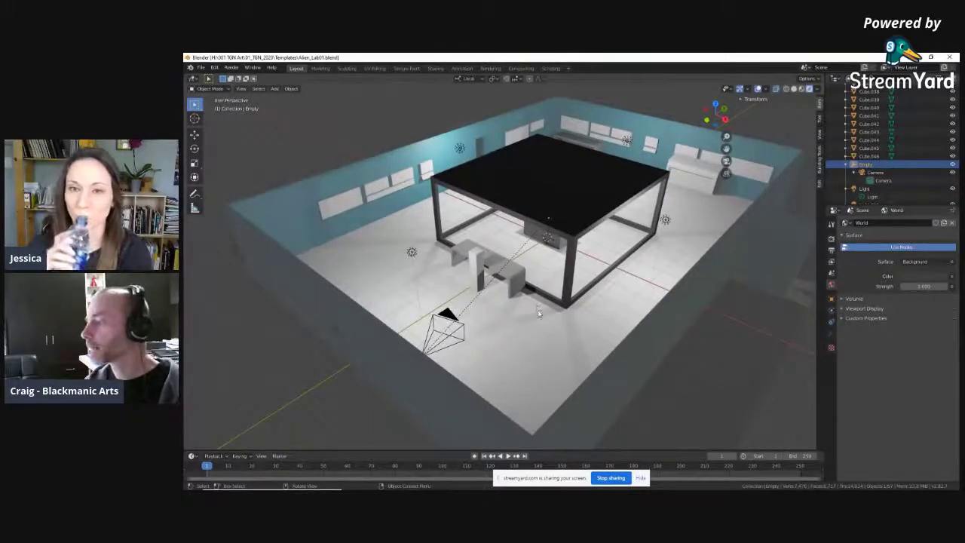
scroll(539, 312, up, 5)
drag(539, 313, 594, 308)
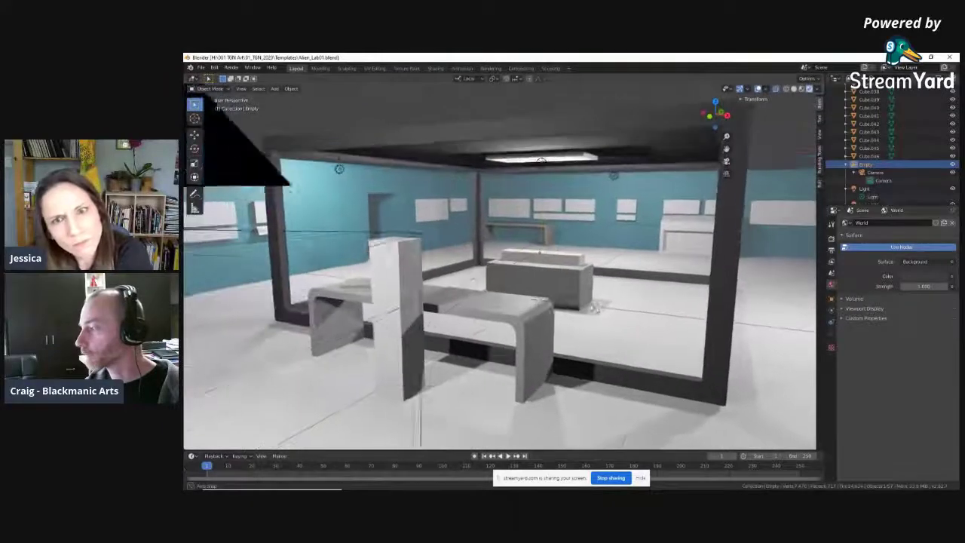
drag(697, 302, 542, 311)
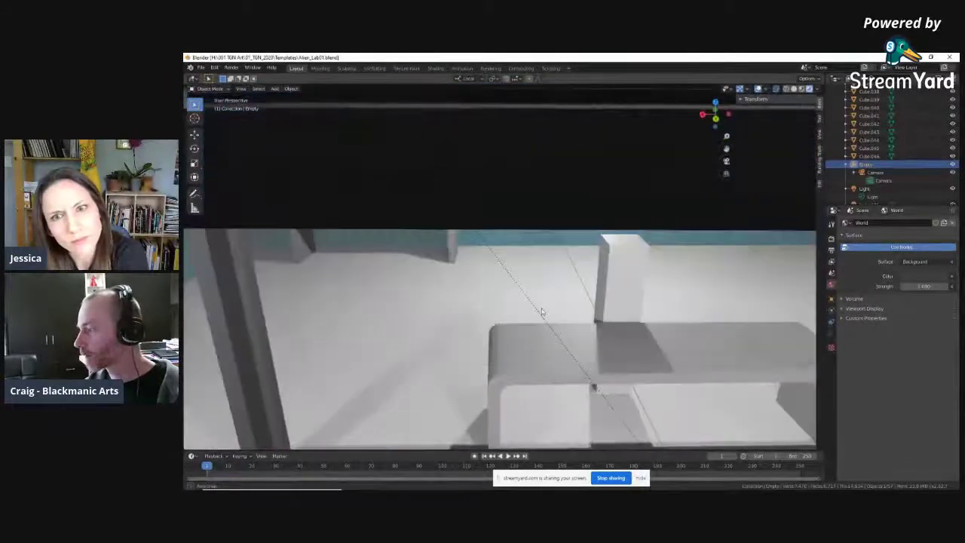
scroll(542, 311, down, 10)
scroll(541, 320, down, 10)
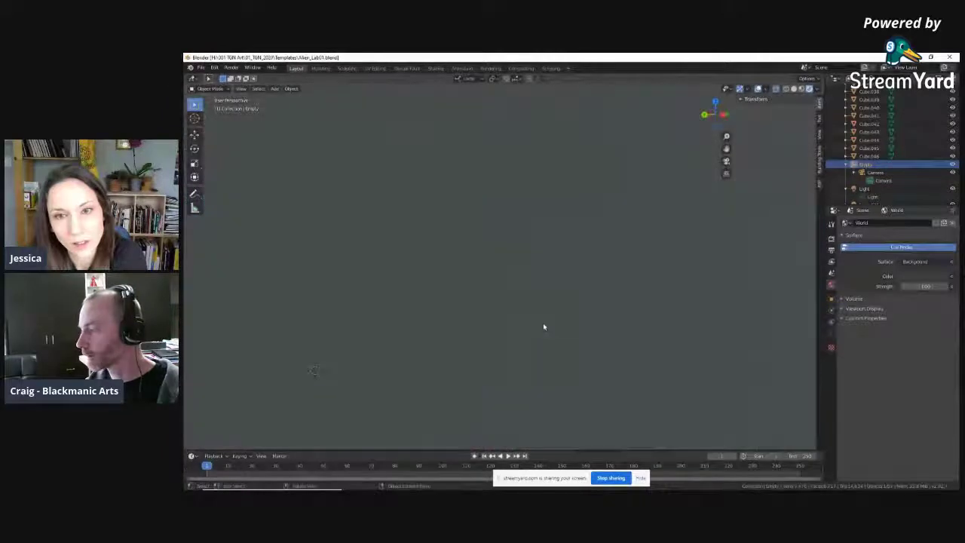
scroll(544, 327, up, 10)
drag(535, 339, 480, 351)
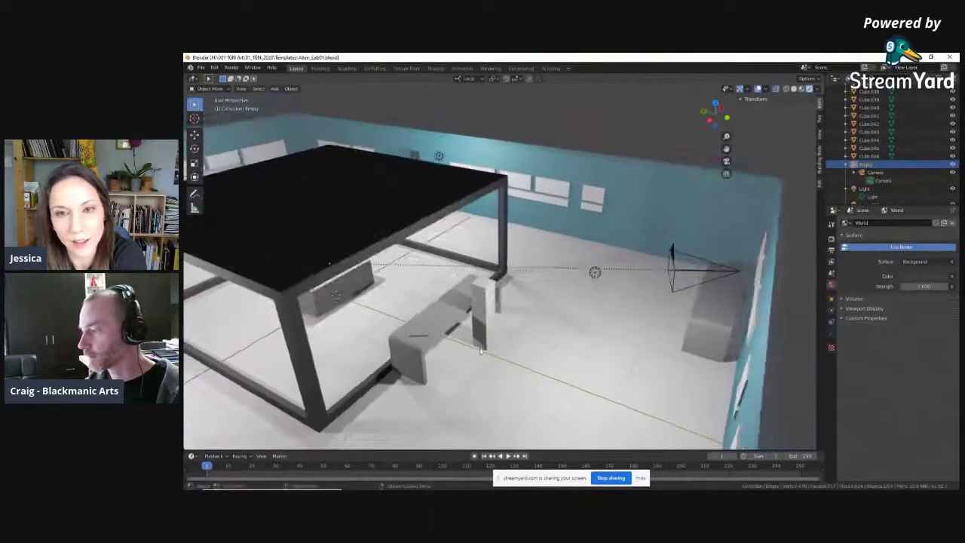
scroll(463, 351, down, 3)
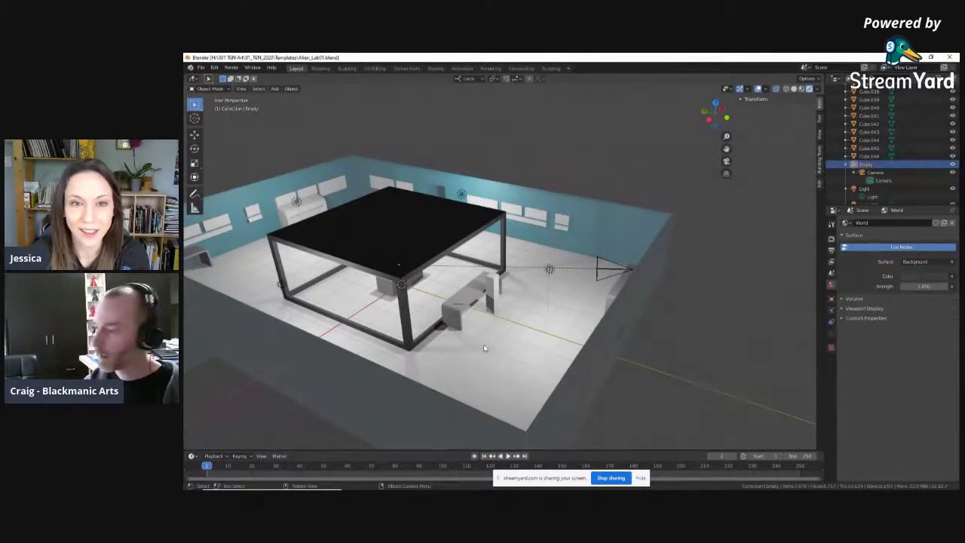
scroll(487, 348, up, 6)
drag(508, 351, 494, 354)
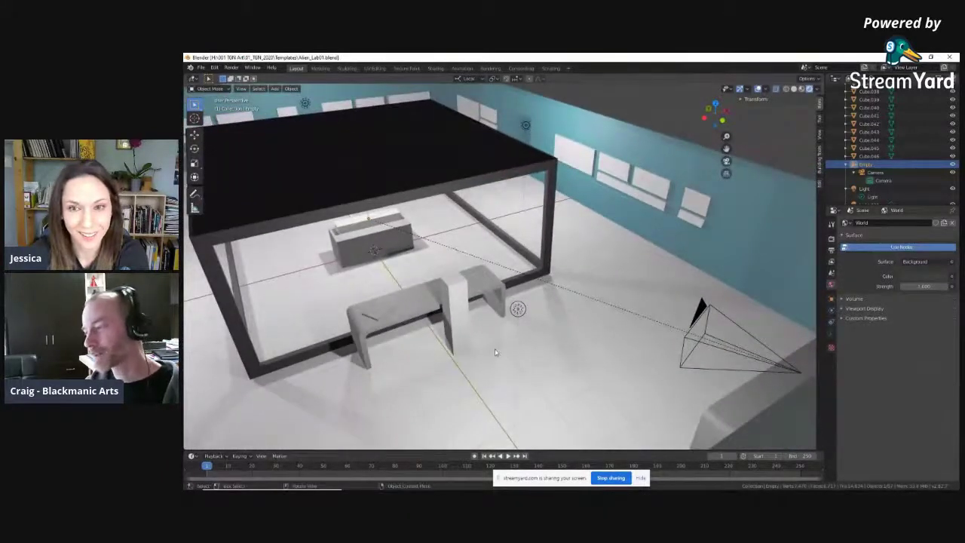
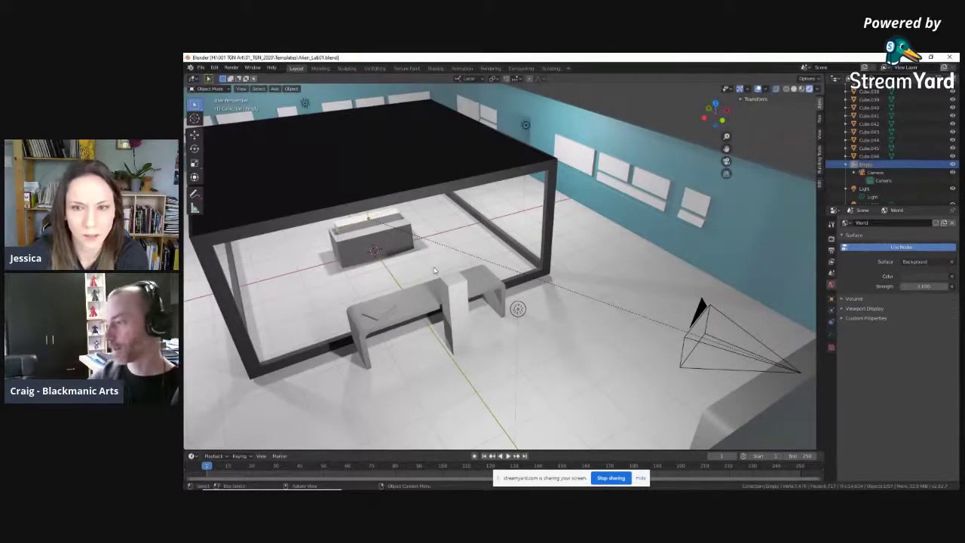
Try moving the tall pillar beside the curved bench along the Y axis.
click(459, 298)
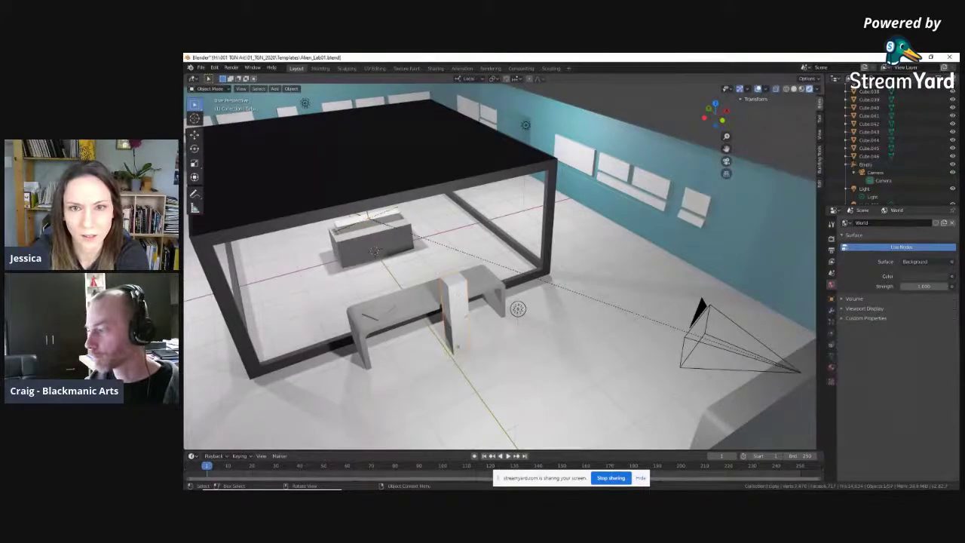
scroll(451, 352, up, 3)
drag(441, 360, 383, 346)
click(424, 255)
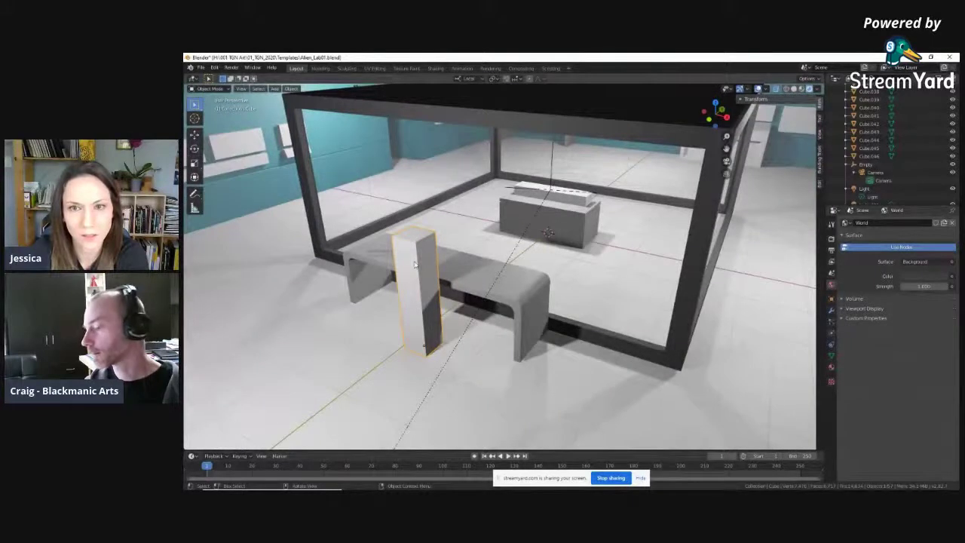
key(g)
key(y)
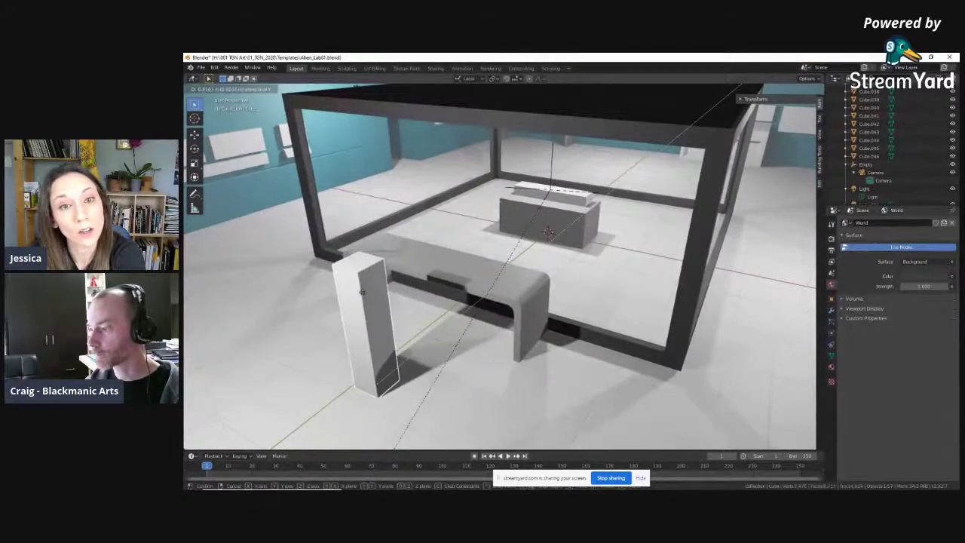
right_click(453, 341)
Render a still image of the lab through the scene camera and inspect the whole picture.
scroll(568, 318, down, 5)
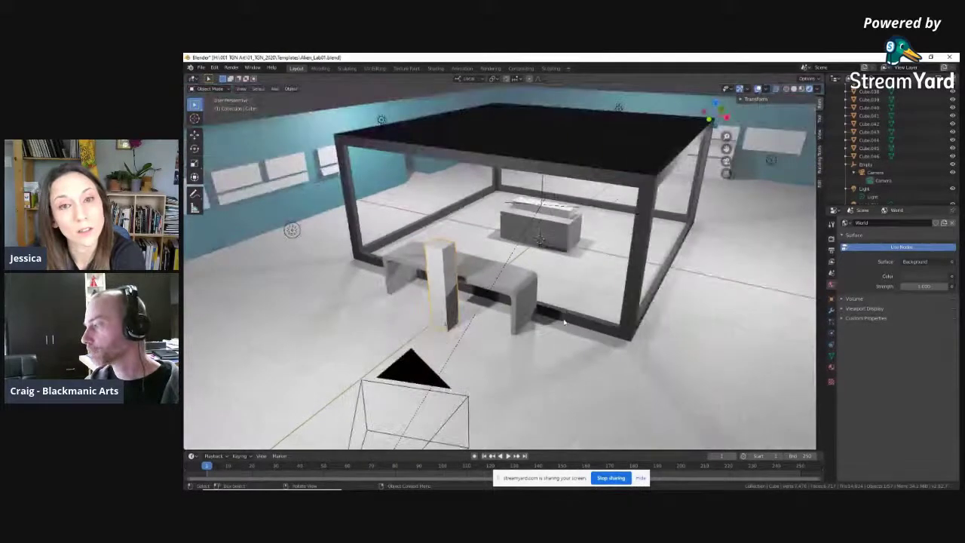
mouse_move(561, 327)
mouse_down()
mouse_move(564, 335)
mouse_move(554, 328)
mouse_up()
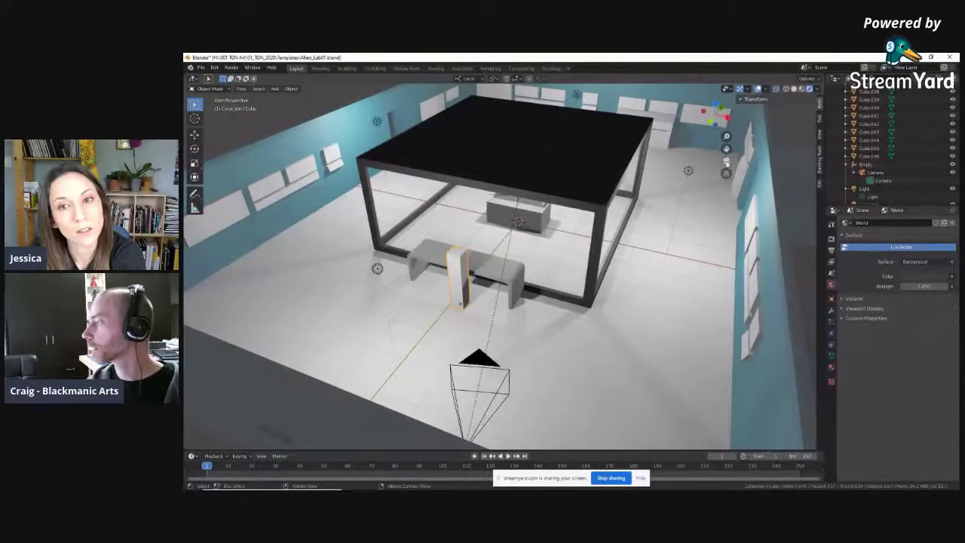
click(726, 160)
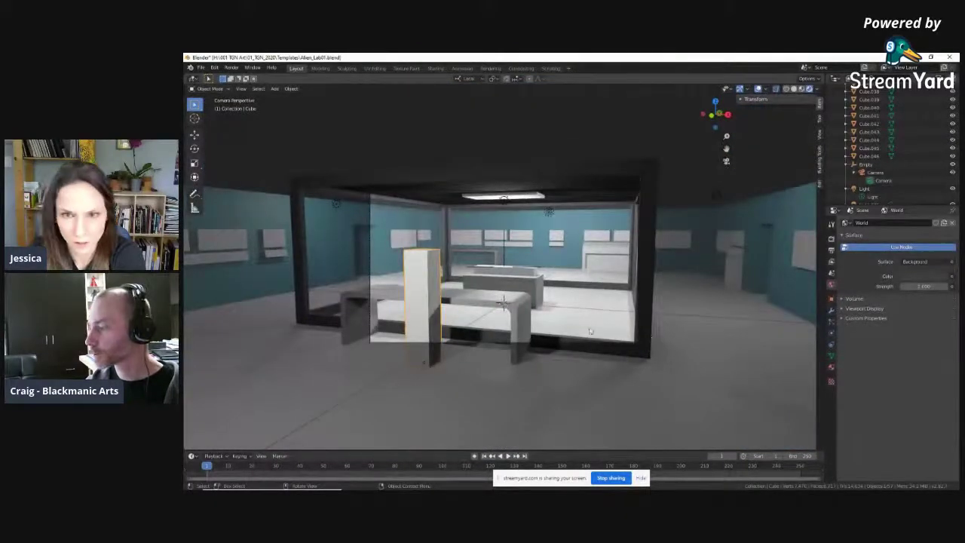
scroll(591, 334, up, 3)
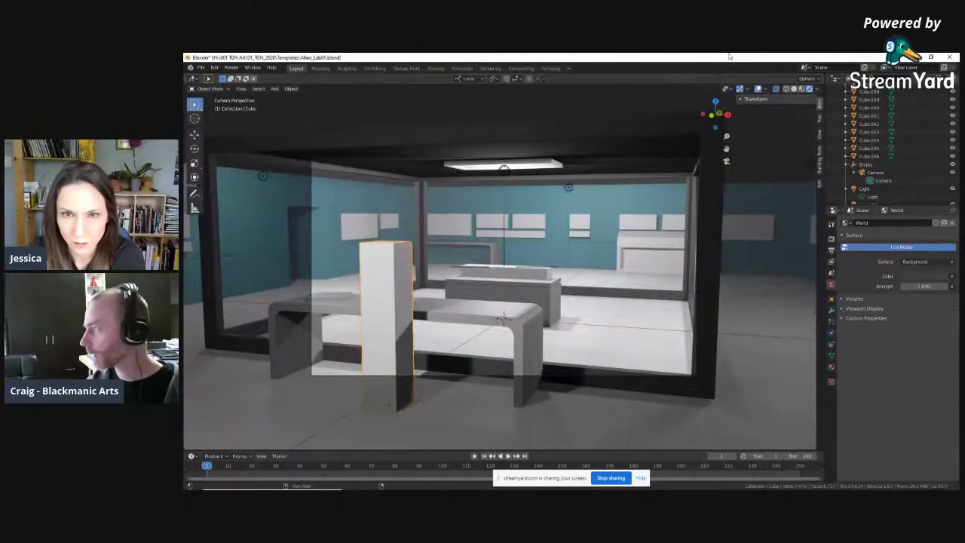
click(231, 67)
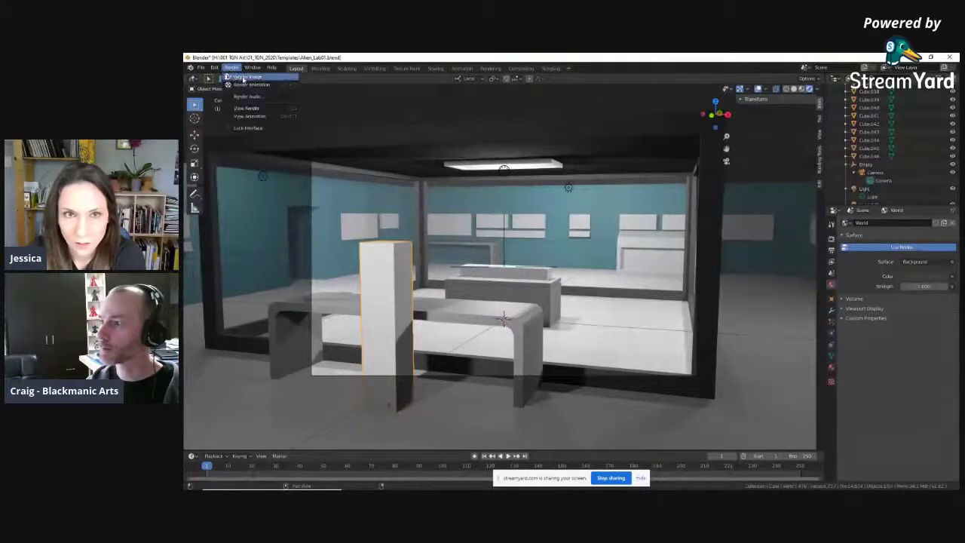
click(239, 78)
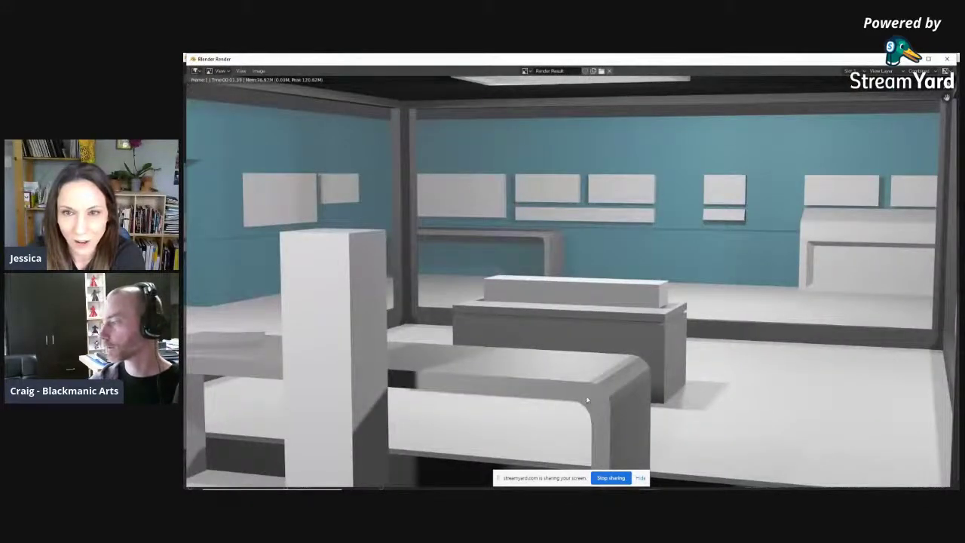
scroll(587, 401, down, 2)
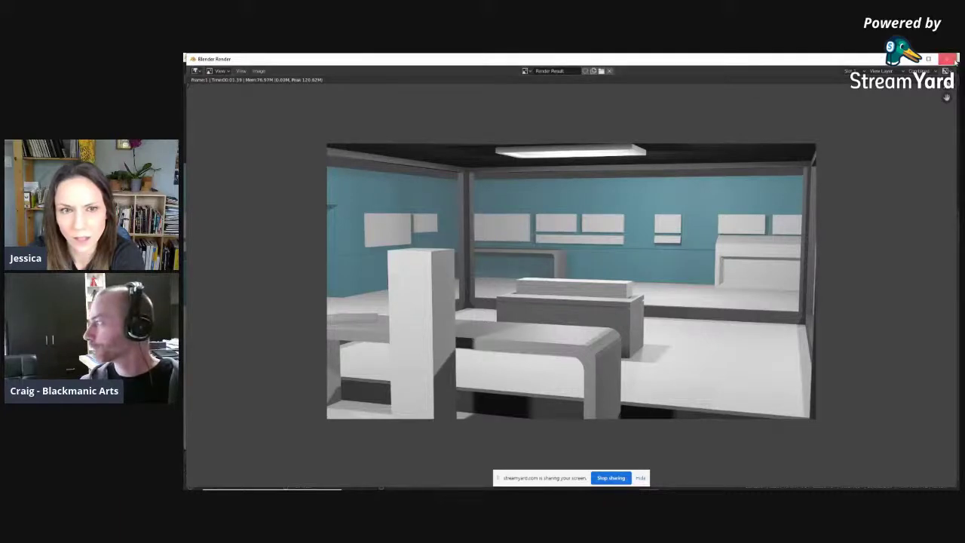
click(947, 58)
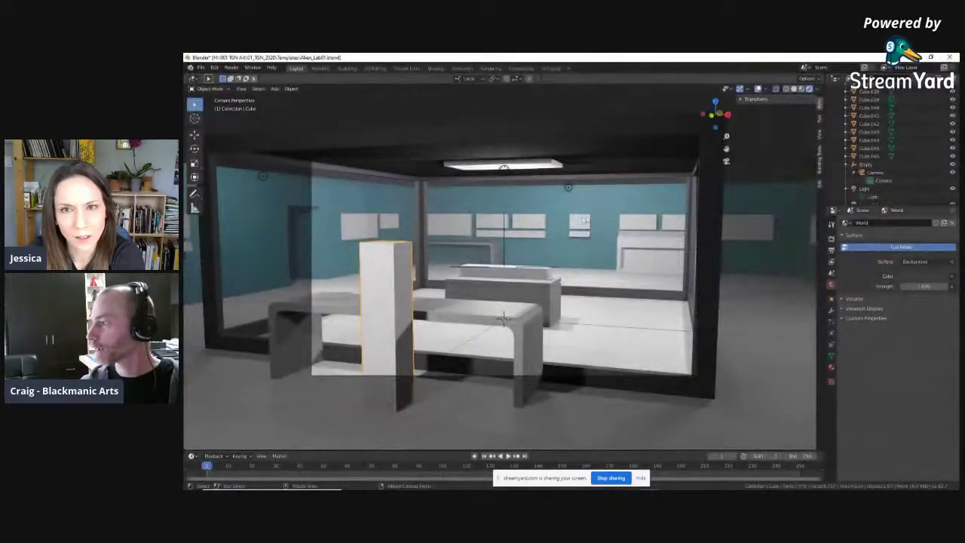
Examine the lab from outside and from inside the enclosure, including its ceiling light and the camera's placement.
scroll(582, 231, down, 3)
drag(582, 230, 577, 268)
scroll(575, 266, down, 7)
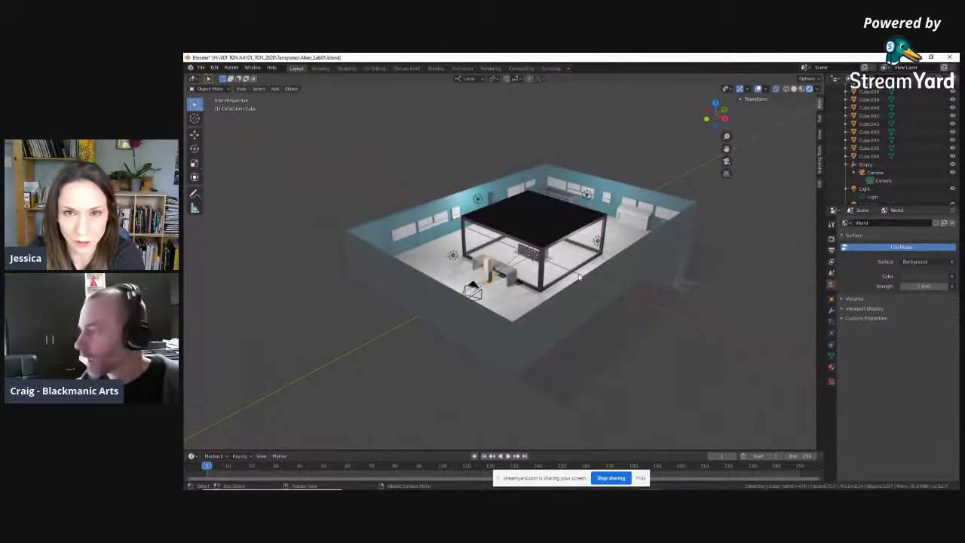
scroll(574, 268, up, 4)
scroll(561, 283, up, 1)
drag(561, 284, 575, 254)
scroll(593, 292, up, 5)
scroll(593, 292, up, 1)
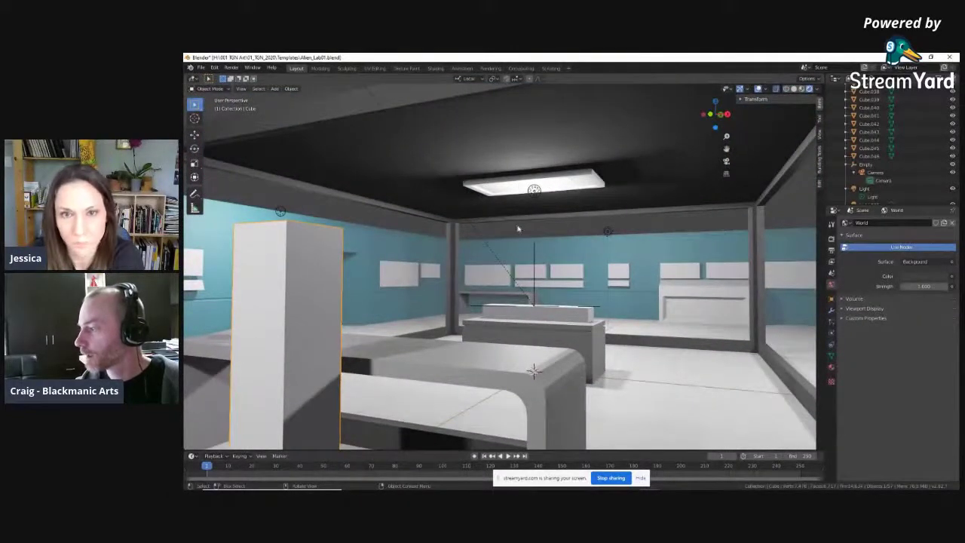
scroll(517, 223, down, 4)
drag(517, 221, 503, 268)
scroll(502, 268, down, 8)
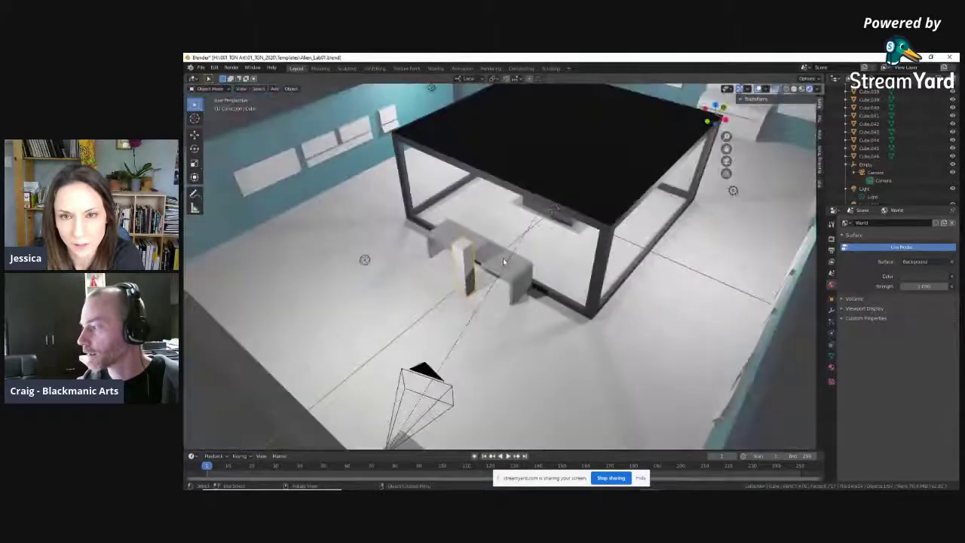
scroll(539, 257, up, 5)
scroll(540, 257, down, 2)
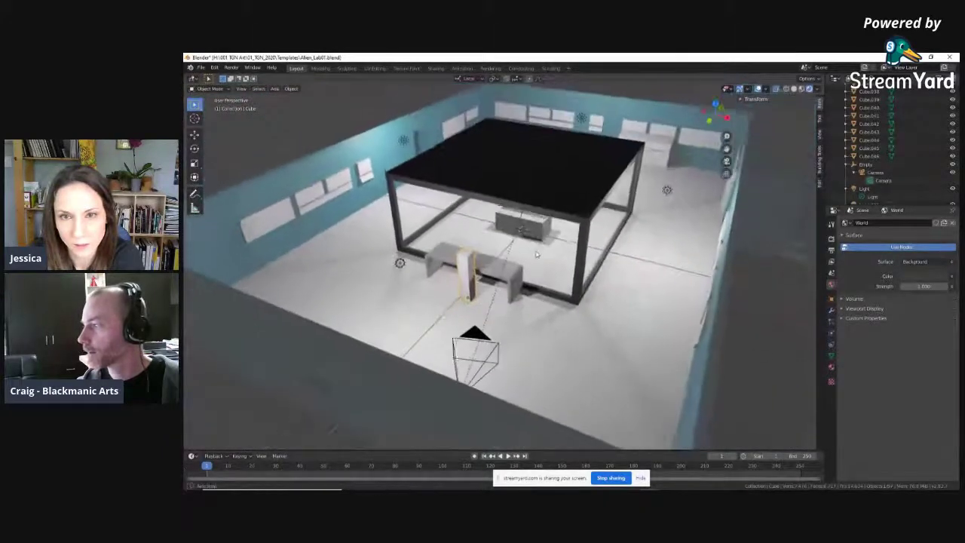
Select the light on the far side of the framed enclosure and examine its placement in the room.
click(670, 192)
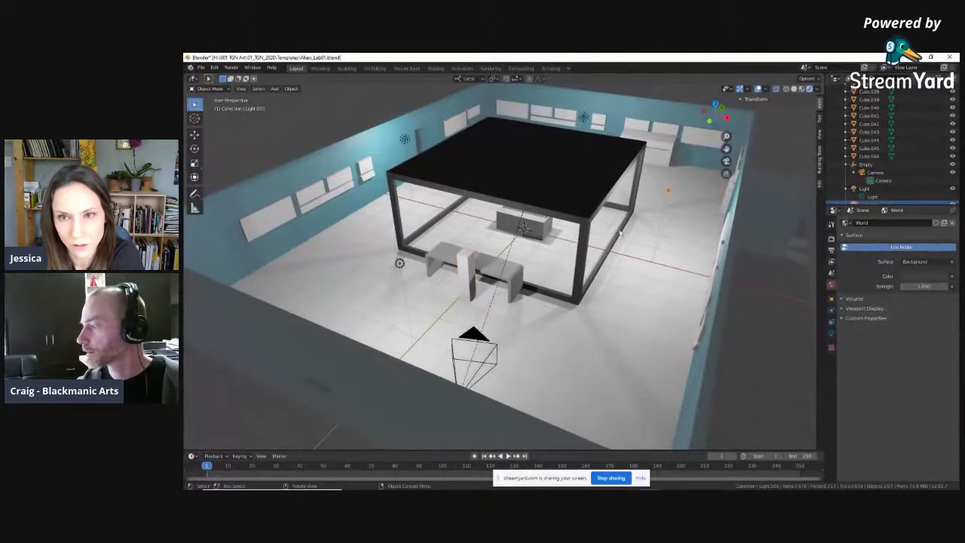
scroll(682, 202, up, 4)
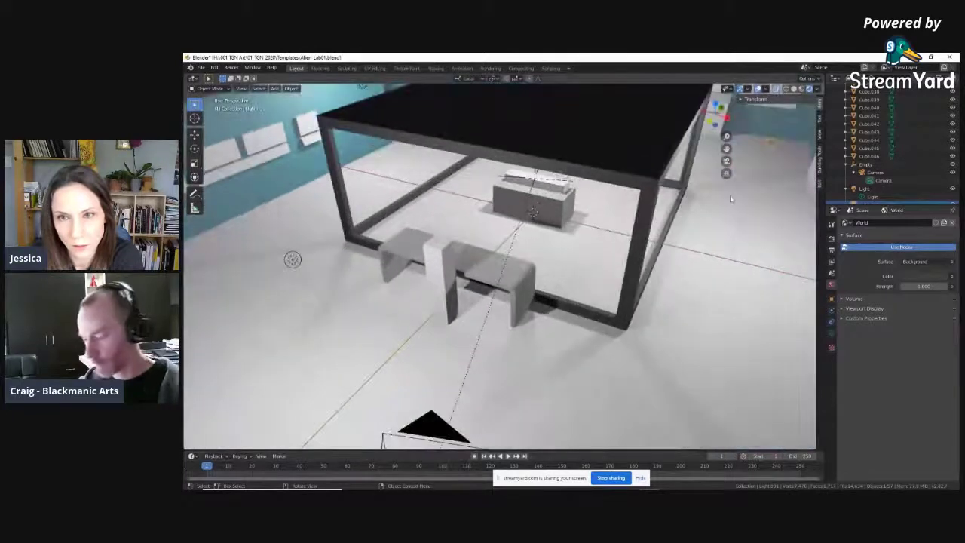
drag(739, 202, 564, 166)
scroll(564, 166, up, 4)
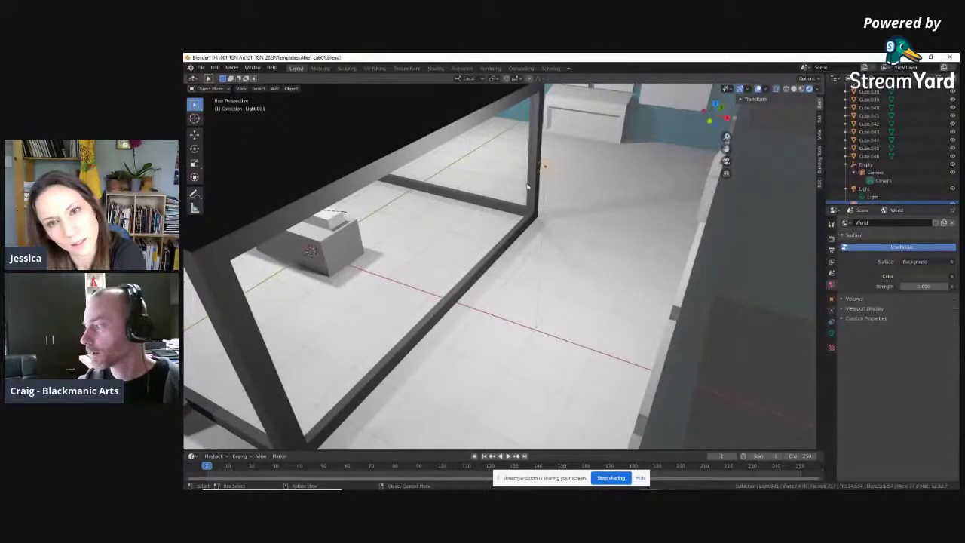
scroll(528, 183, down, 5)
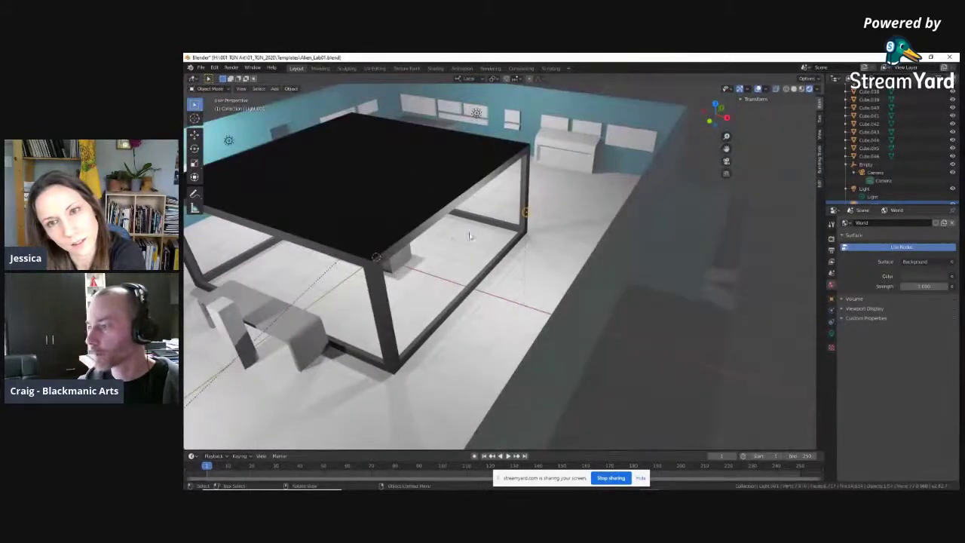
scroll(445, 243, up, 3)
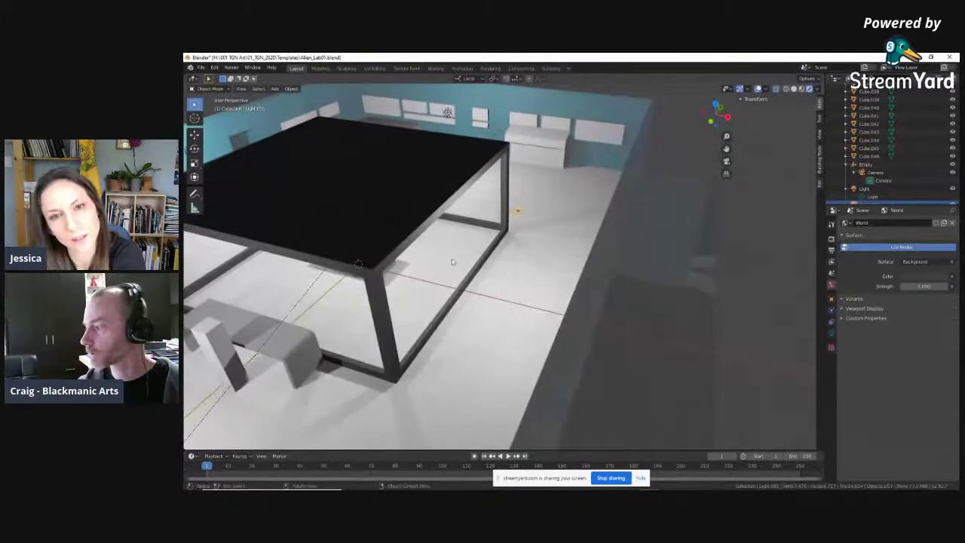
scroll(423, 260, down, 5)
scroll(405, 258, up, 2)
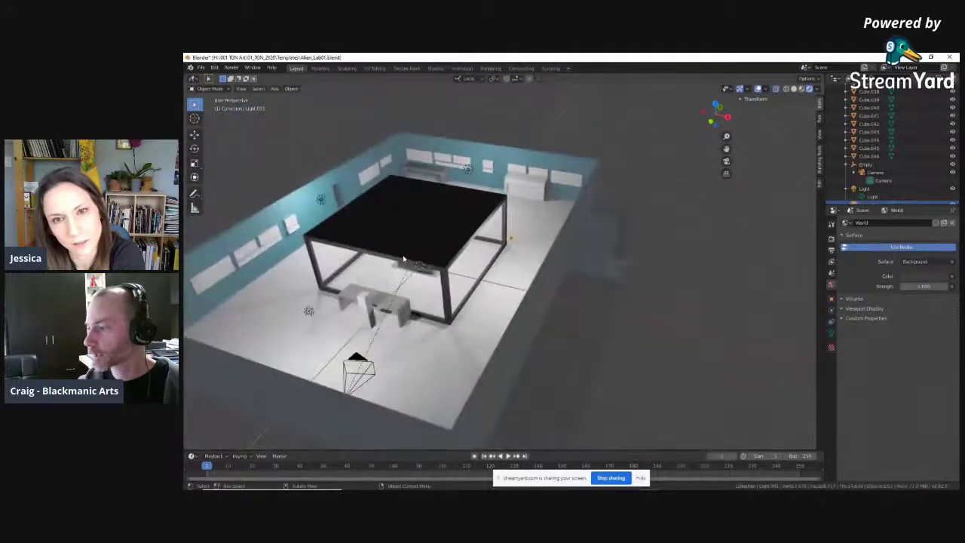
Examine the light's placement beside the framed enclosure and the overall room layout from several angles.
scroll(402, 259, up, 4)
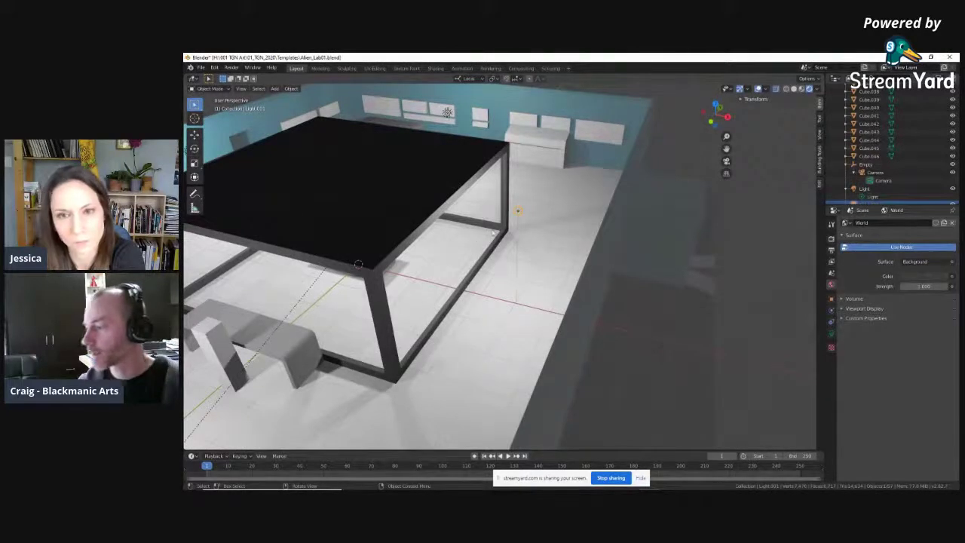
drag(419, 286, 375, 295)
scroll(425, 279, down, 3)
scroll(375, 295, up, 5)
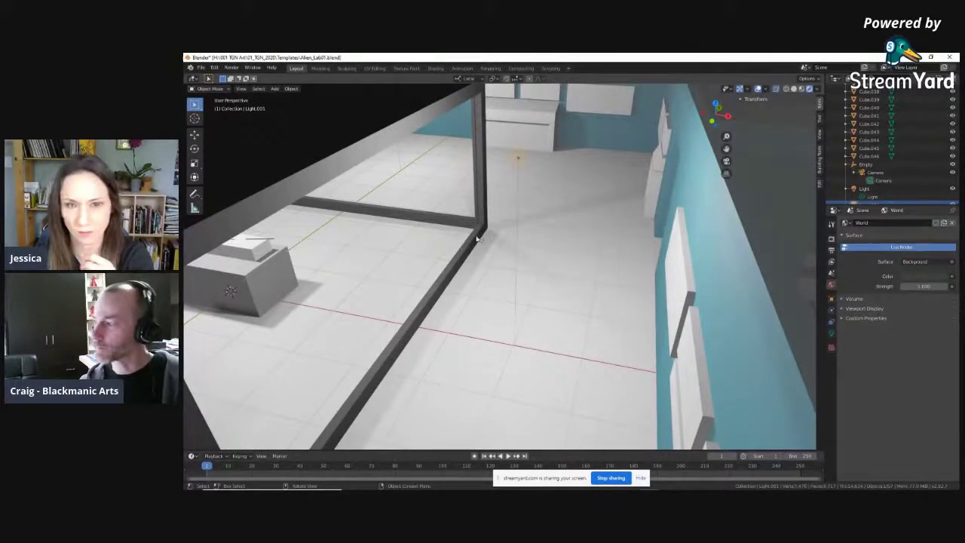
scroll(461, 247, down, 4)
drag(451, 253, 553, 189)
scroll(578, 222, down, 1)
drag(579, 223, 618, 231)
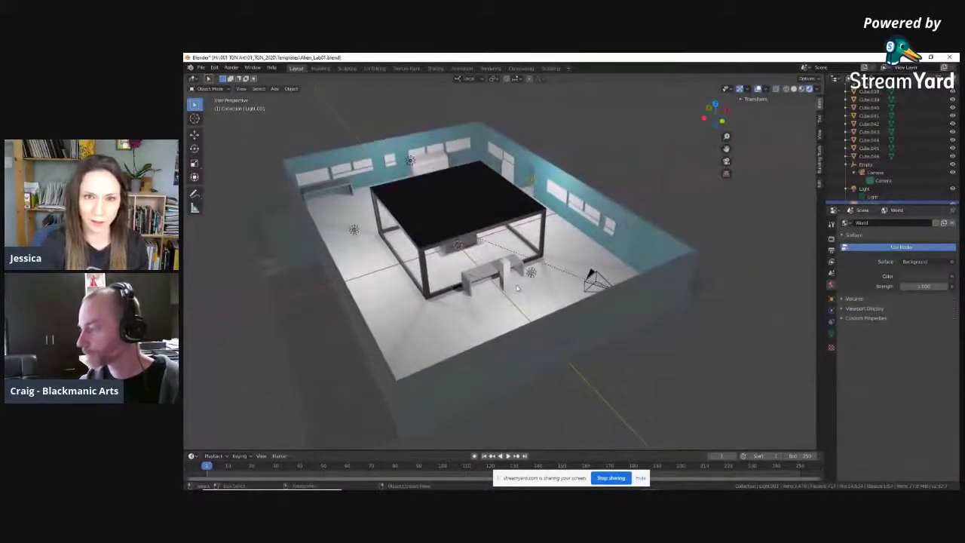
Close the Alien_Lab01 scene without saving the changes.
scroll(517, 285, up, 1)
scroll(518, 284, down, 2)
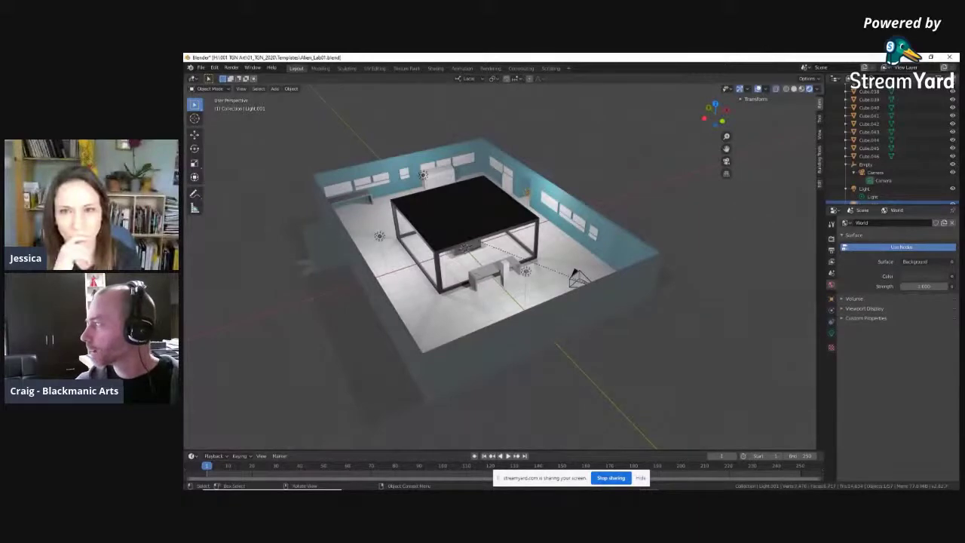
click(949, 57)
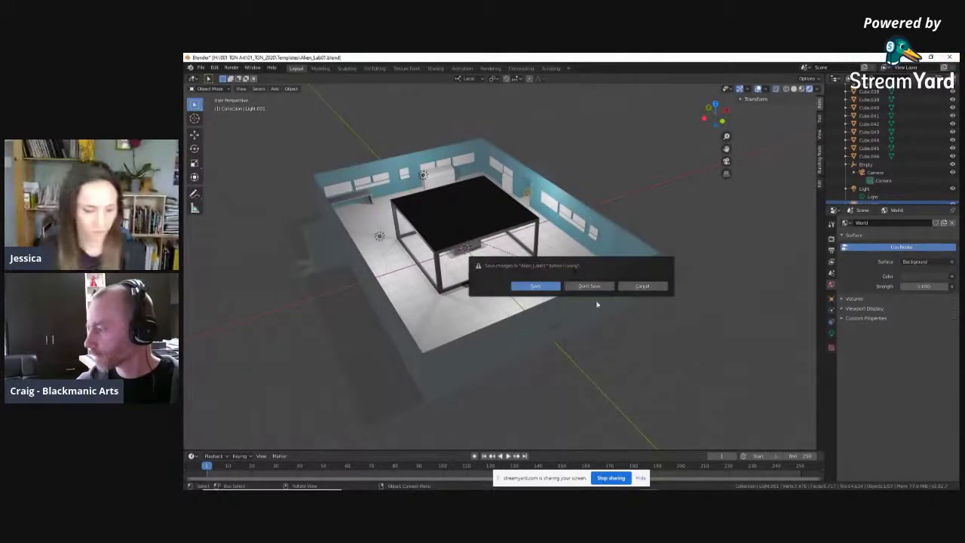
click(590, 285)
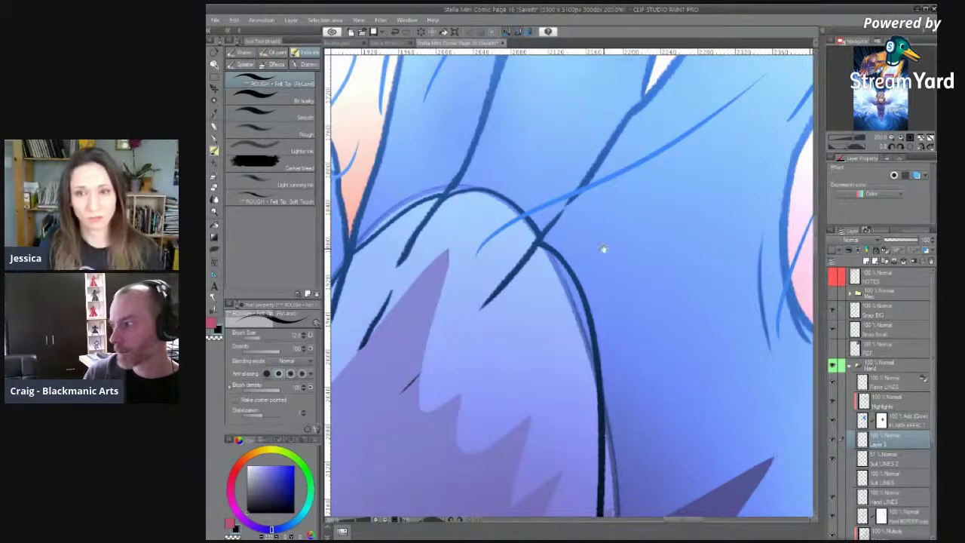
In Clip Studio Paint, examine the flaming hand's line art close up, zoomed out and in a mirrored view.
drag(604, 250, 603, 258)
key(ctrl+space)
scroll(567, 265, down, 3)
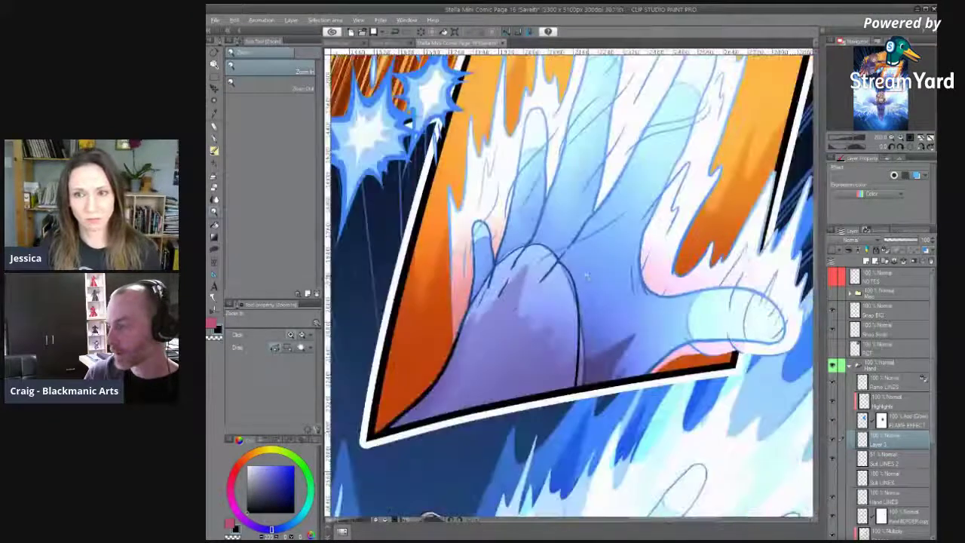
drag(558, 264, 551, 261)
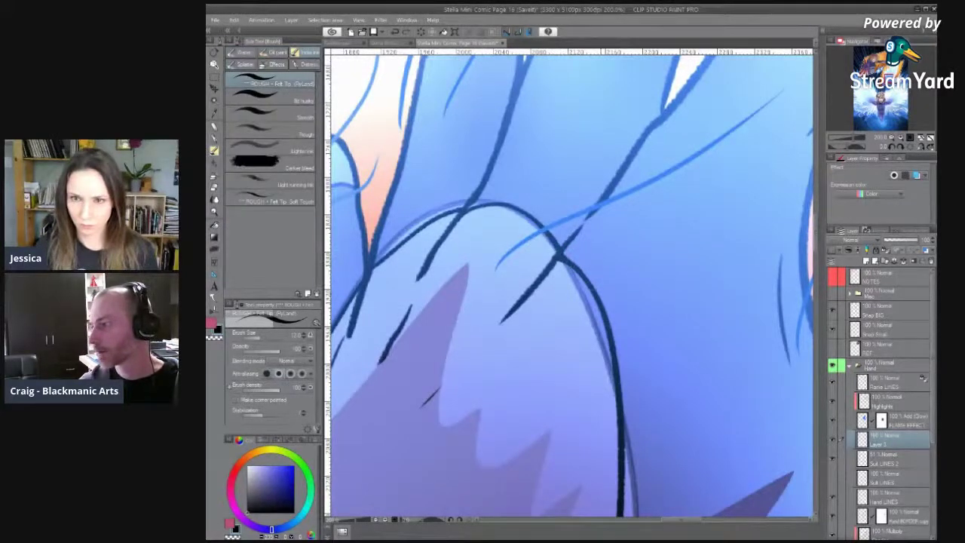
click(922, 147)
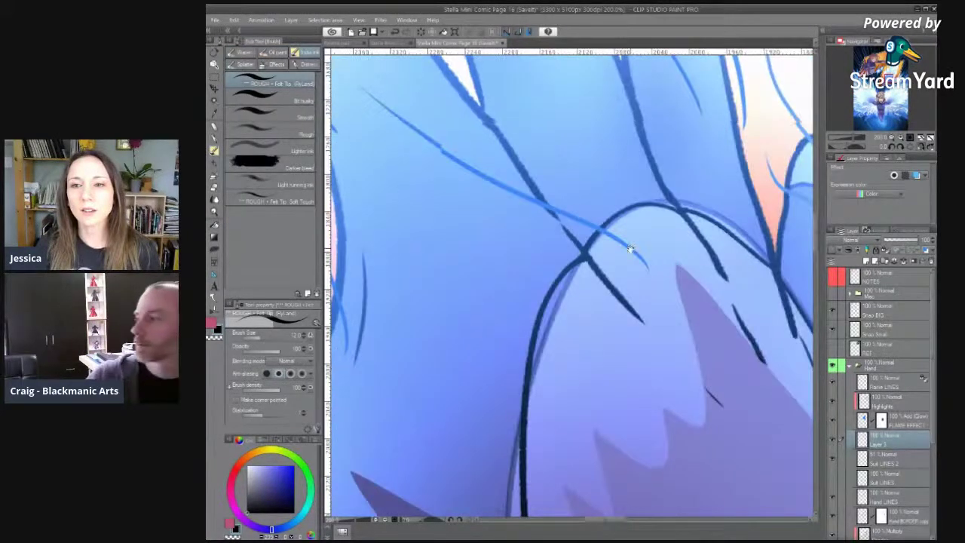
drag(633, 253, 655, 192)
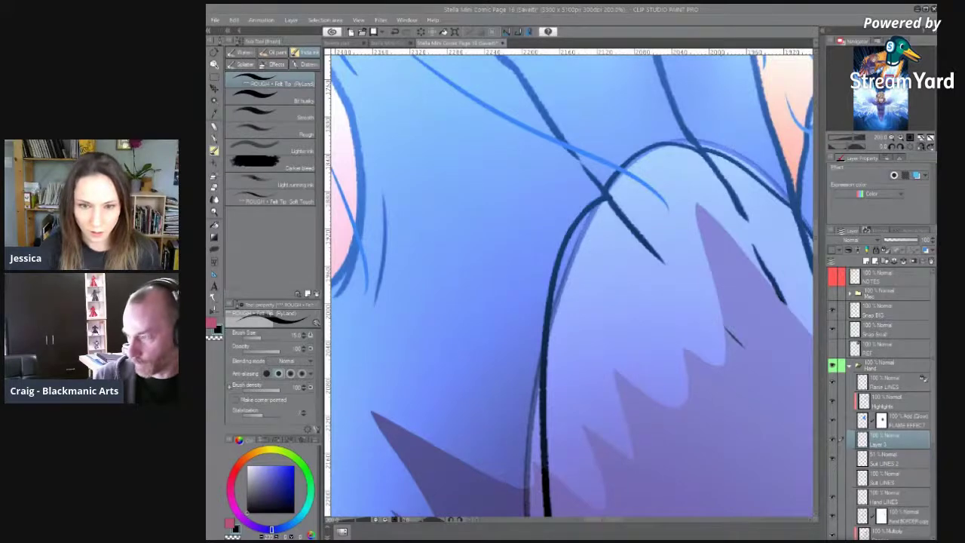
mouse_move(588, 258)
mouse_down()
mouse_move(603, 239)
mouse_move(591, 220)
mouse_up()
key(ctrl+space)
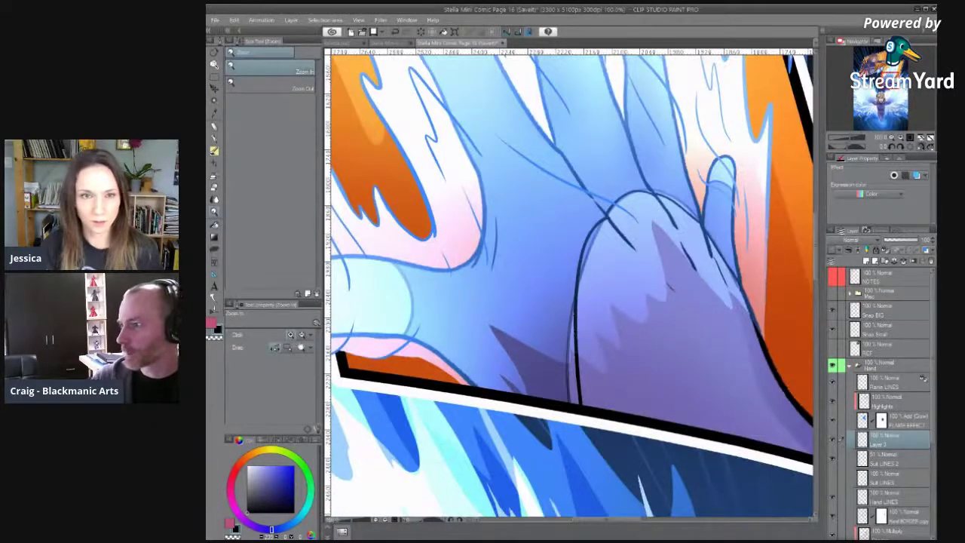
mouse_move(937, 272)
mouse_down()
mouse_move(846, 272)
mouse_move(962, 271)
mouse_move(933, 271)
mouse_up()
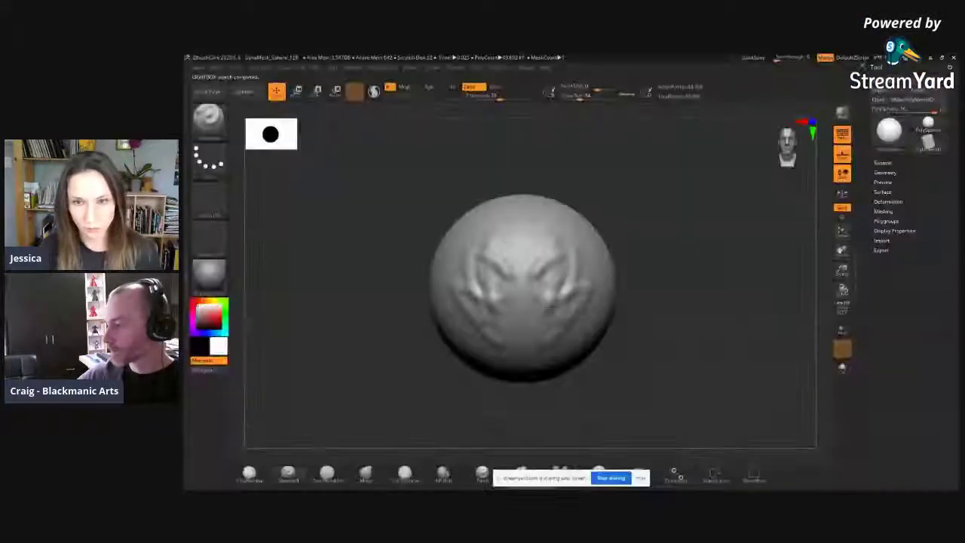
In ZBrushCore, sculpt mirrored ridges on the sphere with the Standard brush and pull its surface outward with the Move brush at draw size 415.
mouse_move(552, 308)
mouse_down()
mouse_move(545, 276)
mouse_move(579, 270)
mouse_move(532, 258)
mouse_move(570, 277)
mouse_up()
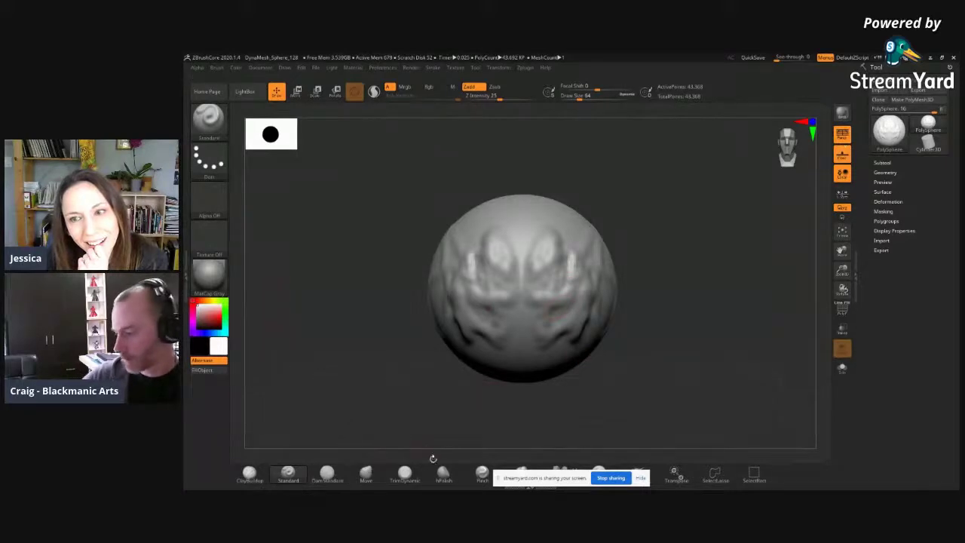
click(368, 473)
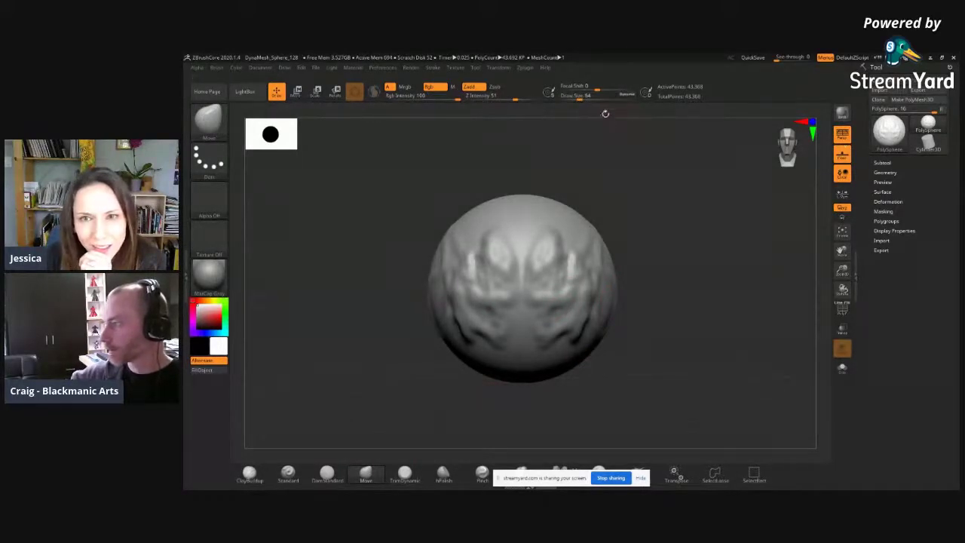
drag(581, 98, 607, 99)
drag(594, 299, 677, 333)
mouse_move(728, 213)
mouse_down()
mouse_move(637, 247)
mouse_move(662, 244)
mouse_up()
drag(541, 273, 430, 349)
drag(693, 372, 671, 265)
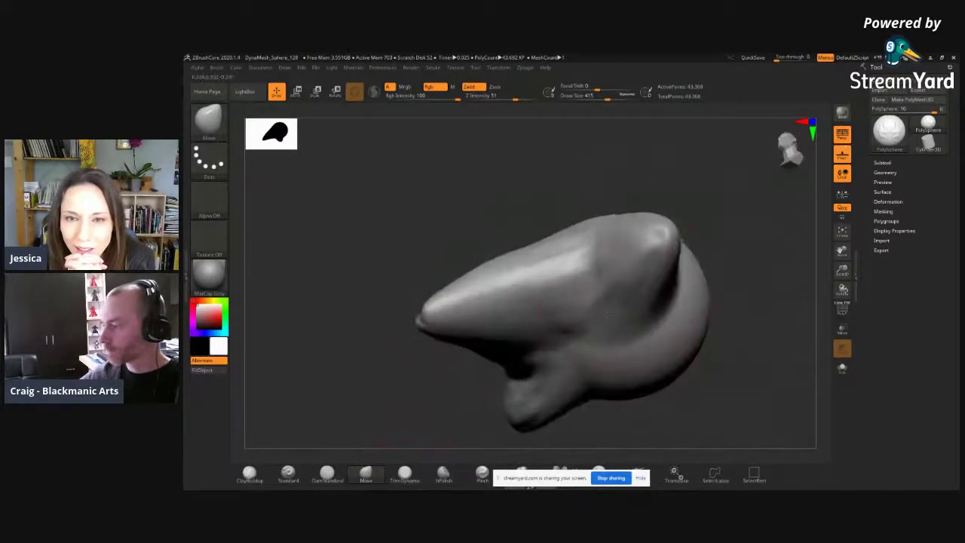
Reshape the pulled sphere further with the Move brush and inspect the form from the front and side.
drag(556, 329, 590, 390)
mouse_move(712, 190)
mouse_down()
mouse_move(663, 275)
mouse_move(699, 279)
mouse_up()
drag(655, 323, 658, 319)
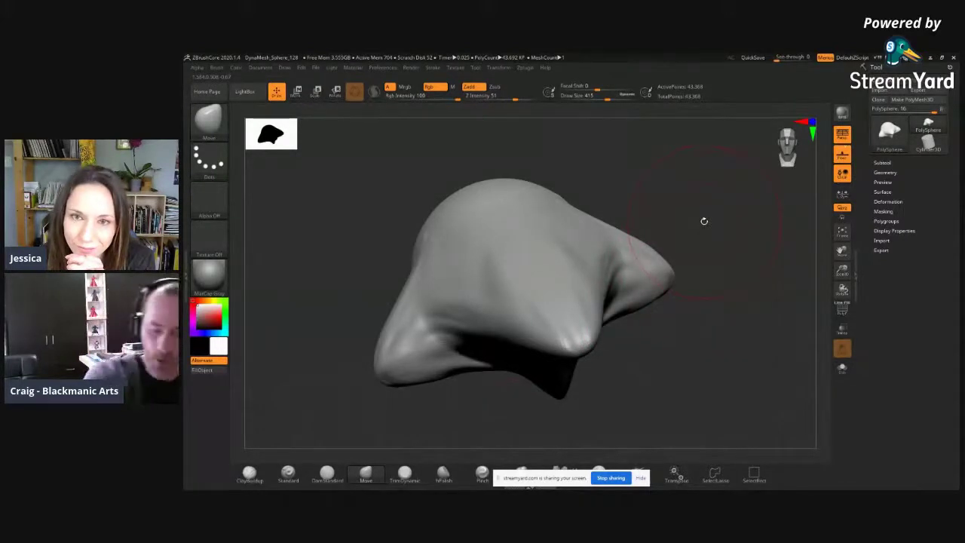
mouse_move(730, 209)
mouse_down()
mouse_move(654, 239)
mouse_move(663, 233)
mouse_up()
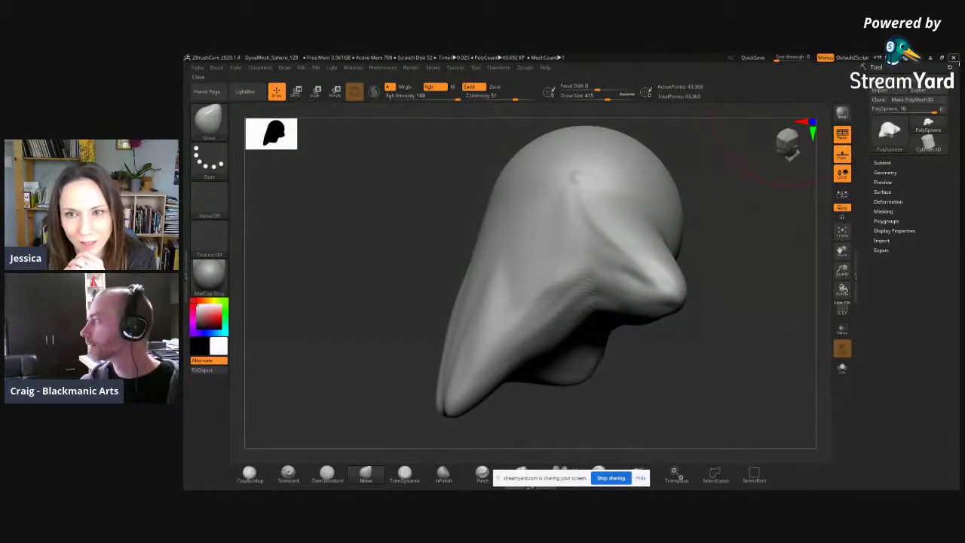
Close ZBrushCore without saving the sculpted project.
click(954, 58)
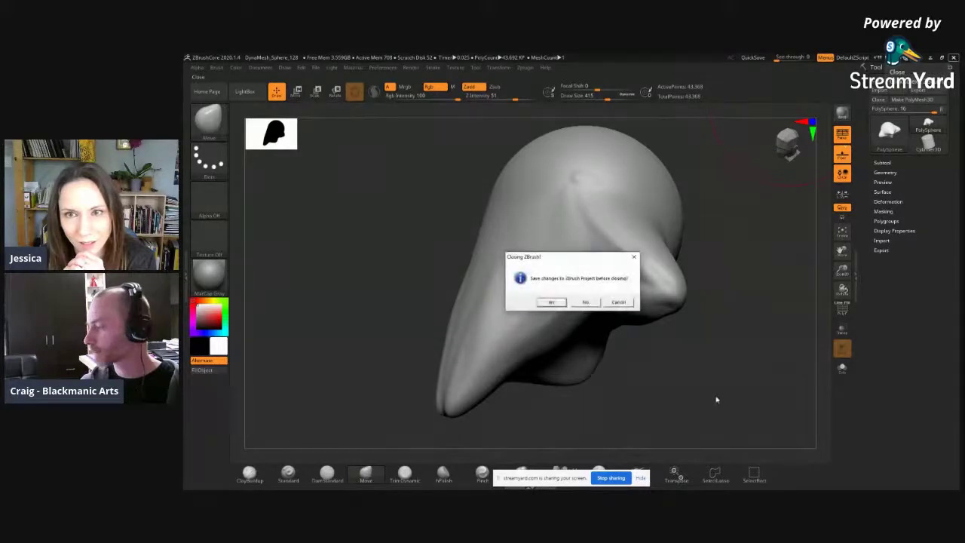
click(585, 302)
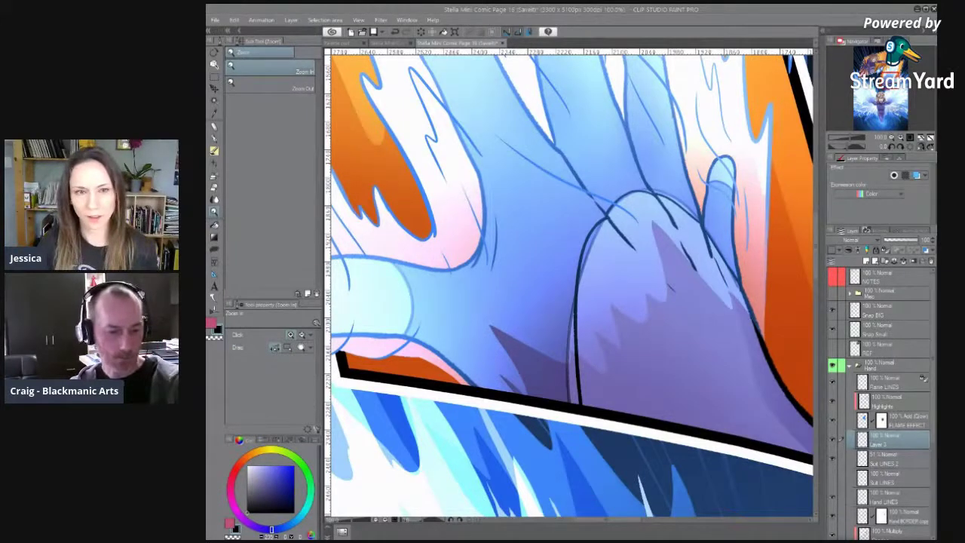
In Clip Studio Paint, use the Hard eraser on the Suit LINES layer around the sleeve's end at the panel's lower border.
scroll(569, 316, down, 3)
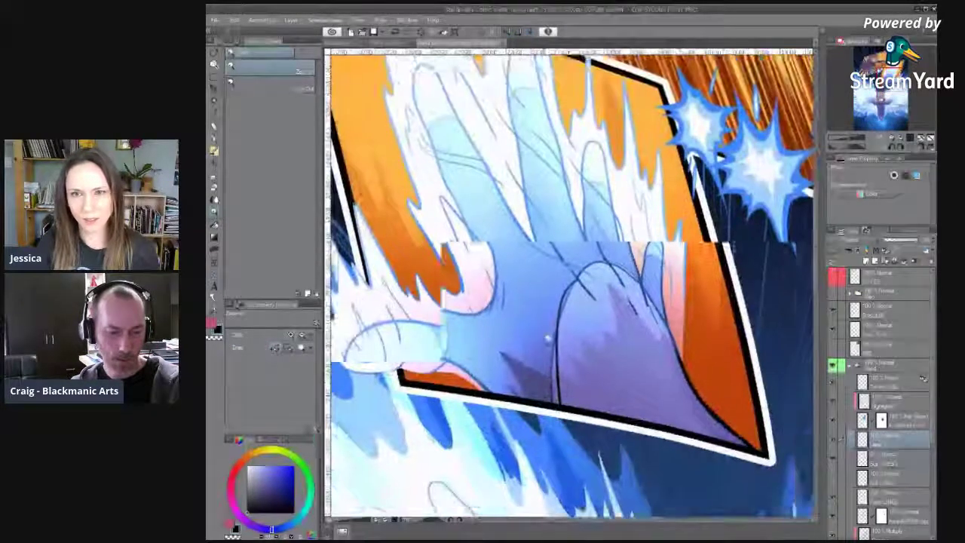
click(922, 148)
mouse_move(643, 151)
mouse_down()
mouse_move(600, 233)
mouse_move(630, 138)
mouse_up()
drag(552, 392, 555, 322)
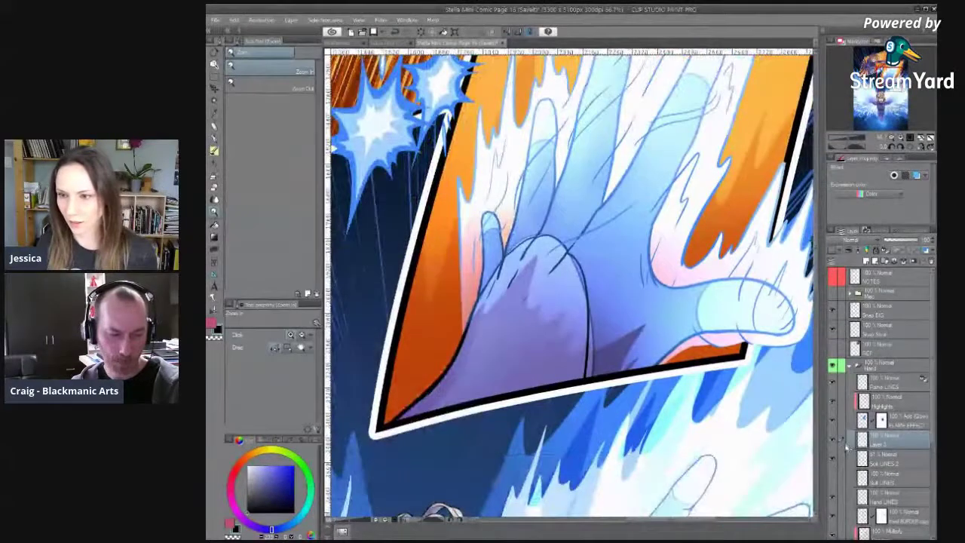
click(897, 457)
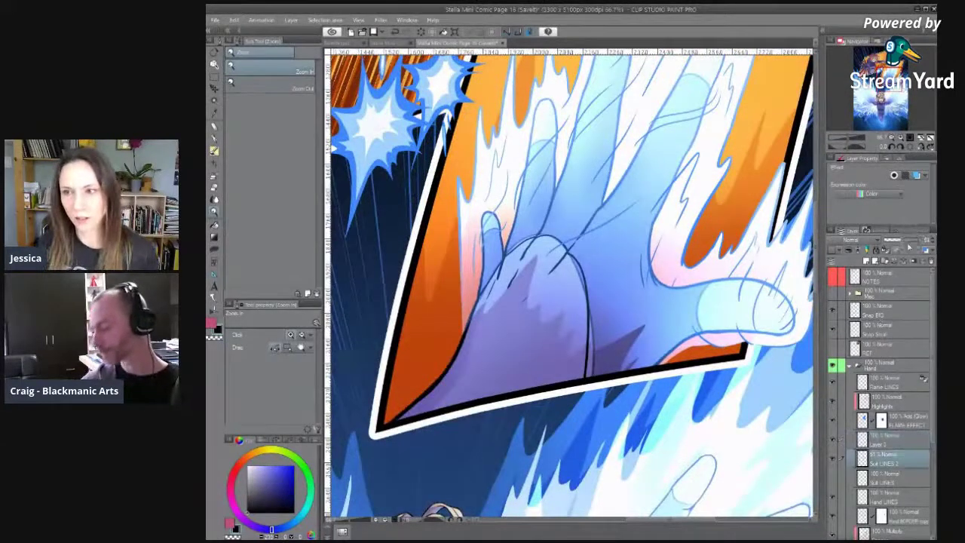
click(840, 477)
key(b)
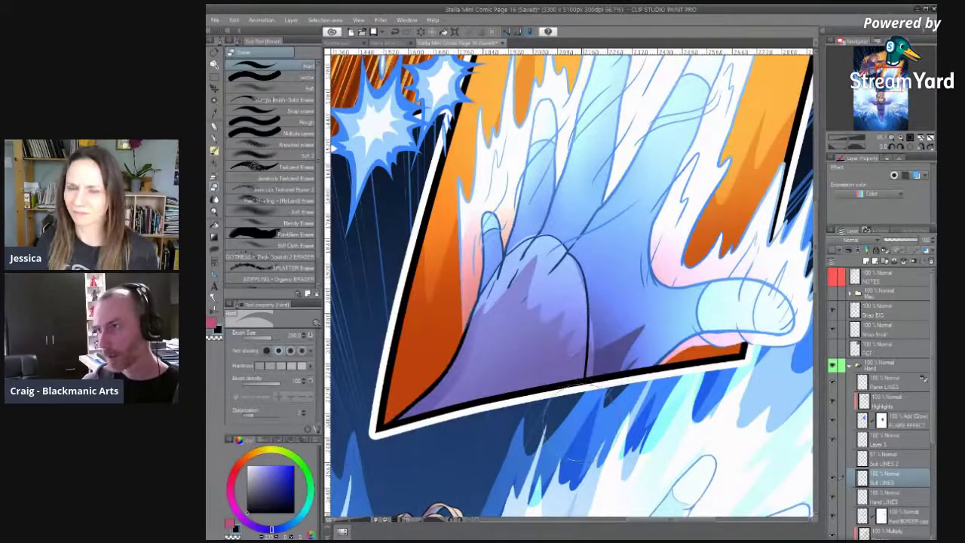
drag(577, 385, 577, 467)
On the layer above Suit LINES 2, draw a contour line along the middle finger's outer edge with the ROUGH Felt Tip brush.
key(slash)
click(902, 148)
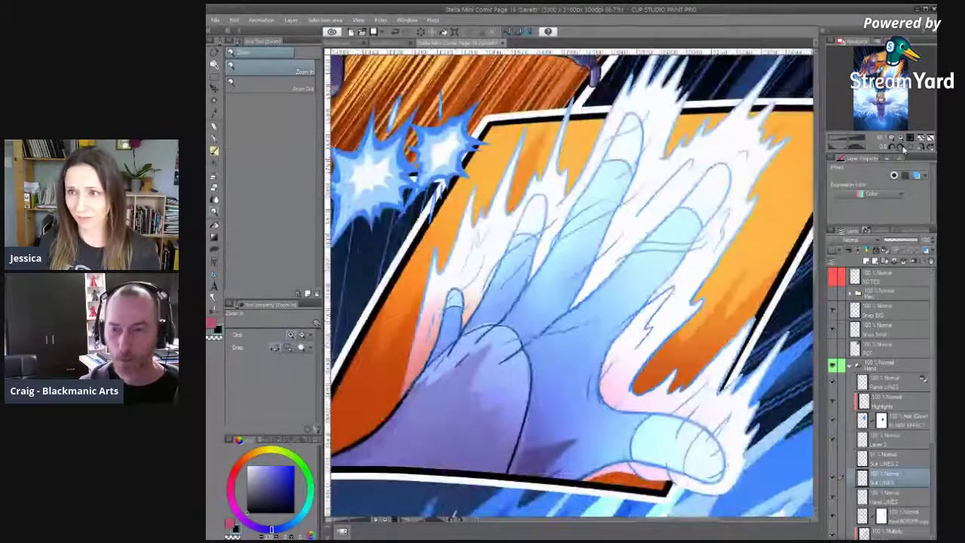
click(901, 148)
click(921, 147)
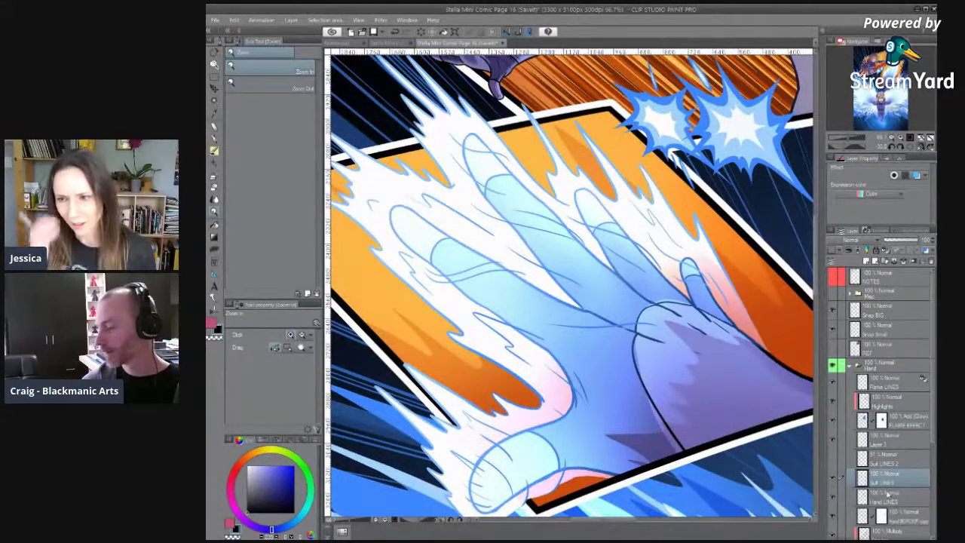
click(891, 443)
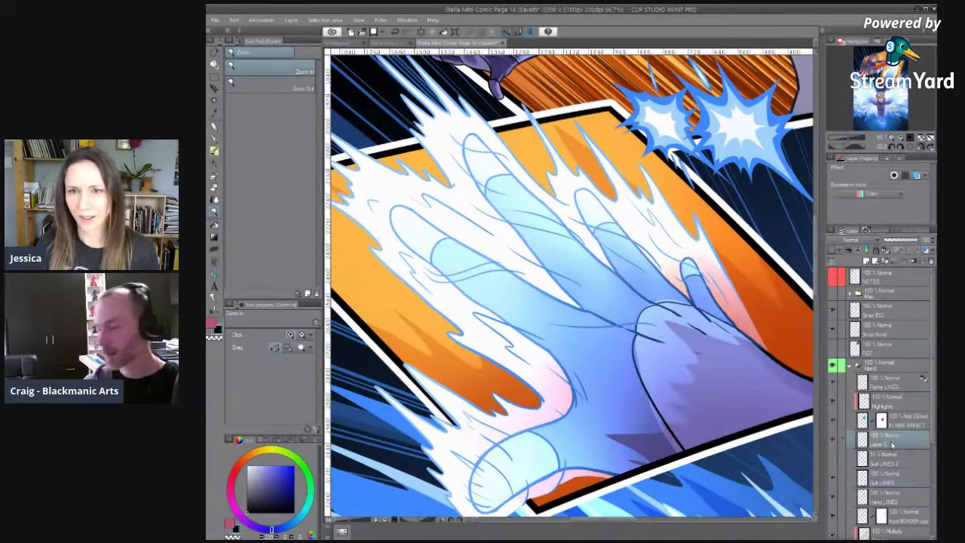
drag(716, 353, 724, 414)
key(b)
drag(472, 196, 513, 275)
key(ctrl+z)
drag(472, 197, 521, 274)
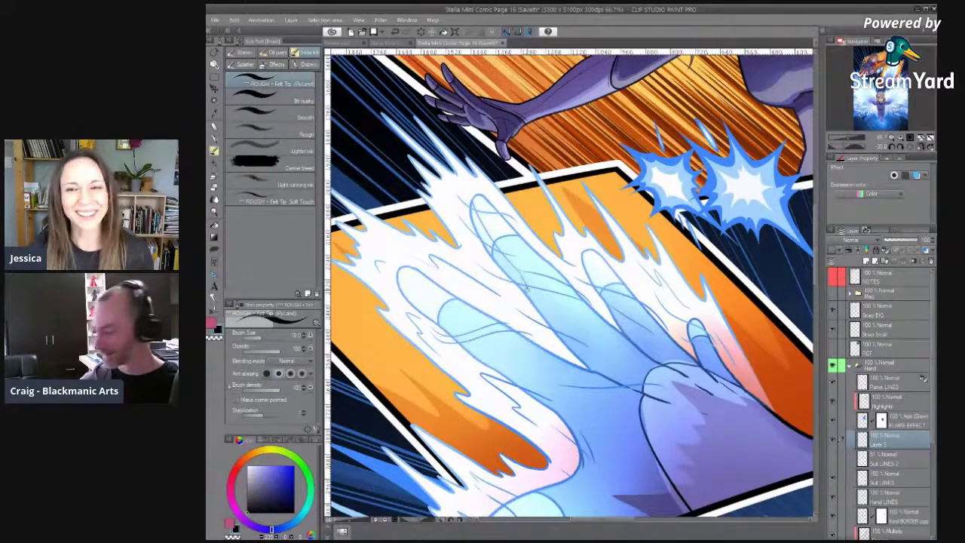
Reduce the brush size to 10 and draw a contour line along the upper edge of the ring finger.
key(bracketleft)
mouse_move(524, 282)
mouse_down()
mouse_move(538, 299)
mouse_move(470, 224)
mouse_up()
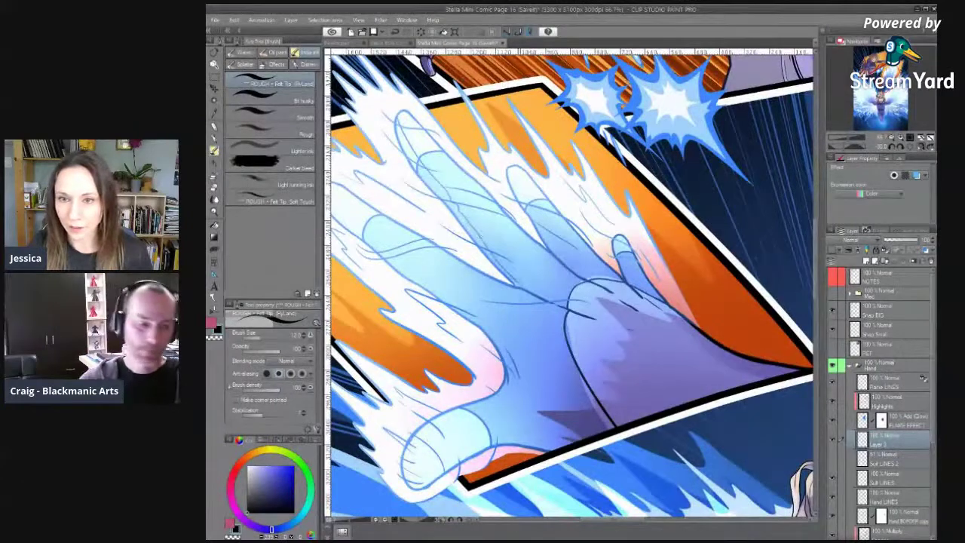
drag(511, 165, 494, 217)
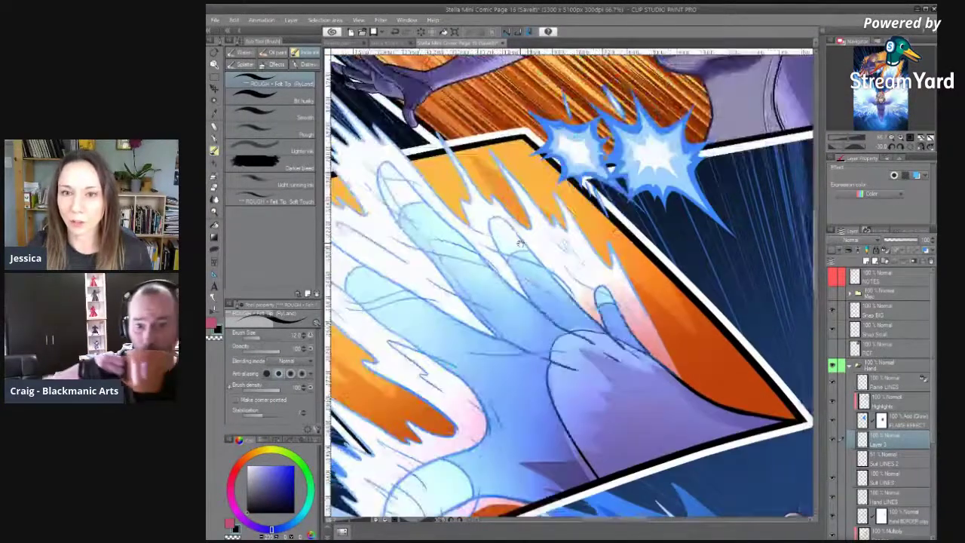
key([)
drag(494, 217, 508, 252)
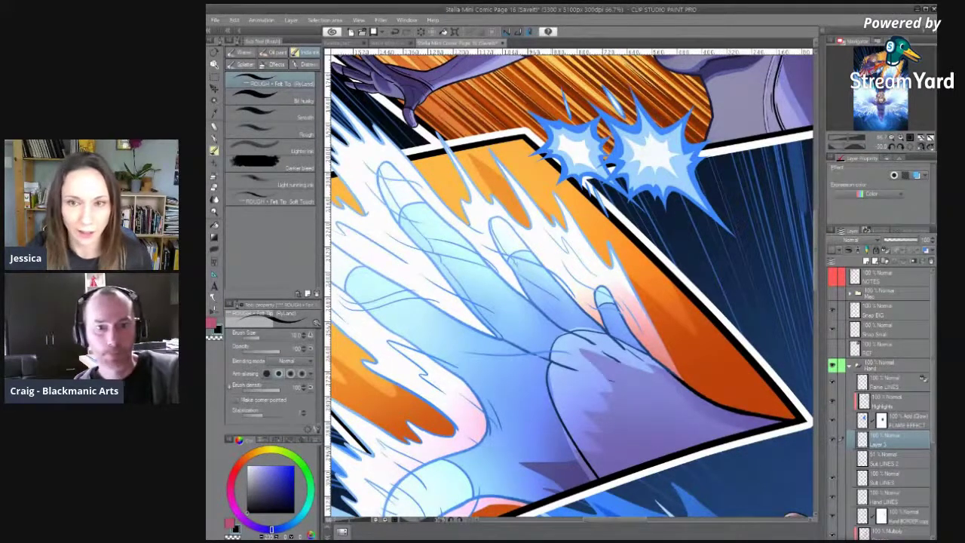
drag(559, 319, 521, 222)
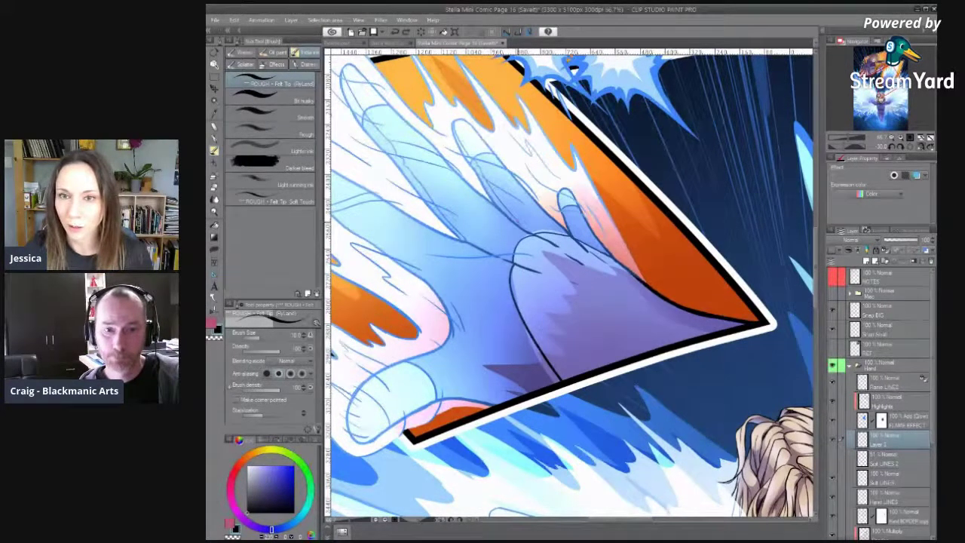
Draw a contour line along the little finger's inner edge down toward its base.
drag(522, 269, 505, 240)
key(ctrl+space)
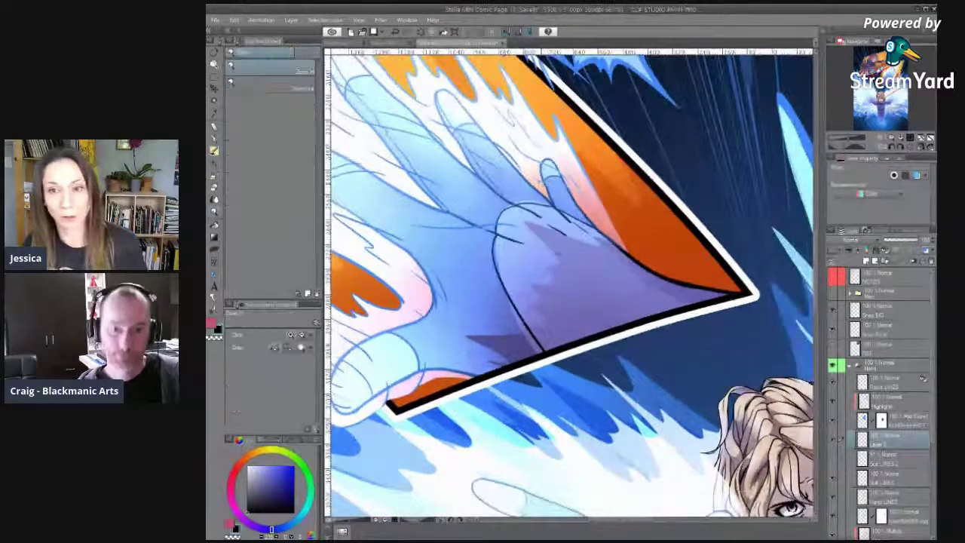
click(543, 185)
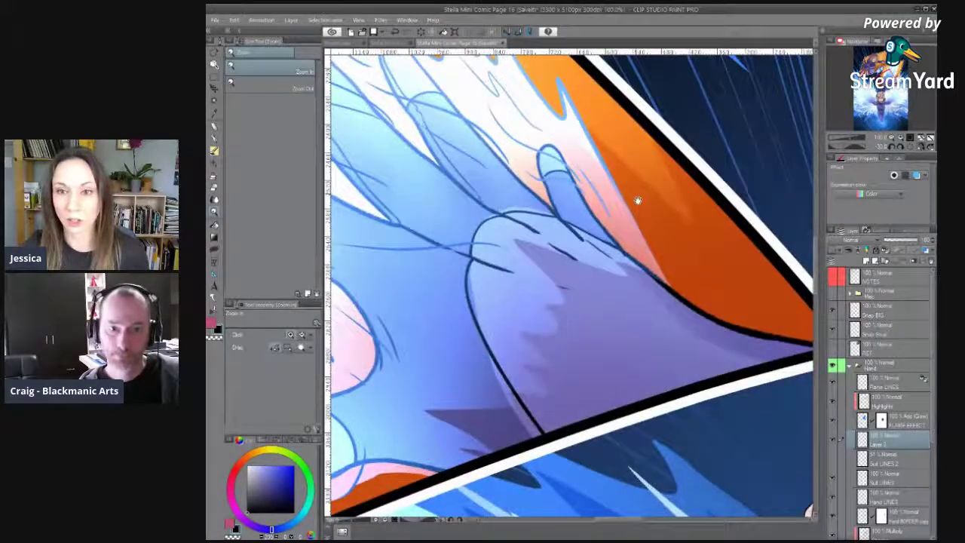
drag(638, 200, 654, 275)
drag(559, 225, 575, 272)
key(ctrl+z)
drag(562, 222, 570, 261)
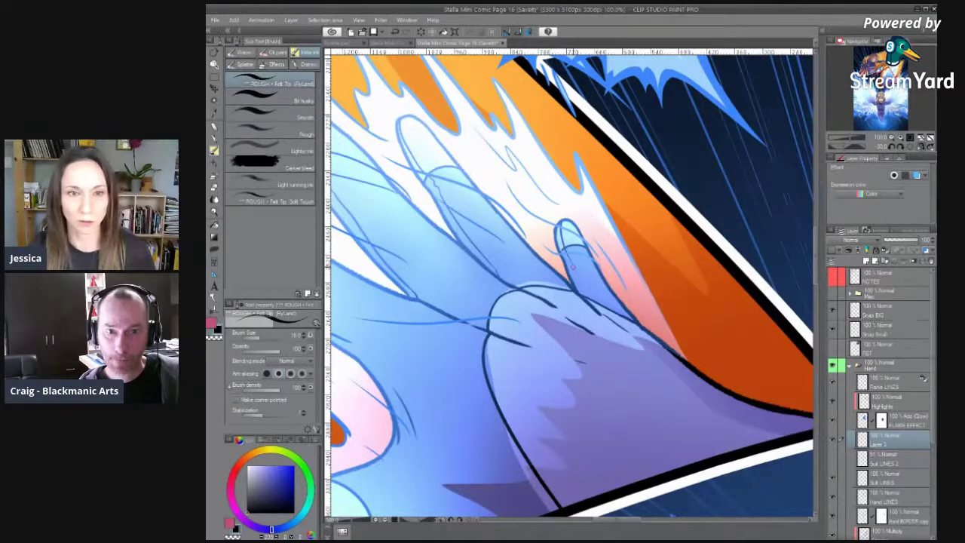
drag(573, 266, 527, 202)
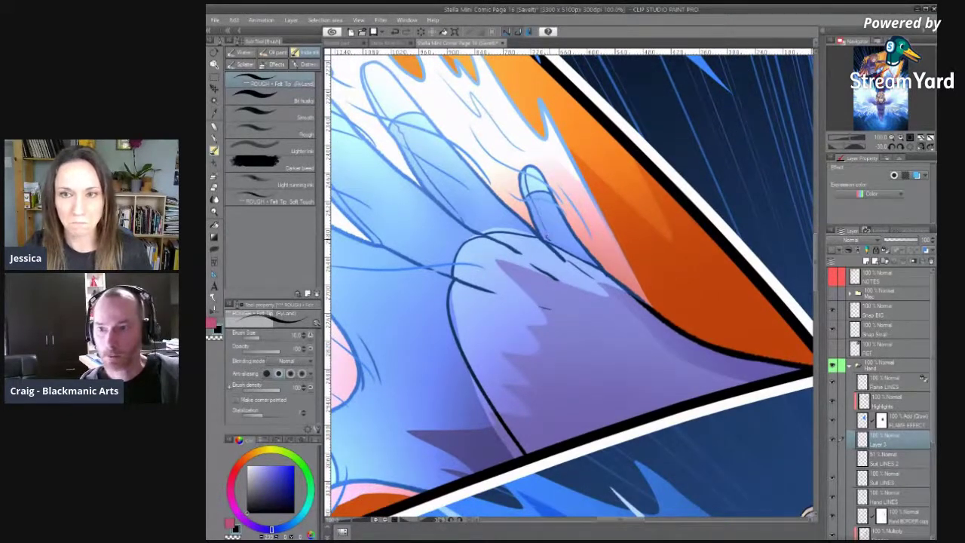
key(bracketleft)
drag(541, 227, 546, 243)
key(ctrl+z)
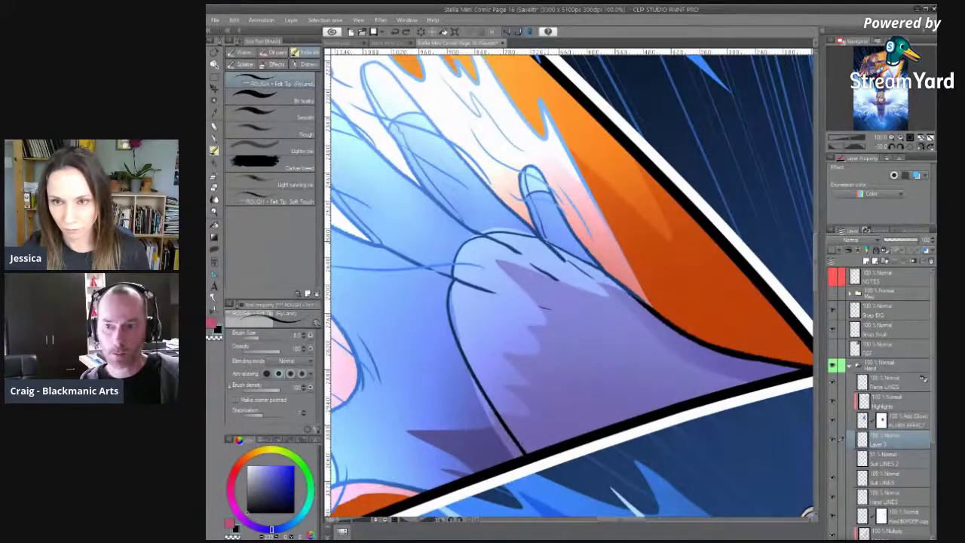
Draw a contour line with brush size 10 along the index finger's outer edge down toward the thumb web.
drag(421, 136, 571, 225)
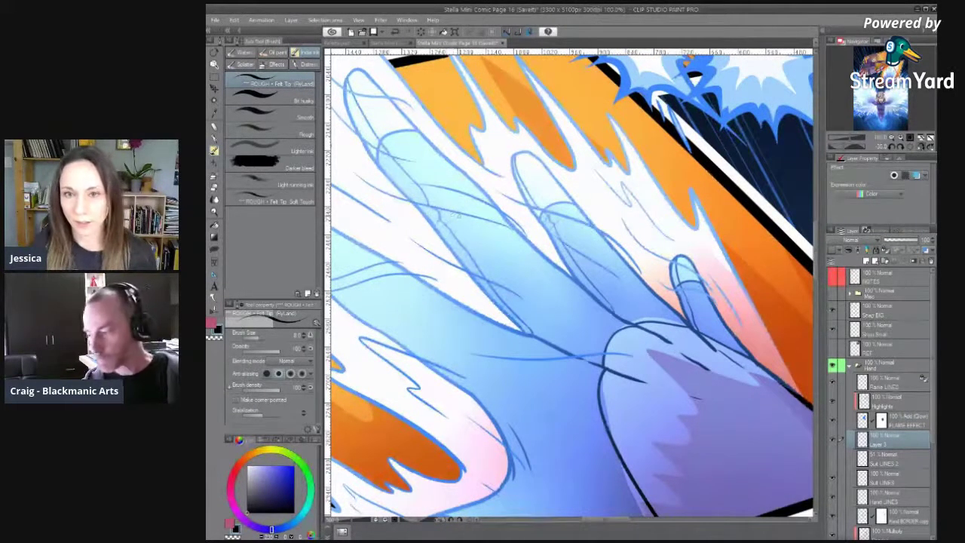
drag(502, 296, 613, 239)
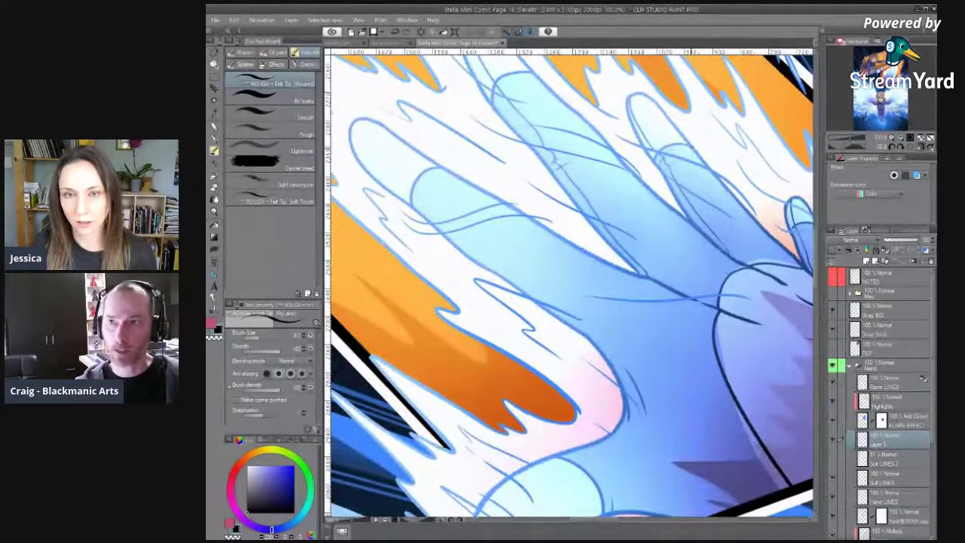
drag(470, 175, 511, 238)
drag(503, 290, 505, 271)
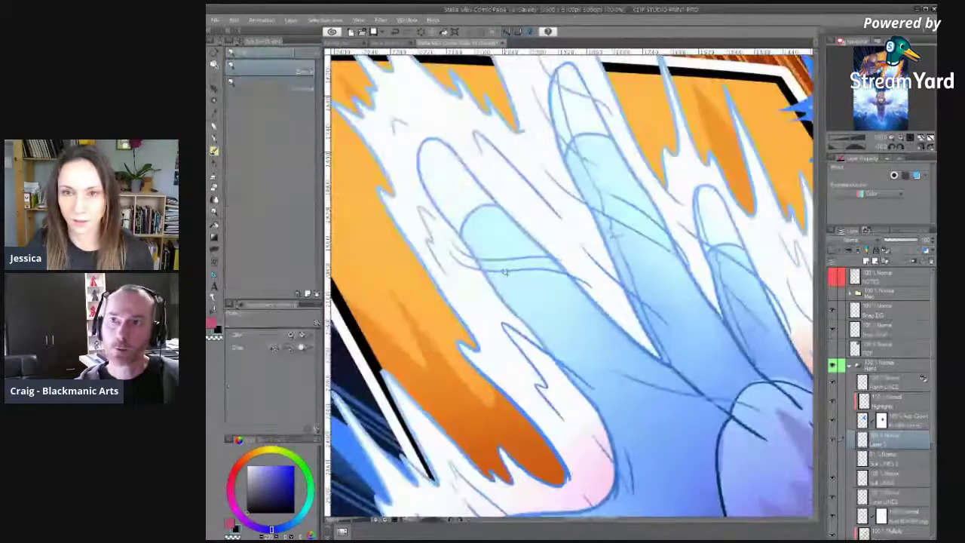
scroll(505, 272, down, 2)
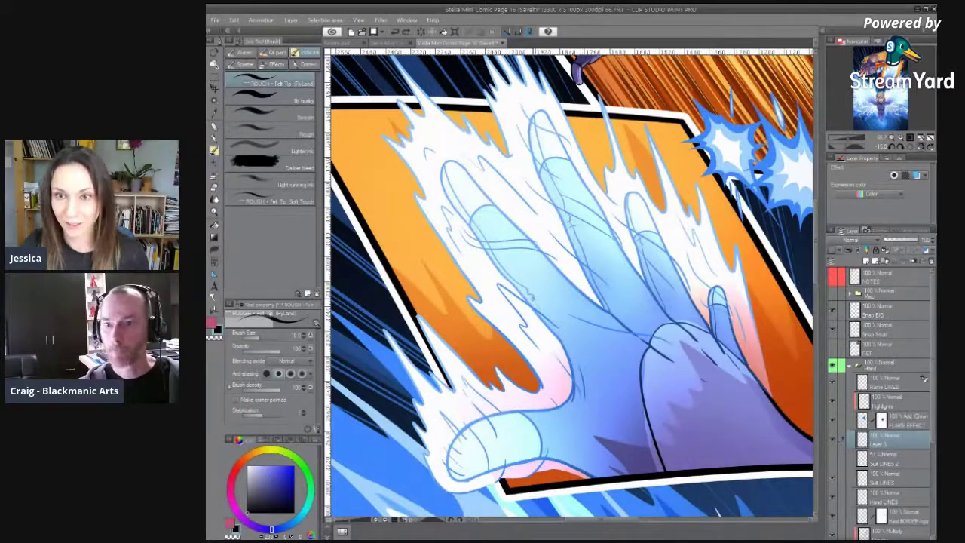
key(ctrl+z)
drag(533, 297, 561, 338)
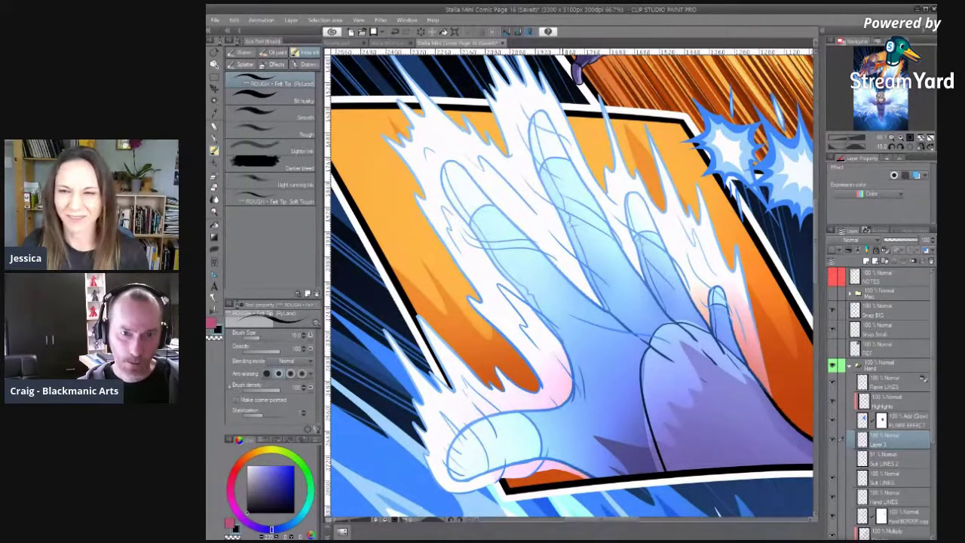
key(ctrl+z)
drag(535, 299, 572, 360)
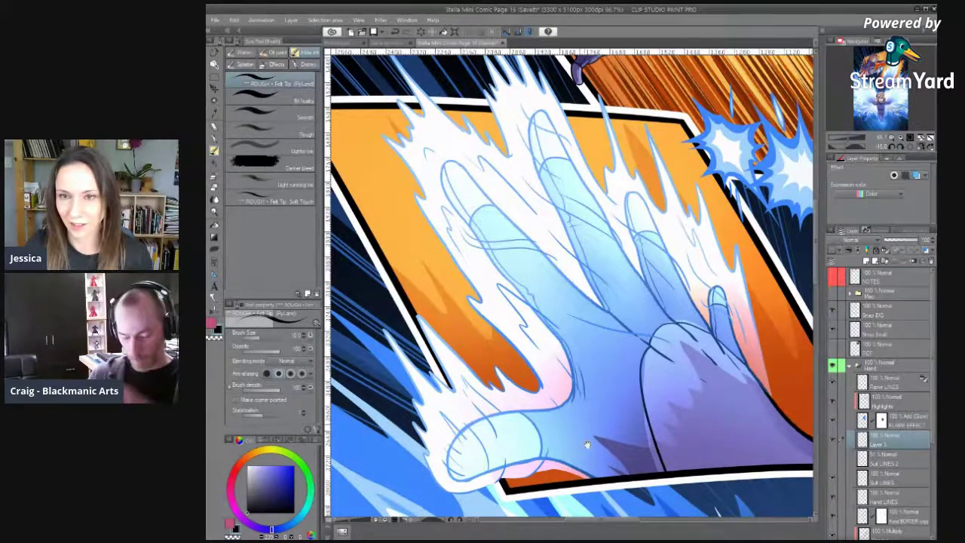
Draw a curved crease line around the thumb's base, from the thumb web down to the panel's lower border.
drag(588, 445, 513, 282)
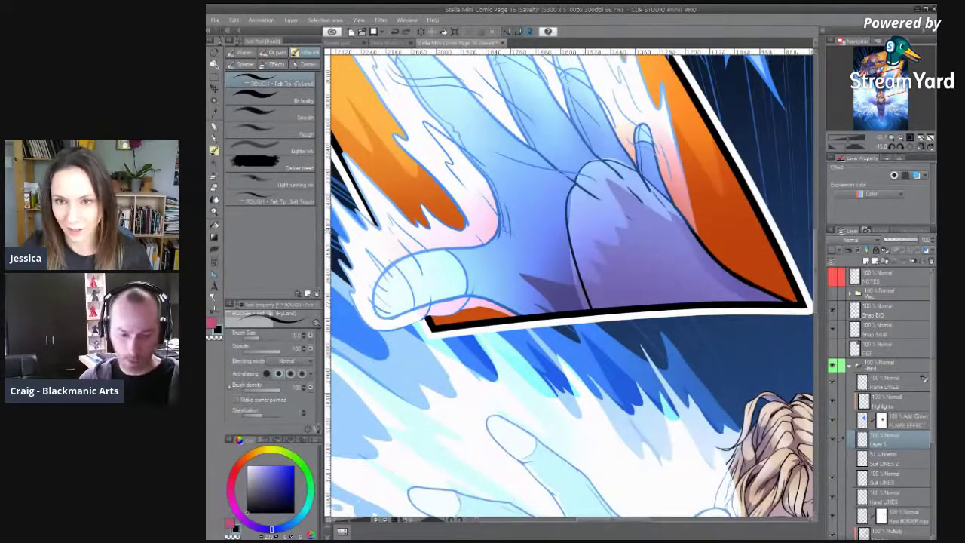
mouse_move(516, 232)
mouse_down()
mouse_move(534, 249)
mouse_move(551, 326)
mouse_up()
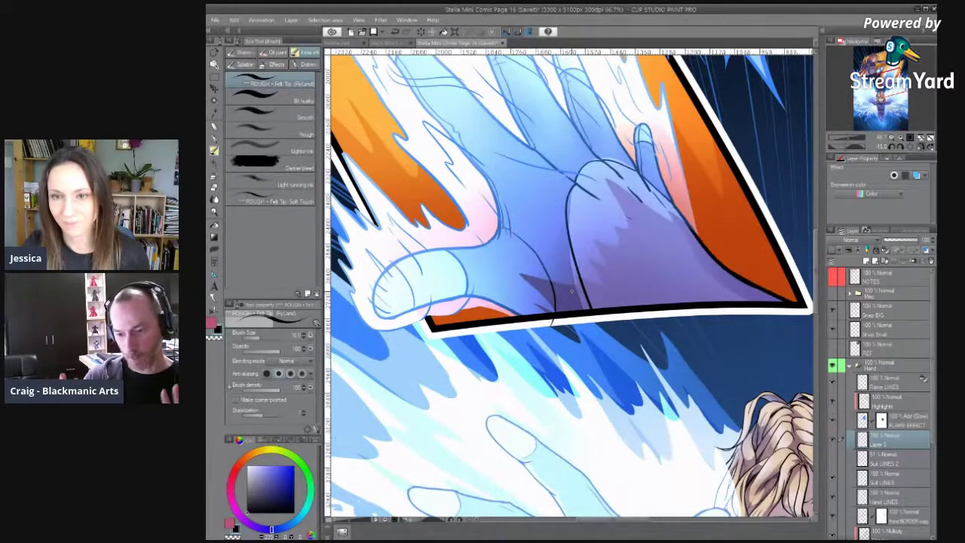
key(ctrl+z)
drag(517, 233, 560, 325)
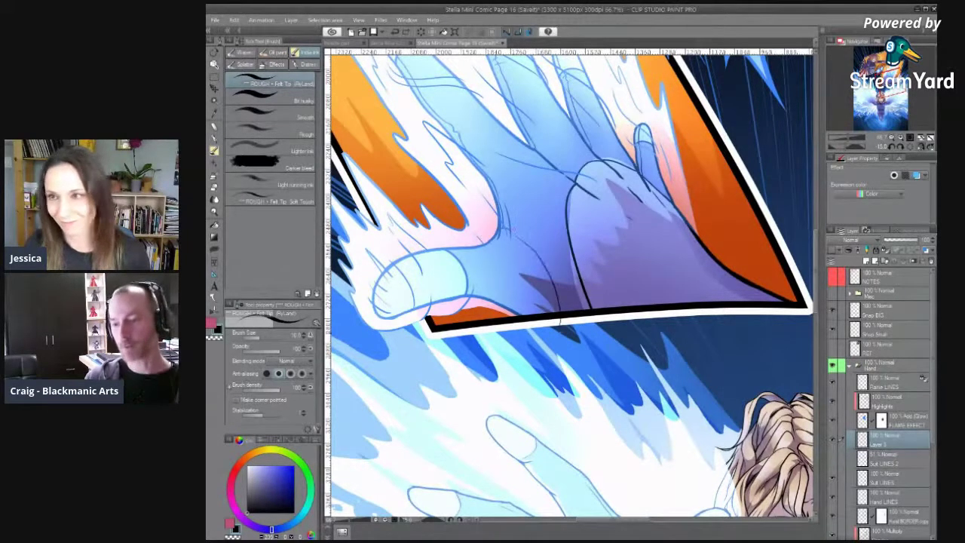
click(915, 148)
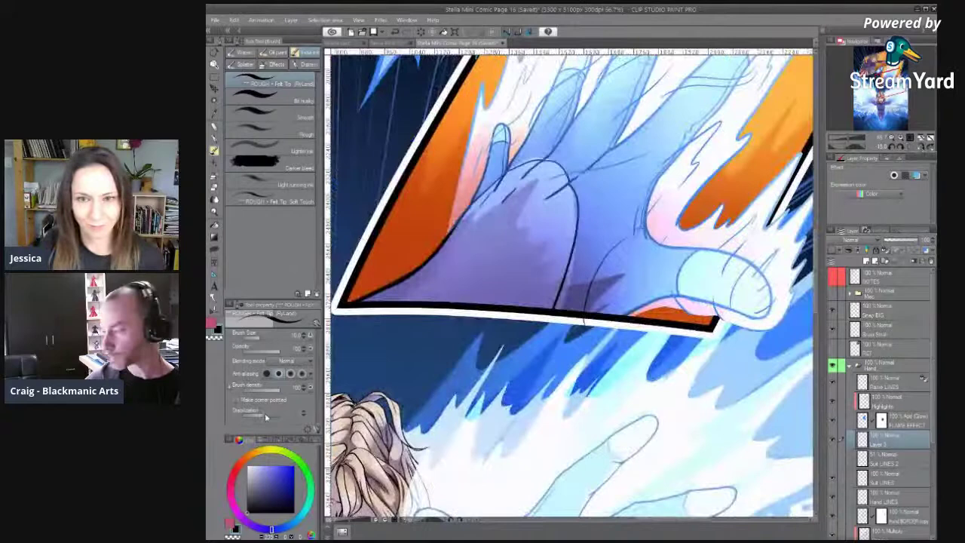
drag(456, 327, 433, 293)
mouse_move(607, 200)
mouse_down()
mouse_move(576, 232)
mouse_move(556, 279)
mouse_up()
key(ctrl+z)
drag(609, 198, 556, 277)
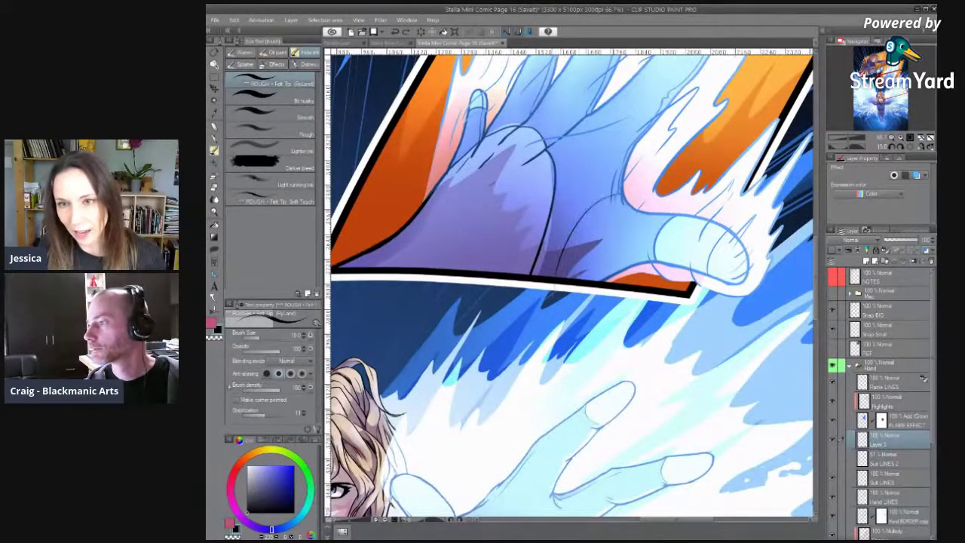
Erase the end of the thumb-base crease line where it crosses the panel's lower border.
key(e)
drag(554, 279, 556, 290)
drag(603, 249, 551, 298)
key(p)
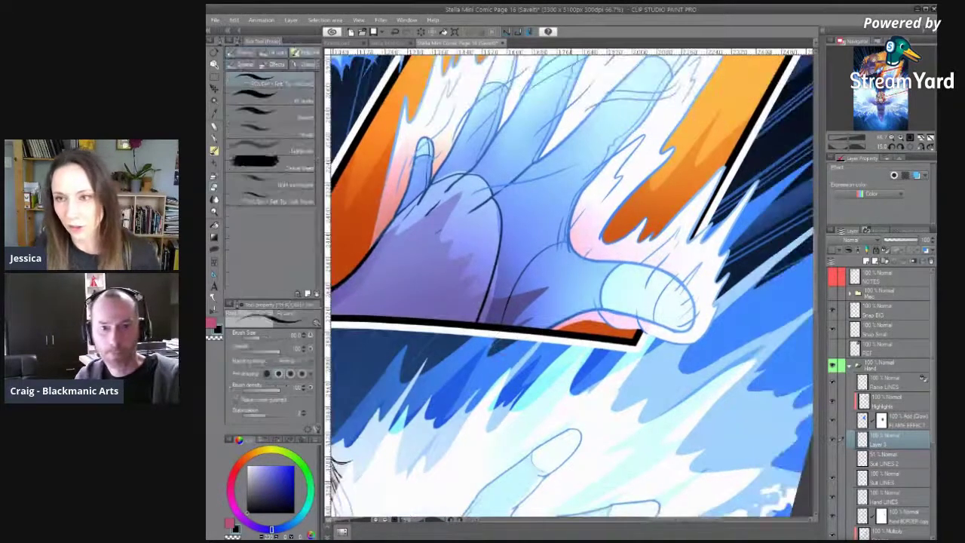
Reduce the brush size to 8 and draw a short parallel line beside the thumb-base crease near the panel's lower border.
key(minus)
key(minus)
drag(647, 234, 563, 283)
key(ctrl+space)
click(458, 272)
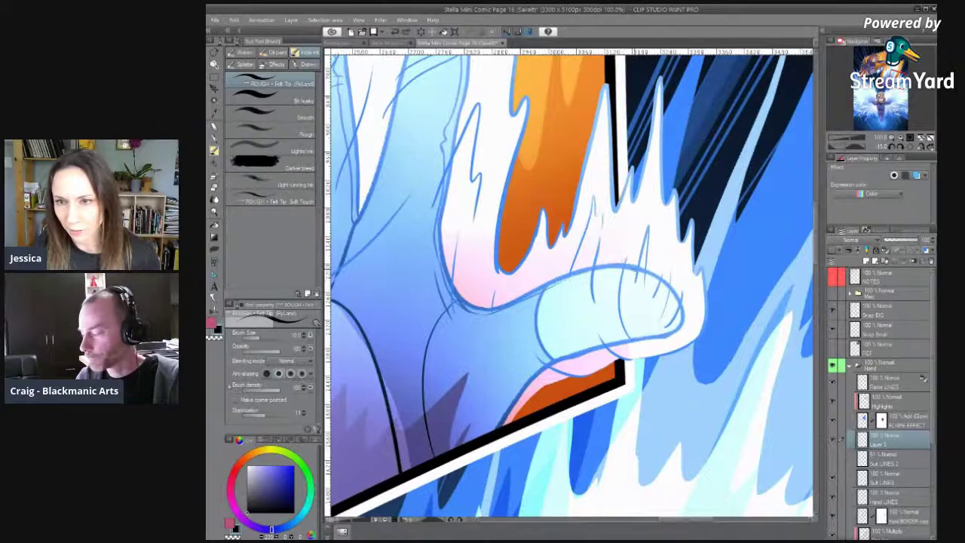
drag(589, 344, 693, 338)
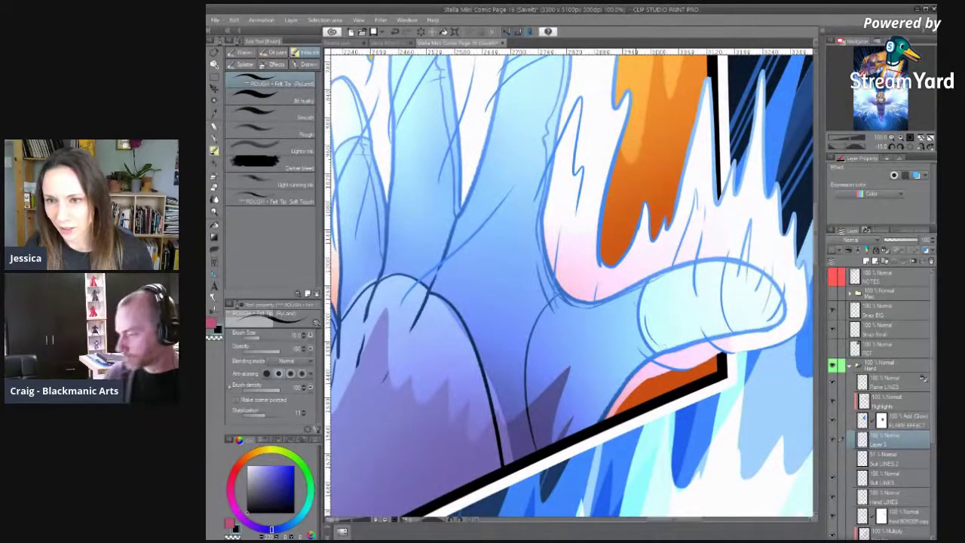
mouse_move(545, 408)
mouse_down()
mouse_move(613, 294)
mouse_move(617, 335)
mouse_up()
key(ctrl+z)
key(bracketleft)
drag(600, 301, 611, 341)
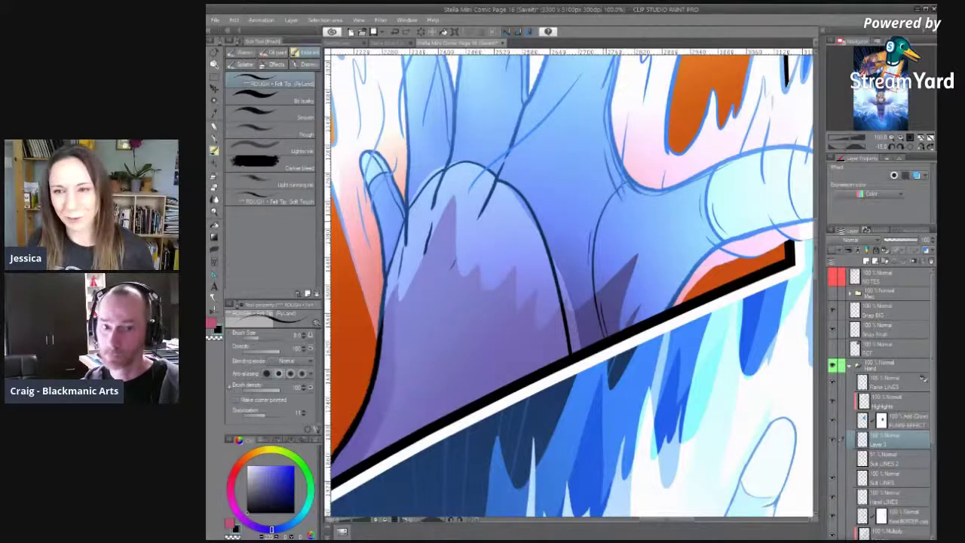
Draw short crease marks at the webs between the fingers and a short parallel line beside the sleeve's thumb-side contour.
drag(564, 232, 631, 400)
drag(540, 246, 564, 256)
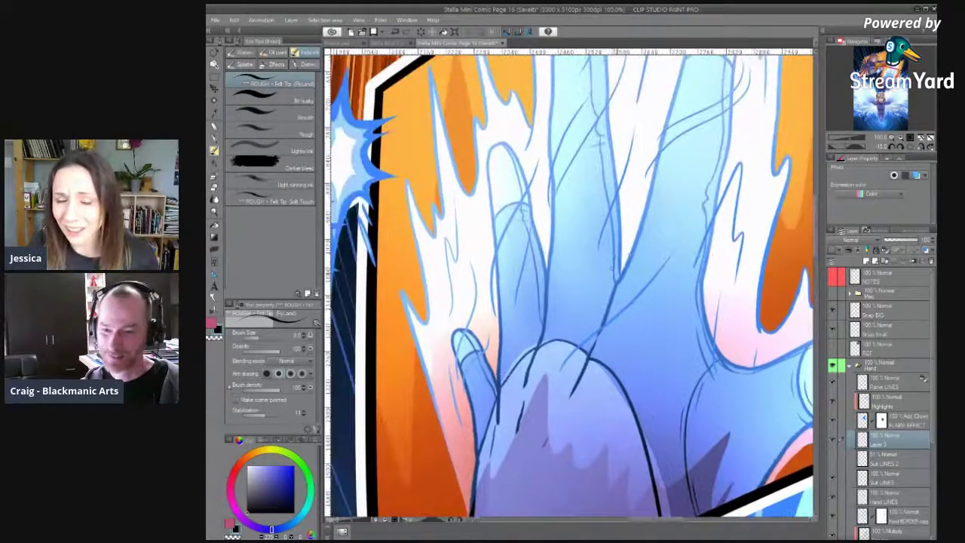
drag(584, 305, 591, 240)
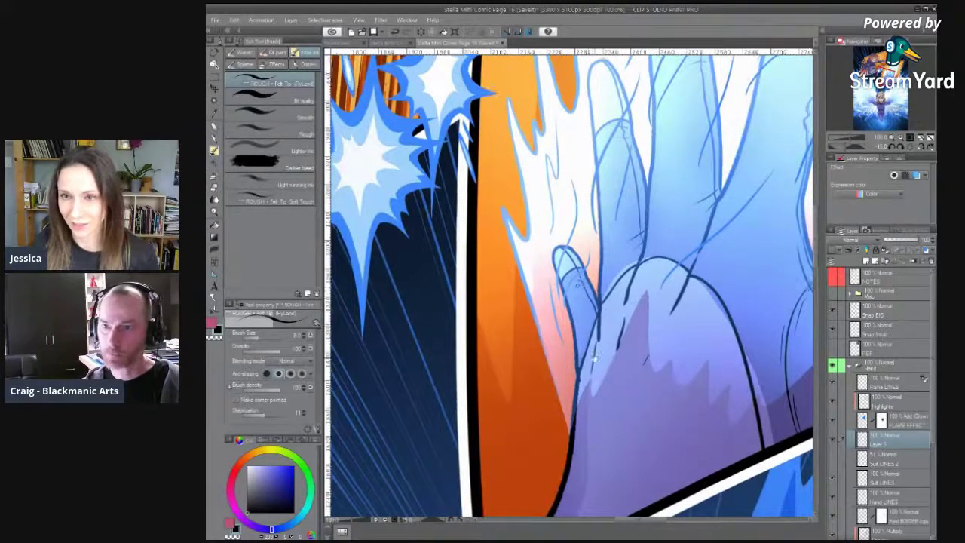
drag(579, 286, 550, 145)
key(ctrl+space)
alt+click(618, 283)
drag(654, 283, 584, 352)
click(584, 352)
drag(579, 305, 584, 337)
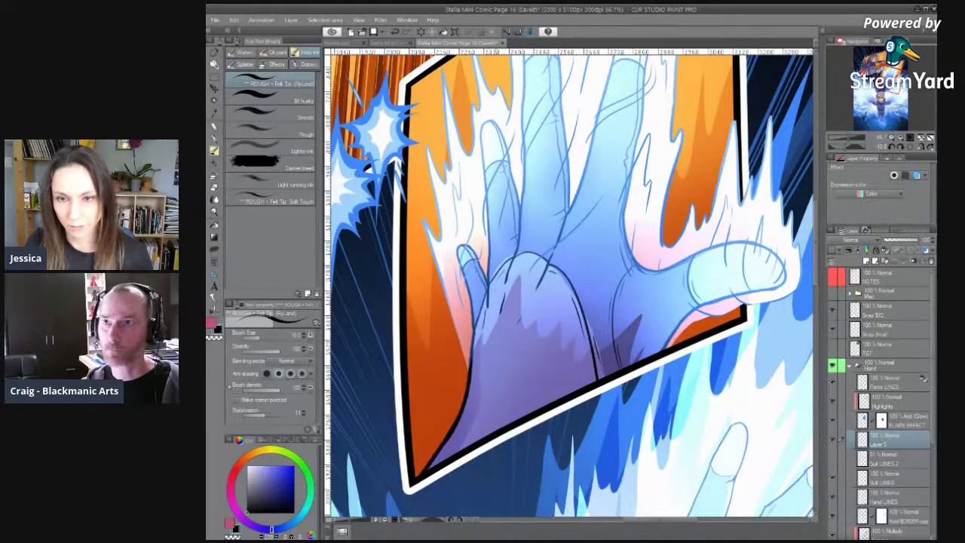
Increase the brush size to 12 and draw short accent strokes at the thumb web.
drag(480, 399, 444, 455)
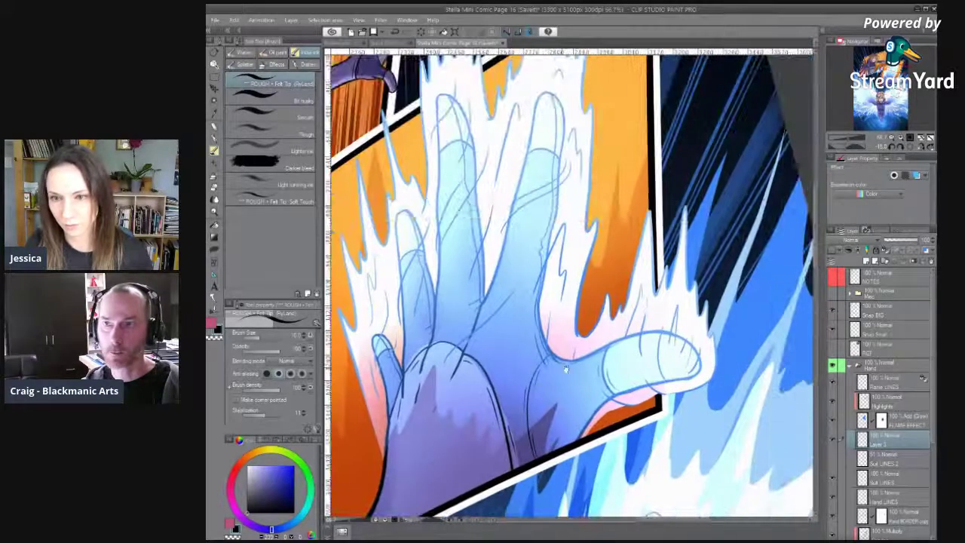
key(])
drag(560, 364, 560, 394)
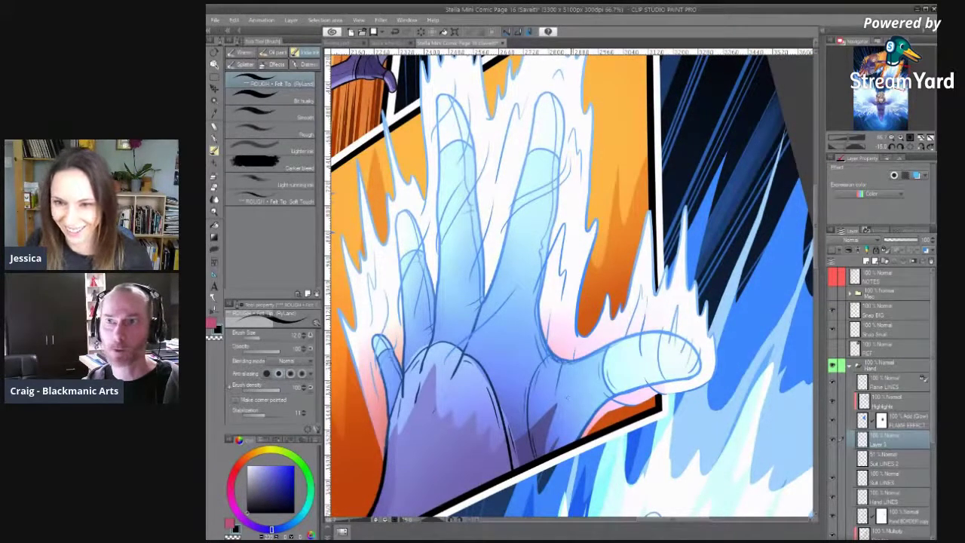
key(ctrl+z)
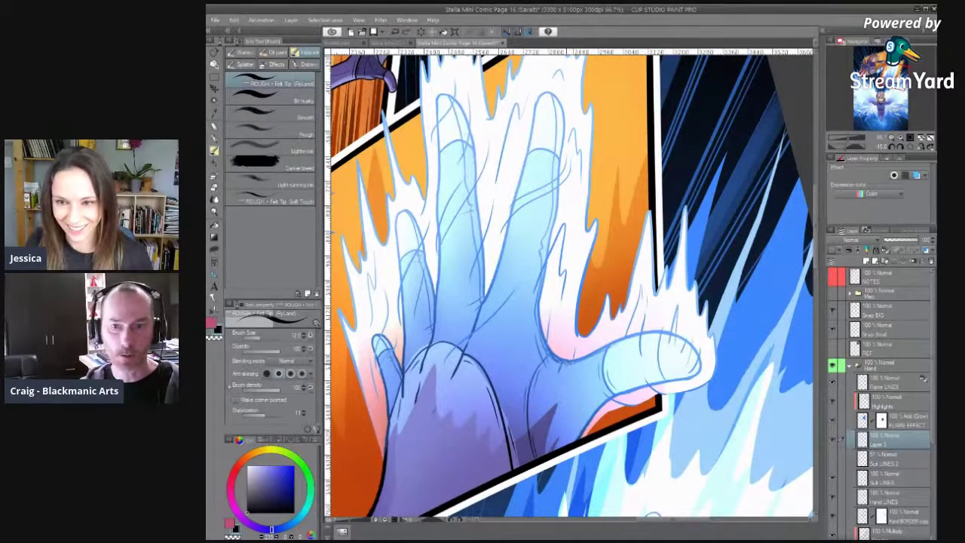
drag(555, 258, 563, 316)
Examine the inked hand and its panel at several canvas rotations and zoom levels.
click(901, 148)
click(901, 148)
click(901, 147)
click(901, 148)
click(901, 148)
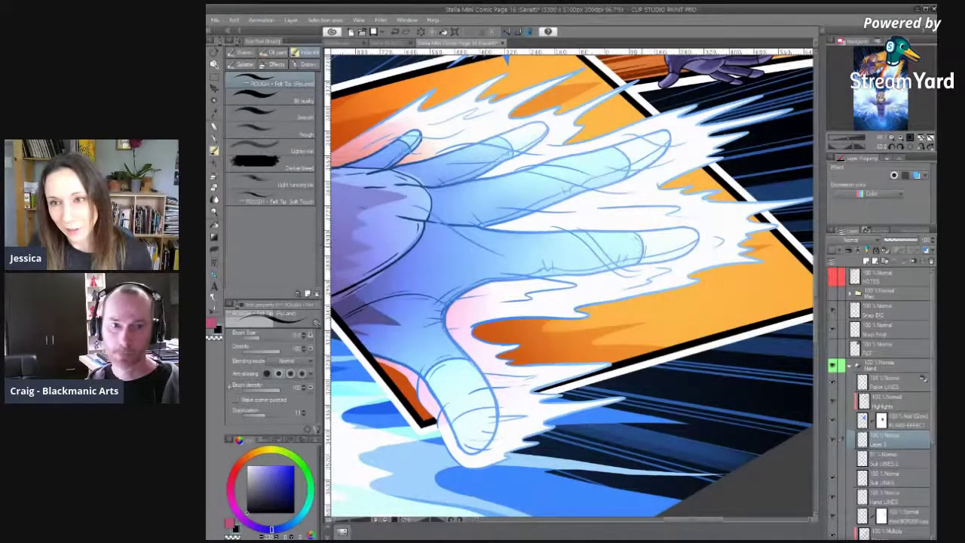
scroll(661, 215, up, 3)
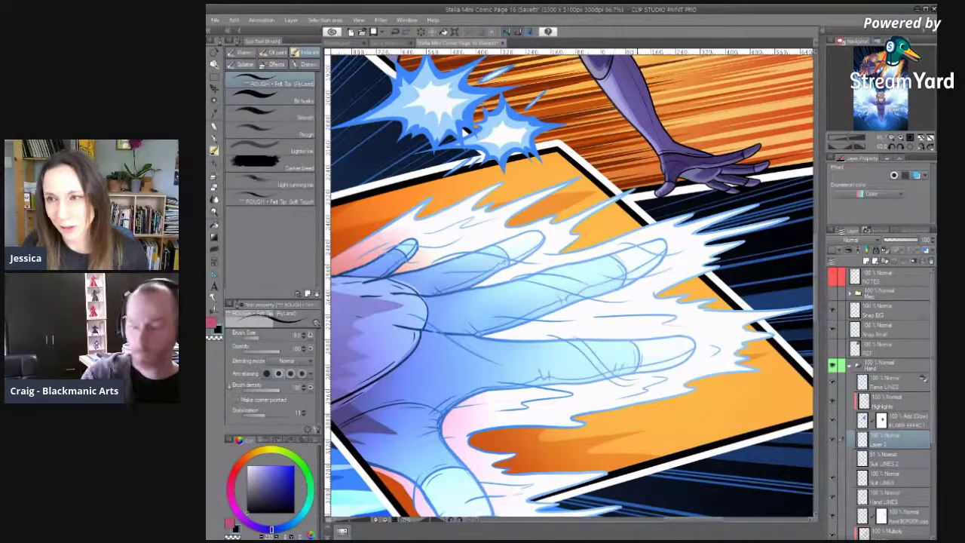
ctrl+click(476, 261)
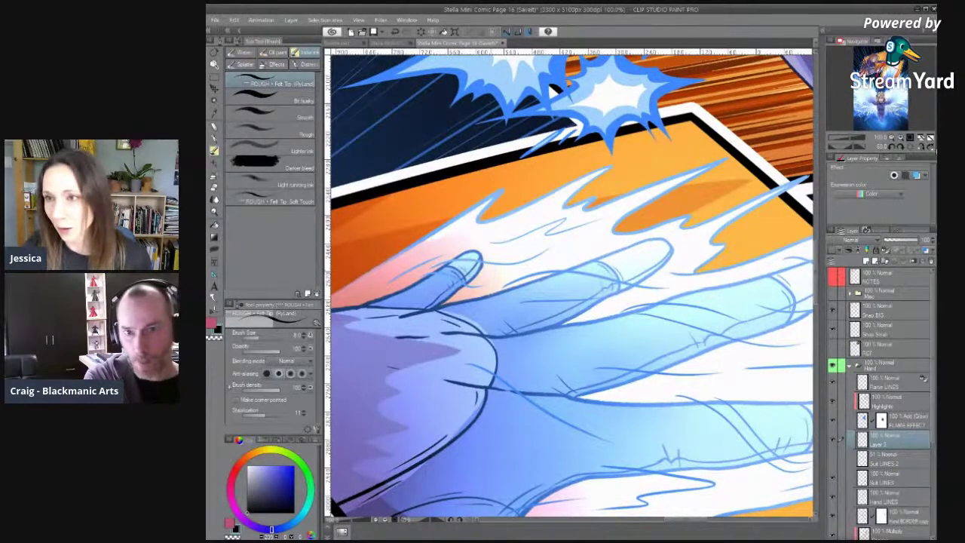
click(910, 147)
alt+click(631, 296)
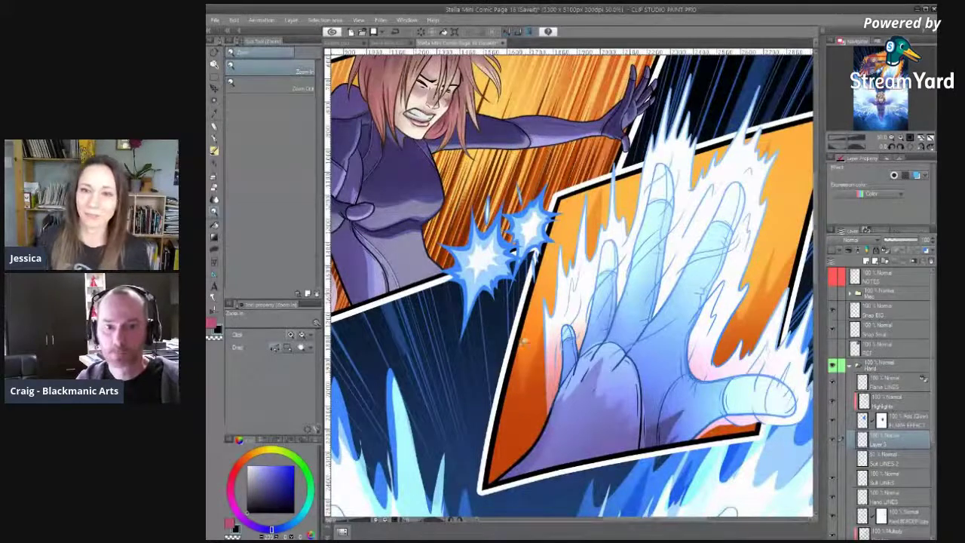
drag(512, 349, 440, 254)
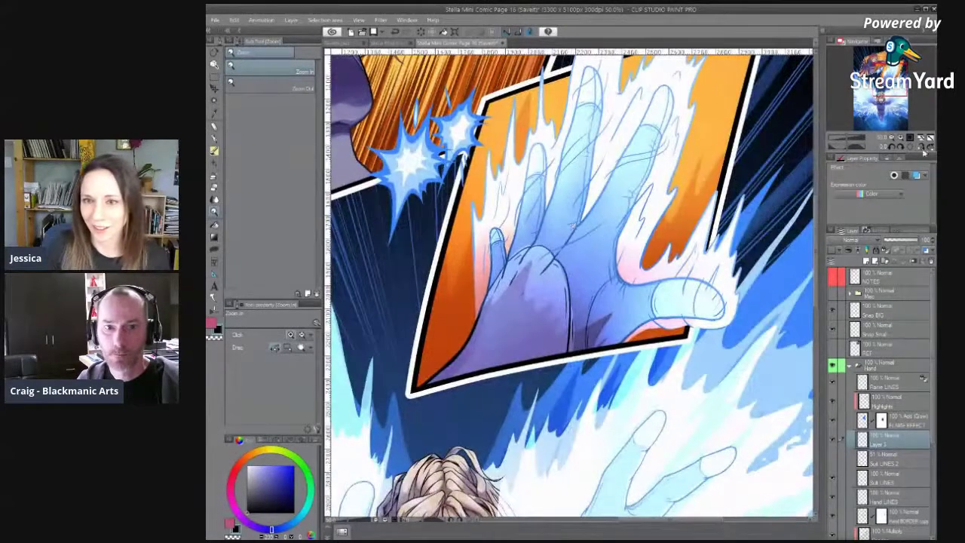
click(519, 265)
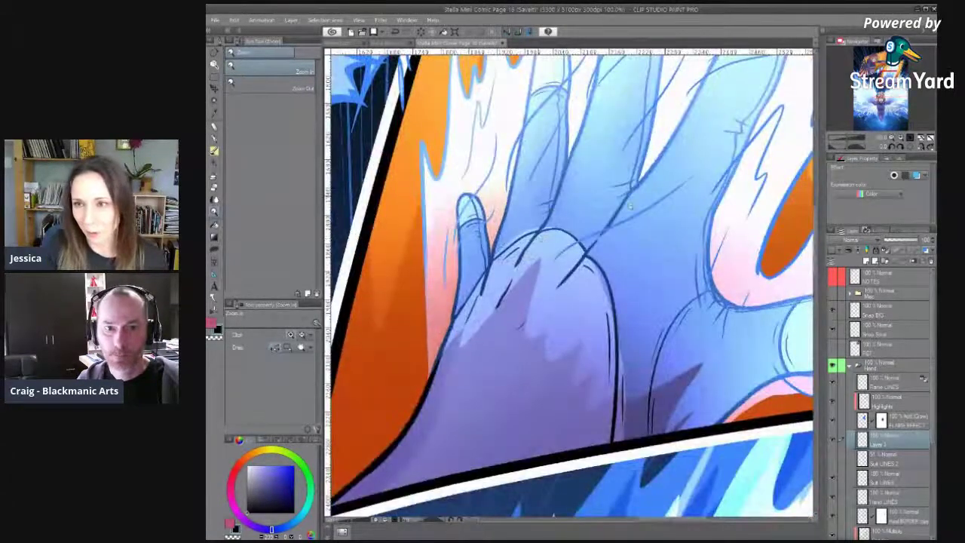
Draw a thin parallel accent line along the sleeve's rounded end near the base of the fingers.
click(900, 148)
click(901, 148)
click(901, 148)
click(901, 147)
drag(695, 277, 572, 249)
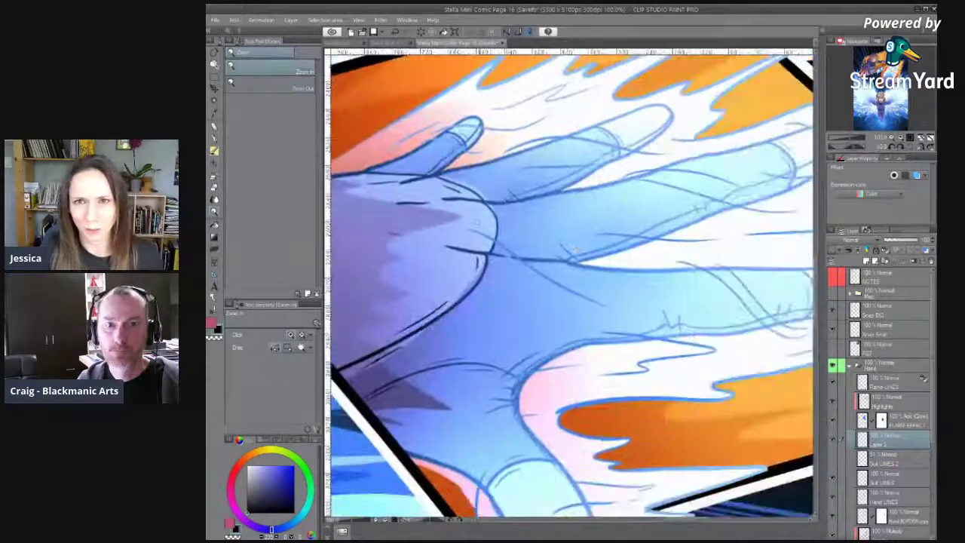
click(496, 213)
drag(500, 219, 491, 264)
key(ctrl+z)
drag(503, 225, 491, 265)
mouse_move(513, 220)
mouse_down()
mouse_move(516, 258)
mouse_move(531, 174)
mouse_up()
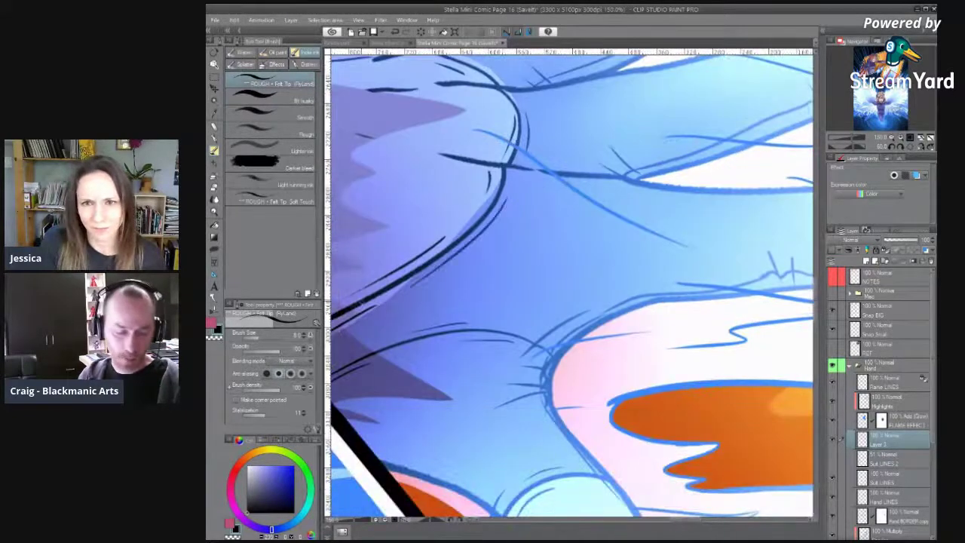
Remove the Suit LINES 2 layer from the Hand folder and save the page.
key(ctrl+space)
drag(600, 287, 562, 287)
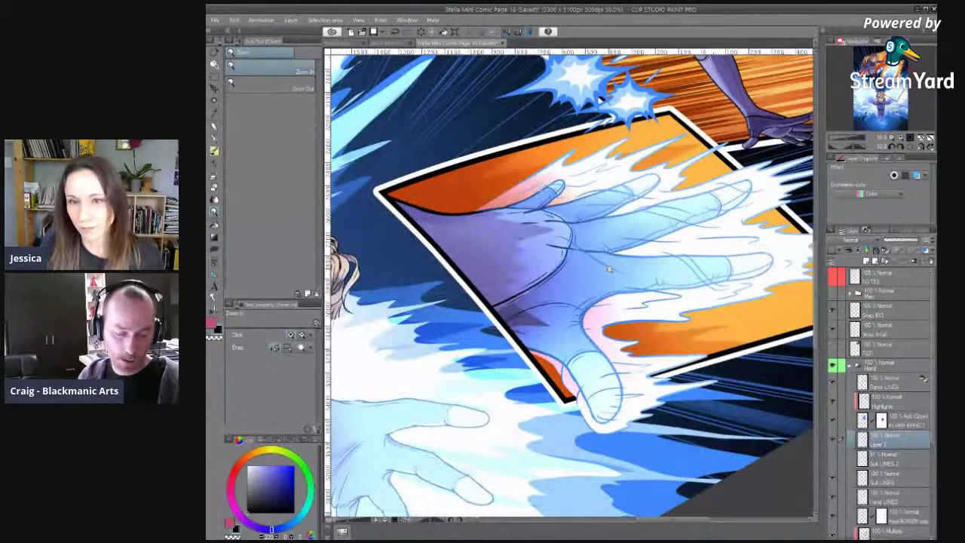
drag(609, 269, 565, 323)
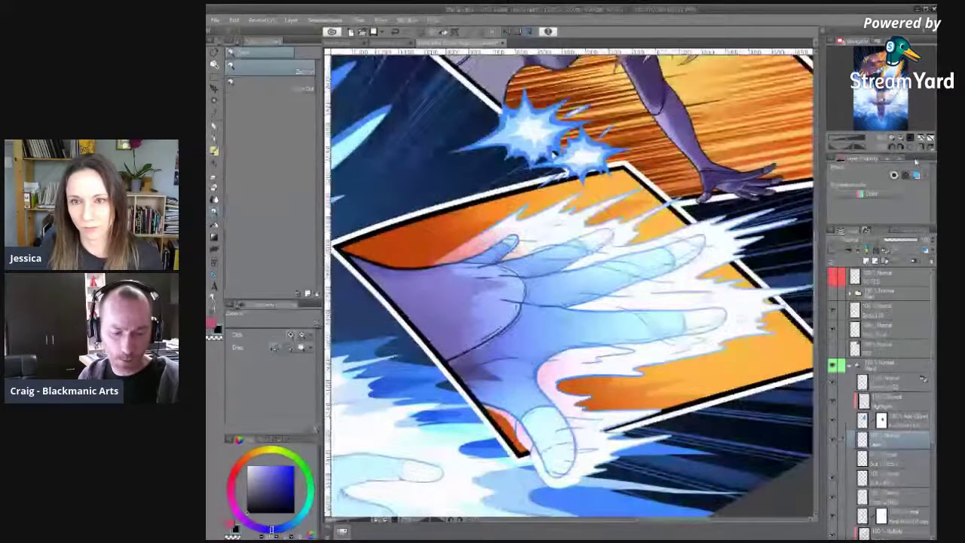
click(910, 147)
drag(559, 303, 551, 287)
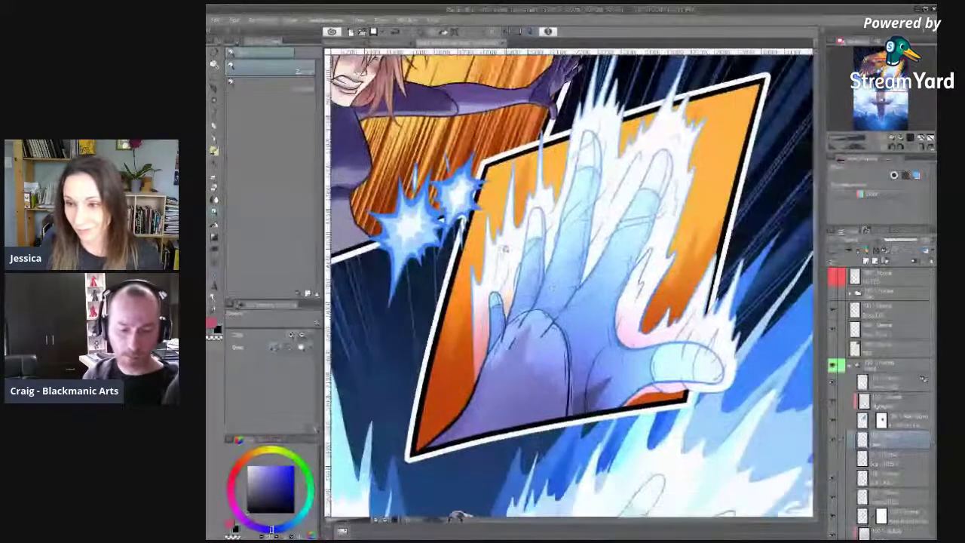
click(872, 463)
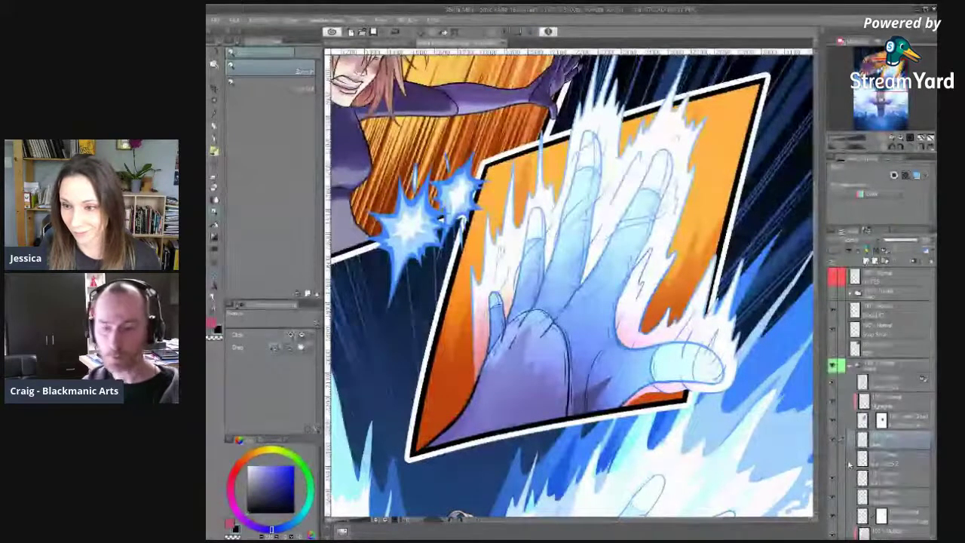
key(ctrl+s)
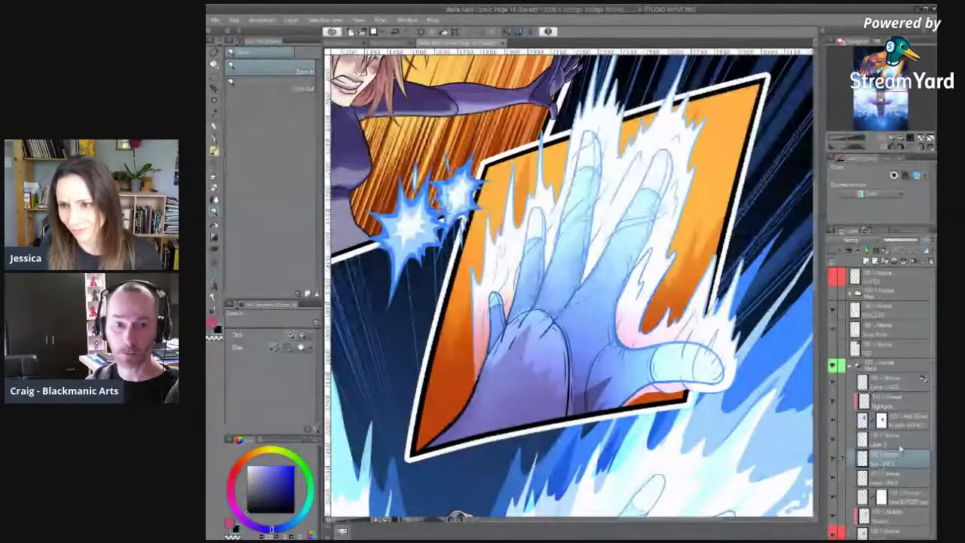
Merge Layer 2 down into the Suit LINES layer of the Hand folder.
click(899, 443)
key(ctrl+e)
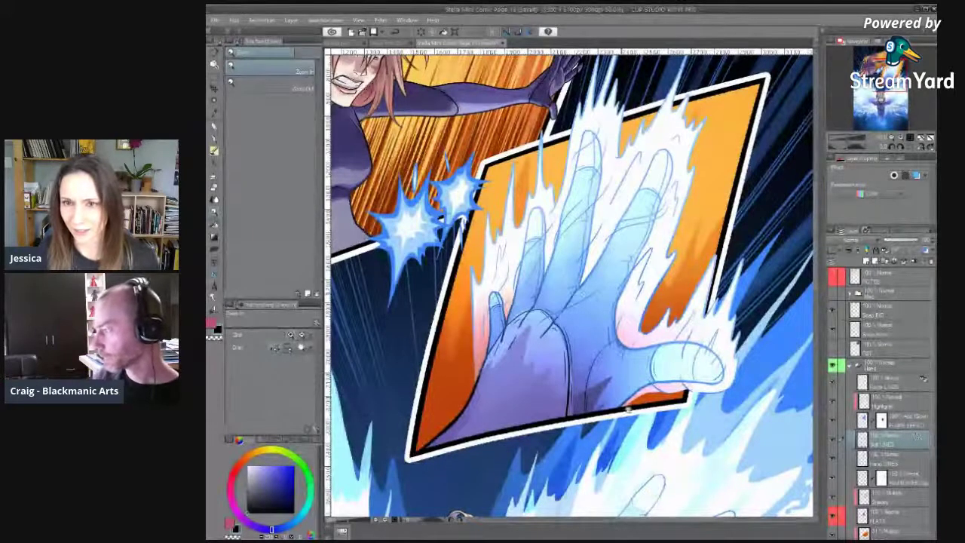
Tint the sleeve lines on the Suit LINES layer deep blue with an enlarged Soft airbrush, keeping its transparent pixels locked.
key(x)
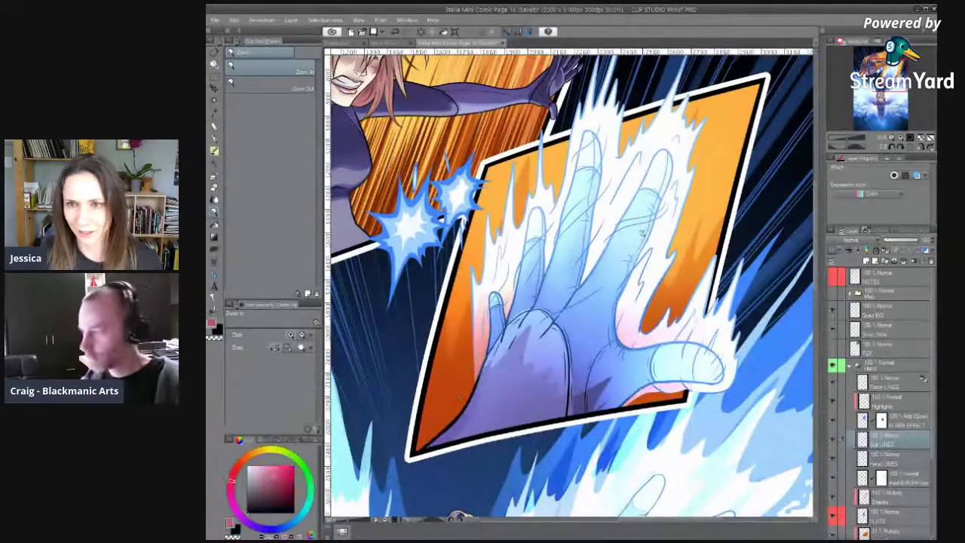
right_click(617, 270)
key(b)
key(bracketright)
key(bracketright)
key(bracketright)
drag(577, 353, 561, 415)
key(ctrl+z)
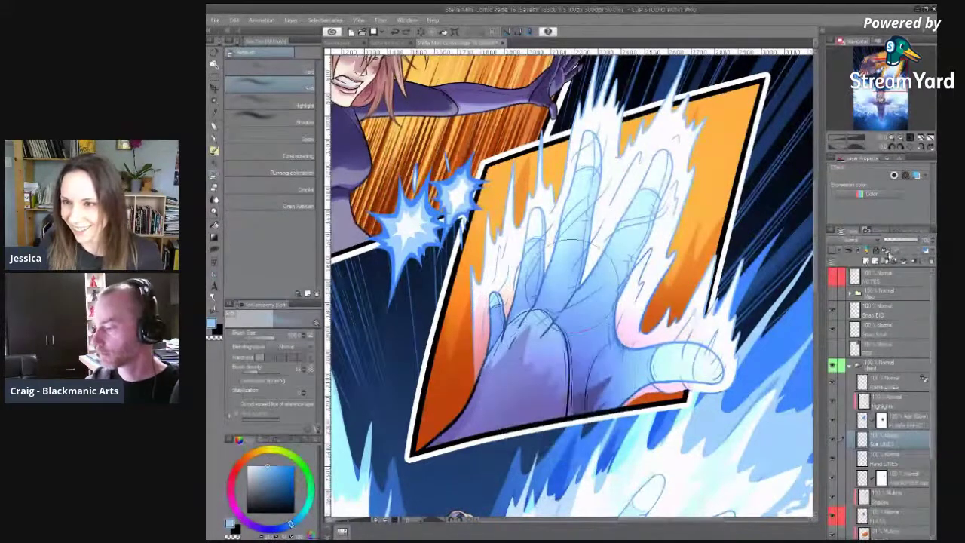
key(ctrl+z)
click(294, 480)
drag(544, 325, 513, 294)
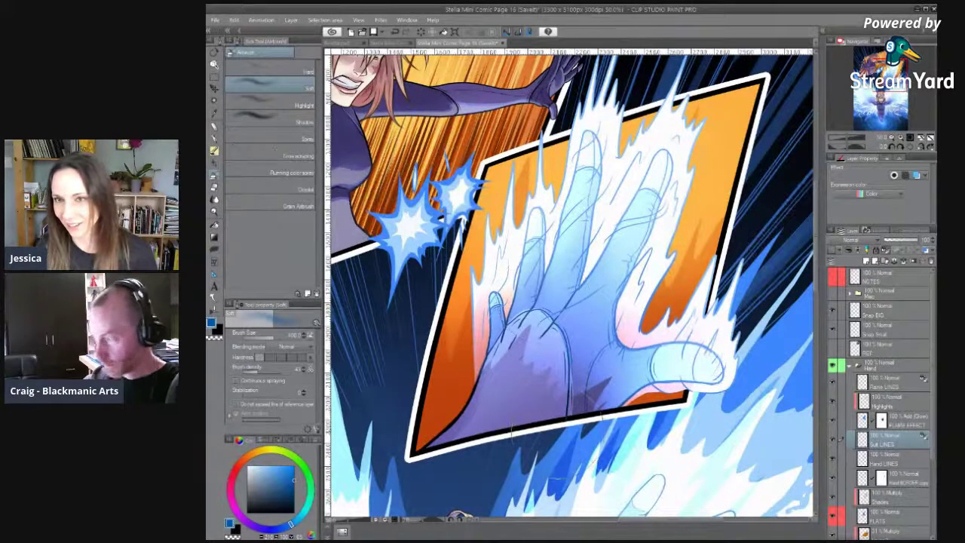
drag(665, 328, 657, 387)
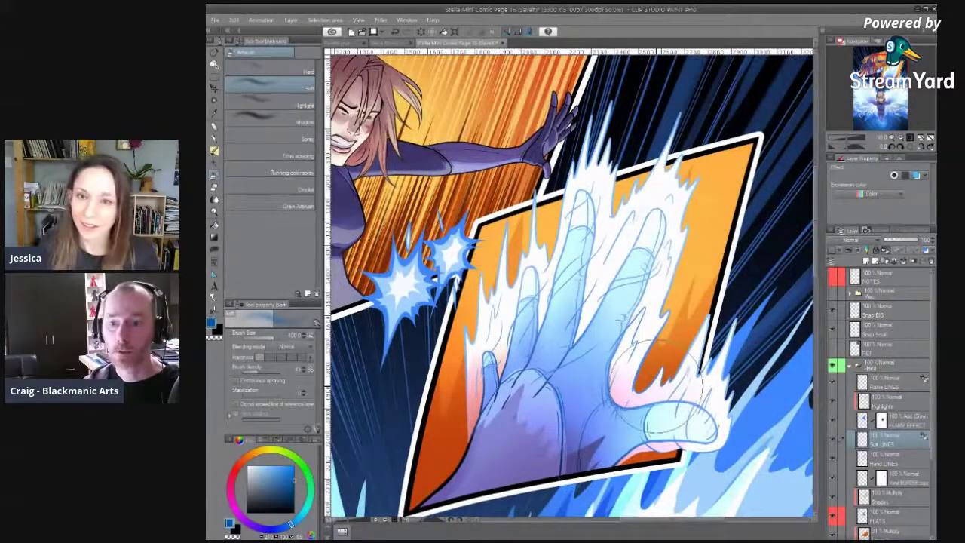
mouse_move(576, 302)
mouse_down()
mouse_move(634, 210)
mouse_move(694, 198)
mouse_up()
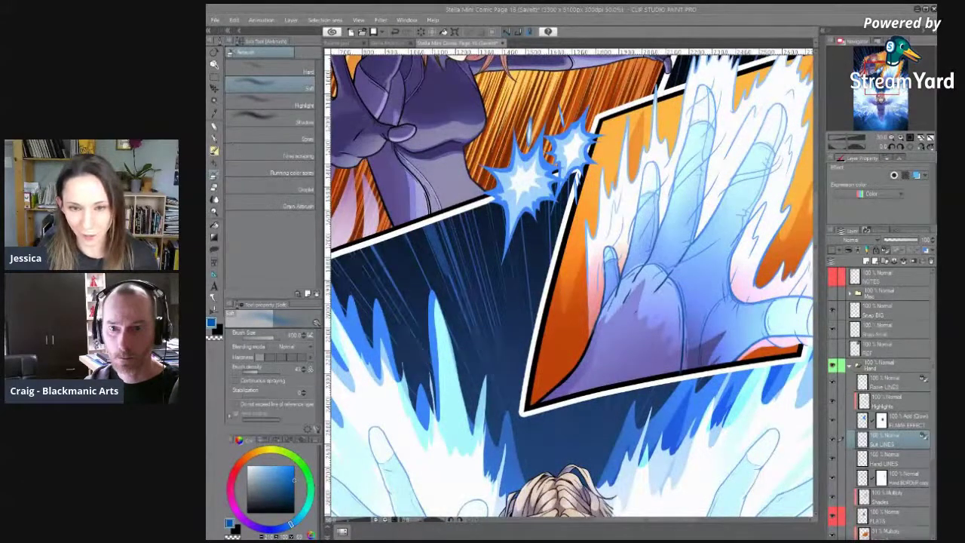
drag(796, 348, 651, 282)
drag(707, 397, 710, 496)
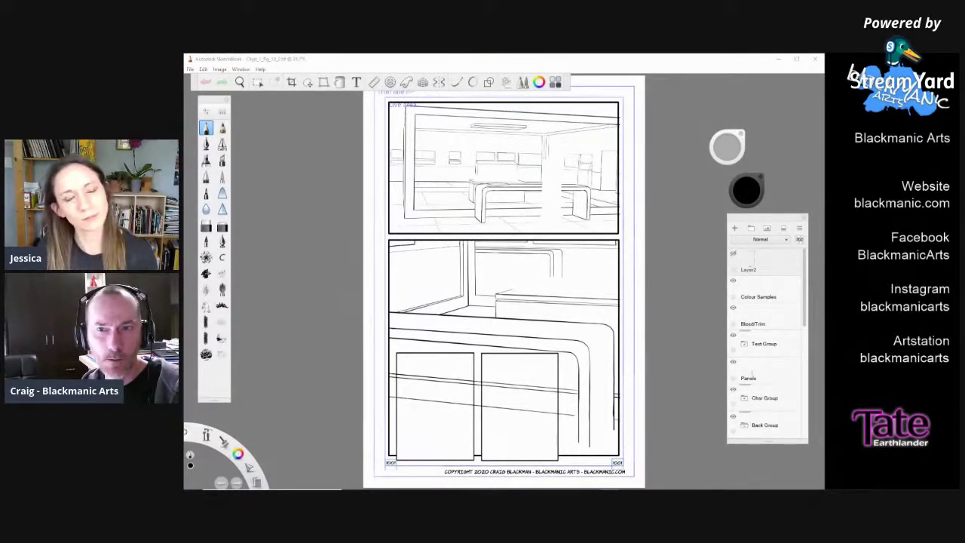
Show the IguanaStudy.jpg drawing over the Autodesk SketchBook page, and move its window off the shared screen.
mouse_move(185, 143)
mouse_down()
mouse_move(305, 133)
mouse_move(515, 75)
mouse_move(487, 91)
mouse_up()
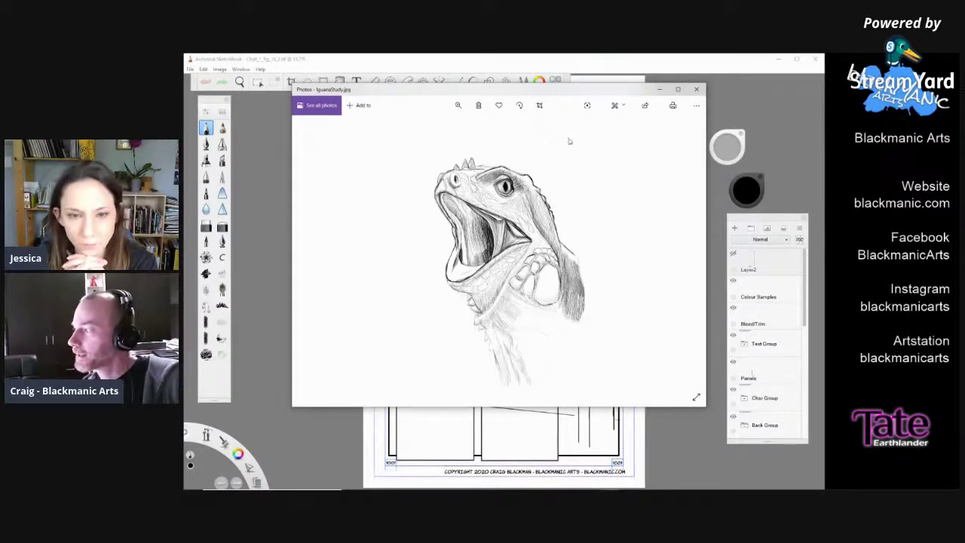
drag(580, 91, 564, 101)
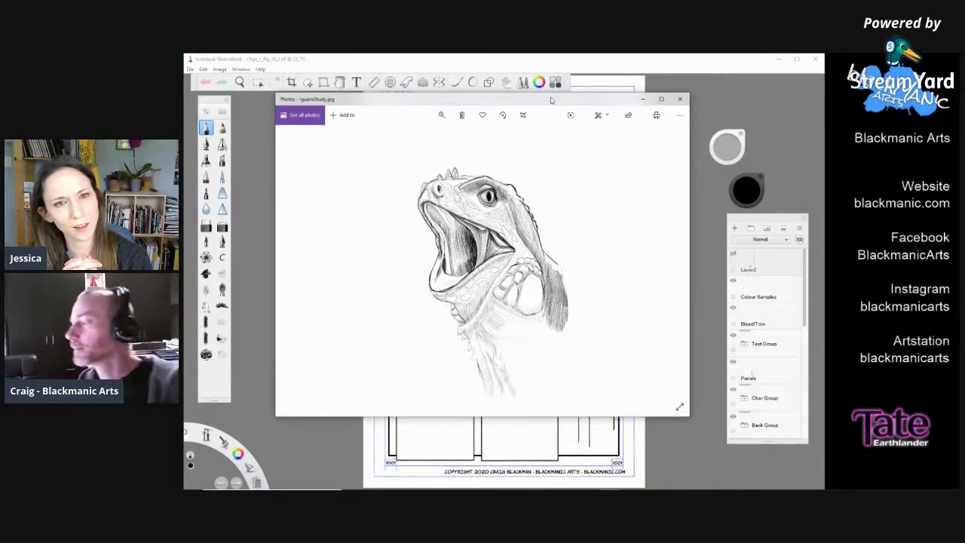
drag(551, 102, 38, 105)
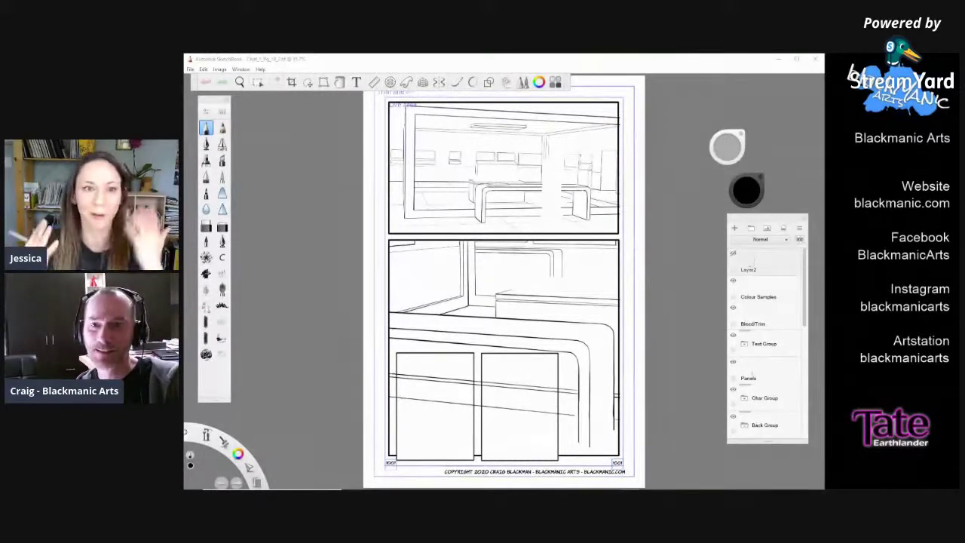
Bring the lizard reference board onto the shared screen and examine the green iguana photos in the Herbivorous Lizards group.
mouse_move(185, 226)
mouse_down()
mouse_move(474, 269)
mouse_move(495, 114)
mouse_move(499, 141)
mouse_up()
scroll(533, 300, up, 3)
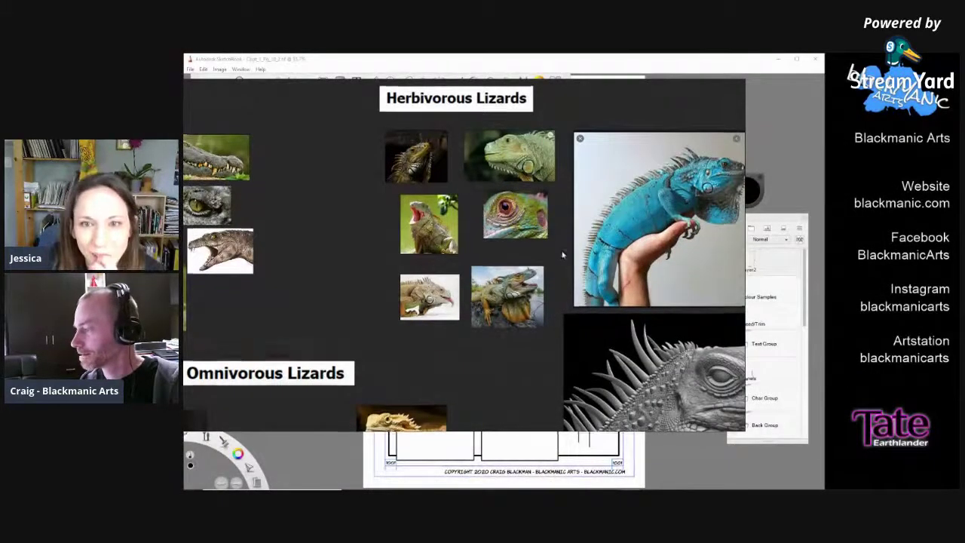
scroll(562, 250, up, 5)
scroll(471, 260, up, 3)
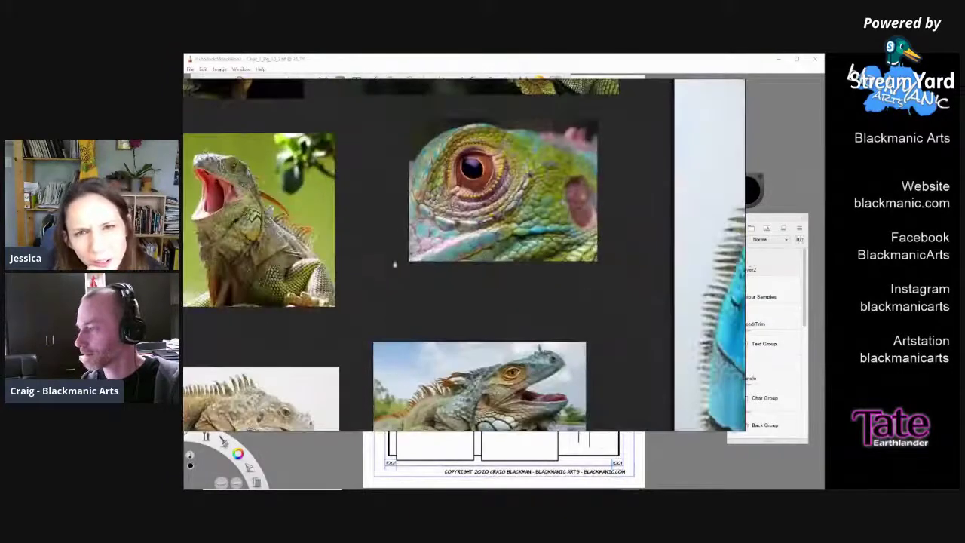
drag(370, 134, 450, 243)
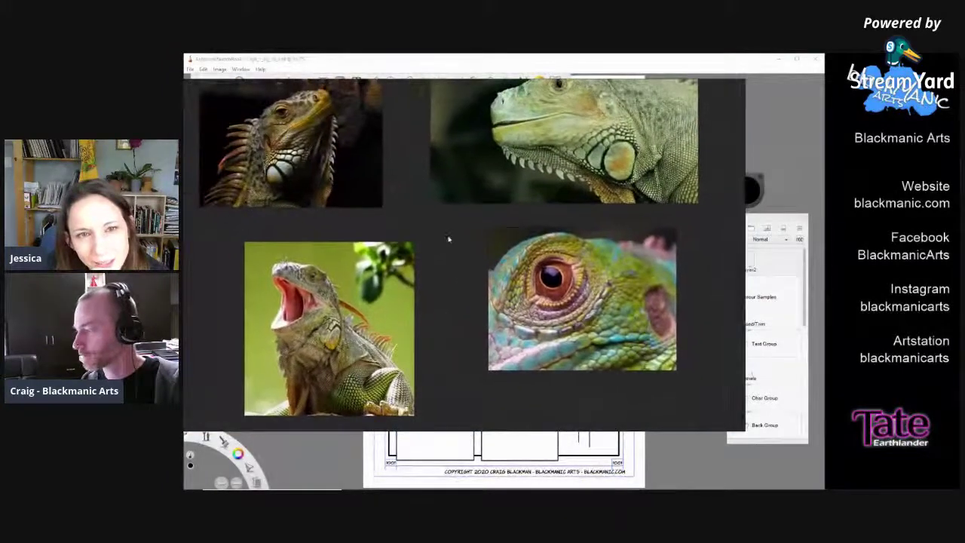
drag(398, 155, 463, 161)
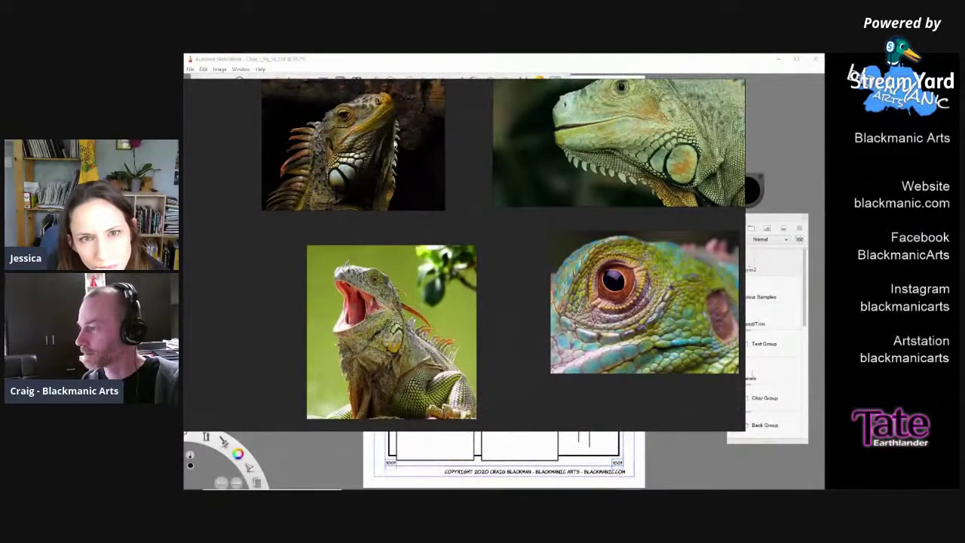
drag(528, 343, 452, 151)
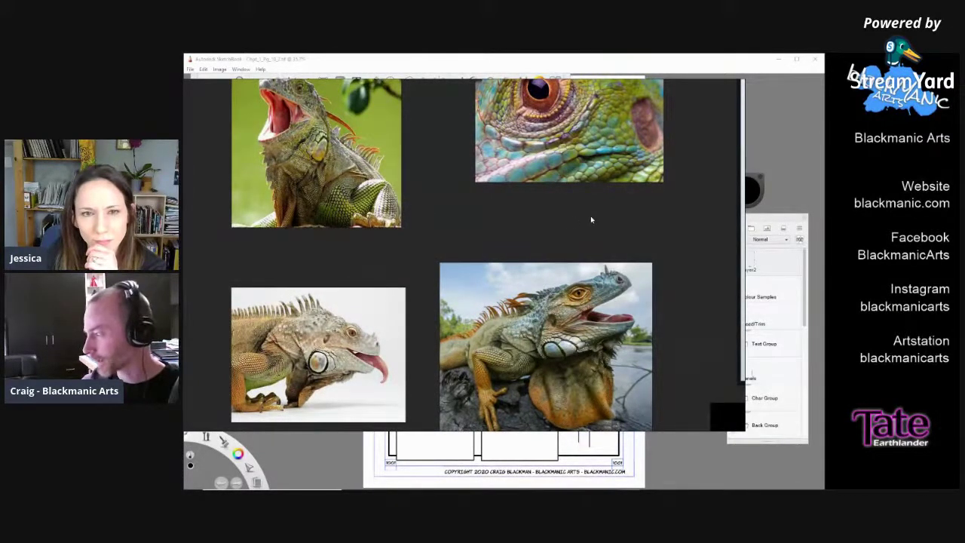
Examine the blue iguana photo on the reference board, and move the board off the shared screen.
scroll(595, 219, down, 2)
scroll(661, 215, down, 1)
drag(661, 215, 268, 291)
scroll(446, 214, up, 2)
drag(448, 119, 458, 133)
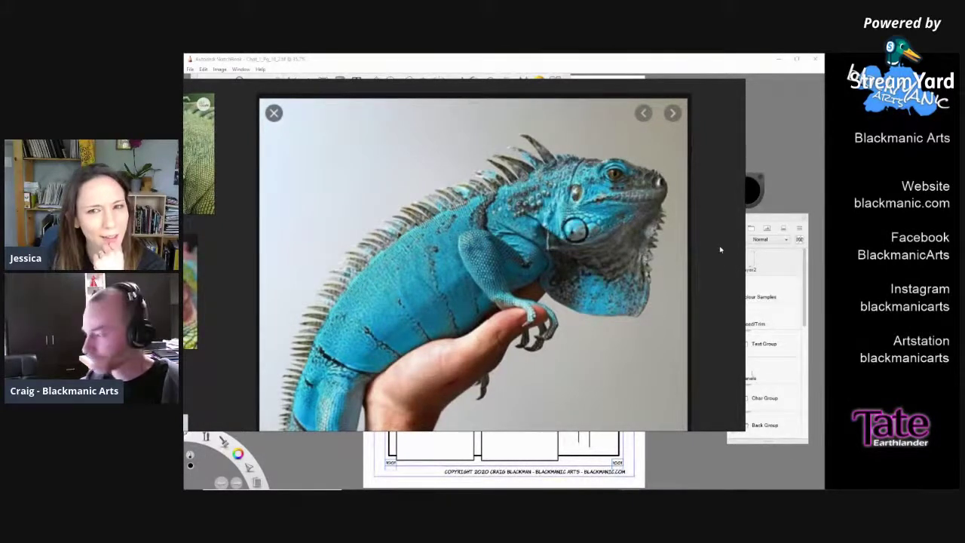
scroll(634, 284, down, 2)
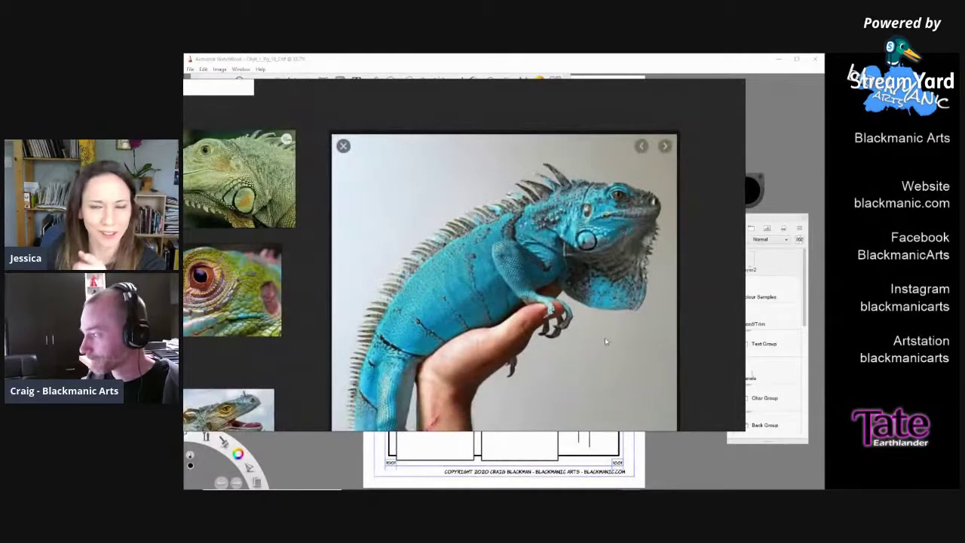
scroll(596, 339, down, 1)
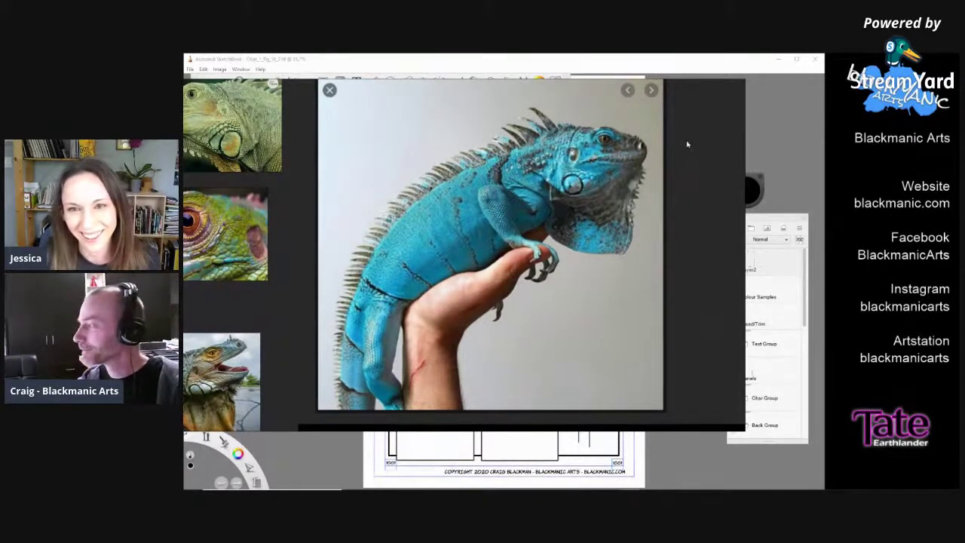
mouse_move(694, 148)
mouse_down()
mouse_move(693, 172)
mouse_move(691, 156)
mouse_up()
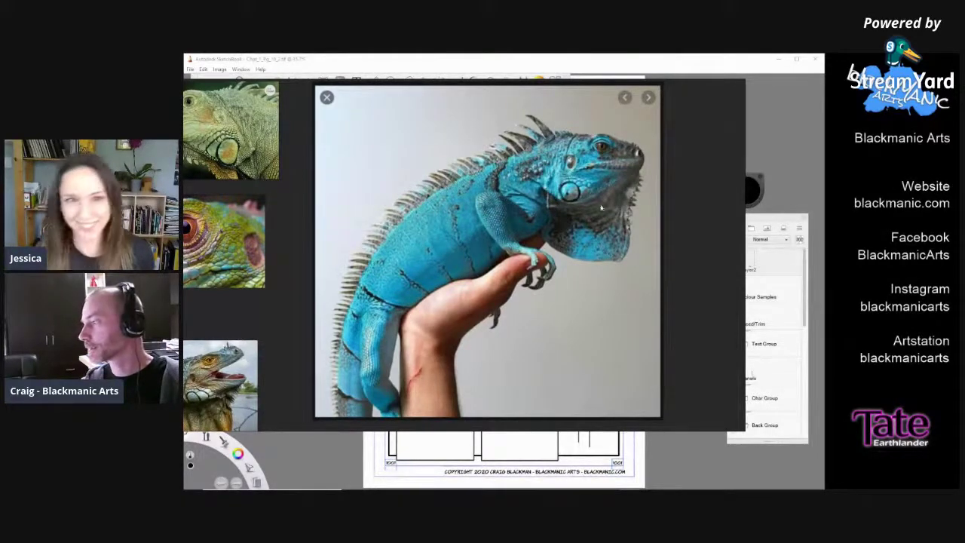
scroll(575, 212, down, 1)
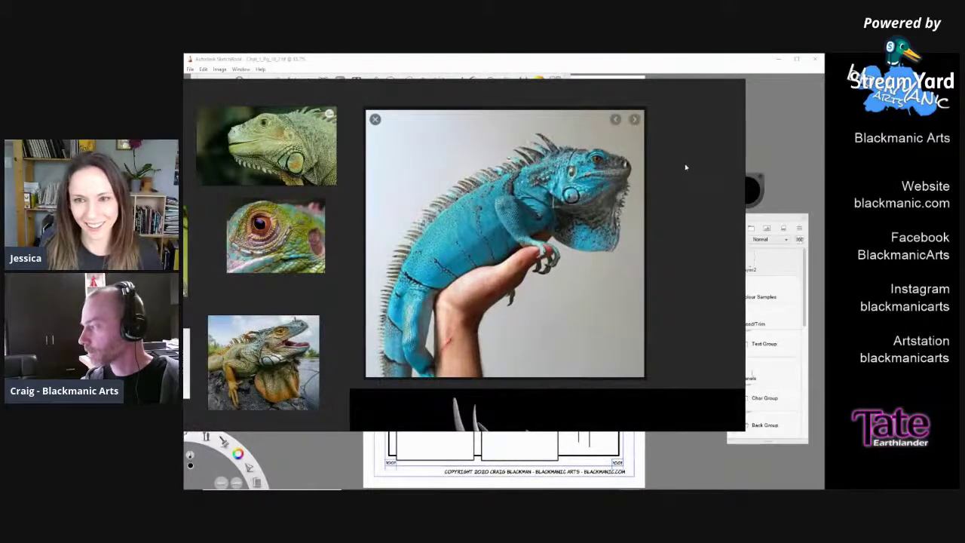
mouse_move(682, 176)
mouse_down()
mouse_move(627, 204)
mouse_move(481, 204)
mouse_move(670, 224)
mouse_up()
drag(668, 121, 184, 118)
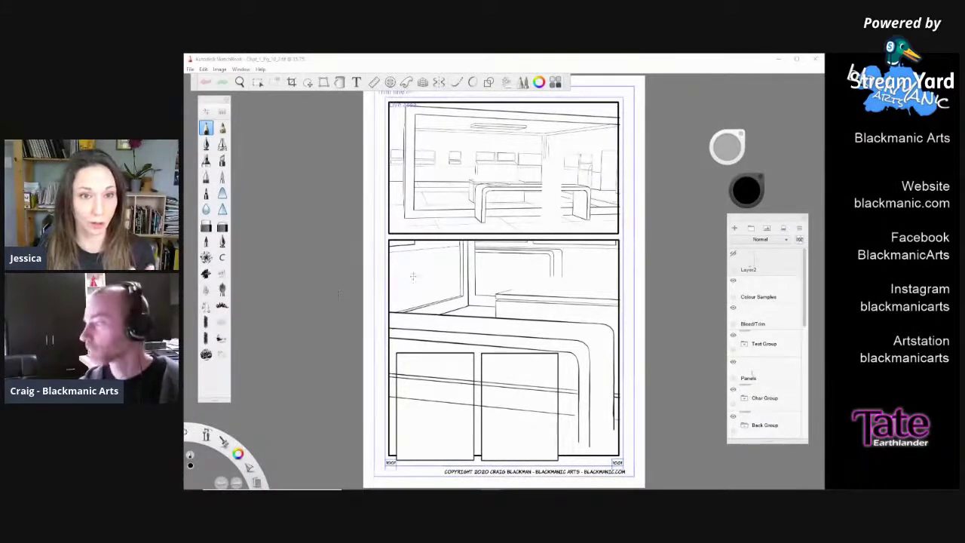
Switch back to the comic page in Clip Studio Paint and examine the large figure with outstretched hands and the splash beside her.
click(565, 60)
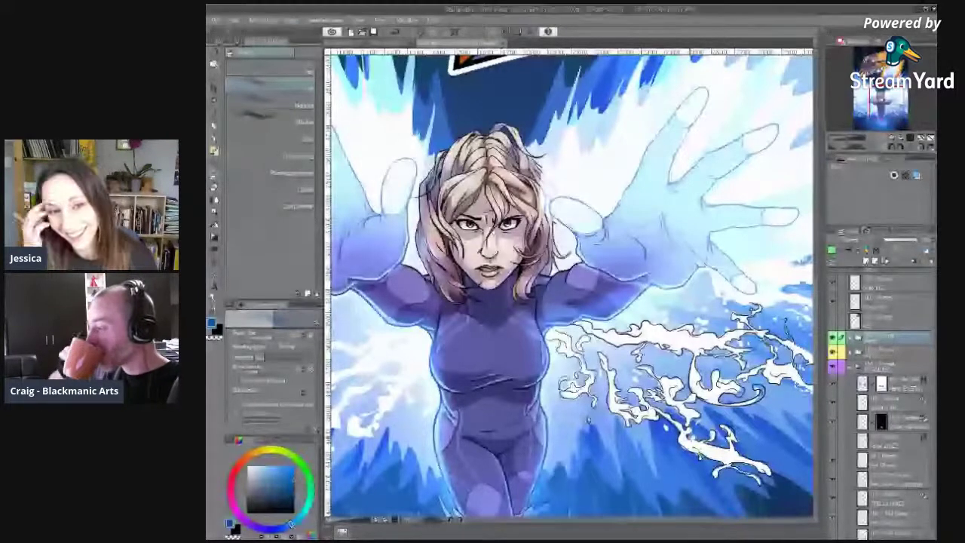
drag(571, 287, 530, 269)
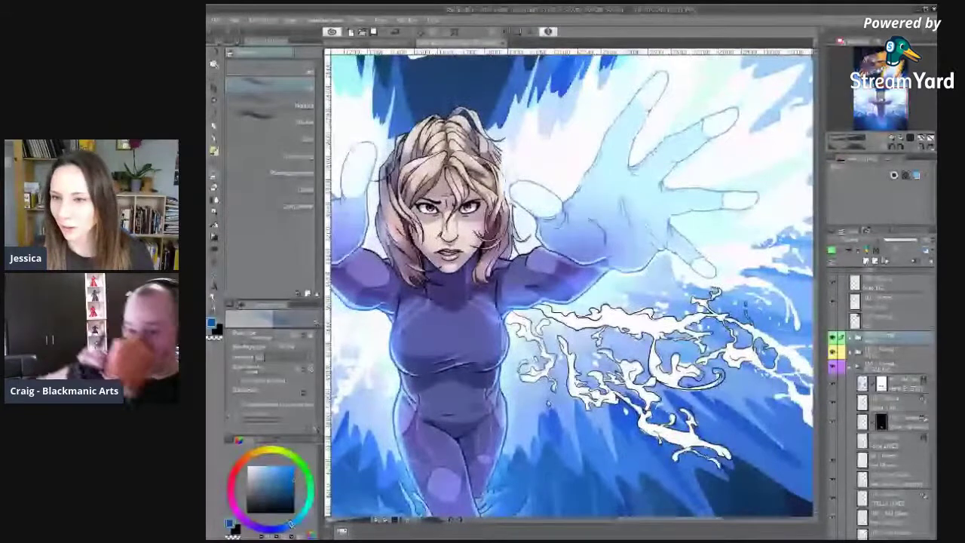
drag(531, 270, 666, 245)
drag(553, 311, 395, 360)
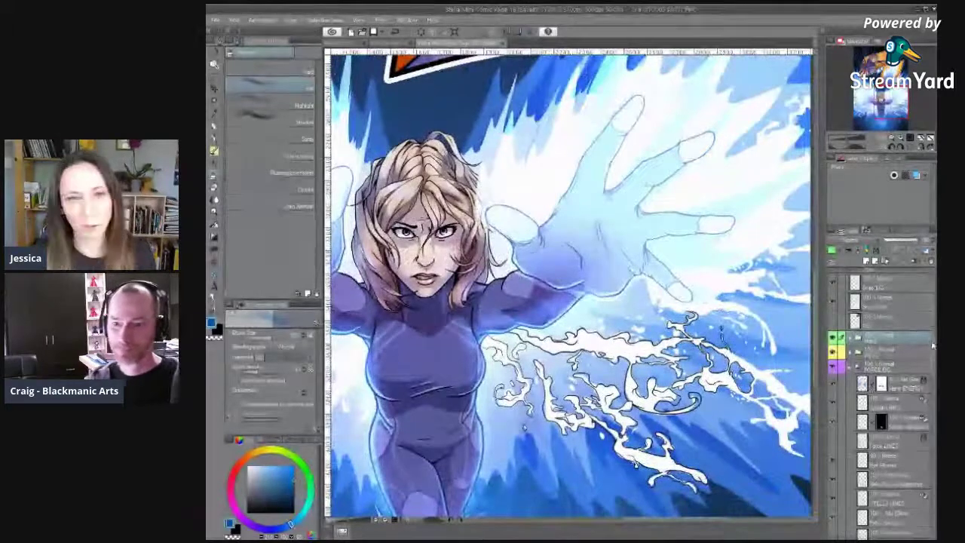
drag(932, 346, 933, 351)
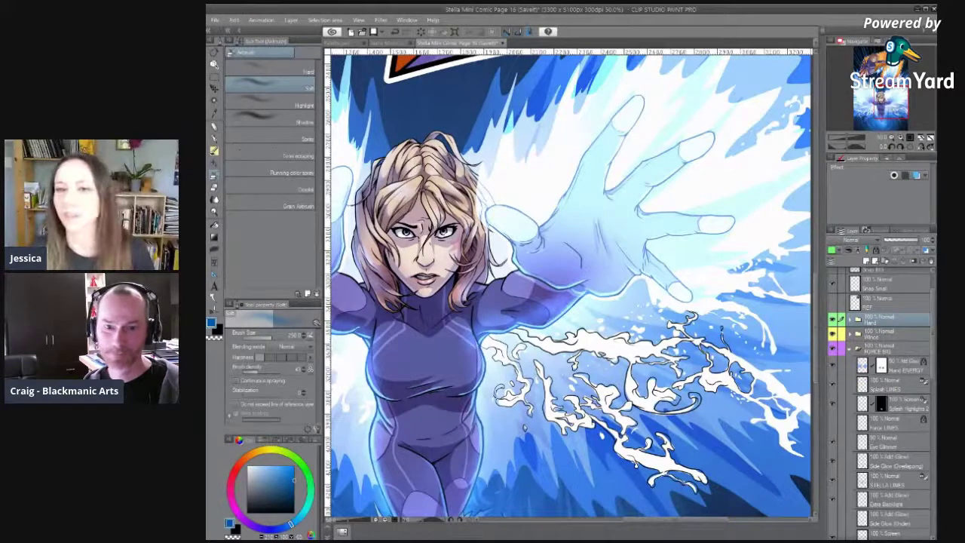
drag(573, 287, 533, 242)
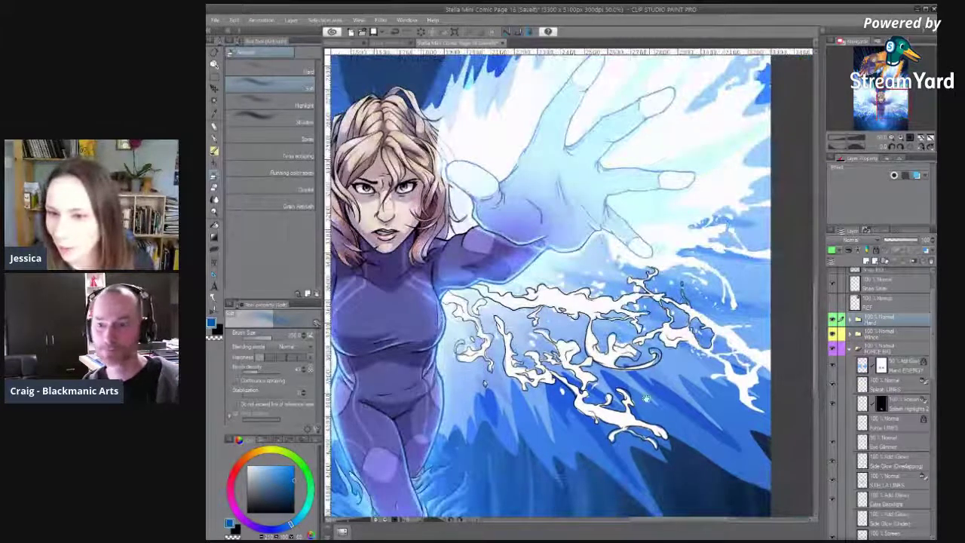
drag(646, 400, 663, 380)
Hide and show the Splash LINES and STELLA LINES layers in the FORCE BIG folder to compare their line art.
scroll(932, 360, down, 1)
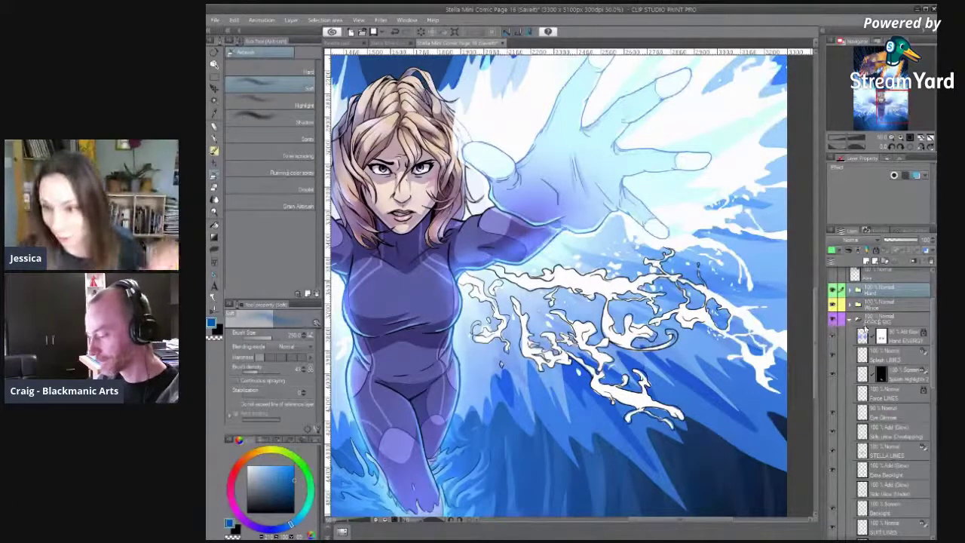
click(834, 358)
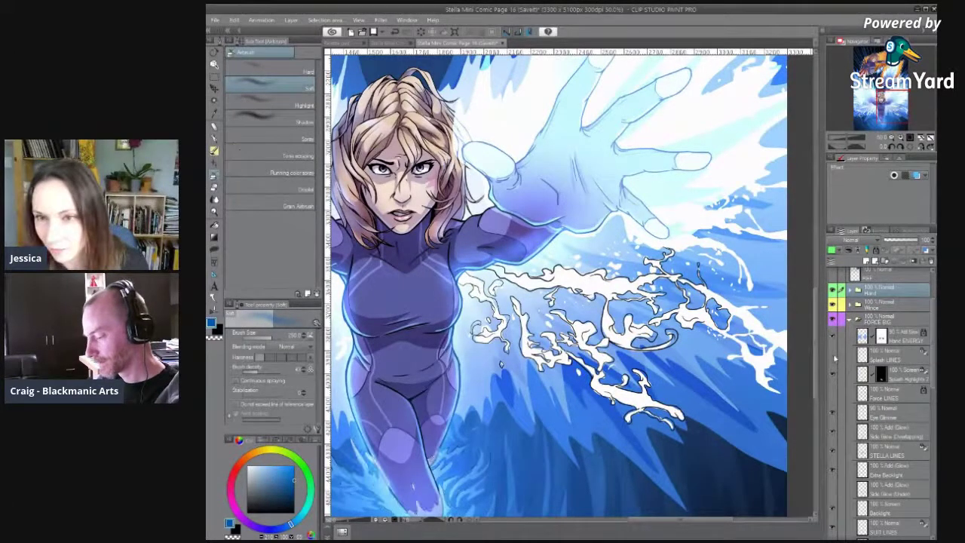
click(833, 356)
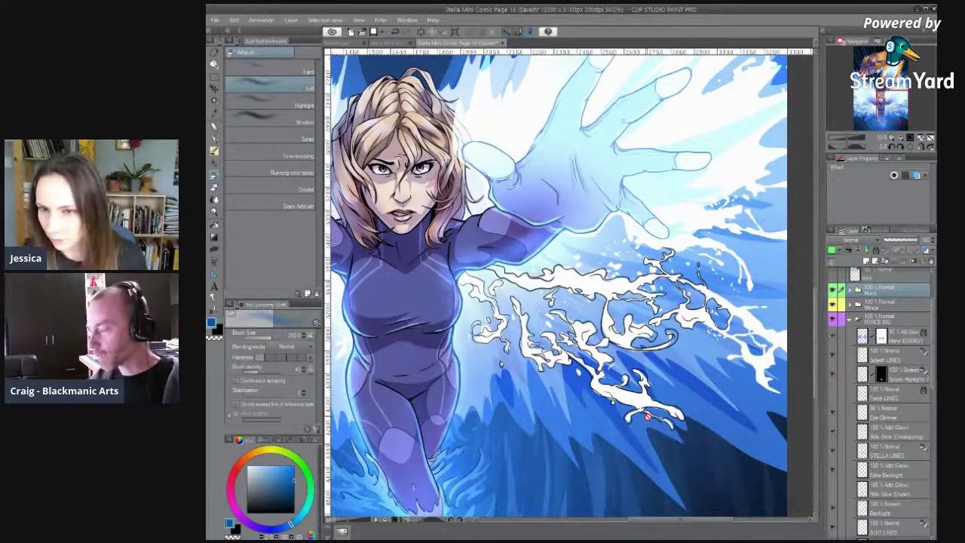
scroll(647, 417, down, 2)
click(833, 452)
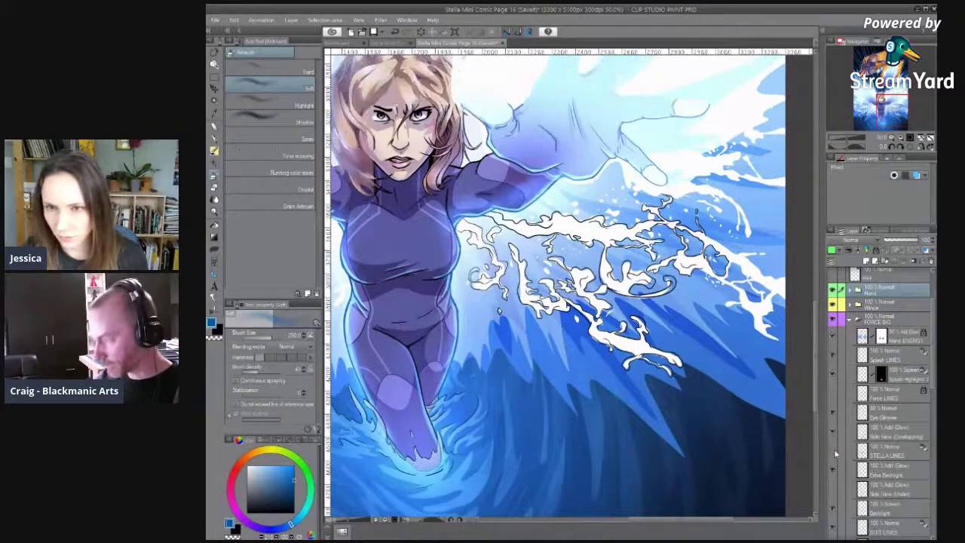
click(834, 452)
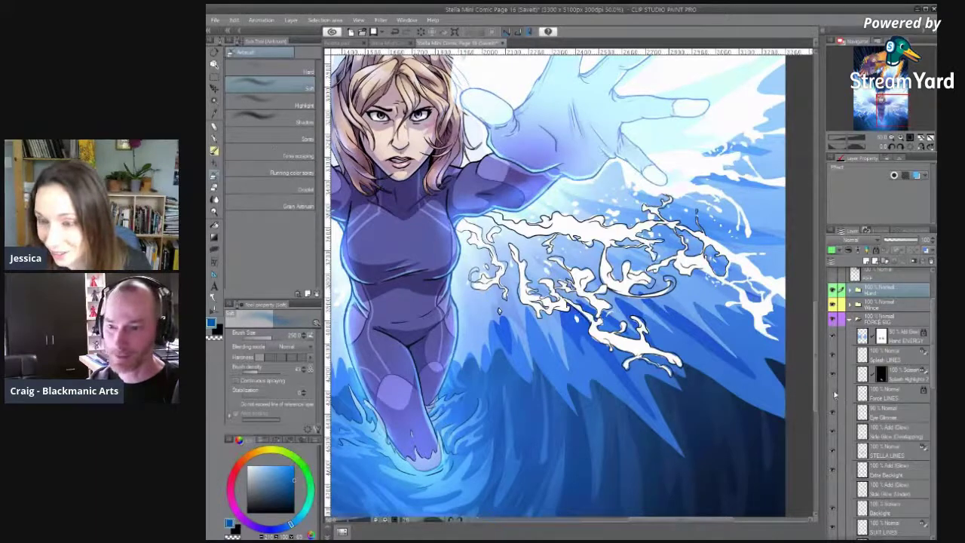
Hide and show the figure's shading, Darker and Gradients multiply layers to compare their effect on the artwork.
drag(711, 335, 714, 370)
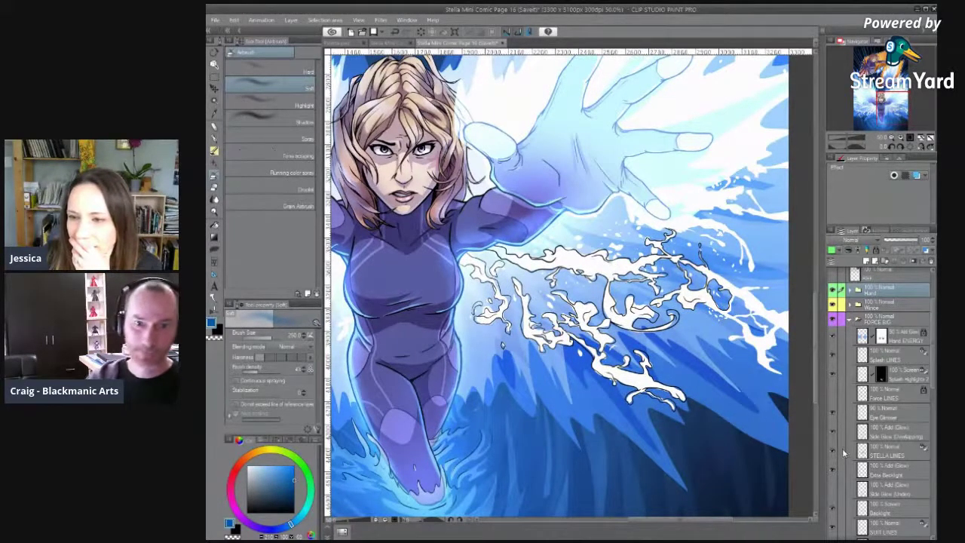
drag(933, 320, 932, 356)
click(834, 510)
click(833, 509)
drag(730, 413, 825, 484)
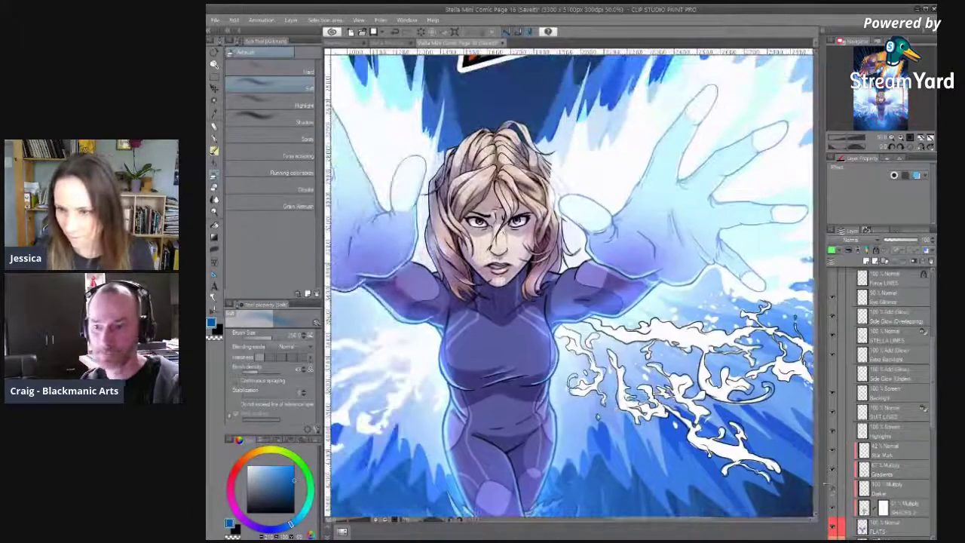
click(833, 491)
click(833, 491)
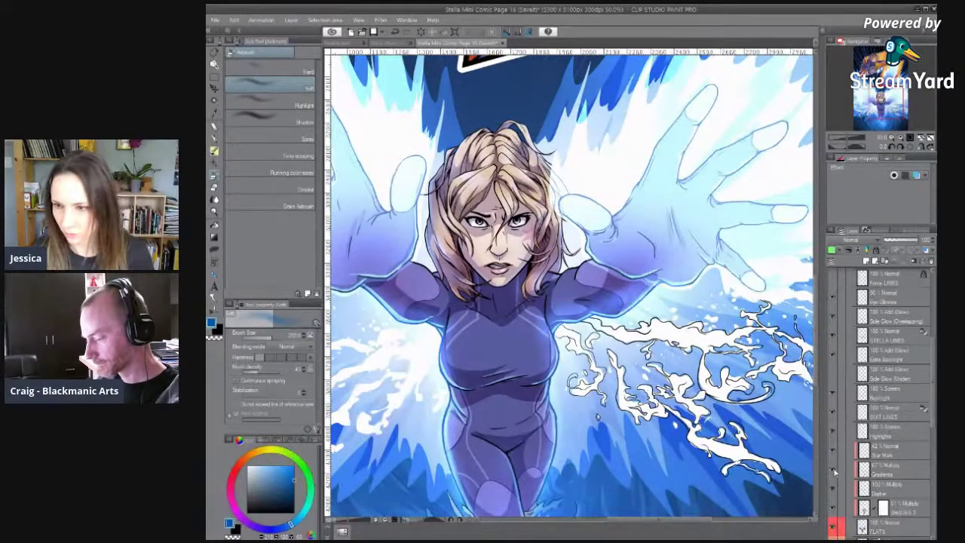
click(834, 471)
click(834, 471)
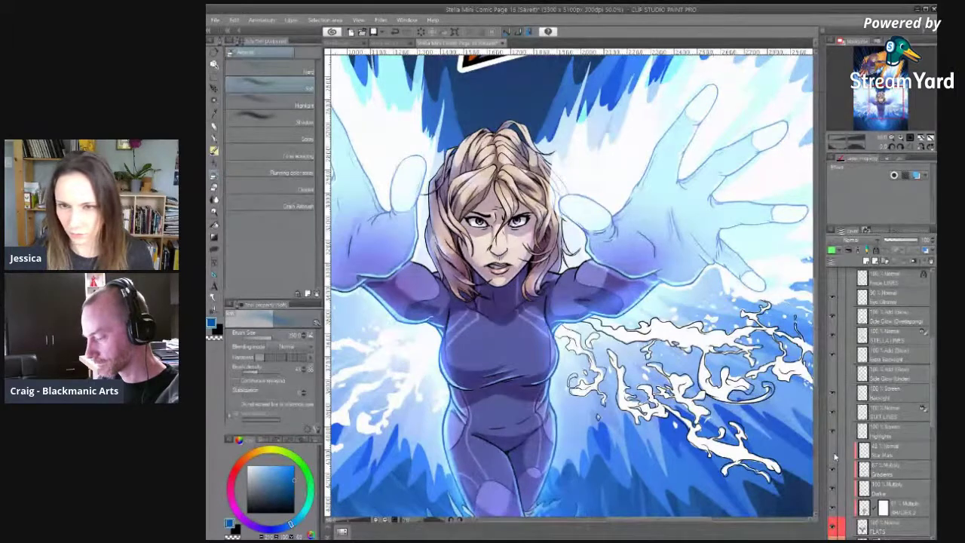
Hide and show the figure's Star Mark, Highlights and SUIT LINES layers to compare their effect on the suit.
click(834, 454)
click(833, 433)
click(832, 433)
click(833, 414)
click(833, 414)
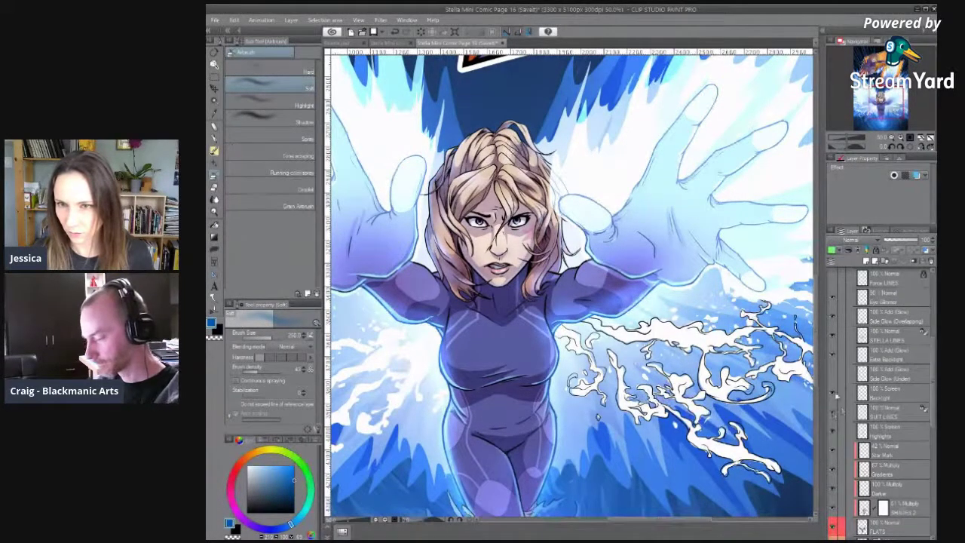
Hide and show the Backlight and Side Glow (Under) layers to compare the figure's glow, and view her as a whole.
click(833, 392)
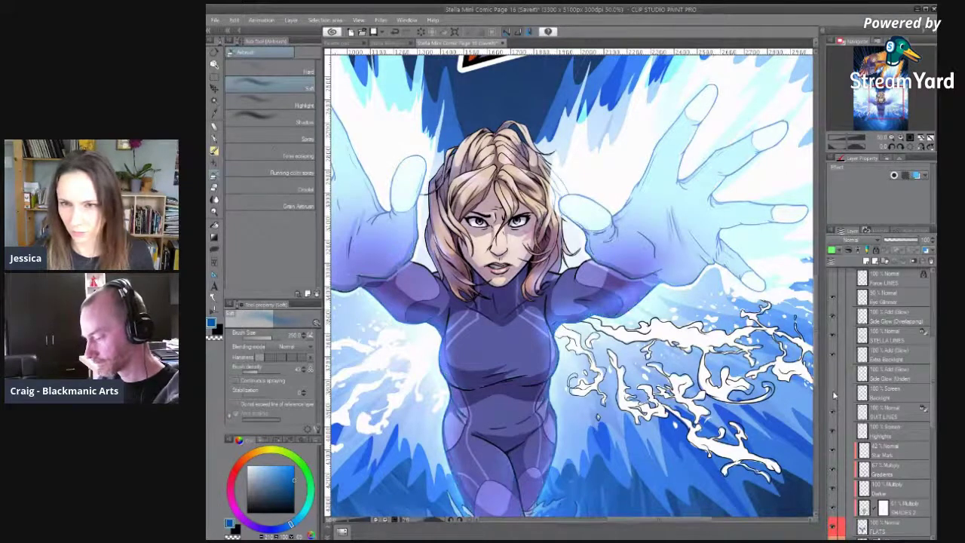
click(833, 393)
click(833, 376)
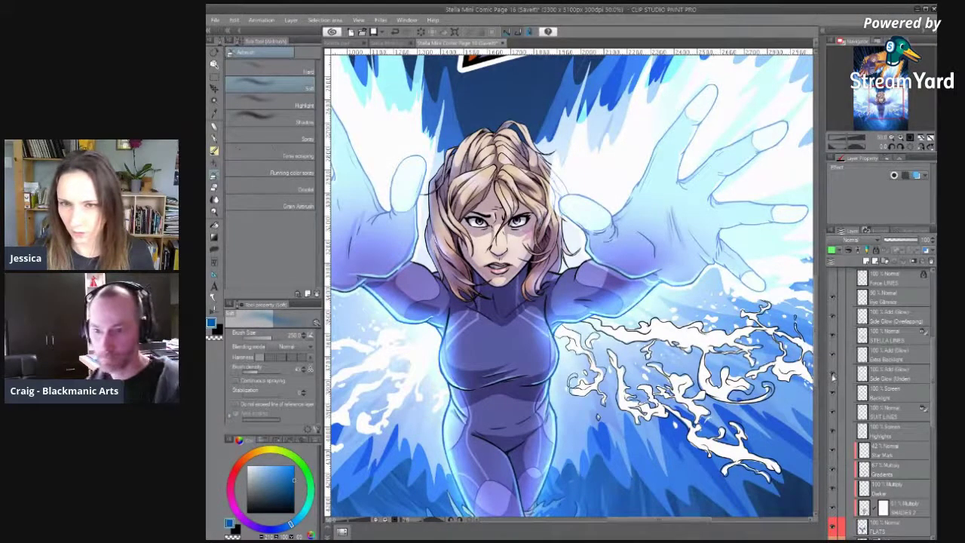
click(833, 375)
key(ctrl+space)
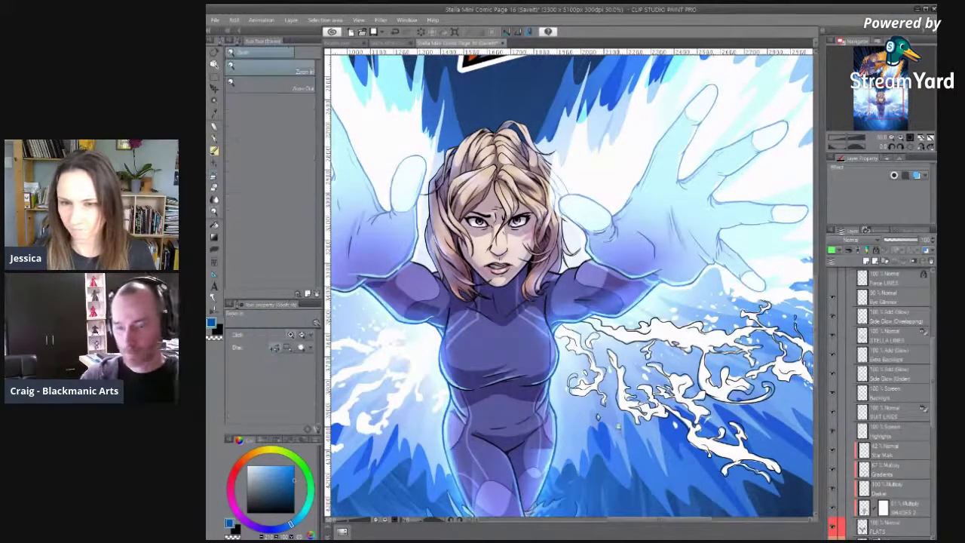
alt+click(623, 422)
drag(623, 423, 625, 394)
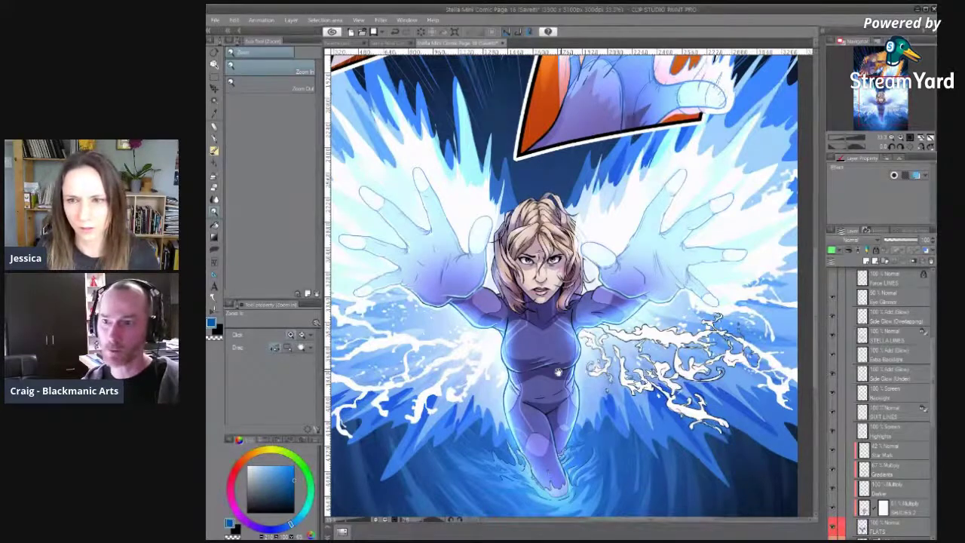
drag(559, 370, 585, 335)
click(600, 266)
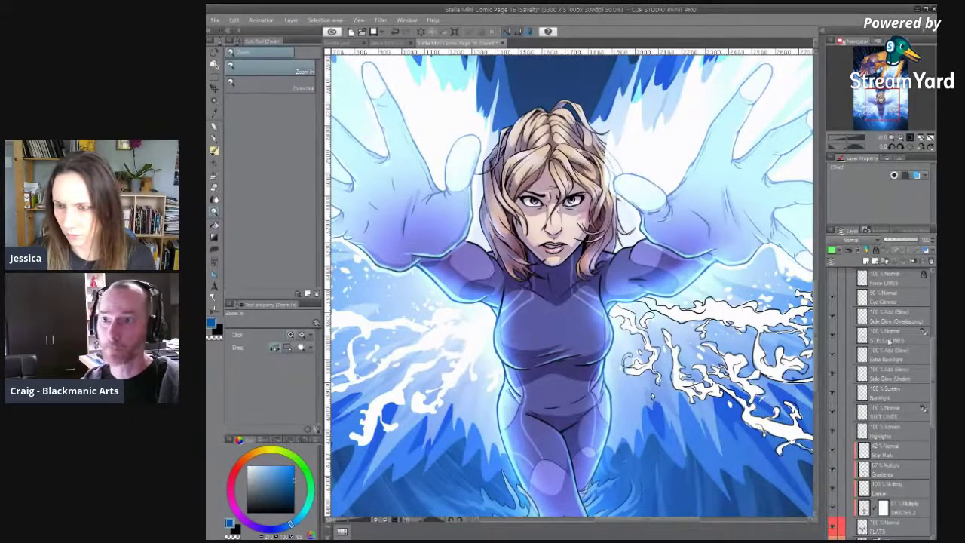
Sample the SUIT 1 colour from the palette document, return to the comic page, and select the figure's FLATS layer.
click(356, 43)
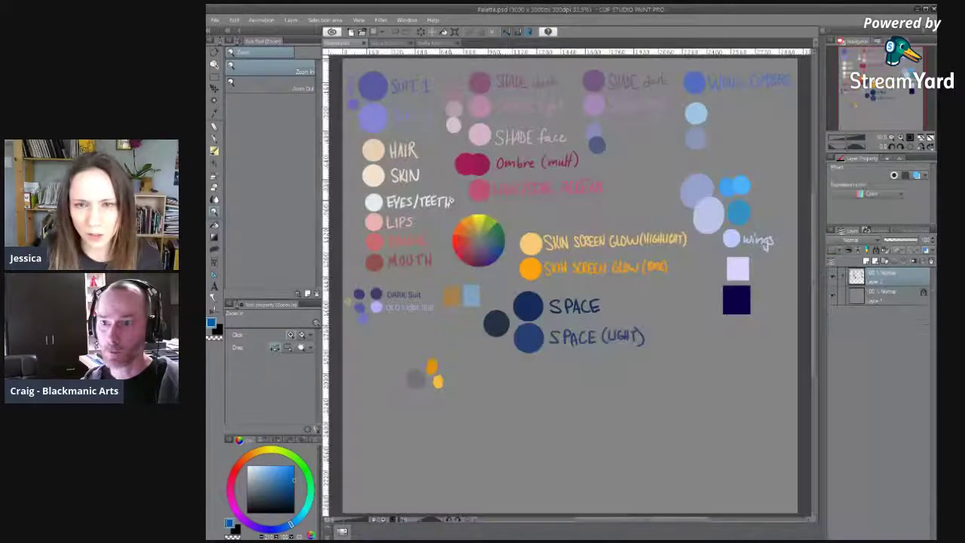
right_click(376, 97)
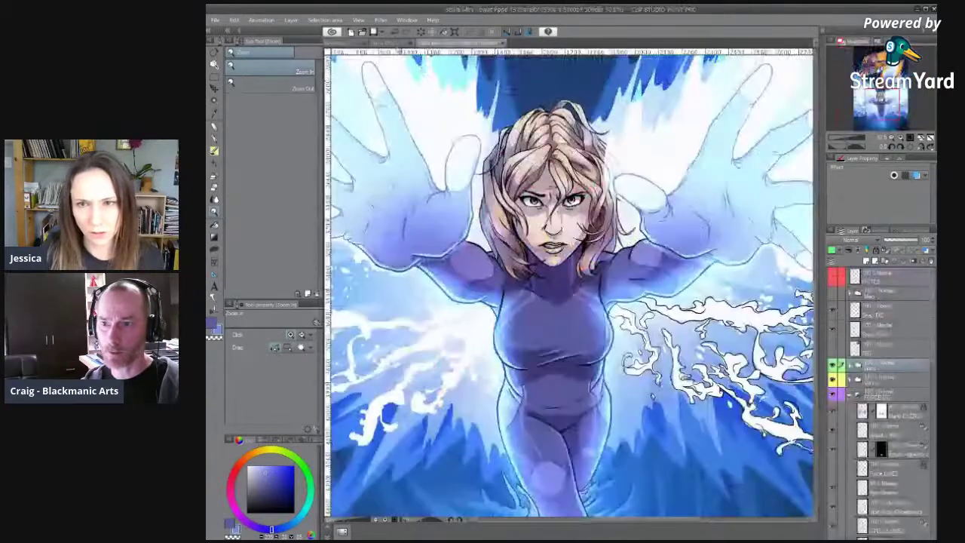
click(430, 43)
click(496, 301)
drag(933, 357, 932, 440)
click(909, 476)
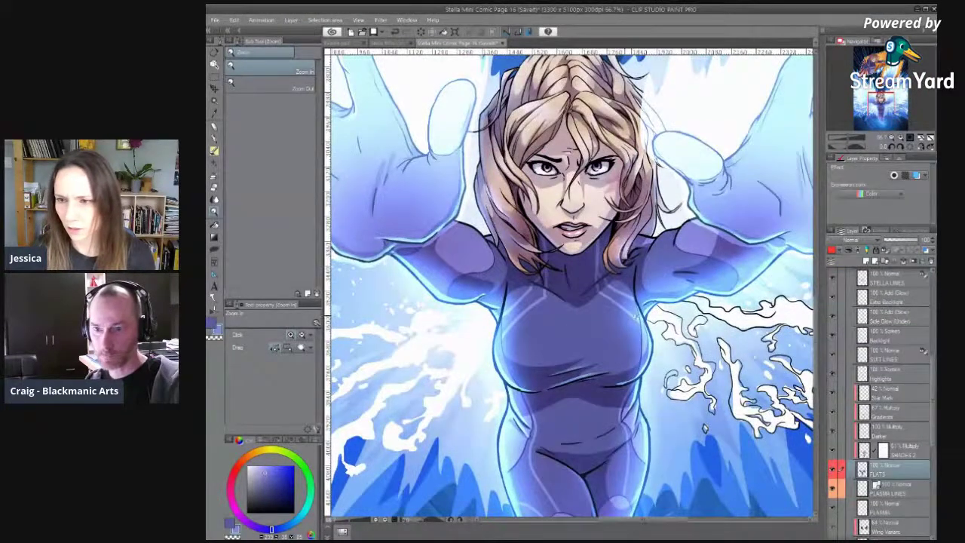
Paint over the corner of the chest stripe on the figure's right side with an enlarged G-pen.
scroll(560, 309, up, 1)
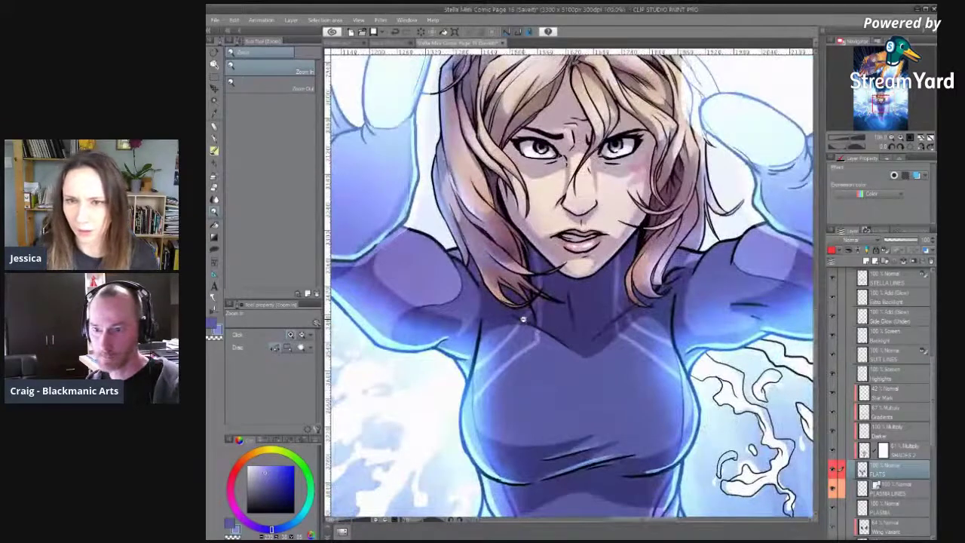
scroll(560, 279, up, 2)
key(b)
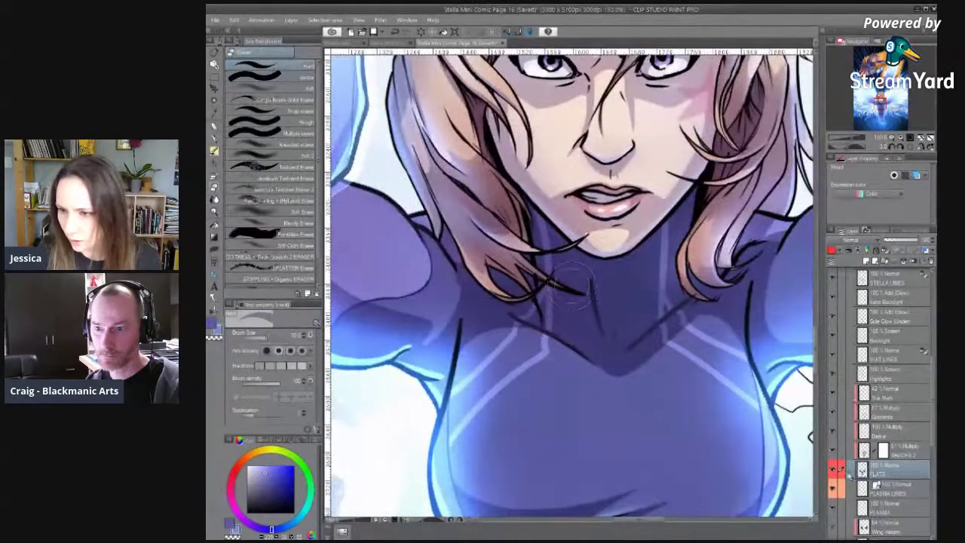
key(w)
click(472, 327)
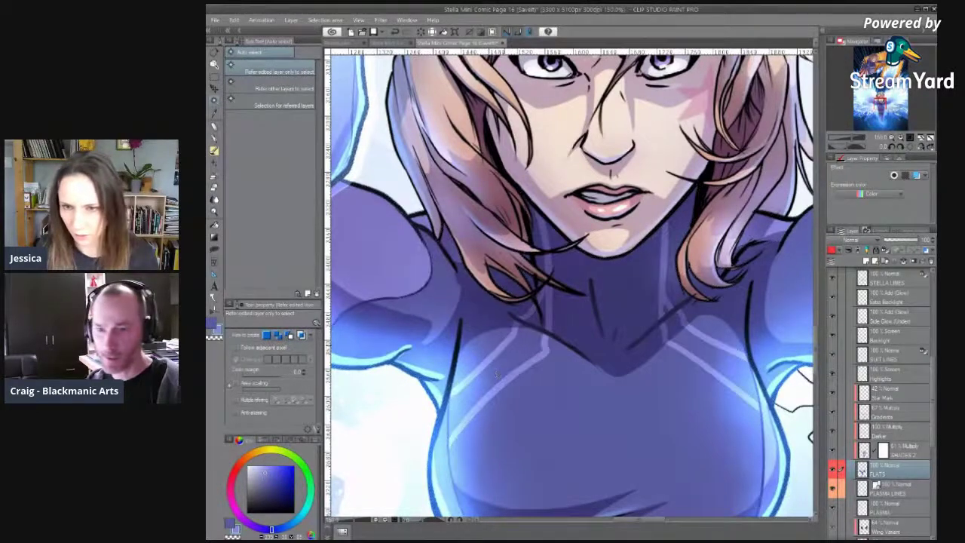
key(b)
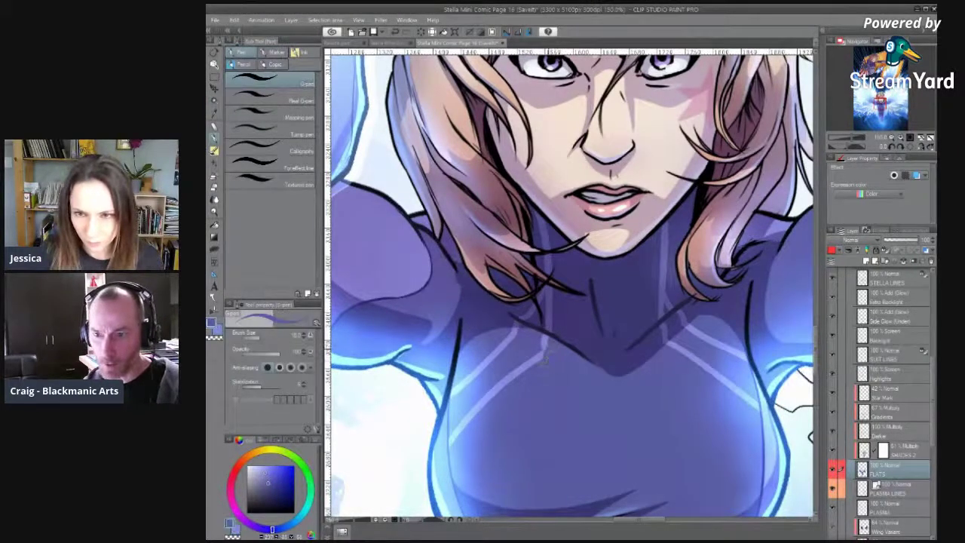
key(bracketright)
key(bracketright)
key(bracketright)
drag(547, 349, 544, 333)
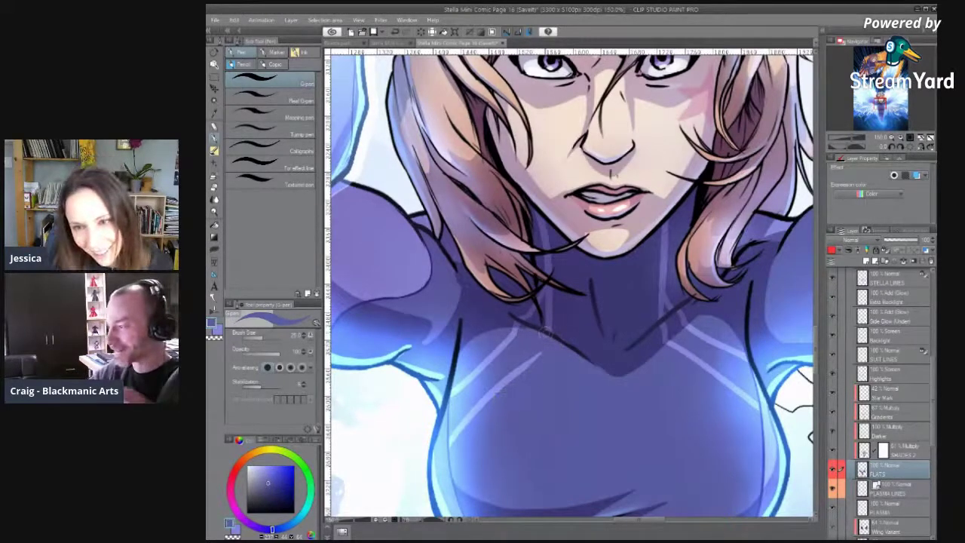
Reduce the G-pen size to 10 and redraw the bend of the chest stripe with the sampled stripe colour.
key(bracketleft)
key(bracketleft)
key(bracketleft)
key(bracketleft)
key(bracketleft)
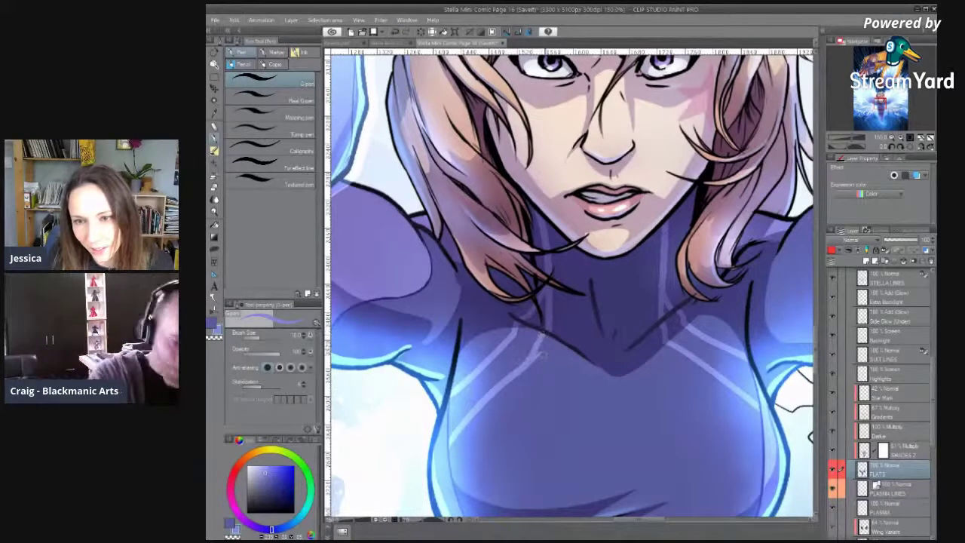
alt+click(542, 348)
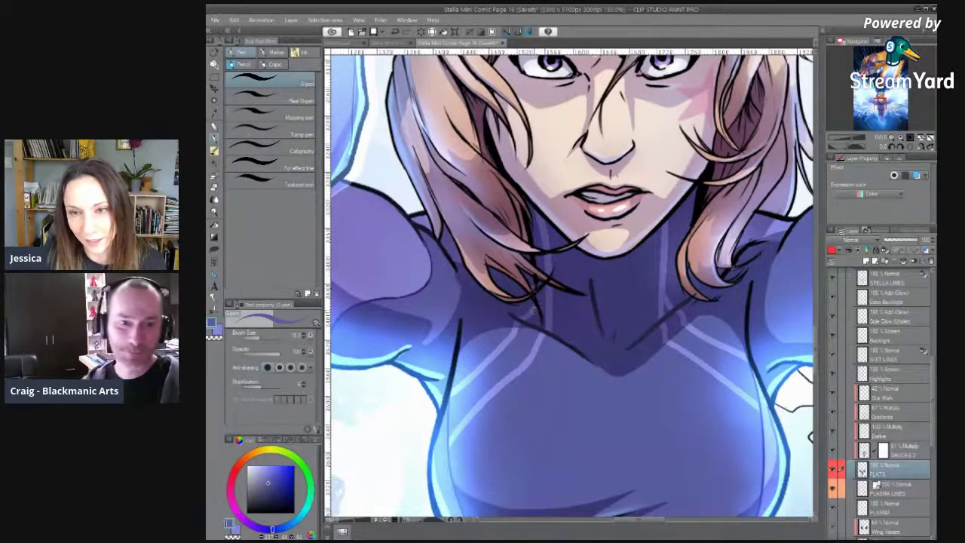
drag(536, 290, 566, 361)
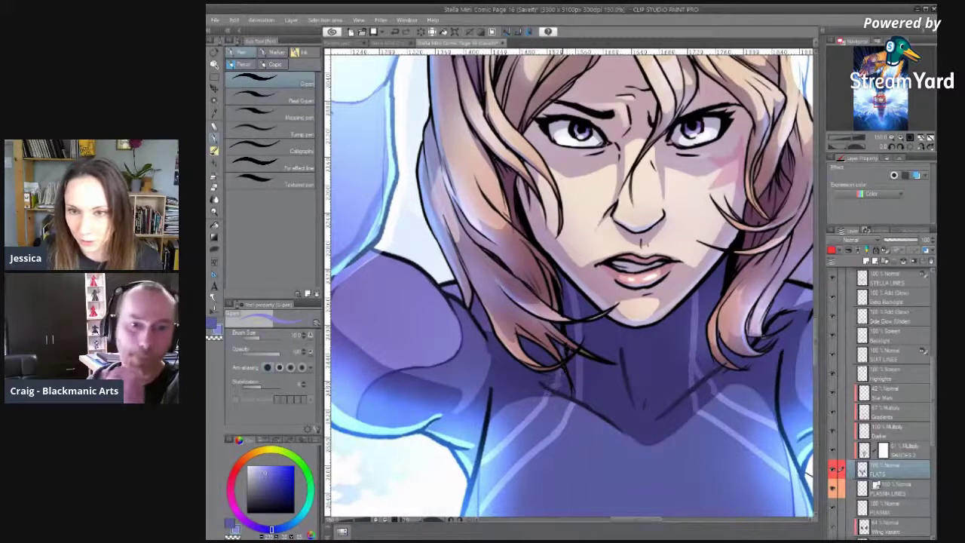
Touch up the neck stripe beneath the hair on the figure's right side with colours sampled from the suit.
key(x)
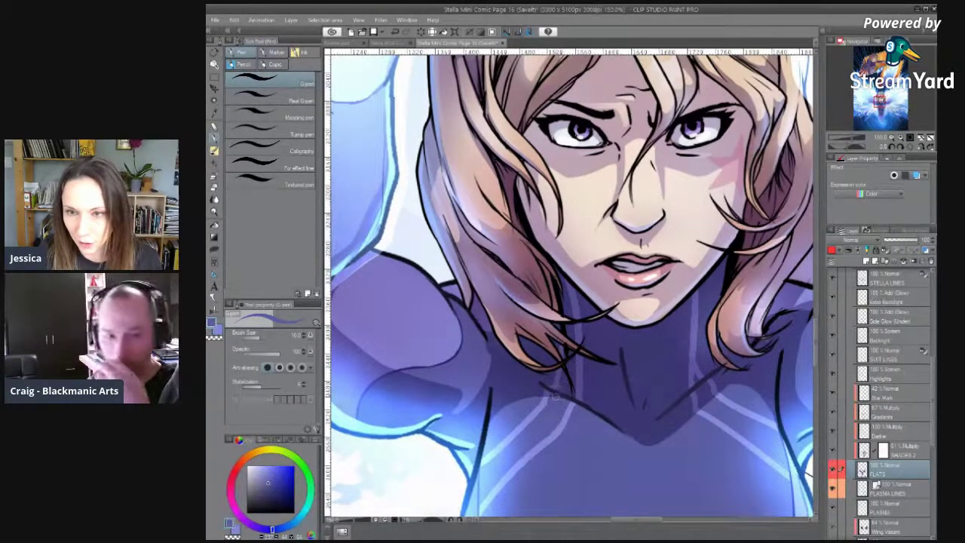
key(x)
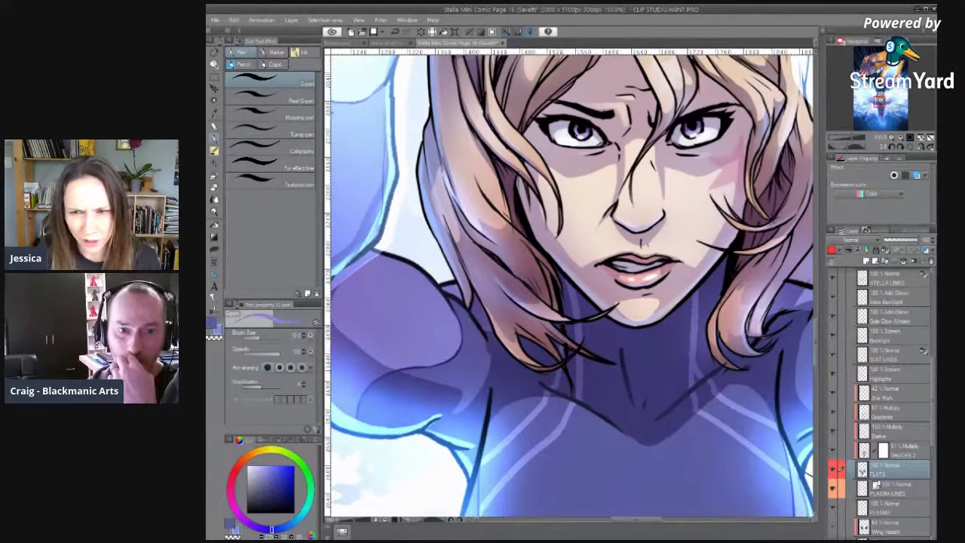
alt+click(563, 330)
alt+click(561, 361)
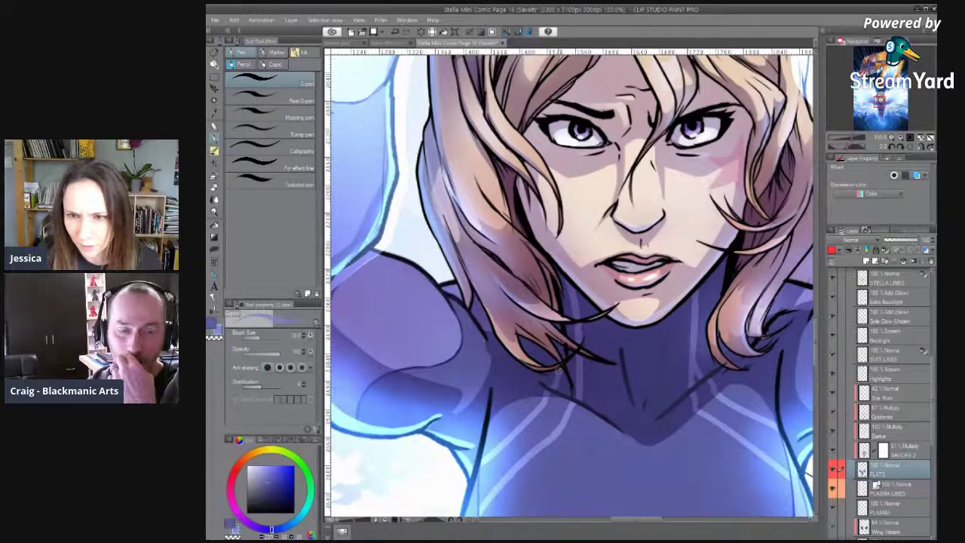
alt+click(559, 367)
drag(564, 291, 552, 300)
drag(558, 369, 504, 238)
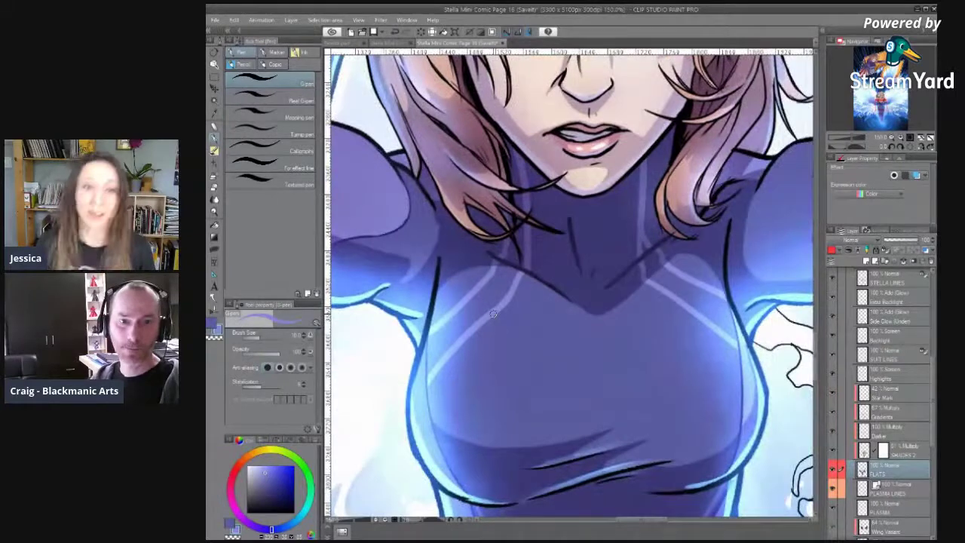
drag(554, 405, 517, 434)
drag(599, 254, 531, 299)
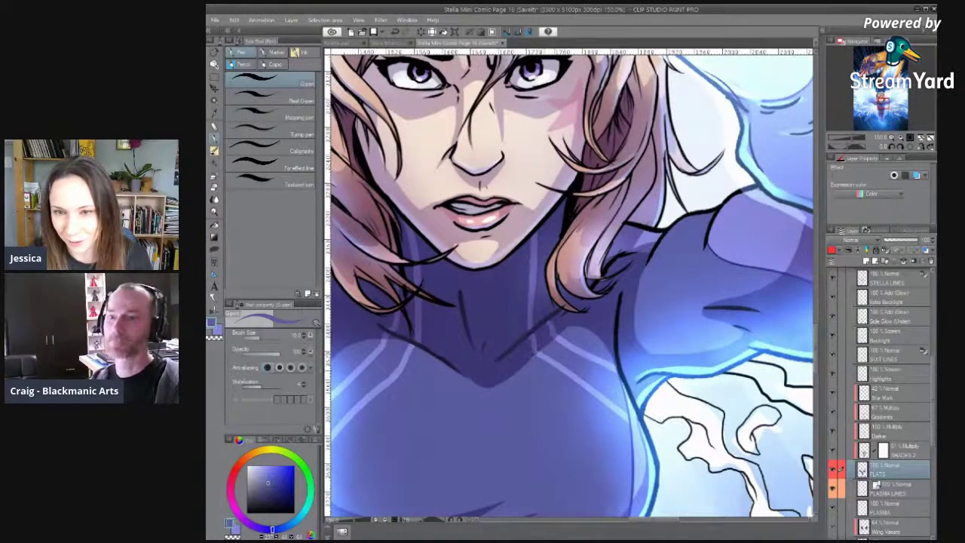
Try to extend the neck stripe on the figure's left side down to the chest stripe with a sampled colour.
alt+click(532, 332)
drag(531, 329, 537, 347)
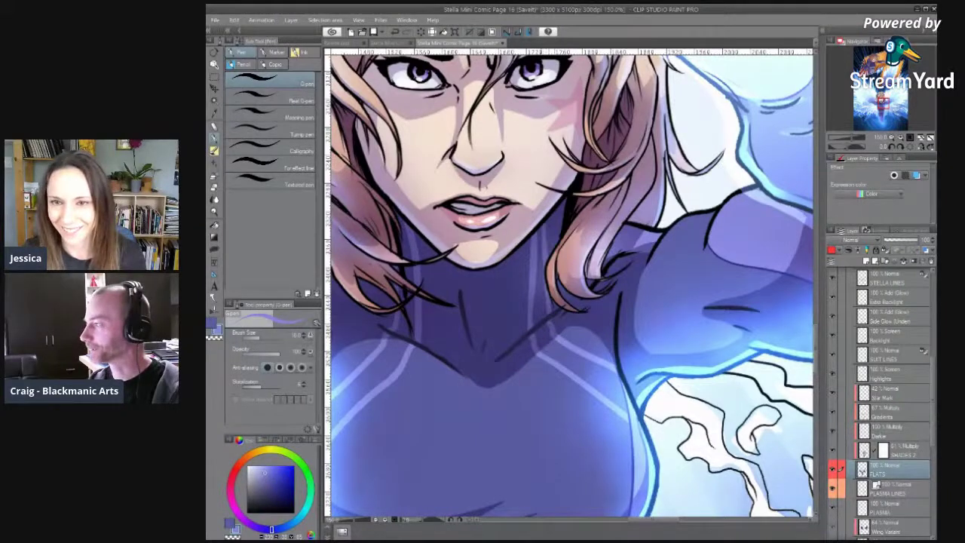
key(ctrl+z)
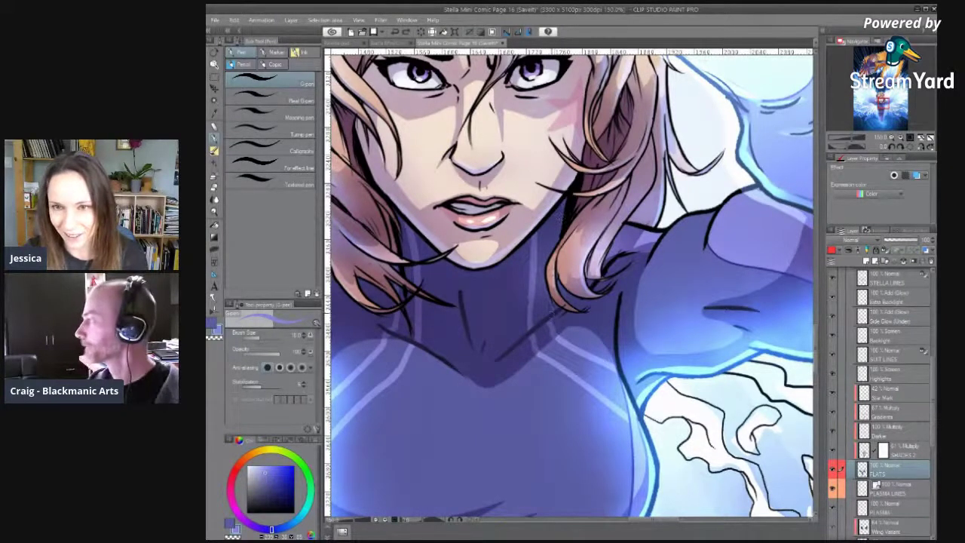
Examine the figure's suit from the collar down to the submerged legs, and back up to her face and outstretched hands.
drag(548, 317, 561, 191)
drag(541, 355, 561, 126)
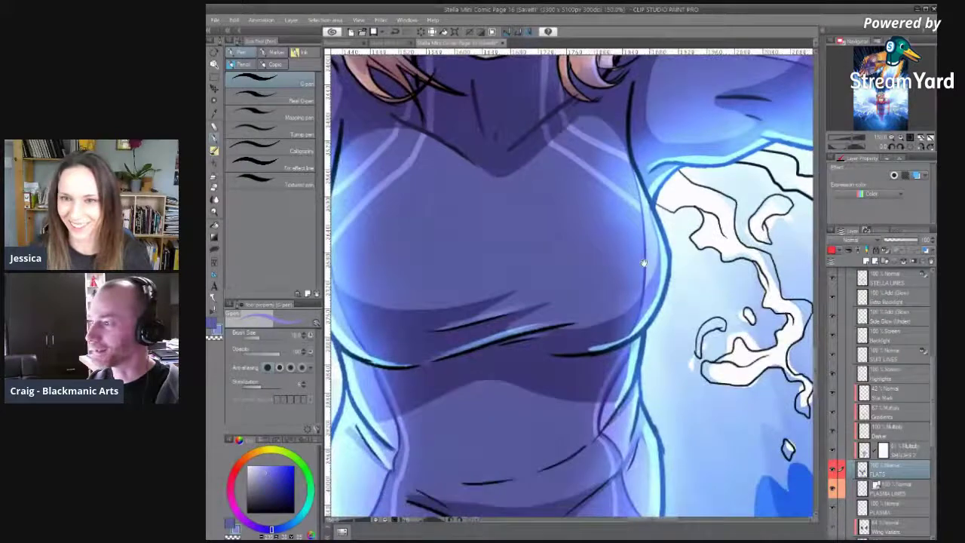
drag(644, 263, 647, 431)
scroll(646, 430, down, 3)
drag(562, 431, 494, 187)
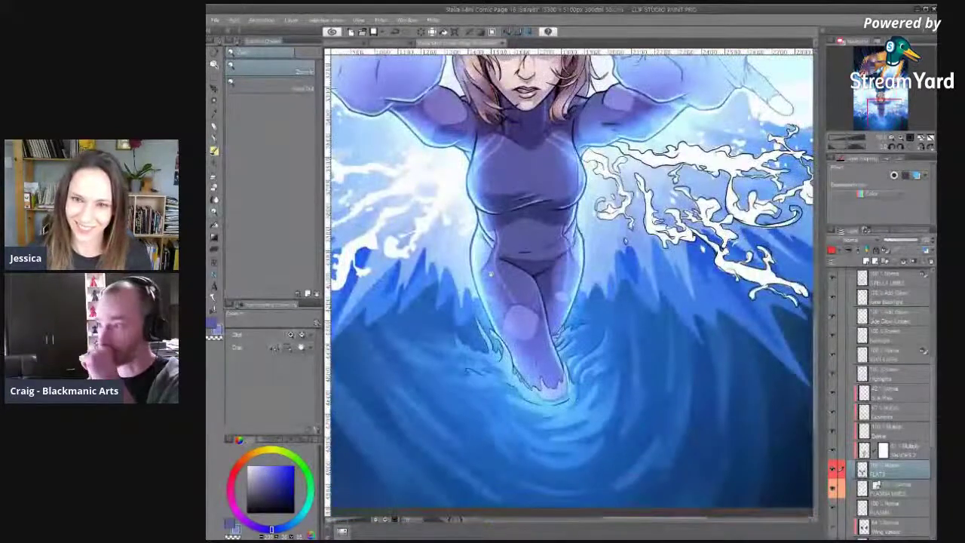
scroll(490, 276, up, 5)
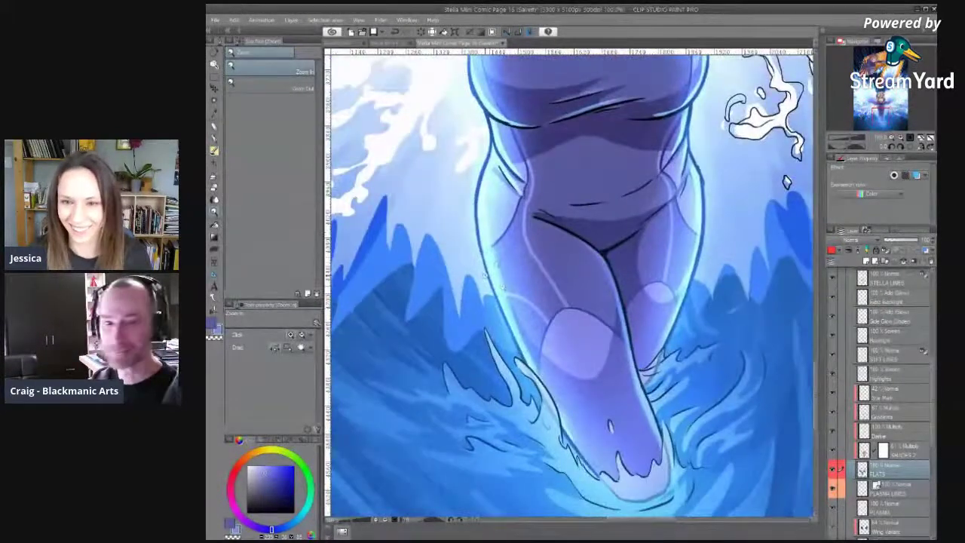
scroll(513, 250, up, 6)
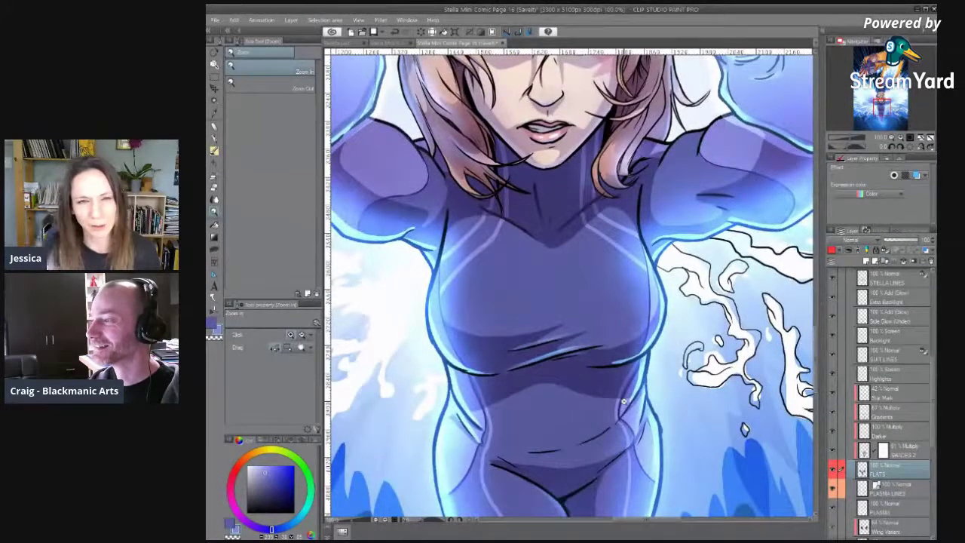
scroll(624, 401, up, 3)
scroll(658, 221, up, 1)
drag(657, 220, 549, 228)
drag(593, 445, 717, 339)
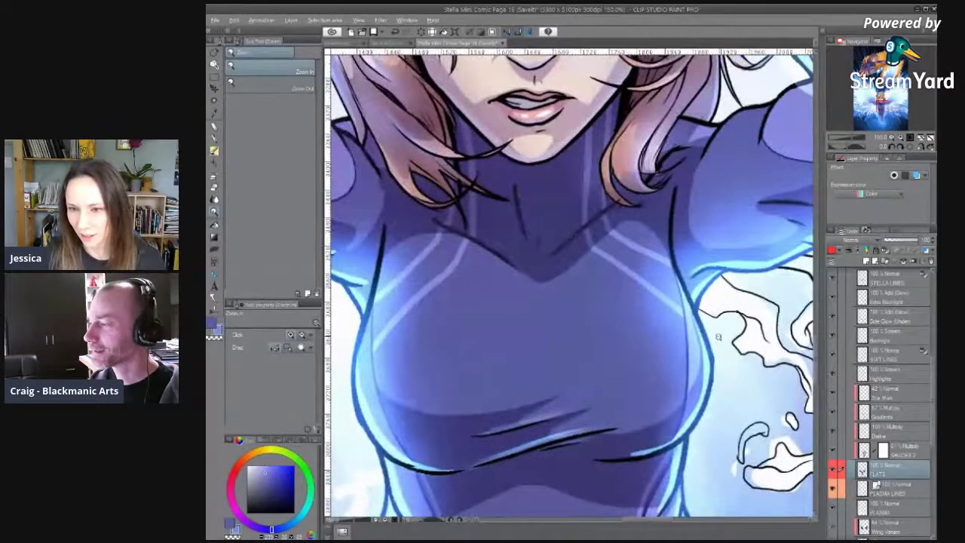
scroll(719, 337, down, 2)
drag(662, 418, 659, 491)
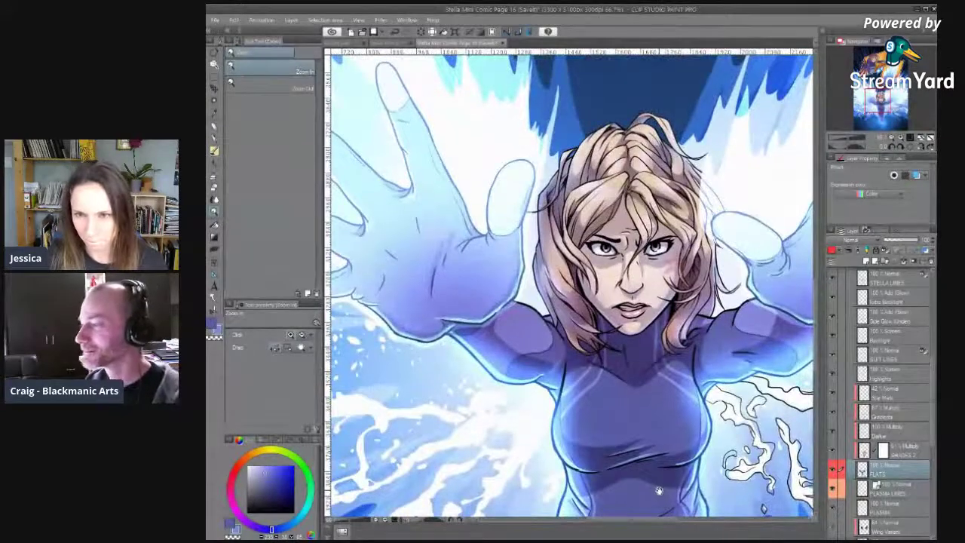
scroll(666, 314, down, 1)
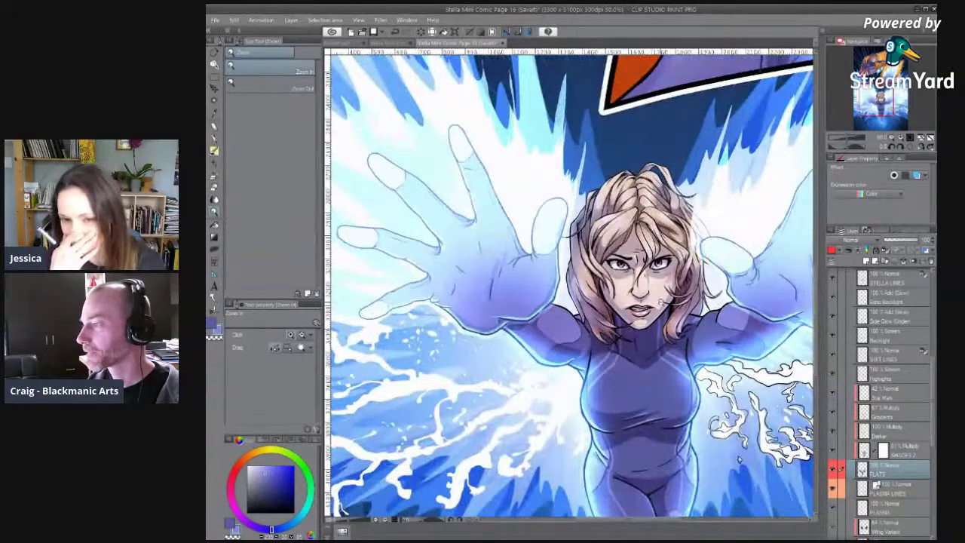
drag(739, 459, 636, 456)
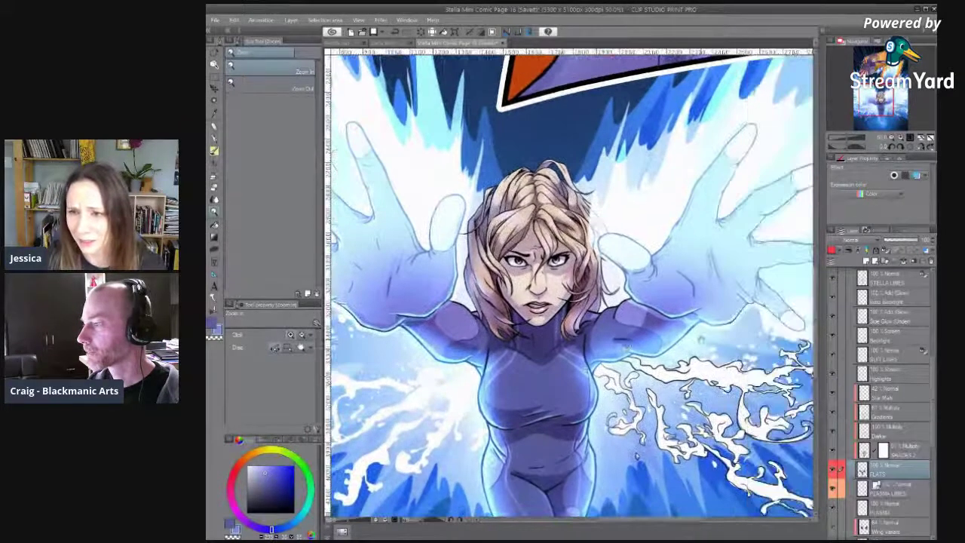
Check the SUIT LINES layer by switching its visibility off and on, and add a new layer directly above it.
alt+click(556, 180)
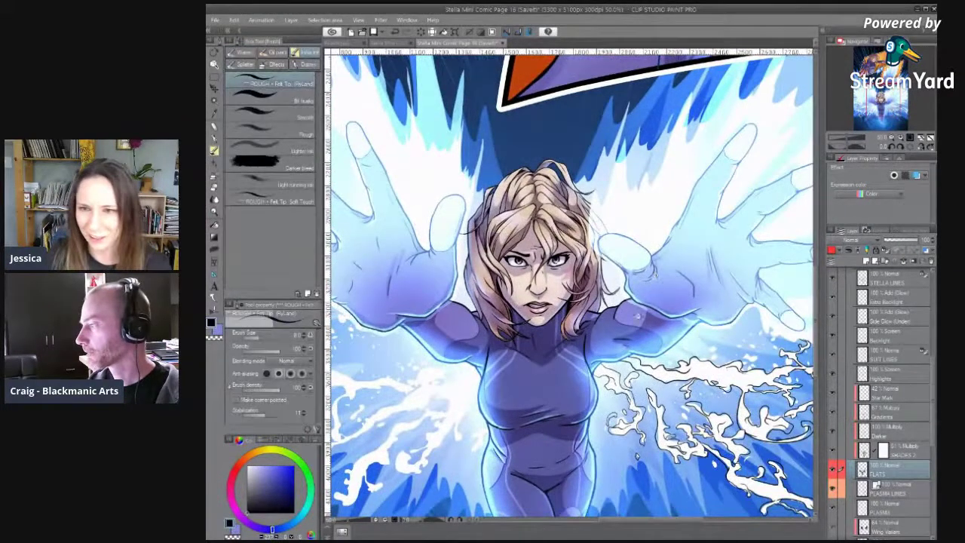
scroll(624, 336, up, 2)
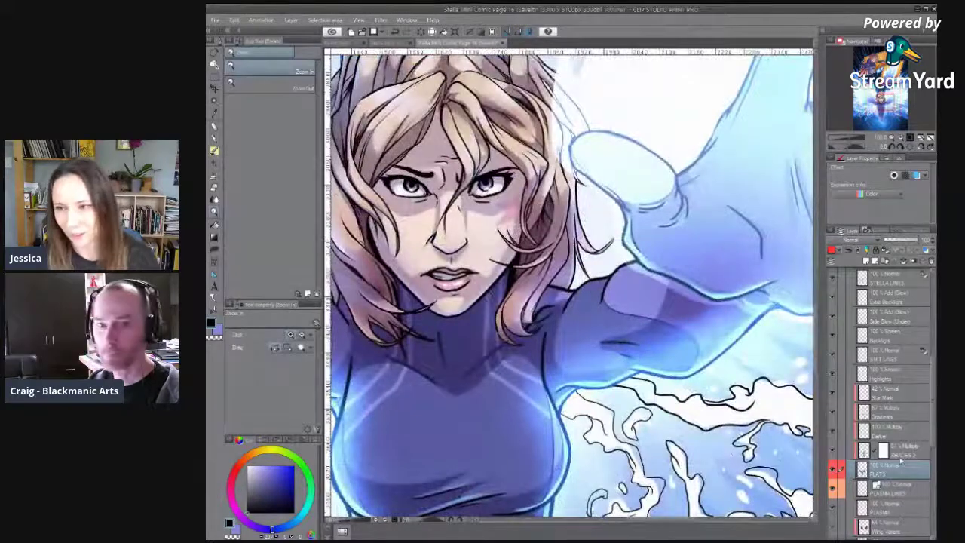
click(890, 356)
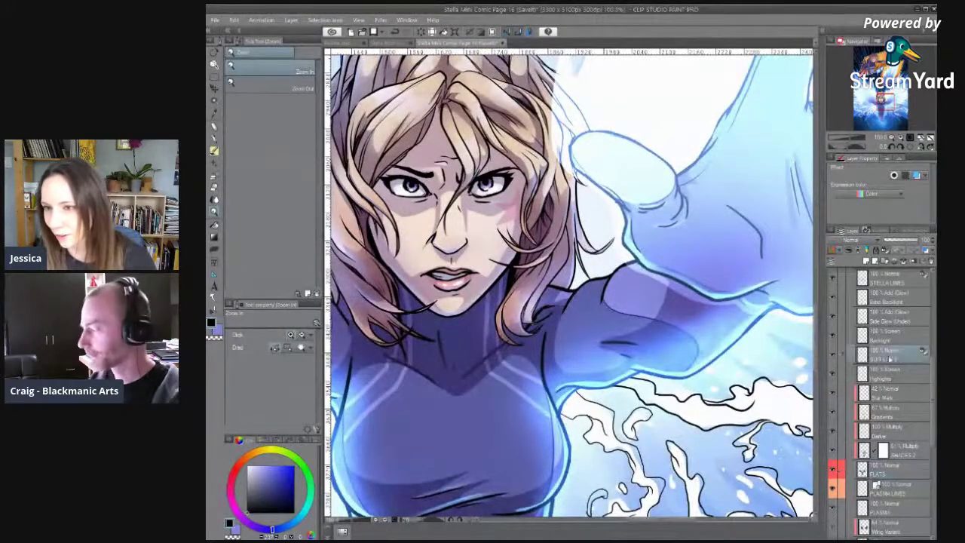
click(833, 355)
click(833, 356)
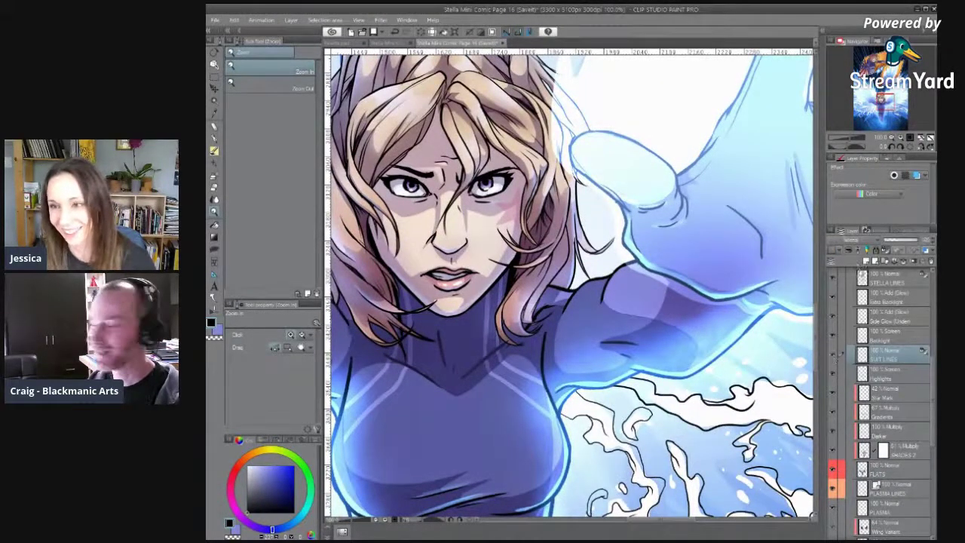
click(865, 262)
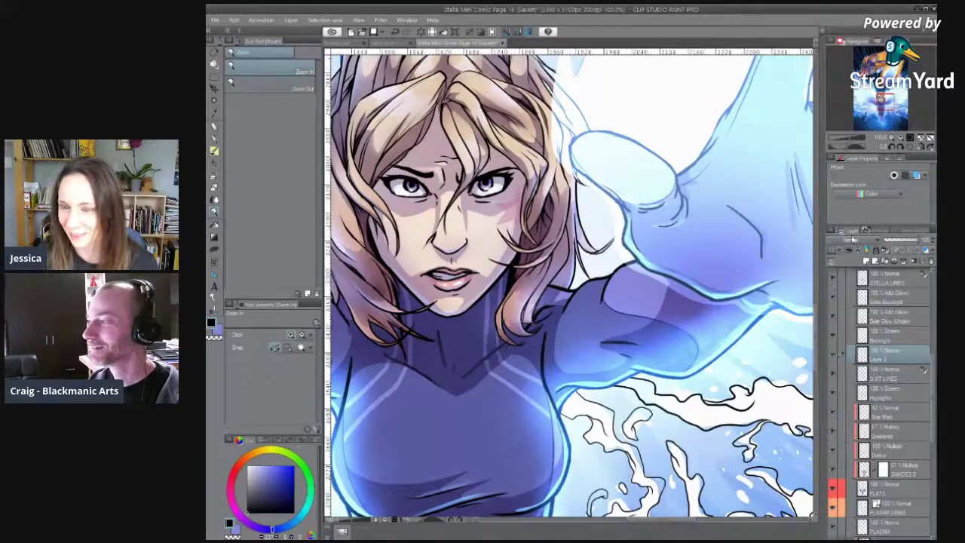
Draw a thin inner seam line with the ROUGH + Felt Tip brush along the light patch on the figure's left upper arm.
click(901, 146)
click(901, 146)
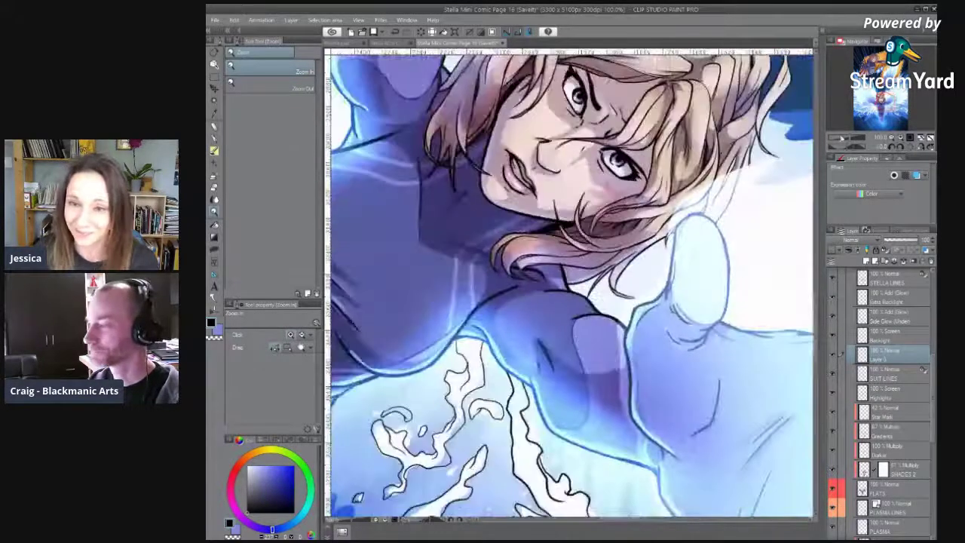
mouse_move(565, 328)
mouse_down()
mouse_move(547, 173)
mouse_move(532, 149)
mouse_up()
ctrl+click(532, 149)
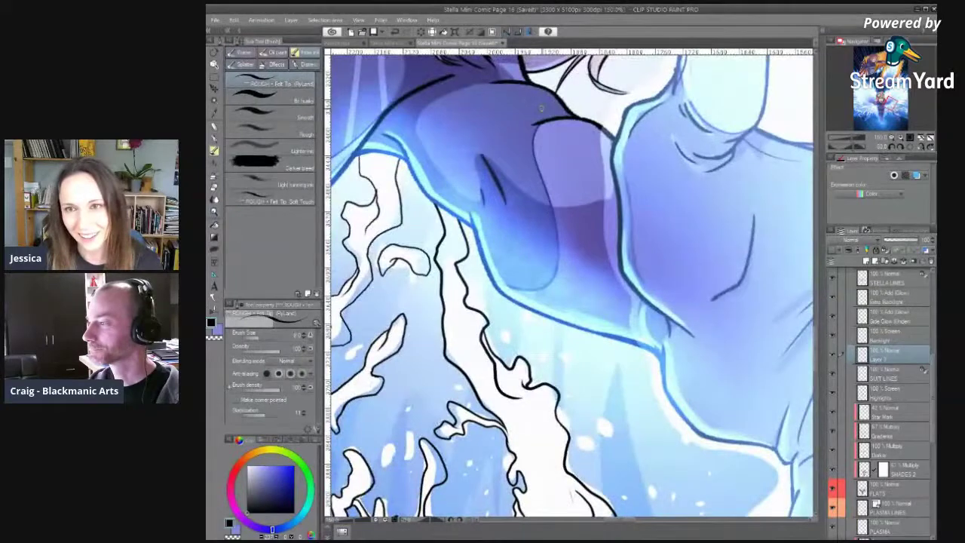
drag(560, 186, 539, 277)
drag(529, 225, 530, 366)
key(ctrl+z)
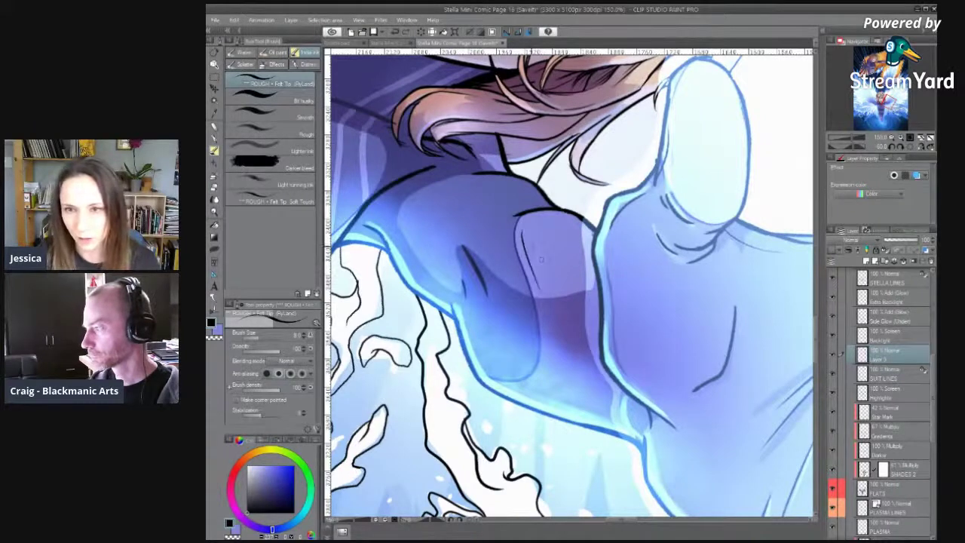
Continue the thin seam line along the edge of the lower, bluer panel on the left arm, redoing strokes until it fits.
drag(543, 316, 545, 365)
key(ctrl+z)
drag(545, 324, 547, 361)
key(ctrl+z)
drag(544, 324, 544, 359)
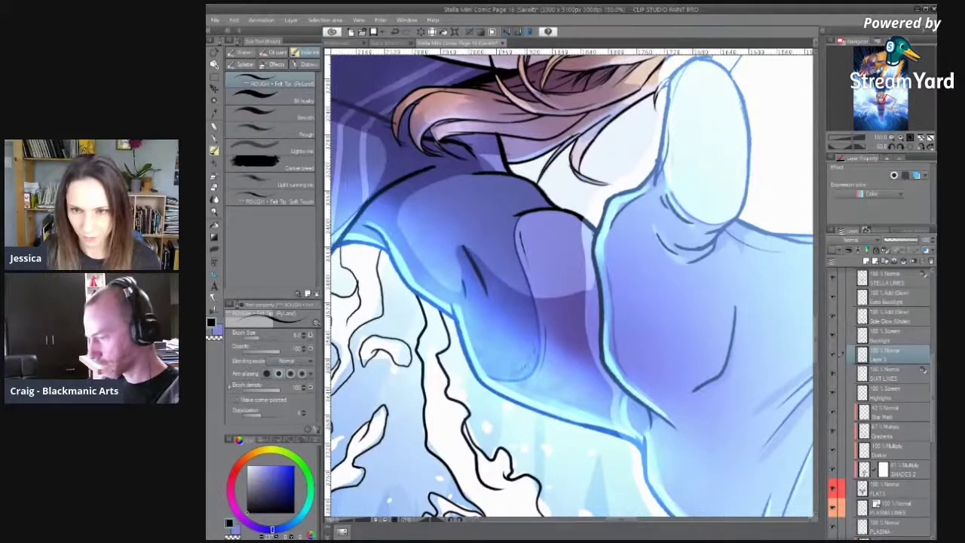
key(ctrl+z)
drag(561, 269, 559, 371)
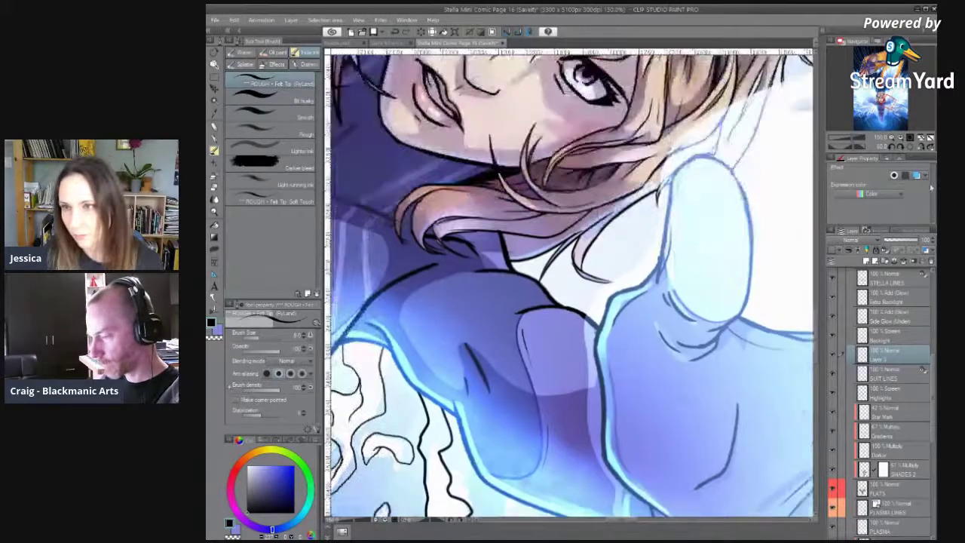
click(910, 147)
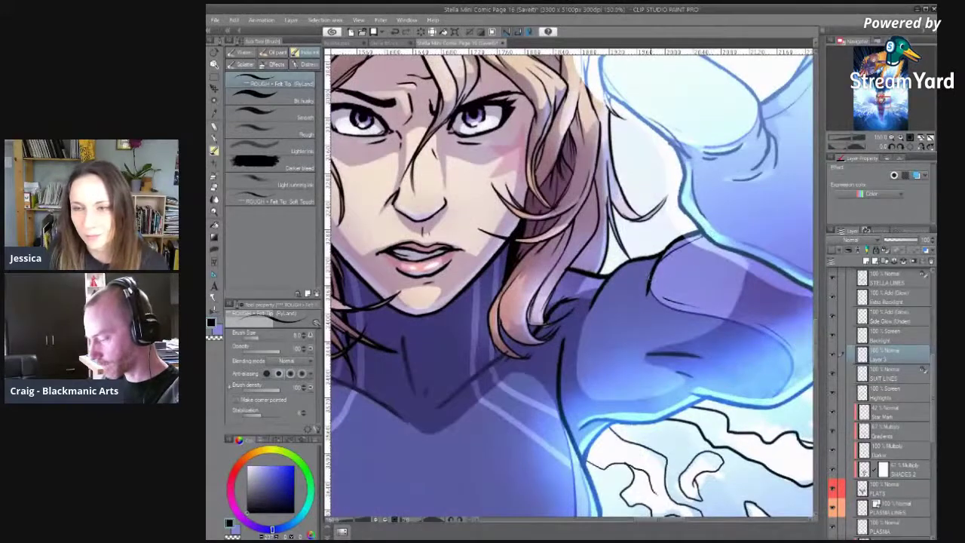
Draw thin contour lines just inside the outlines of the index and middle fingers on the figure's left hand.
key(e)
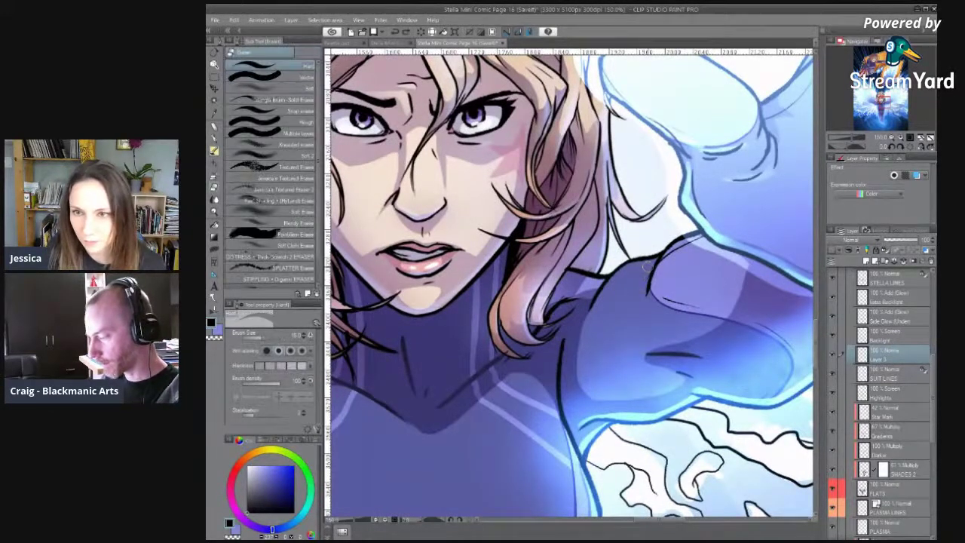
key(p)
drag(686, 290, 455, 339)
drag(571, 287, 570, 355)
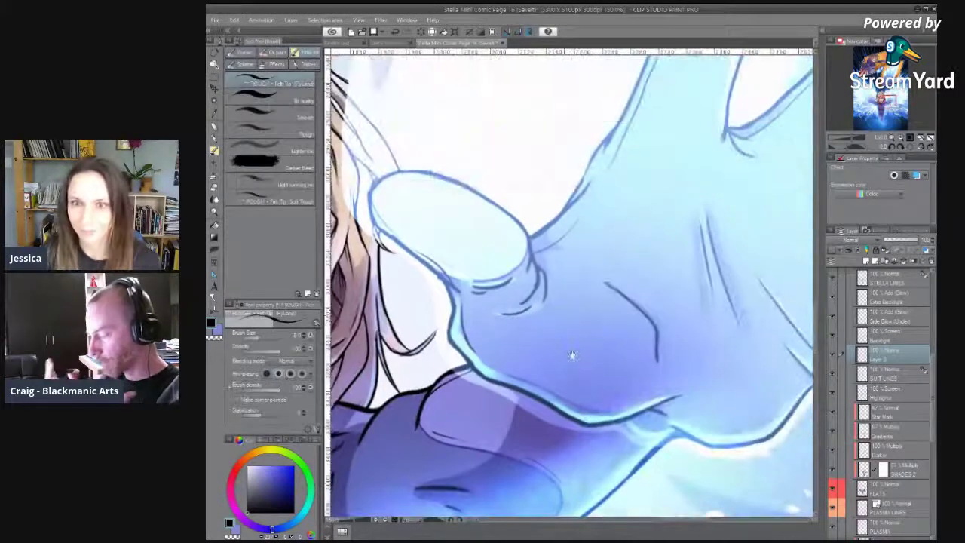
key(ctrl+space)
alt+click(556, 317)
drag(654, 200, 533, 327)
key(p)
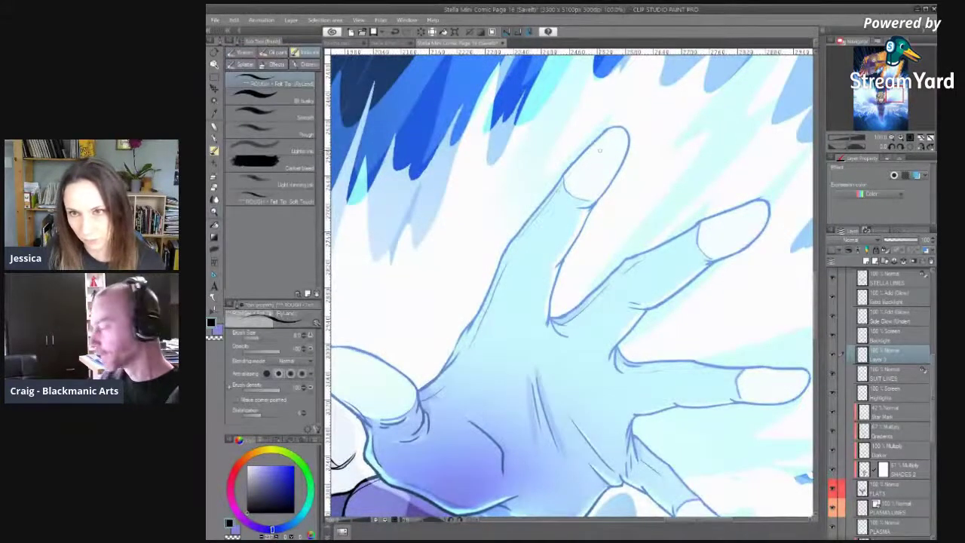
scroll(649, 167, right, 1)
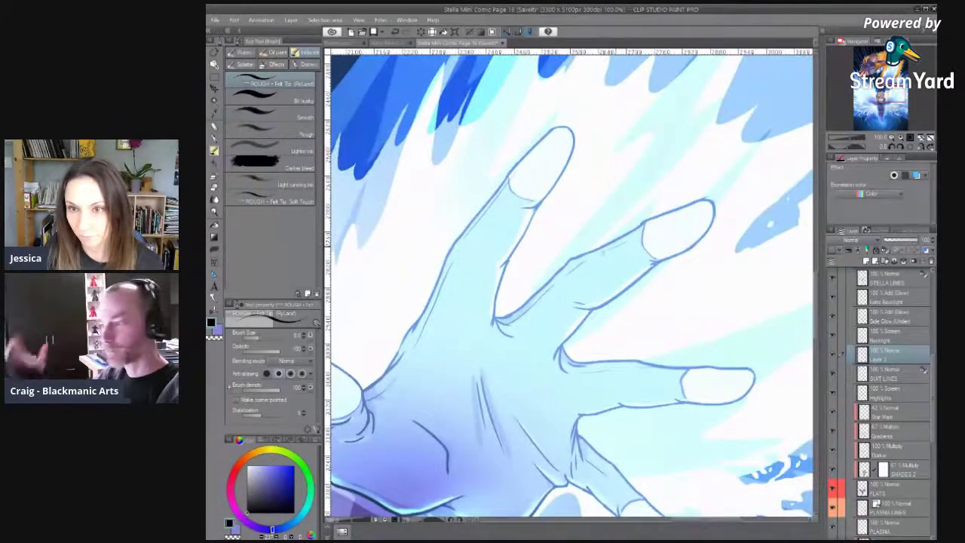
drag(663, 218, 698, 206)
drag(672, 237, 658, 160)
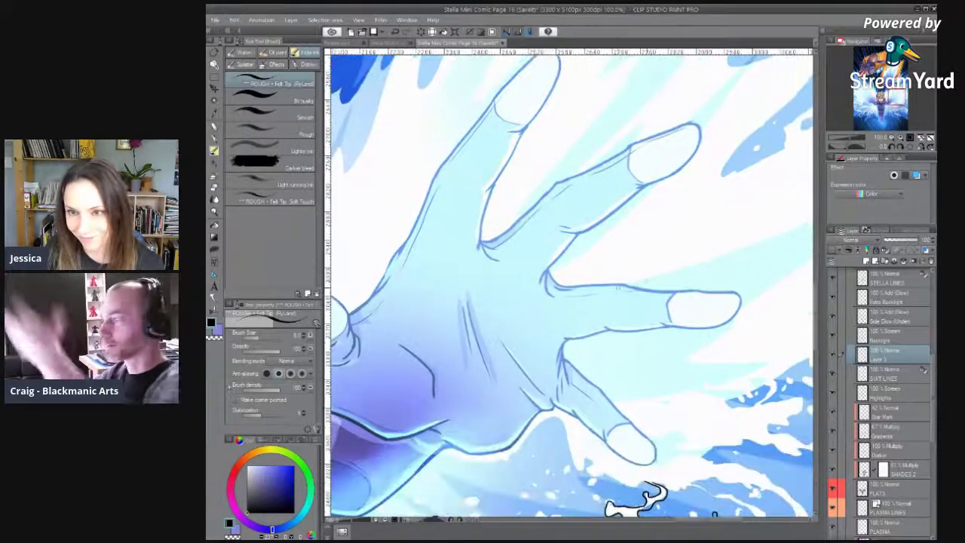
Add thin inner contour lines to the ring and little fingers of the left hand, undoing the strokes that miss.
key(e)
drag(631, 288, 746, 296)
key(b)
key(ctrl+z)
drag(685, 300, 731, 300)
key(ctrl+z)
key(ctrl+z)
drag(630, 407, 650, 294)
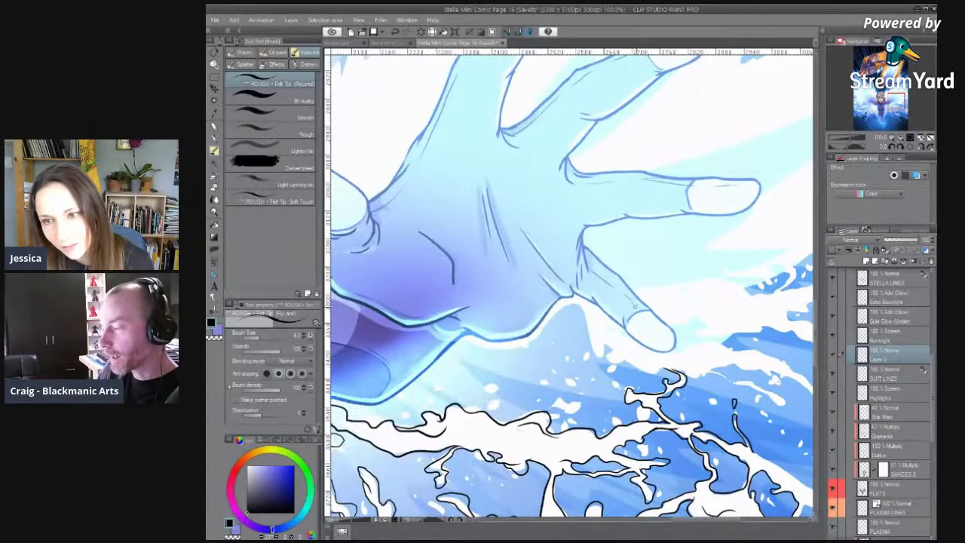
drag(594, 191, 644, 306)
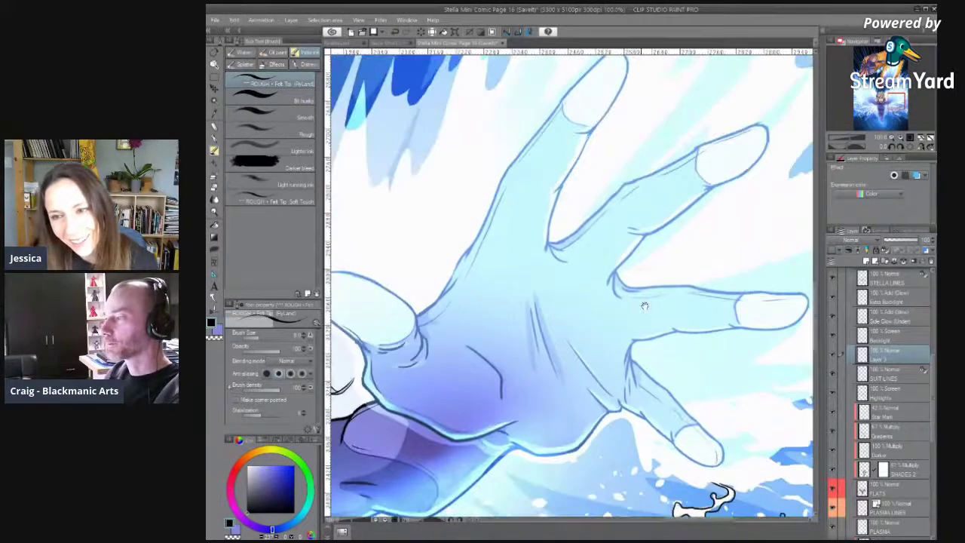
Draw a curved seam around the thumb base of the left palm, thinning its lower end with the eraser.
drag(621, 362, 770, 269)
drag(571, 220, 608, 309)
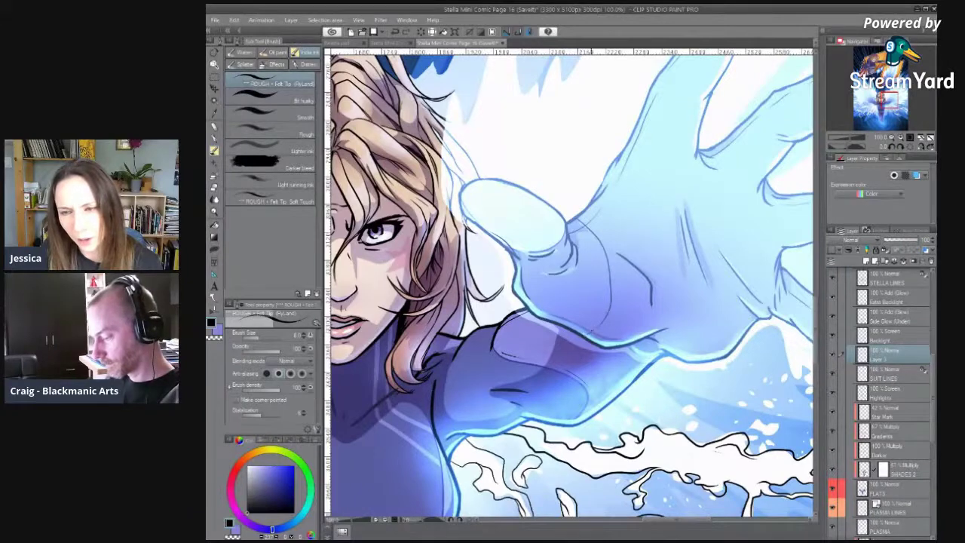
key(e)
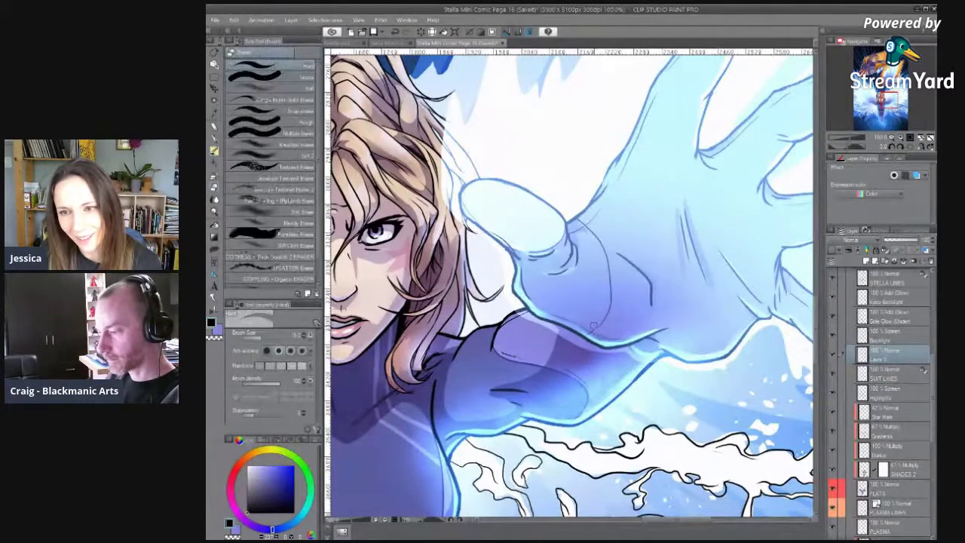
drag(604, 277, 623, 347)
key(p)
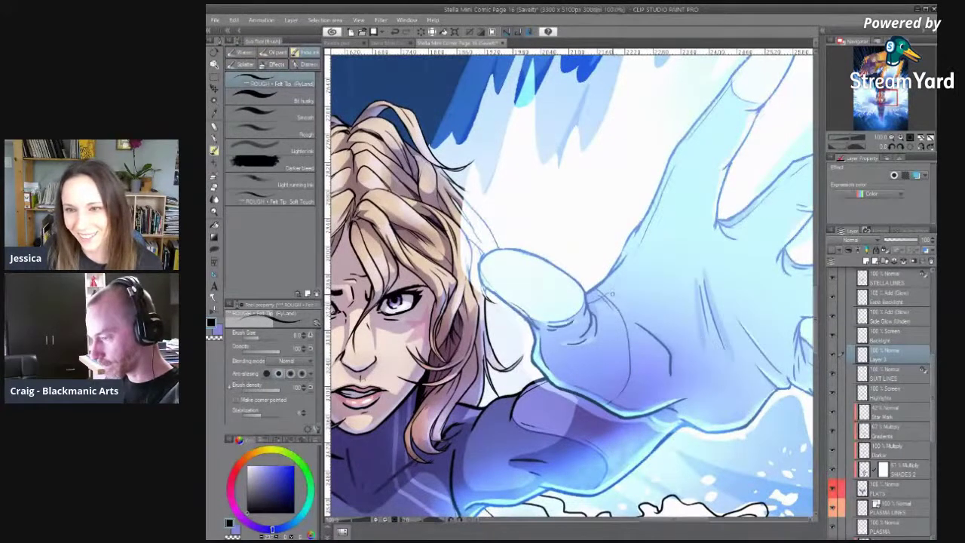
drag(633, 320, 602, 389)
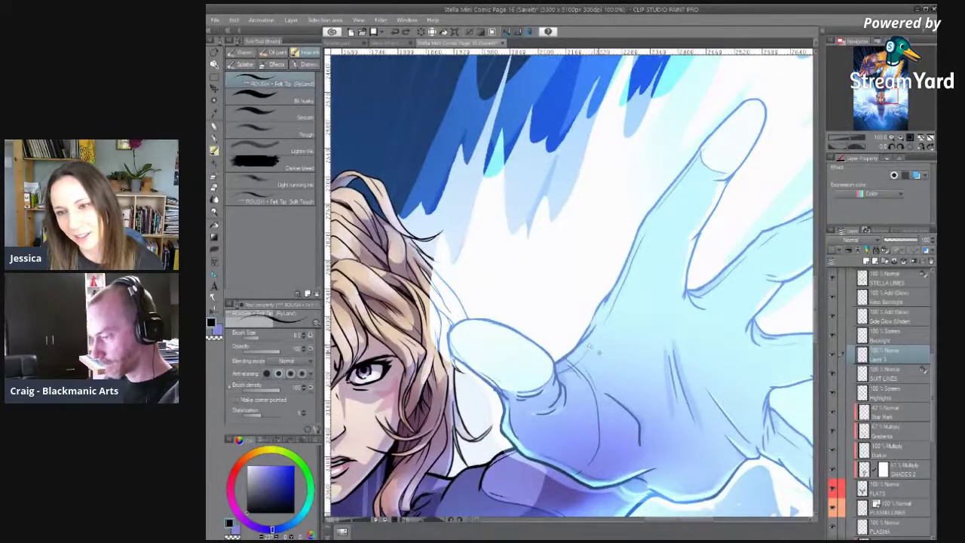
scroll(690, 330, up, 2)
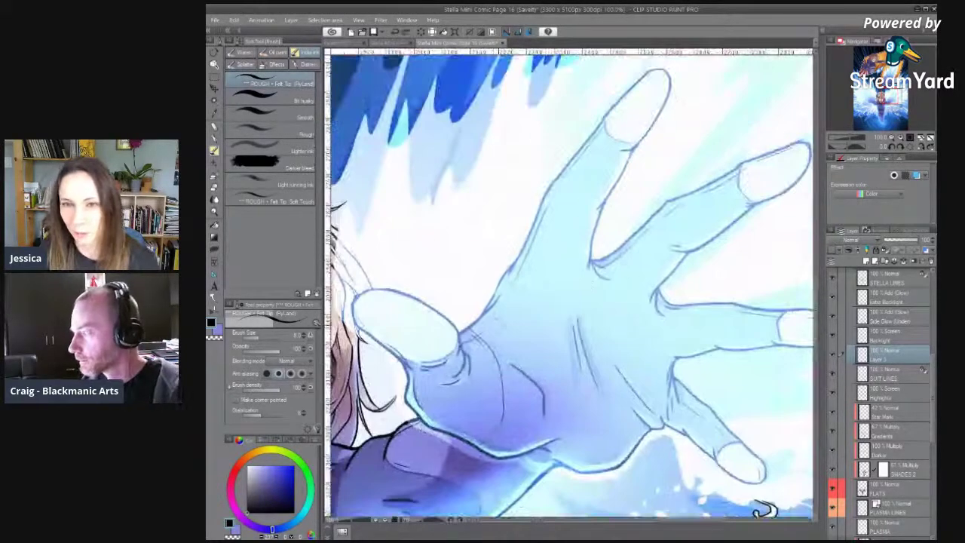
Add short crease marks across the finger joints of the left hand, from the index to the little finger.
drag(614, 266, 619, 363)
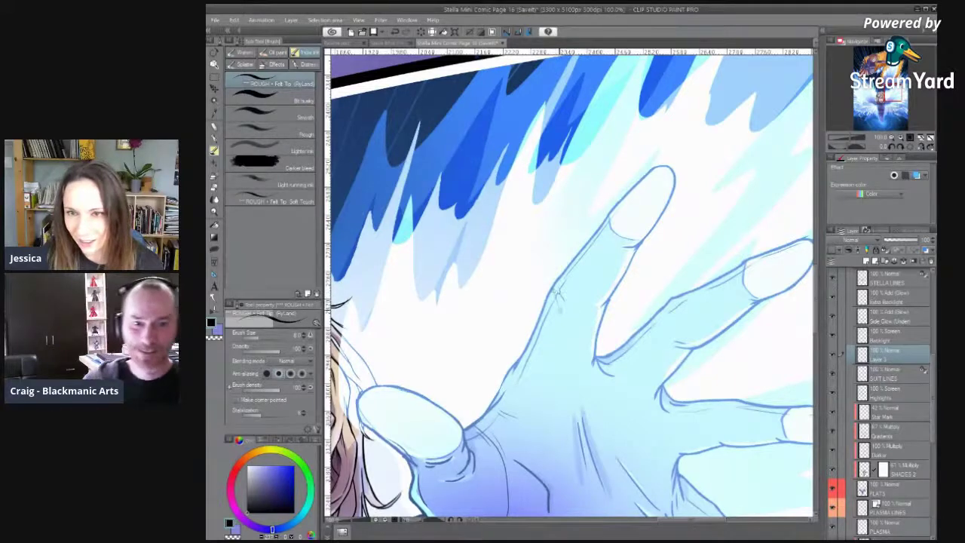
mouse_move(651, 303)
mouse_down()
mouse_move(559, 224)
mouse_move(573, 258)
mouse_up()
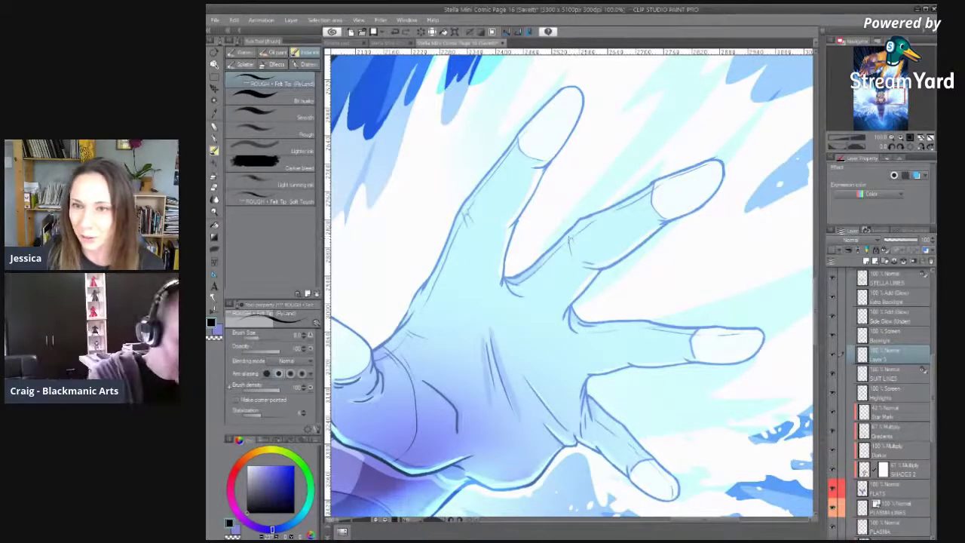
mouse_move(539, 291)
mouse_down()
mouse_move(605, 217)
mouse_move(573, 152)
mouse_up()
drag(656, 188, 666, 187)
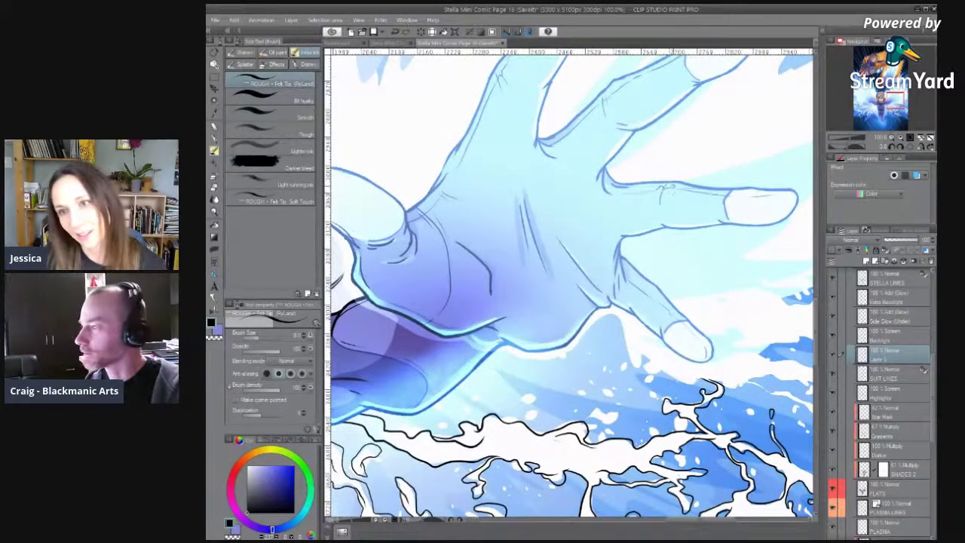
drag(652, 280, 670, 201)
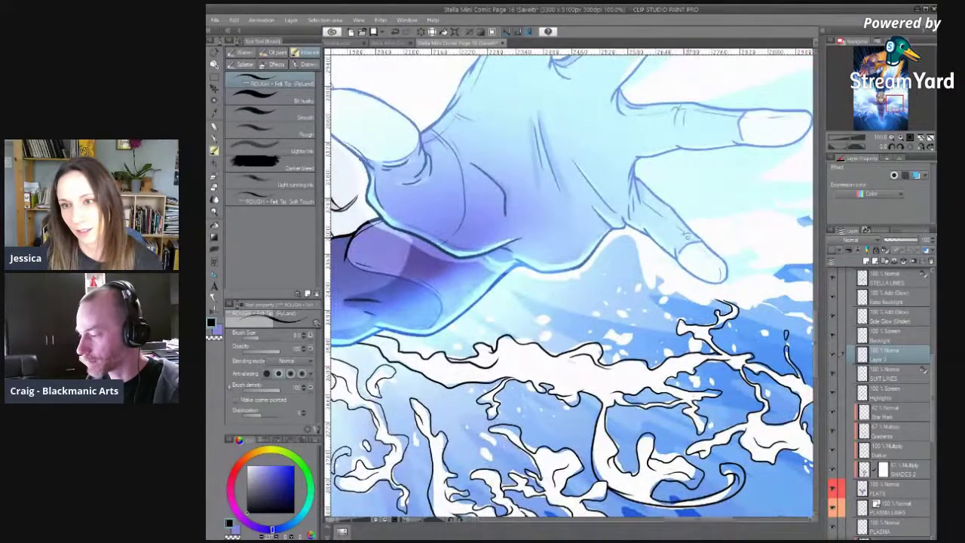
Draw thin seam lines on the thumb and thumb base of the figure's right hand, and crease marks on its index finger.
drag(573, 291, 569, 408)
drag(532, 344, 849, 382)
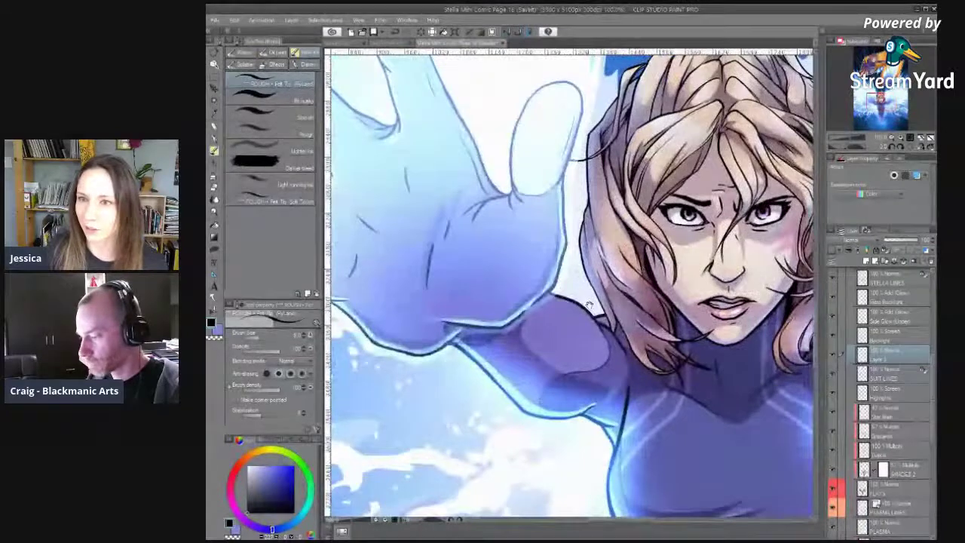
drag(576, 62, 619, 175)
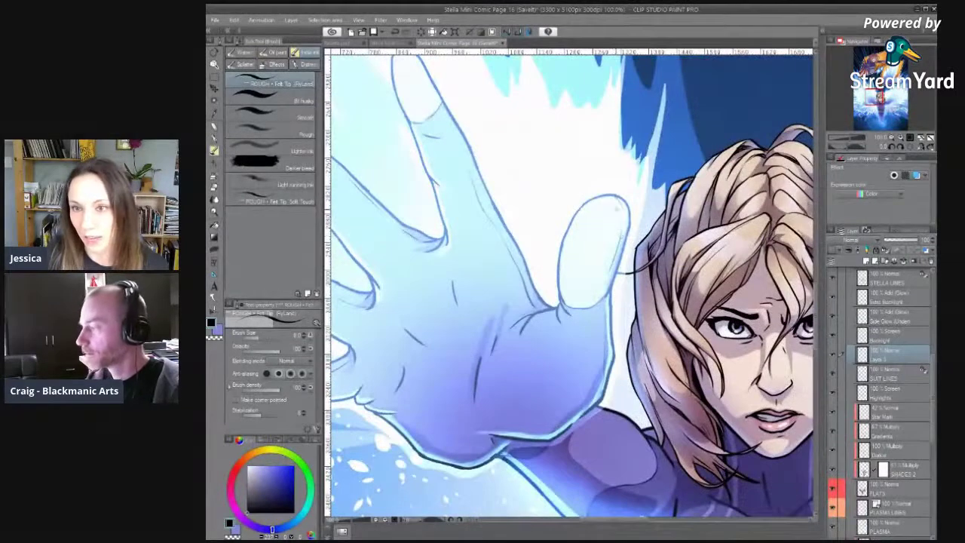
drag(613, 312, 586, 173)
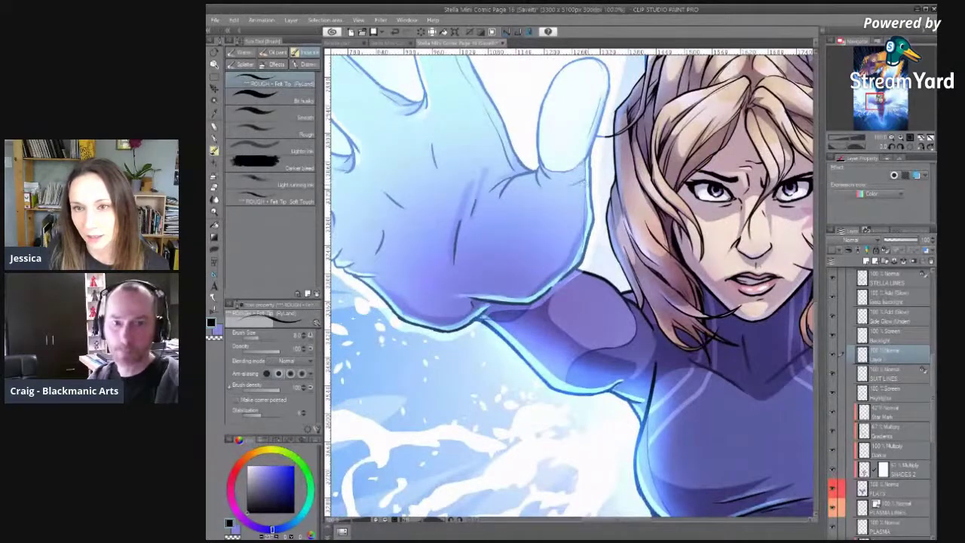
drag(574, 204, 658, 417)
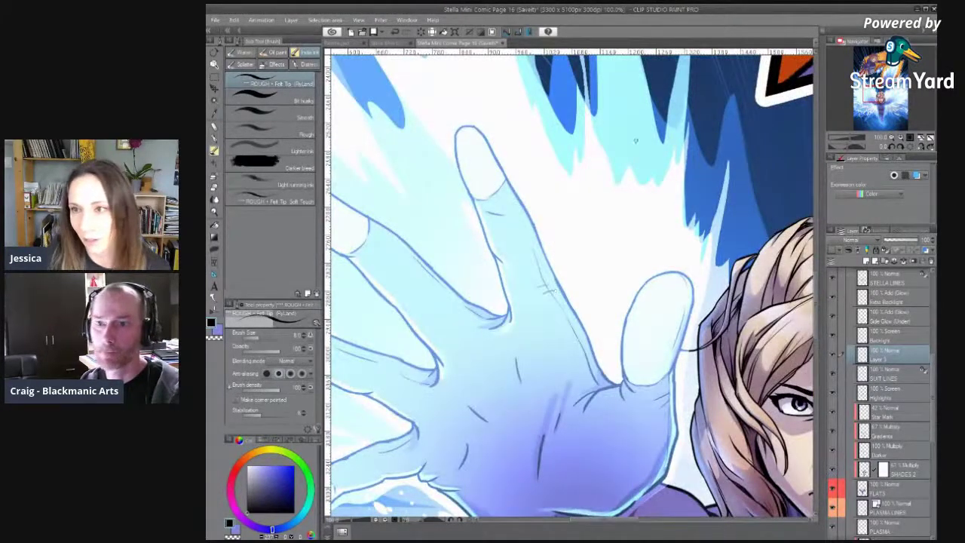
Mirror the canvas view and add a thin inner contour line at the index fingertip of the right hand, undoing strokes that miss.
click(921, 147)
drag(588, 223, 566, 209)
drag(652, 117, 591, 227)
key(ctrl+z)
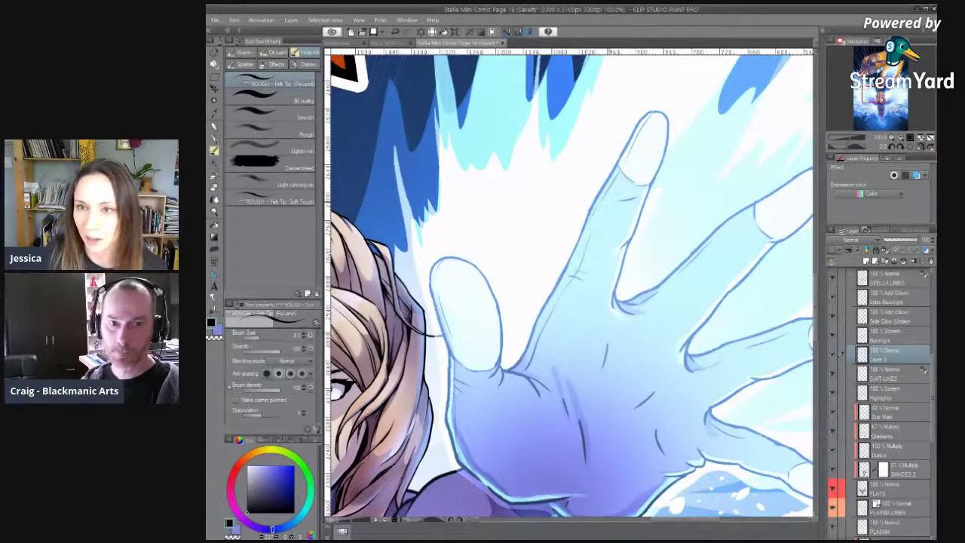
key(ctrl+z)
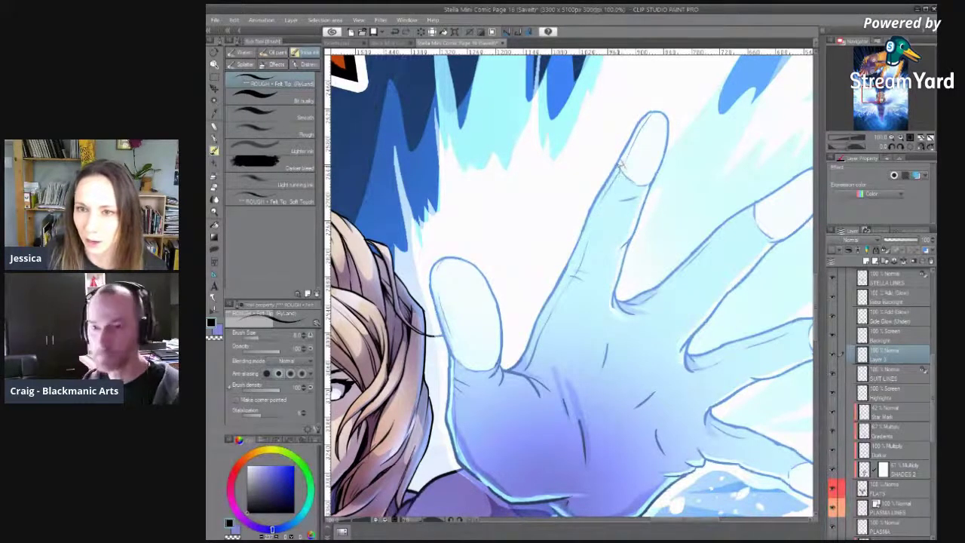
drag(623, 165, 619, 172)
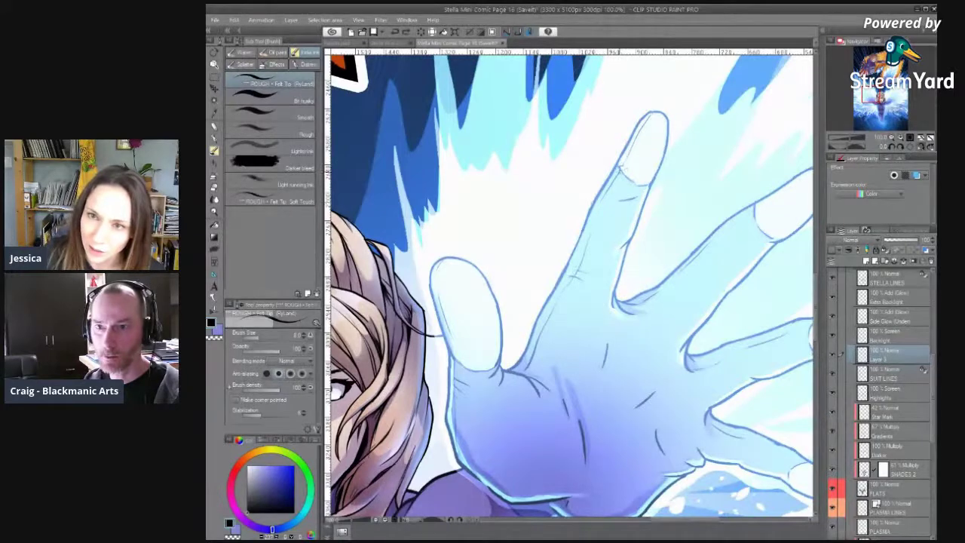
drag(599, 205, 589, 232)
key(ctrl+z)
Add thin inner contour lines and short joint crease marks to the middle, ring and little fingers of the right hand, undoing misses.
drag(518, 305, 435, 202)
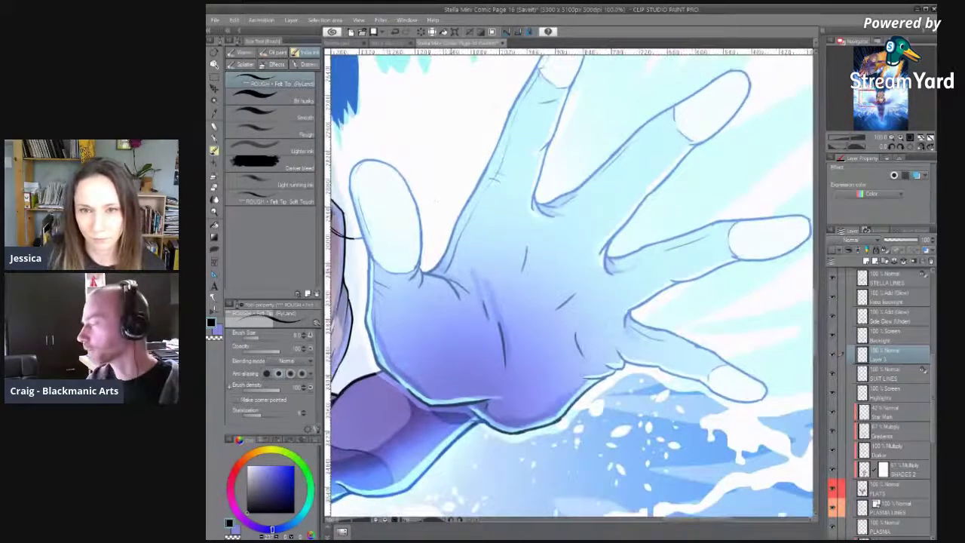
drag(574, 238, 497, 251)
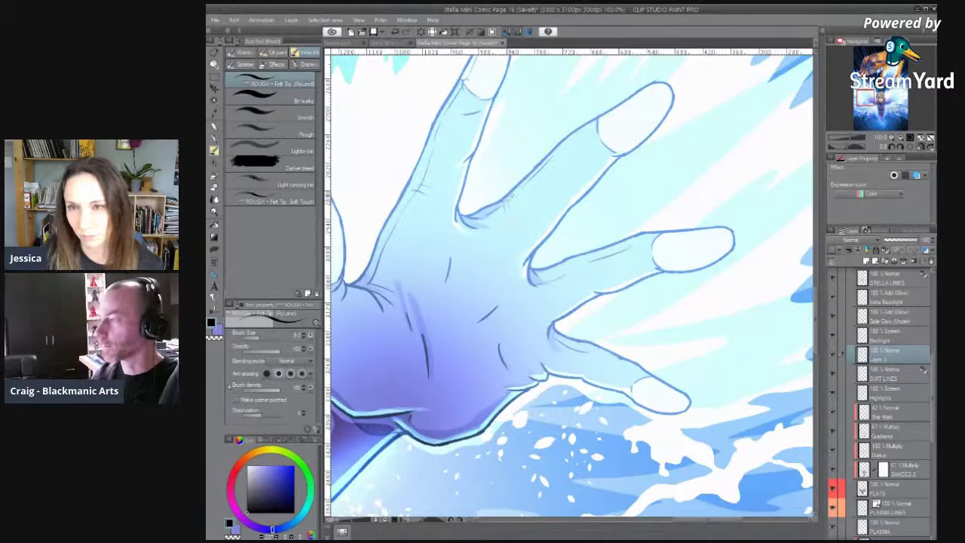
drag(658, 117, 598, 215)
key(ctrl+z)
mouse_move(508, 239)
mouse_down()
mouse_move(554, 210)
mouse_move(503, 129)
mouse_up()
mouse_move(577, 243)
mouse_down()
mouse_move(554, 243)
mouse_move(612, 232)
mouse_up()
key(ctrl+z)
drag(526, 270, 668, 184)
drag(655, 148, 642, 188)
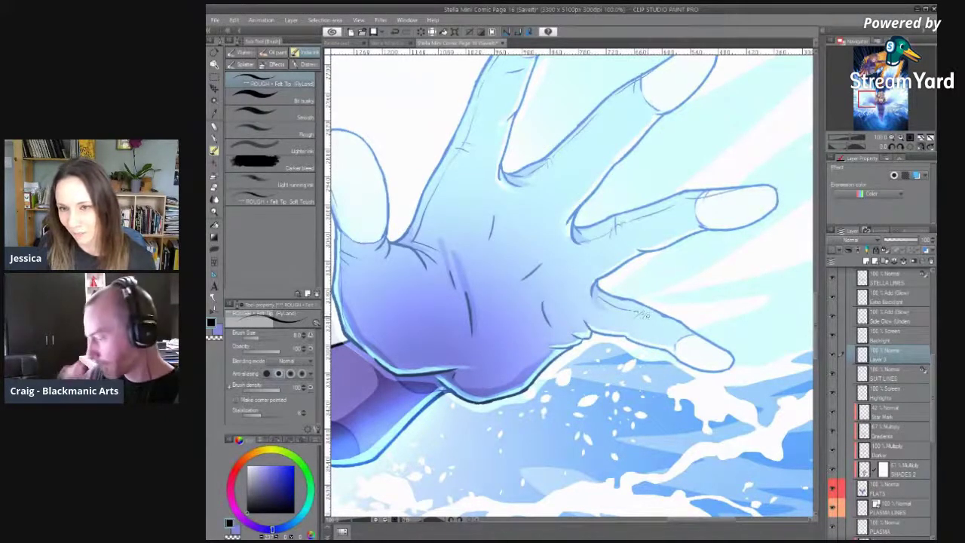
Rotate the canvas and refine the thin contour line at the tip seam of the right hand's little finger.
click(894, 147)
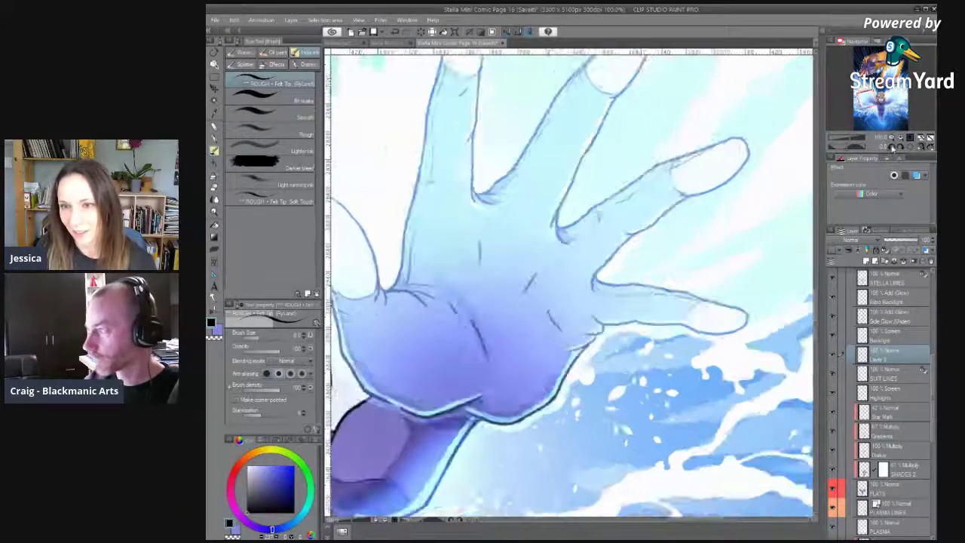
click(893, 147)
click(894, 147)
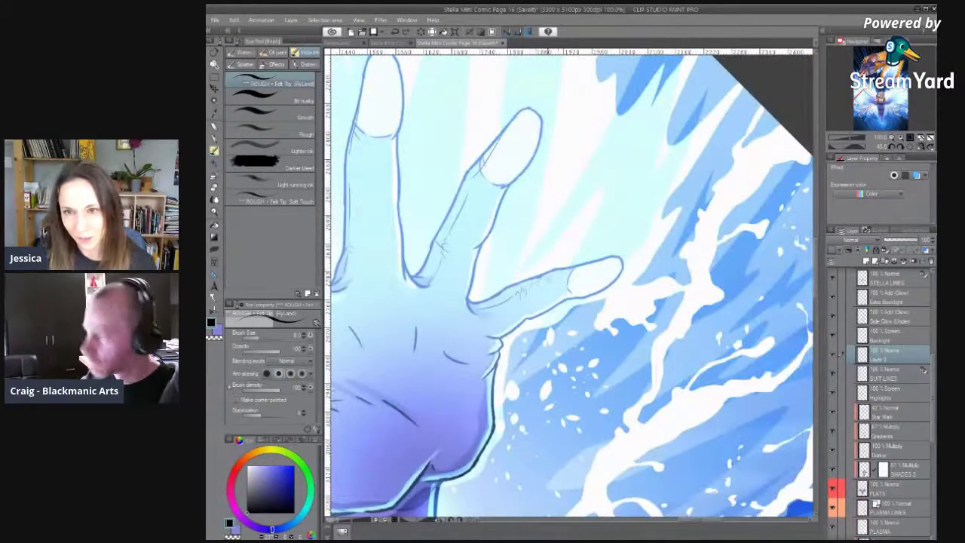
drag(578, 268, 604, 265)
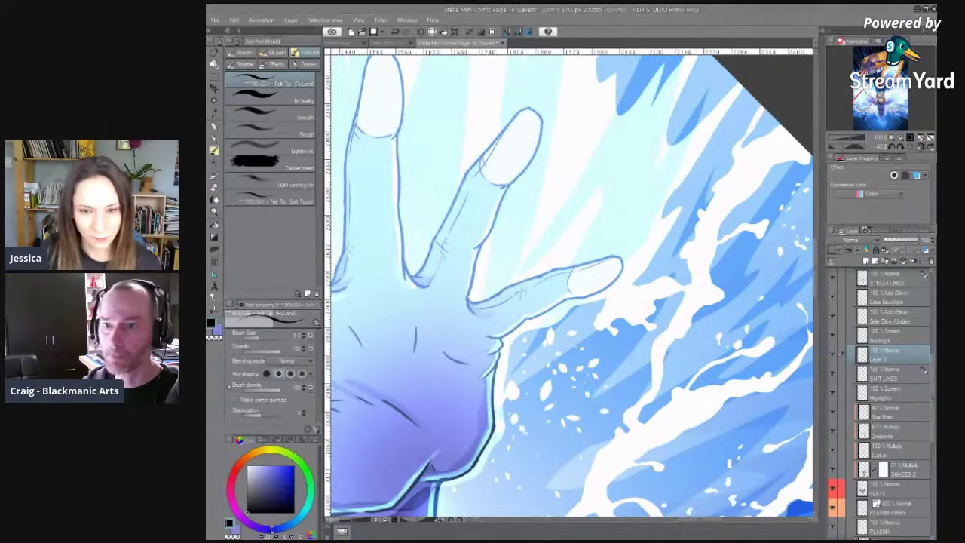
drag(540, 352, 754, 319)
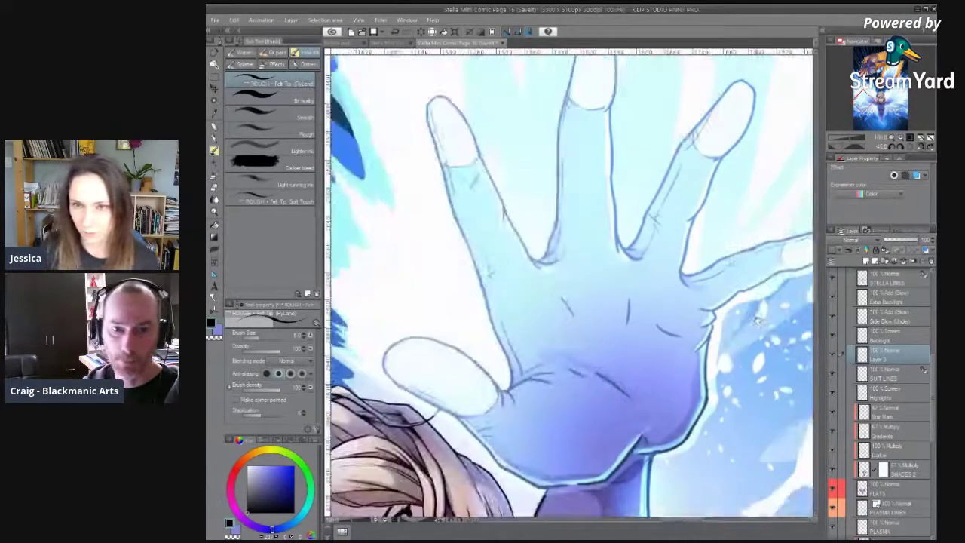
drag(536, 397, 551, 321)
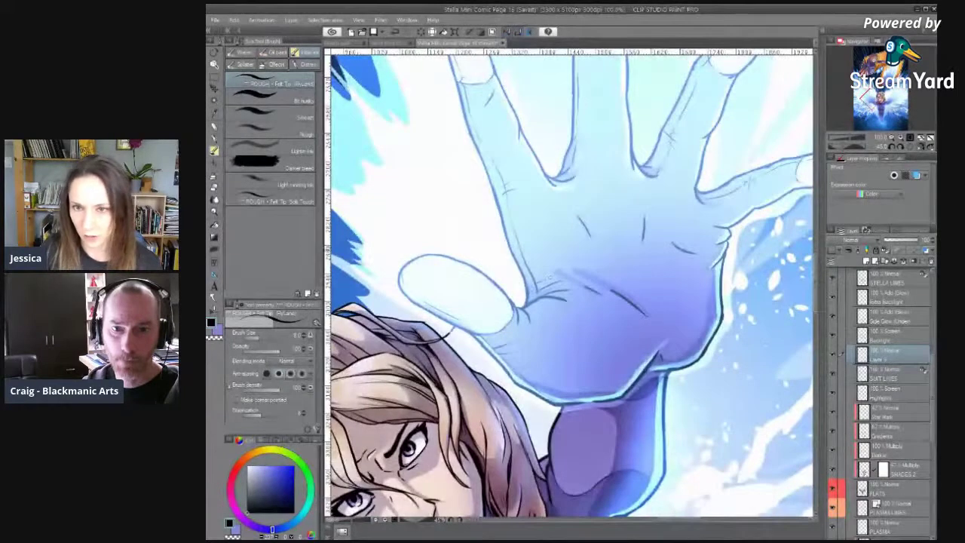
Draw a thin curved seam around the thumb base of the right palm and touch up its ends with eraser and brush.
mouse_move(616, 443)
mouse_down()
mouse_move(564, 347)
mouse_move(594, 474)
mouse_up()
drag(516, 332, 594, 406)
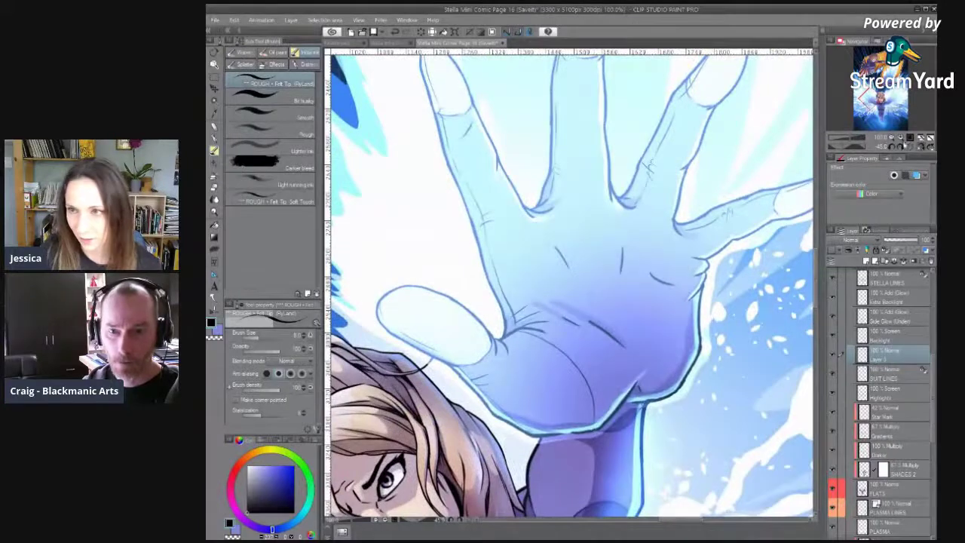
click(910, 147)
drag(479, 400, 655, 343)
key(e)
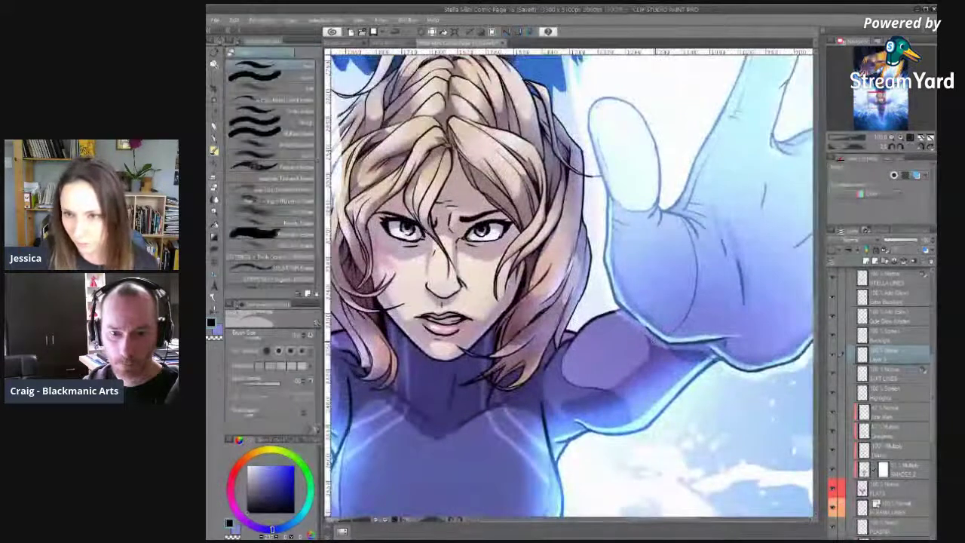
key(b)
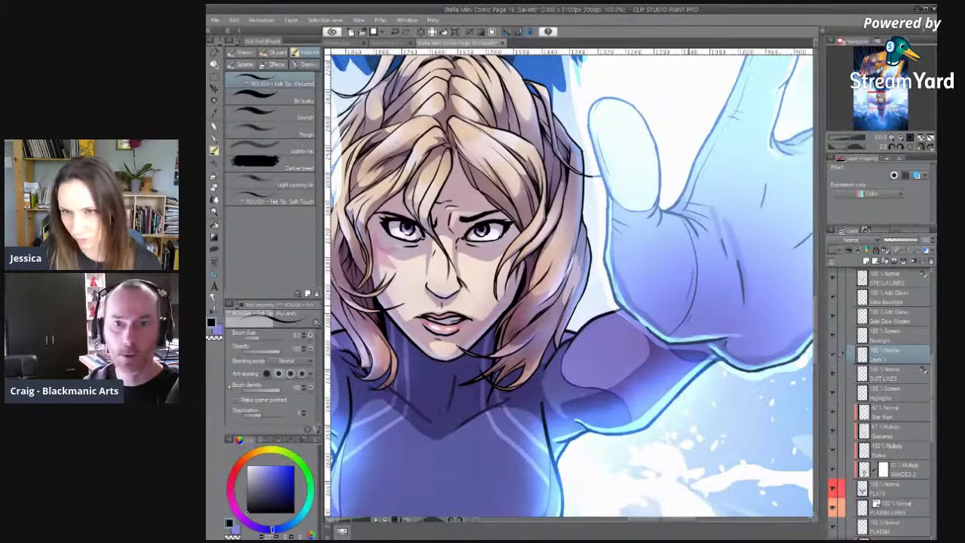
drag(682, 226, 658, 263)
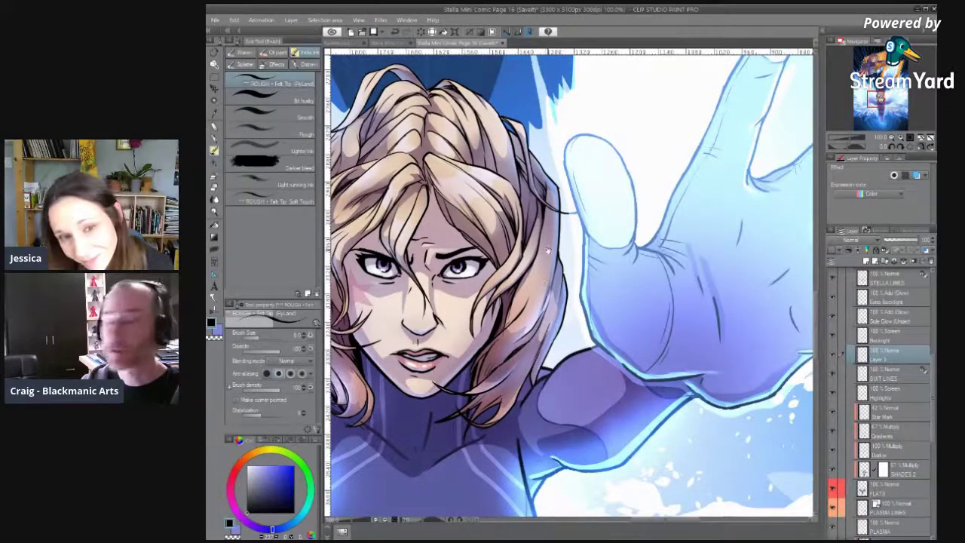
drag(545, 257, 548, 281)
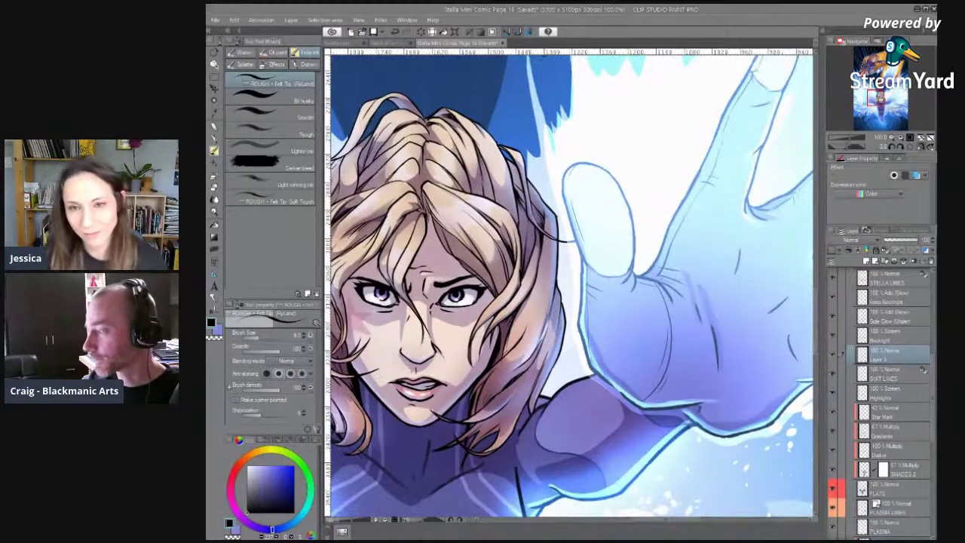
key(m)
mouse_move(413, 427)
mouse_down()
mouse_move(647, 257)
mouse_move(711, 378)
mouse_move(744, 413)
mouse_up()
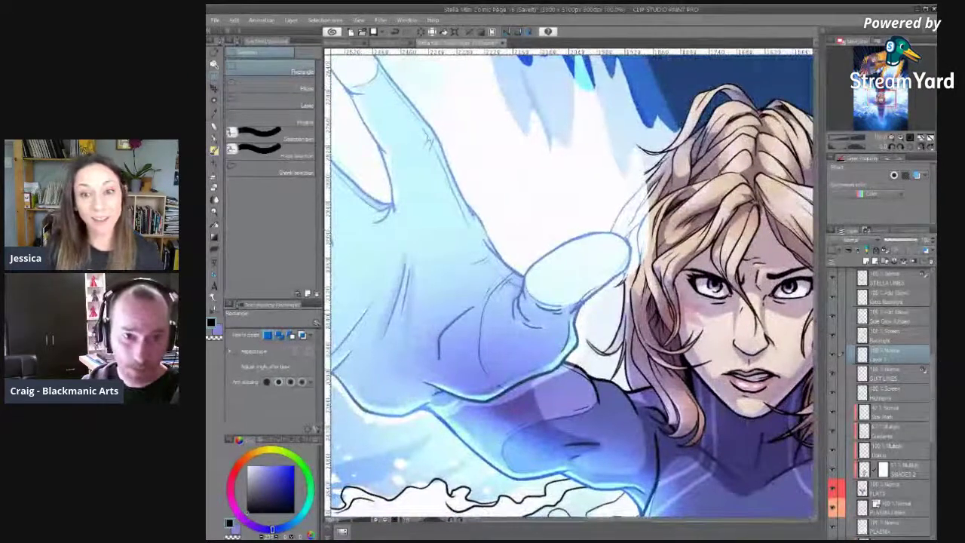
drag(685, 310, 390, 330)
mouse_move(576, 390)
mouse_down()
mouse_move(507, 318)
mouse_move(524, 336)
mouse_up()
key(slash)
click(526, 319)
key(ctrl+z)
key(ctrl+z)
Draw thin curved outline strokes along the lighter oval patch on the figure's right arm, redrawing the stroke that misses.
mouse_move(515, 303)
mouse_down()
mouse_move(522, 329)
mouse_move(554, 337)
mouse_up()
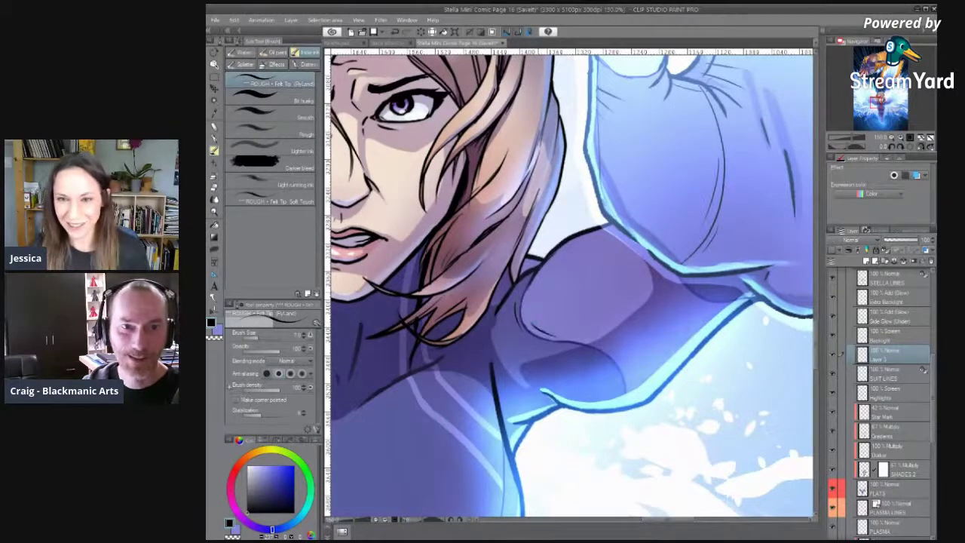
mouse_move(700, 332)
mouse_down()
mouse_move(725, 298)
mouse_move(749, 363)
mouse_up()
drag(663, 267, 588, 312)
key(ctrl+z)
drag(661, 267, 588, 308)
drag(677, 416, 635, 263)
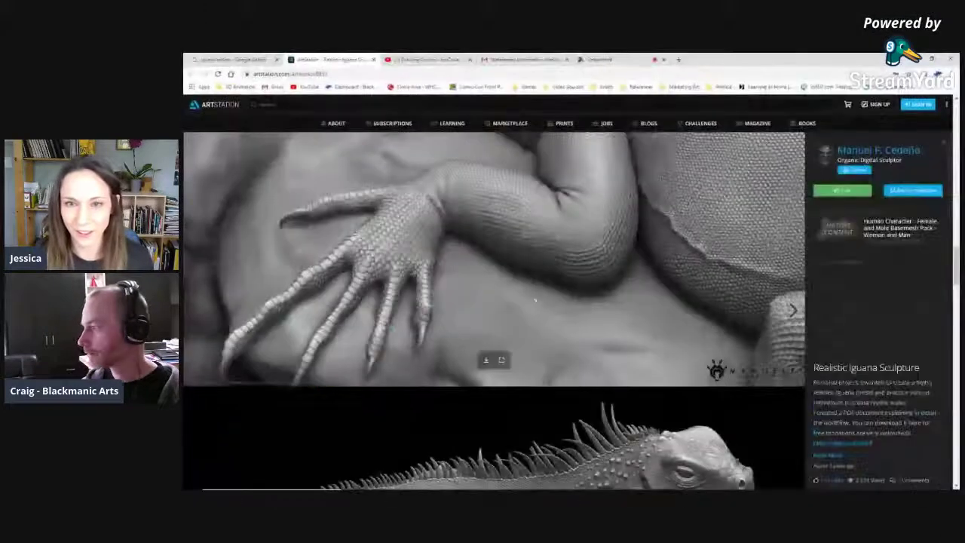
Examine the grayscale renders and multi-angle views of the Realistic Iguana Sculpture on the ArtStation page.
scroll(545, 301, down, 3)
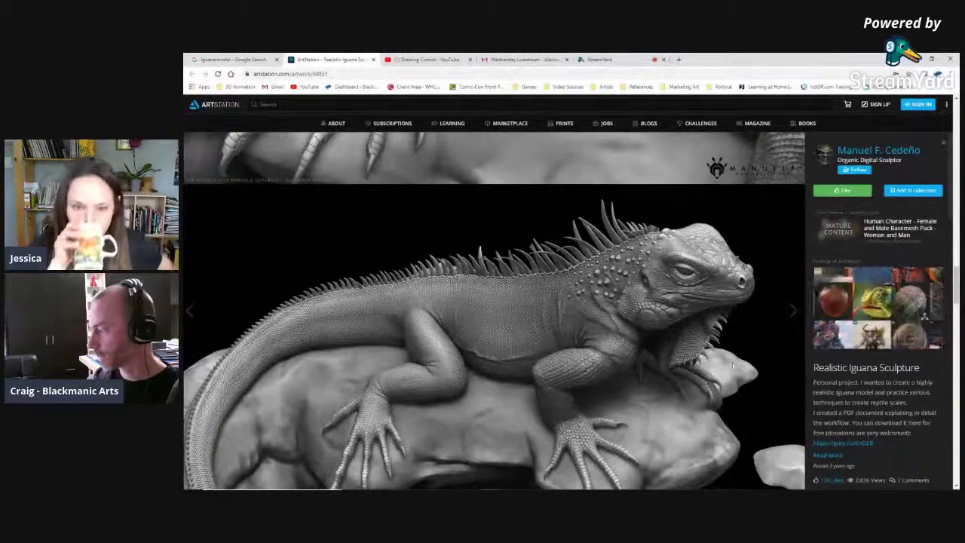
scroll(733, 362, down, 1)
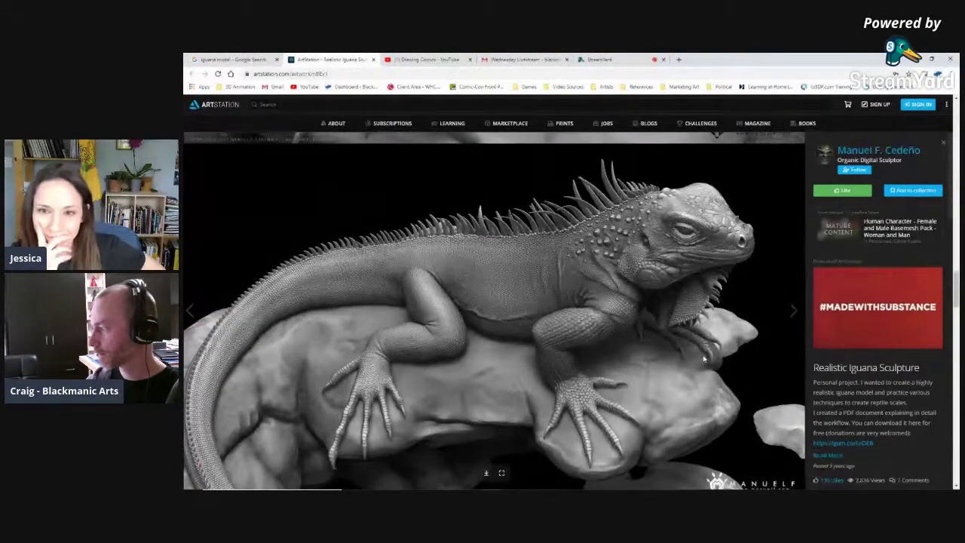
scroll(704, 359, down, 1)
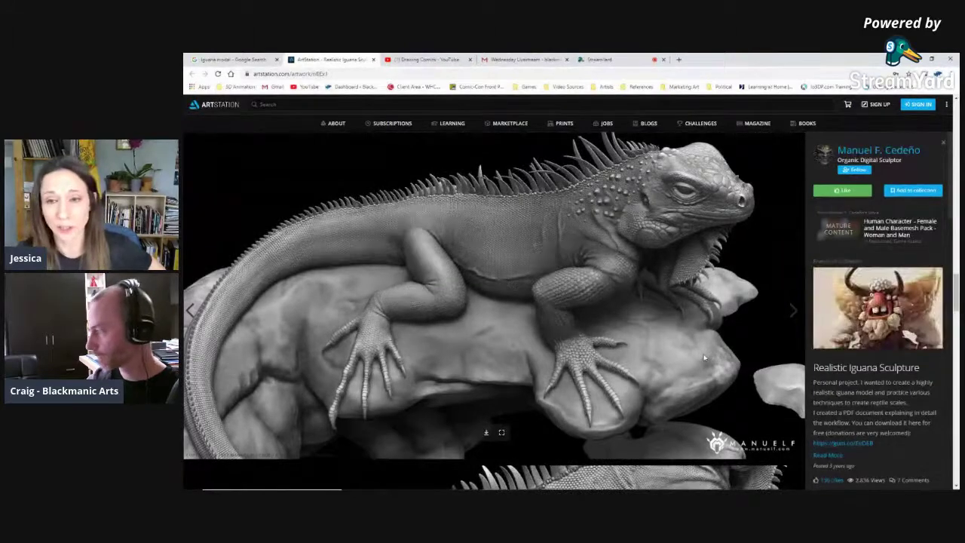
scroll(705, 358, down, 8)
scroll(705, 356, down, 6)
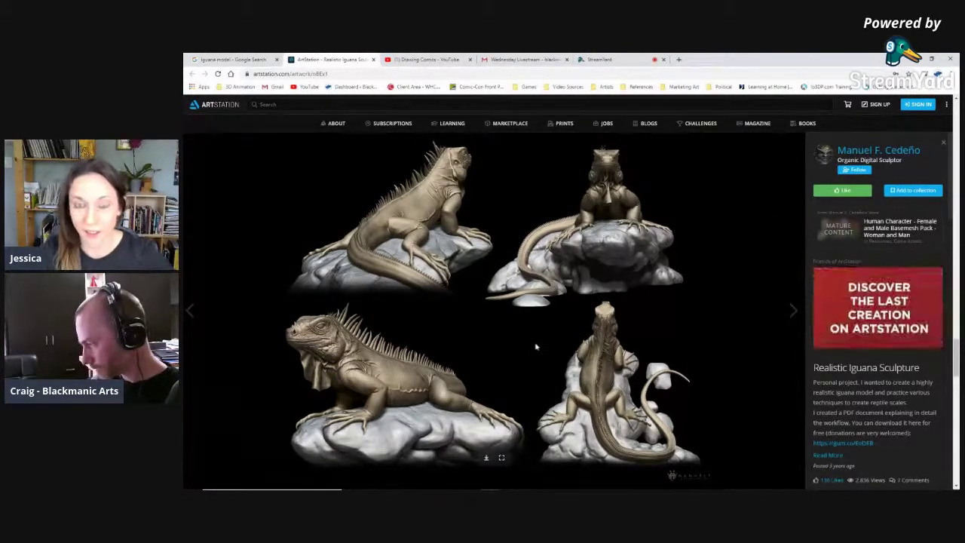
Study the iguana's scale-creation techniques, retopology patches for micromesh and the coloured close-up of individual scales.
scroll(532, 340, down, 5)
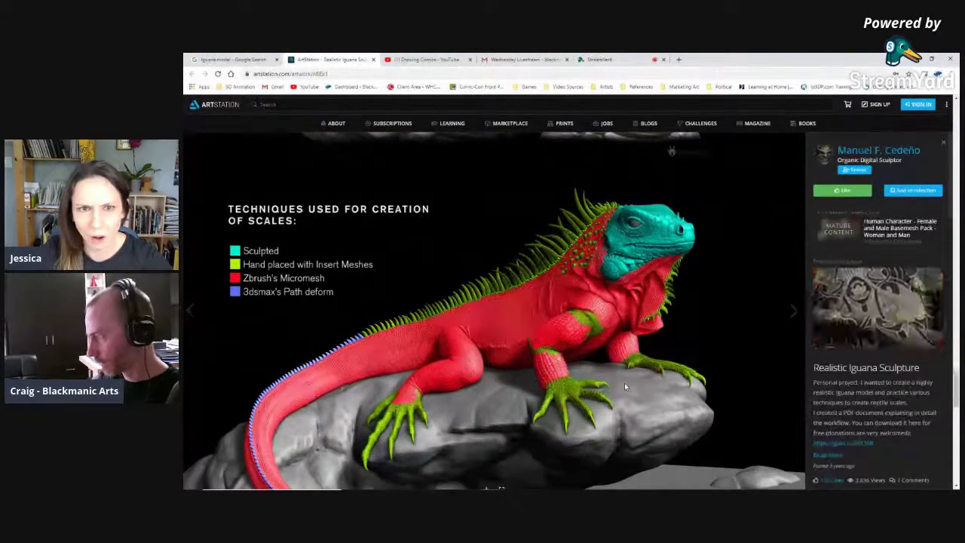
scroll(625, 383, down, 1)
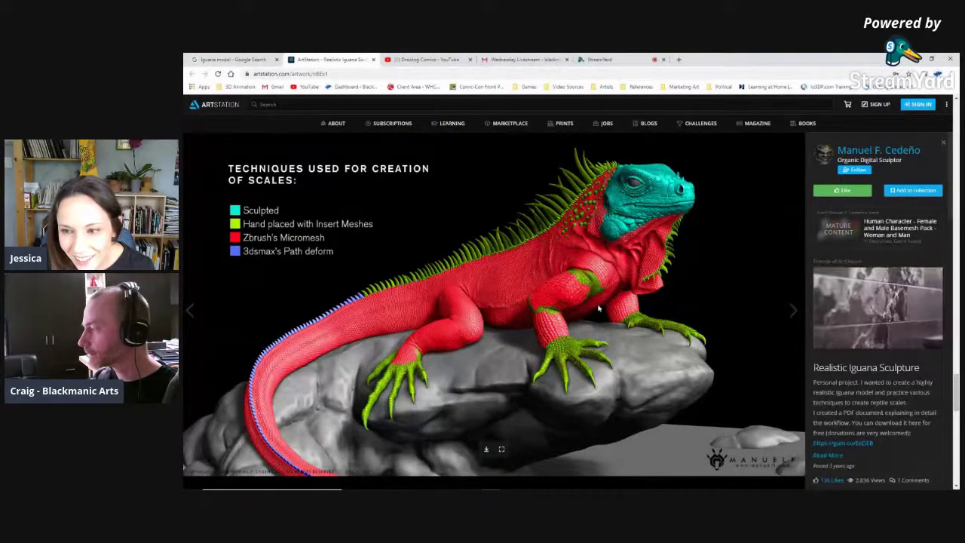
scroll(599, 308, down, 1)
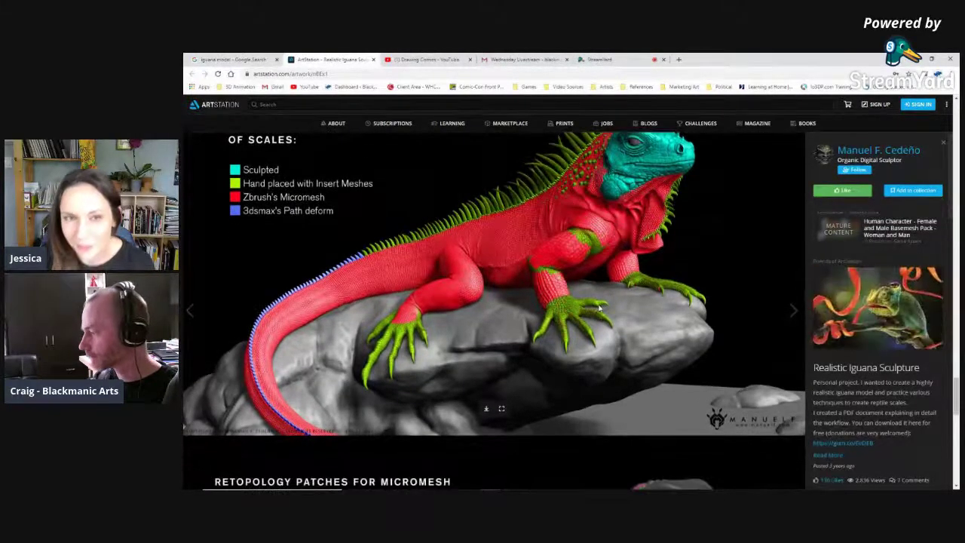
scroll(601, 308, down, 5)
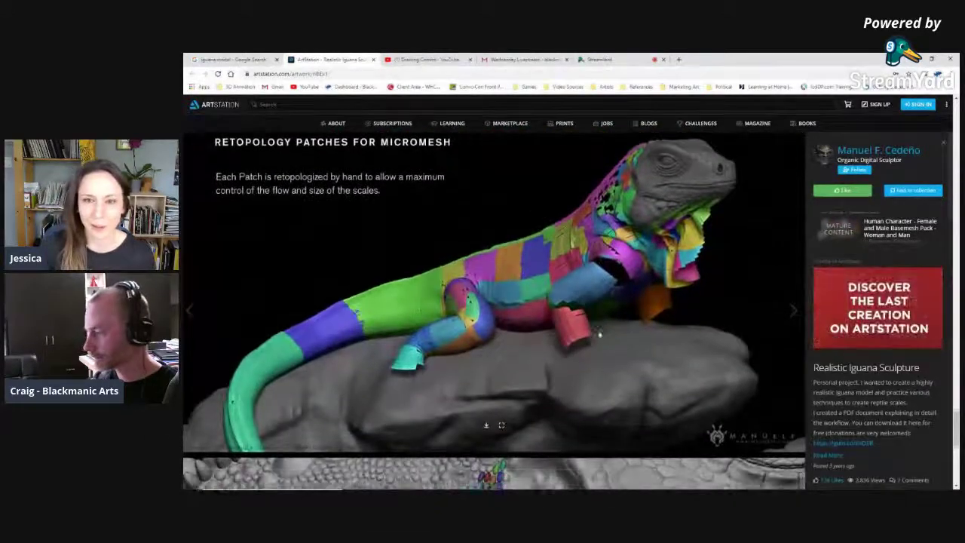
scroll(662, 367, up, 1)
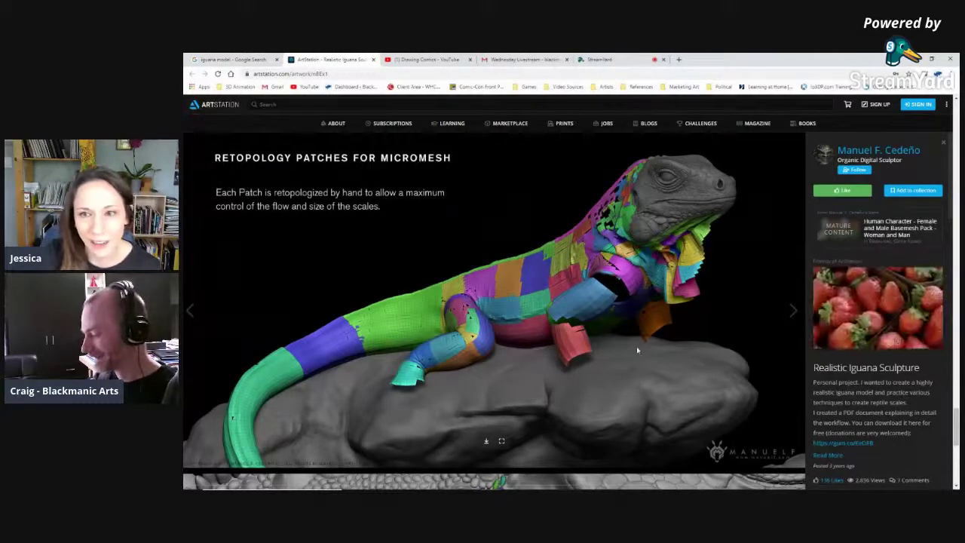
scroll(636, 346, down, 3)
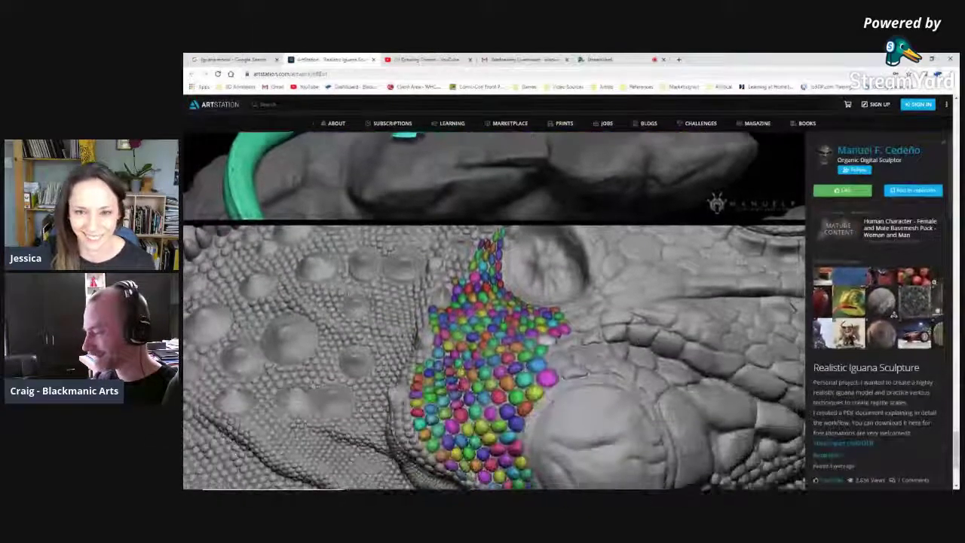
scroll(636, 346, down, 1)
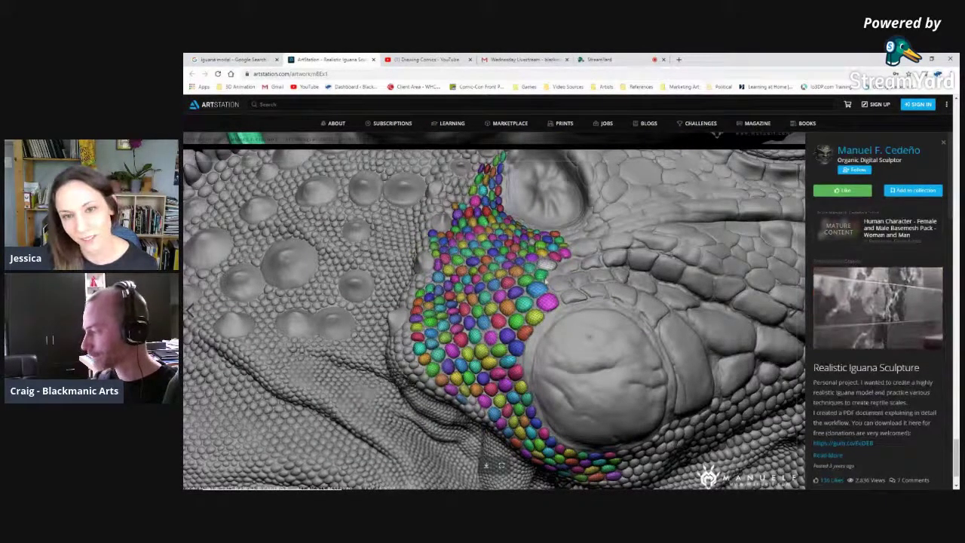
scroll(499, 321, down, 2)
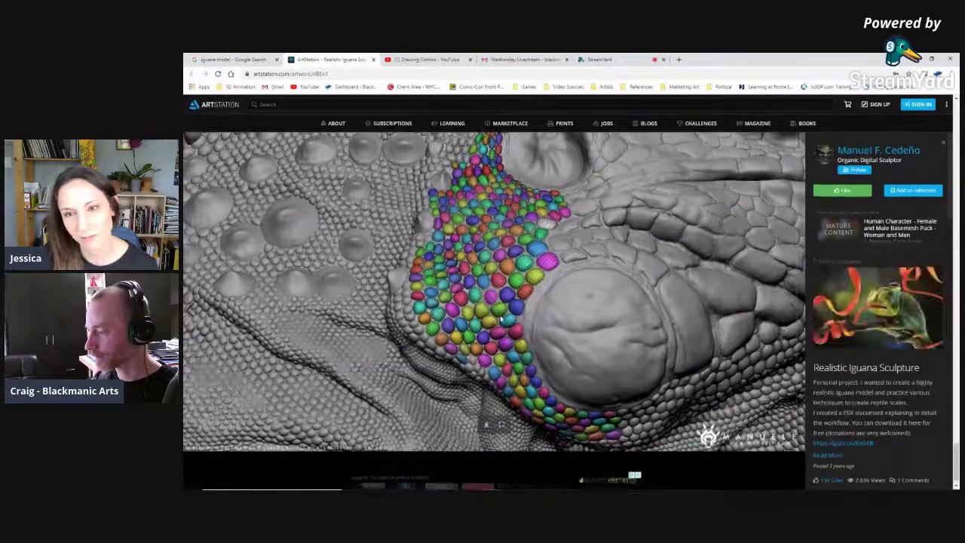
Return through the scale breakdown images to the full grayscale side view of the iguana sculpture.
scroll(503, 326, up, 3)
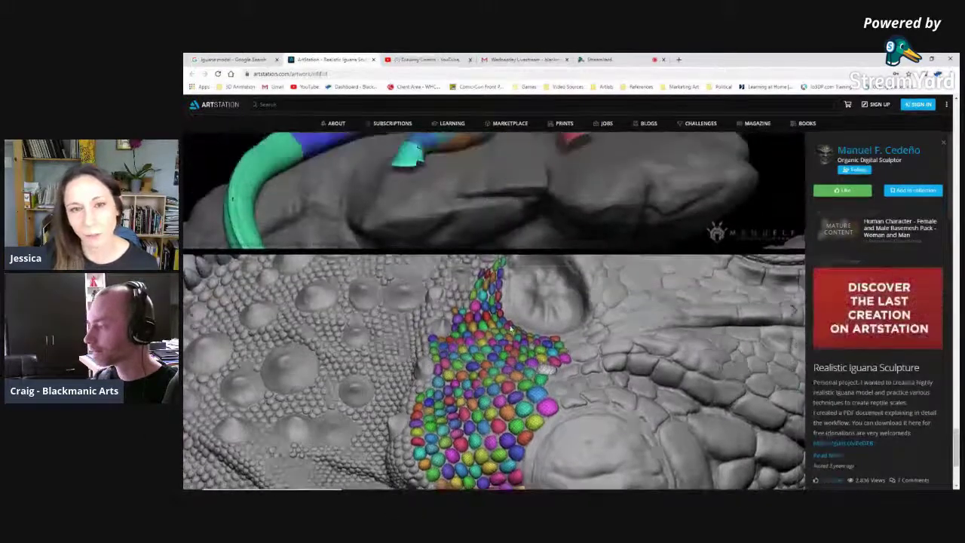
scroll(526, 335, up, 10)
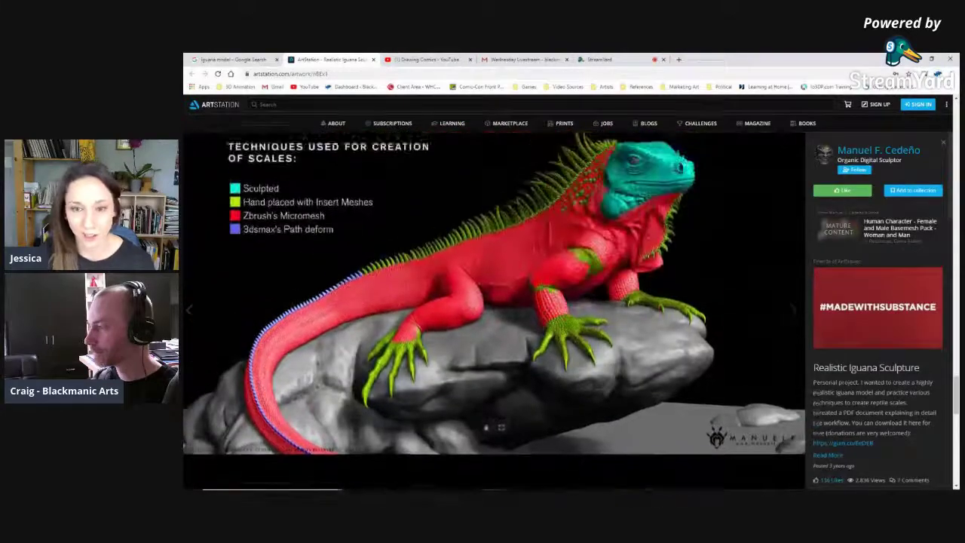
scroll(549, 336, up, 8)
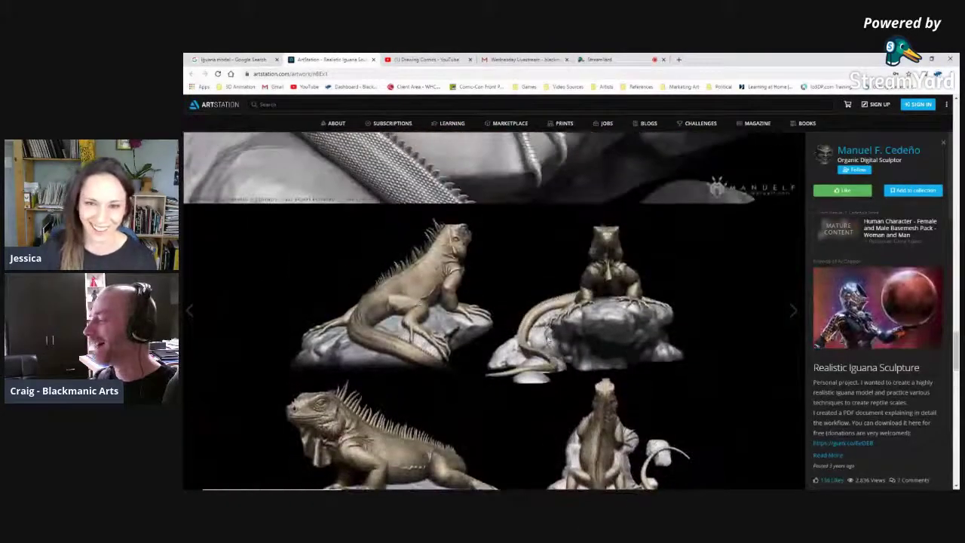
scroll(548, 340, up, 6)
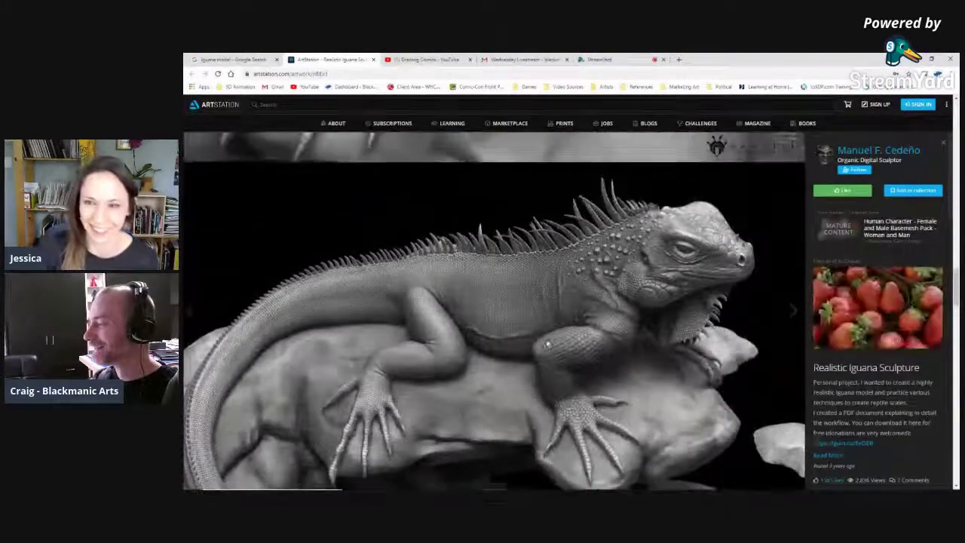
Review the iguana sculpture's head, eye and body close-ups and the full-colour beauty render on the ArtStation page.
scroll(547, 343, up, 8)
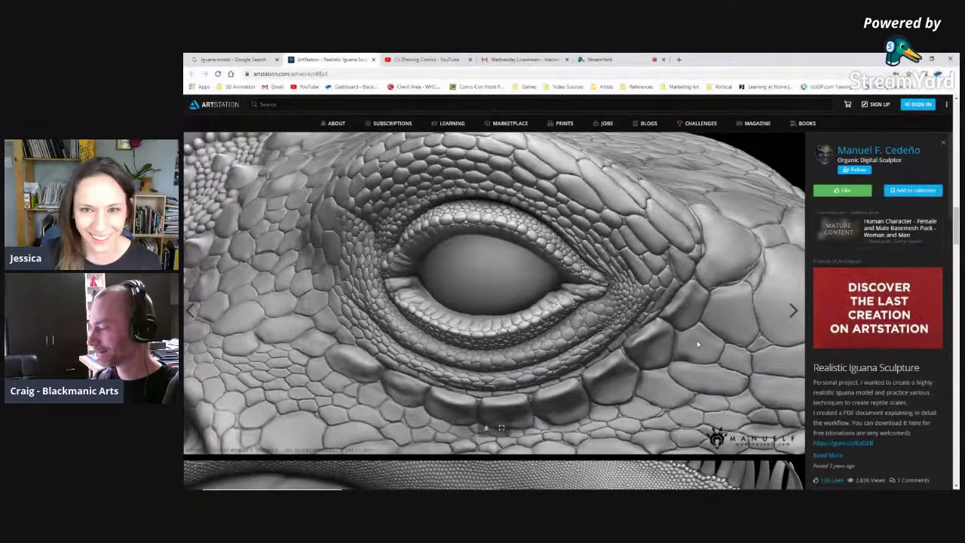
scroll(697, 340, up, 4)
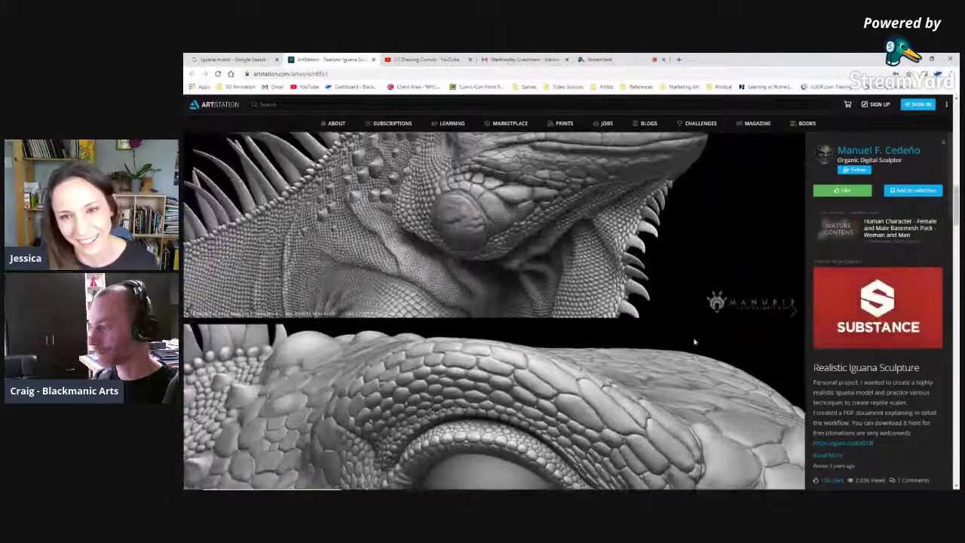
scroll(694, 342, up, 4)
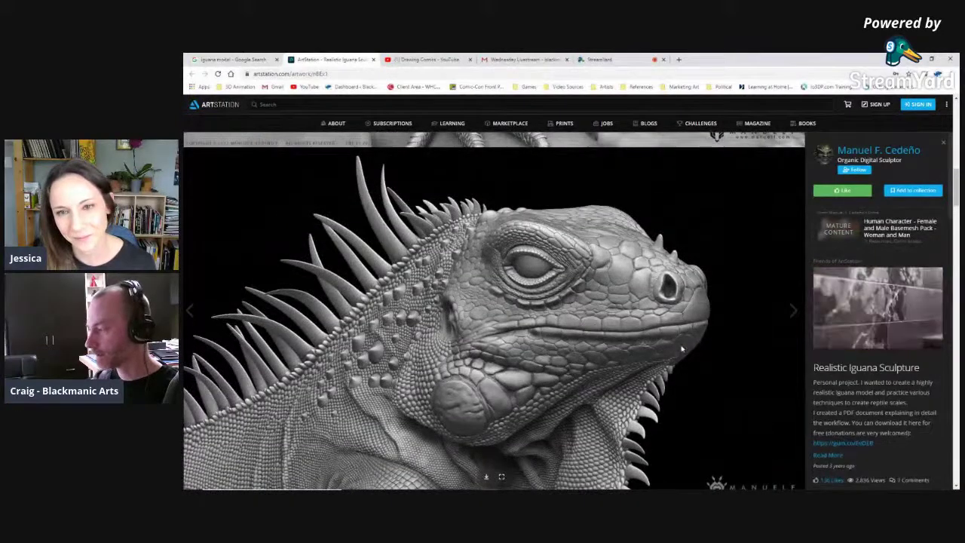
scroll(681, 348, down, 2)
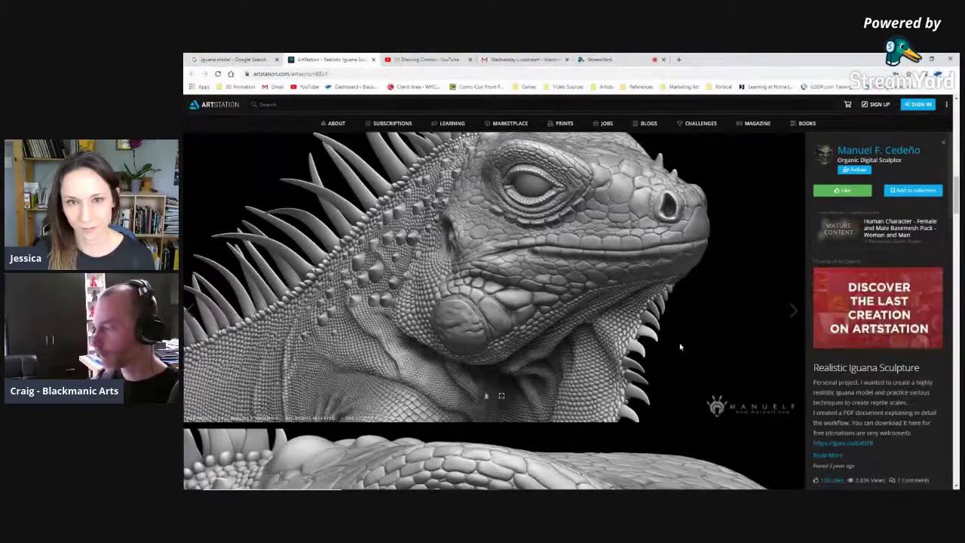
scroll(680, 347, down, 15)
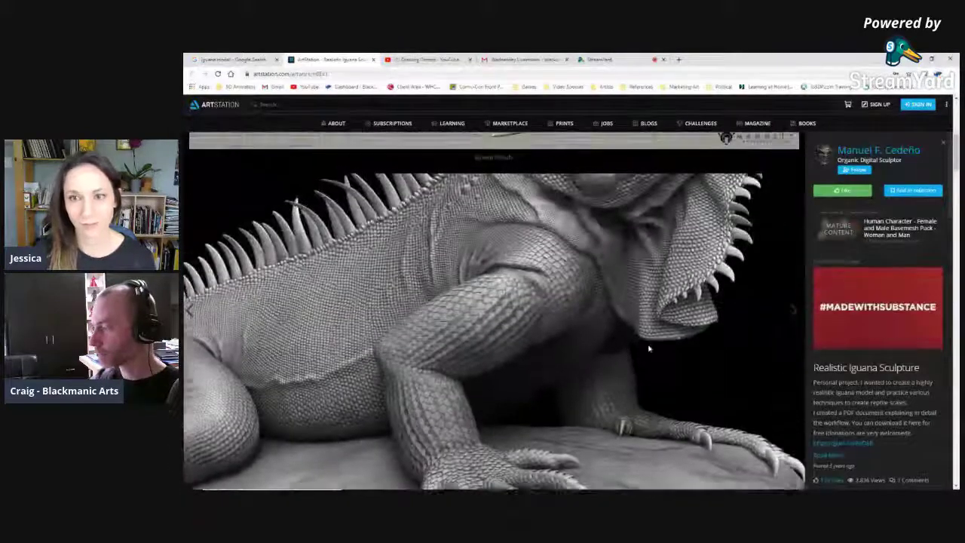
scroll(648, 349, up, 6)
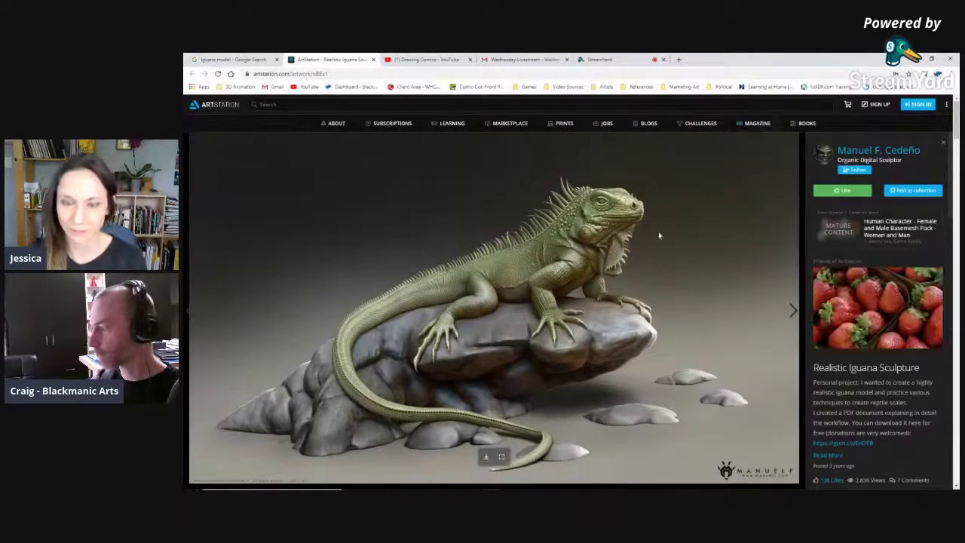
scroll(656, 245, down, 1)
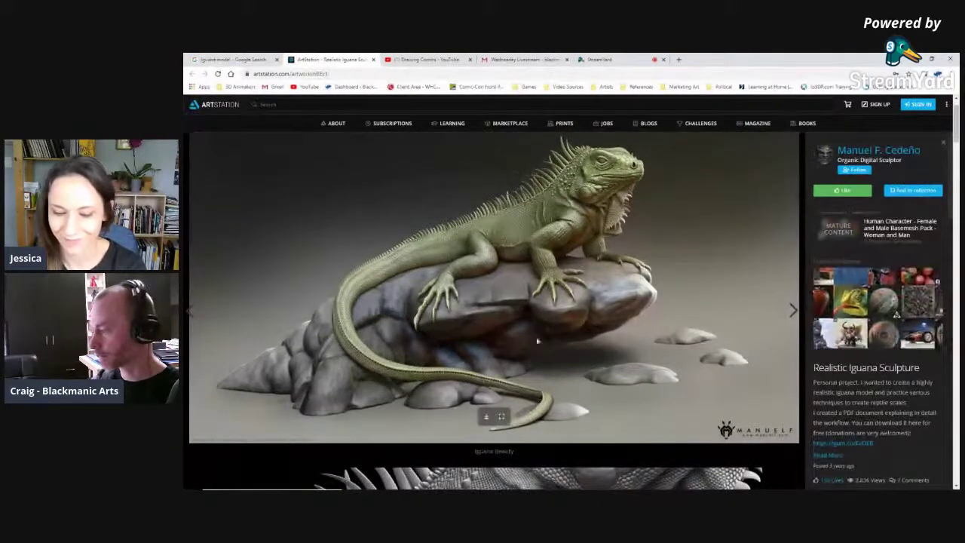
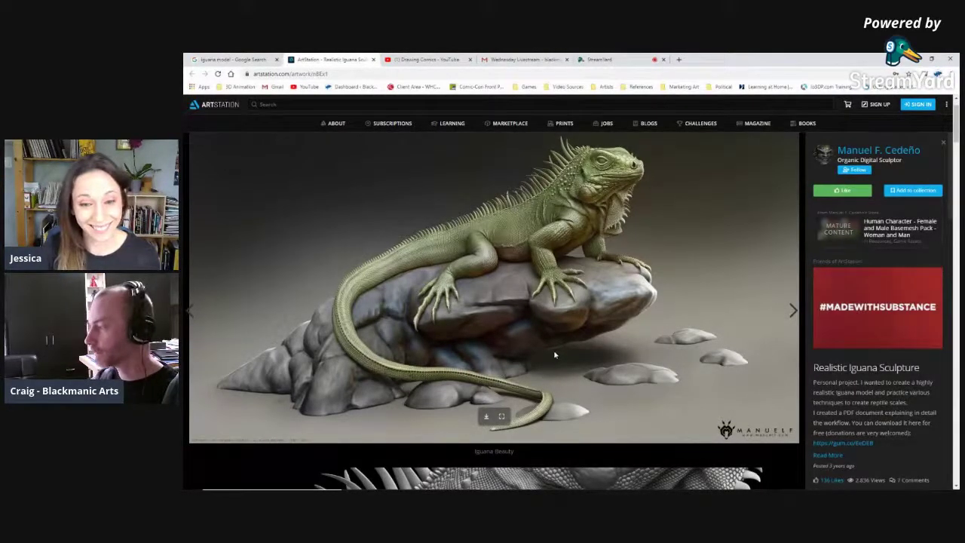
scroll(612, 316, up, 1)
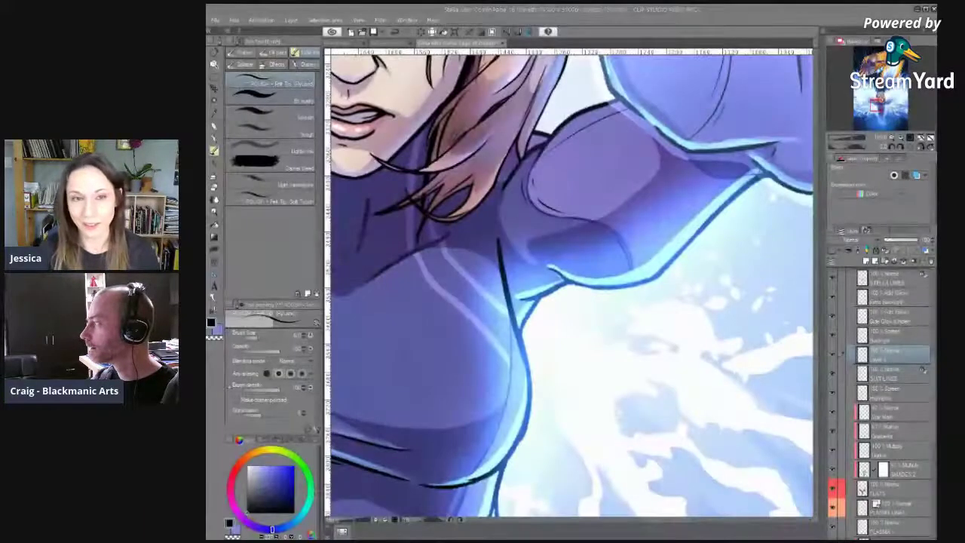
Switch back to Clip Studio Paint and check the figure's torso and legs with the canvas mirrored horizontally.
drag(678, 362, 775, 376)
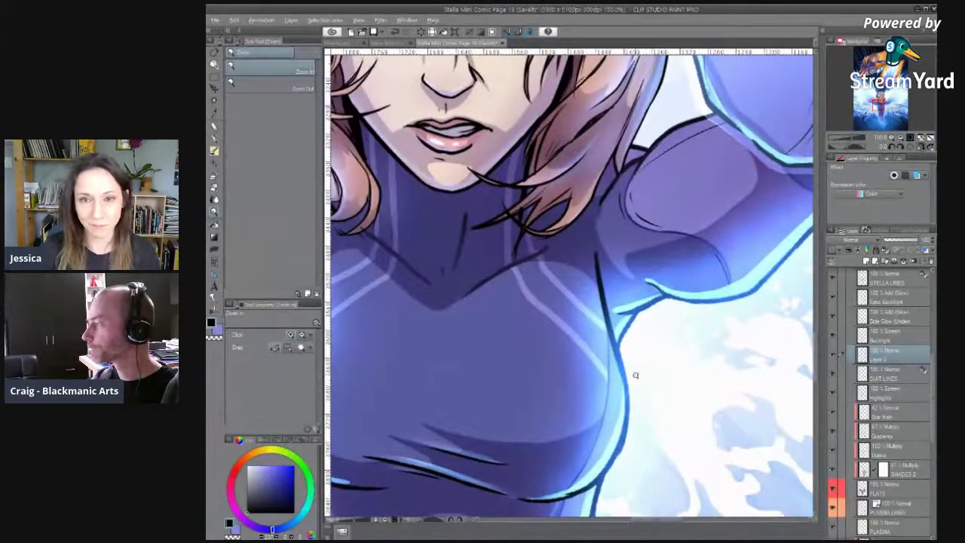
scroll(636, 375, down, 1)
drag(647, 334, 671, 429)
scroll(665, 428, down, 1)
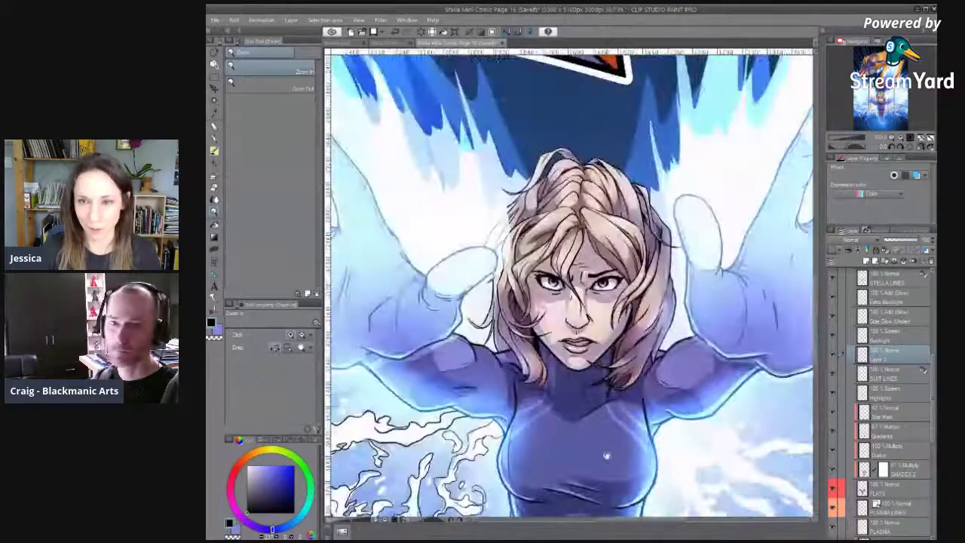
drag(601, 448, 584, 262)
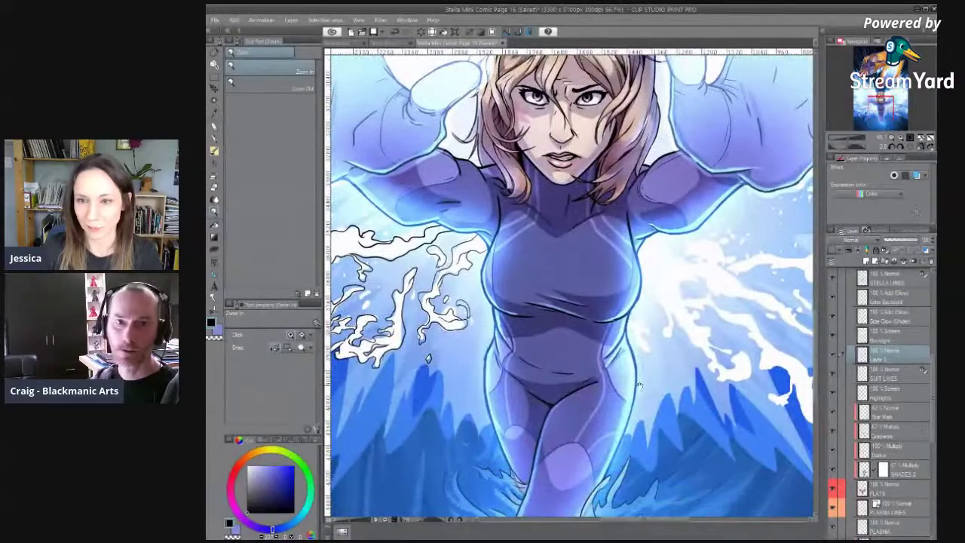
scroll(640, 386, down, 3)
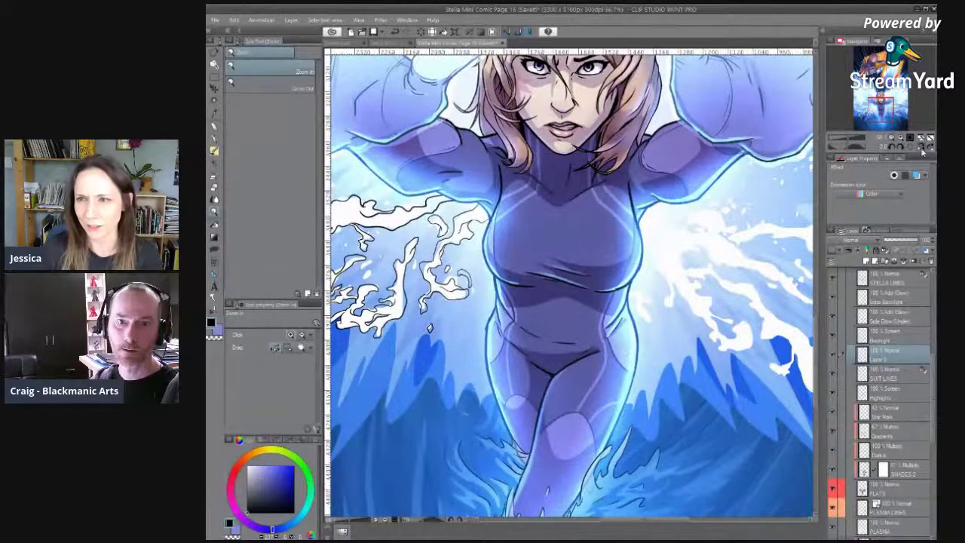
click(921, 148)
drag(584, 252, 530, 342)
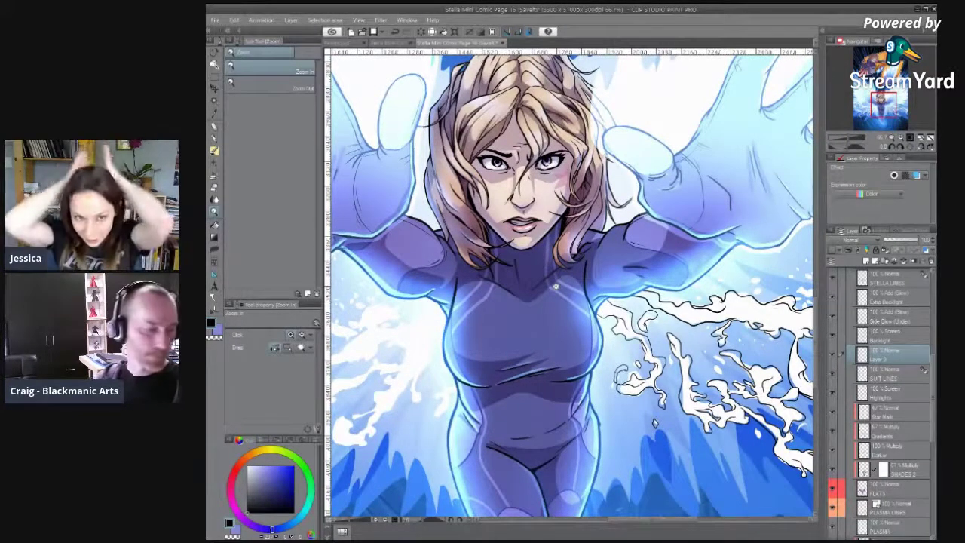
scroll(452, 324, down, 5)
click(466, 304)
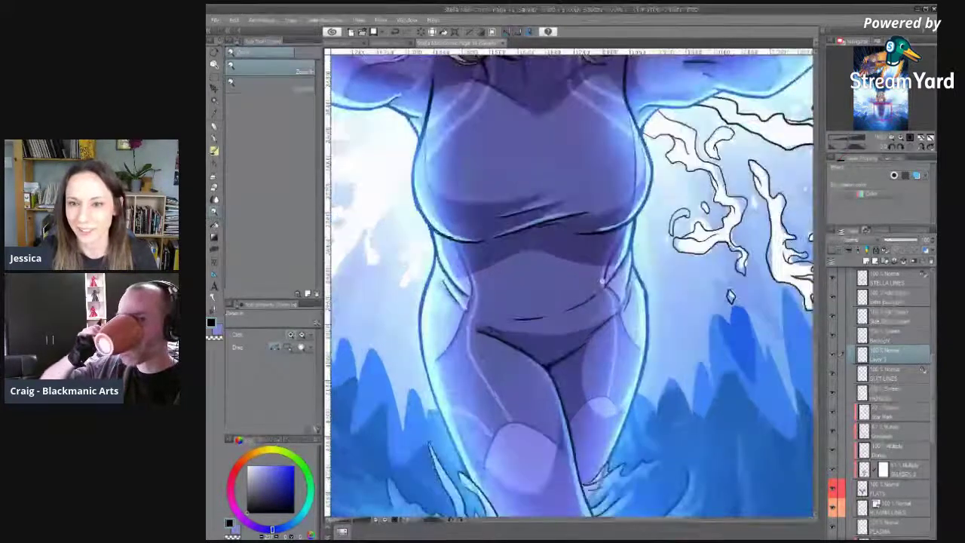
click(602, 281)
drag(689, 300, 666, 345)
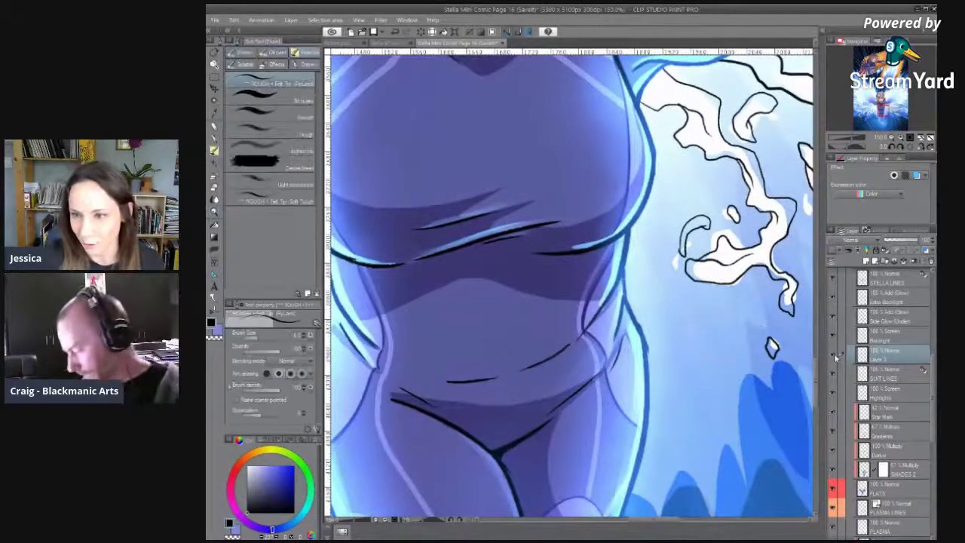
Draw a thin curved line along the suit seam from under the chest to the waist, redrawing its lower part.
drag(616, 377, 638, 383)
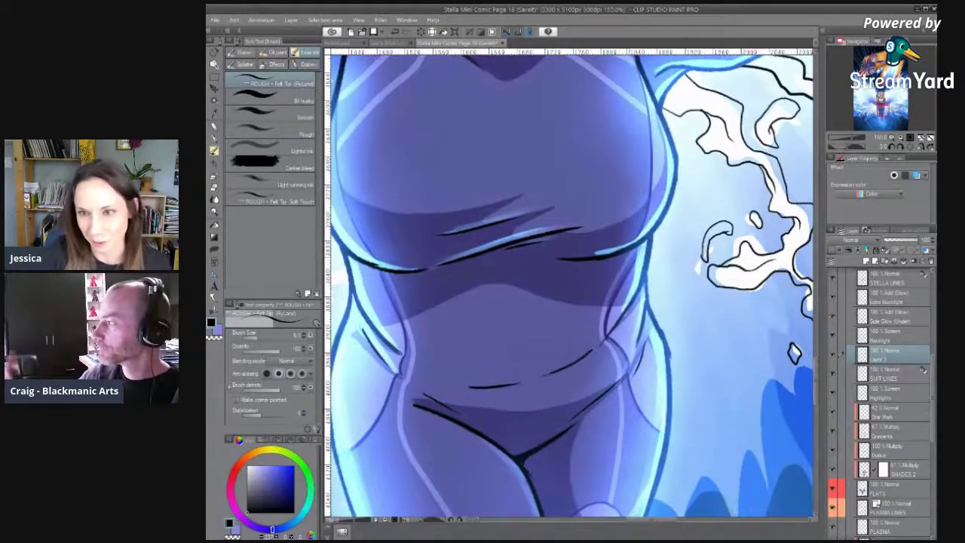
click(622, 279)
drag(611, 294, 594, 271)
key(b)
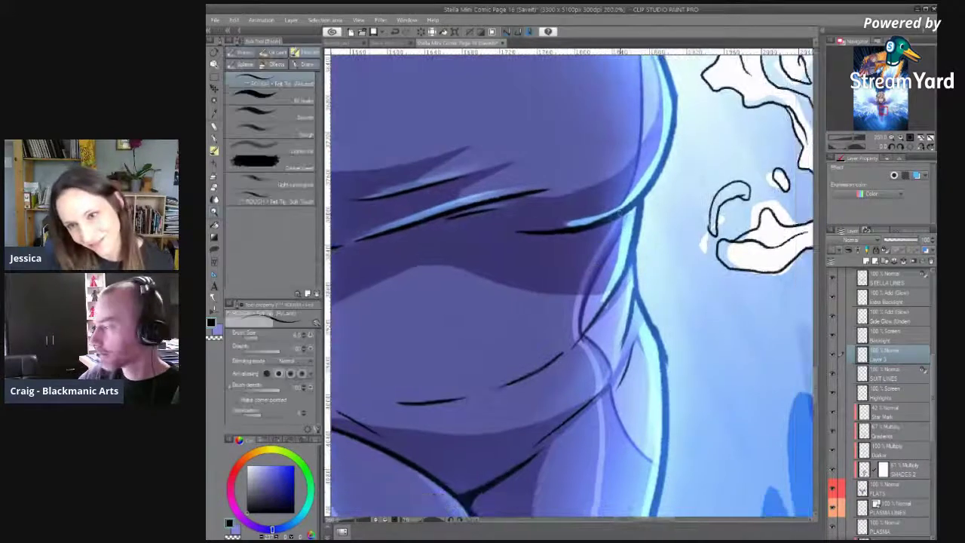
key([)
mouse_move(616, 221)
mouse_down()
mouse_move(581, 286)
mouse_move(587, 292)
mouse_move(569, 305)
mouse_move(575, 342)
mouse_up()
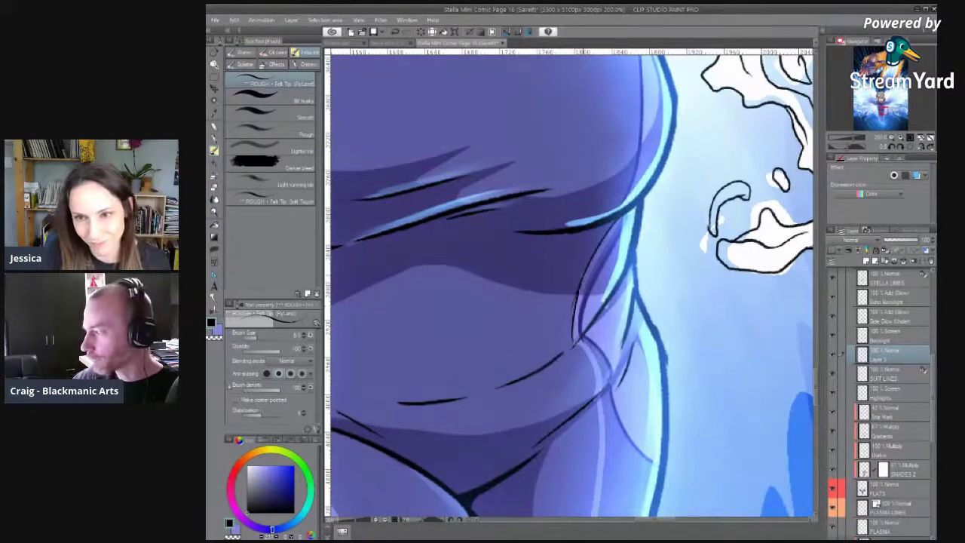
key(ctrl+z)
drag(578, 290, 574, 336)
key(ctrl+z)
drag(579, 289, 575, 336)
key(e)
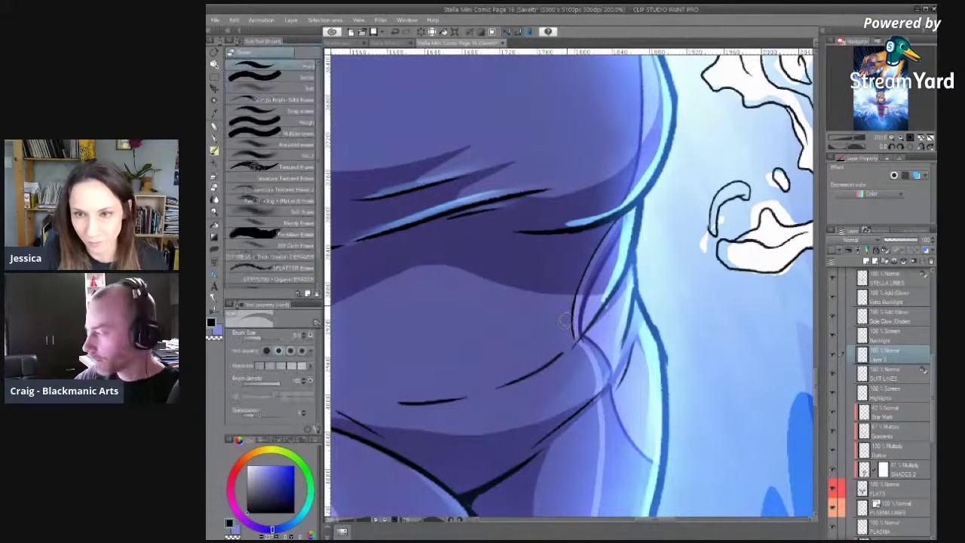
Flip the canvas back horizontally and start a thin line along the light stripe from hip to thigh, erasing its stray lower part.
drag(565, 325, 459, 210)
key(b)
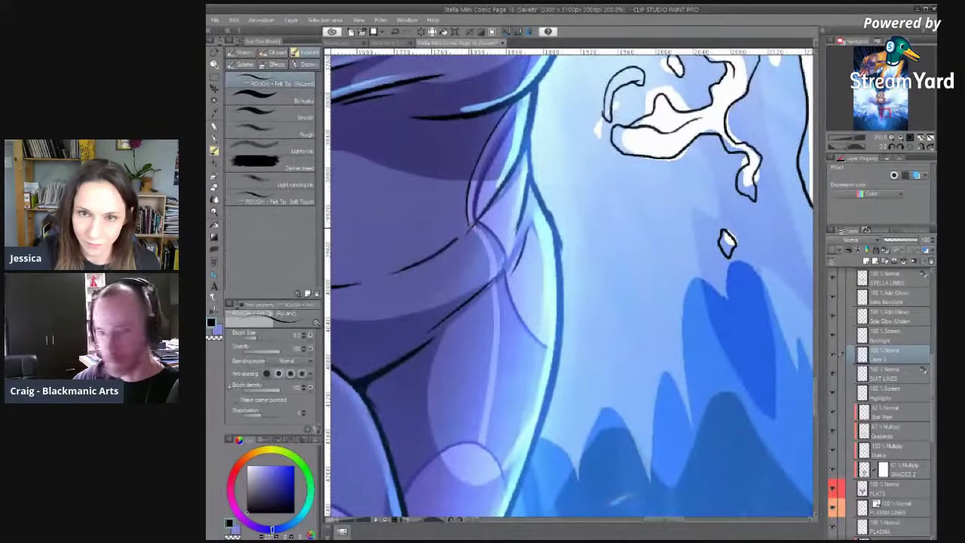
click(921, 147)
drag(558, 286, 492, 321)
key(ctrl+space)
mouse_move(608, 260)
mouse_down()
mouse_move(588, 309)
mouse_move(537, 177)
mouse_up()
key(ctrl+z)
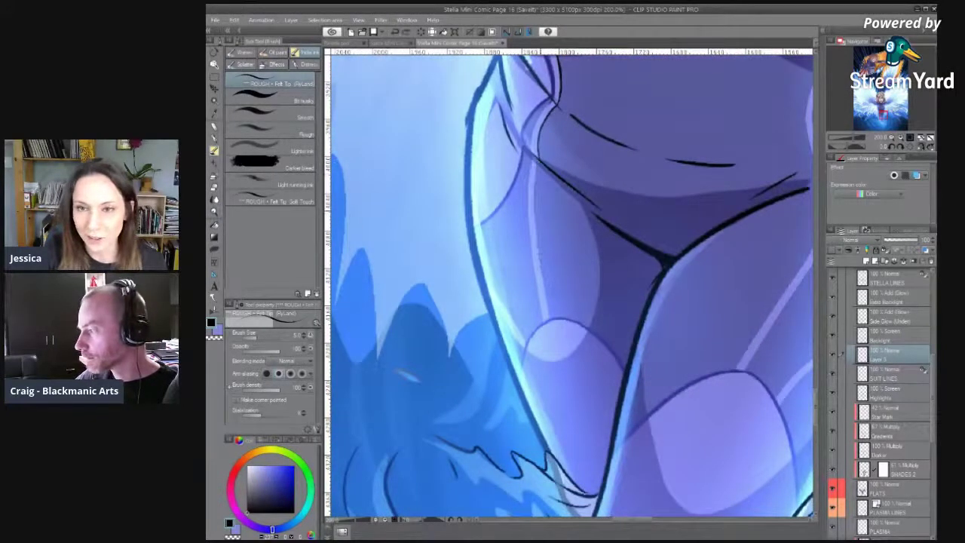
drag(539, 159, 538, 269)
key(e)
drag(536, 230, 534, 250)
key(b)
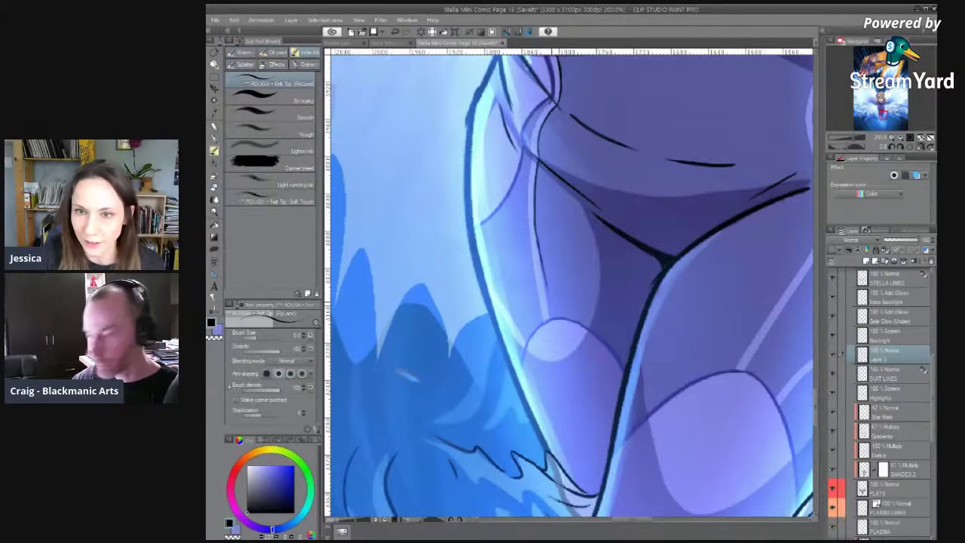
key(e)
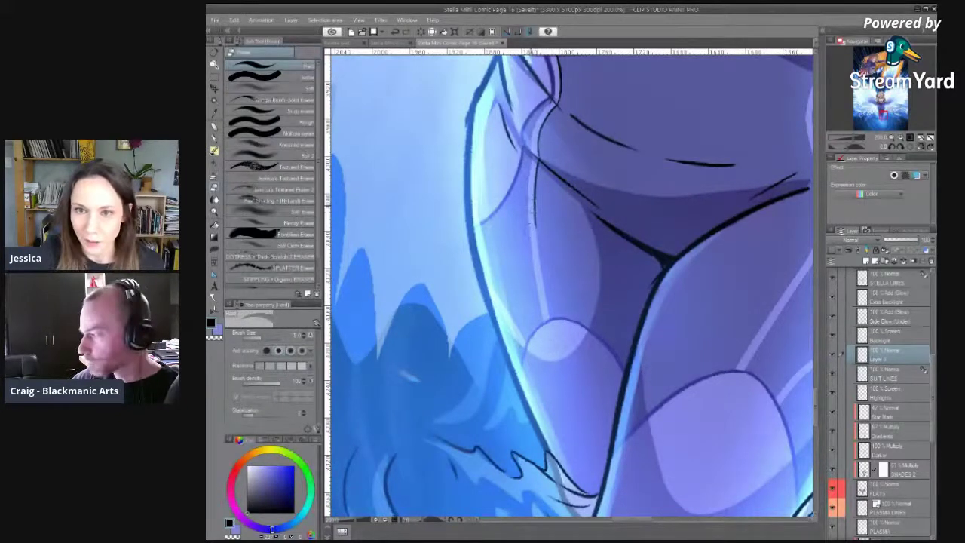
Extend the thin line along the thigh stripe's inner edge down to the small light patch and clean up its end.
key(b)
drag(536, 201, 547, 319)
key(ctrl+z)
drag(535, 206, 549, 320)
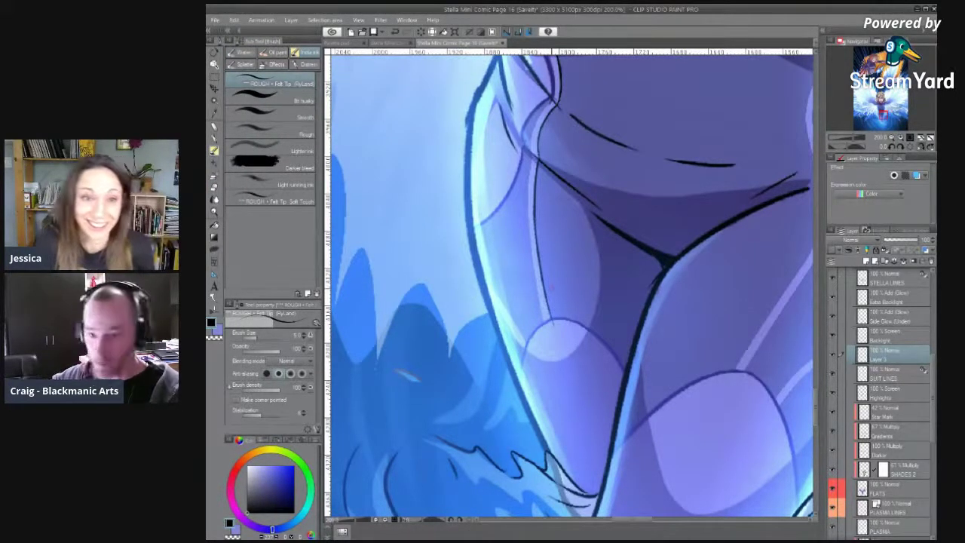
drag(491, 362, 443, 312)
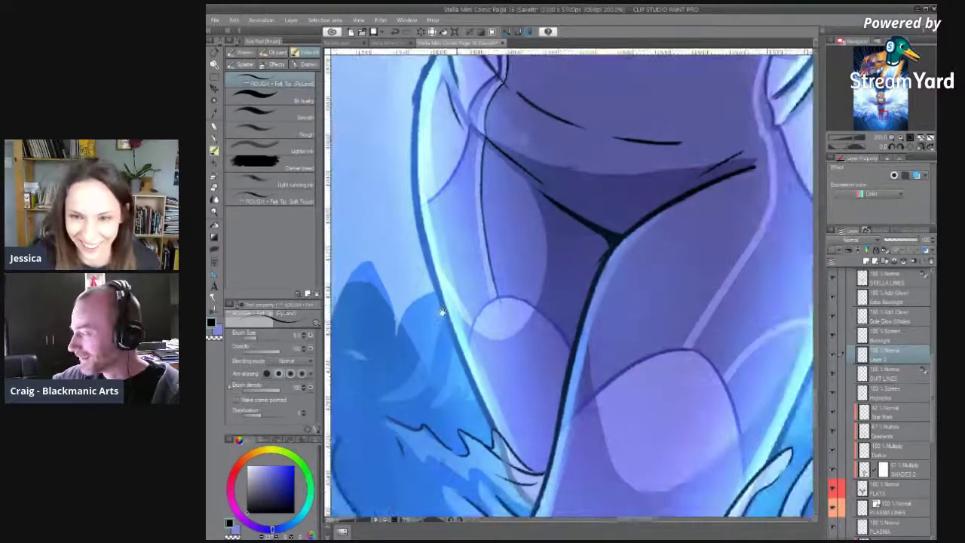
key(e)
drag(502, 308, 497, 303)
Draw a thin line along the curved hip section of the light stripe, redrawing it with a larger brush.
drag(515, 188, 519, 296)
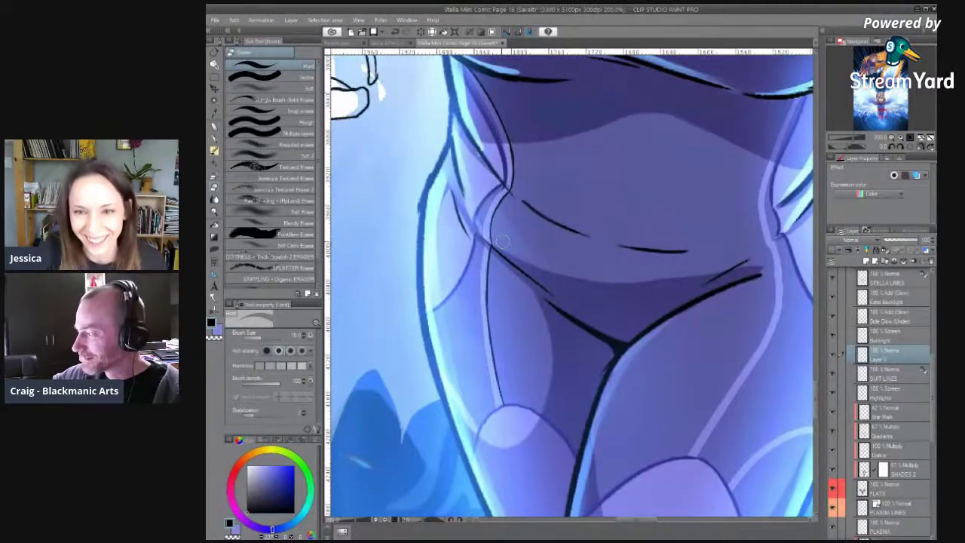
key(p)
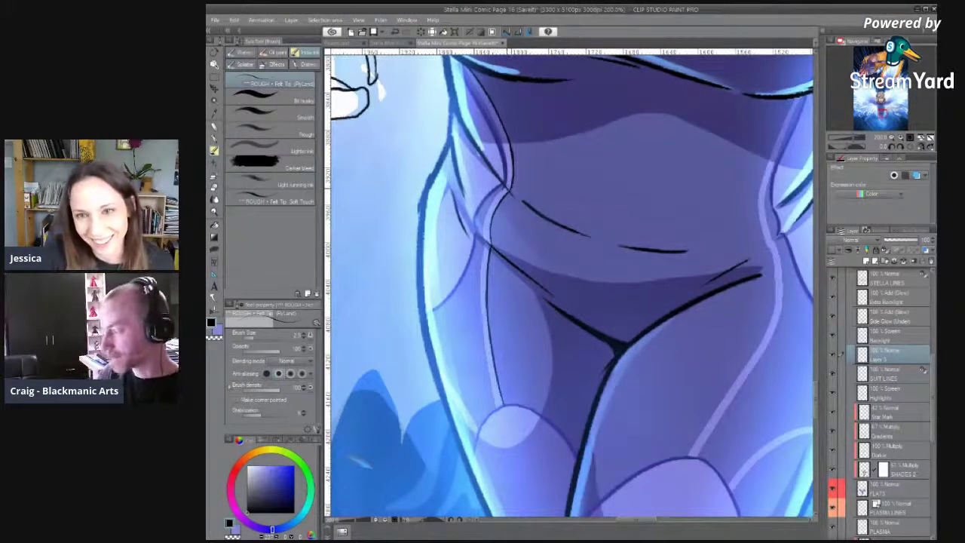
drag(504, 189, 486, 232)
key(ctrl+z)
key(bracketright)
key(bracketright)
key(bracketright)
drag(505, 188, 488, 240)
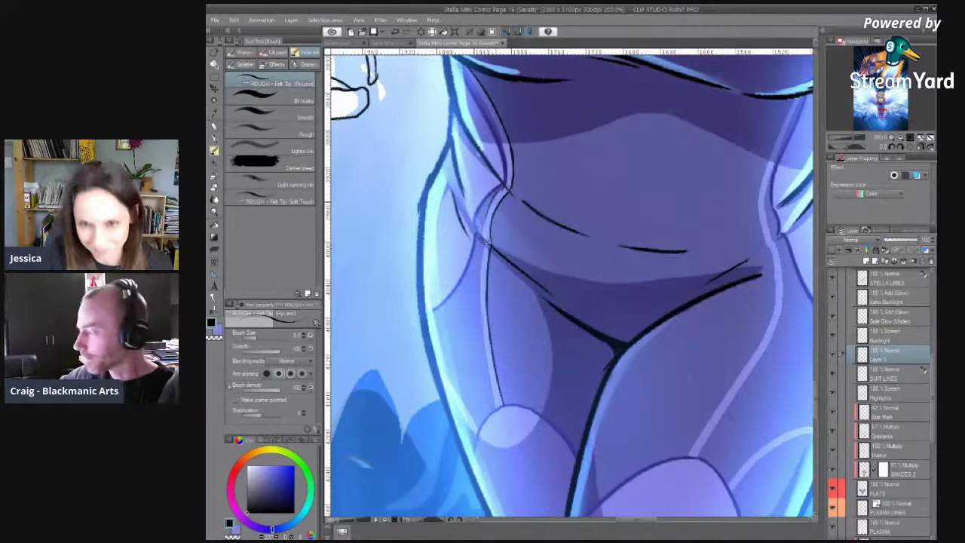
Continue the thin line along the stripe's outer edge from the hip down the thigh to the small light patch.
drag(505, 189, 485, 265)
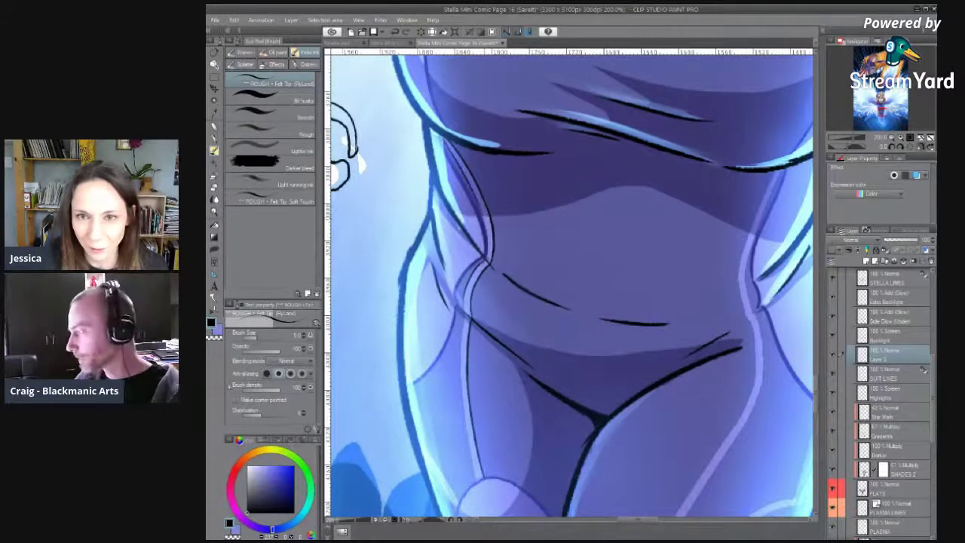
mouse_move(470, 325)
mouse_down()
mouse_move(466, 139)
mouse_move(455, 107)
mouse_move(448, 180)
mouse_up()
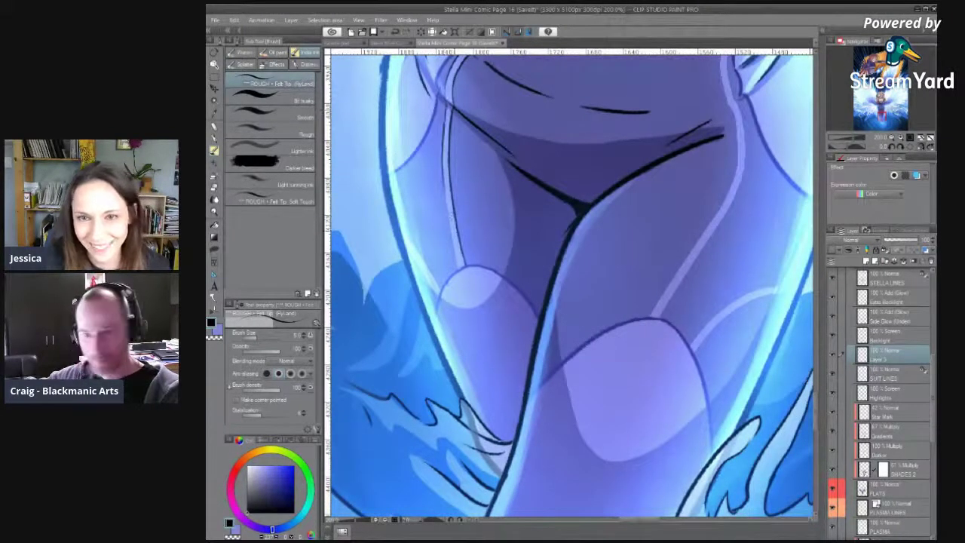
drag(446, 191, 458, 266)
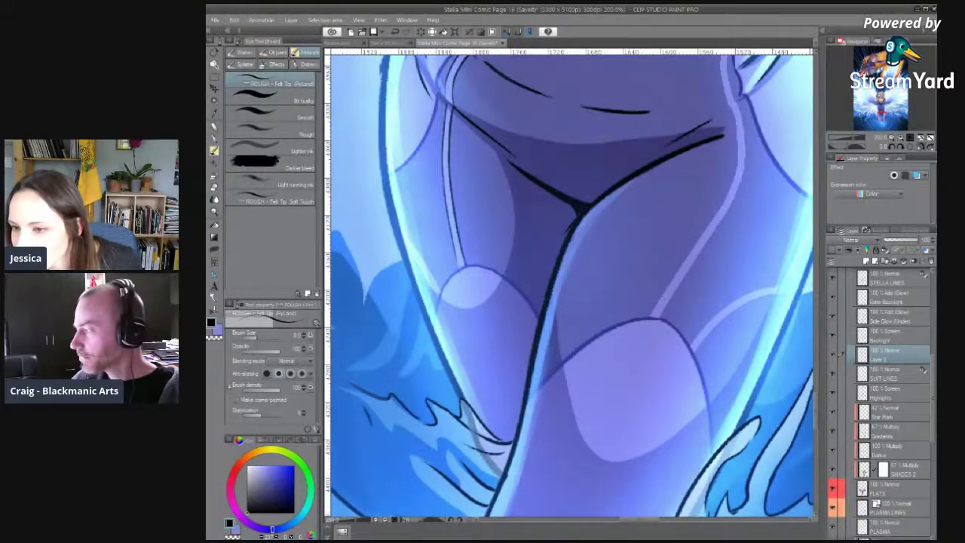
Add short, thin crease lines beside the light stripe on the thigh, undoing a stray stroke.
drag(523, 298, 603, 382)
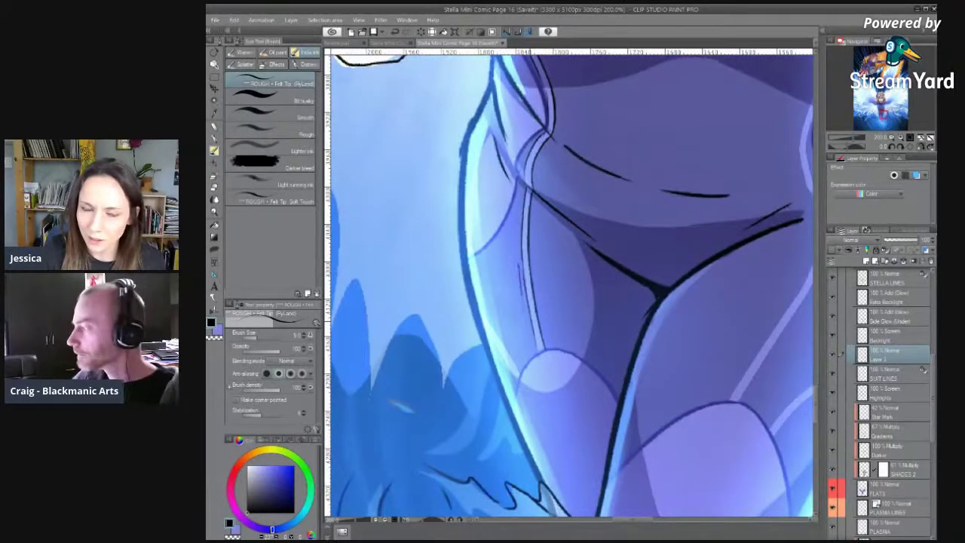
drag(524, 323, 519, 280)
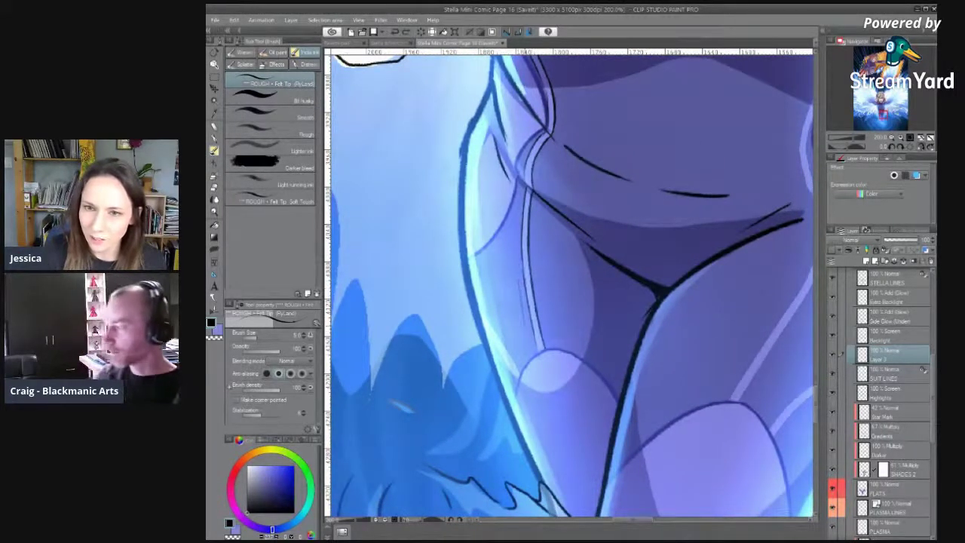
key(ctrl+z)
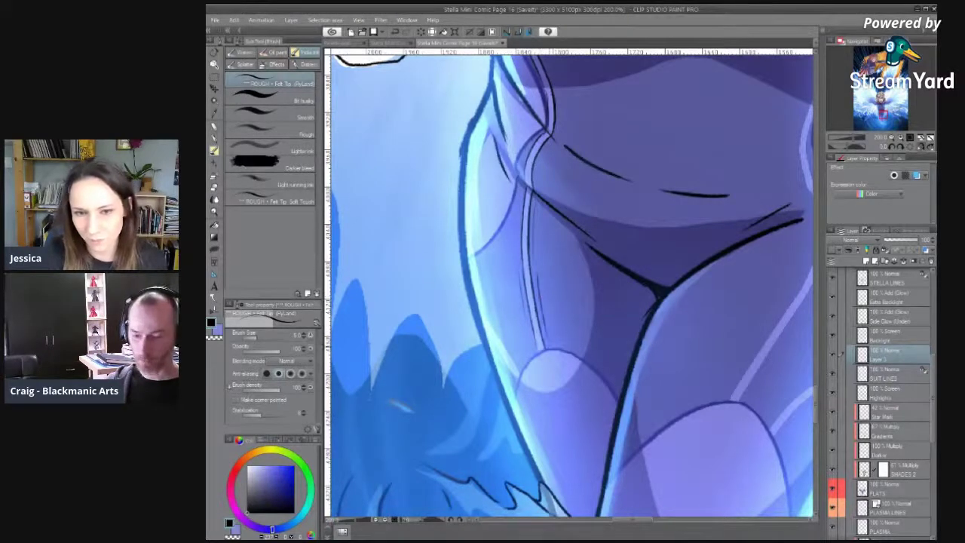
Add thin accent lines along the curved hip and waist section of the light stripe, undoing the unwanted stroke.
scroll(568, 243, up, 3)
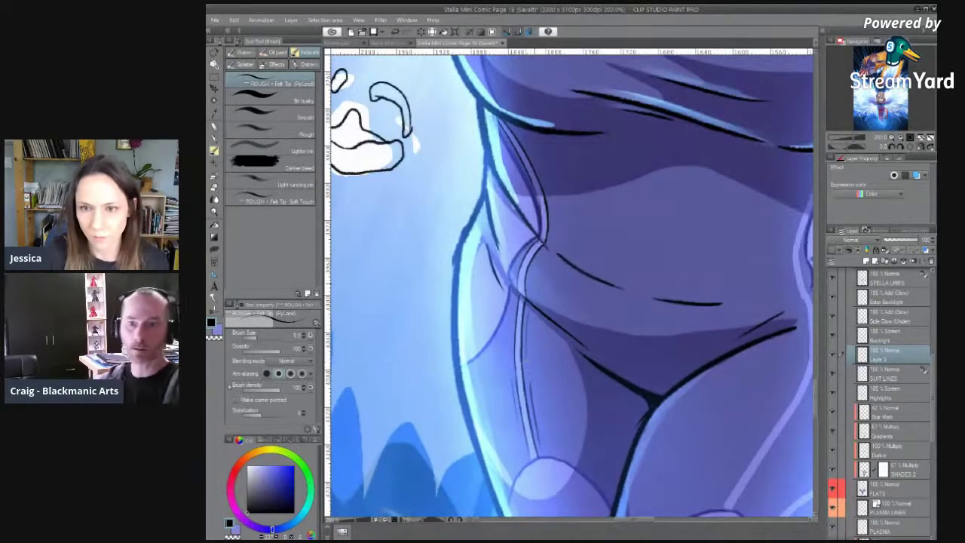
mouse_move(543, 248)
mouse_down()
mouse_move(527, 284)
mouse_move(539, 312)
mouse_up()
key(ctrl+z)
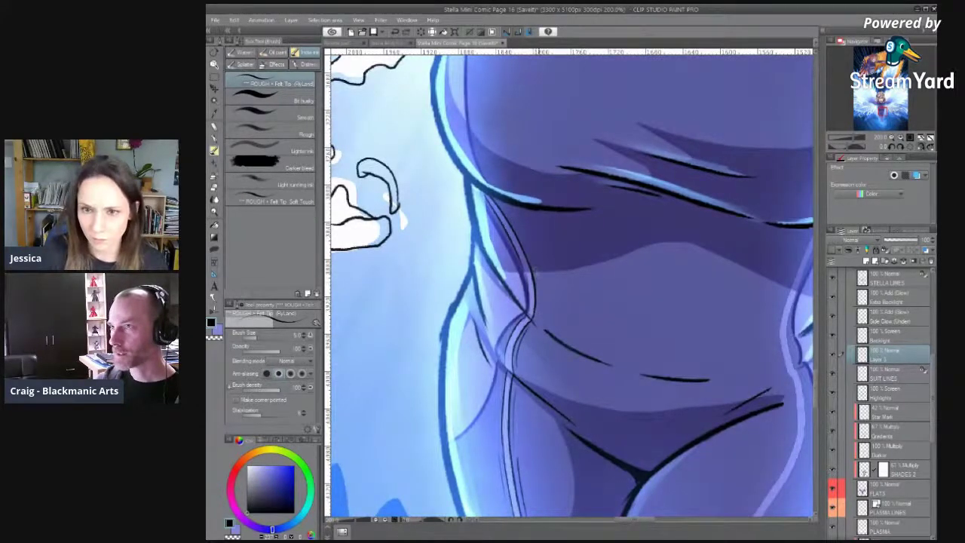
drag(520, 368, 545, 181)
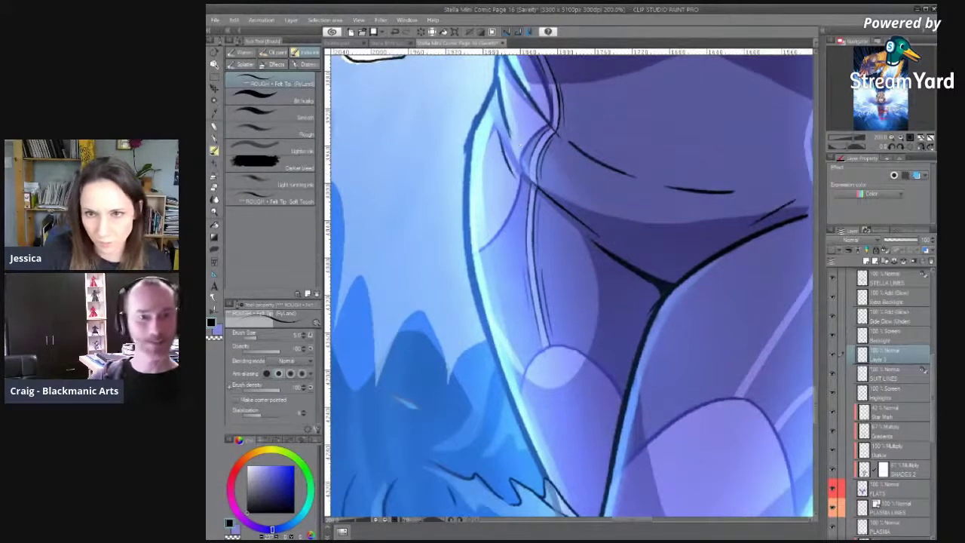
Add a short thin crease line on the outer thigh just above the small light patch and clean it up.
drag(509, 224, 418, 145)
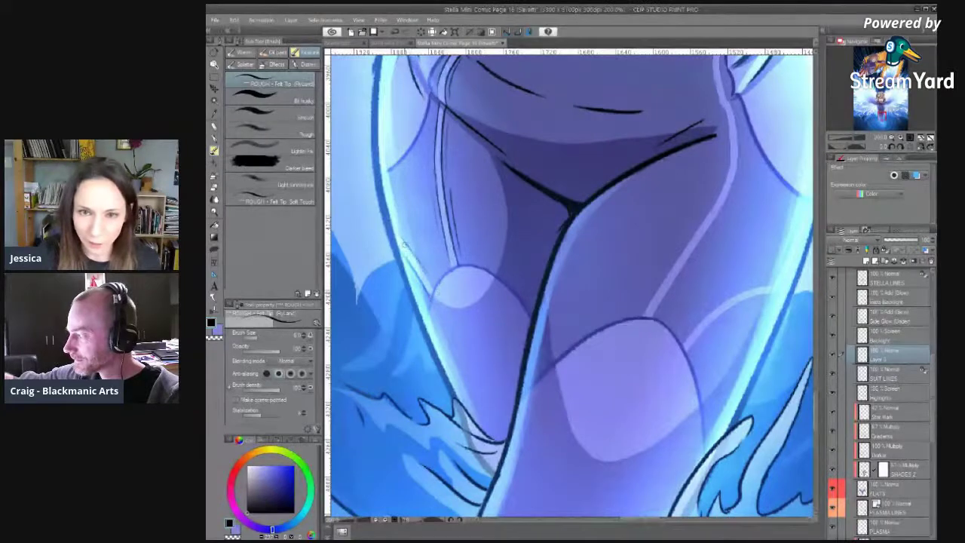
key(e)
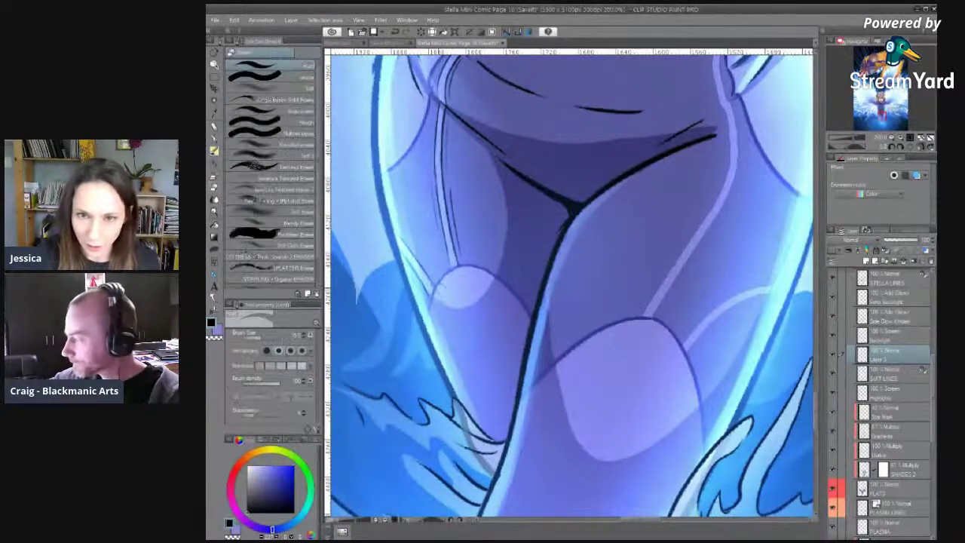
key(b)
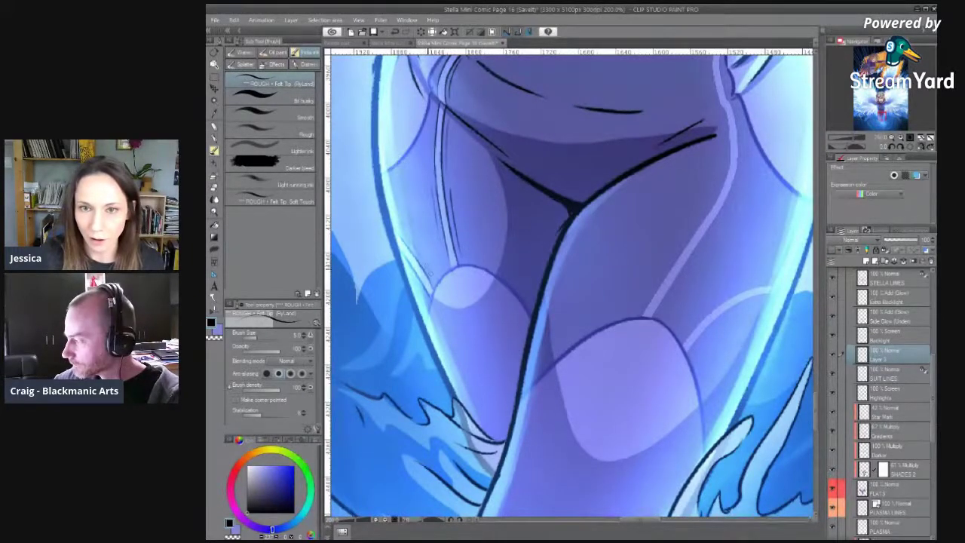
Check the finished thigh stripe and bring the unlined light stripe on the opposite hip and thigh into view.
drag(441, 191, 463, 305)
drag(549, 272, 564, 340)
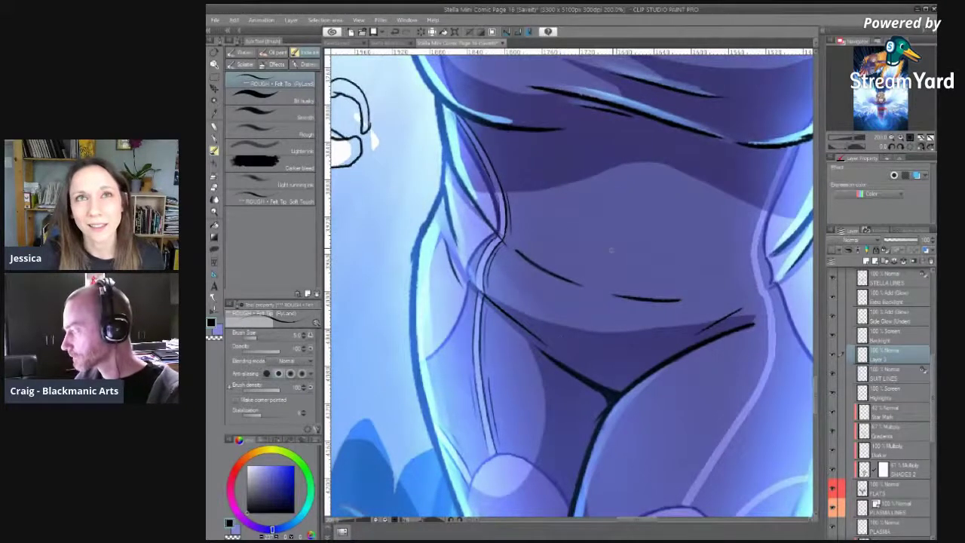
mouse_move(597, 288)
mouse_down()
mouse_move(552, 285)
mouse_move(560, 245)
mouse_move(461, 183)
mouse_up()
mouse_move(654, 300)
mouse_down()
mouse_move(568, 247)
mouse_move(523, 338)
mouse_up()
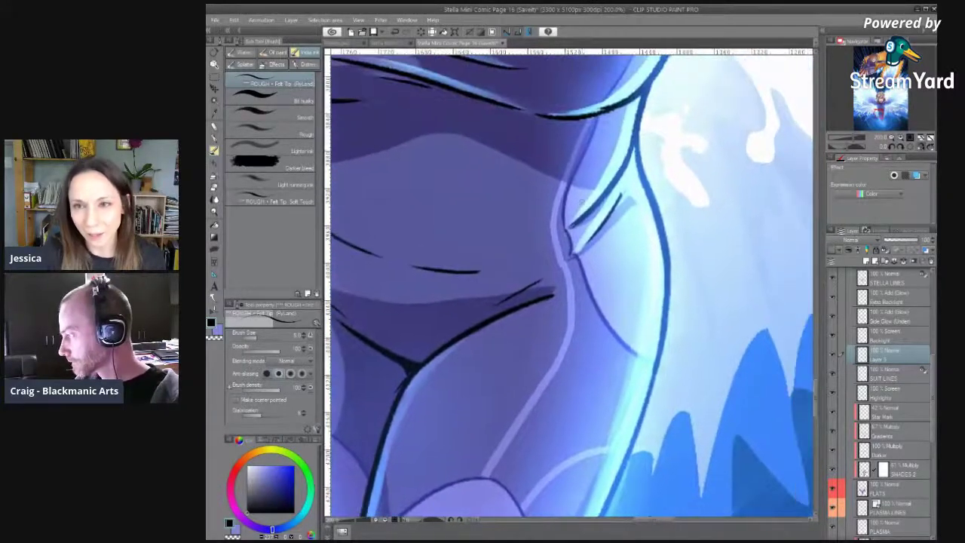
Ink the inner edge of the suit's pale side stripe from the waist down to the hip crease.
drag(575, 137, 578, 152)
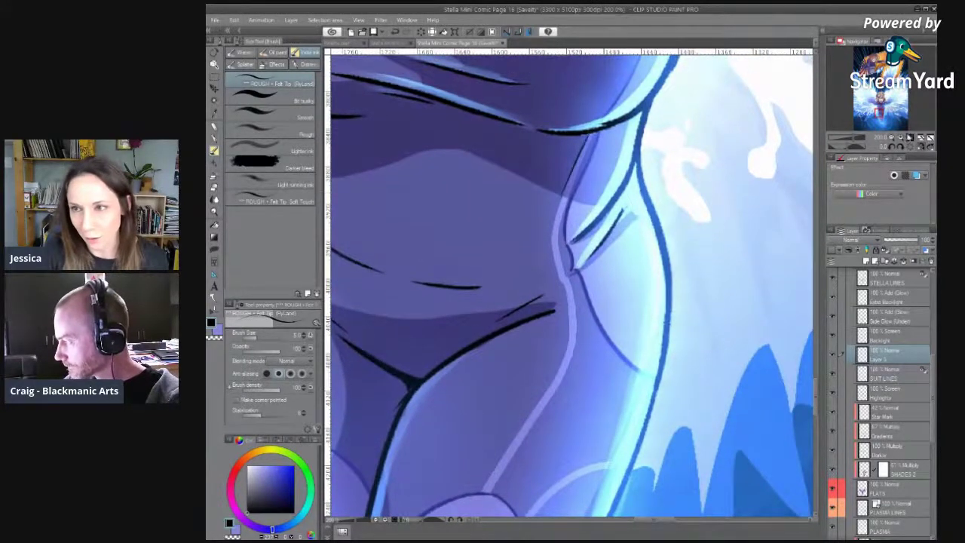
drag(556, 256, 561, 280)
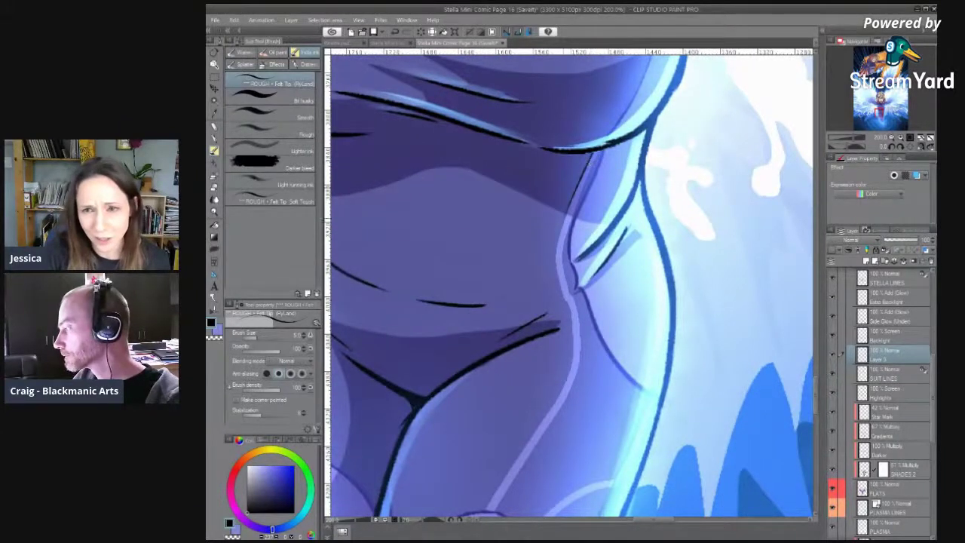
drag(578, 186, 556, 265)
key(ctrl+z)
drag(577, 187, 554, 269)
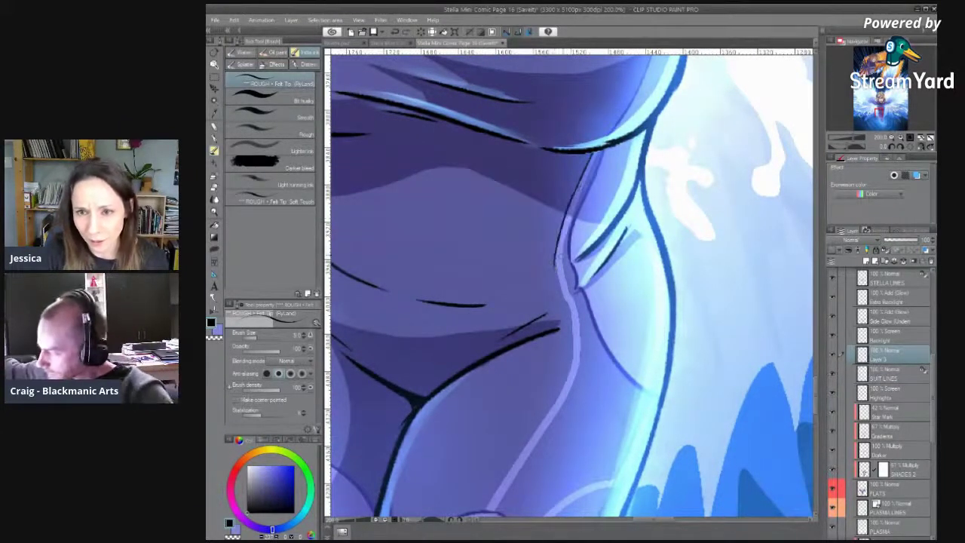
key(e)
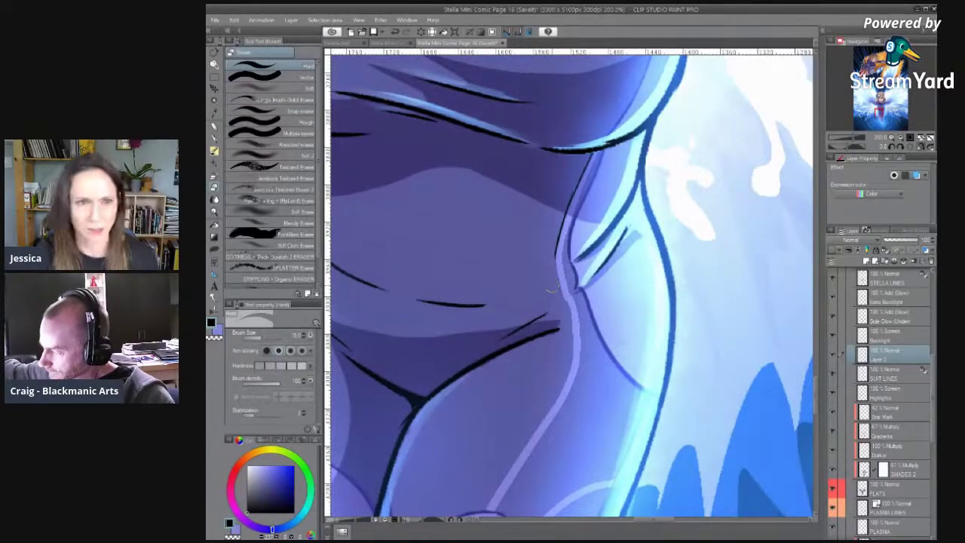
key(b)
drag(558, 243, 569, 294)
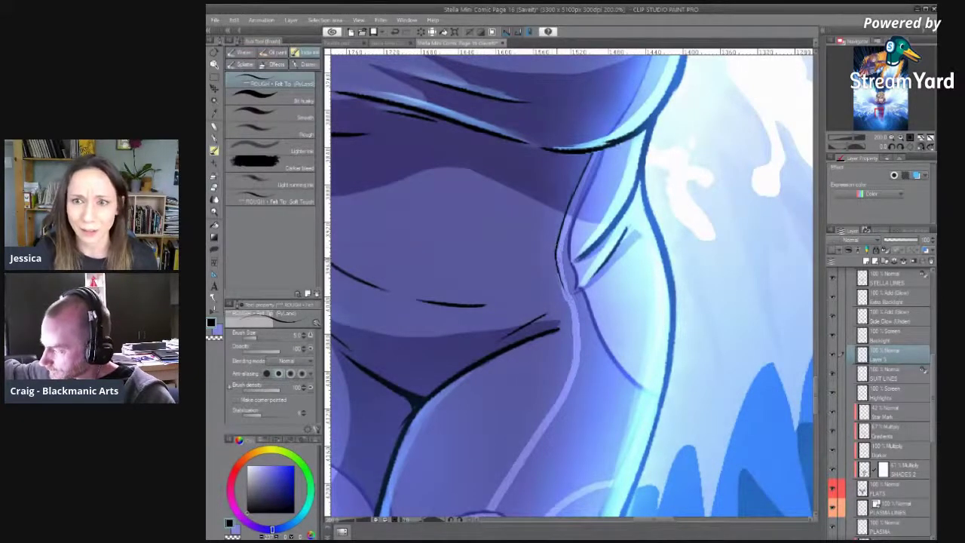
key(ctrl+z)
drag(556, 255, 571, 312)
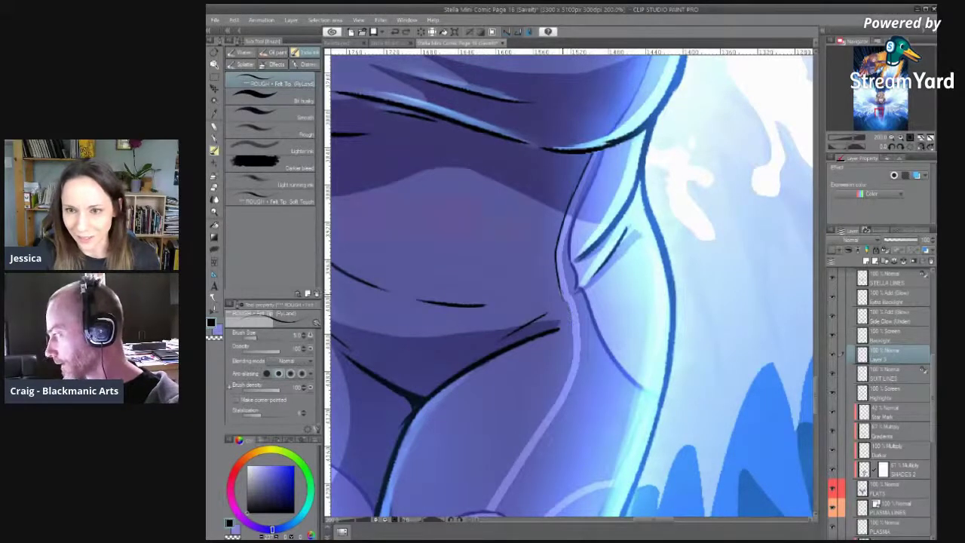
Flip the canvas view horizontally and continue the stripe's inner edge line past the hip crease.
key(e)
mouse_move(563, 311)
mouse_down()
mouse_move(625, 243)
mouse_move(599, 298)
mouse_move(522, 160)
mouse_move(509, 76)
mouse_move(524, 182)
mouse_up()
click(919, 148)
key(p)
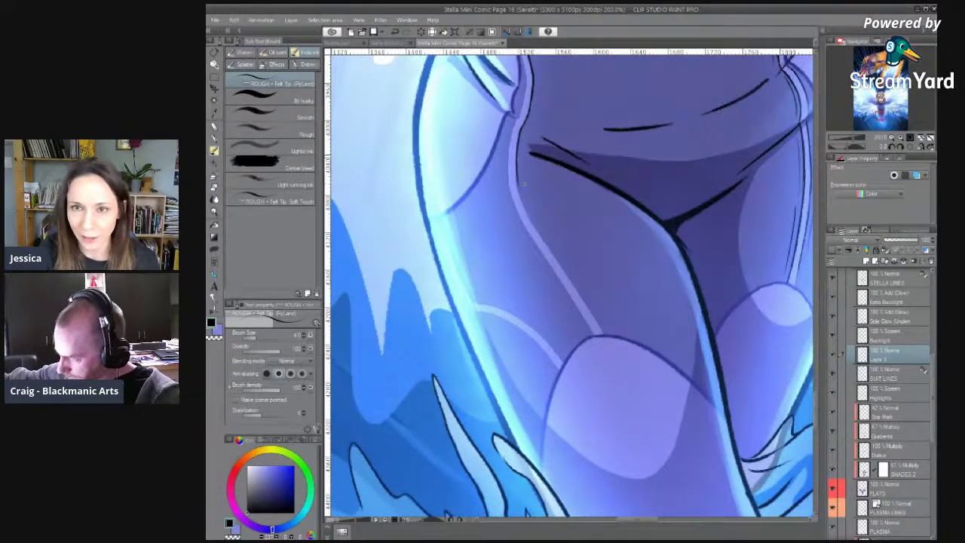
scroll(527, 102, up, 4)
drag(488, 114, 519, 208)
key(ctrl+z)
key(ctrl+z)
mouse_move(512, 172)
mouse_down()
mouse_move(524, 232)
mouse_move(529, 202)
mouse_up()
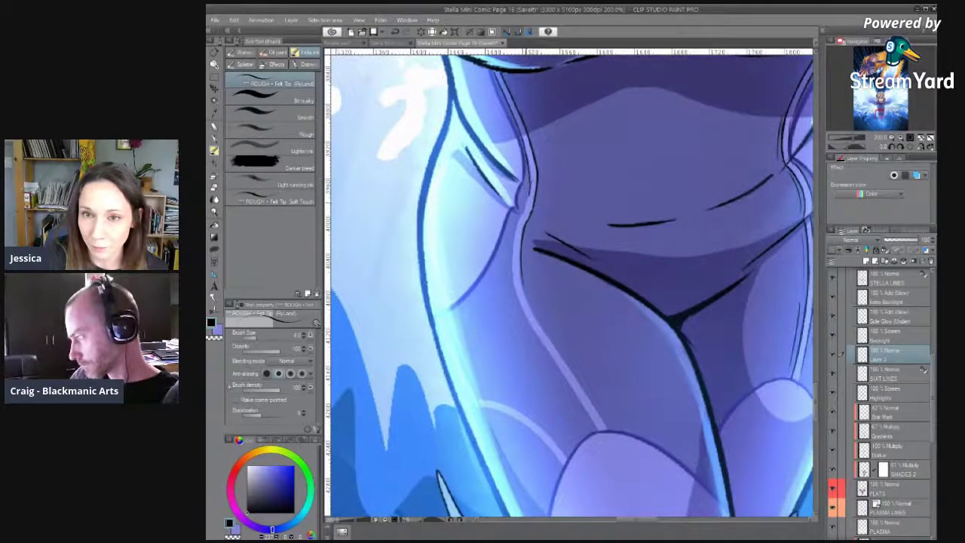
Ink the outer edge of the pale stripe from the hip crease onto the upper thigh.
scroll(570, 284, down, 1)
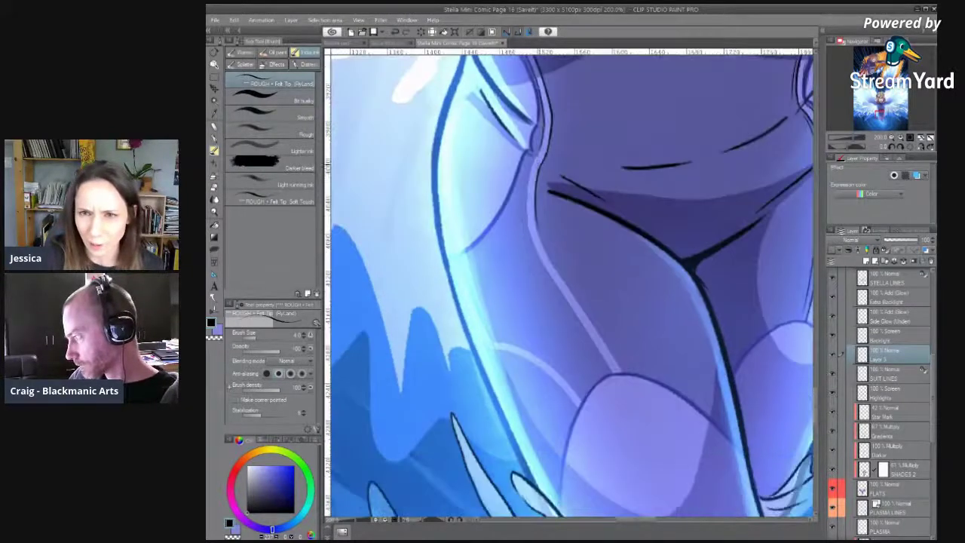
drag(529, 178, 530, 229)
key(ctrl+z)
drag(527, 187, 532, 250)
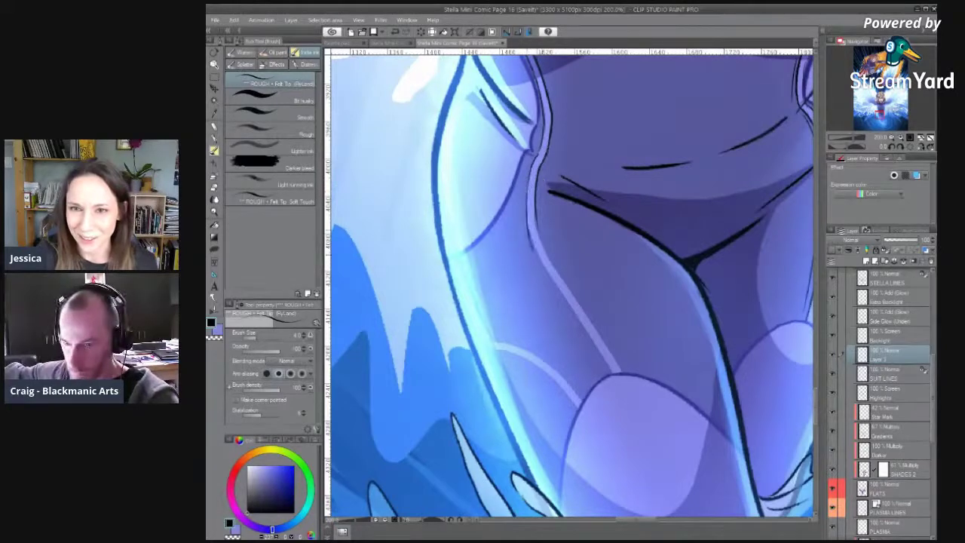
key(ctrl+z)
drag(528, 182, 536, 255)
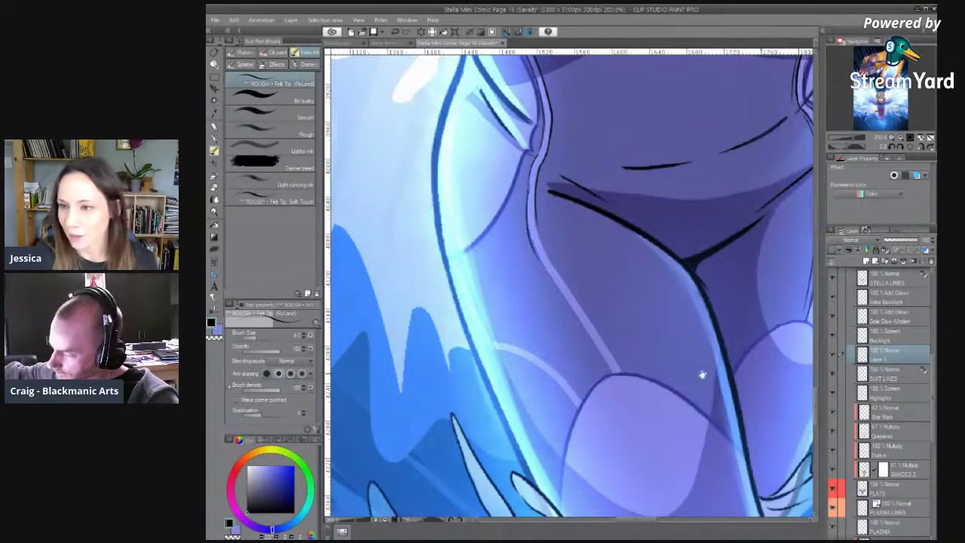
Add a new raster layer directly above the REF layer.
drag(712, 376, 642, 383)
scroll(641, 383, down, 3)
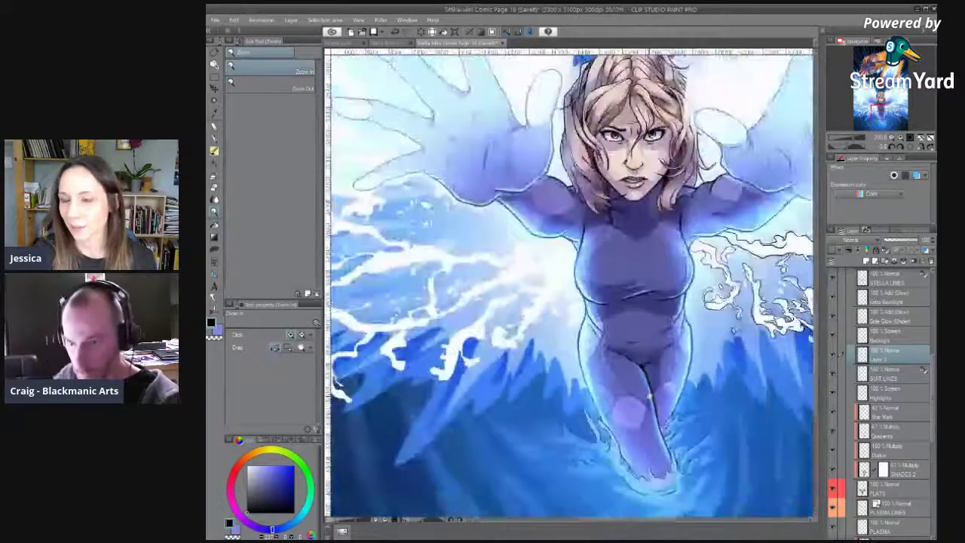
scroll(650, 395, down, 1)
drag(650, 396, 629, 462)
scroll(873, 374, up, 4)
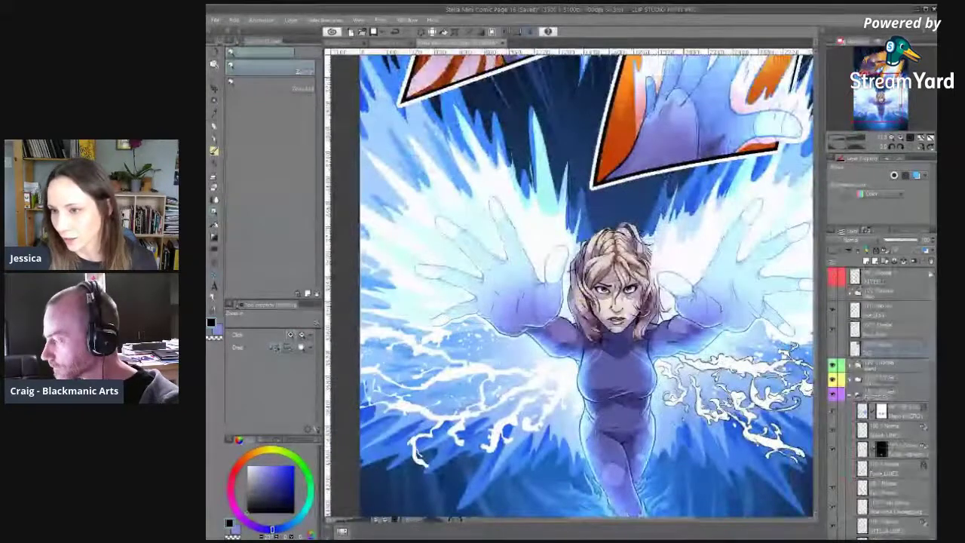
click(878, 353)
click(866, 261)
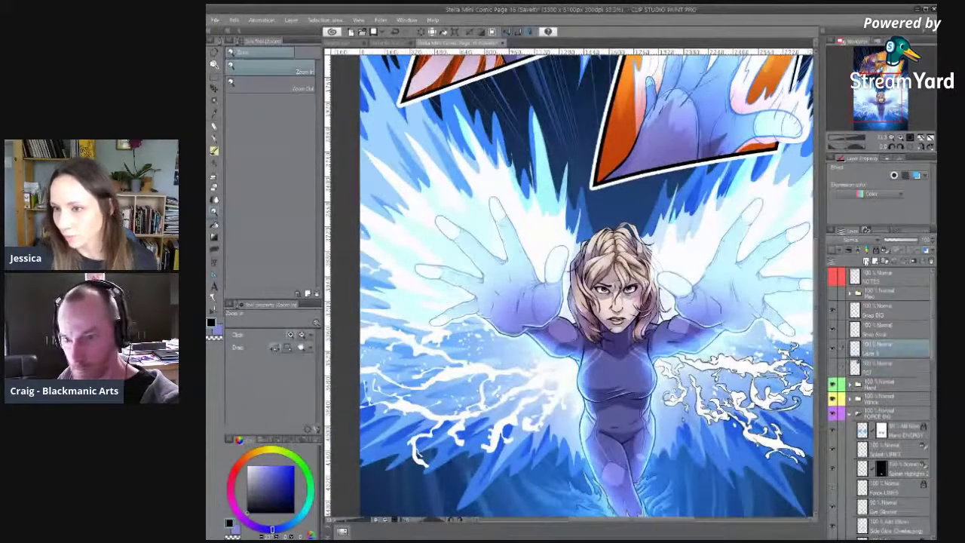
Fill the new layer with solid black.
key(g)
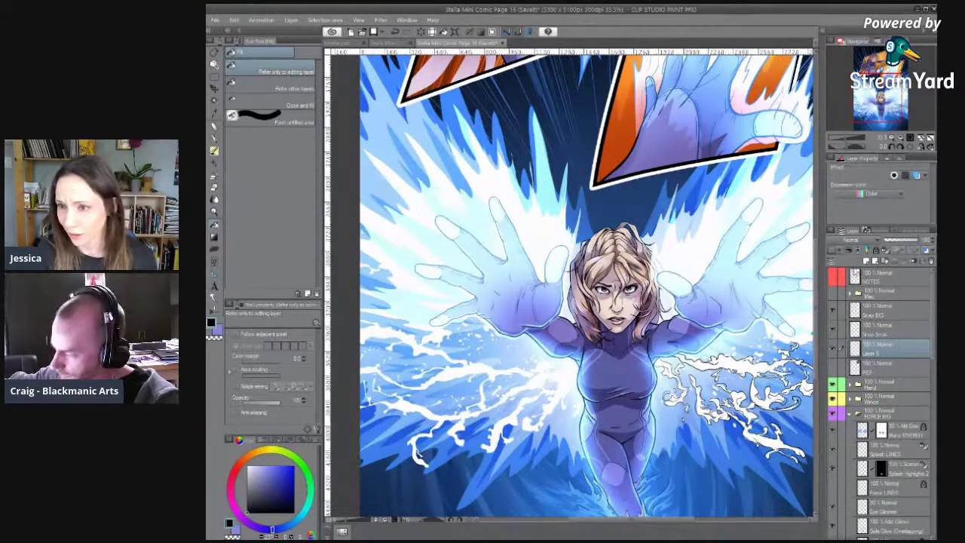
key(m)
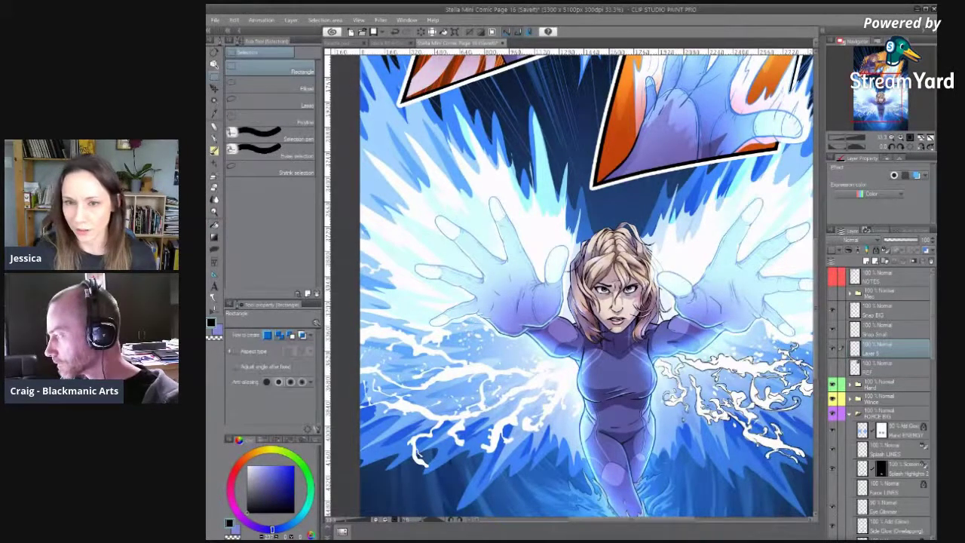
key(g)
click(620, 324)
key(slash)
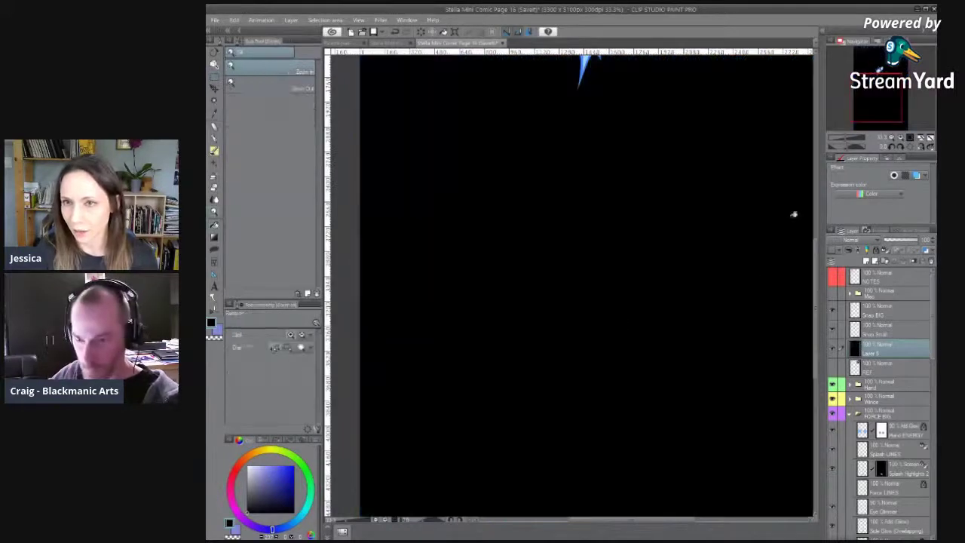
Move the black layer directly below the NOTES layer and set its blending mode to Color.
alt+click(754, 277)
drag(893, 350, 890, 287)
click(839, 251)
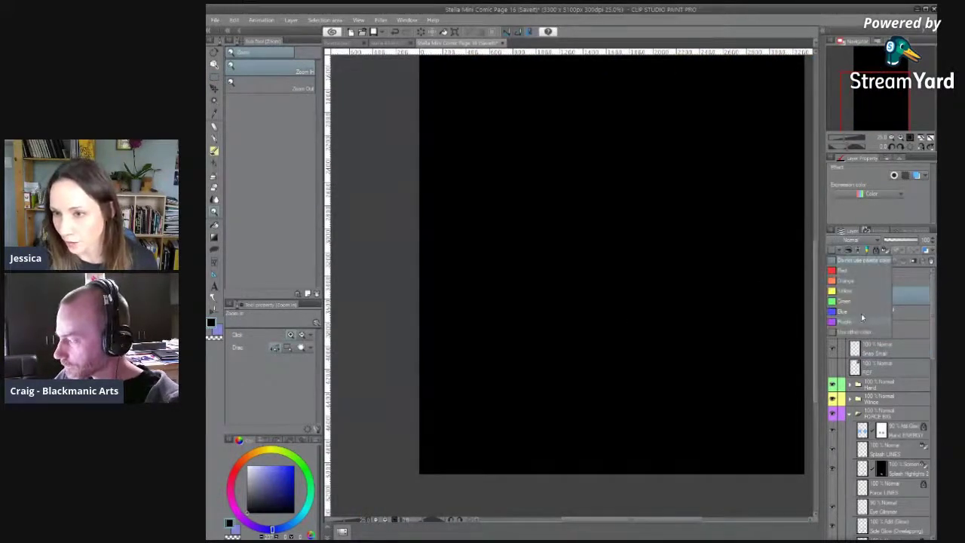
click(823, 238)
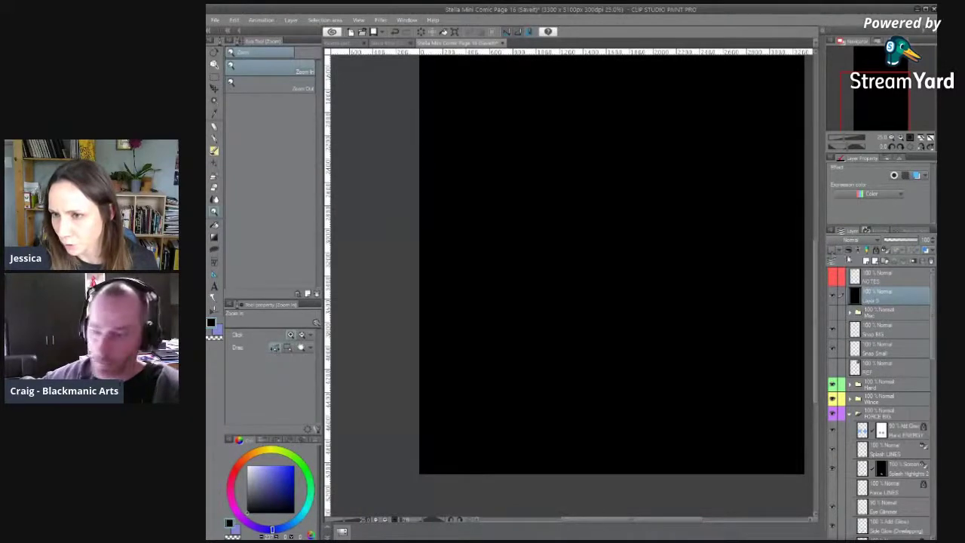
click(851, 239)
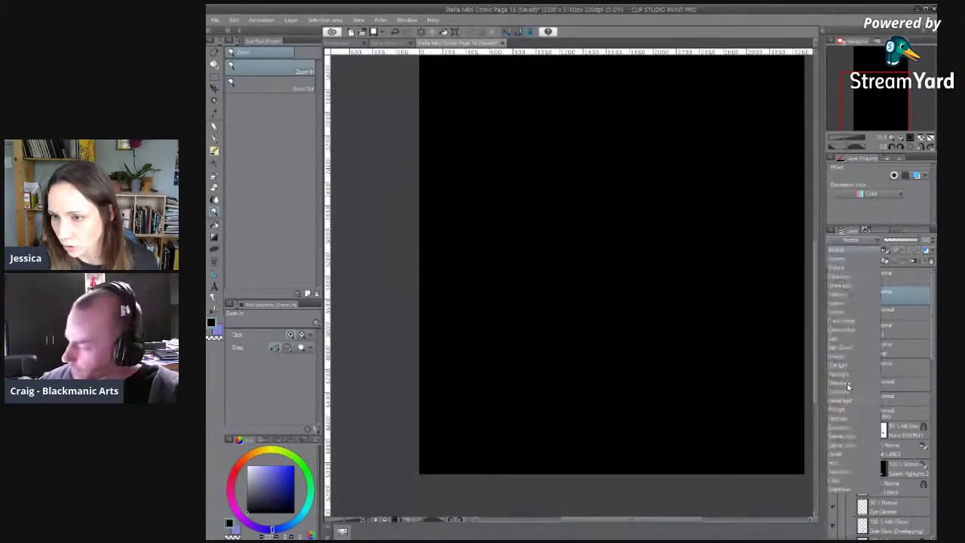
click(860, 483)
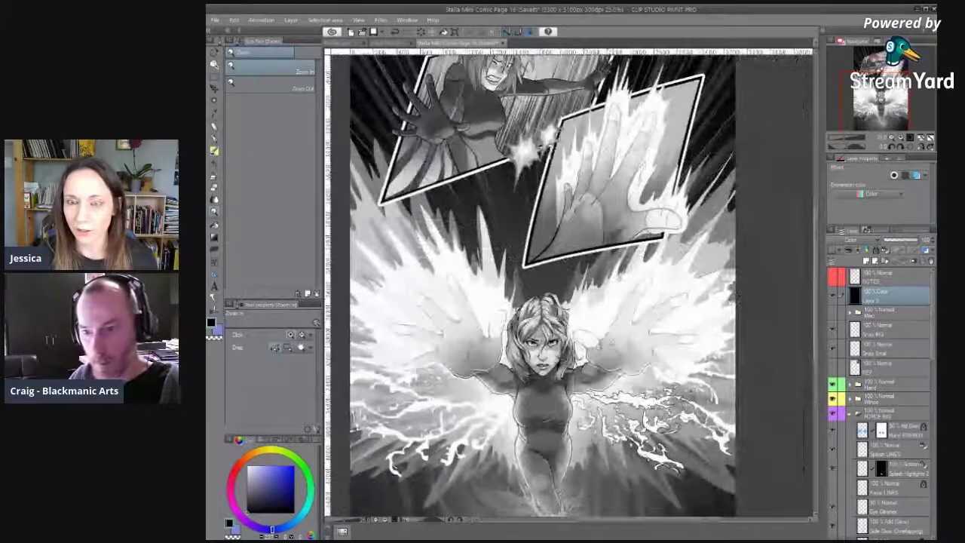
Toggle the black Color layer's visibility to compare the page's values in greyscale and in full colour.
click(834, 297)
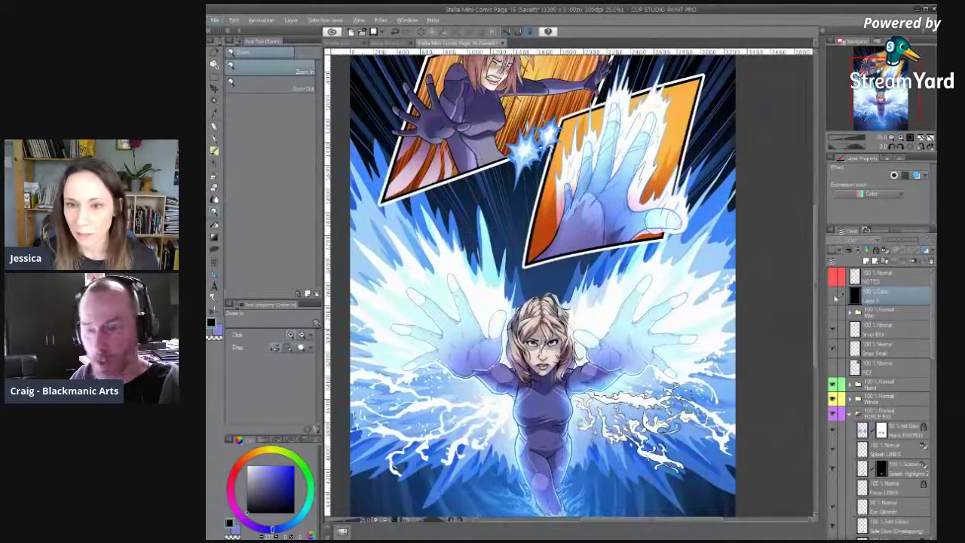
click(834, 296)
alt+click(765, 334)
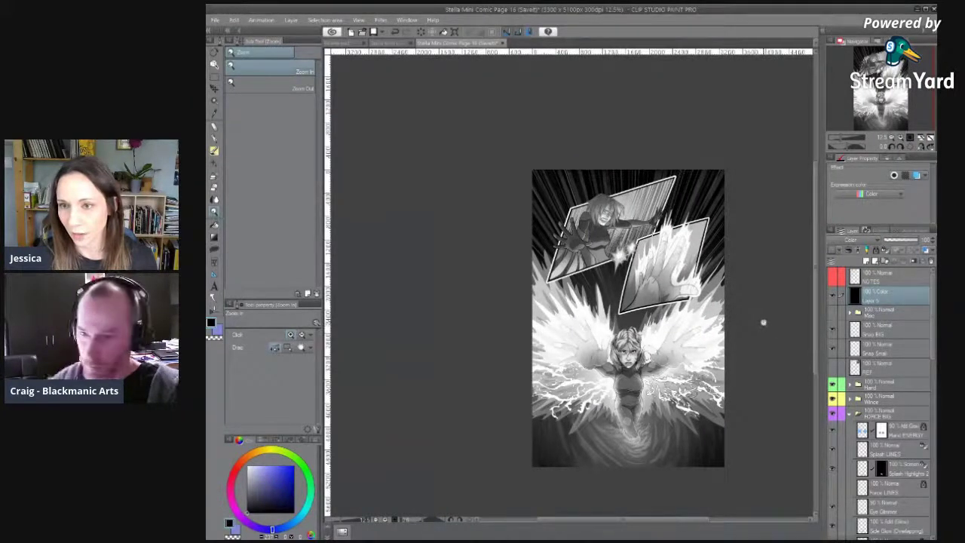
drag(672, 349, 662, 339)
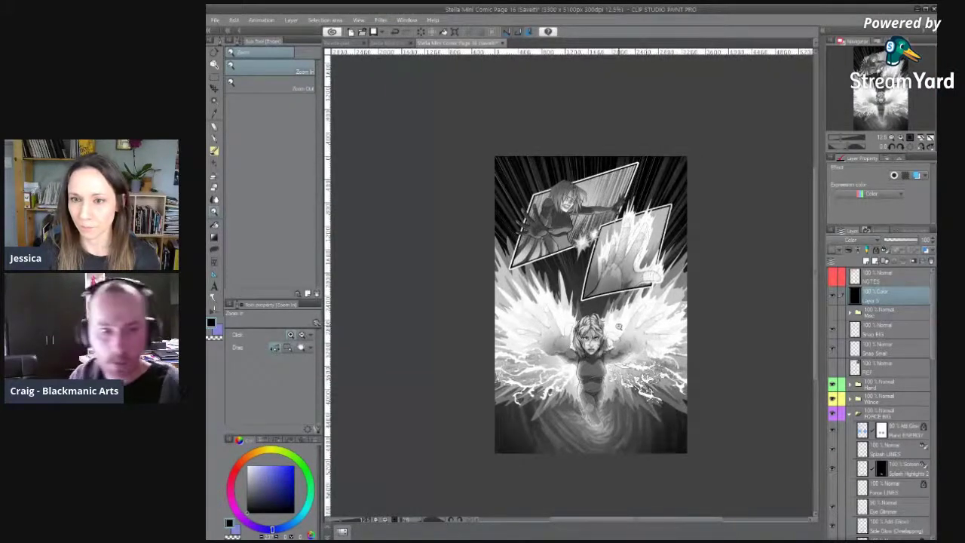
click(621, 326)
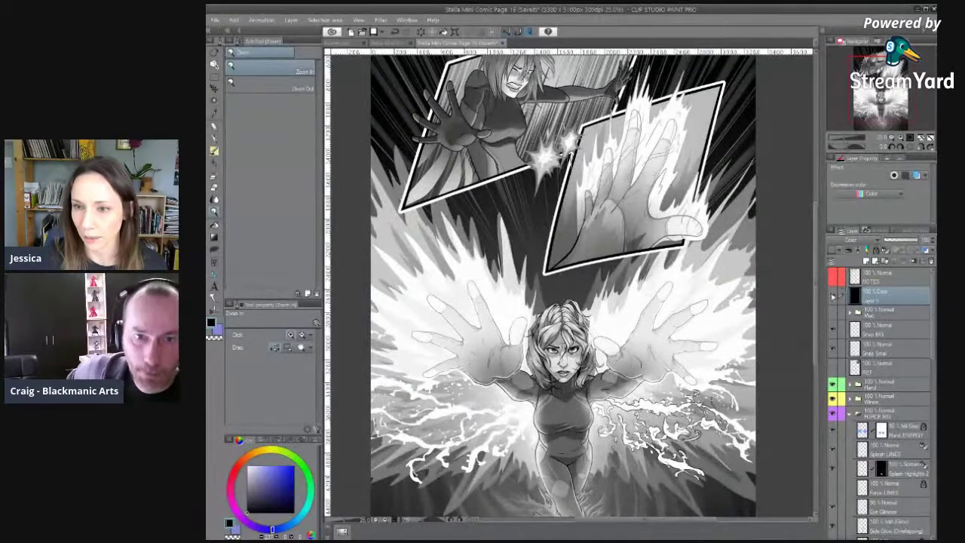
click(834, 295)
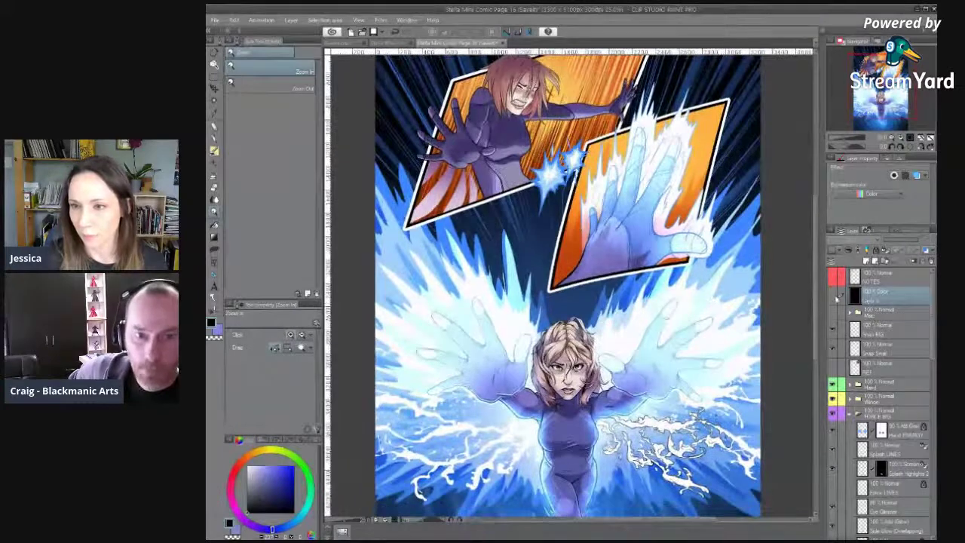
click(834, 296)
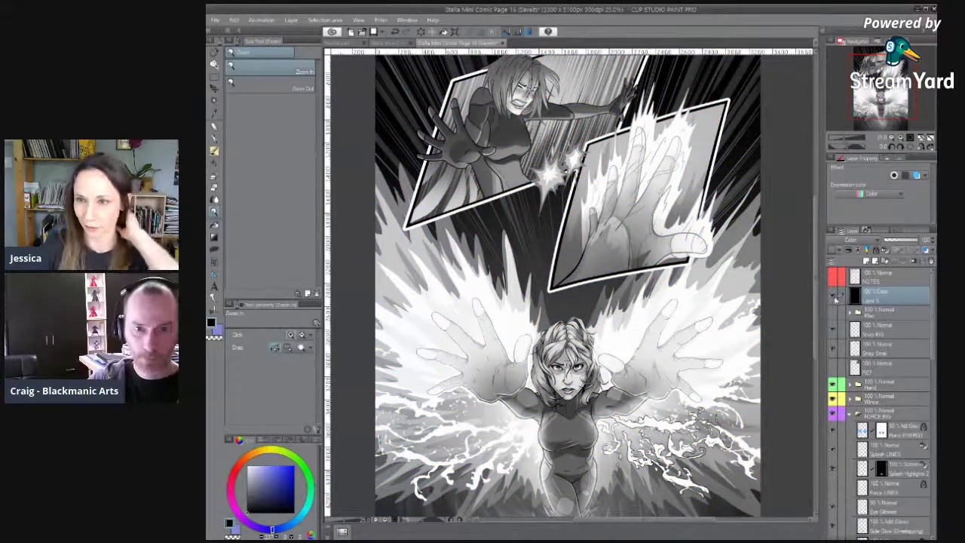
click(834, 296)
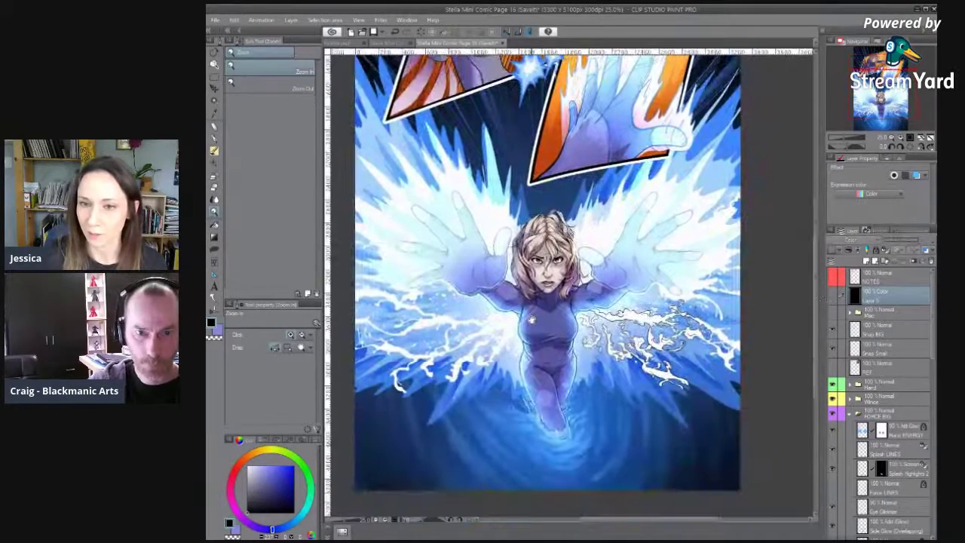
Look through the central figure's layers and recheck the whole page in greyscale using the black Color layer.
click(538, 375)
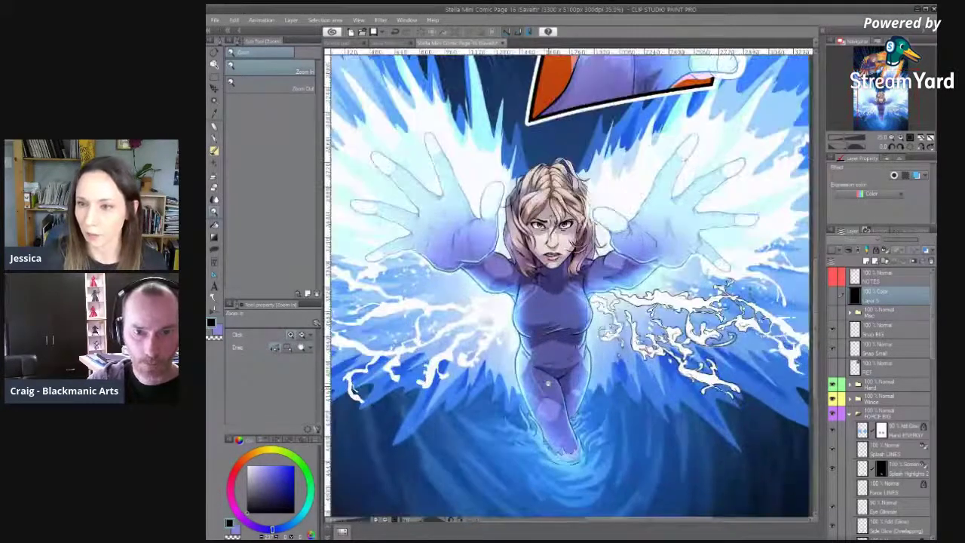
click(548, 384)
scroll(935, 349, down, 10)
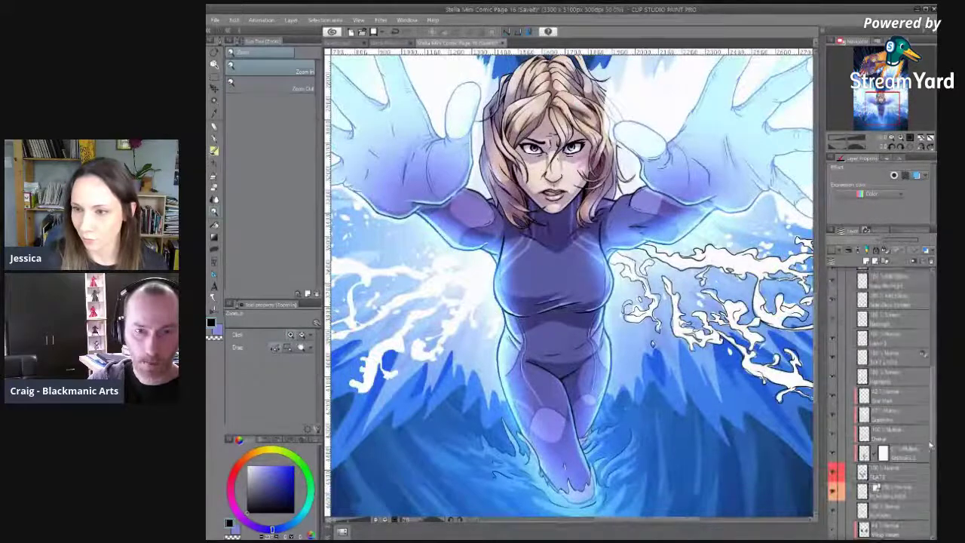
scroll(882, 403, down, 5)
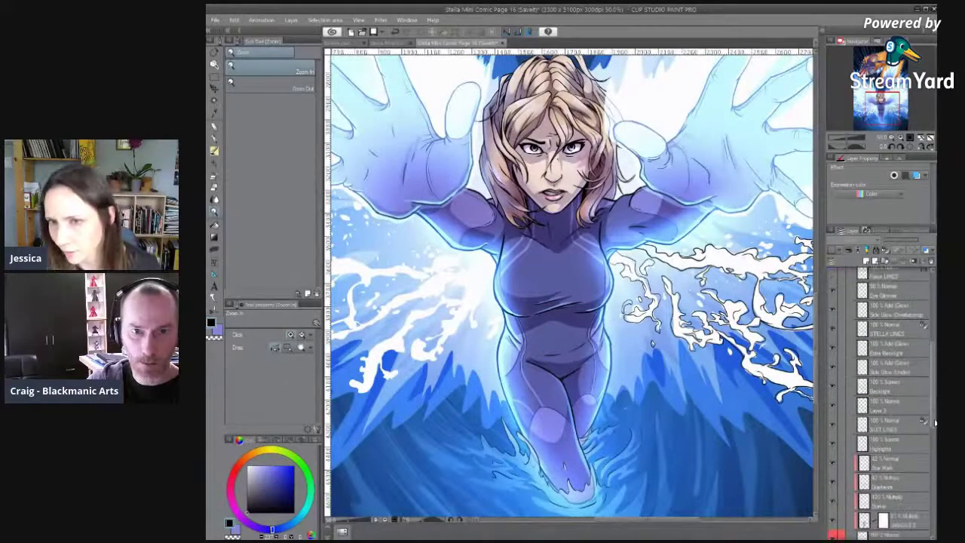
scroll(895, 328, up, 10)
click(832, 298)
drag(786, 332, 750, 411)
scroll(750, 411, down, 2)
drag(663, 332, 585, 405)
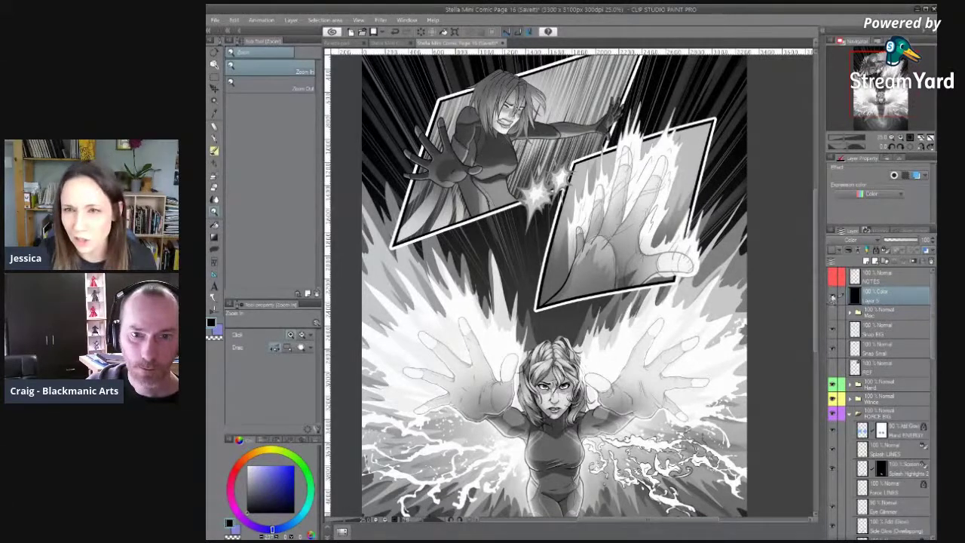
click(833, 299)
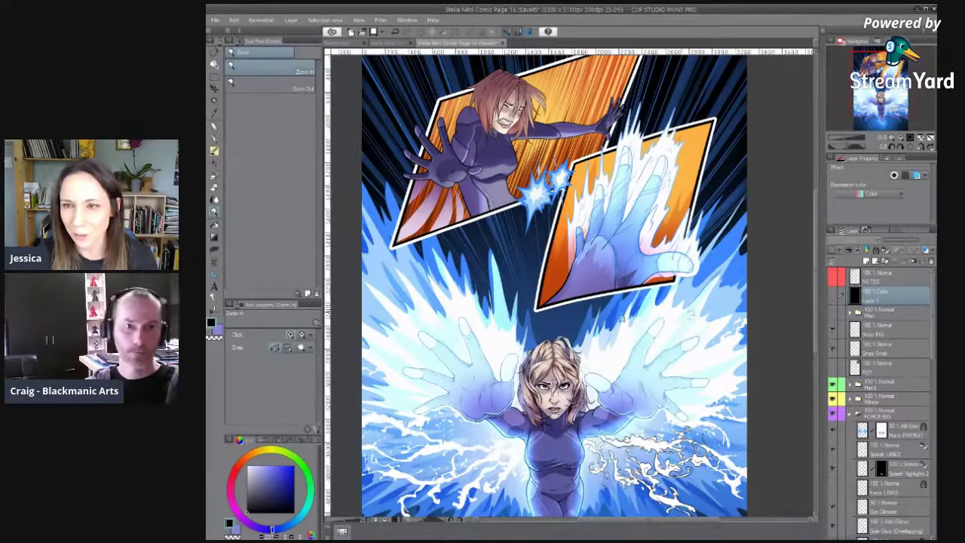
Select the layer directly above SUIT LINES for inking the central figure's suit.
drag(560, 475, 564, 380)
click(564, 386)
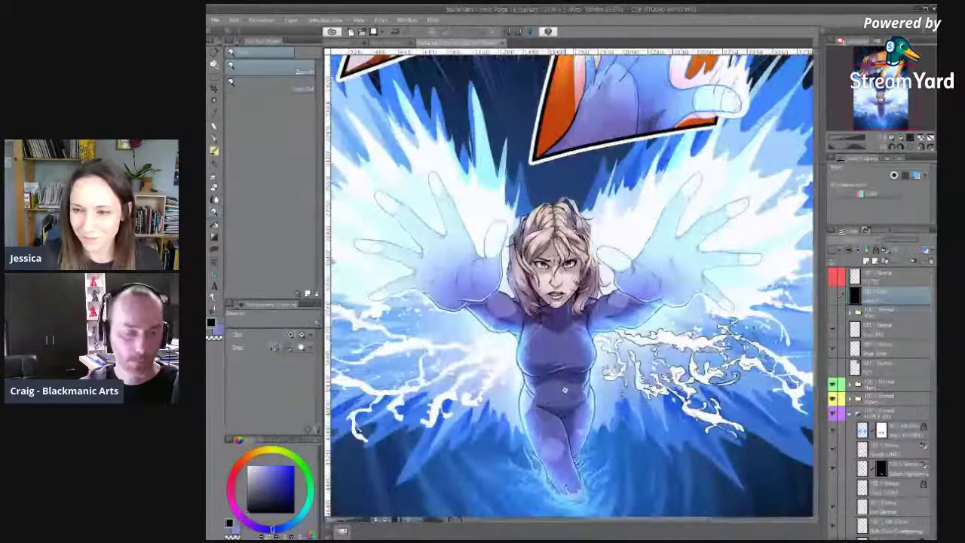
click(564, 389)
scroll(922, 327, down, 5)
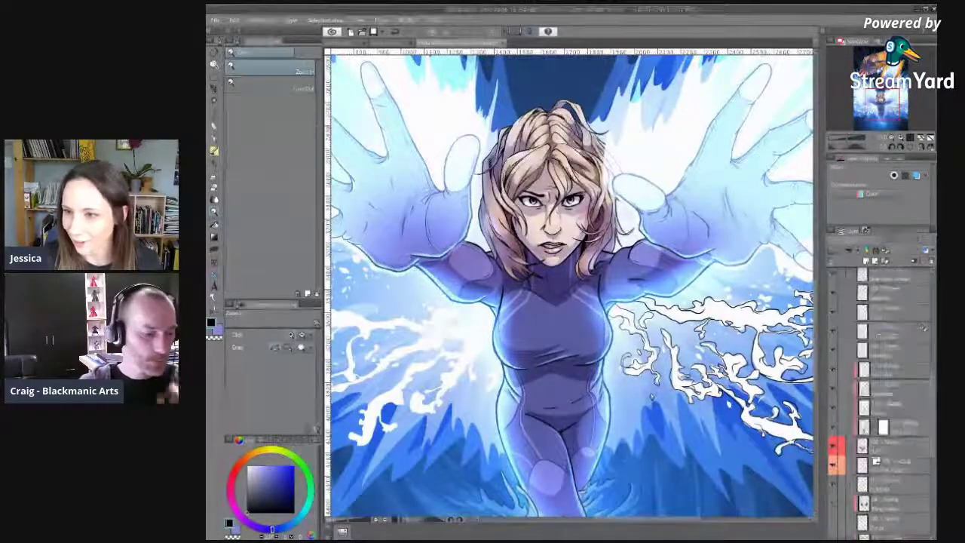
scroll(890, 332, up, 1)
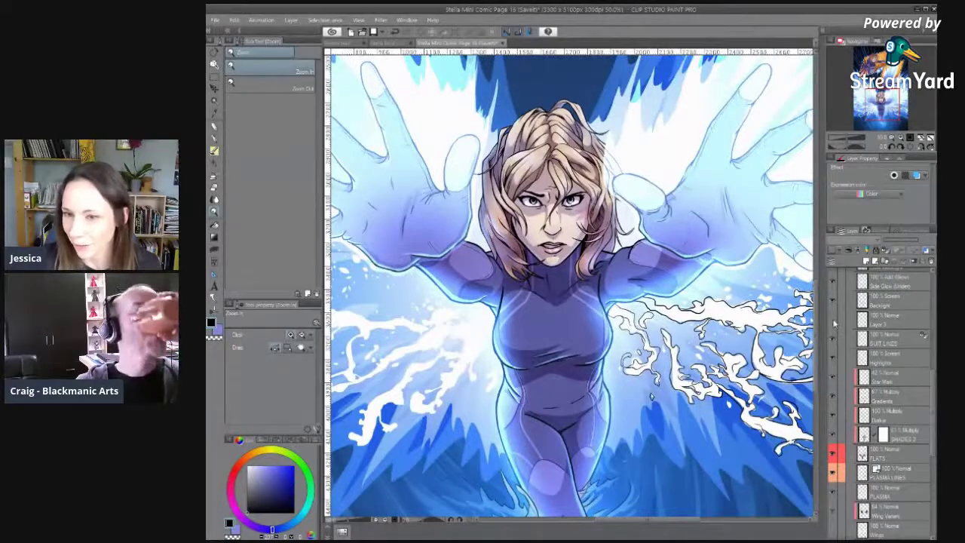
click(841, 320)
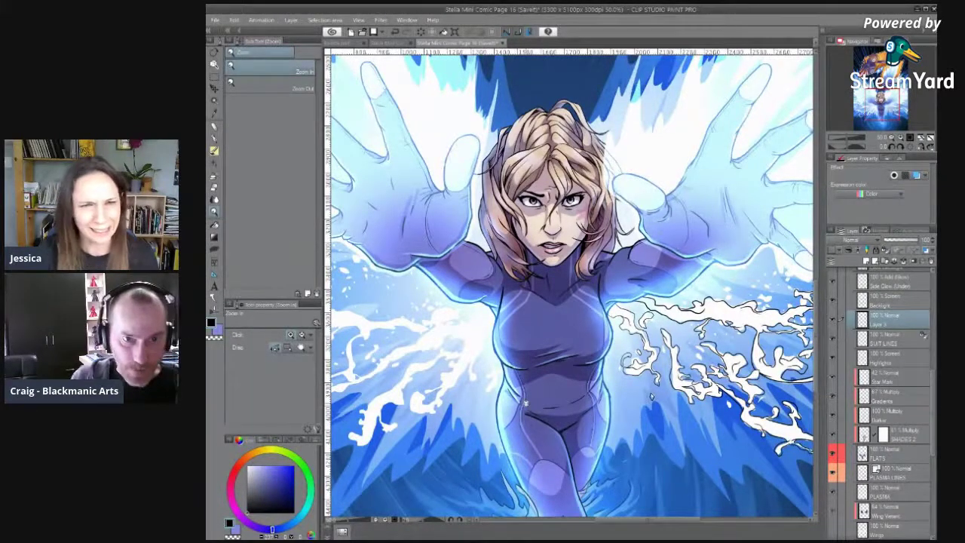
Ink the edge of the suit stripe down the figure's right thigh to the knee pad and trim the stroke.
drag(526, 403, 502, 315)
click(503, 315)
click(494, 300)
click(485, 272)
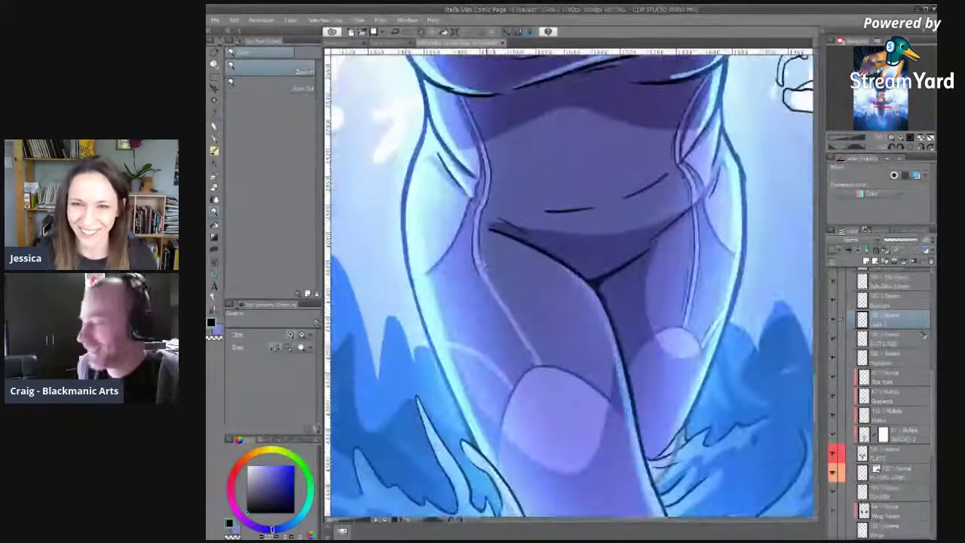
key(e)
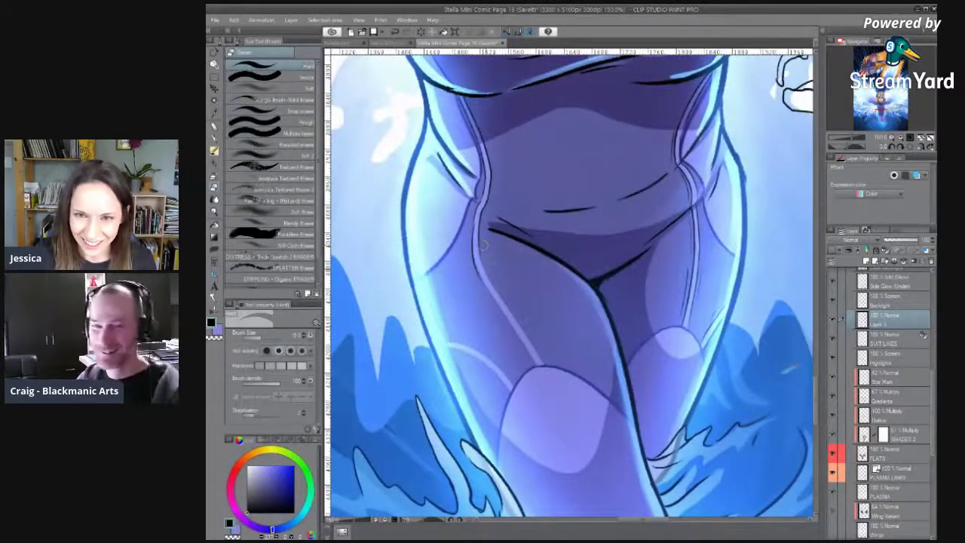
key(b)
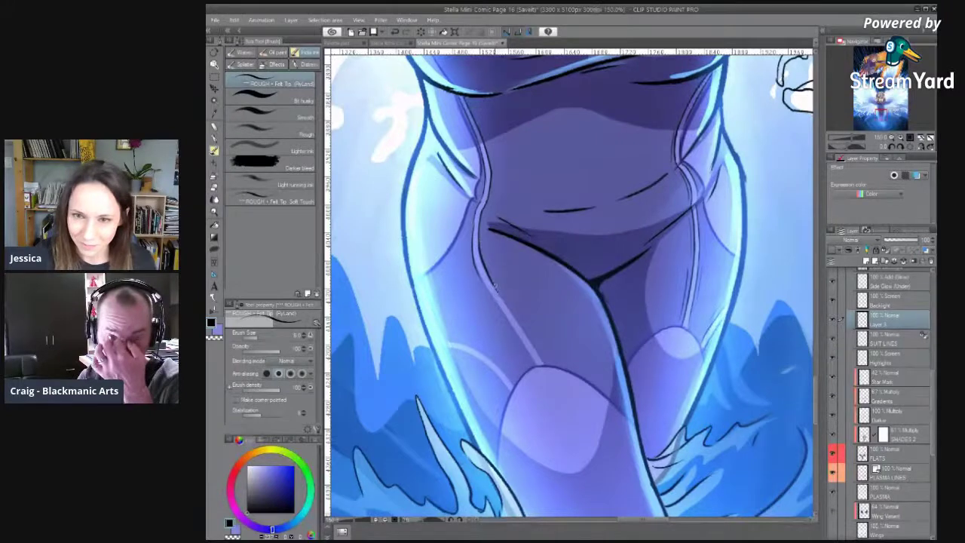
drag(494, 286, 548, 369)
key(ctrl+z)
drag(489, 276, 547, 369)
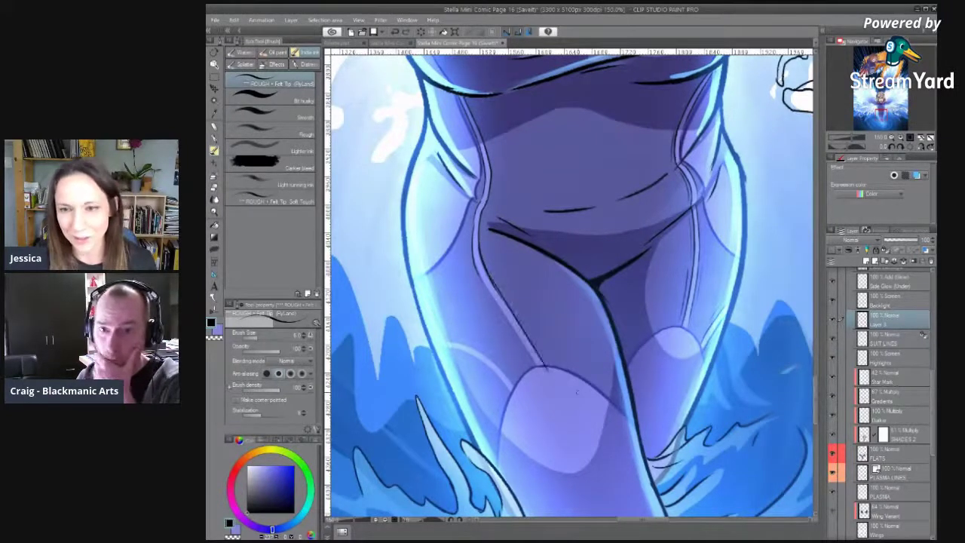
key(e)
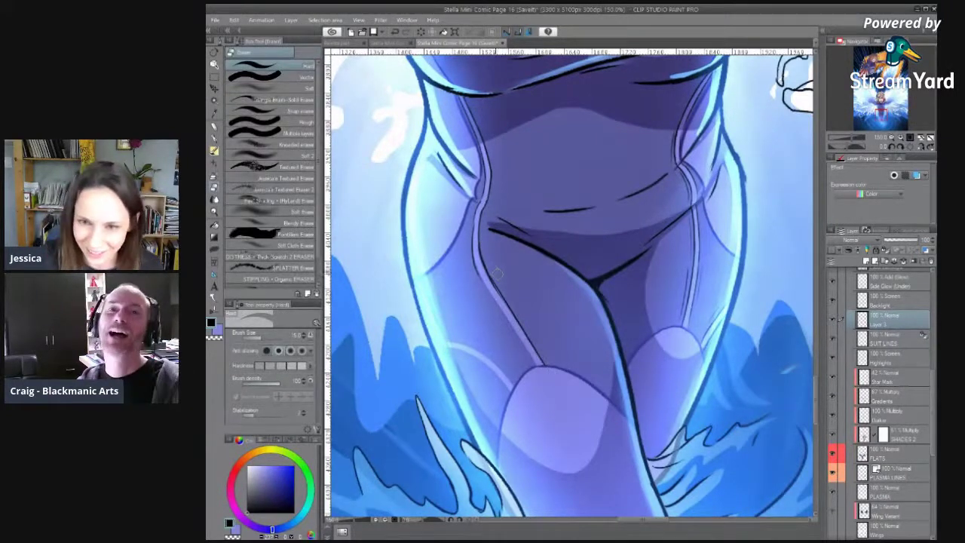
drag(494, 271, 520, 313)
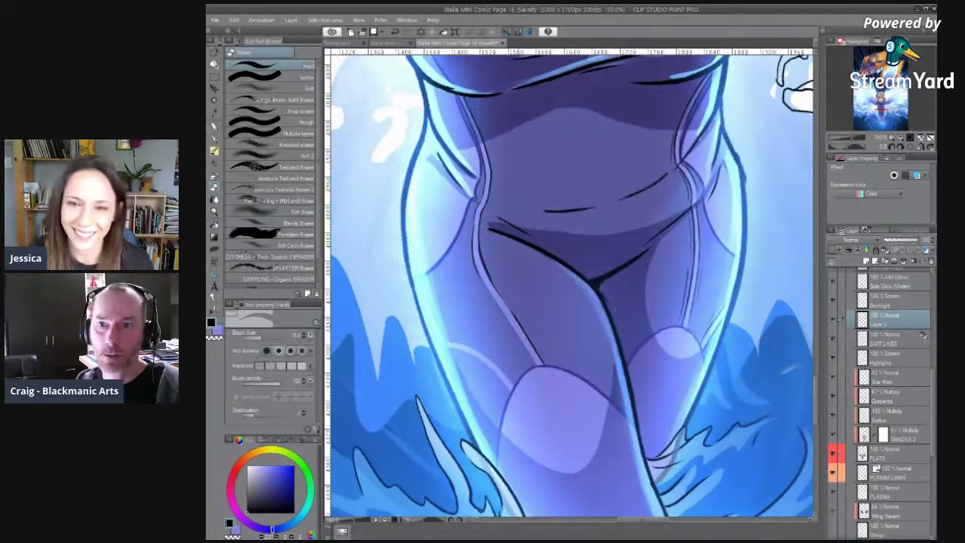
Refine and clean up the inked edges of the stripe on the figure's right thigh.
key(p)
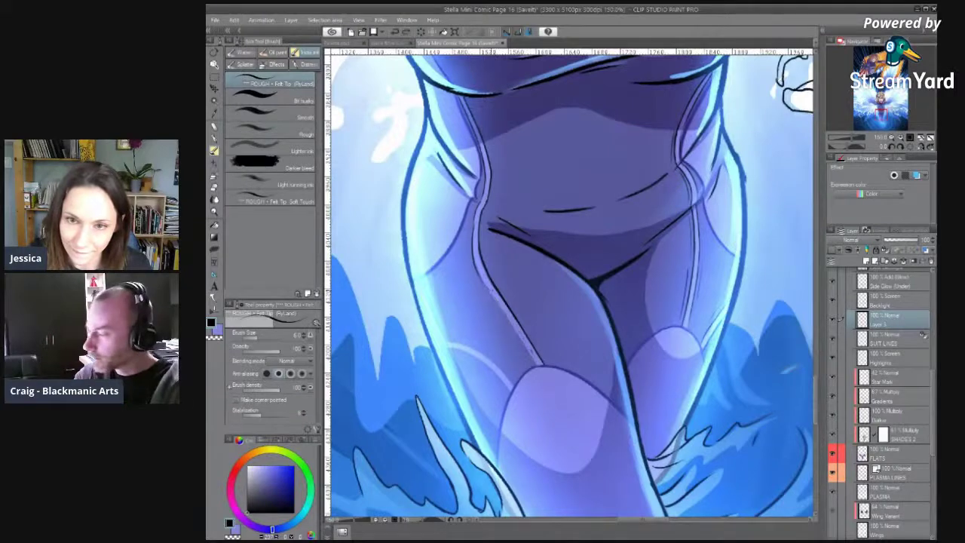
mouse_move(491, 289)
mouse_down()
mouse_move(521, 342)
mouse_move(502, 292)
mouse_up()
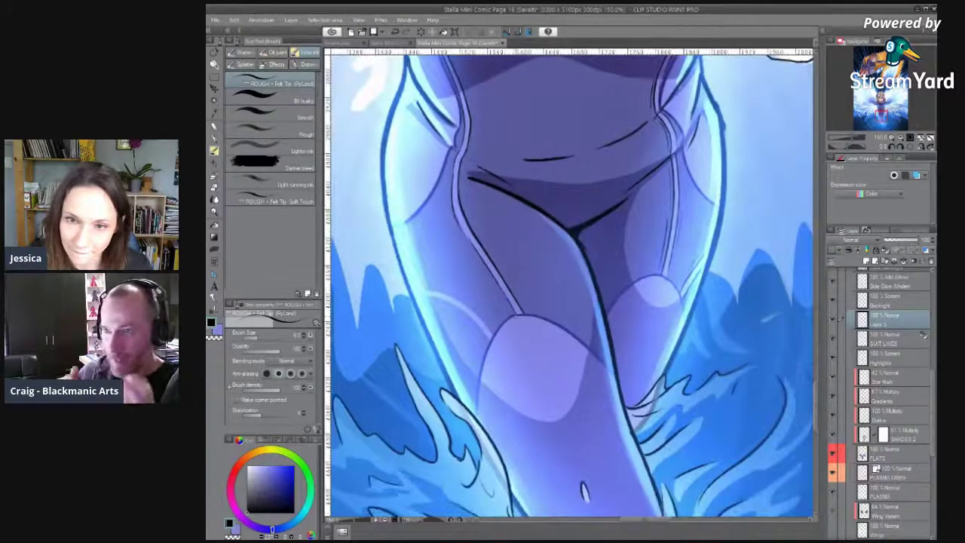
drag(491, 258, 539, 335)
key(e)
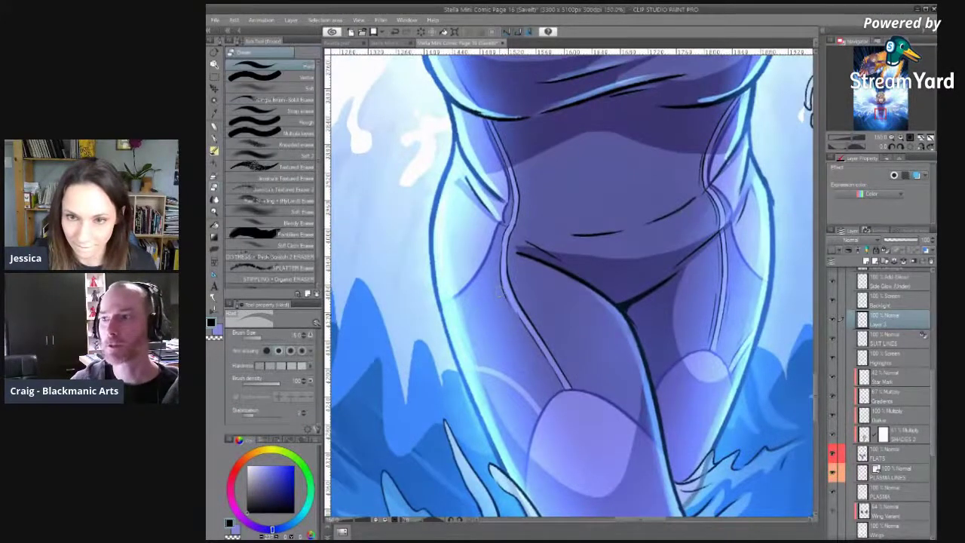
key(p)
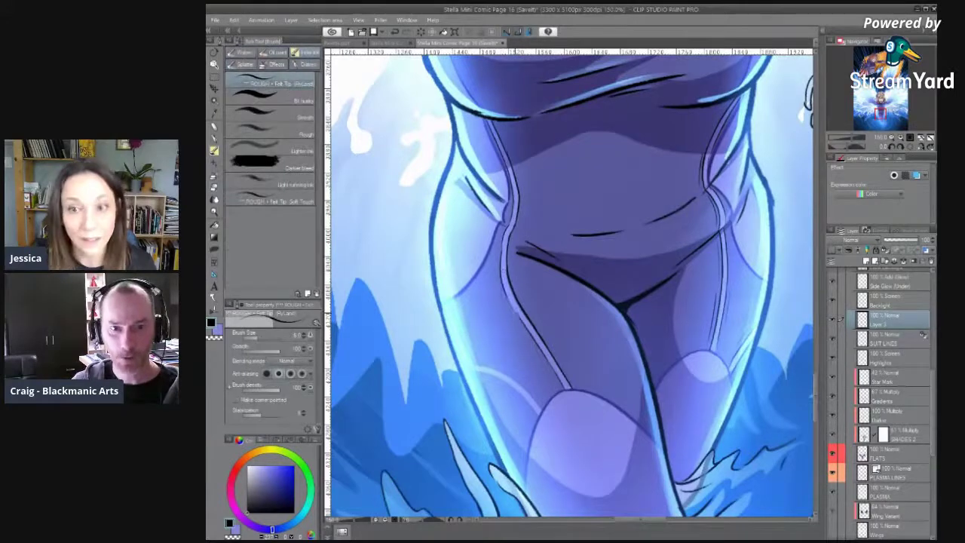
mouse_move(508, 296)
mouse_down()
mouse_move(529, 336)
mouse_move(547, 207)
mouse_up()
Mirror and rotate the canvas view and ink both edges of the short curved stripe on the outer right thigh above the knee pad.
click(922, 147)
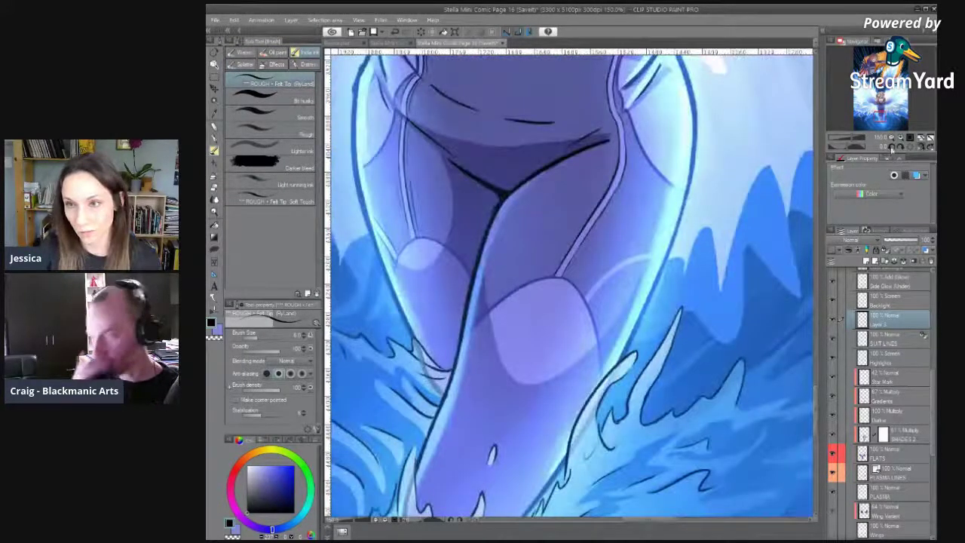
click(892, 148)
click(892, 148)
click(892, 148)
drag(606, 216, 593, 228)
scroll(593, 228, up, 1)
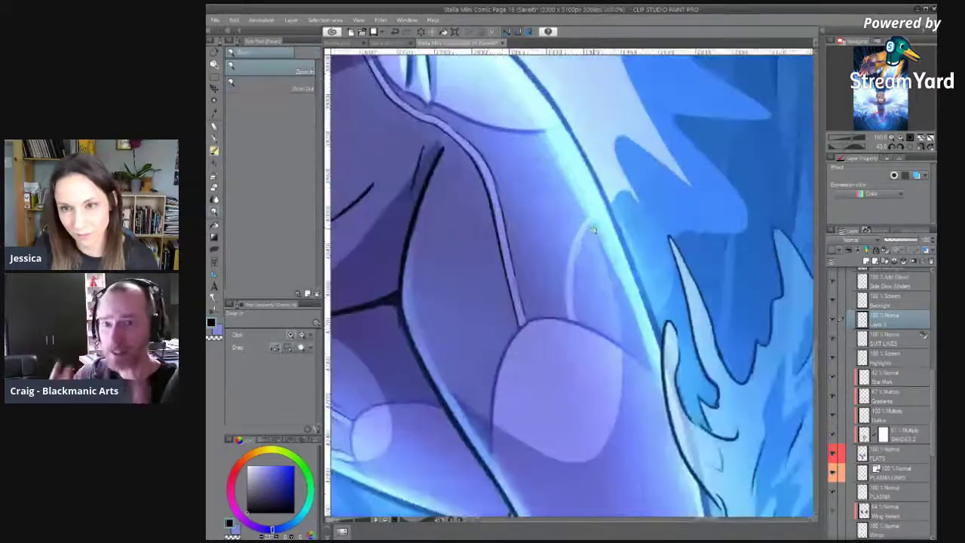
drag(593, 220, 576, 328)
key(e)
key(b)
drag(591, 214, 569, 302)
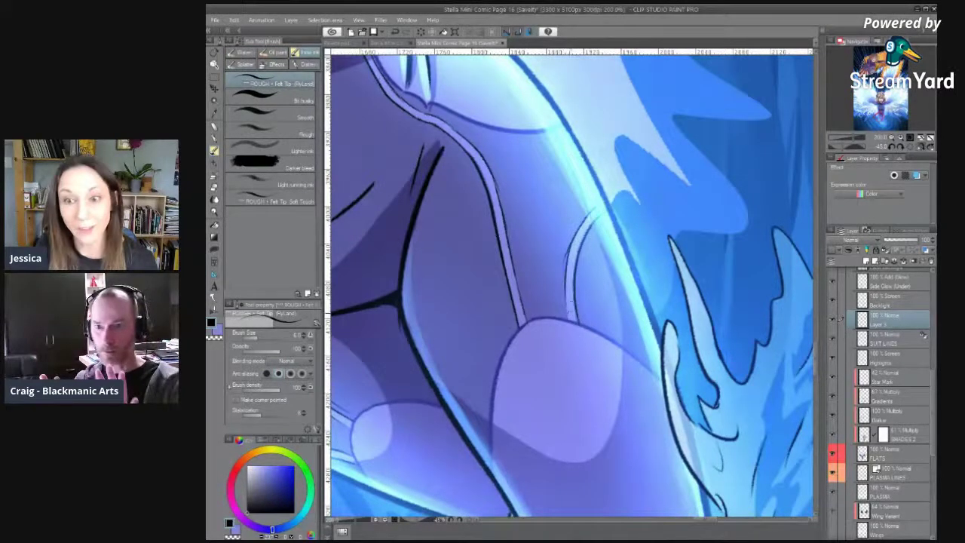
key(e)
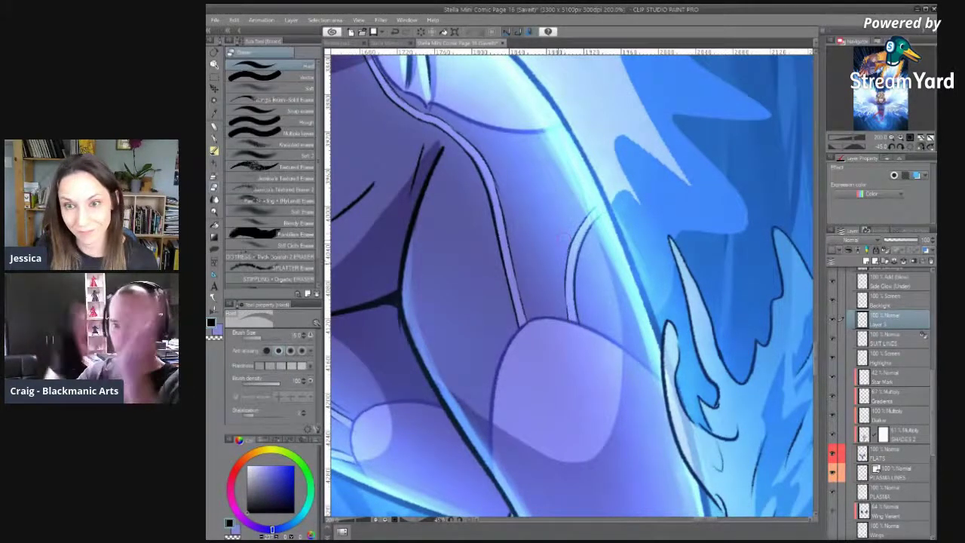
Look over the inked suit stripes along the figure's hips, legs and shoulder.
alt+click(554, 230)
mouse_move(574, 211)
mouse_down()
mouse_move(579, 261)
mouse_move(604, 312)
mouse_up()
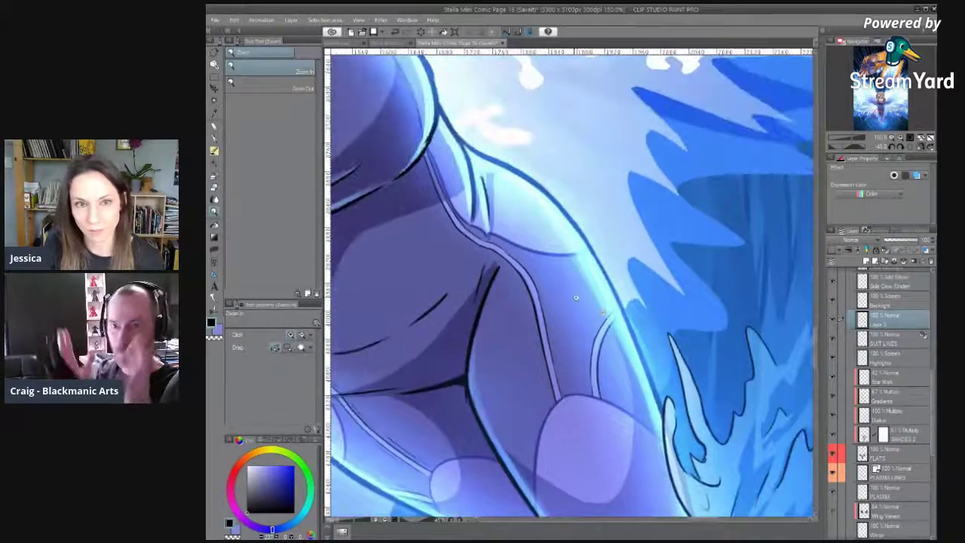
drag(578, 227, 597, 254)
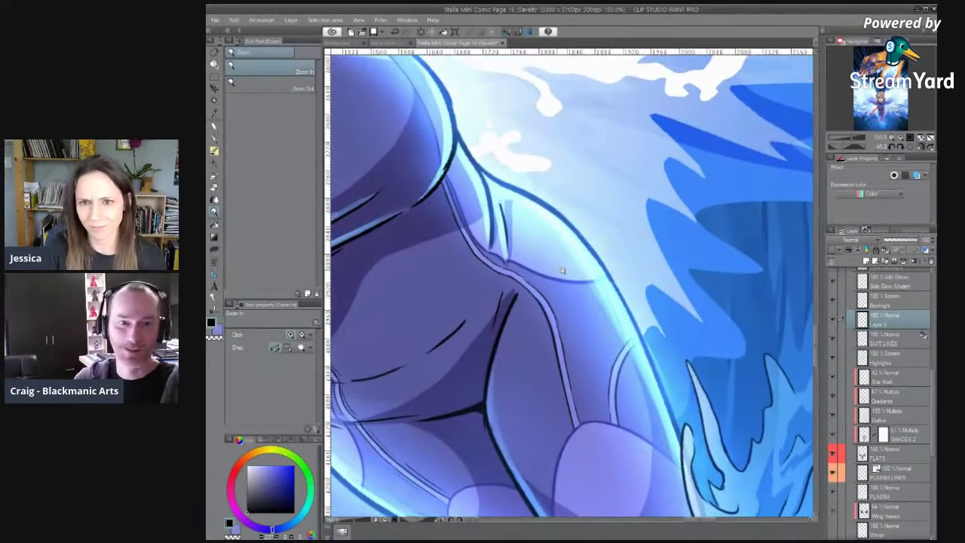
key(b)
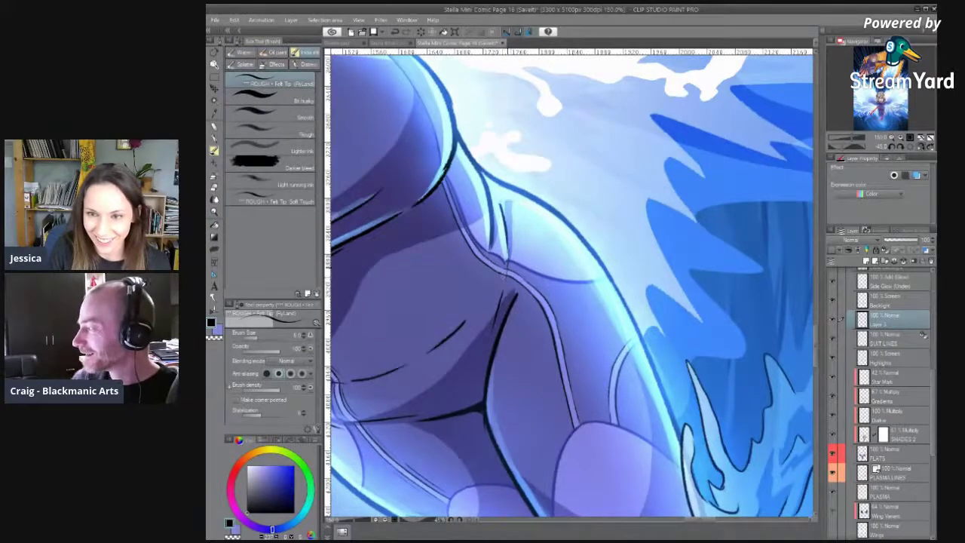
drag(562, 277, 532, 150)
drag(643, 325, 632, 183)
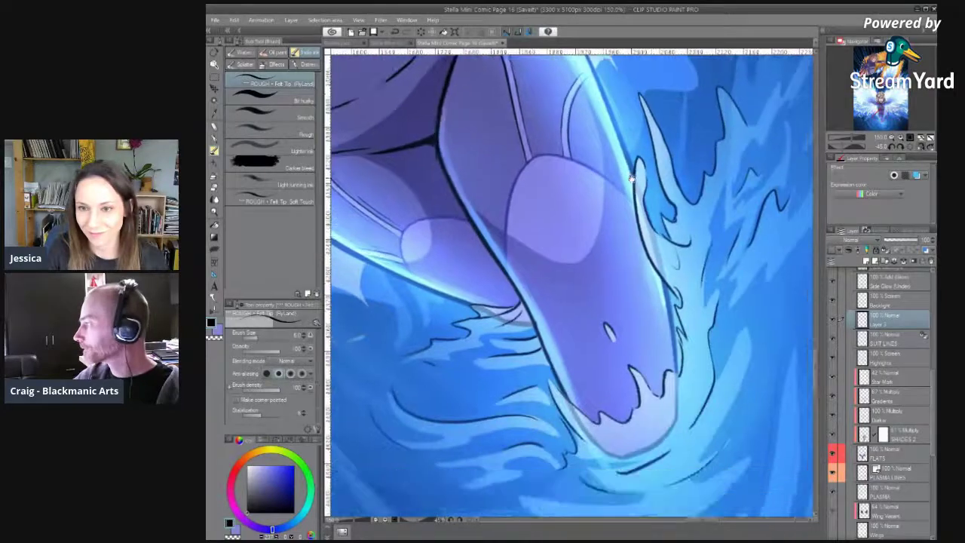
drag(655, 323, 613, 440)
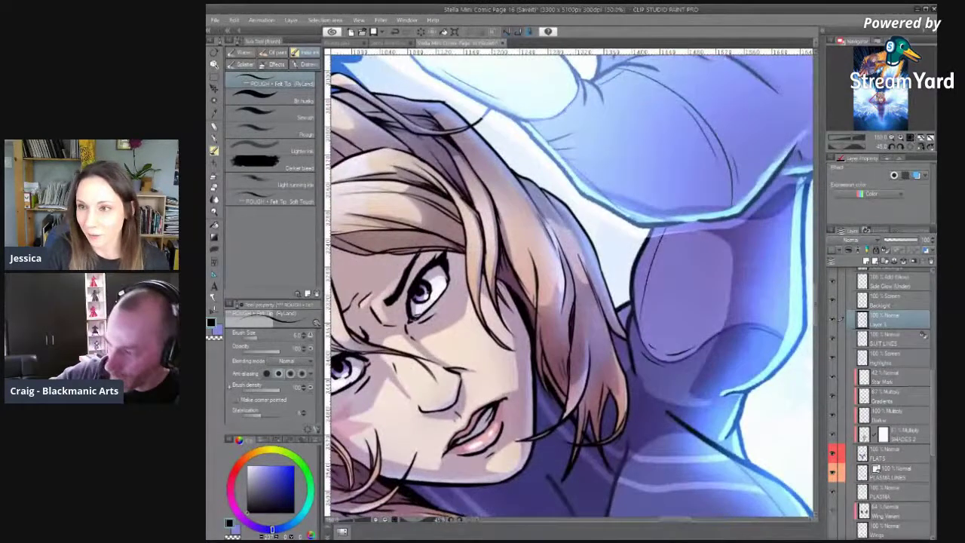
Straighten the canvas view and ink the edge of the neck stripe on the figure's right side down past the collar line.
click(915, 147)
drag(355, 309, 587, 280)
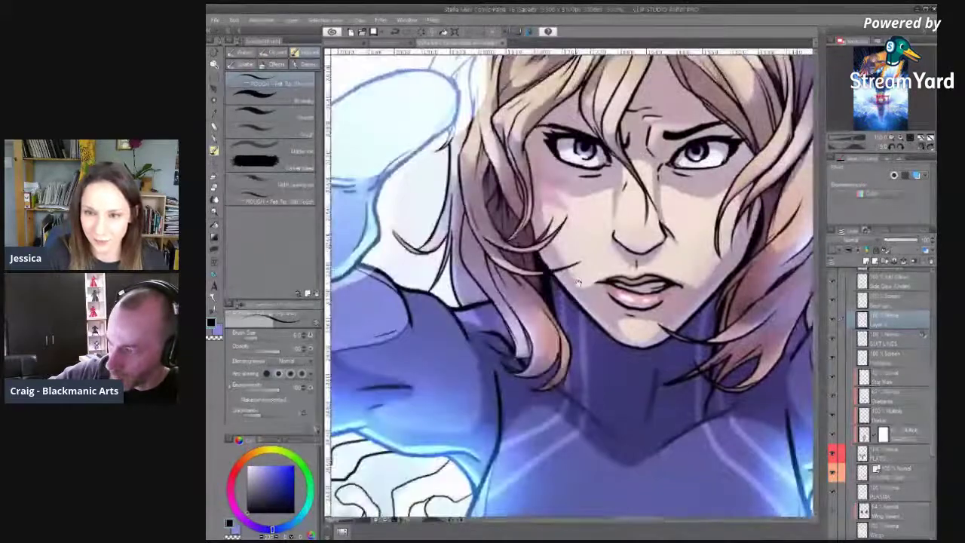
drag(548, 337, 445, 229)
ctrl+click(591, 211)
drag(591, 211, 562, 131)
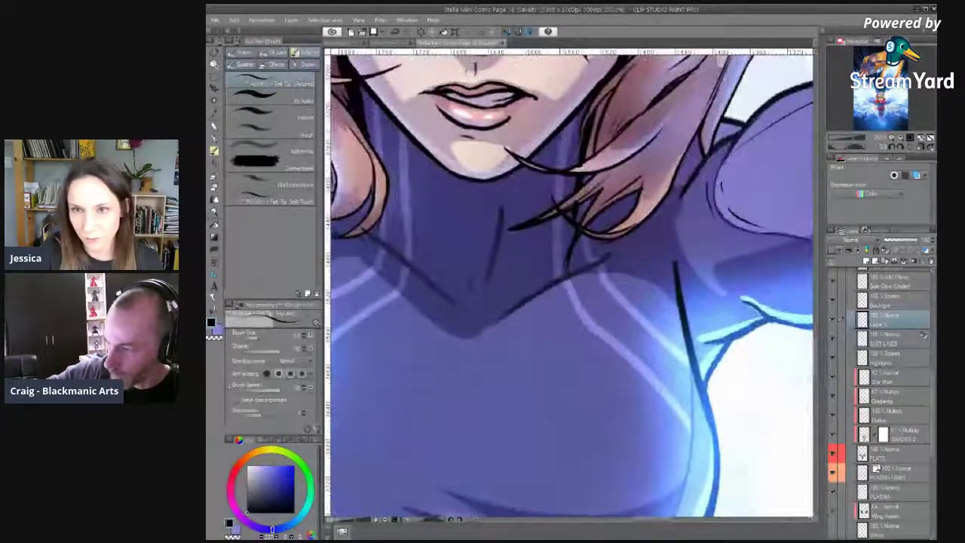
mouse_move(556, 208)
mouse_down()
mouse_move(555, 294)
mouse_move(575, 314)
mouse_up()
key(e)
key(b)
Unmirror the canvas view and ink the lower edge of the right chest stripe from the collar line to the armpit.
click(921, 147)
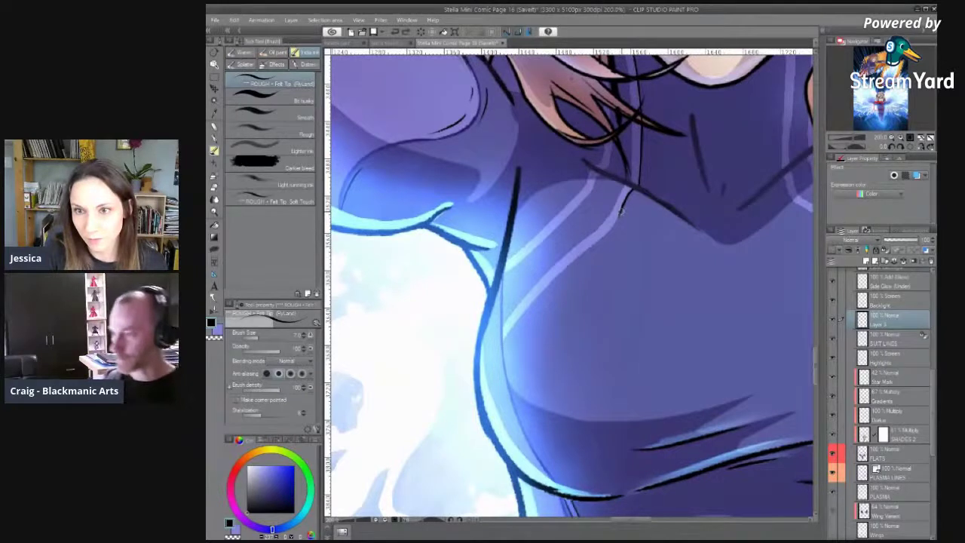
key(e)
key(p)
key(e)
key(p)
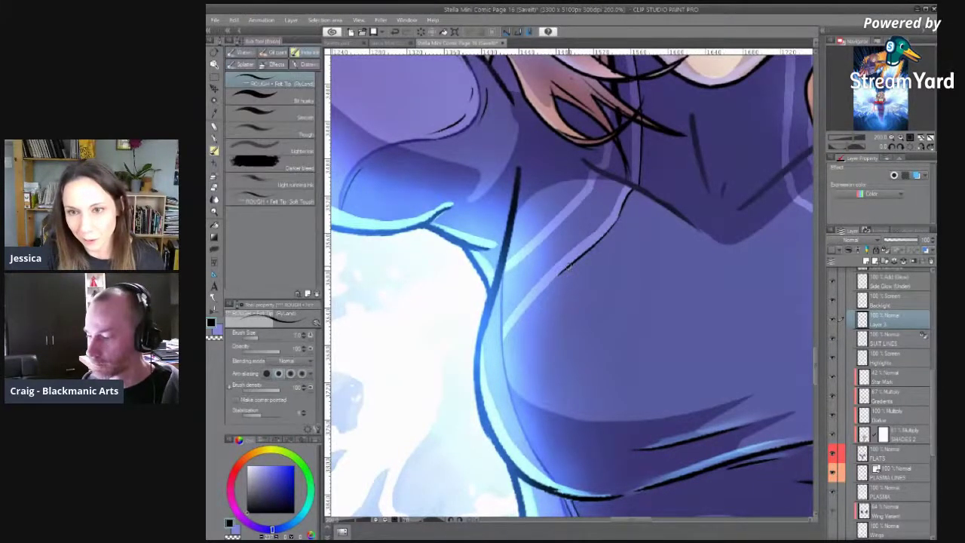
drag(571, 264, 493, 347)
key(ctrl+z)
drag(571, 265, 504, 336)
key(ctrl+z)
drag(567, 266, 495, 352)
key(e)
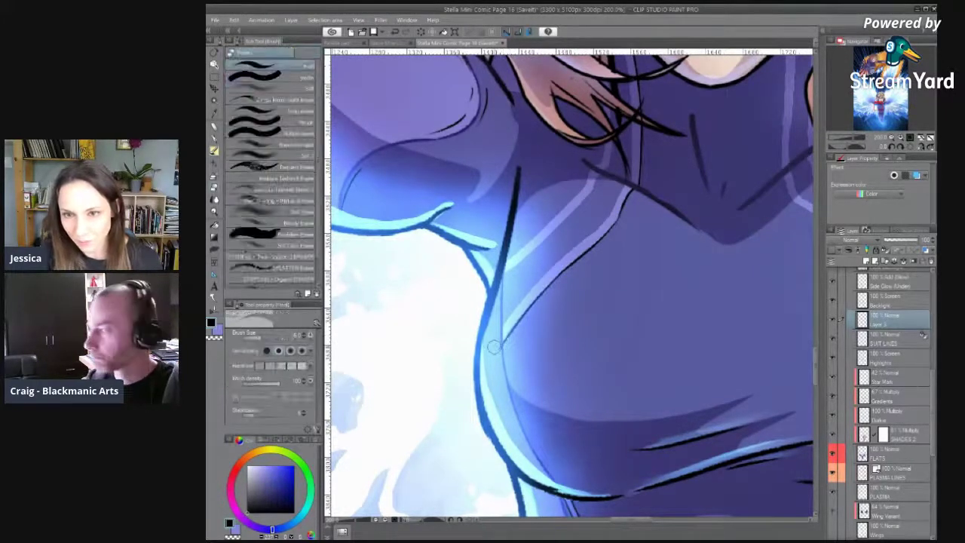
drag(587, 215, 566, 264)
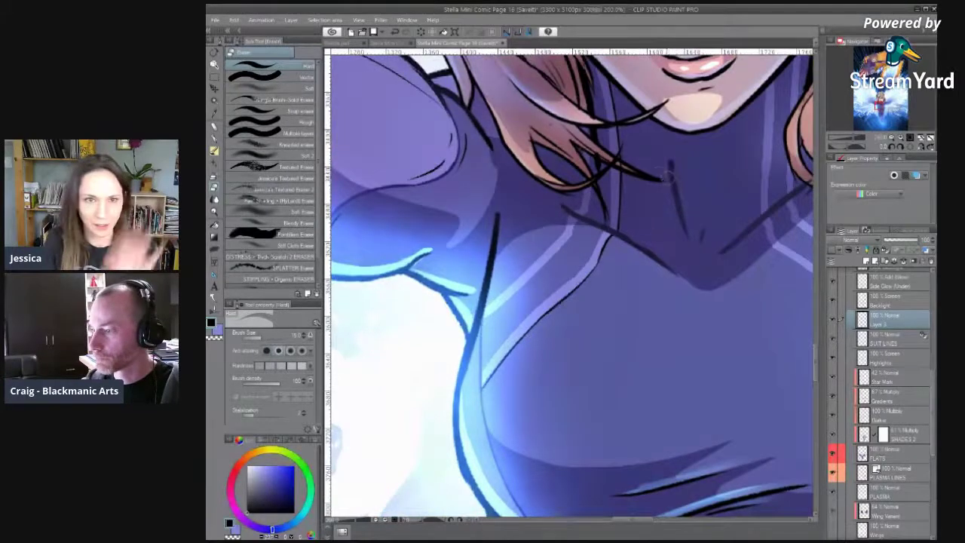
Ink the upper edge of the upper chest stripe on the figure's right side, from the collar line to the armpit crease.
key(p)
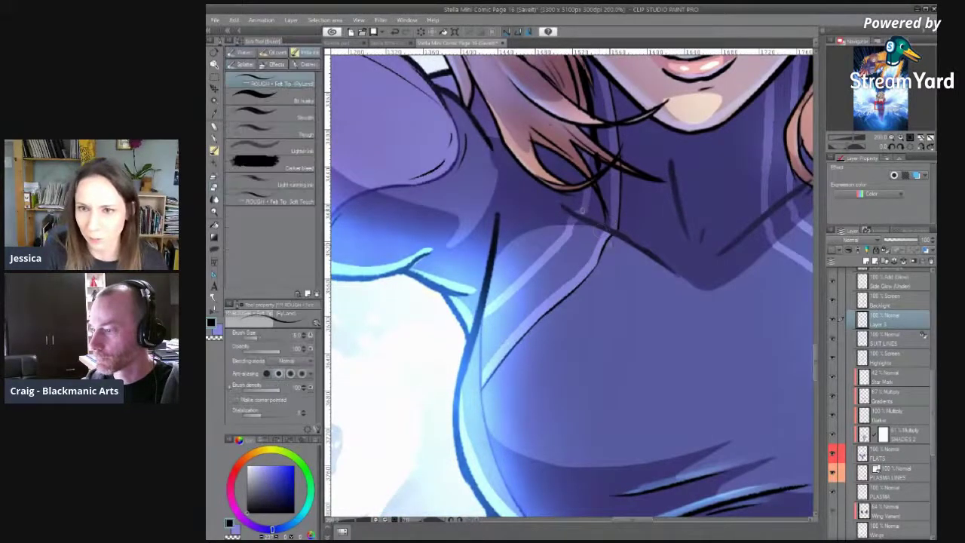
drag(585, 171, 588, 249)
key(ctrl+z)
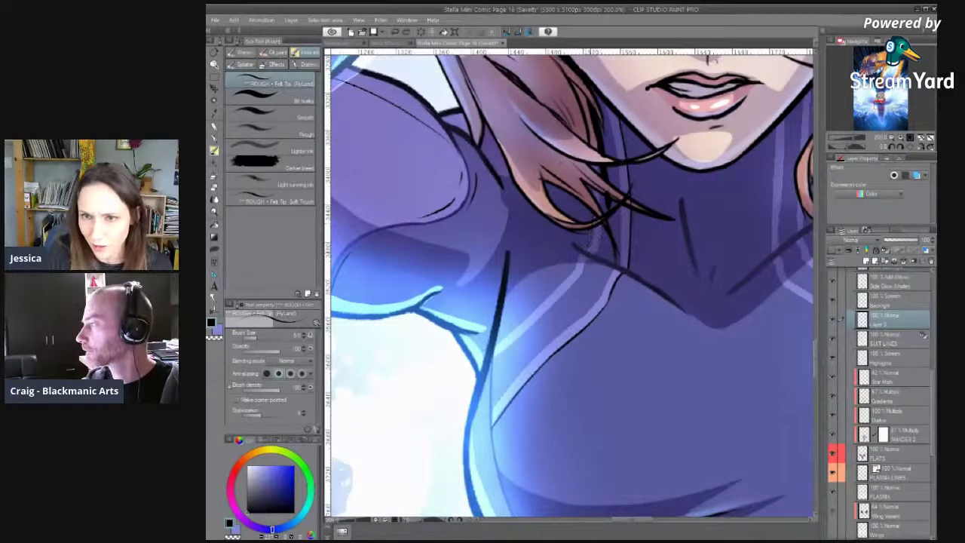
mouse_move(584, 235)
mouse_down()
mouse_move(646, 182)
mouse_move(637, 215)
mouse_move(643, 273)
mouse_up()
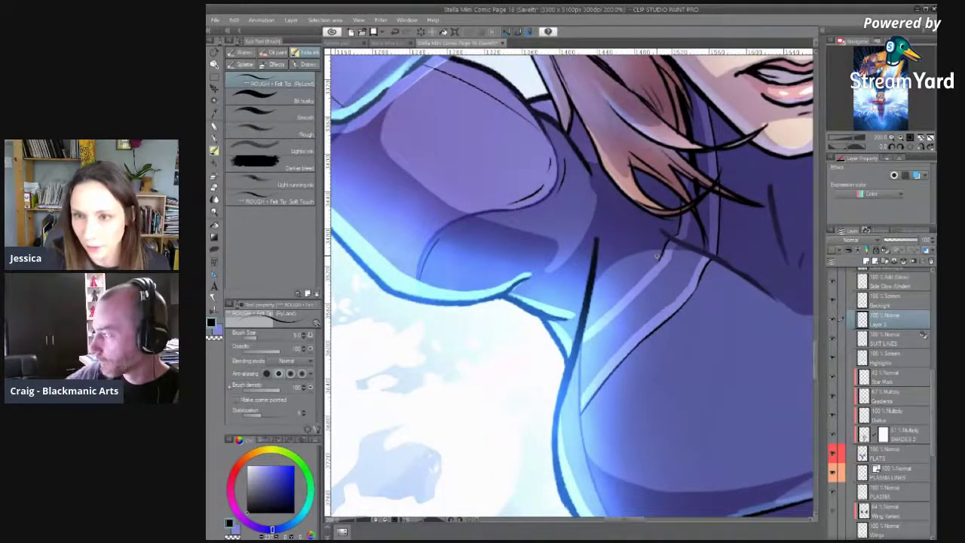
drag(603, 305, 577, 251)
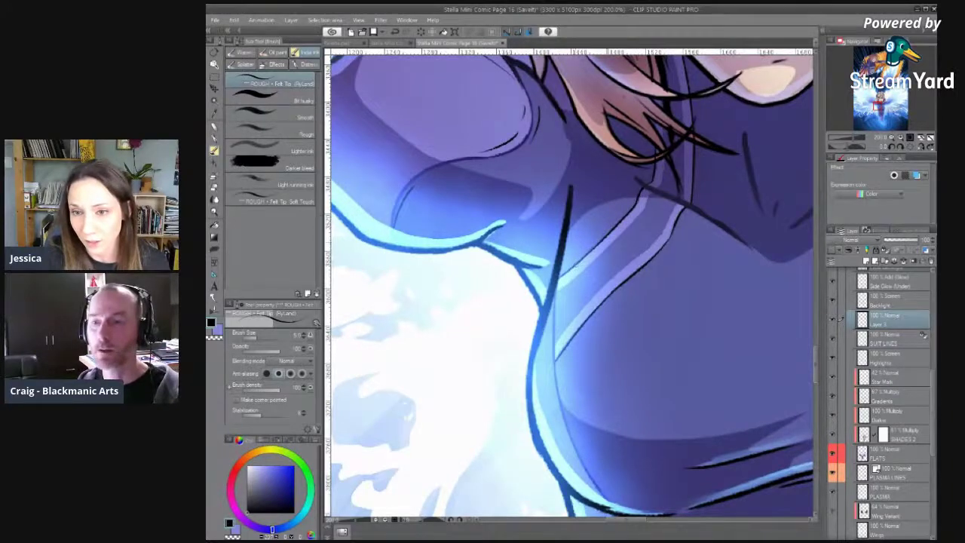
drag(636, 220, 597, 188)
drag(628, 261, 542, 297)
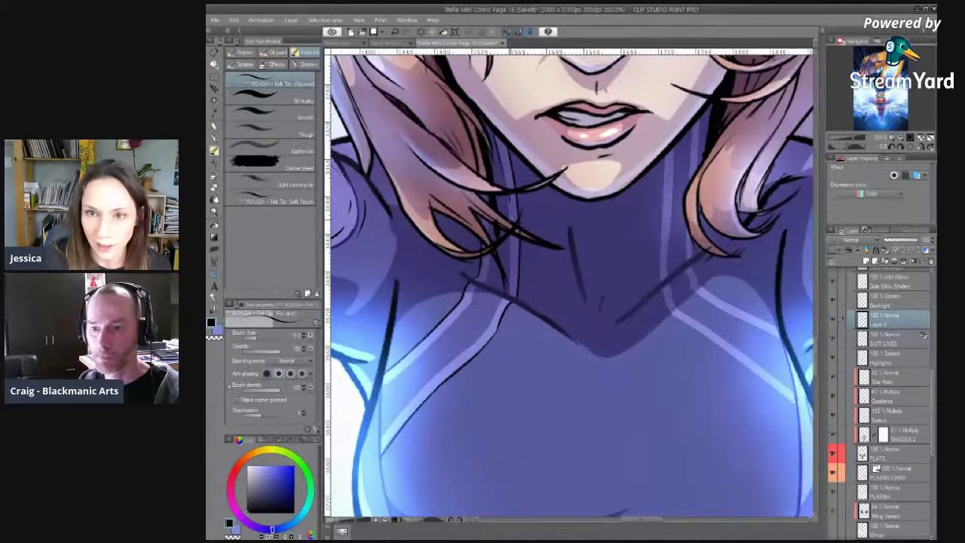
drag(501, 309, 516, 223)
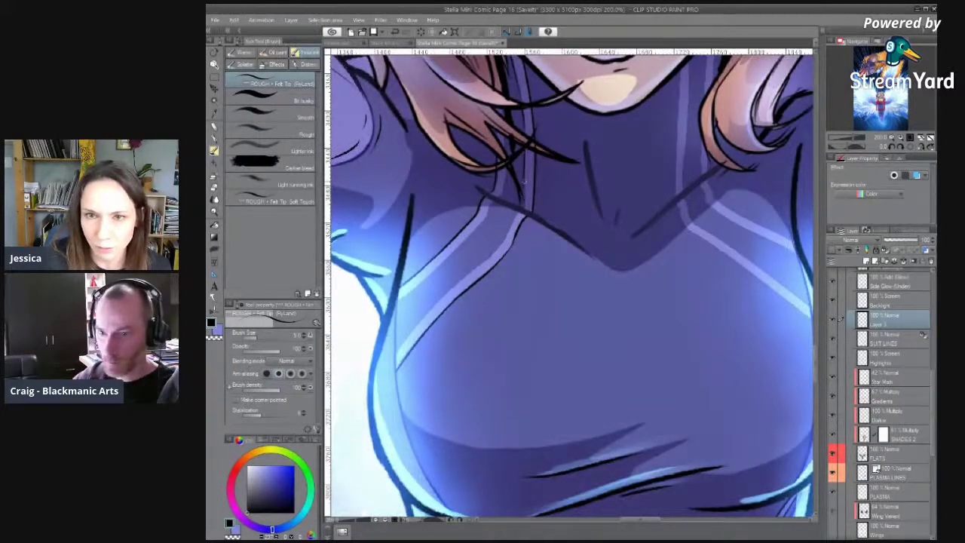
Ink the remaining inner edges of the two chest stripes on the figure's right side, from the collar line to the armpit.
drag(522, 215, 625, 235)
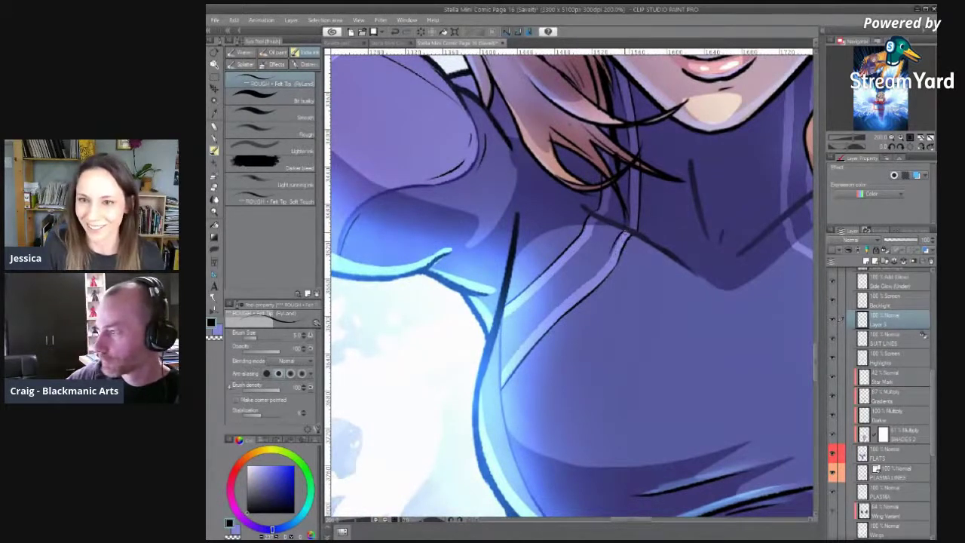
drag(594, 269, 633, 234)
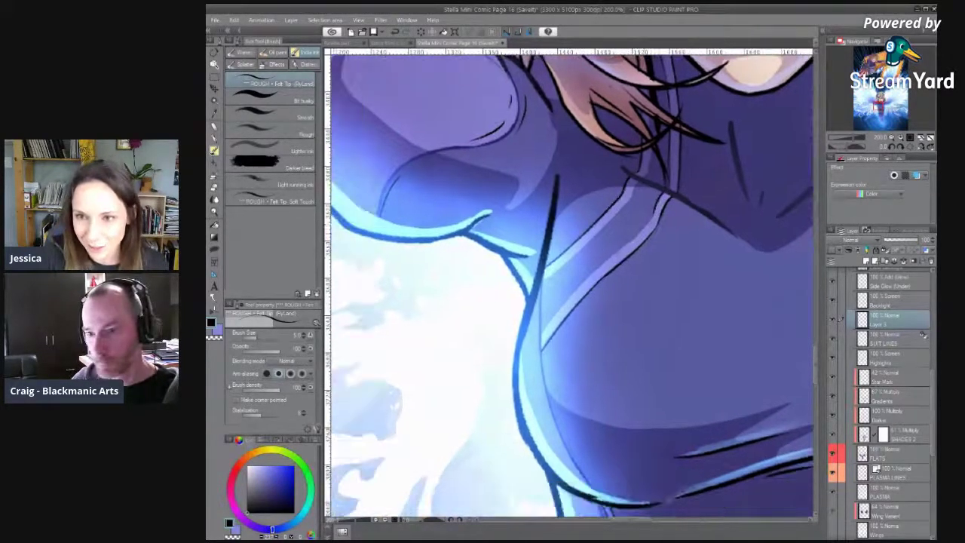
drag(577, 294, 630, 236)
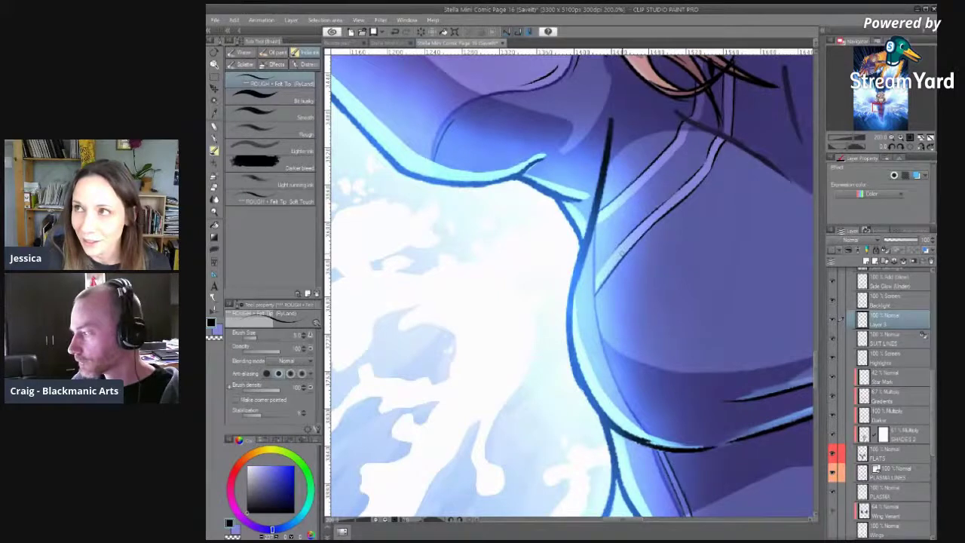
drag(622, 253, 587, 309)
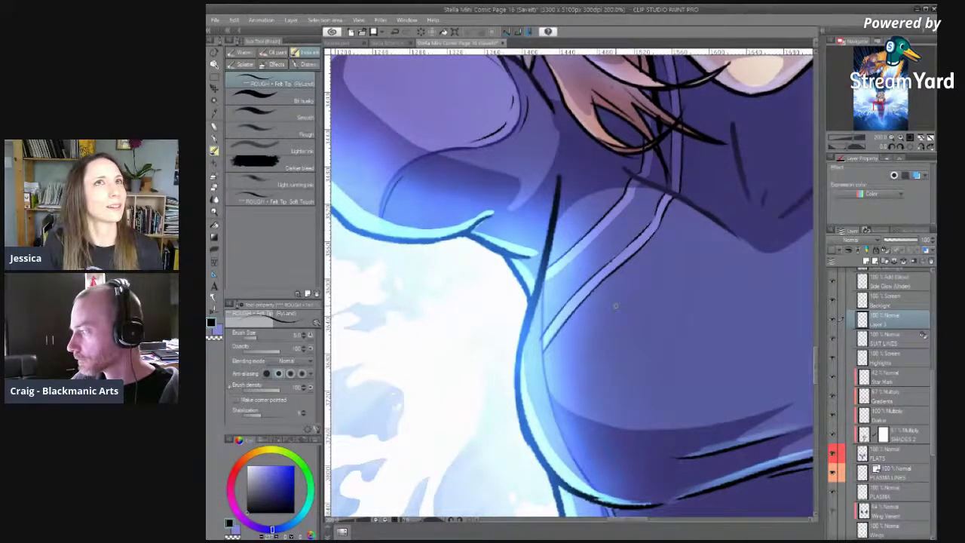
drag(614, 305, 588, 349)
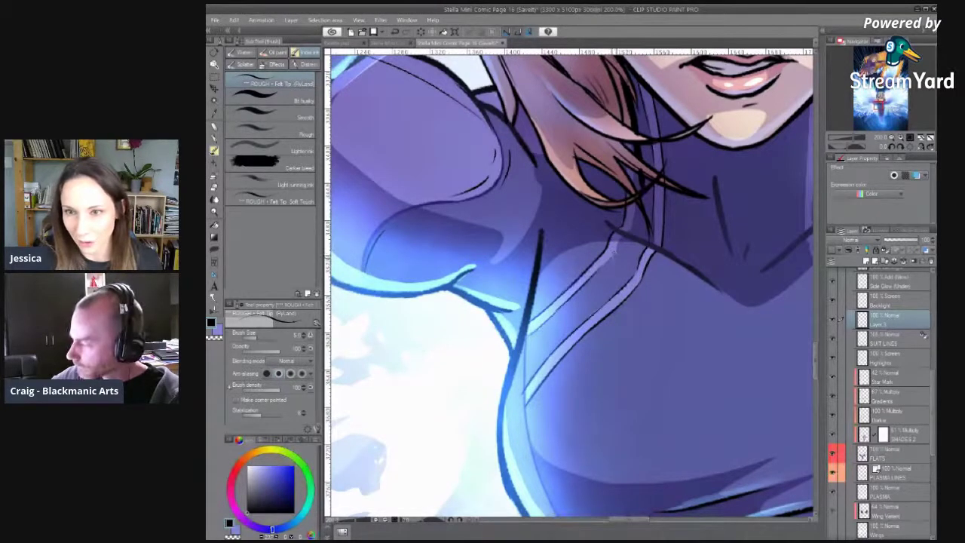
drag(642, 220, 622, 262)
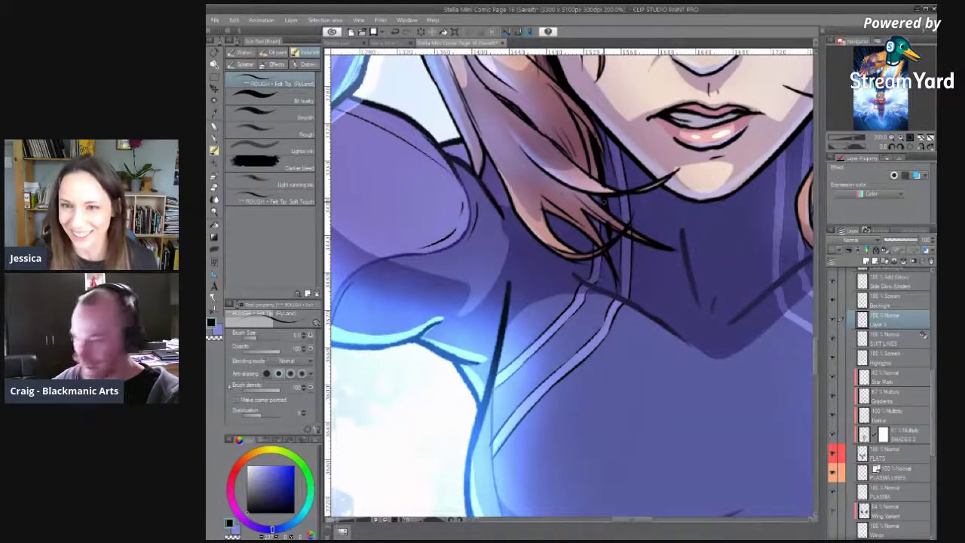
scroll(602, 199, up, 1)
key(e)
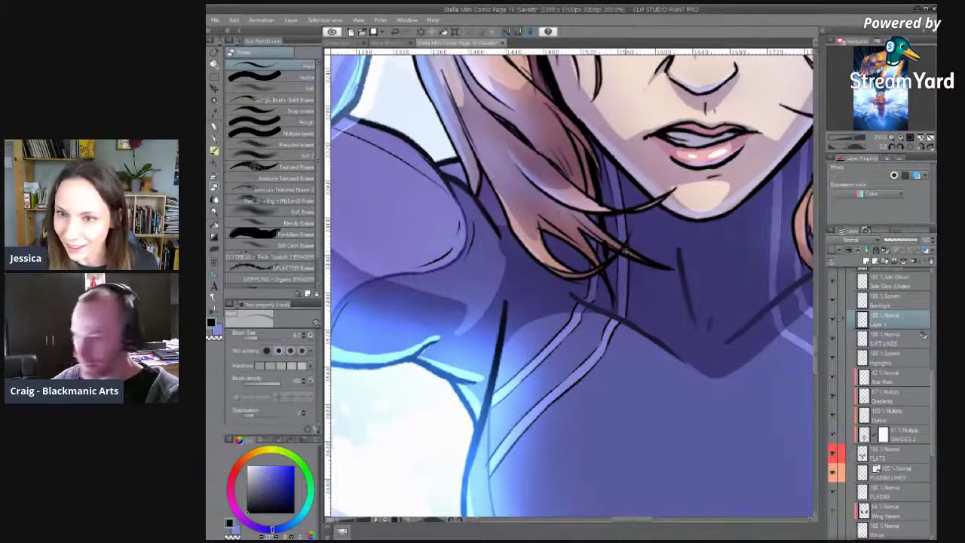
drag(700, 285, 624, 318)
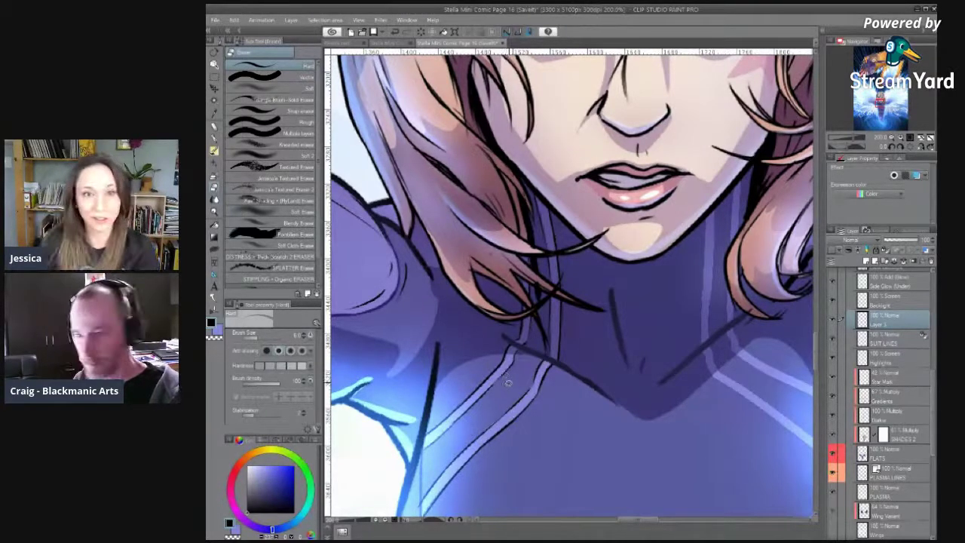
mouse_move(603, 424)
mouse_down()
mouse_move(442, 364)
mouse_move(674, 256)
mouse_up()
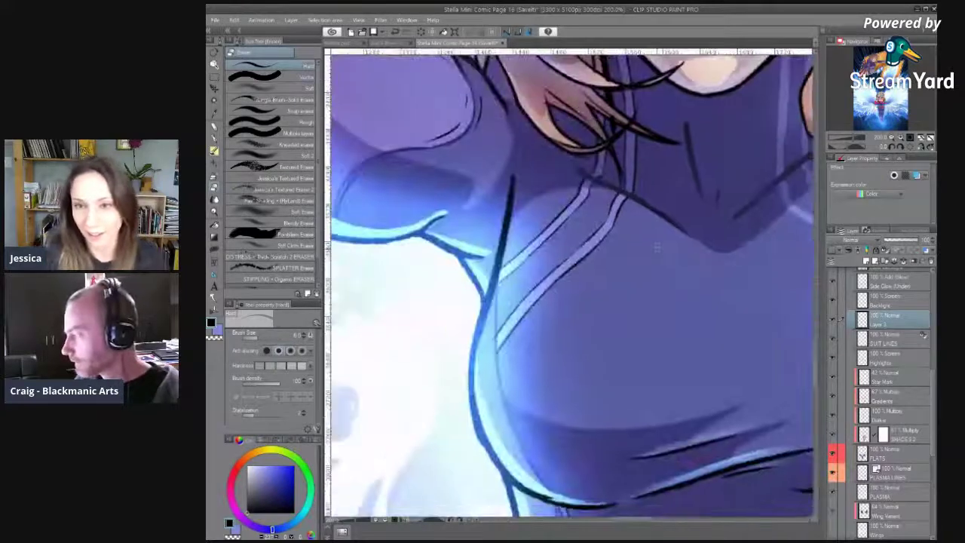
Add short broken accent lines just below the lower chest stripe on the figure's right side, using the ROUGH Felt Tip brush.
key(b)
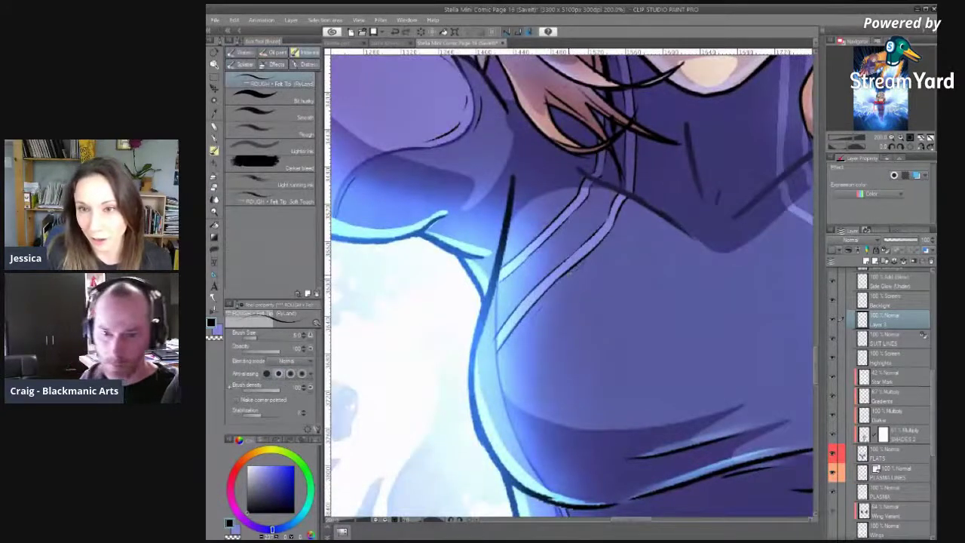
drag(527, 322, 508, 343)
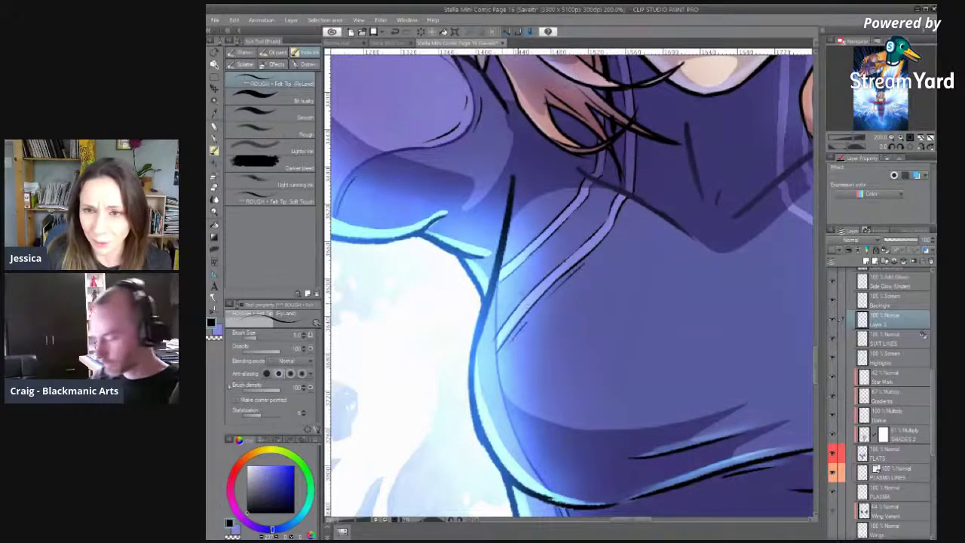
drag(570, 245, 555, 263)
key(ctrl+z)
mouse_move(603, 218)
mouse_down()
mouse_move(583, 239)
mouse_move(622, 243)
mouse_move(559, 307)
mouse_up()
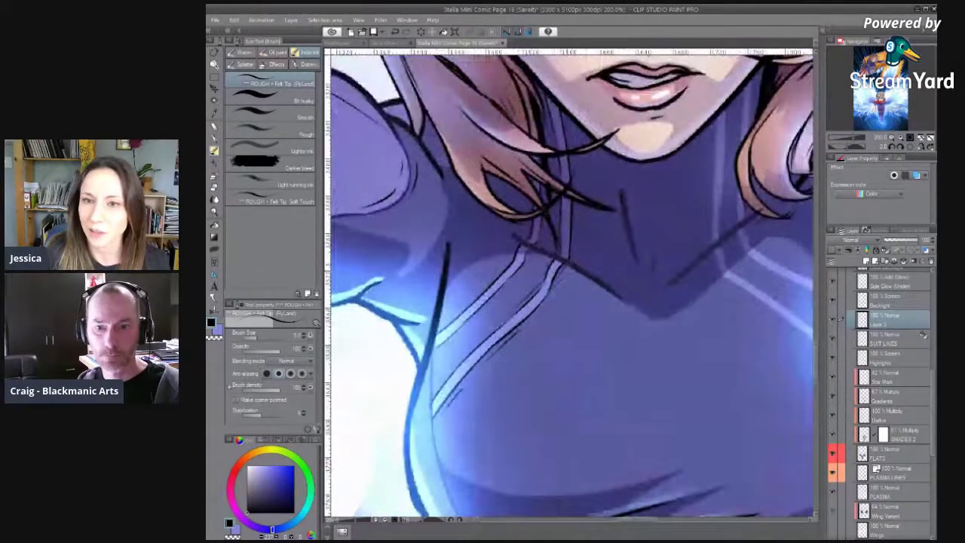
Add a thin accent line beside the neck stripe on the figure's right side, between the chin and the collar line.
drag(598, 260, 580, 336)
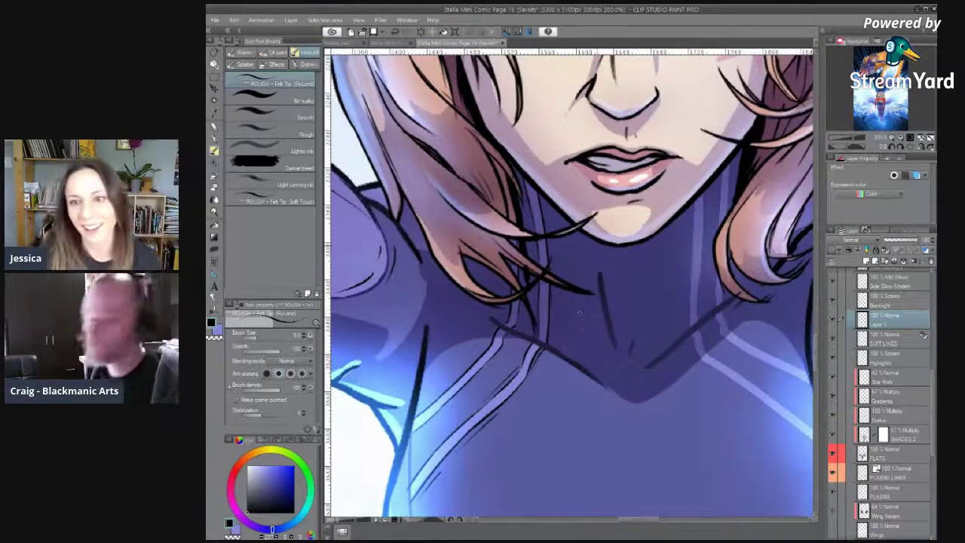
drag(554, 284, 554, 336)
key(ctrl+z)
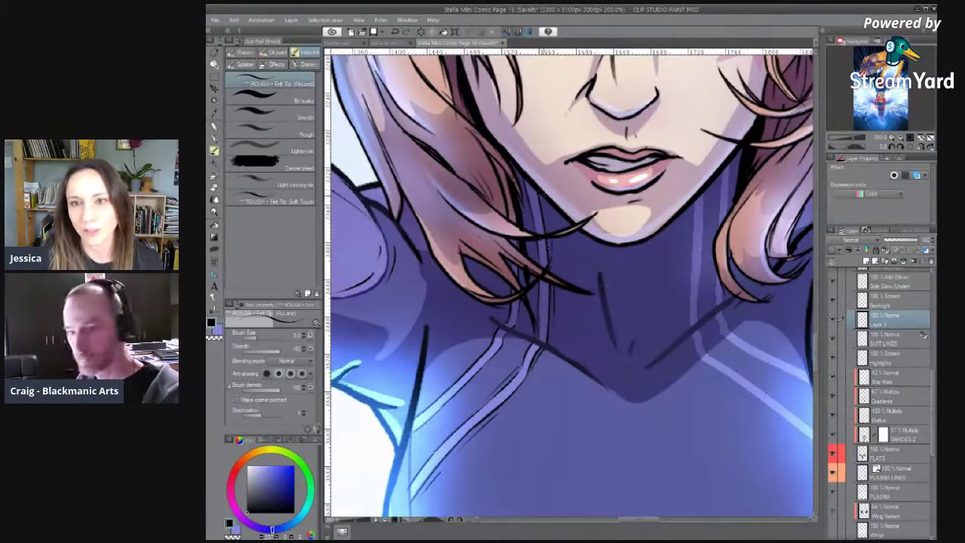
drag(550, 245, 611, 165)
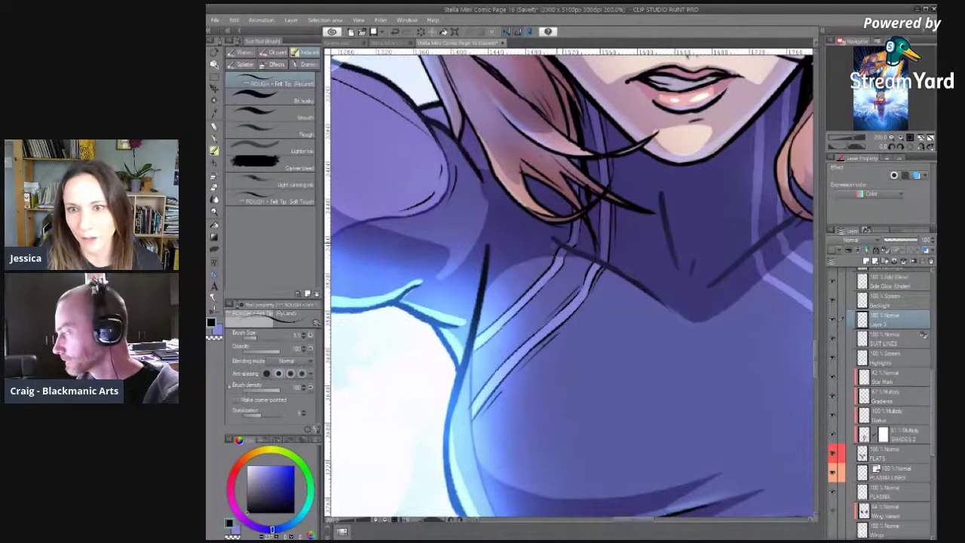
drag(526, 282, 588, 215)
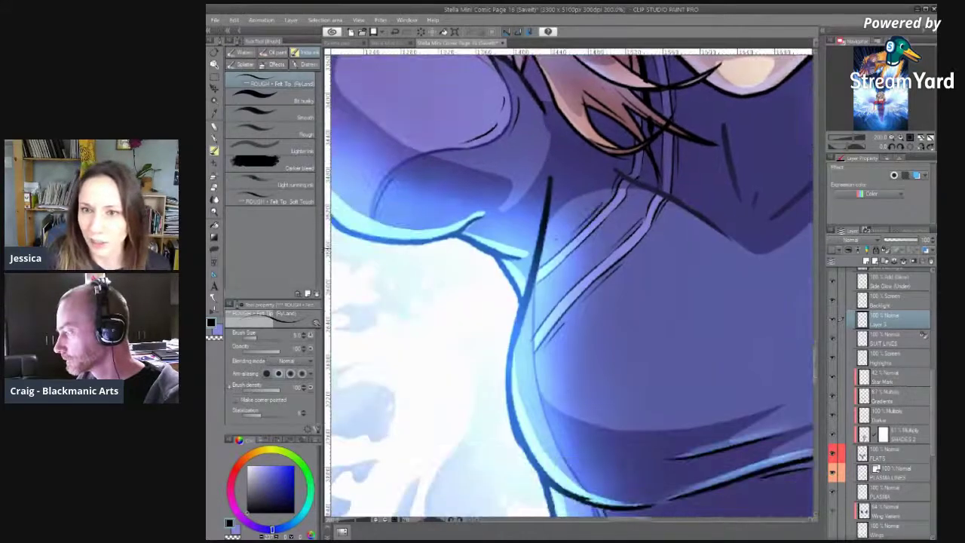
drag(553, 182, 544, 339)
Ink the inner edge of the neck stripe on the figure's left side down past the collar line.
drag(808, 424, 508, 353)
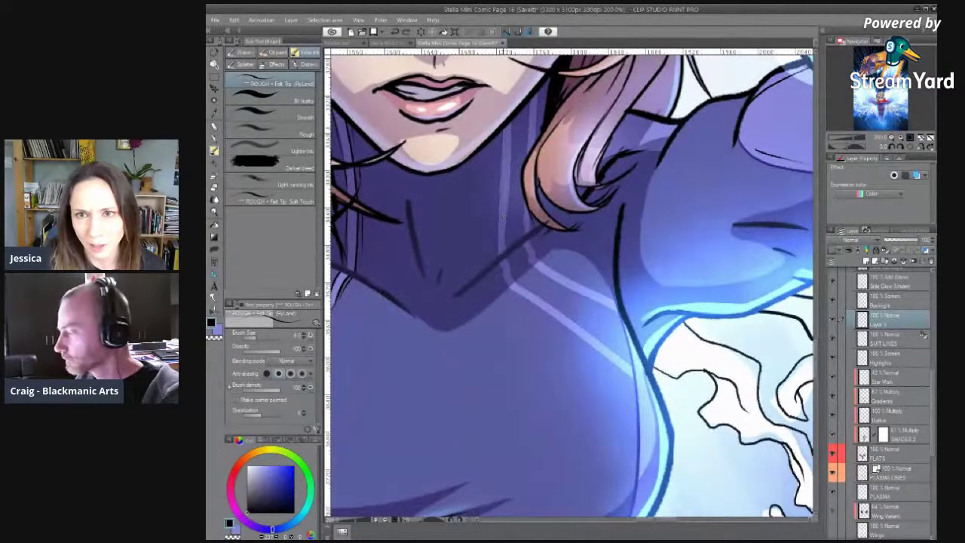
drag(498, 258, 509, 289)
key(ctrl+z)
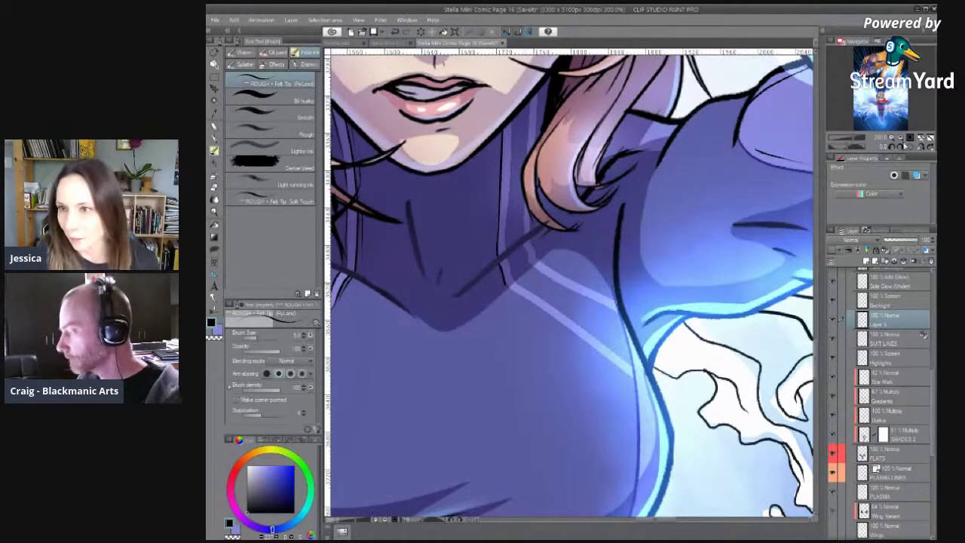
scroll(528, 242, up, 3)
drag(502, 158, 506, 173)
key(ctrl+z)
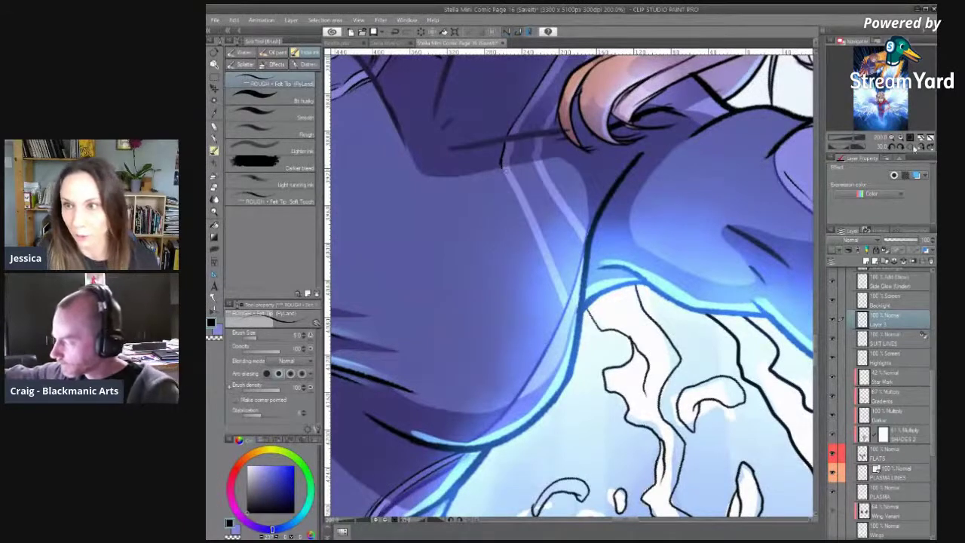
Mirror the tilted canvas view and ink the lower edge of the left chest stripe from the collar line to the armpit.
click(921, 147)
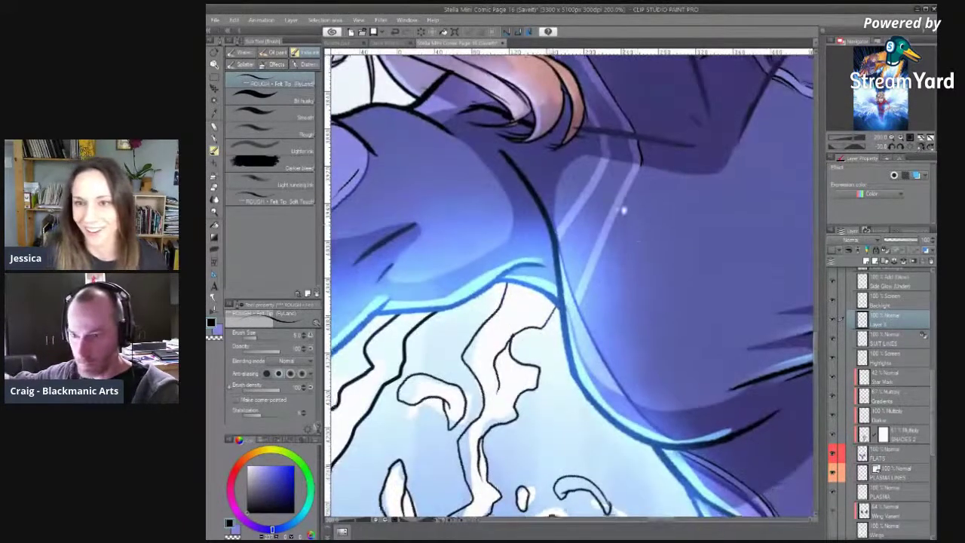
drag(623, 211, 616, 194)
drag(637, 148, 583, 282)
key(ctrl+z)
drag(636, 147, 586, 258)
drag(599, 225, 579, 290)
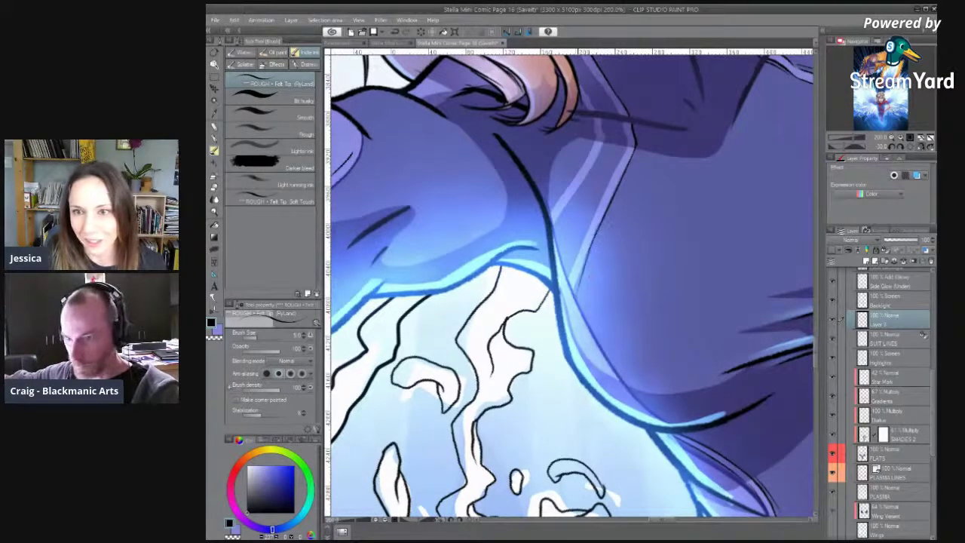
key(ctrl+z)
drag(594, 242, 575, 291)
Ink the upper edge of the upper chest stripe on the figure's left side, from the collar line to the armpit crease.
drag(601, 162, 585, 287)
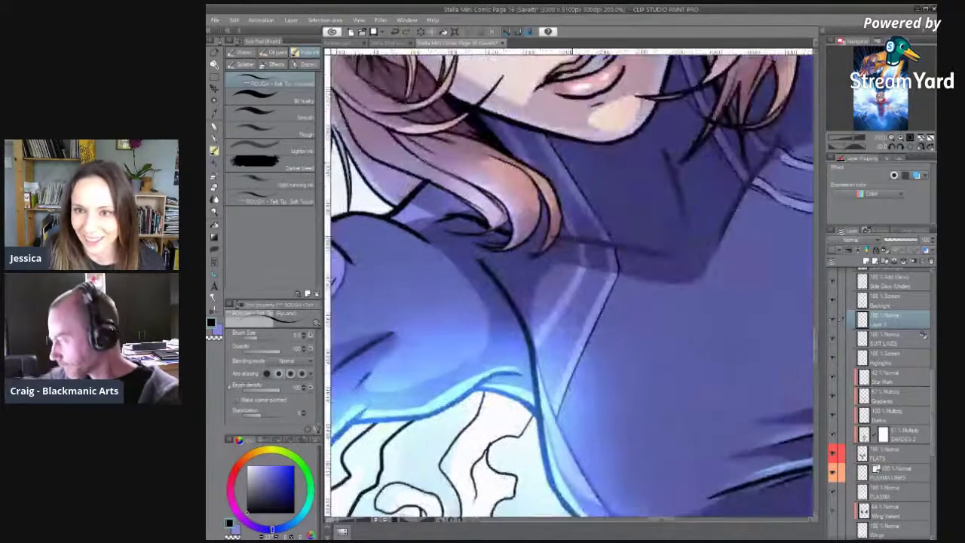
mouse_move(577, 239)
mouse_down()
mouse_move(578, 267)
mouse_move(642, 168)
mouse_move(578, 244)
mouse_up()
key(ctrl+z)
key(ctrl+z)
drag(613, 182, 569, 259)
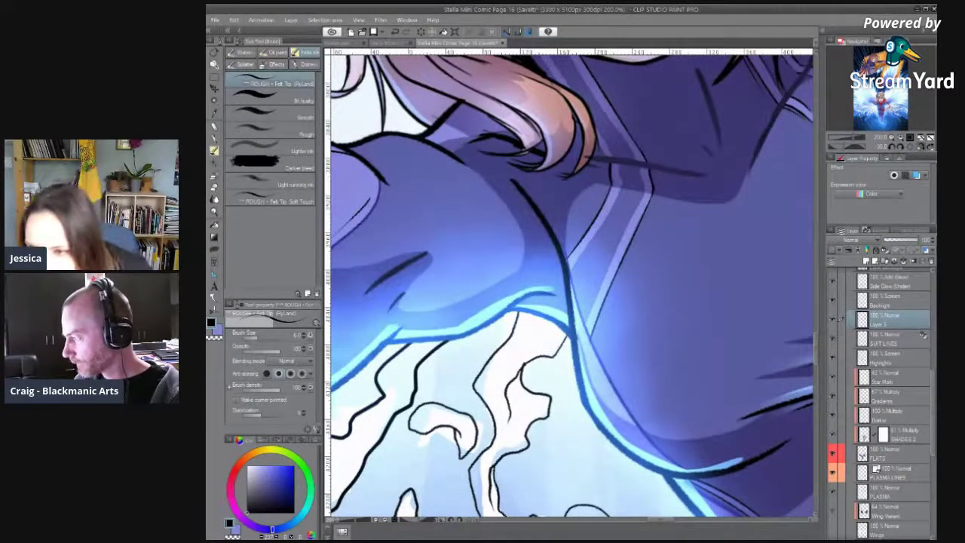
Straighten the canvas view and ink the outer edge of the neck stripe on the figure's left side.
drag(671, 247, 618, 460)
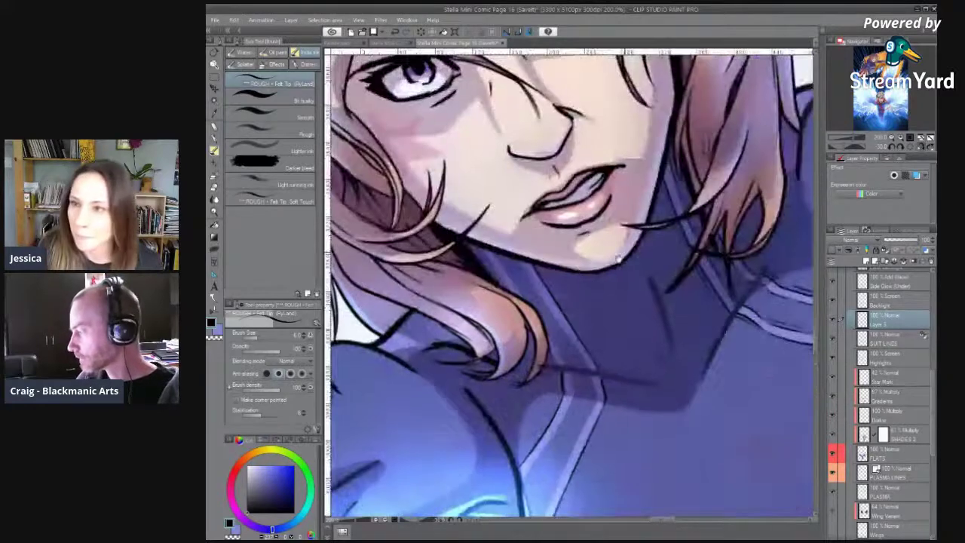
click(910, 147)
drag(497, 244, 531, 182)
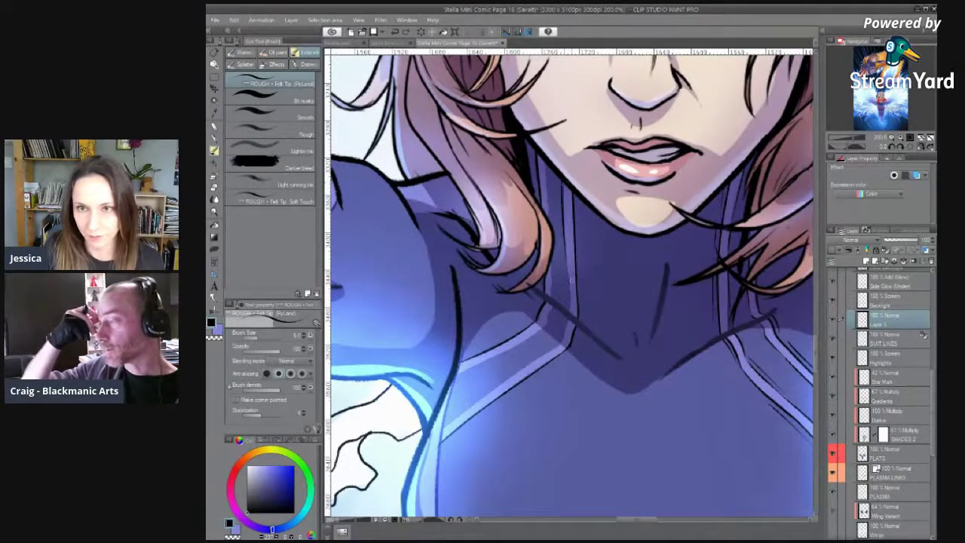
drag(567, 311, 631, 180)
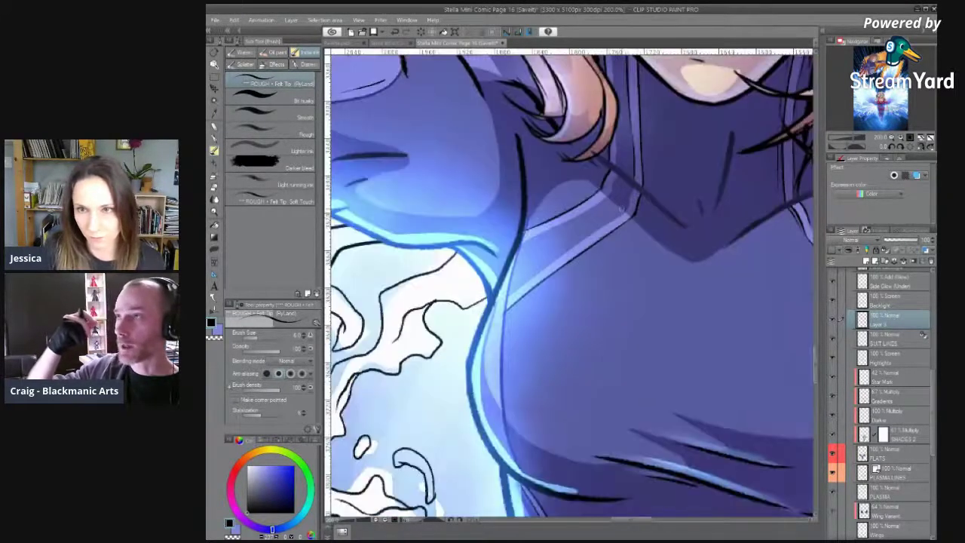
Ink the remaining inner edges of the two chest stripes on the figure's left side, from the collar to the armpit.
drag(604, 245, 675, 248)
drag(704, 199, 633, 251)
key(ctrl+z)
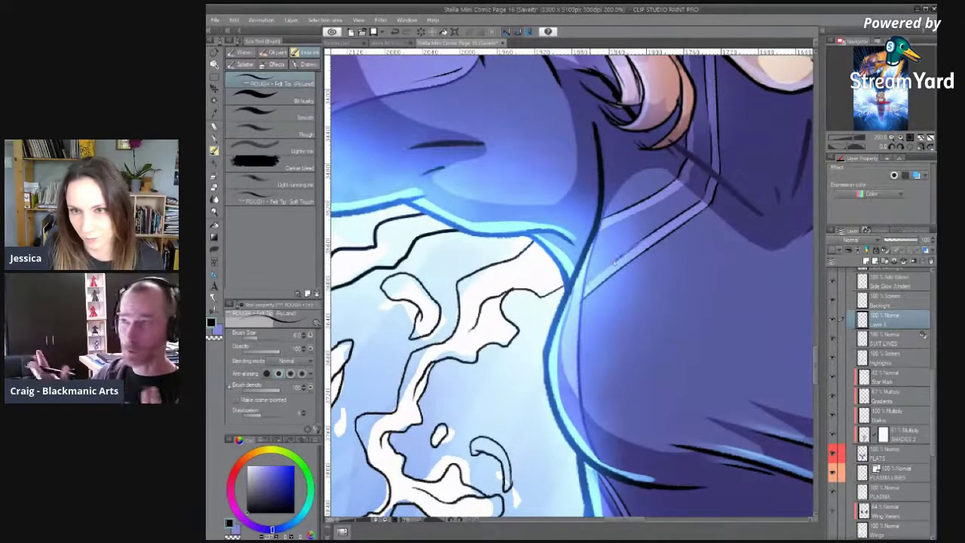
drag(616, 263, 545, 340)
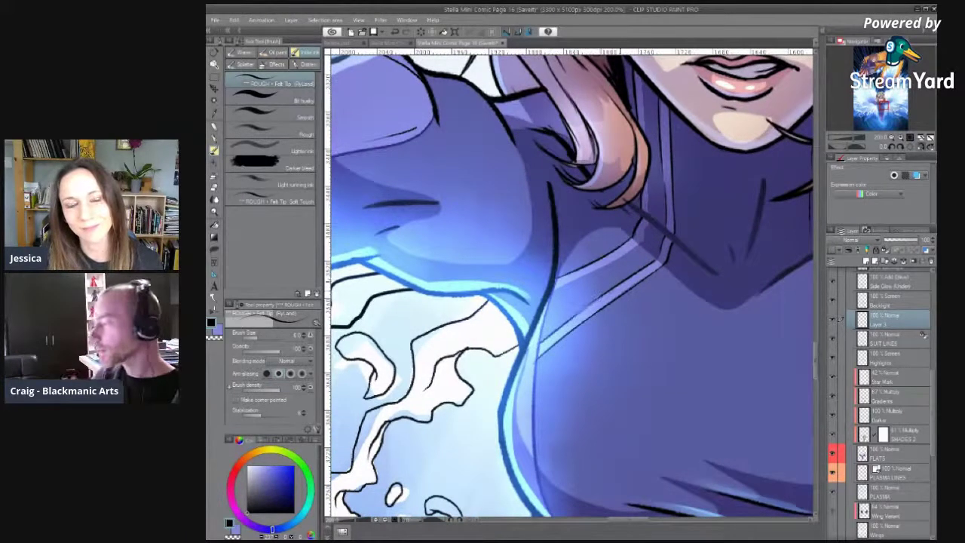
key(e)
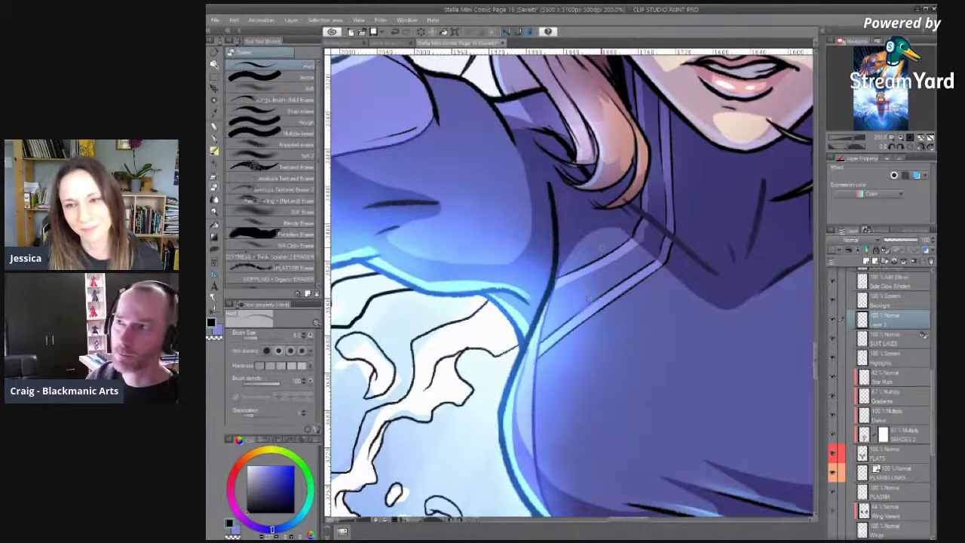
key(b)
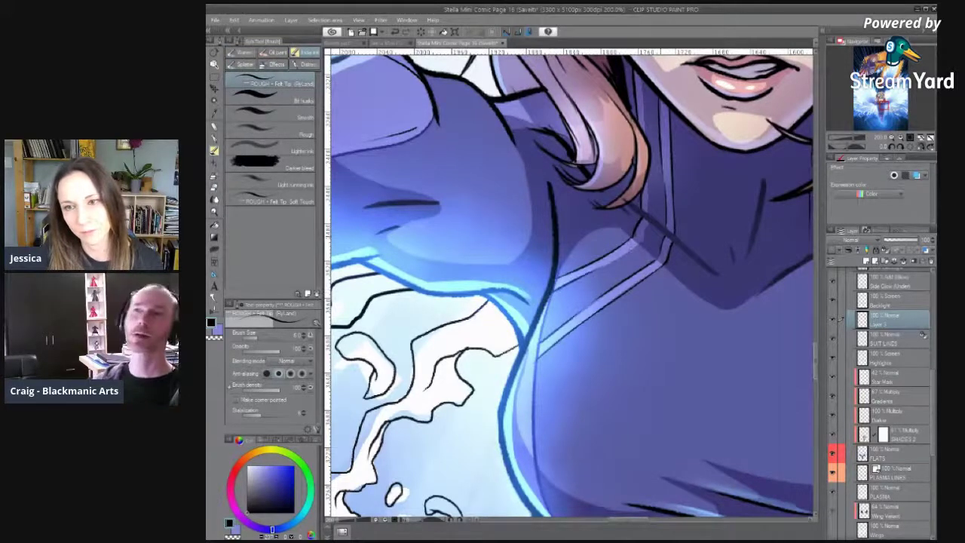
drag(598, 265, 639, 239)
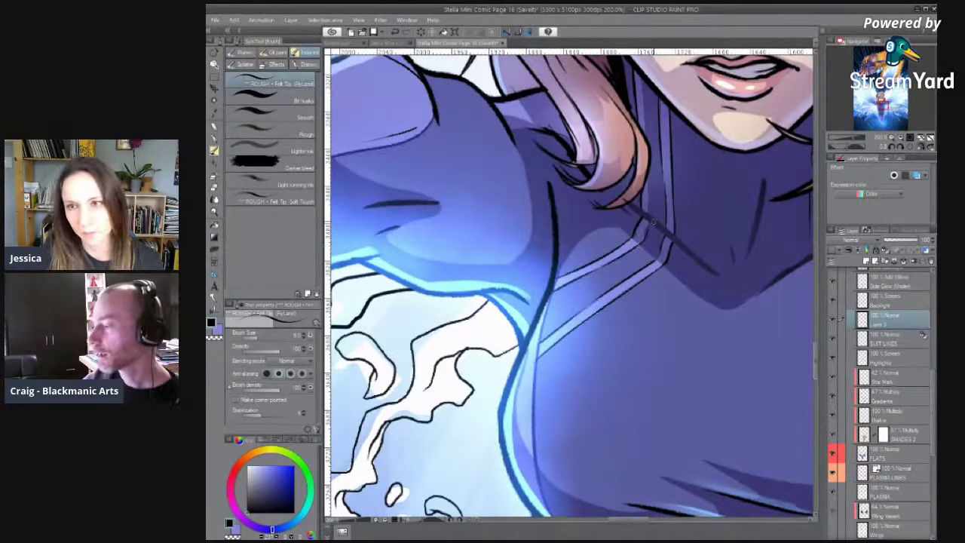
Add a thin accent line beside the neck stripe on the figure's left side, just below the jaw.
drag(696, 160, 638, 265)
drag(576, 184, 578, 239)
drag(594, 294, 580, 229)
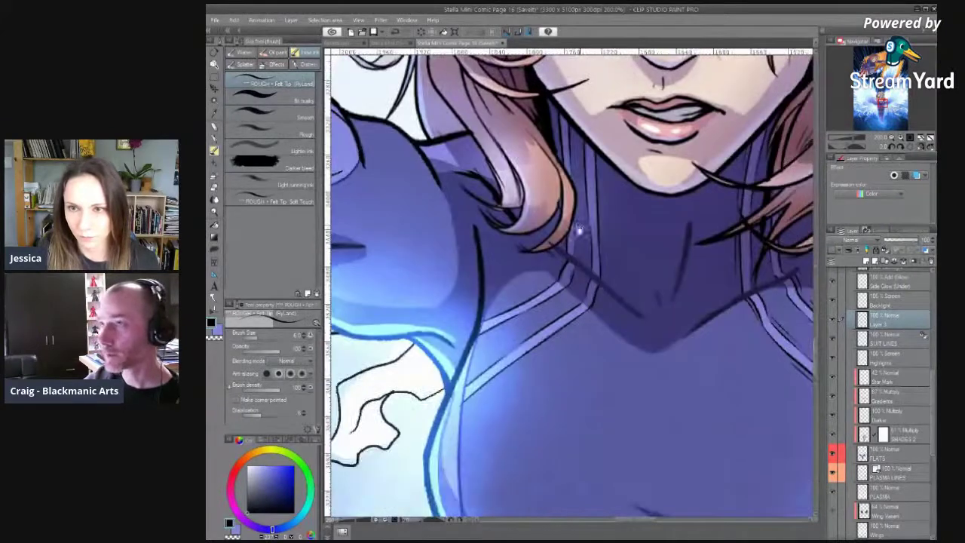
key(ctrl+z)
drag(601, 178, 603, 207)
Add short broken accent lines below the lower chest stripe on the figure's left side, near the armpit and mid-stripe.
drag(608, 313, 627, 201)
drag(488, 293, 505, 277)
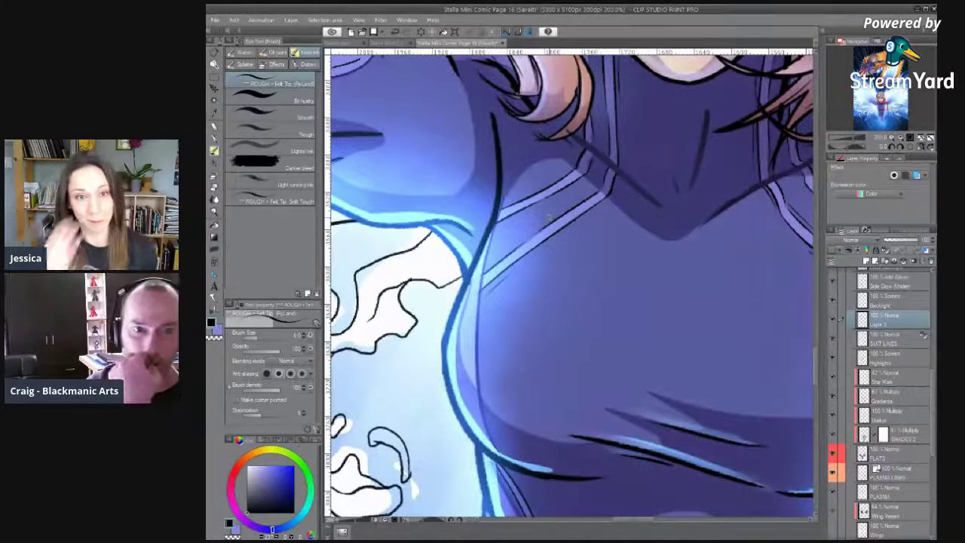
drag(582, 224, 553, 251)
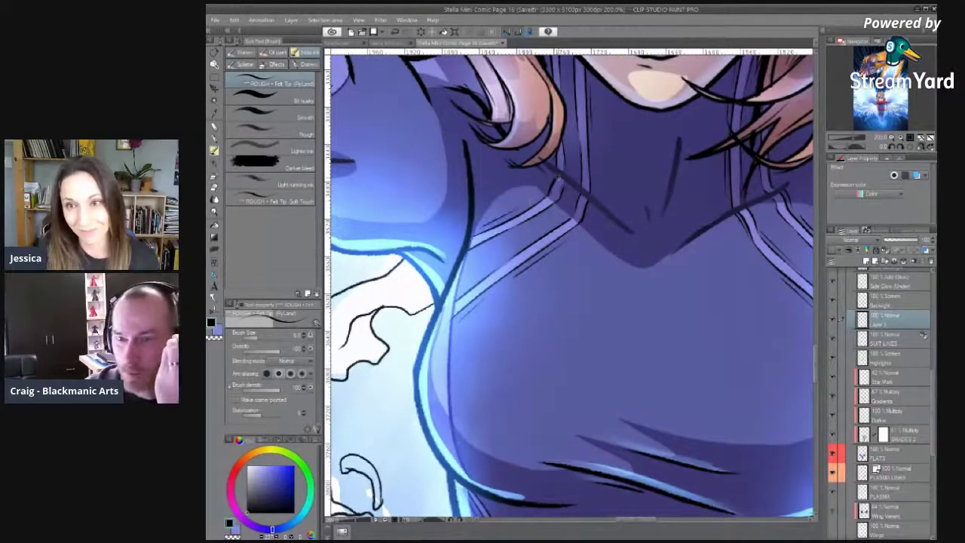
drag(594, 203, 538, 283)
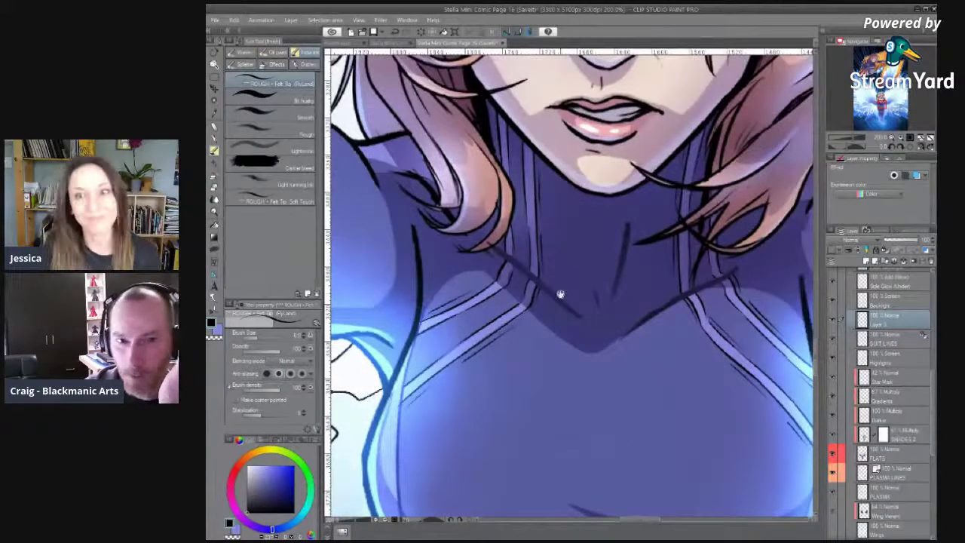
Ink the curved seam line on the figure's right hip, below the waist stripe.
drag(560, 294, 590, 342)
drag(530, 296, 696, 241)
drag(577, 170, 667, 339)
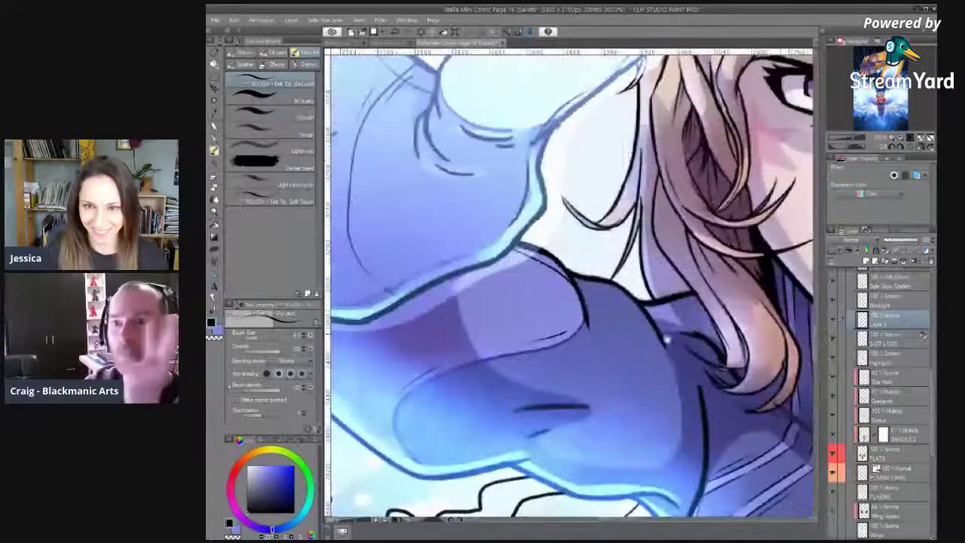
mouse_move(477, 350)
mouse_down()
mouse_move(502, 220)
mouse_move(450, 260)
mouse_up()
mouse_move(545, 189)
mouse_down()
mouse_move(663, 355)
mouse_move(584, 333)
mouse_move(707, 317)
mouse_move(636, 340)
mouse_move(404, 256)
mouse_up()
scroll(593, 225, up, 4)
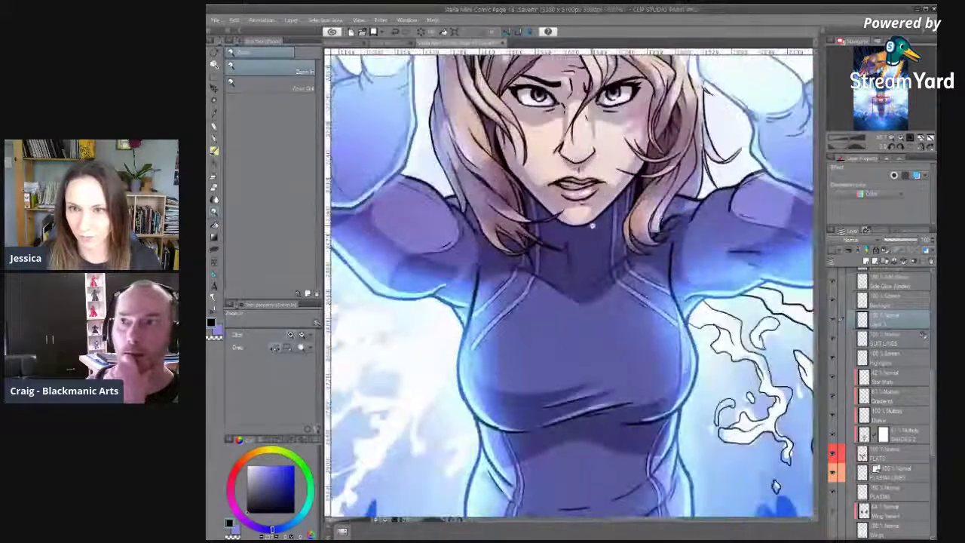
scroll(592, 225, down, 6)
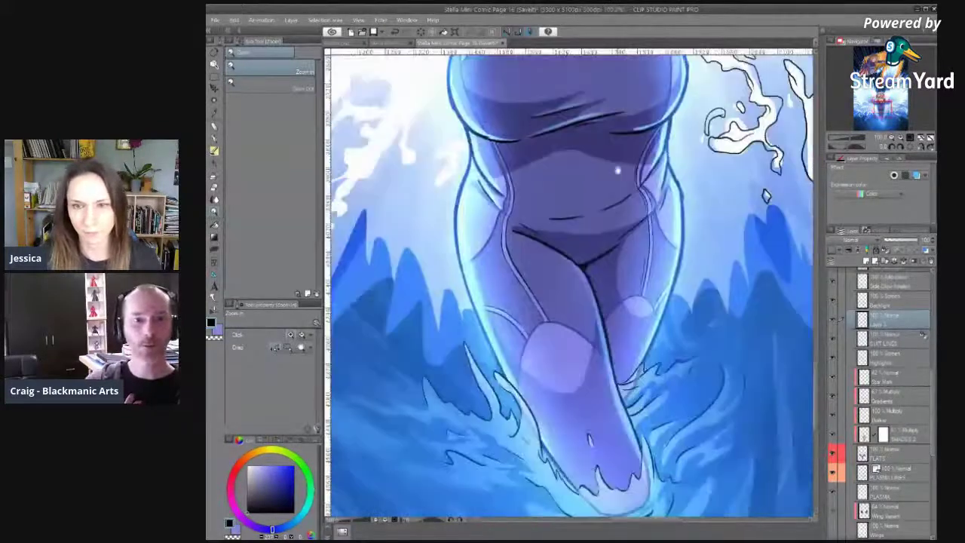
click(512, 216)
click(513, 219)
mouse_move(470, 228)
mouse_down()
mouse_move(440, 275)
mouse_move(447, 288)
mouse_up()
key(ctrl+z)
mouse_move(469, 256)
mouse_down()
mouse_move(461, 285)
mouse_move(387, 386)
mouse_up()
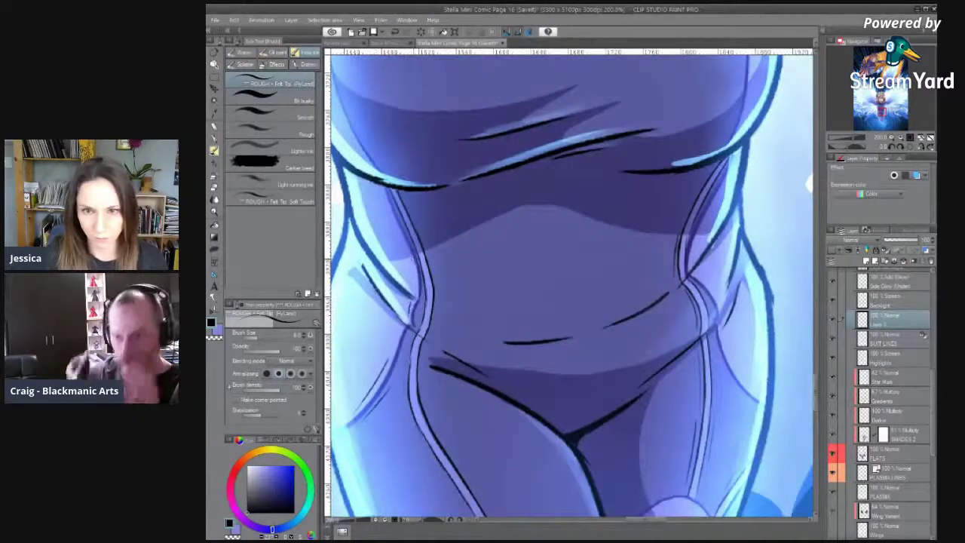
Ink the curved seam line on the figure's left hip, running from the waist stripe to the outer thigh contour.
mouse_move(719, 276)
mouse_down()
mouse_move(591, 262)
mouse_move(591, 286)
mouse_move(628, 371)
mouse_up()
key(ctrl+z)
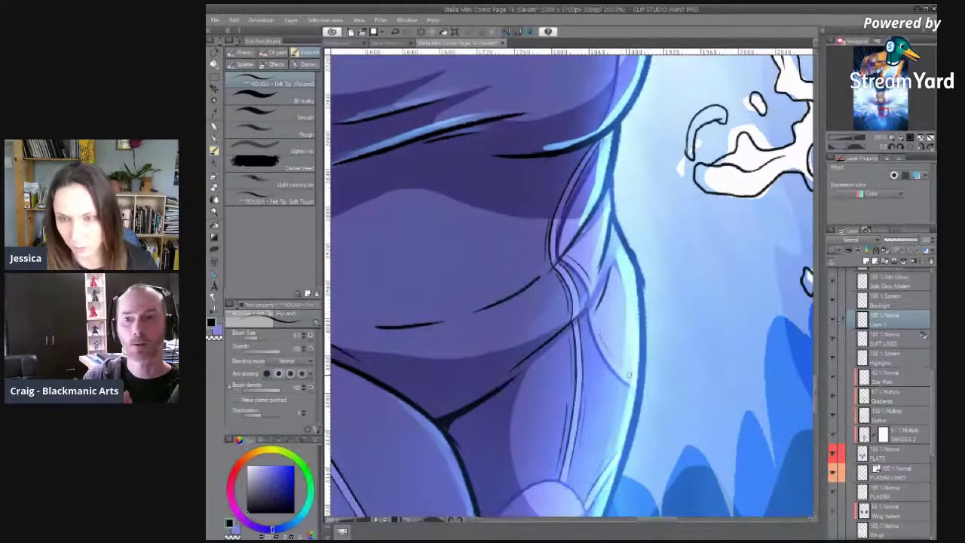
drag(647, 403, 626, 255)
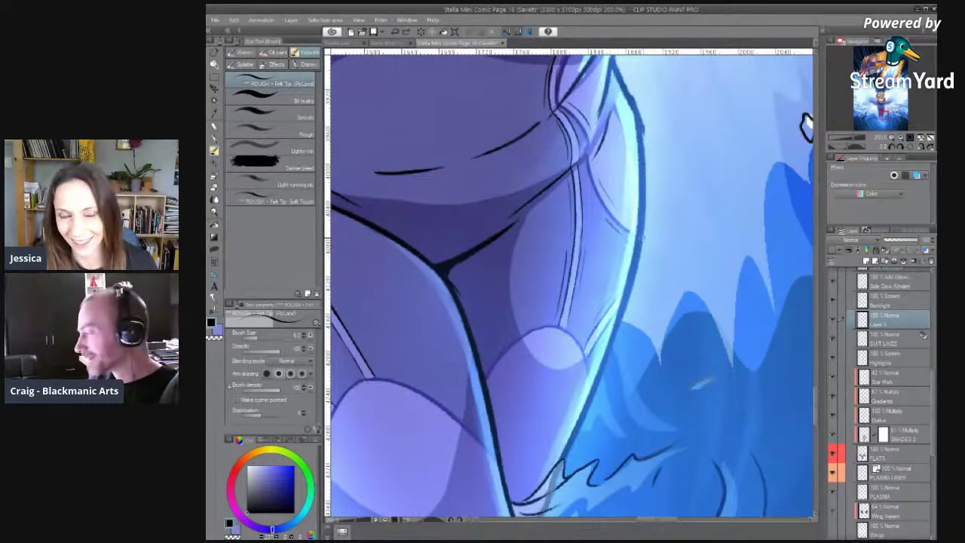
Ink short accent lines at the upper corner of the front knee pad, where the thigh stripe meets it.
alt+click(621, 196)
alt+click(621, 196)
drag(520, 174, 509, 238)
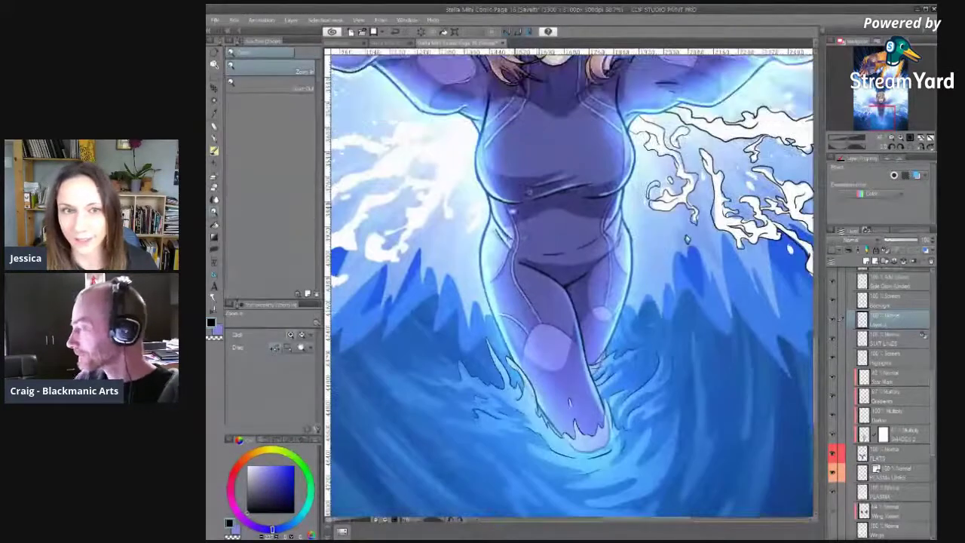
drag(537, 295, 524, 326)
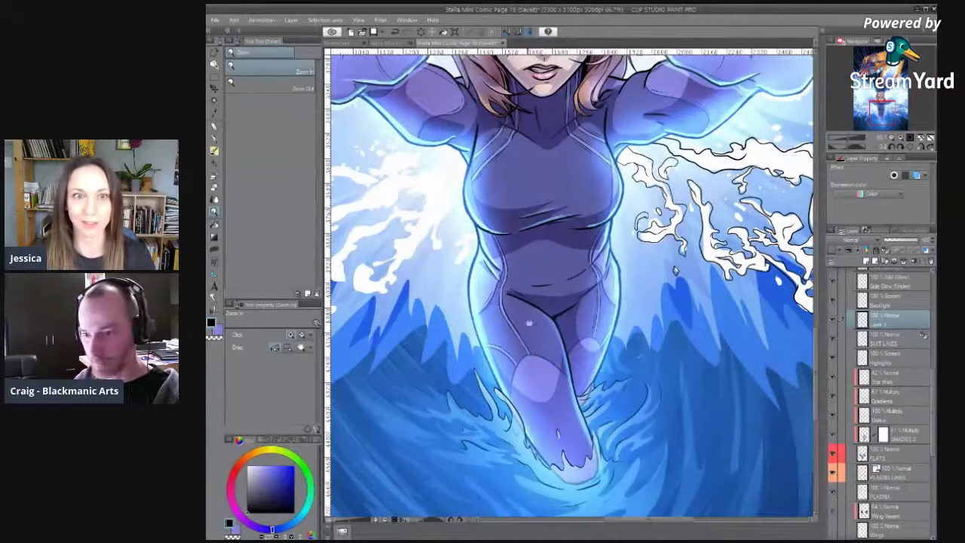
drag(562, 385, 726, 159)
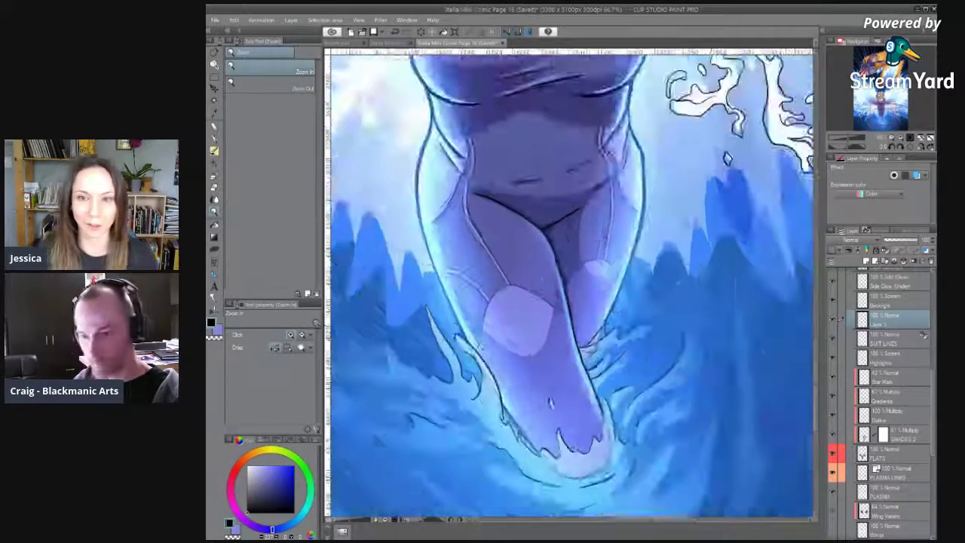
click(500, 317)
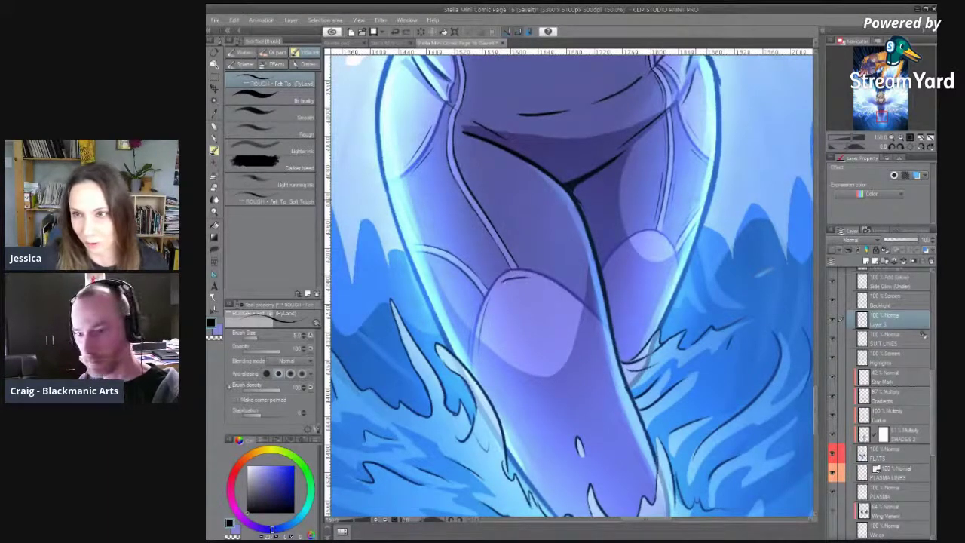
Rotate the canvas to ink accent lines along the outer and upper edges of the front knee pad, and reset the rotation.
click(893, 146)
click(894, 147)
click(901, 147)
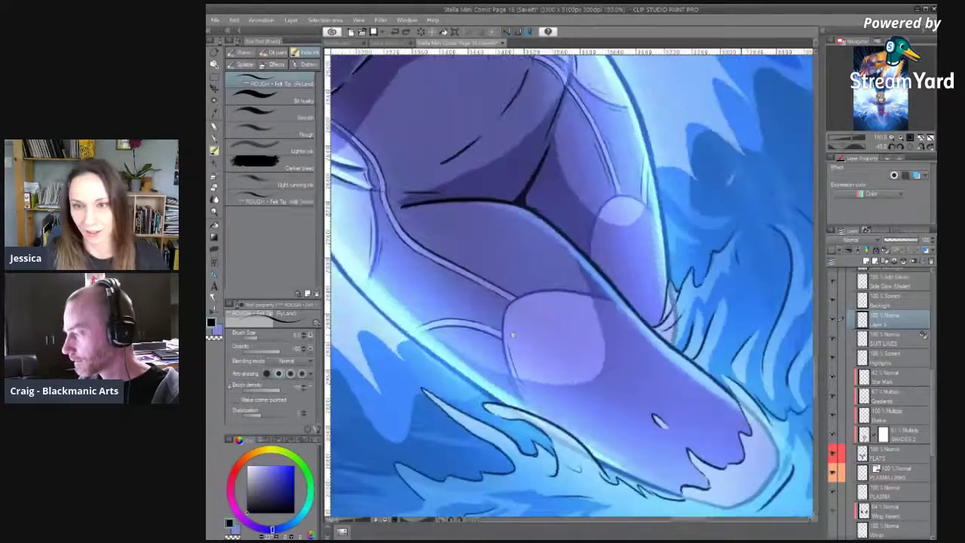
ctrl+click(530, 311)
drag(532, 308, 520, 198)
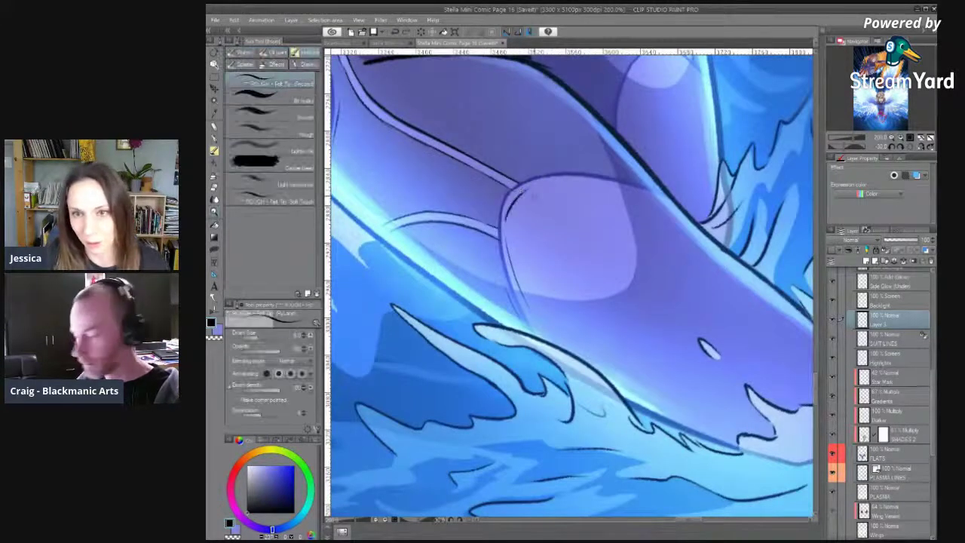
drag(526, 175, 546, 172)
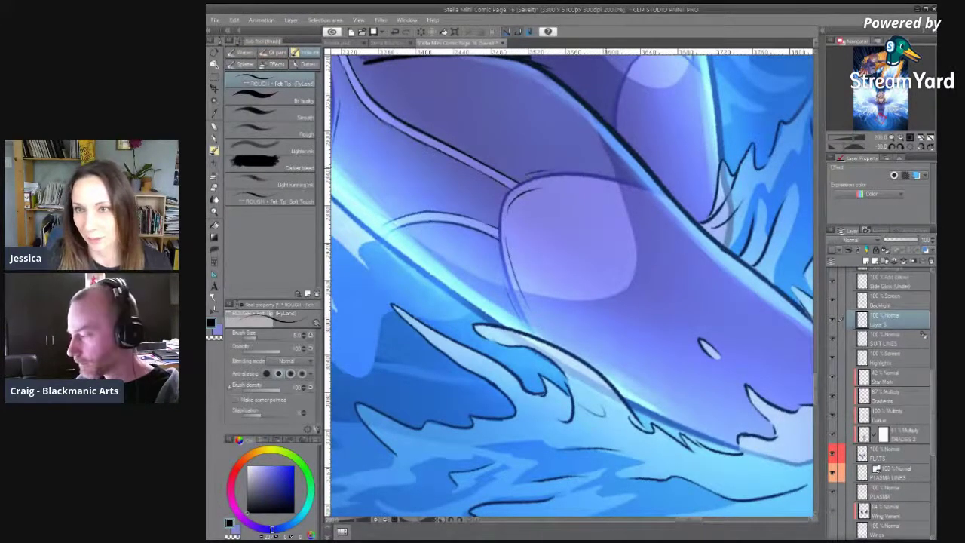
click(911, 147)
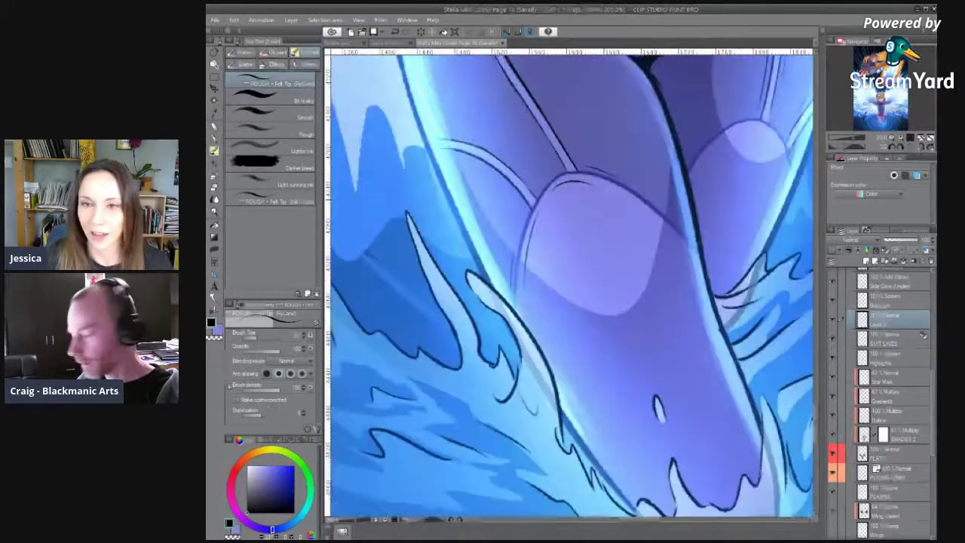
drag(579, 274, 383, 256)
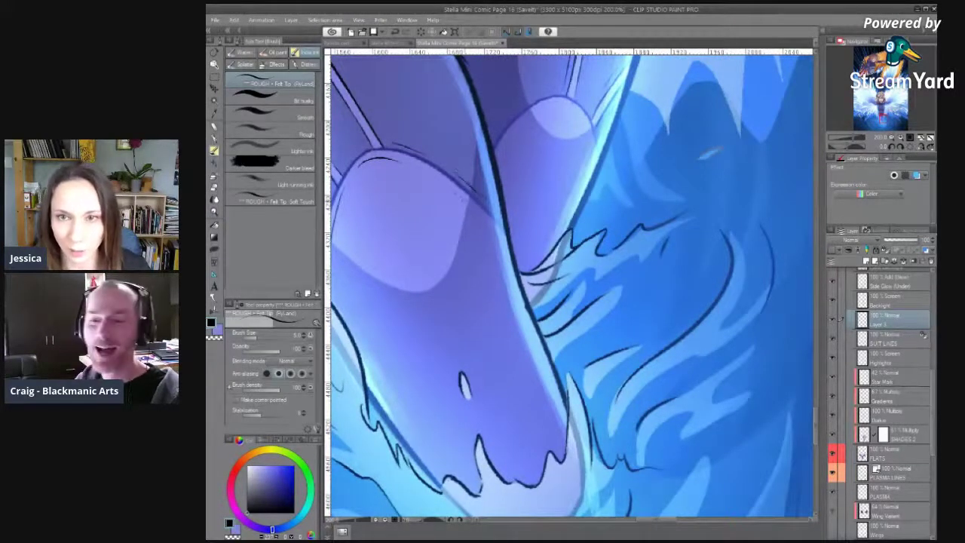
Ink the outer edge of the rear knee pad with short accent strokes, redoing the strokes that miss.
key(ctrl+space)
alt+click(645, 246)
click(586, 201)
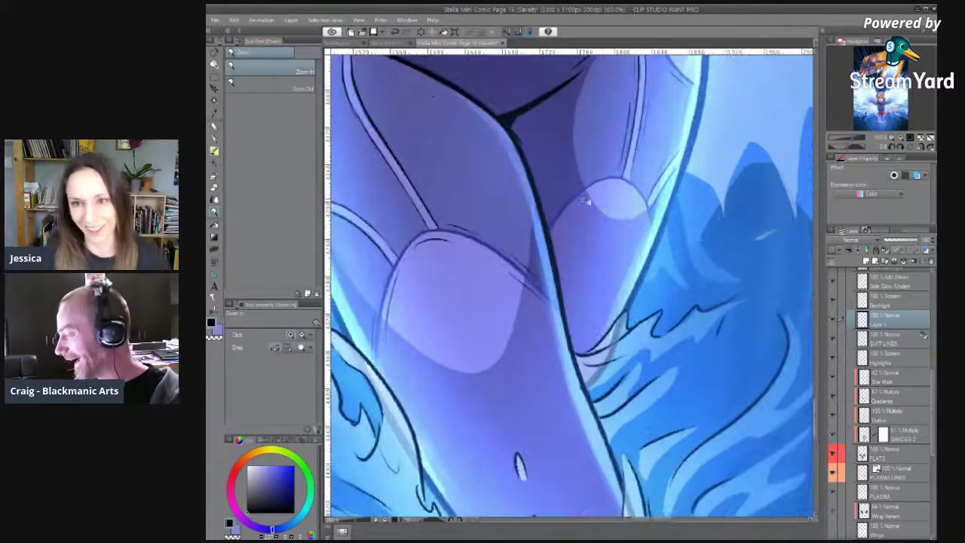
click(585, 201)
mouse_move(570, 207)
mouse_down()
mouse_move(645, 163)
mouse_move(716, 242)
mouse_up()
key(ctrl+z)
drag(692, 179, 725, 243)
key(ctrl+z)
drag(688, 183, 724, 251)
drag(721, 185, 742, 252)
Ink the inner edge of the rear knee pad with short curved accent strokes.
drag(577, 294, 553, 340)
drag(545, 294, 603, 235)
mouse_move(725, 228)
mouse_down()
mouse_move(780, 290)
mouse_move(780, 305)
mouse_move(675, 375)
mouse_up()
drag(687, 433, 645, 290)
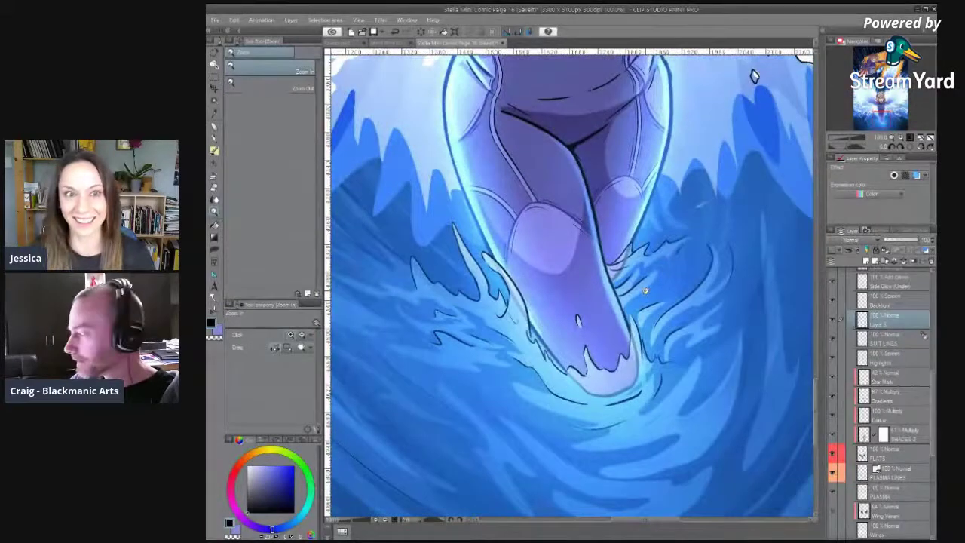
Thicken the front leg's inner contour with a larger brush and add a short fold line where the thighs meet.
drag(645, 291, 641, 337)
click(614, 270)
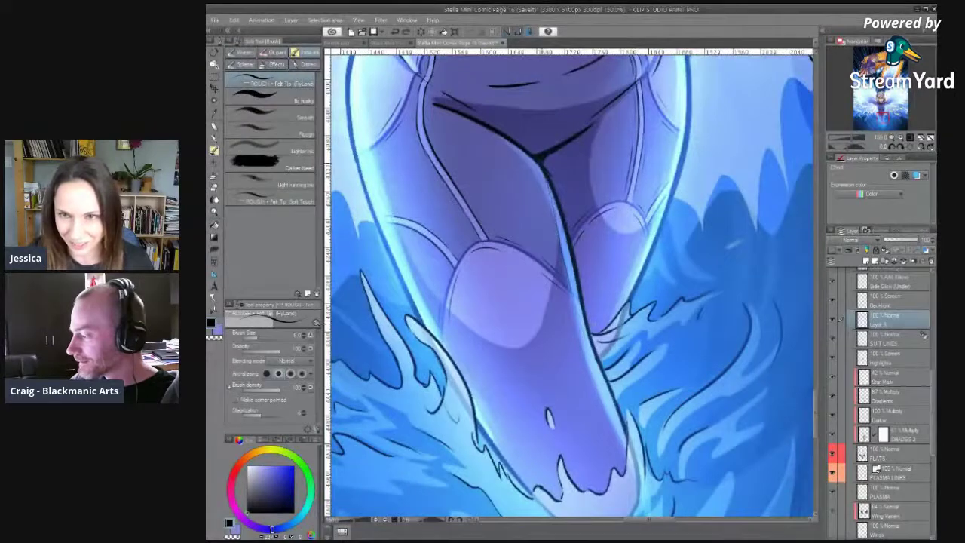
drag(575, 296, 581, 324)
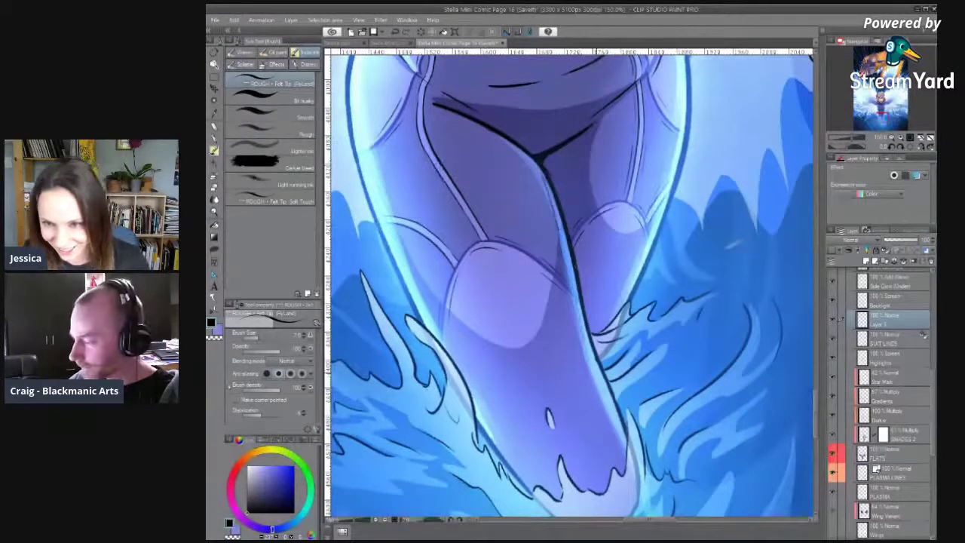
key(e)
key(b)
drag(579, 310, 607, 392)
mouse_move(618, 285)
mouse_down()
mouse_move(632, 371)
mouse_move(625, 352)
mouse_up()
drag(550, 228, 570, 213)
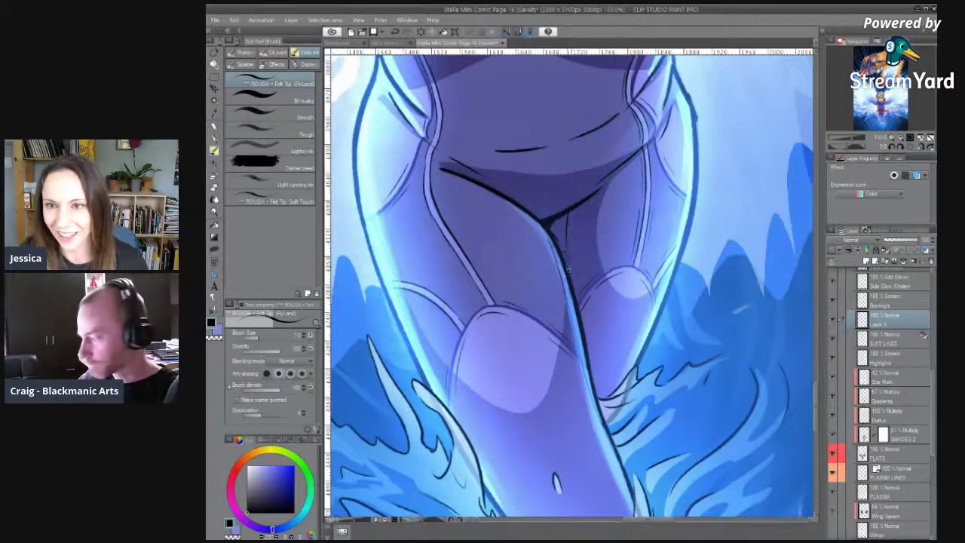
Examine the inked suit lines across the torso, neck and both shoulders, and the whole figure on the page.
drag(637, 136, 736, 364)
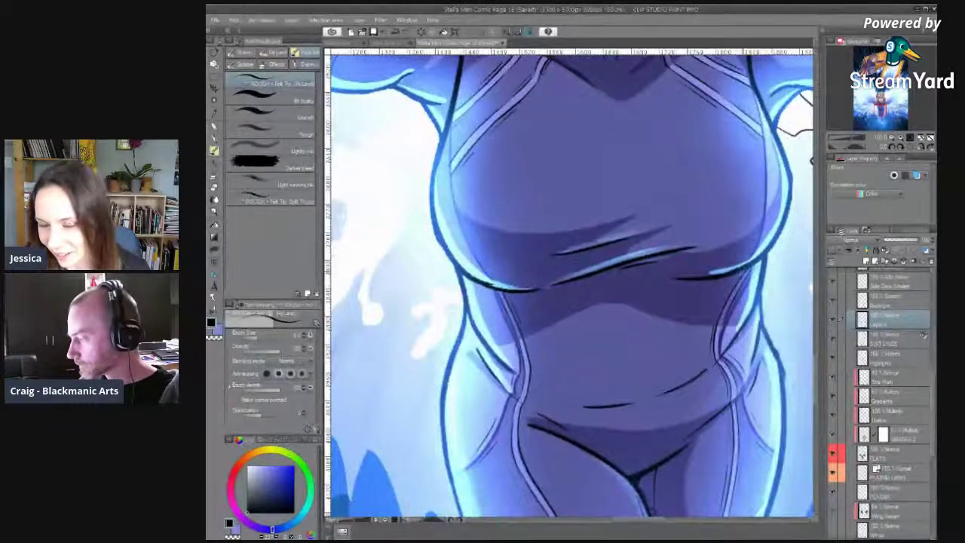
drag(628, 269, 640, 375)
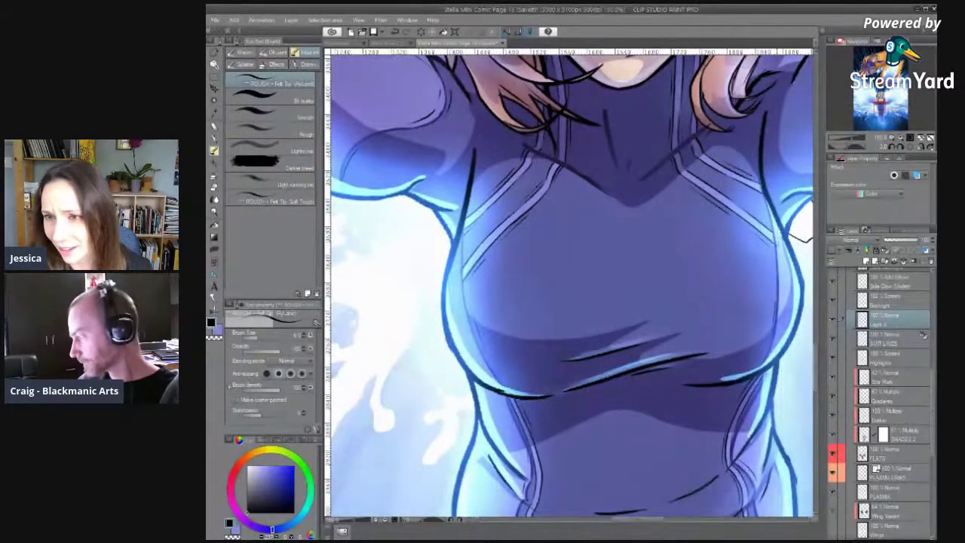
mouse_move(680, 285)
mouse_down()
mouse_move(677, 342)
mouse_move(717, 424)
mouse_move(666, 414)
mouse_move(612, 323)
mouse_move(434, 401)
mouse_up()
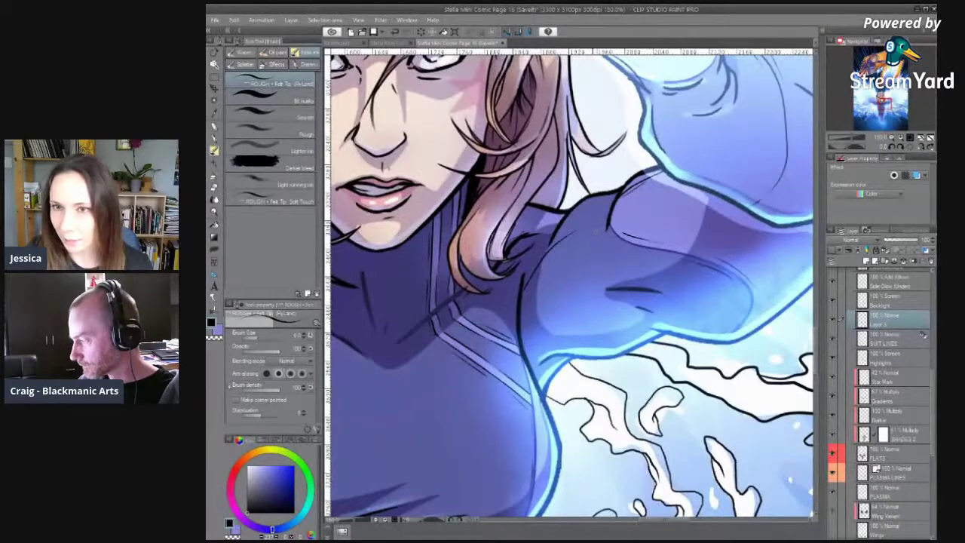
drag(485, 288, 870, 317)
drag(520, 286, 410, 231)
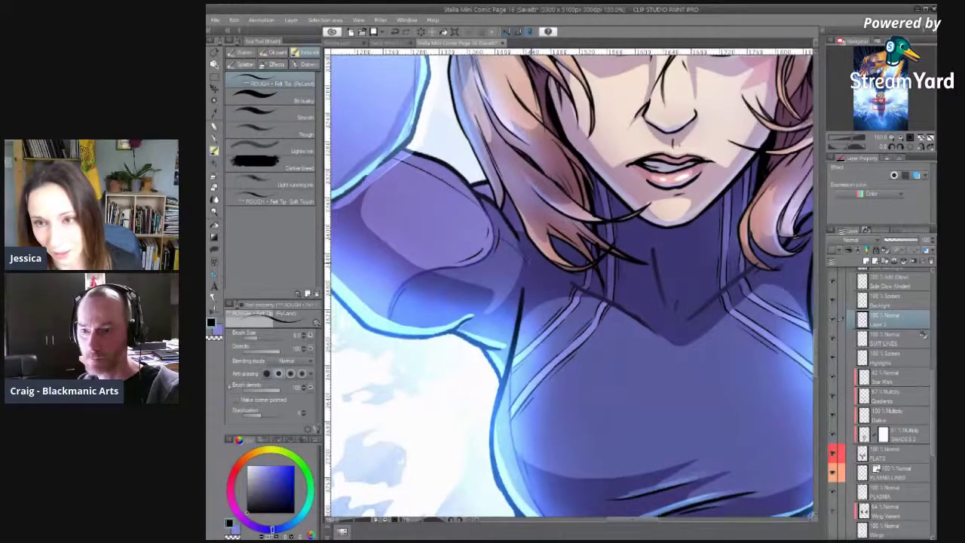
drag(634, 251, 474, 242)
drag(560, 292, 623, 317)
scroll(558, 332, up, 1)
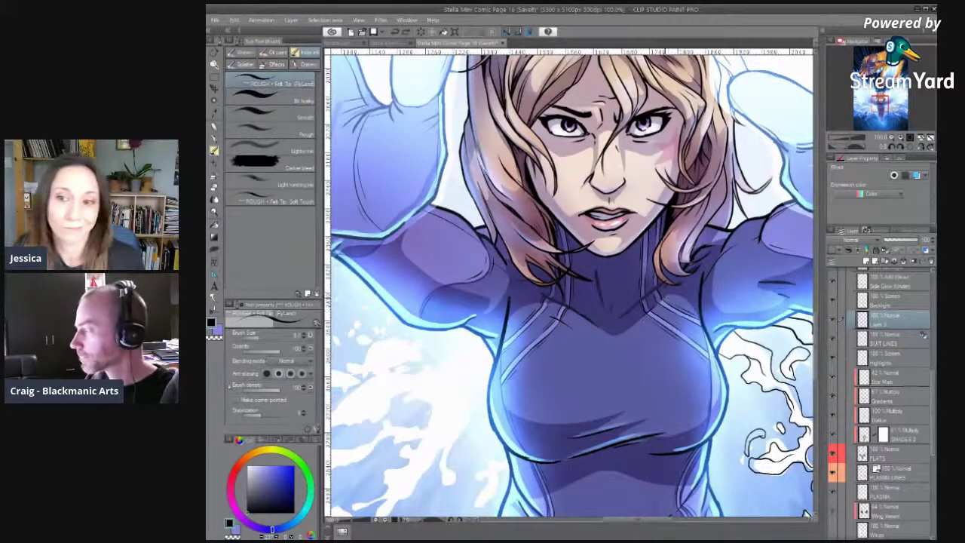
scroll(487, 283, down, 3)
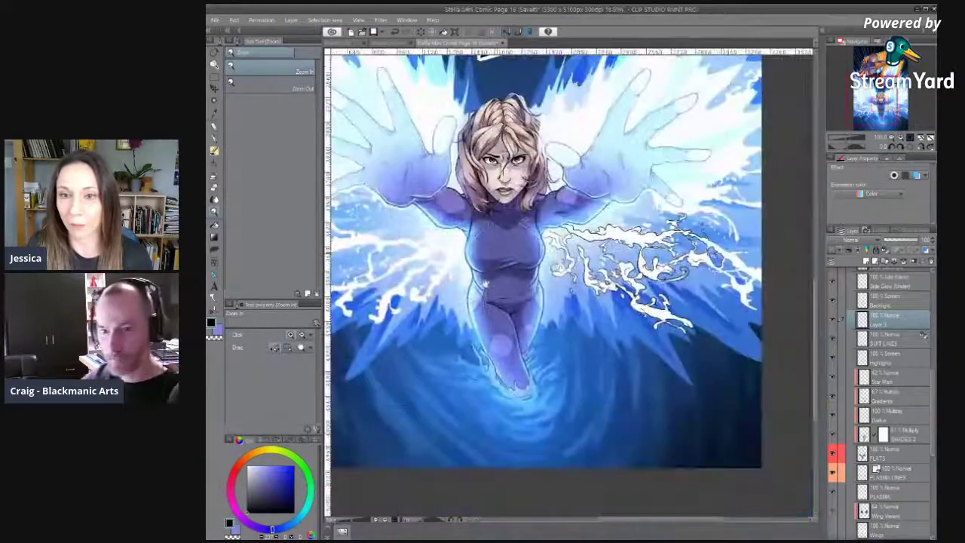
scroll(532, 388, up, 1)
drag(598, 331, 643, 475)
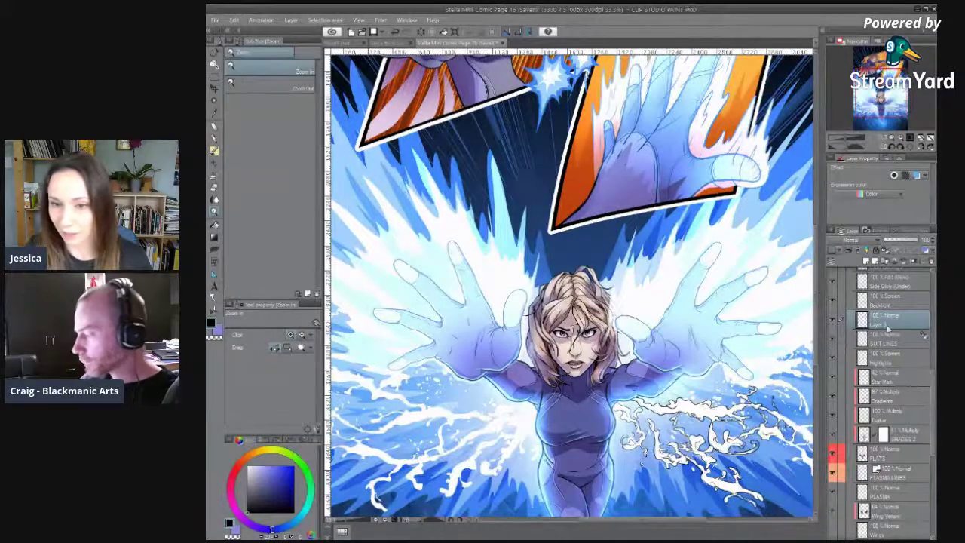
Lock the transparent pixels of the new line layer above SUIT LINES and sample a dark blue from the suit.
click(537, 490)
drag(536, 490, 511, 335)
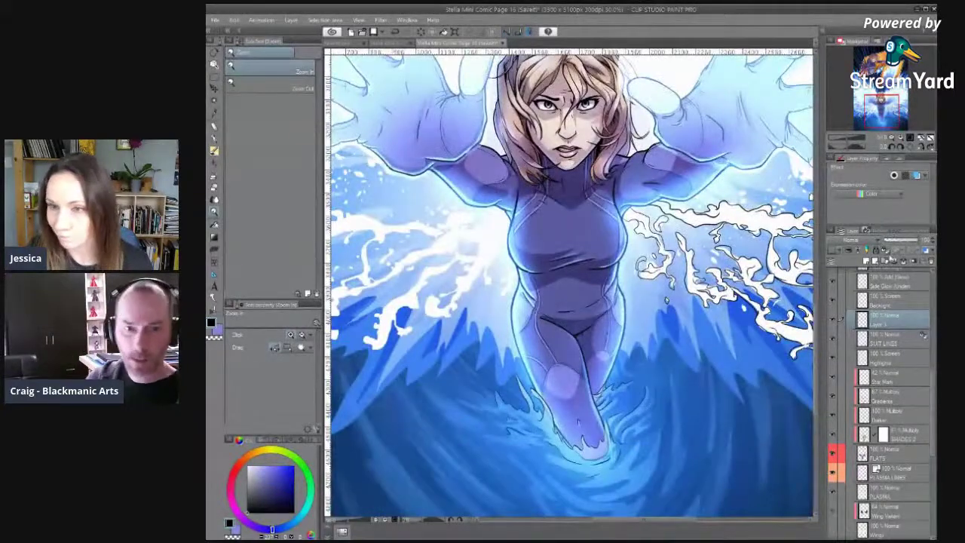
click(887, 250)
key(x)
right_click(547, 260)
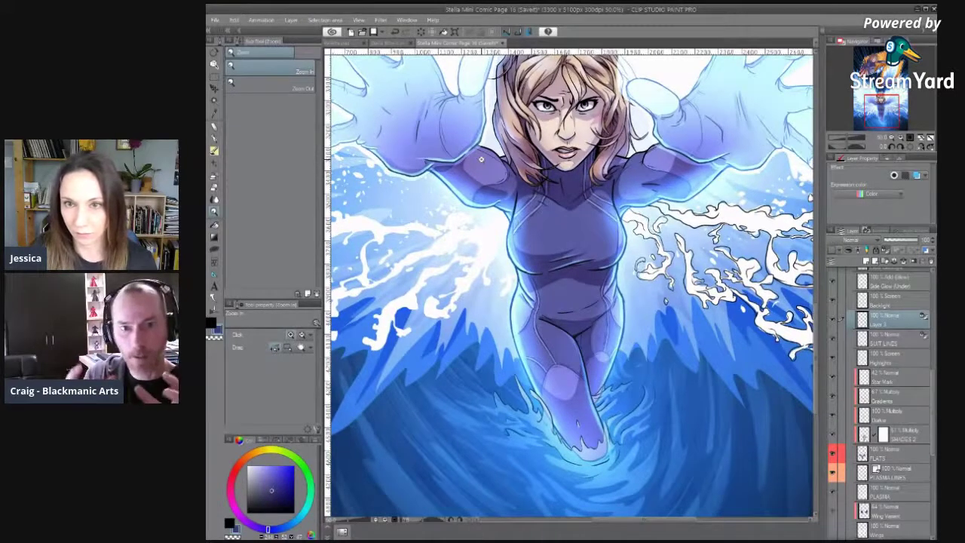
Tint the new accent lines on the figure's torso and legs dark blue with the Soft airbrush.
click(481, 159)
drag(481, 159, 512, 253)
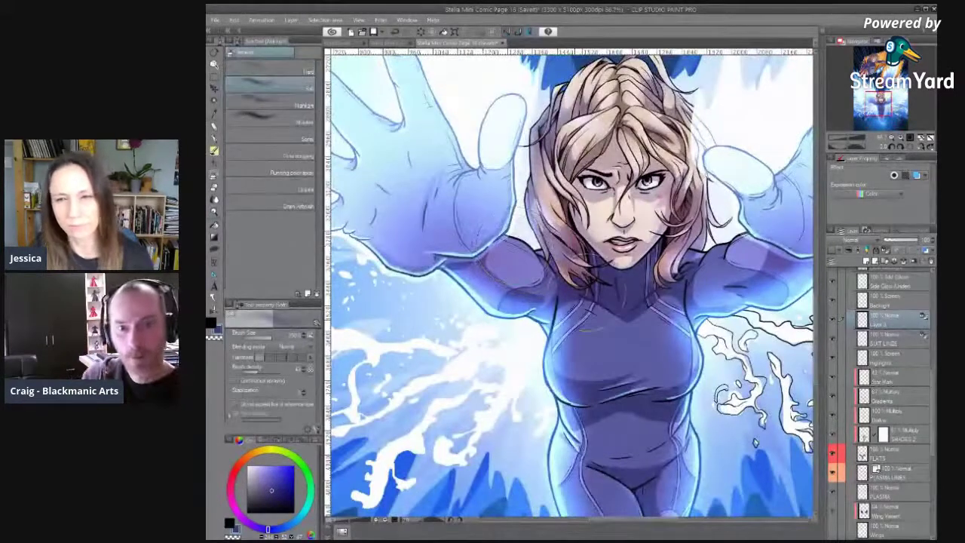
drag(688, 325, 580, 138)
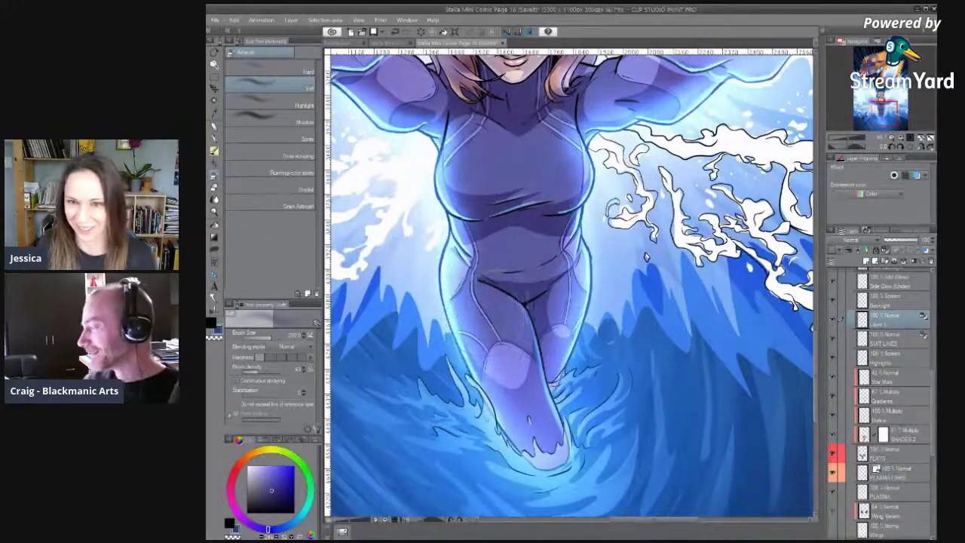
key(ctrl+plus)
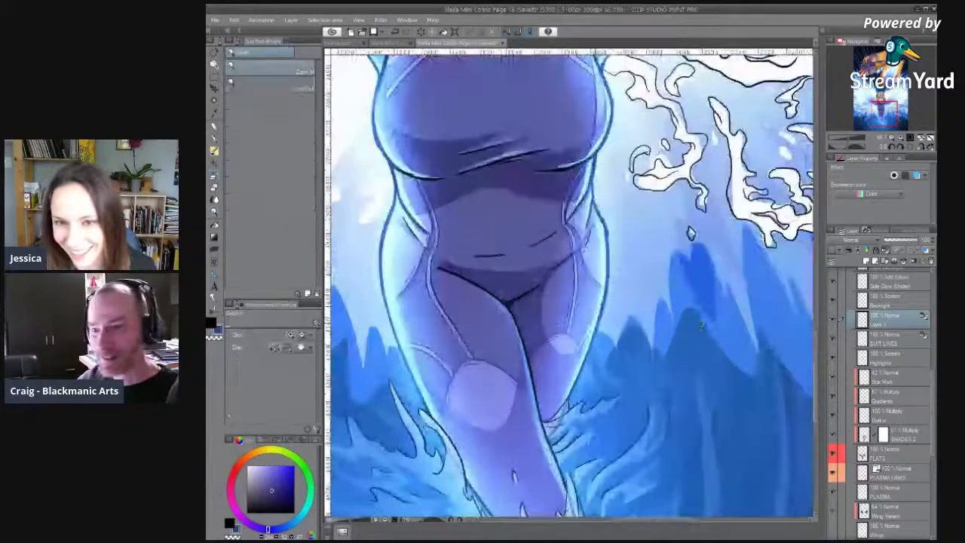
drag(697, 322, 747, 338)
Select the SUIT LINES layer and toggle its visibility.
key(m)
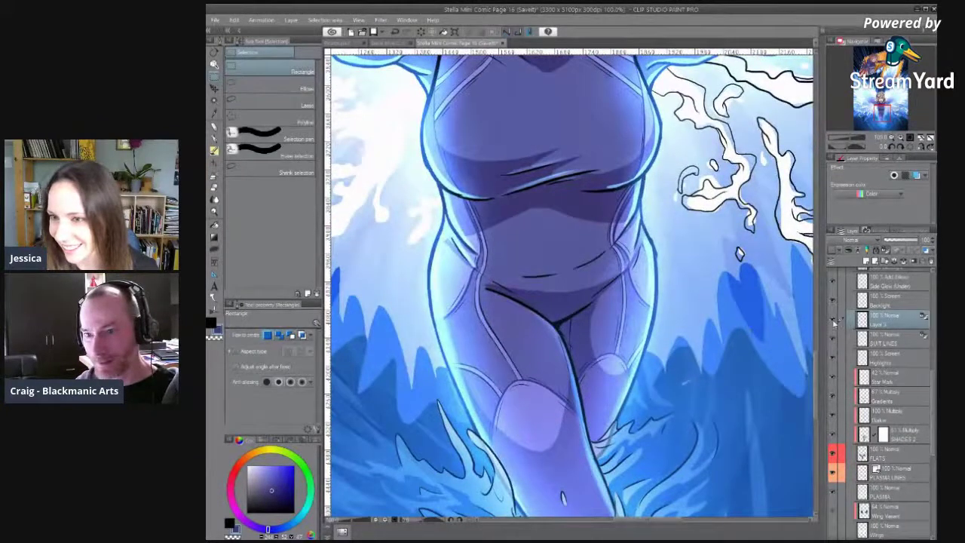
click(907, 342)
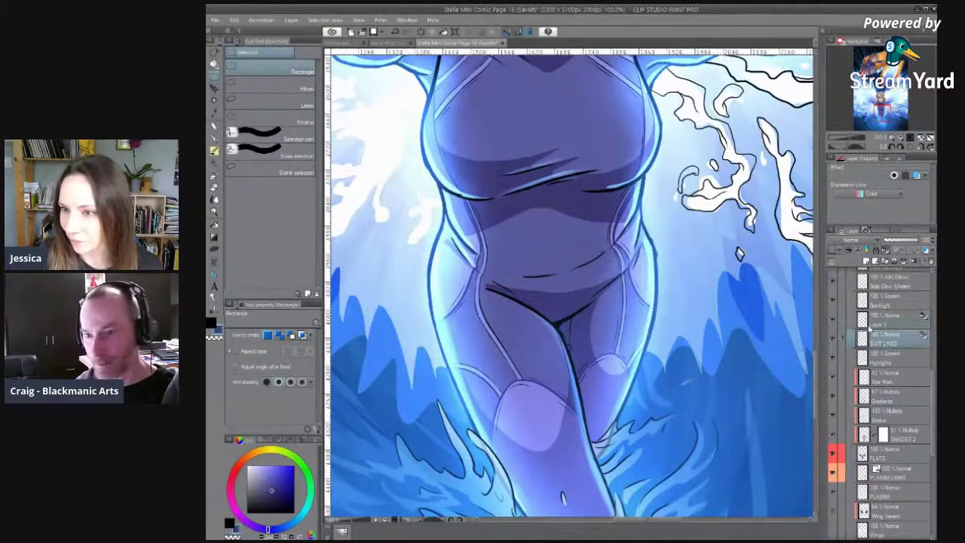
click(833, 339)
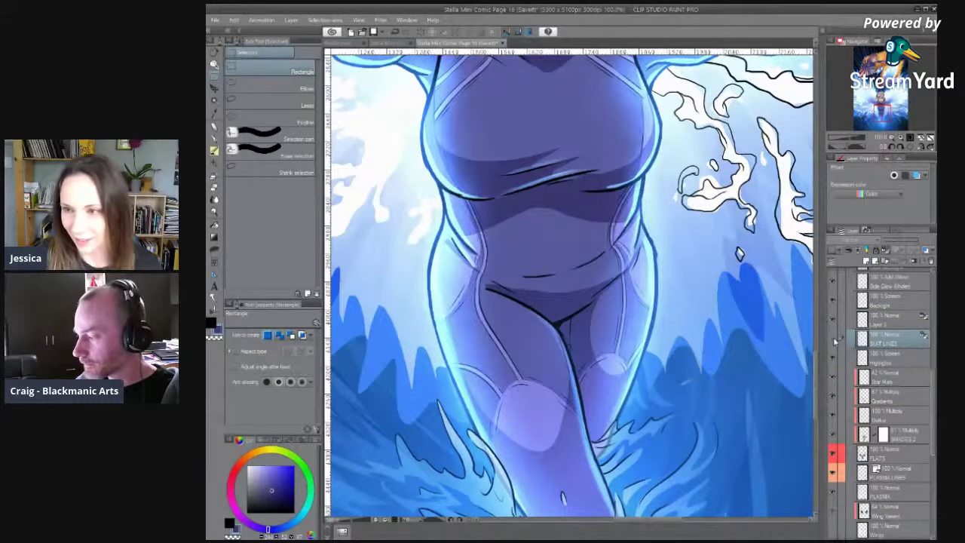
Compare the SUIT LINES layer with the accent line layer above it and switch back to the Soft airbrush.
click(834, 340)
click(879, 324)
key(j)
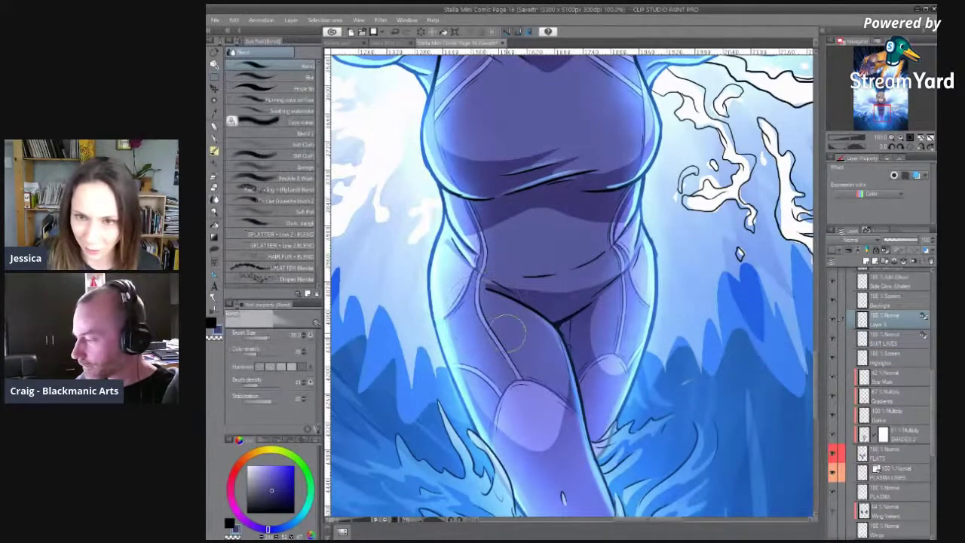
key(m)
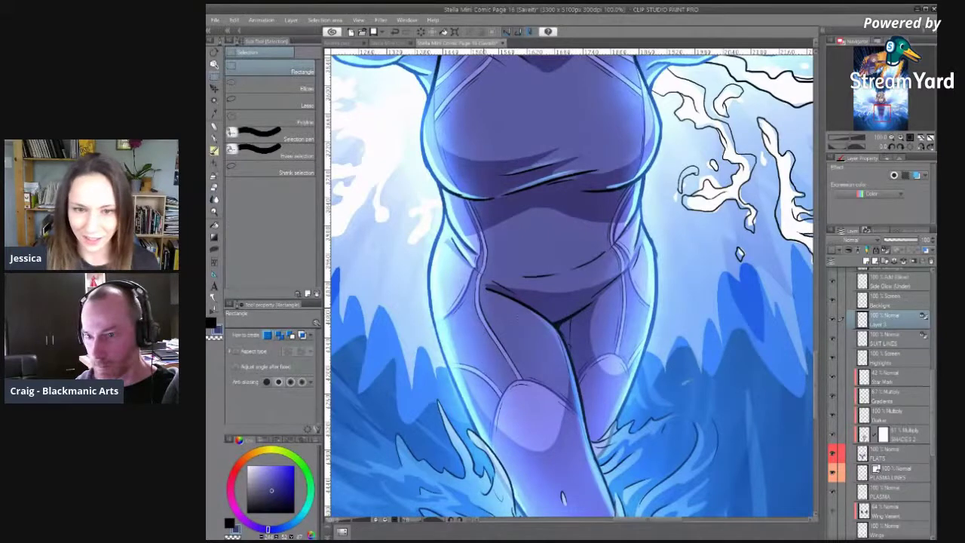
key(b)
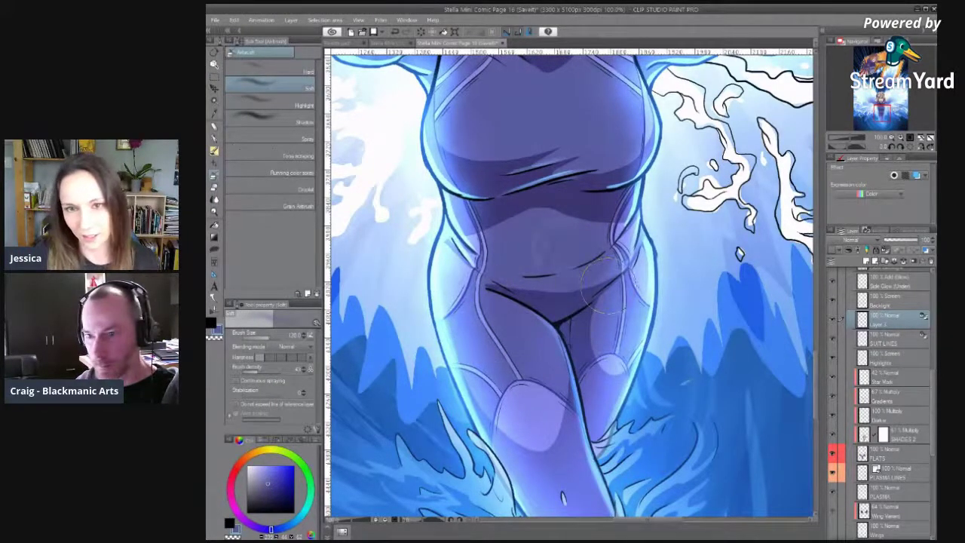
click(897, 338)
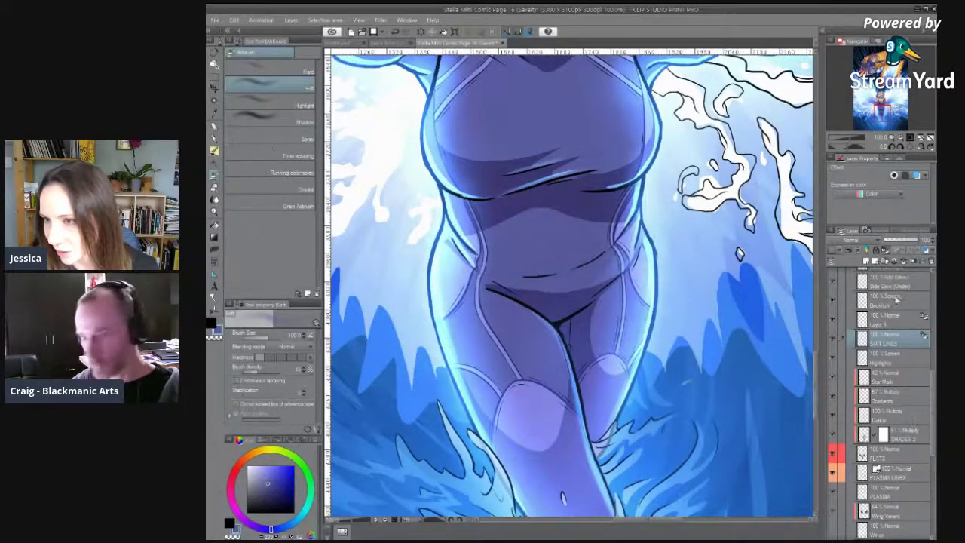
Select the STELLA LINES layer and toggle its visibility to check which lines on the figure it holds.
scroll(904, 362, up, 3)
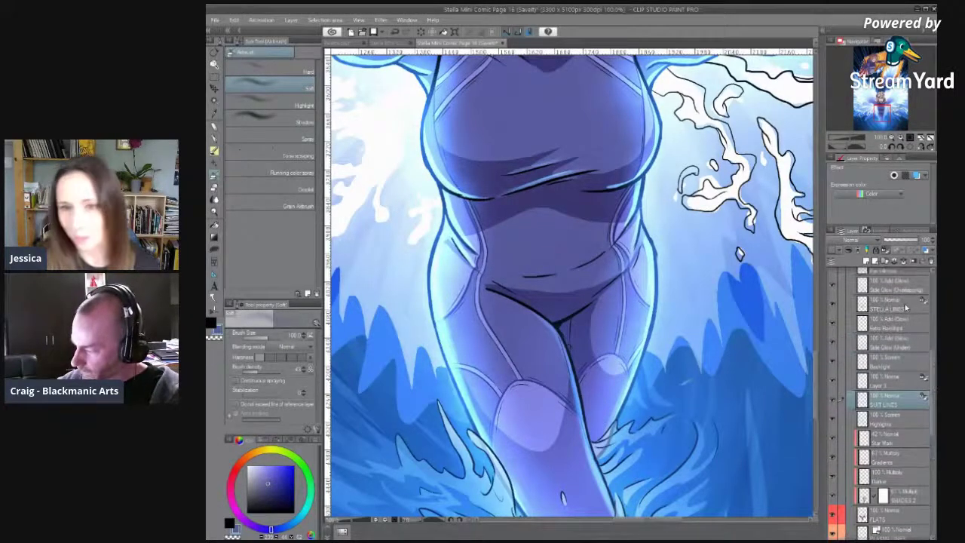
click(890, 305)
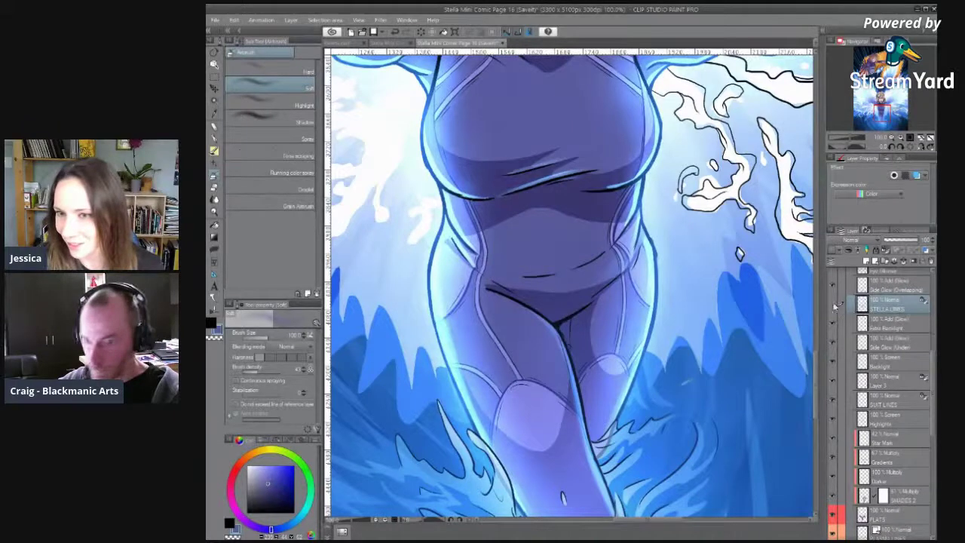
click(834, 306)
click(834, 305)
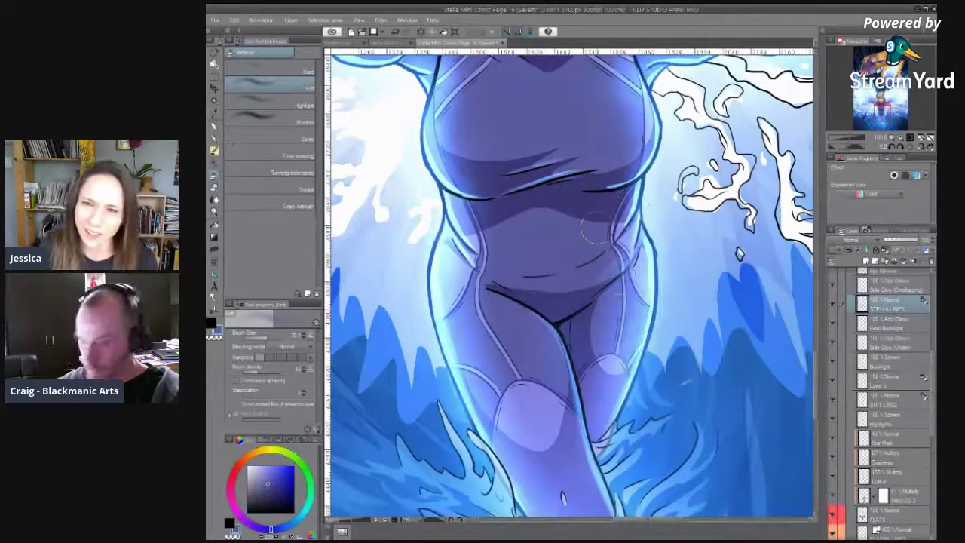
drag(596, 228, 570, 323)
drag(579, 209, 573, 363)
alt+click(559, 419)
alt+click(558, 418)
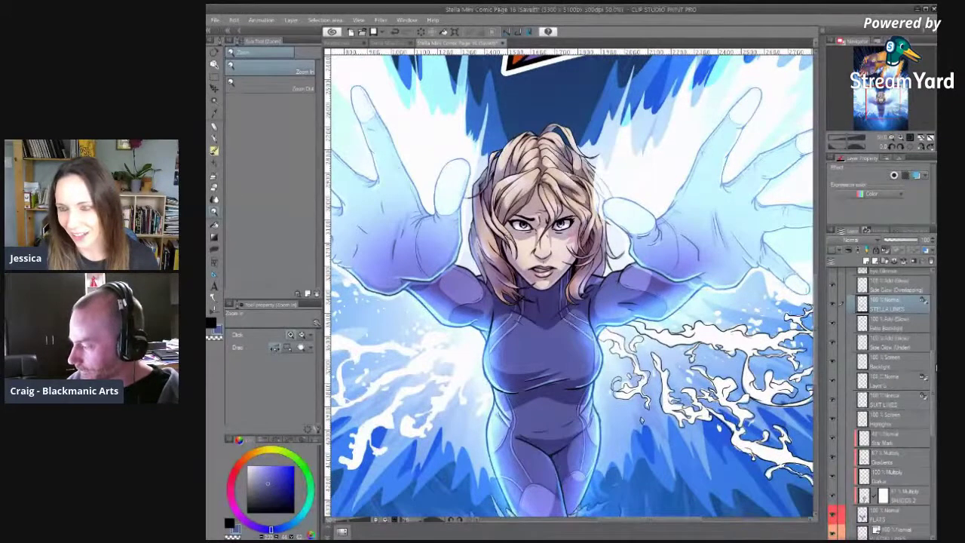
Merge the new accent line layer down into the SUIT LINES layer and check the lines on the chest and shoulders.
scroll(936, 369, down, 1)
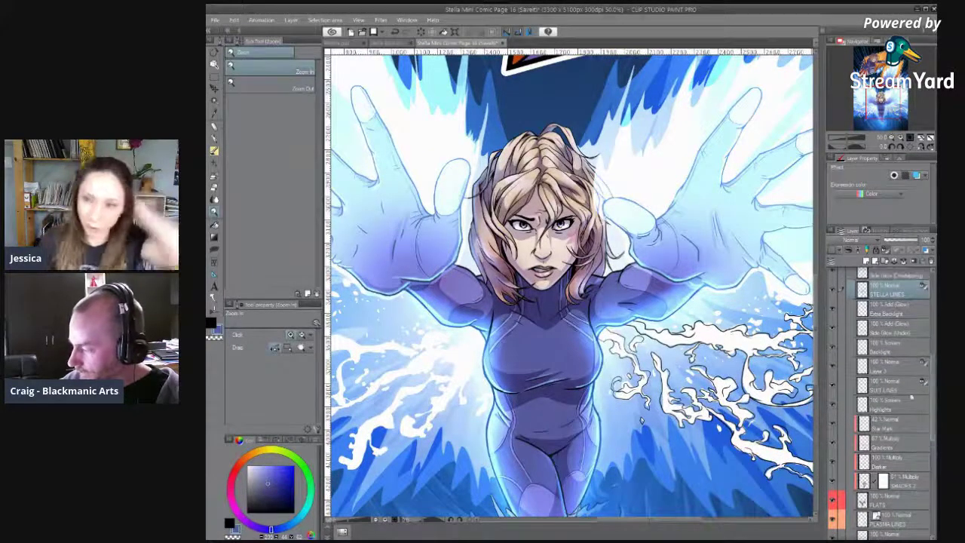
click(895, 371)
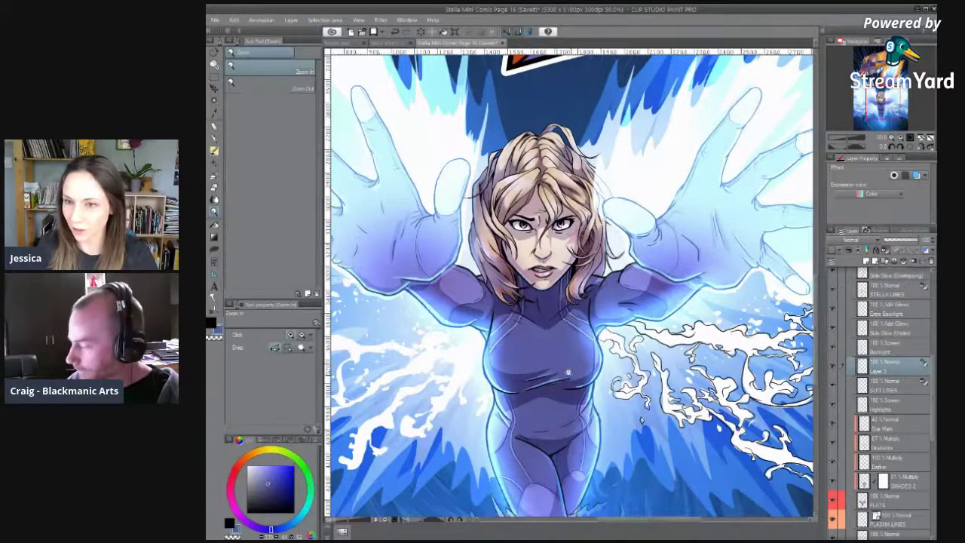
key(ctrl+e)
drag(545, 394, 566, 383)
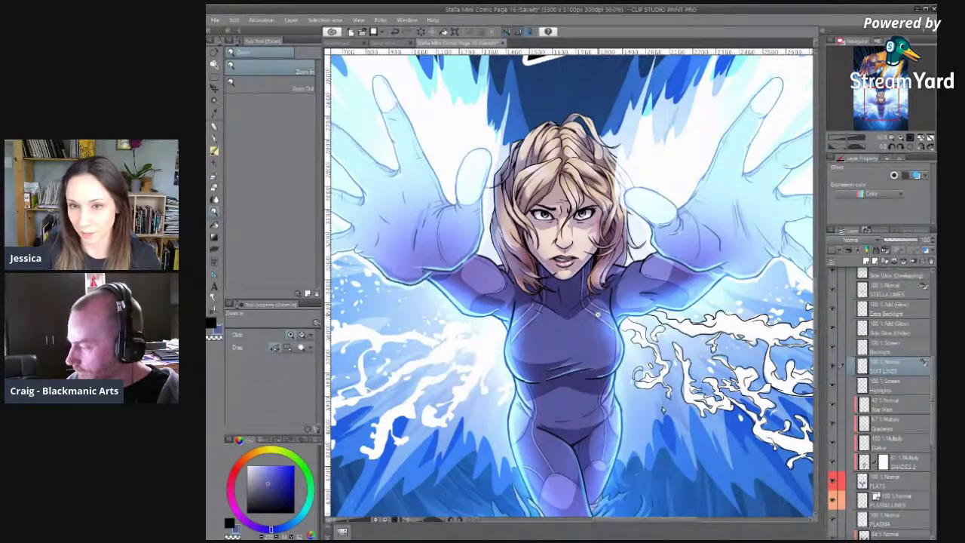
click(598, 314)
click(598, 314)
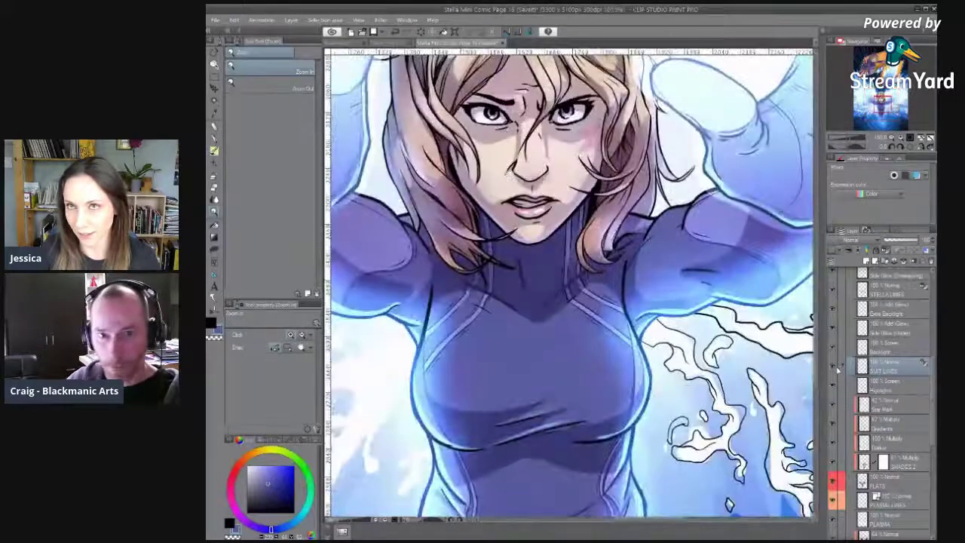
drag(596, 279, 608, 301)
alt+click(608, 302)
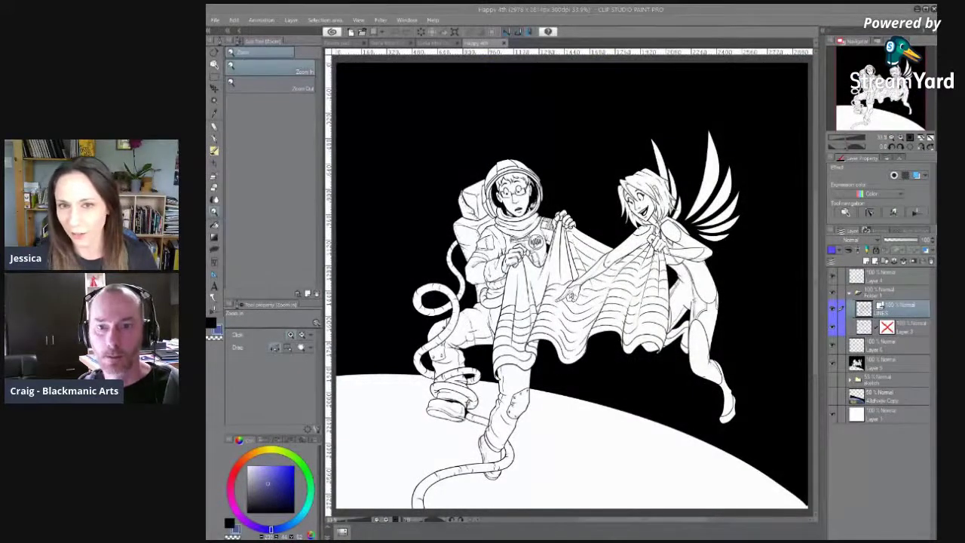
Examine the Happy 4th line art with its black fill layer hidden, and close that file without saving.
drag(674, 437, 676, 429)
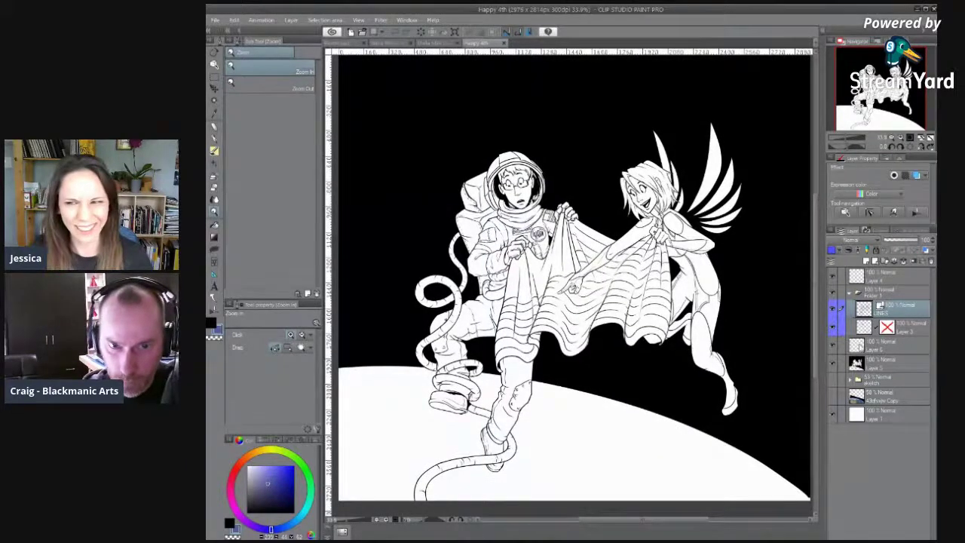
click(834, 366)
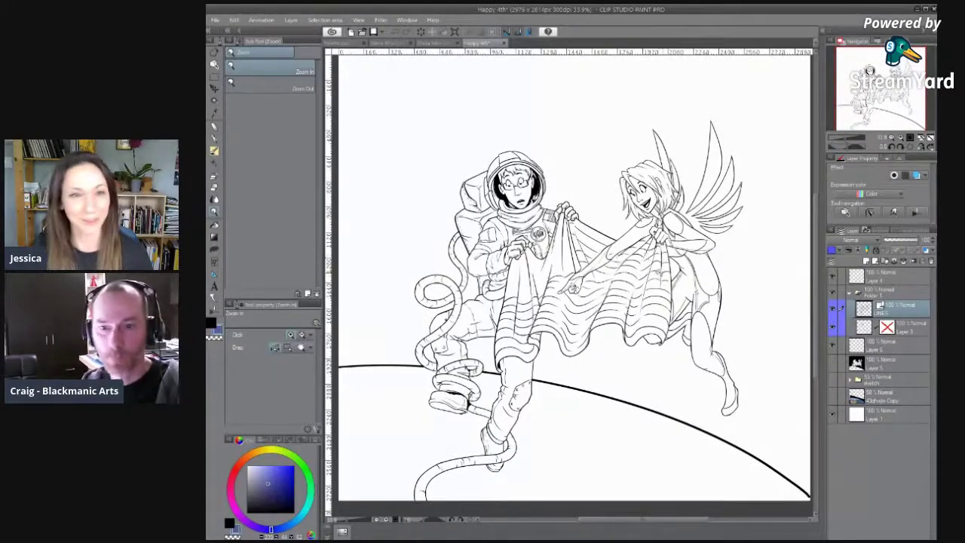
drag(609, 366, 594, 379)
drag(575, 342, 588, 334)
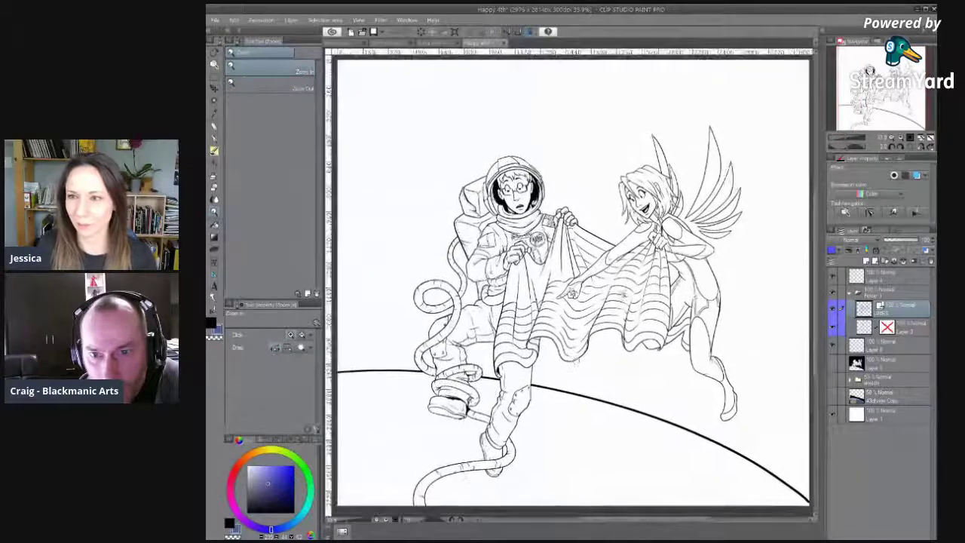
drag(748, 246, 750, 246)
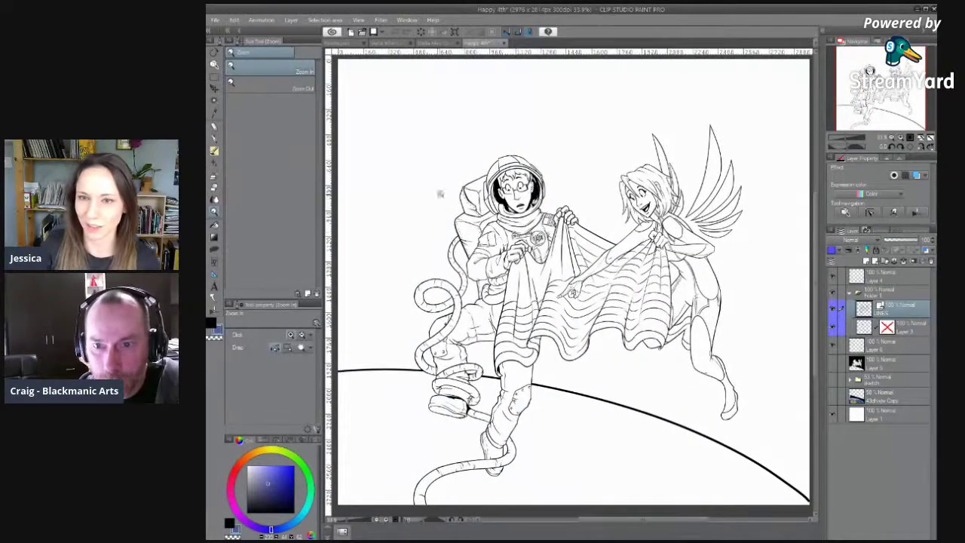
drag(716, 211, 712, 224)
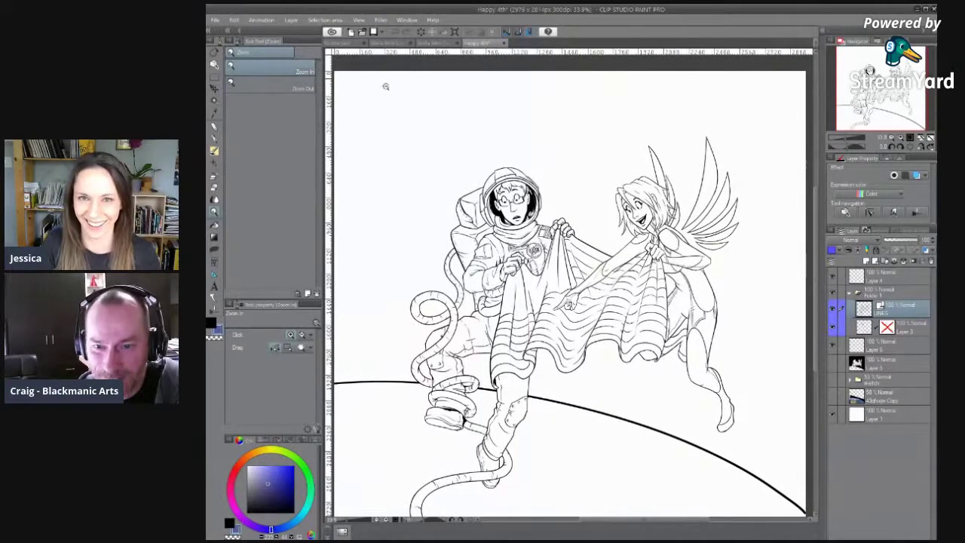
click(504, 43)
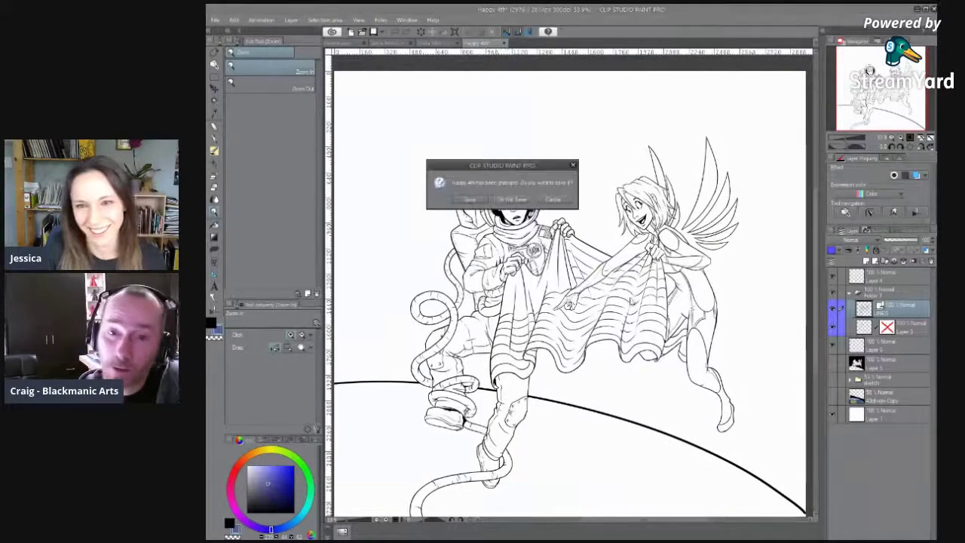
click(513, 200)
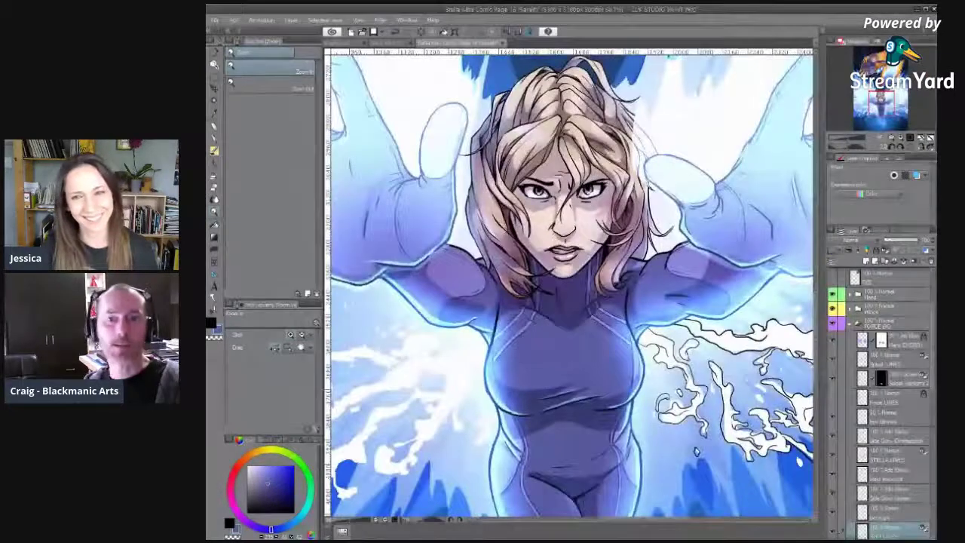
Examine the merged suit lines on the whole figure and the order of the line and glow layers.
drag(640, 259, 648, 278)
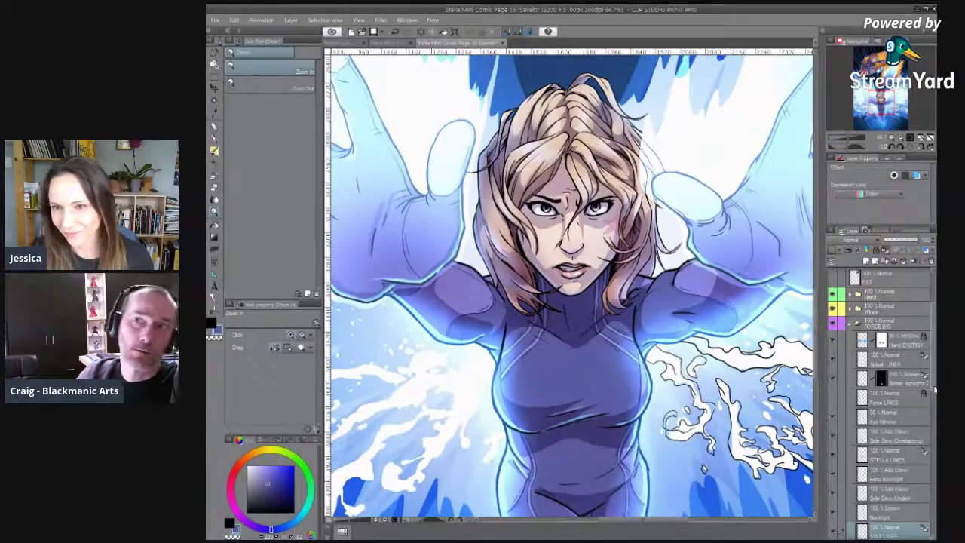
drag(934, 389, 934, 376)
scroll(651, 278, down, 2)
drag(674, 278, 677, 296)
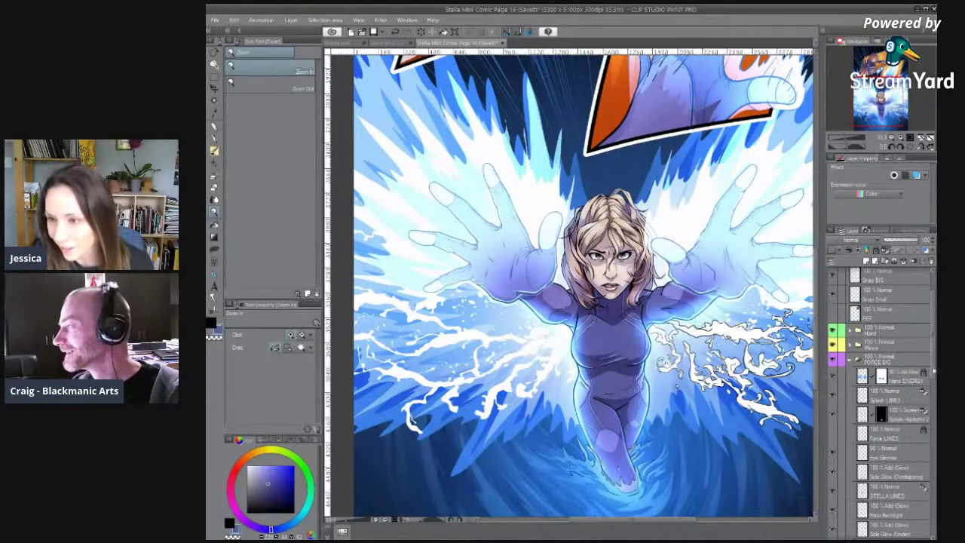
scroll(935, 373, down, 3)
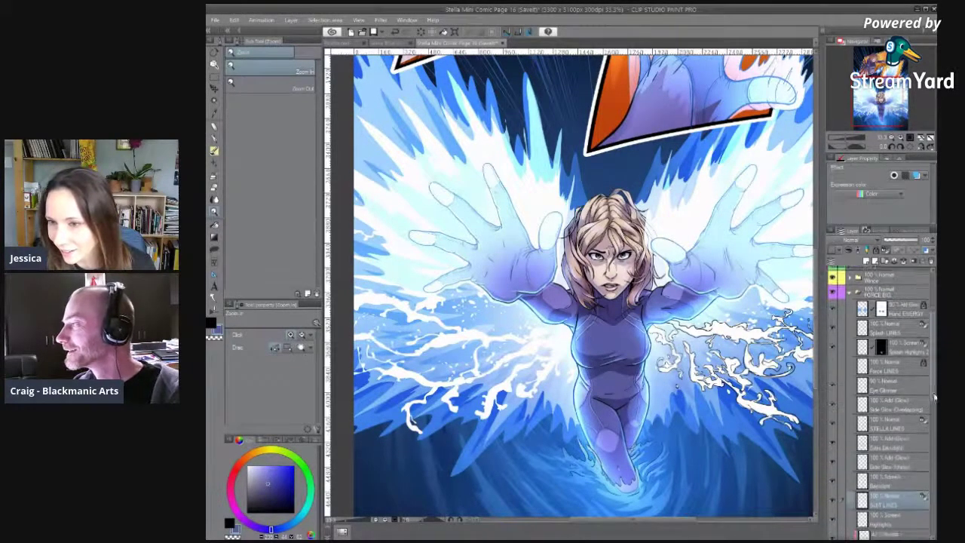
drag(756, 312, 739, 295)
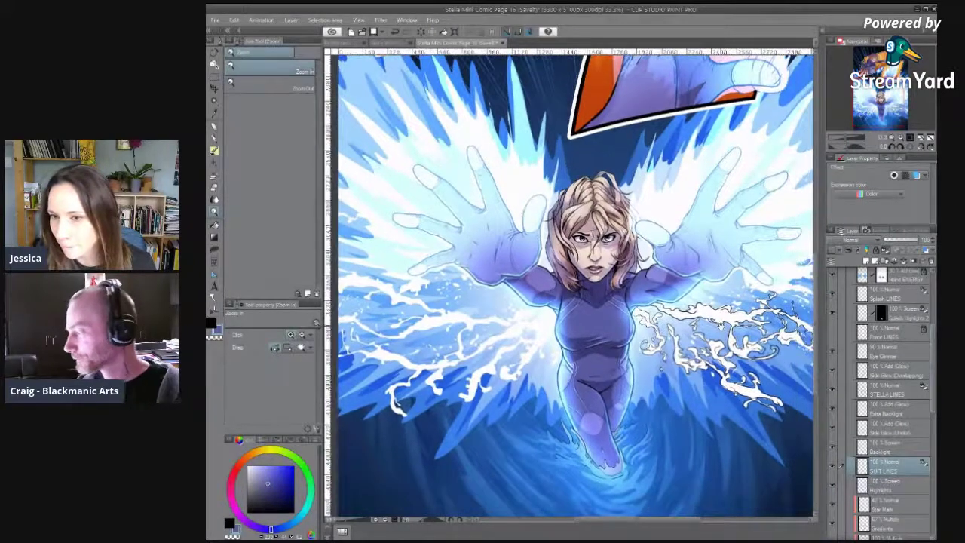
click(595, 259)
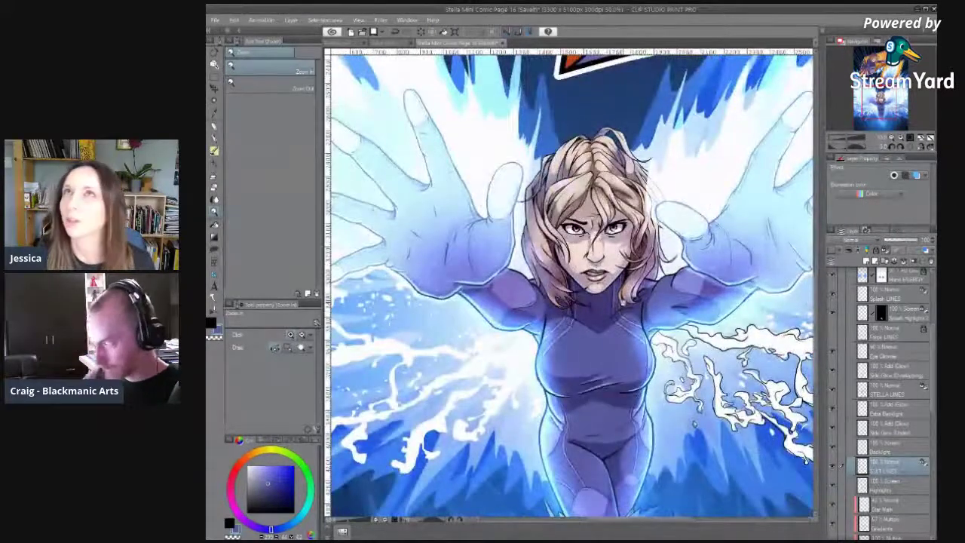
key(m)
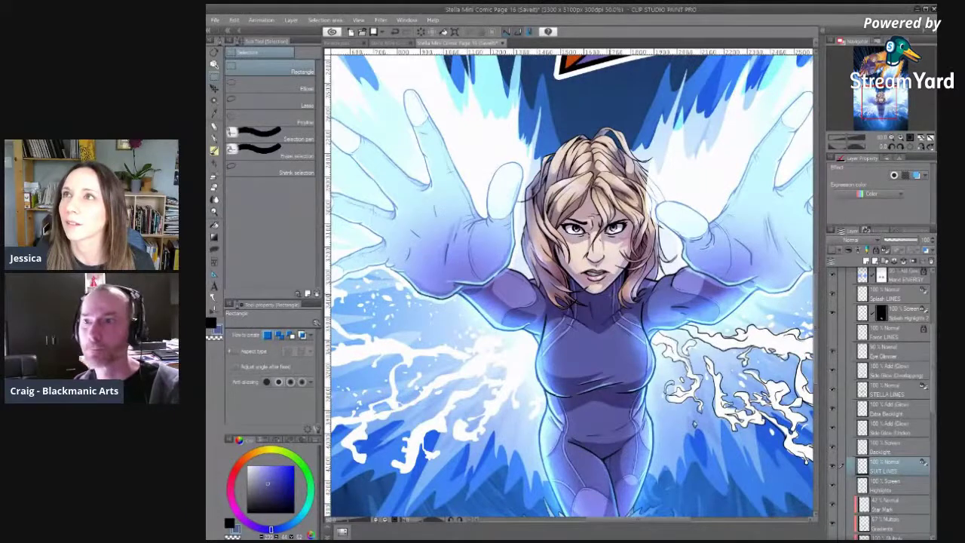
drag(598, 312, 598, 290)
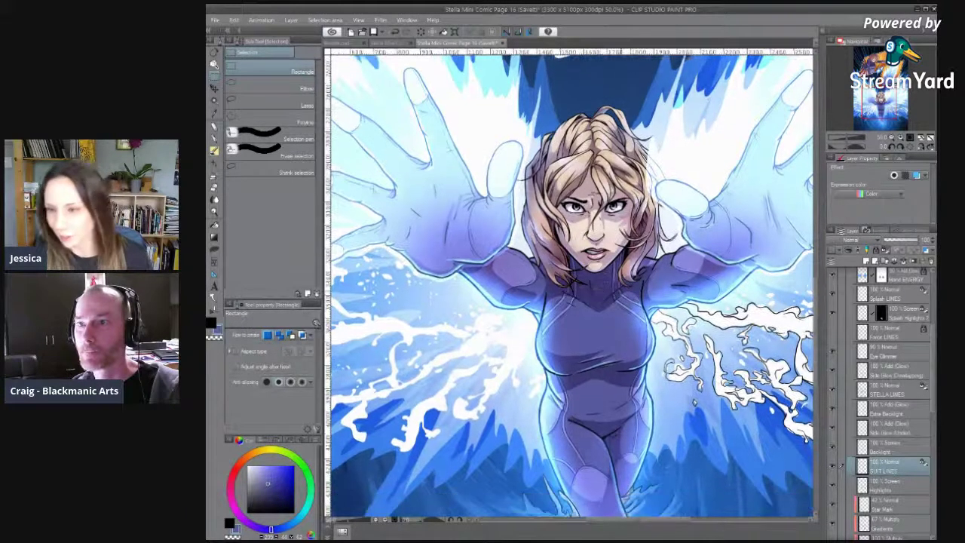
key(w)
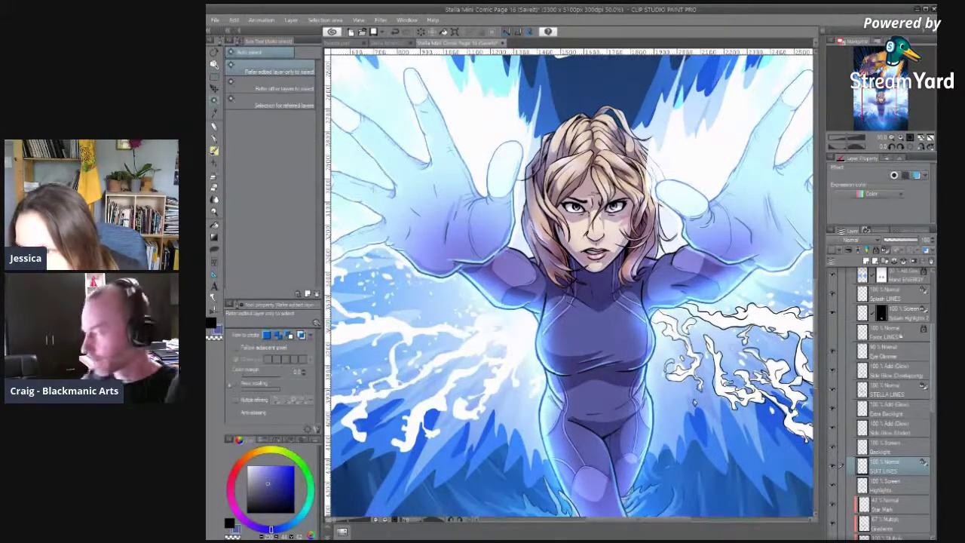
Try moving the STELLA LINES layer down to directly above SUIT LINES, and undo the move.
click(834, 390)
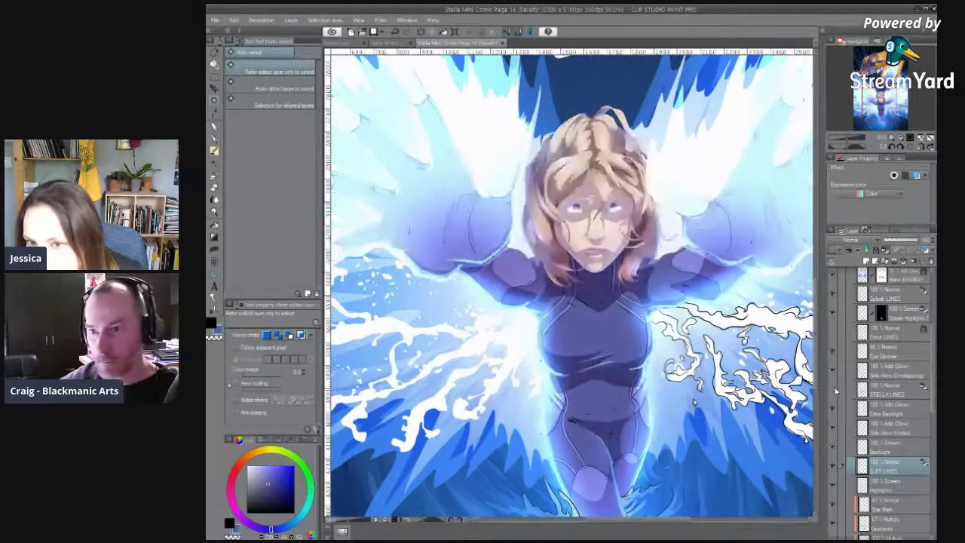
click(835, 389)
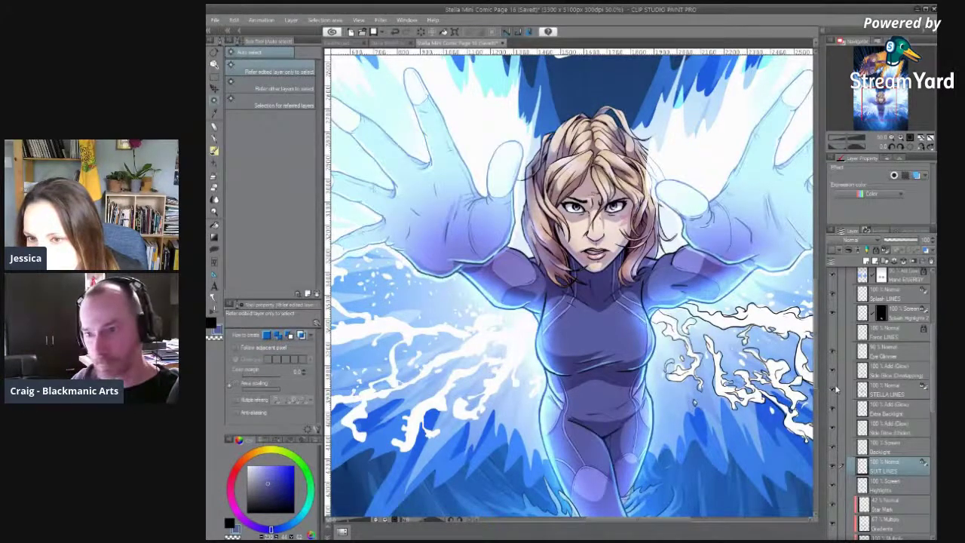
key(ctrl+space)
click(605, 300)
drag(886, 395, 887, 459)
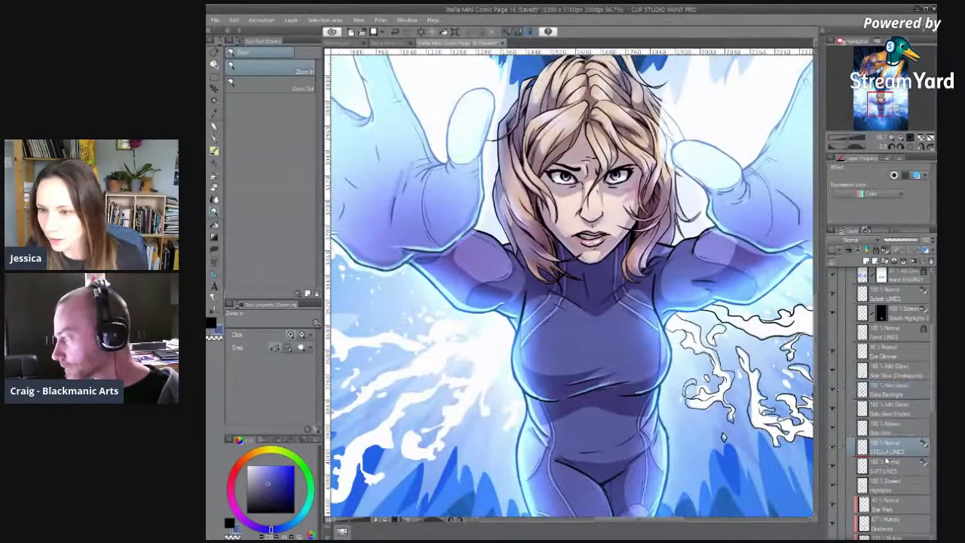
key(ctrl+z)
Move the SUIT LINES layer up the stack past the Extra Backlight layer and place it directly above STELLA LINES.
drag(892, 468, 900, 410)
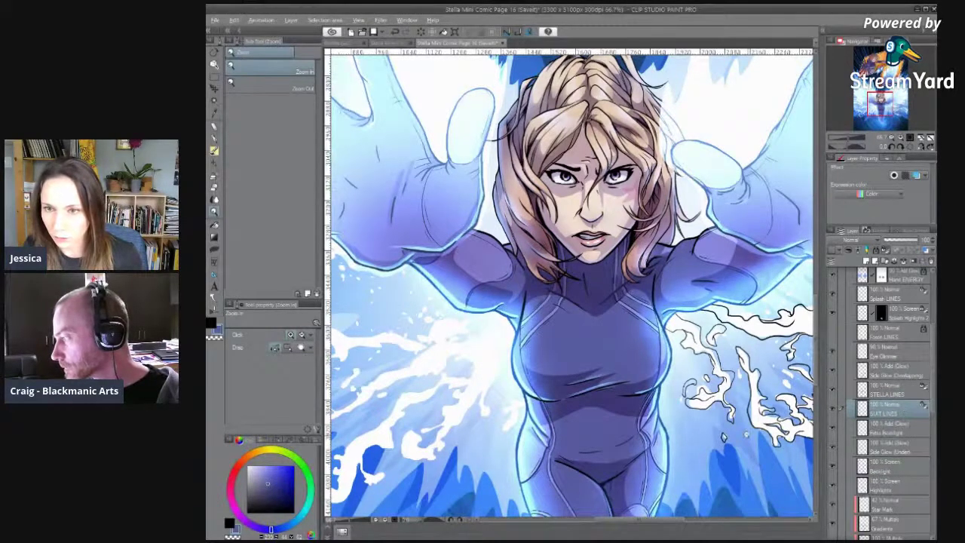
scroll(748, 432, down, 1)
drag(742, 465, 642, 371)
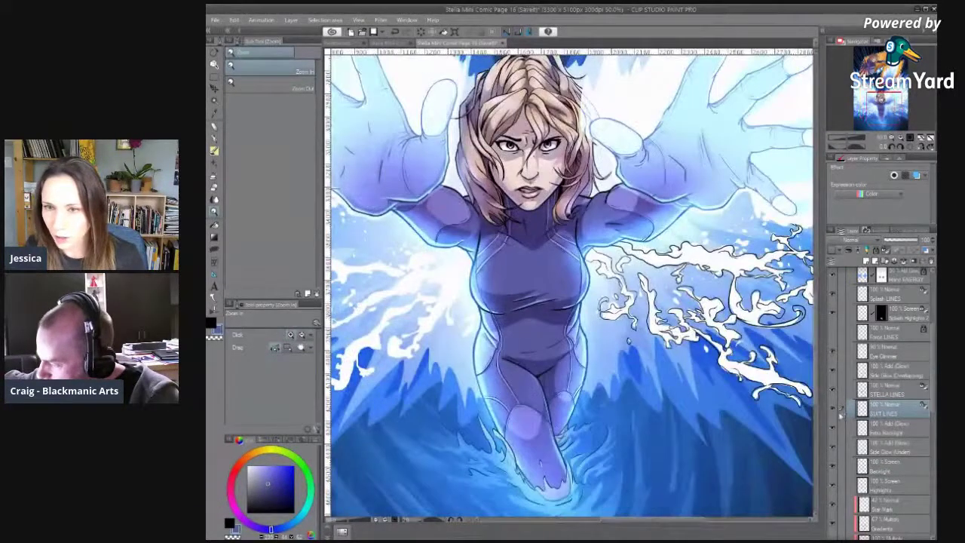
key(ctrl+z)
key(ctrl+y)
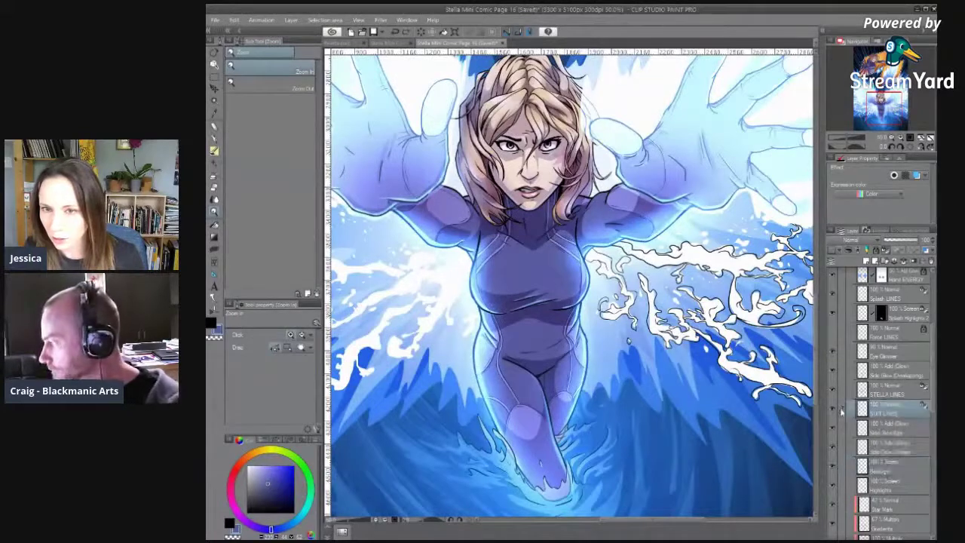
key(ctrl+minus)
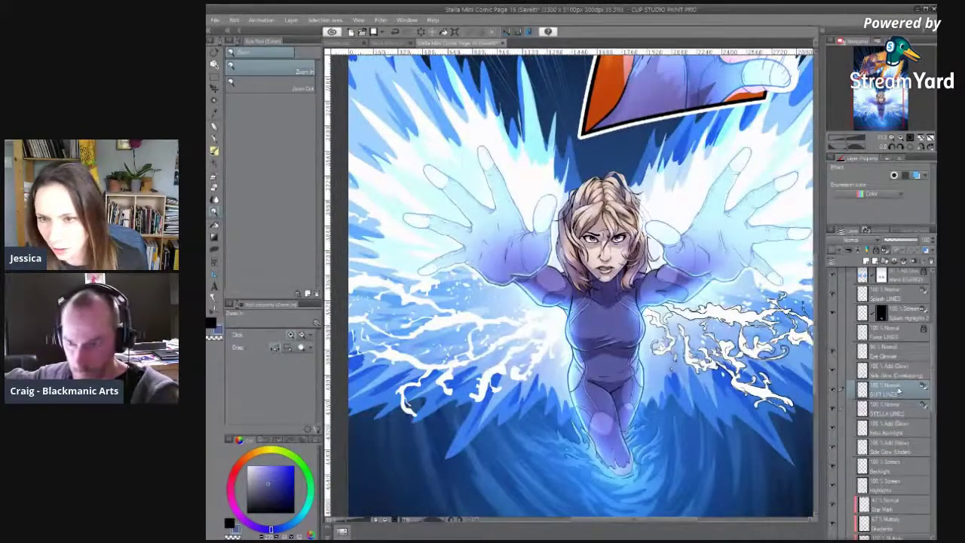
Merge the SUIT LINES layer down into STELLA LINES and name the merged layer STELLA LINES.
click(891, 396)
key(ctrl+e)
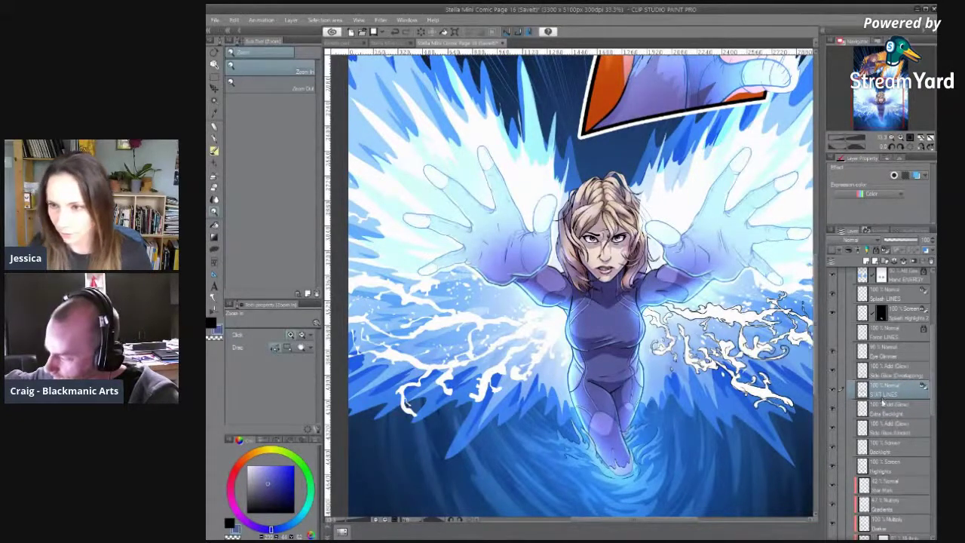
double_click(886, 395)
text(STELLA L)
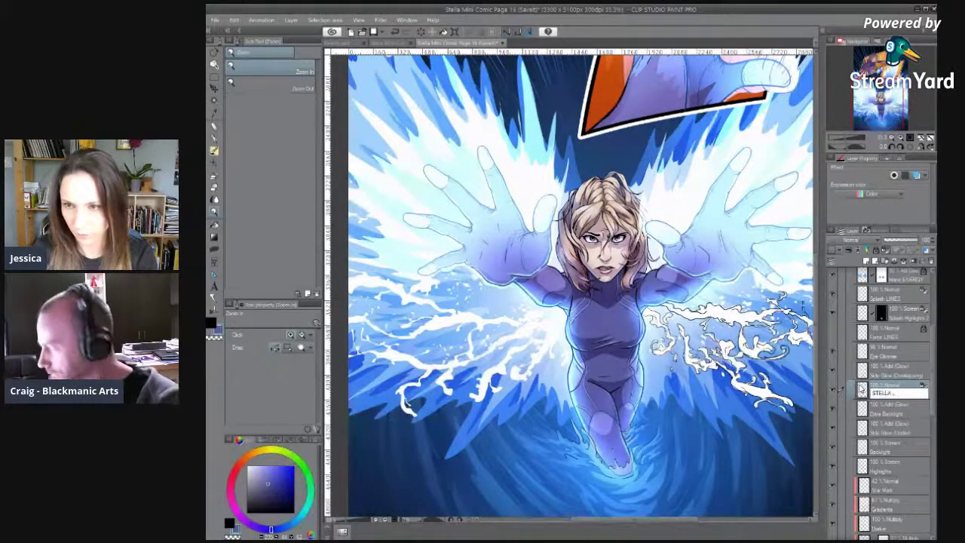
key(Escape)
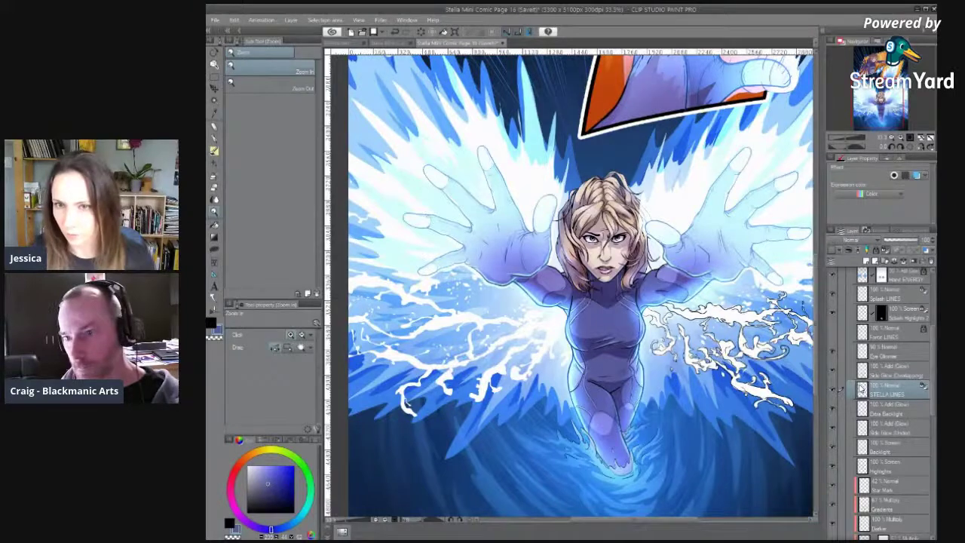
Auto-select the suit panels between the piping lines on the central figure's collar and upper chest.
drag(716, 351, 711, 369)
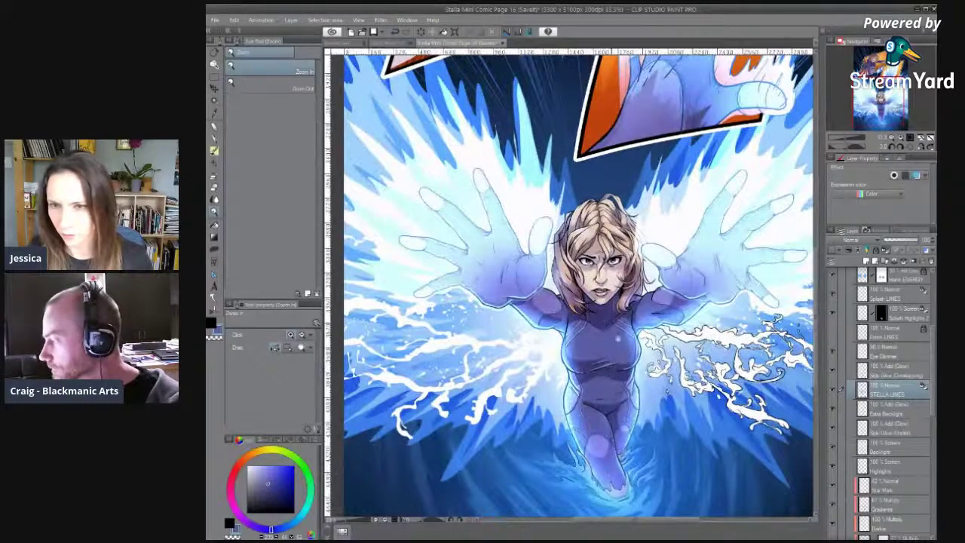
double_click(622, 320)
click(622, 320)
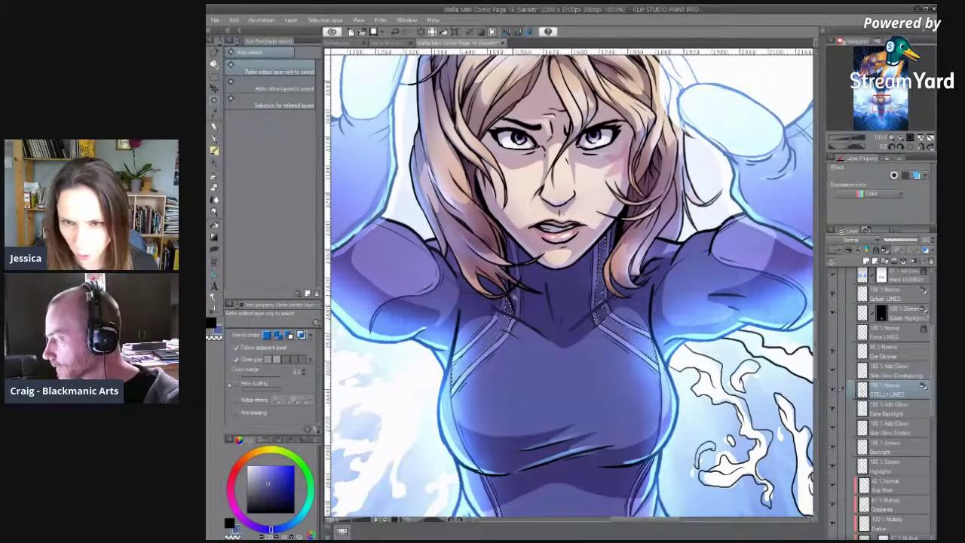
key(slash)
click(516, 297)
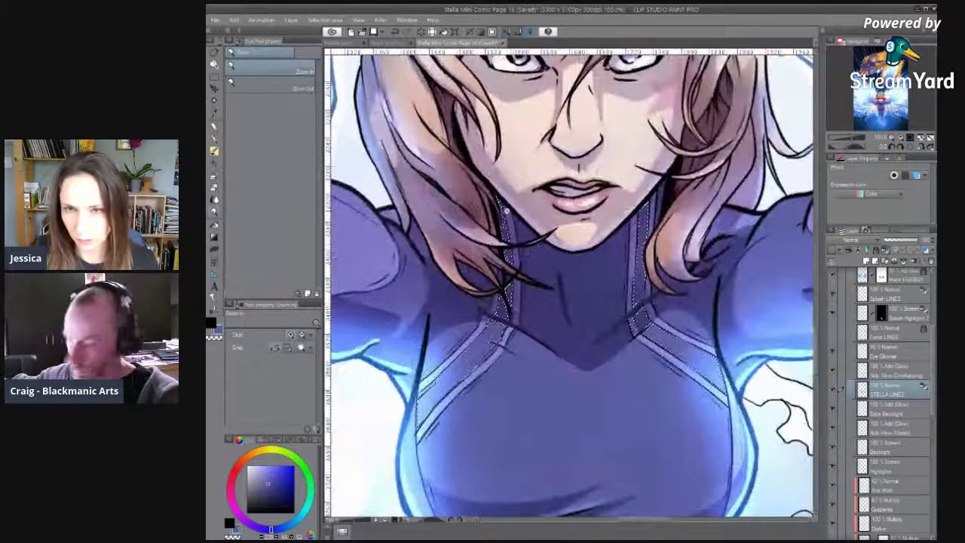
Add the side panels at the waist, hips and thighs on both sides of the figure to the selection.
key(m)
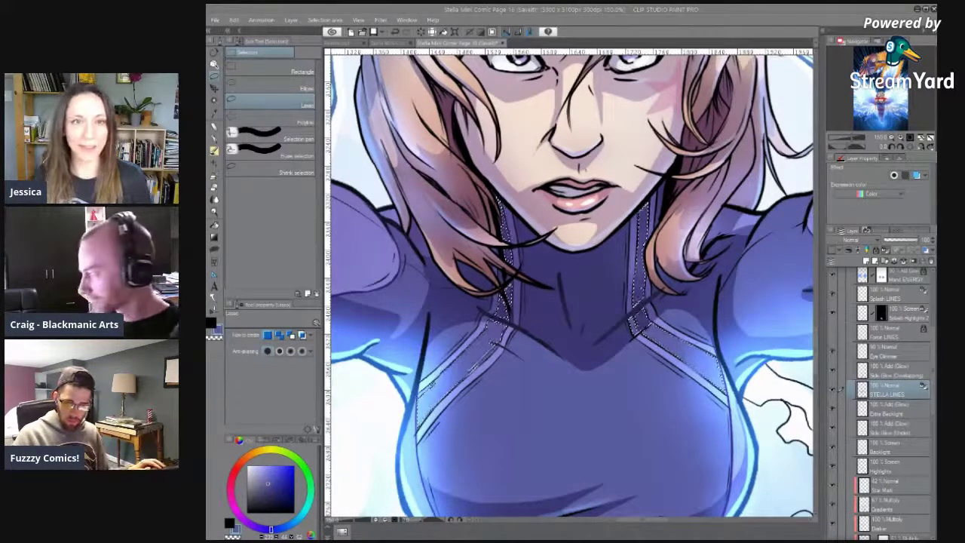
drag(440, 428, 444, 130)
key(w)
scroll(625, 445, down, 4)
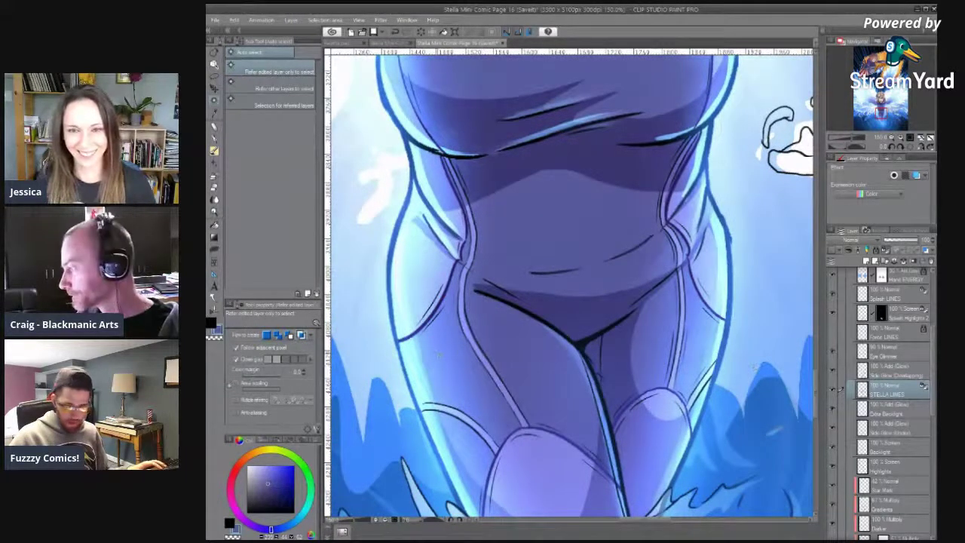
scroll(498, 302, up, 5)
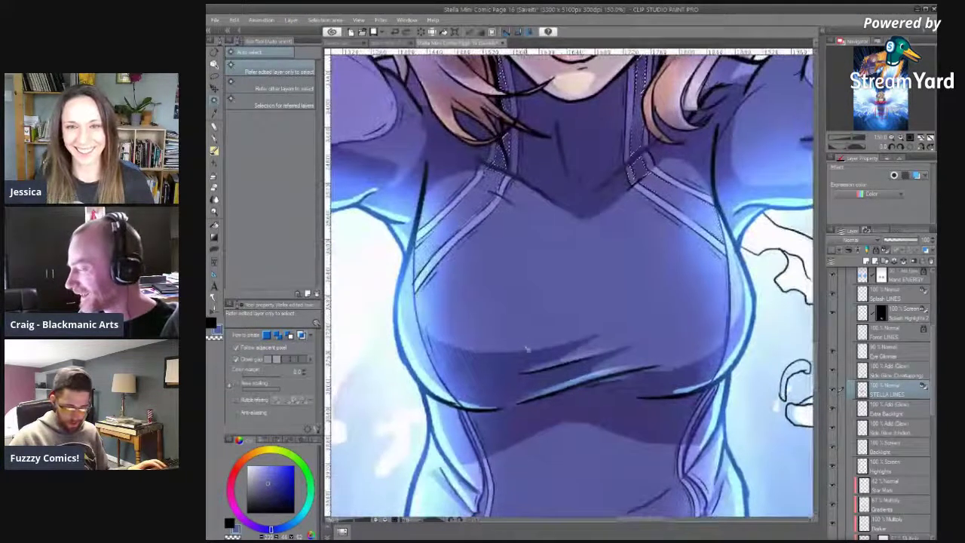
scroll(519, 339, down, 1)
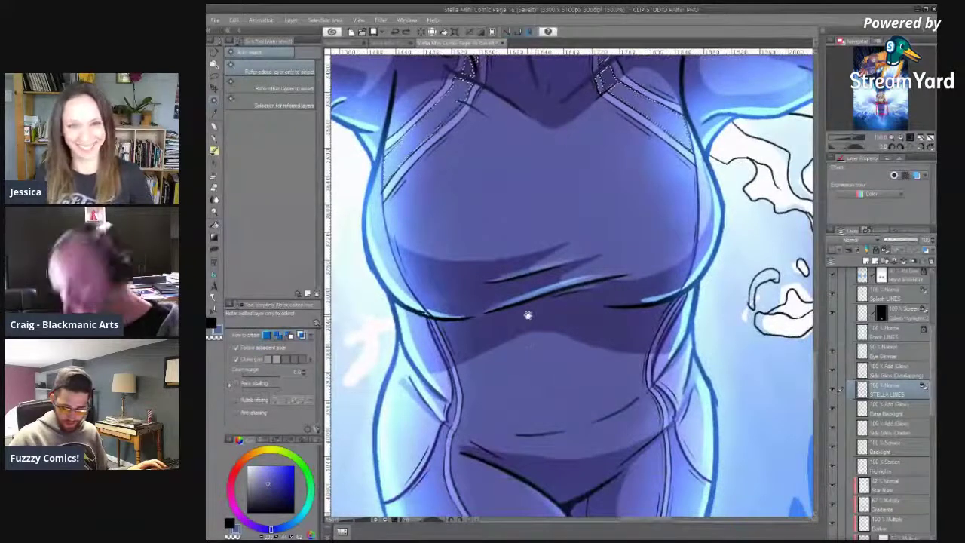
scroll(522, 392, down, 3)
click(444, 427)
click(454, 330)
click(686, 411)
click(670, 327)
scroll(662, 250, down, 7)
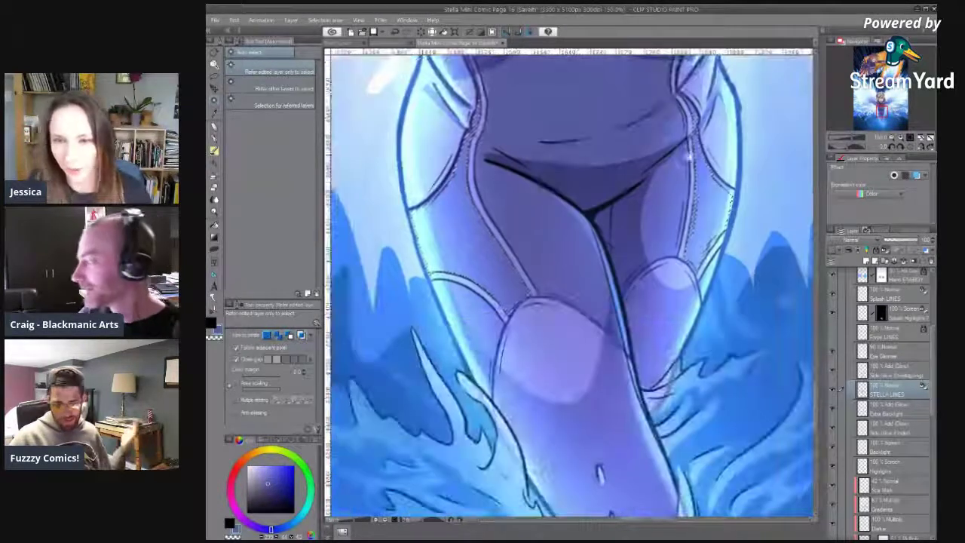
Expand the selected suit panel area twice, using an expansion width of 4 px.
scroll(729, 181, up, 8)
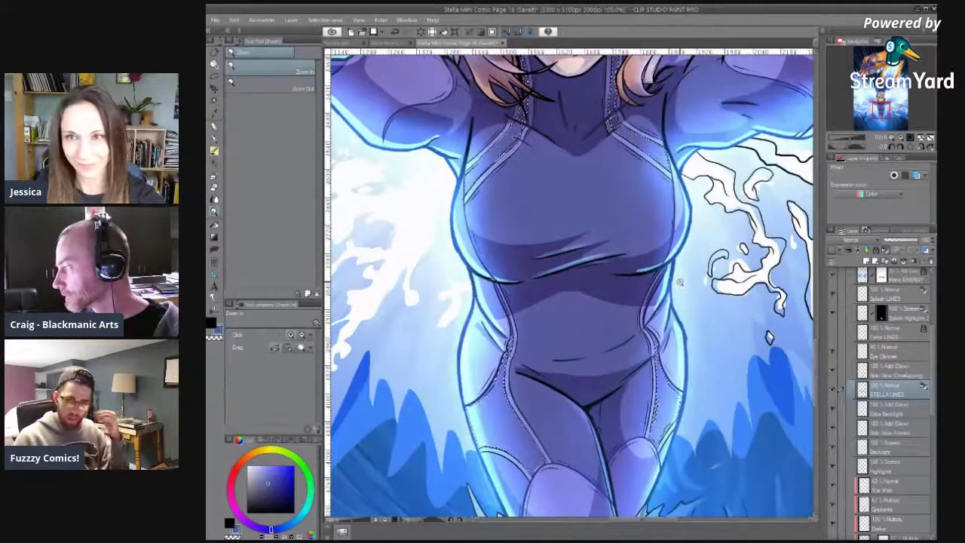
scroll(558, 140, up, 4)
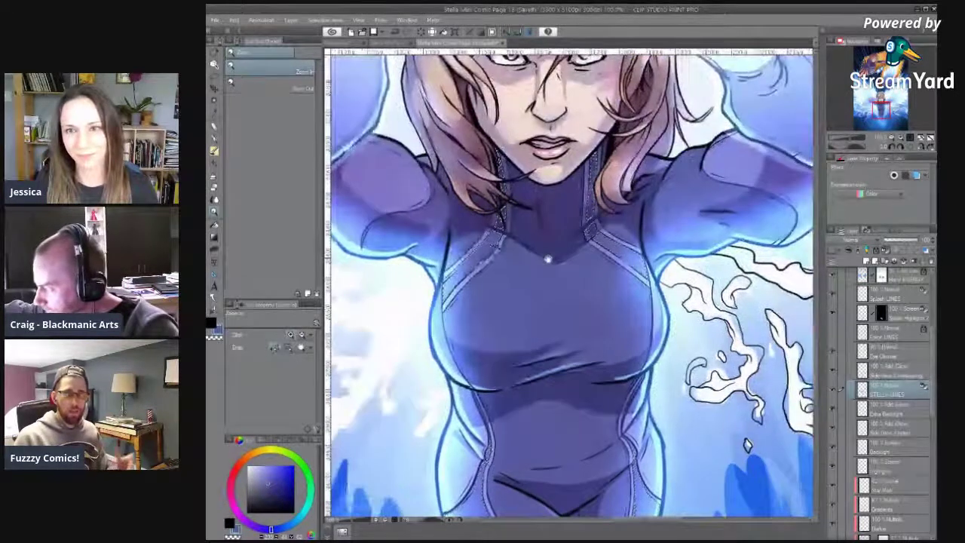
drag(382, 116, 426, 143)
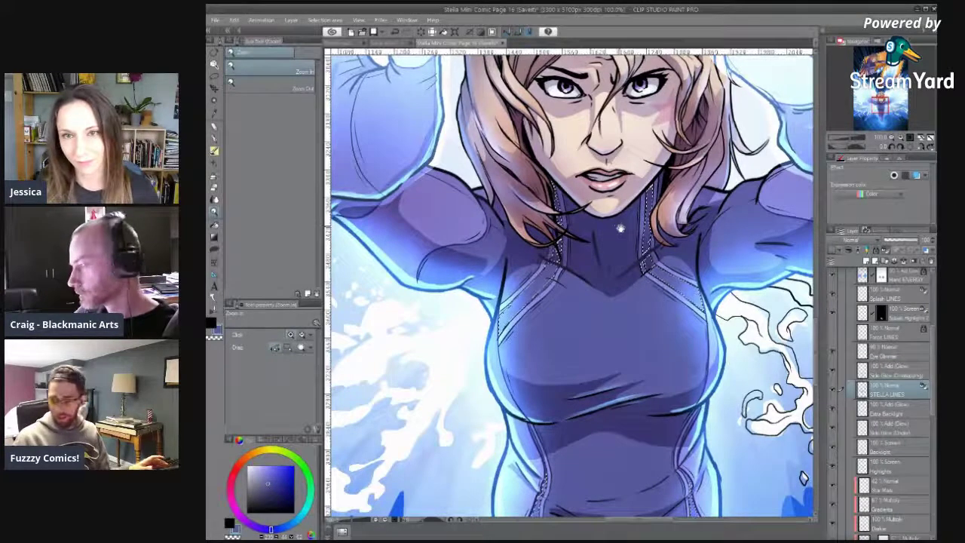
drag(620, 226, 617, 234)
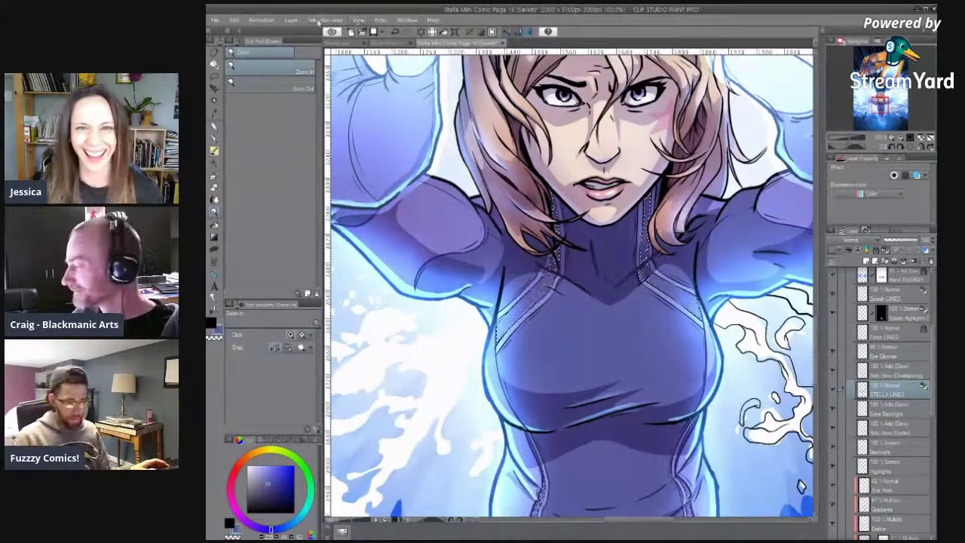
click(324, 20)
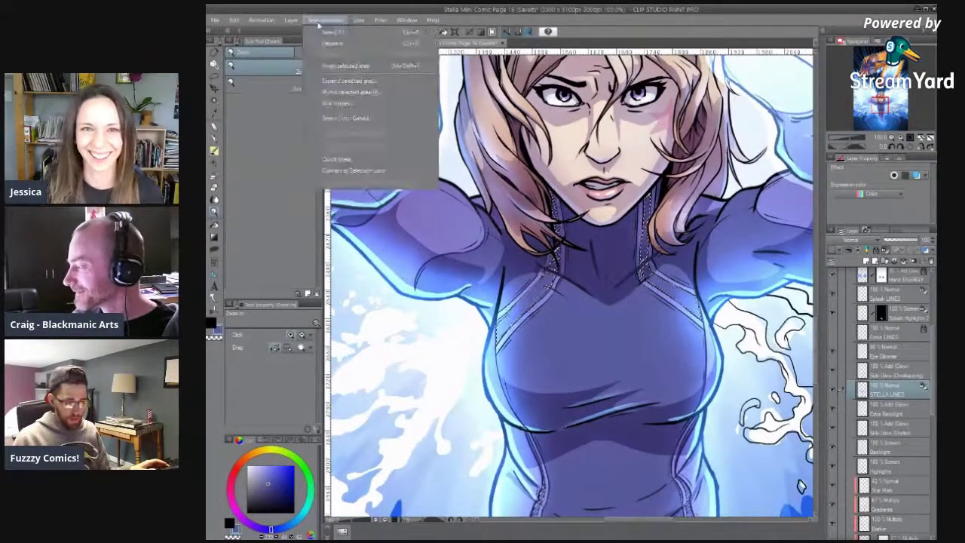
click(344, 81)
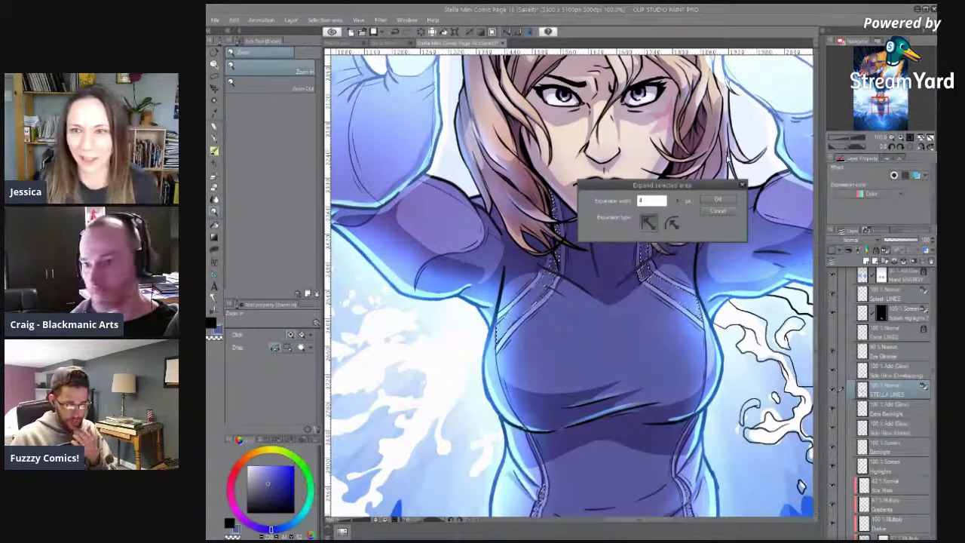
click(731, 199)
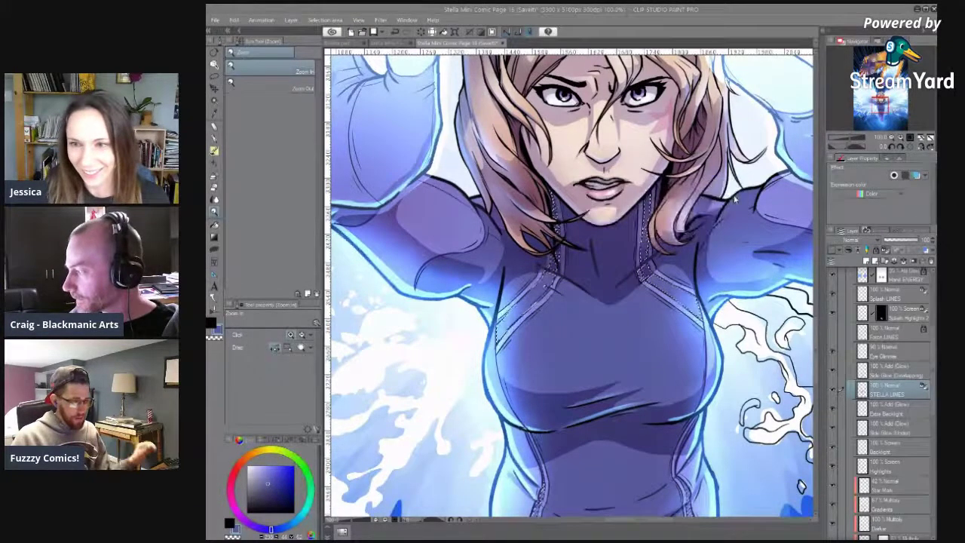
click(682, 292)
click(325, 21)
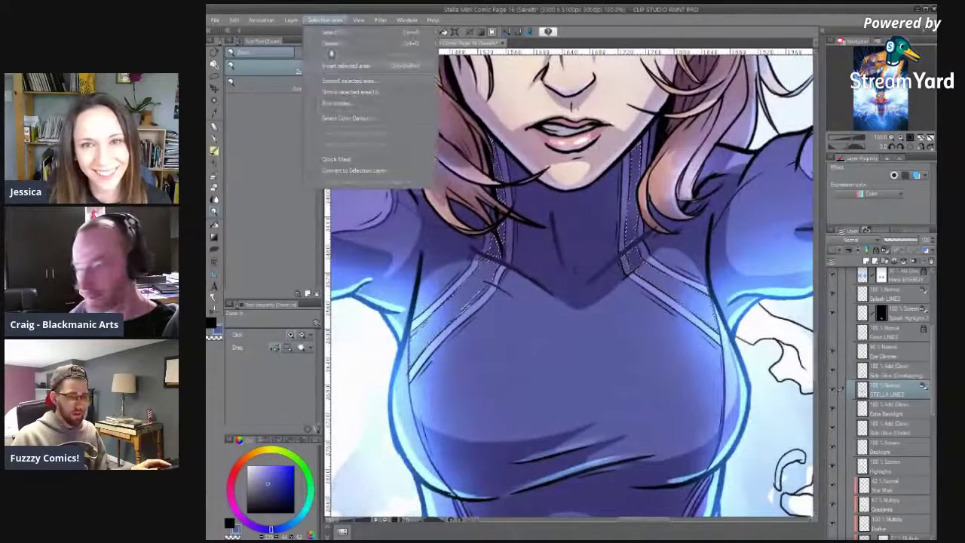
click(347, 80)
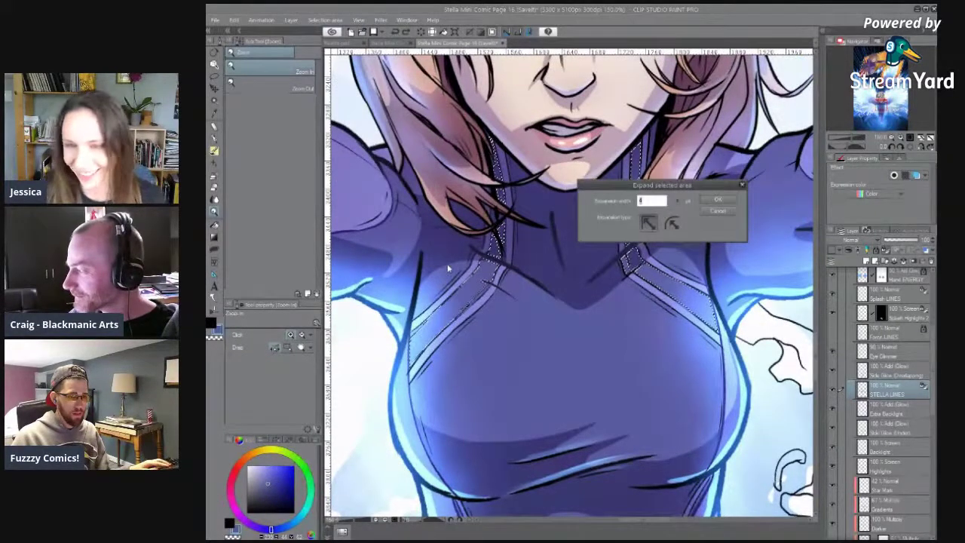
key(Return)
scroll(494, 249, up, 1)
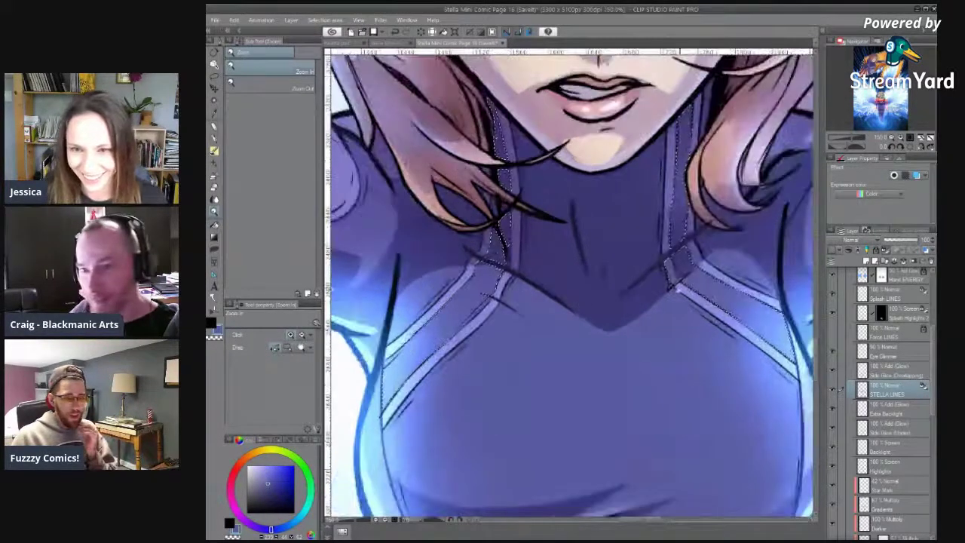
Add the end of the left chest strip beside the armpit line to the selection with the Polyline selection tool.
drag(502, 318, 605, 269)
key(ctrl+space)
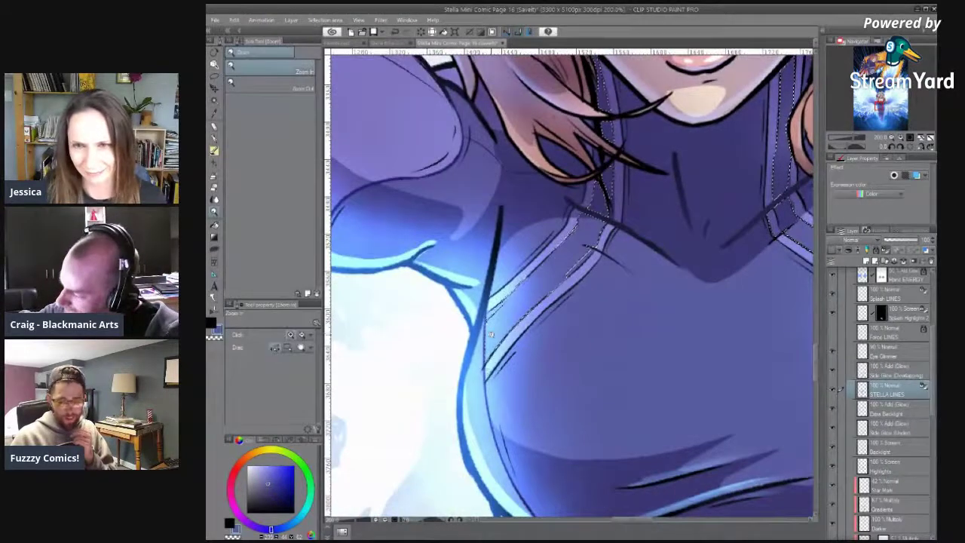
key(m)
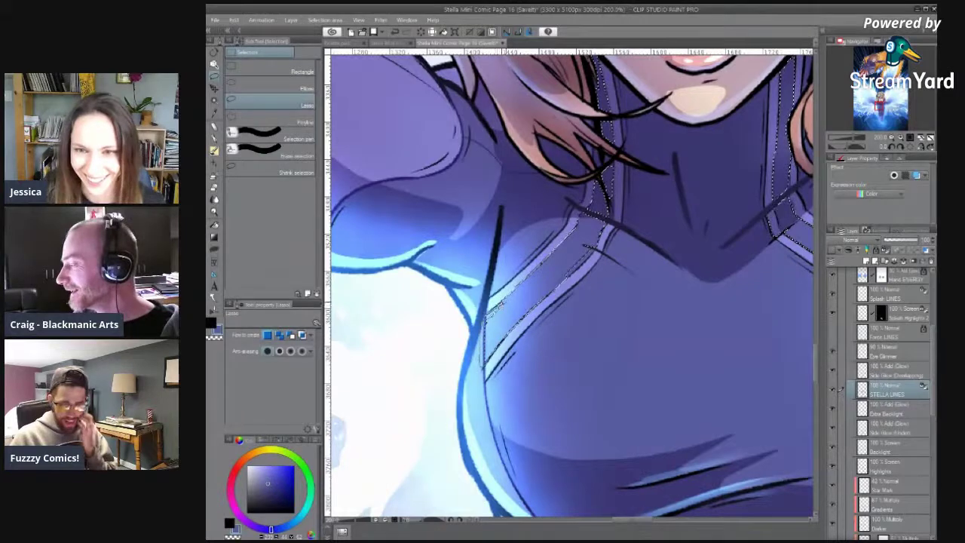
key(m)
click(487, 314)
click(517, 296)
click(510, 312)
click(486, 336)
double_click(479, 332)
Trace the left chest piping and the left side of the collar up to the jaw, adding them to the selection.
drag(560, 254, 509, 312)
click(504, 339)
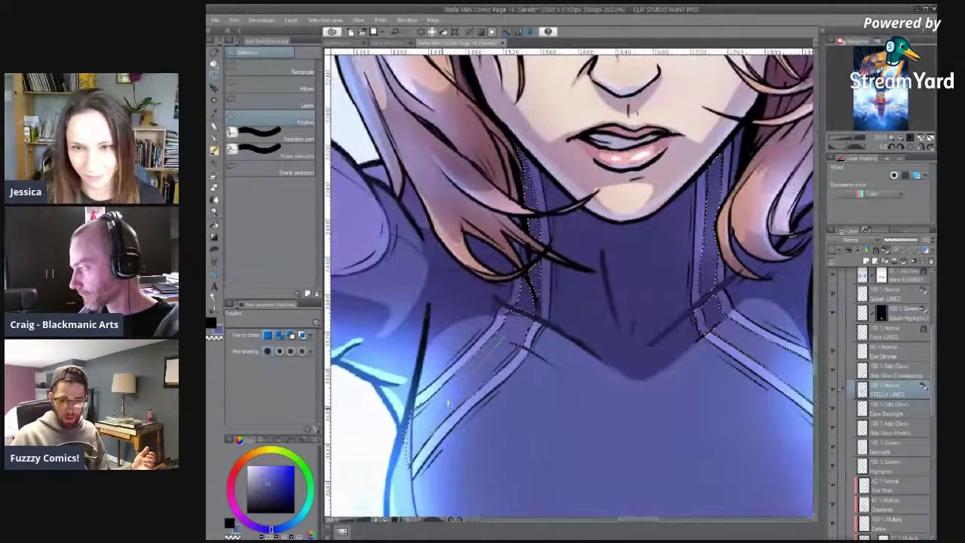
click(415, 417)
click(504, 317)
click(519, 292)
click(518, 217)
click(507, 150)
click(504, 120)
click(534, 116)
click(531, 160)
click(542, 212)
click(545, 296)
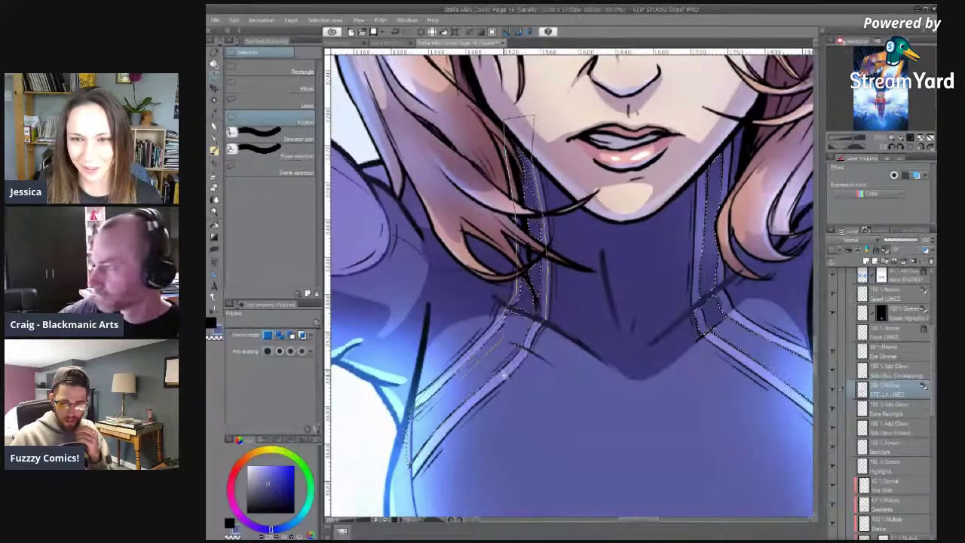
click(503, 375)
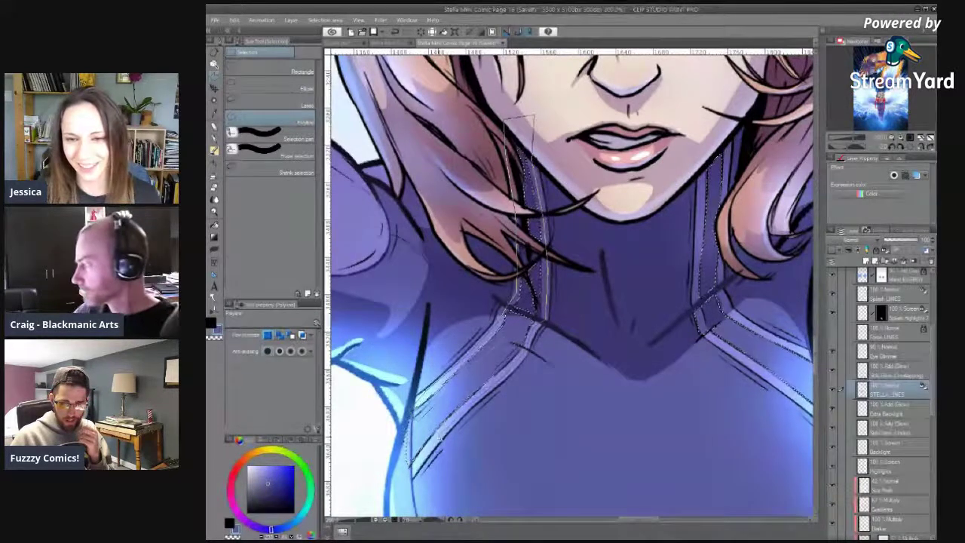
double_click(413, 466)
Add the right collar strip from the jaw down to the chest piping to the selection with a polyline outline.
drag(644, 255, 506, 365)
click(581, 230)
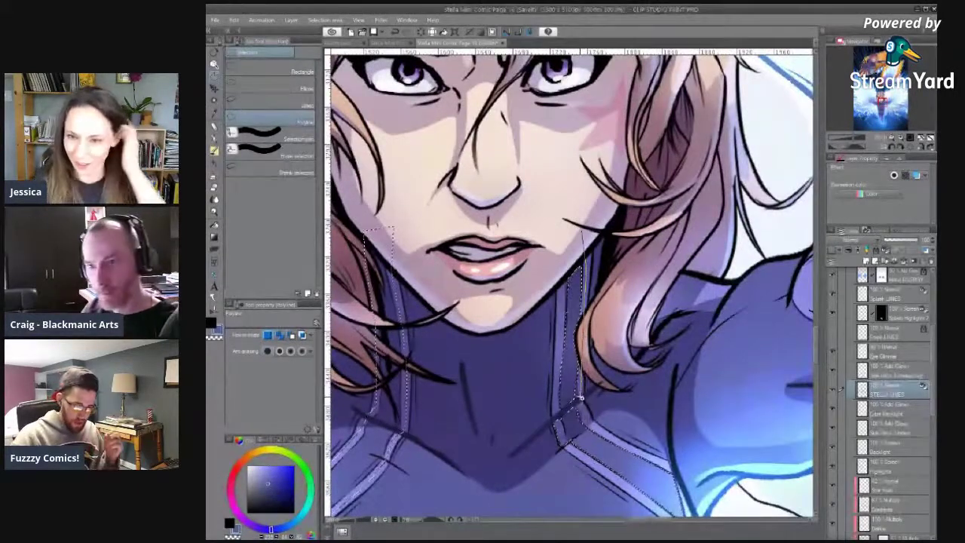
click(586, 417)
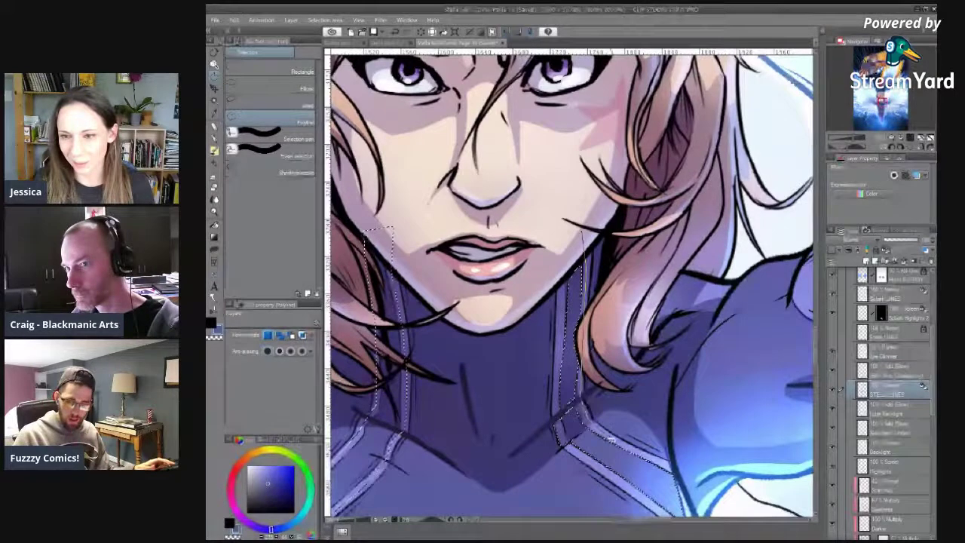
scroll(674, 467, down, 1)
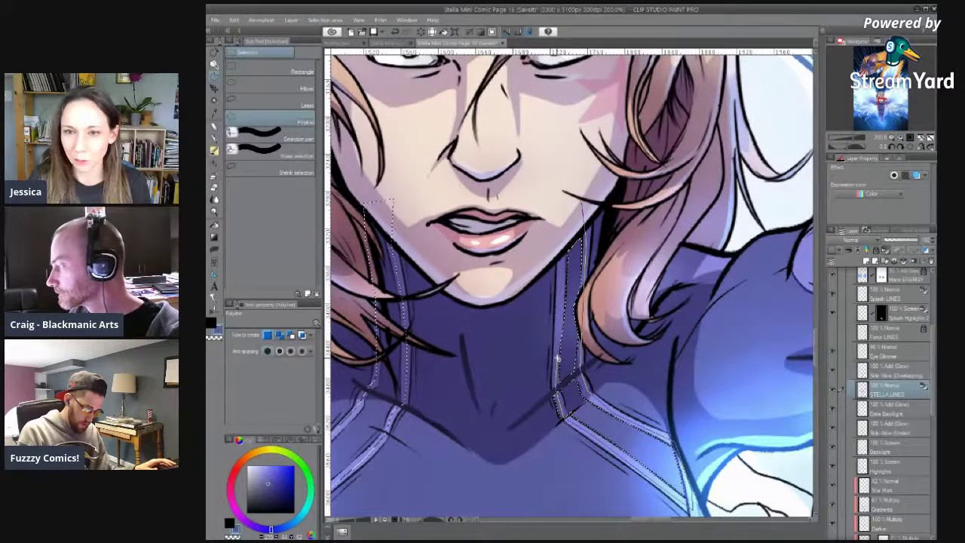
click(565, 225)
click(583, 203)
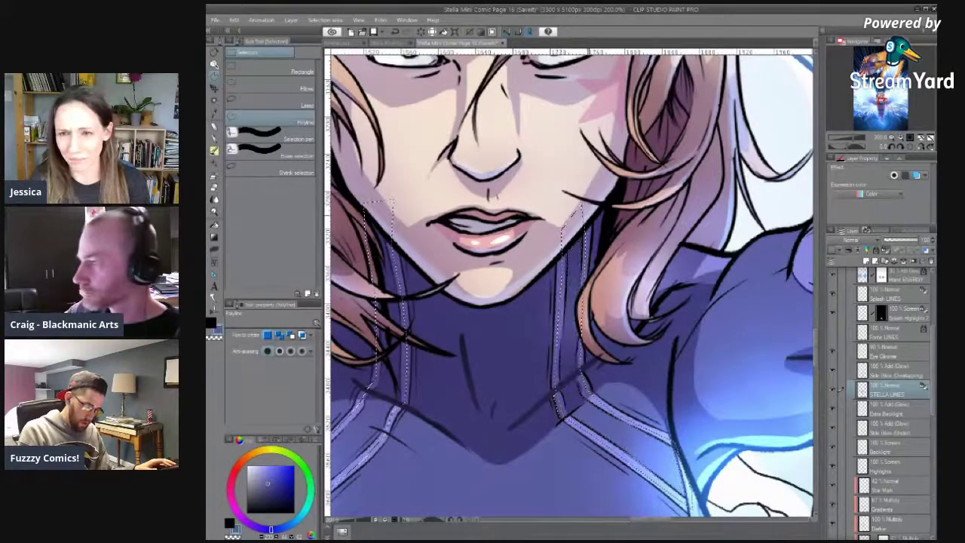
Check the selected piping from the collar and chest down to the waist and hips.
key(ctrl+space)
drag(648, 286, 671, 343)
drag(667, 416, 638, 231)
drag(642, 355, 703, 317)
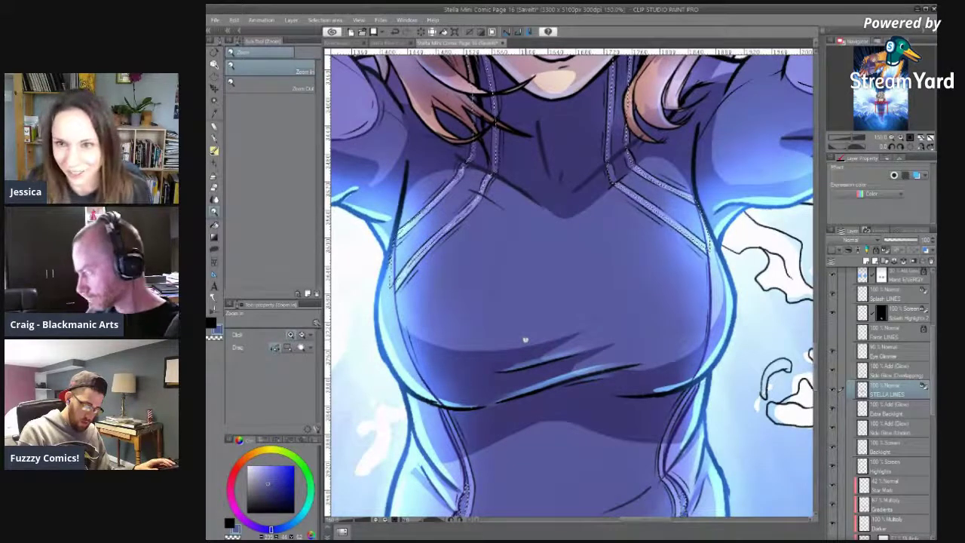
alt+click(597, 173)
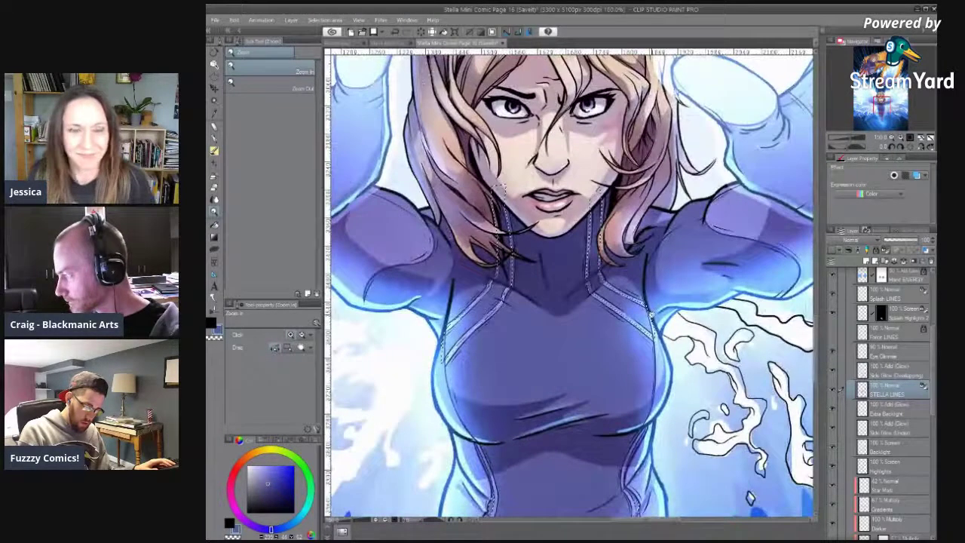
key(w)
drag(673, 416, 649, 259)
ctrl+click(625, 345)
mouse_move(640, 436)
mouse_down()
mouse_move(608, 390)
mouse_move(576, 289)
mouse_up()
Enclose the piping and side panel at the right hip and outer thigh in the selection with a polyline outline.
key(m)
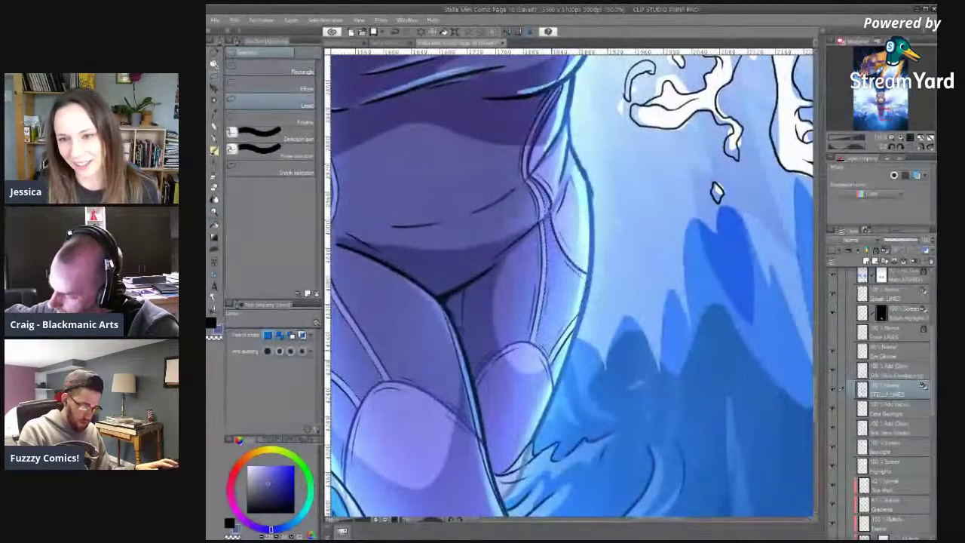
ctrl+click(551, 351)
drag(562, 328, 531, 367)
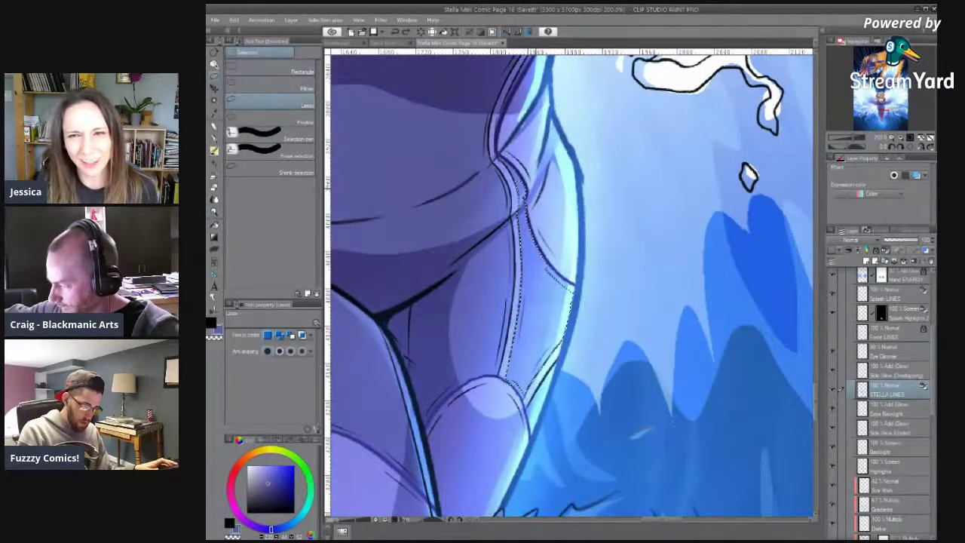
key(m)
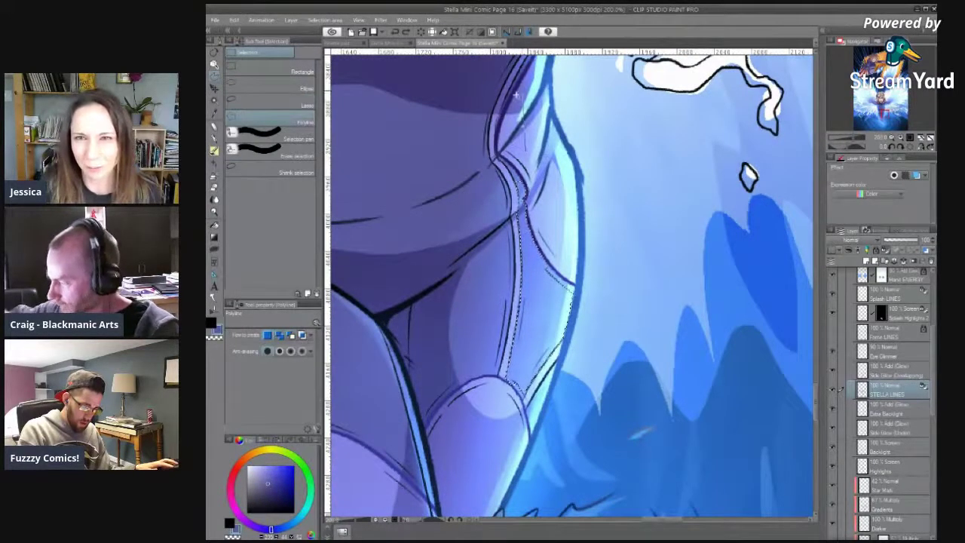
drag(504, 118, 503, 195)
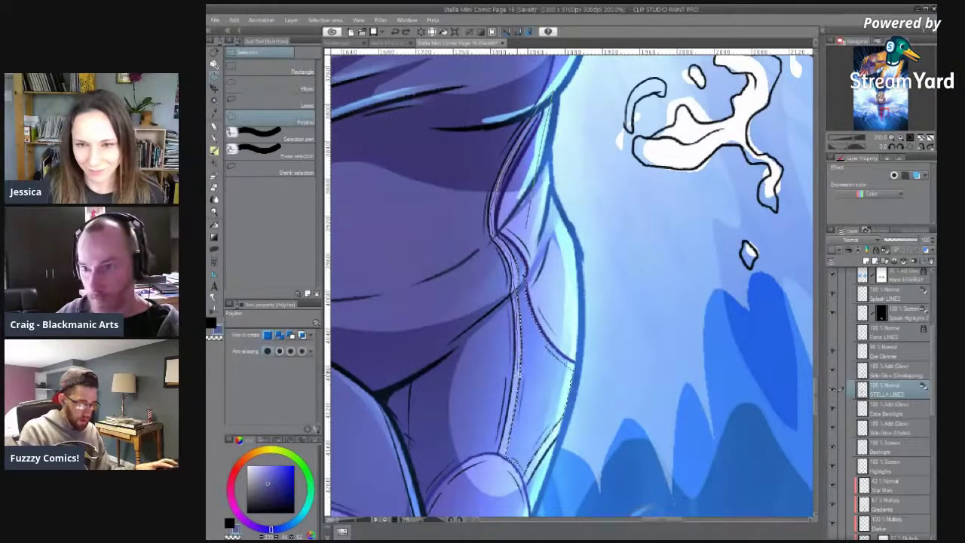
click(495, 467)
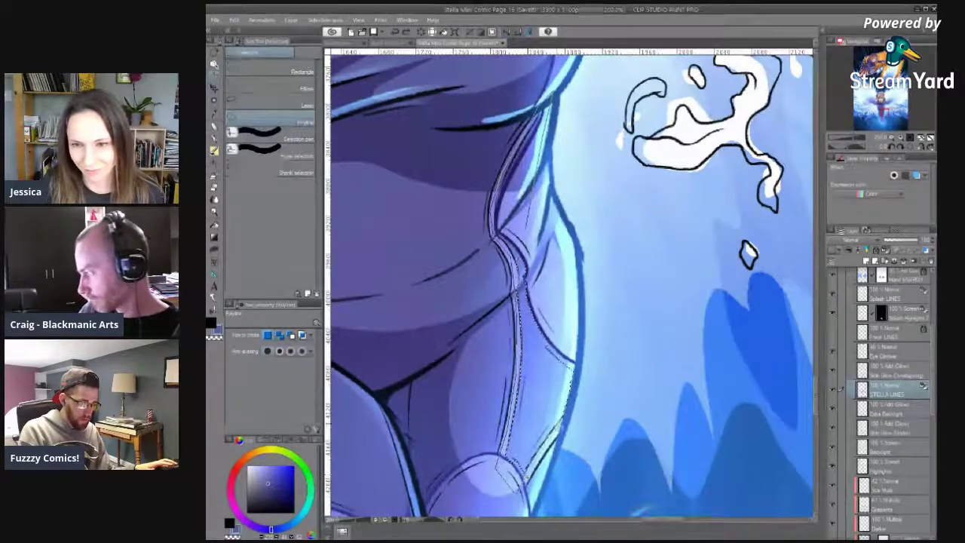
click(627, 267)
click(599, 187)
double_click(548, 109)
Enclose the piping and side panel along the left waist, hip and thigh in the selection with a polyline outline.
drag(635, 519, 612, 517)
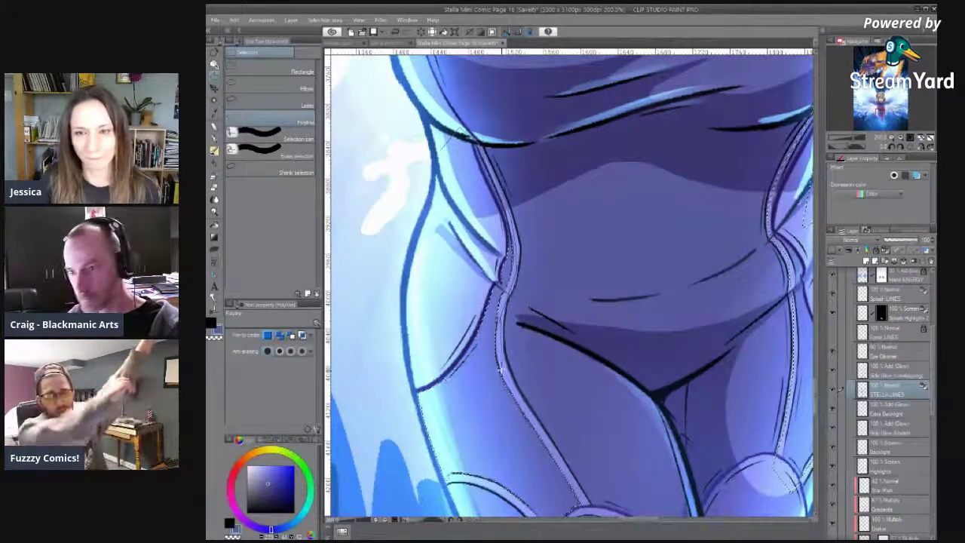
scroll(558, 456, down, 2)
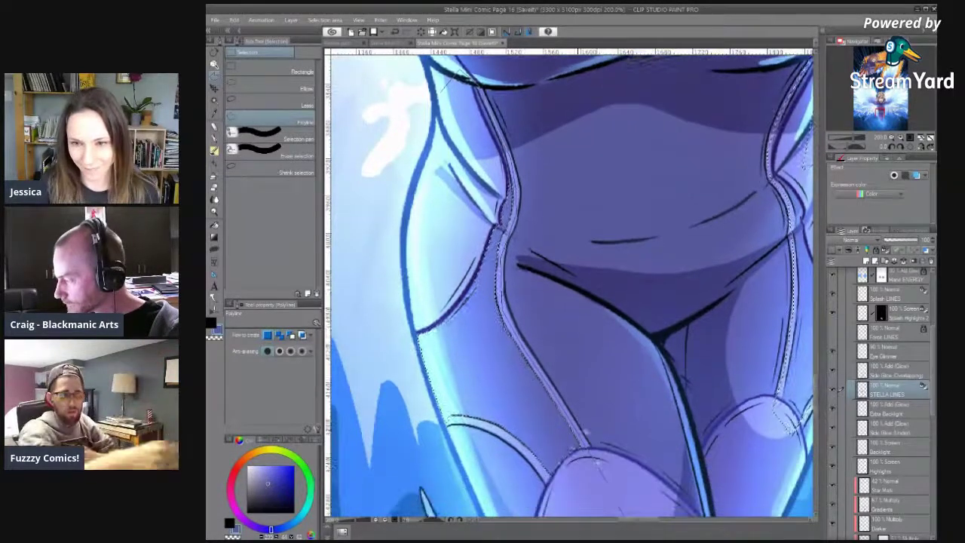
click(587, 499)
click(549, 481)
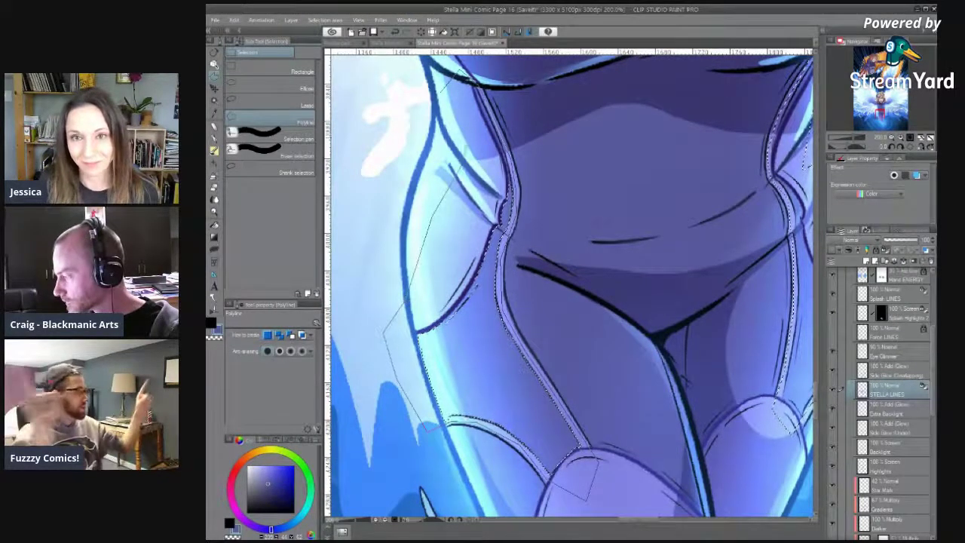
click(461, 72)
Trim the background outside the body from the selection with Auto select, using the FLATS layer.
key(ctrl+space)
drag(502, 191, 362, 271)
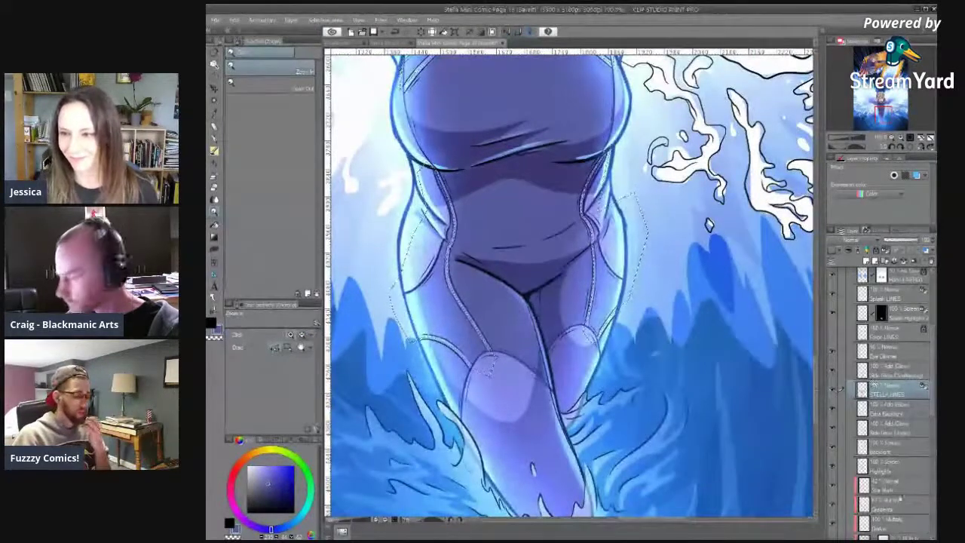
scroll(871, 383, down, 3)
click(893, 483)
key(w)
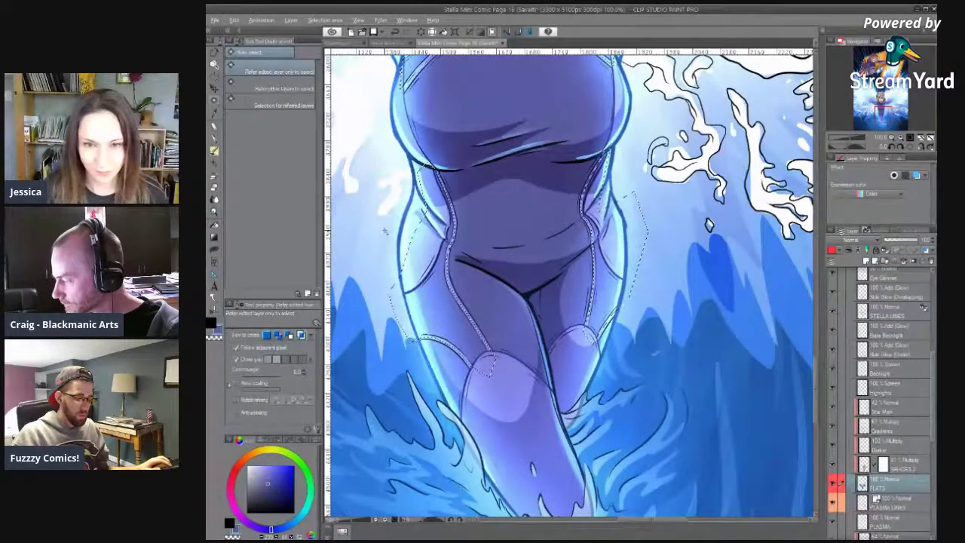
click(385, 231)
Review the suit selection, consult the suit colour swatches in Palette.psd, and ready the Fill tool on the comic page.
scroll(497, 426, up, 1)
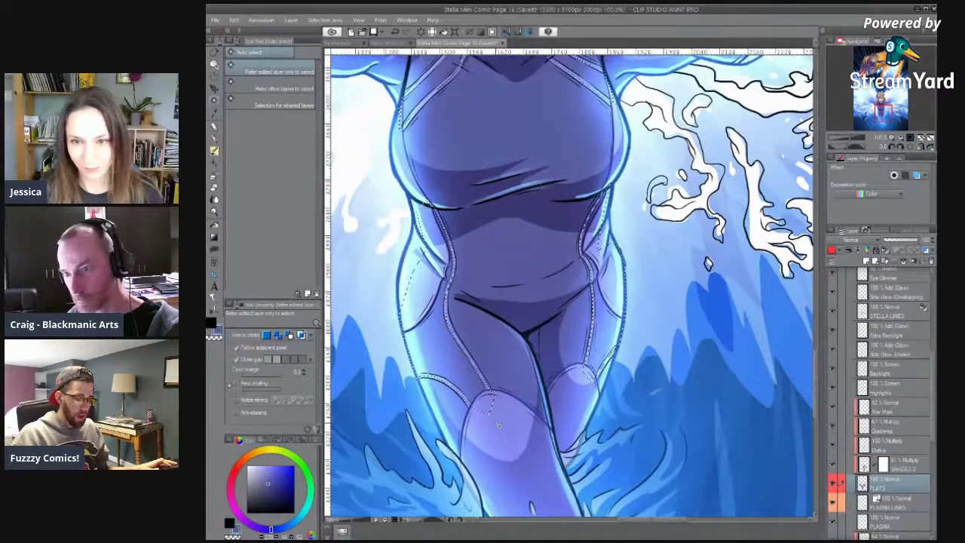
scroll(523, 333, up, 5)
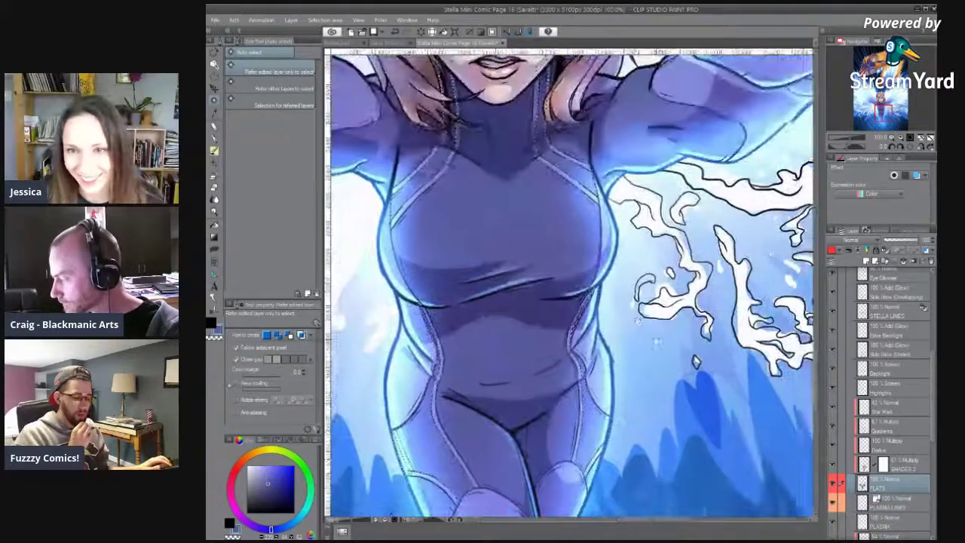
scroll(523, 334, up, 1)
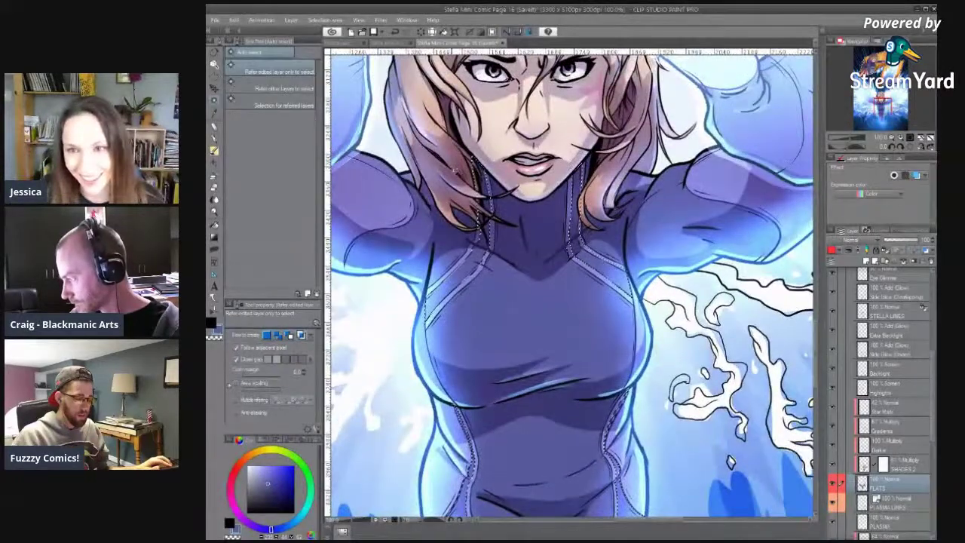
scroll(590, 408, up, 4)
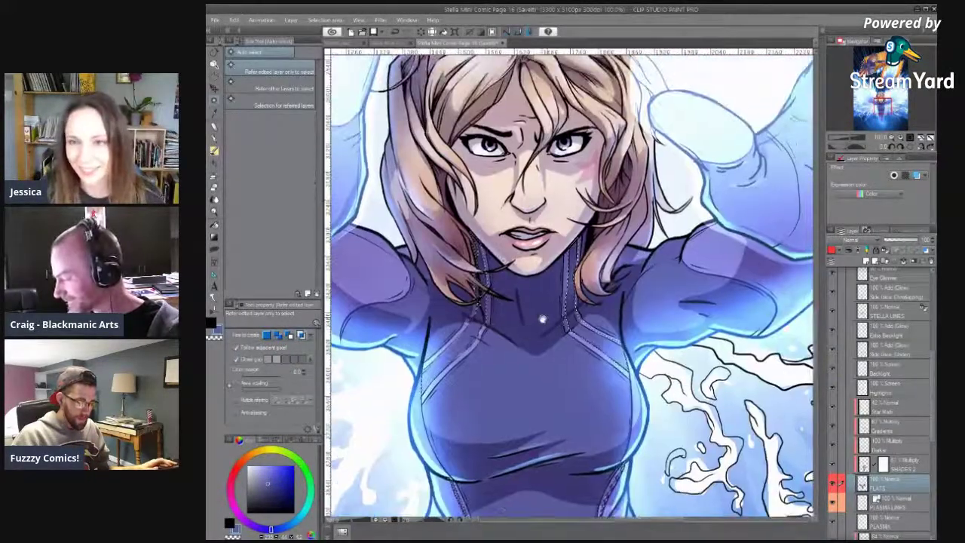
scroll(589, 408, down, 12)
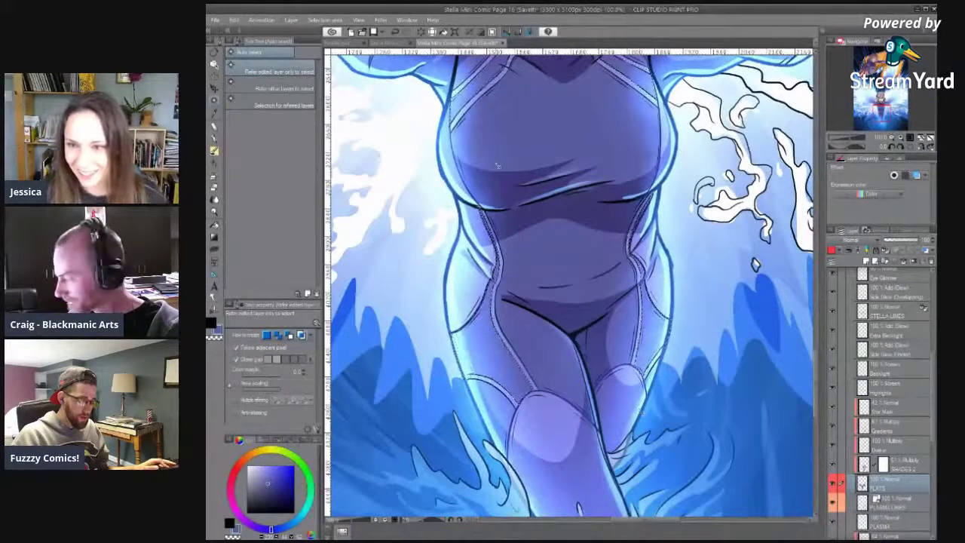
scroll(503, 167, up, 5)
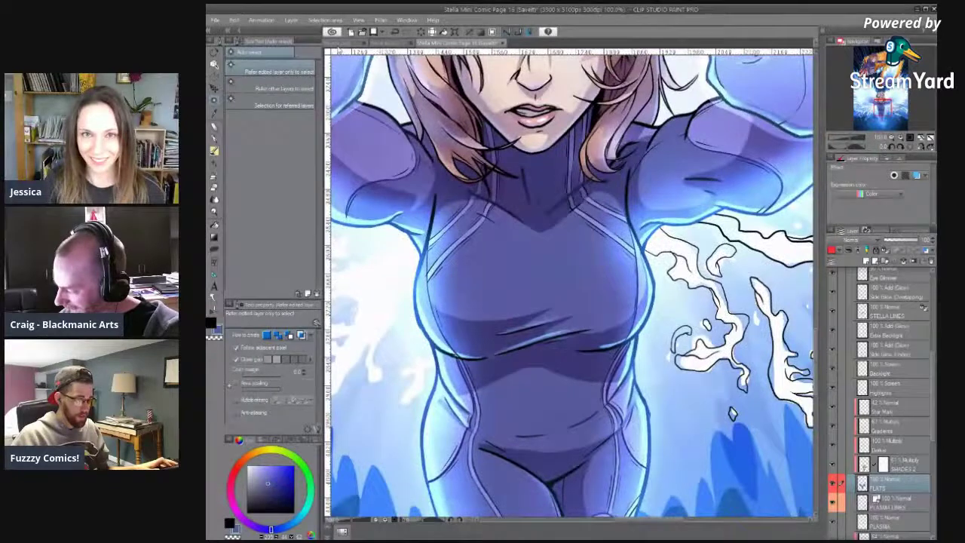
click(339, 44)
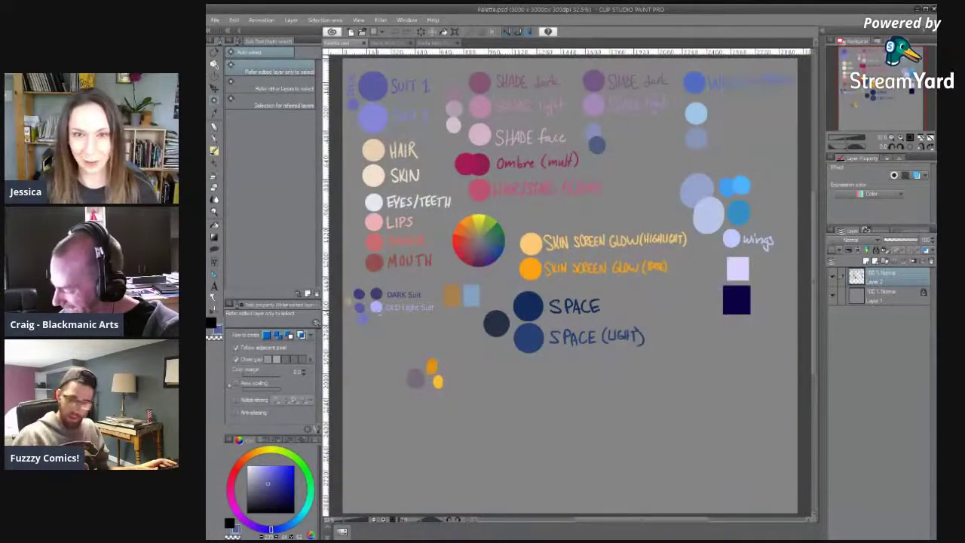
click(433, 43)
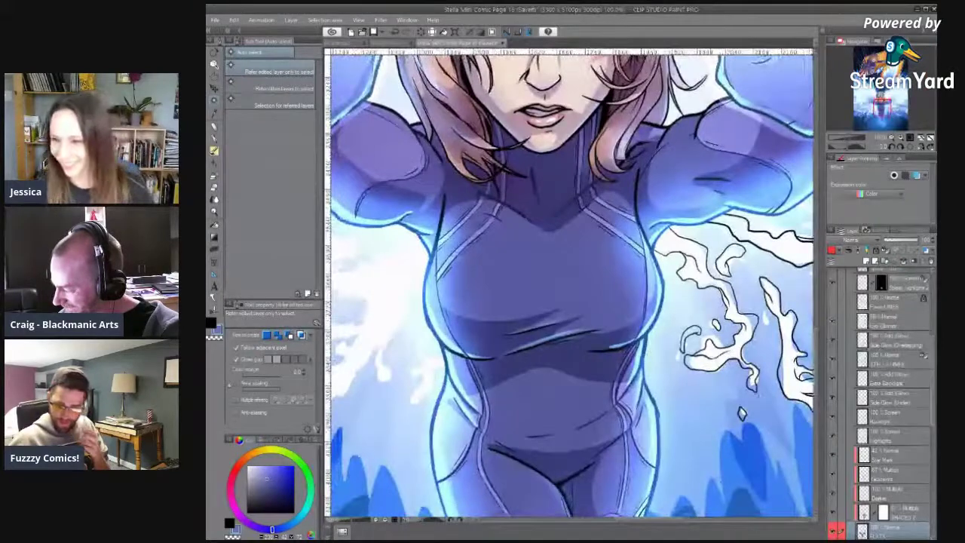
key(g)
Examine the whole Stella figure from the head and outstretched arms down to the feet in the water.
key(ctrl+space)
drag(727, 339, 616, 300)
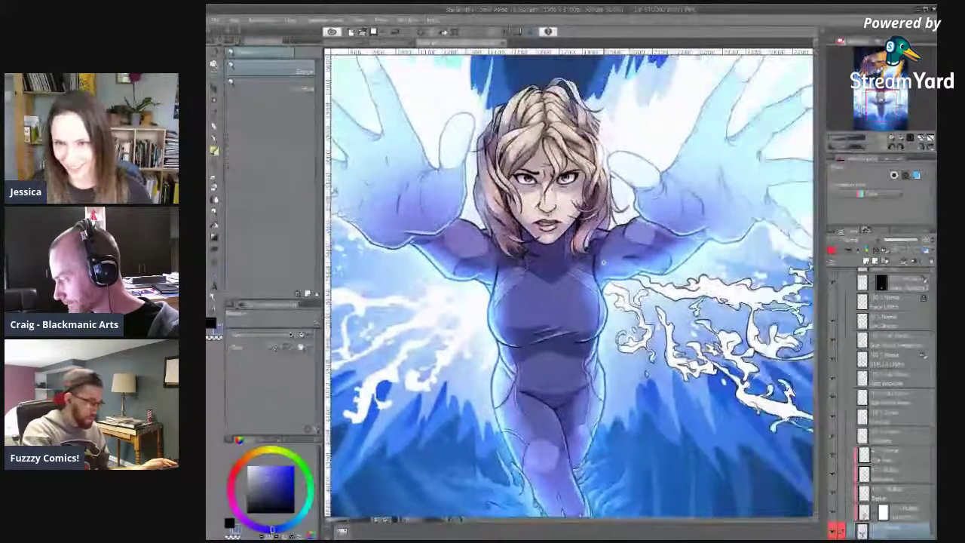
key(ctrl+Tab)
drag(603, 263, 592, 286)
key(ctrl+Tab)
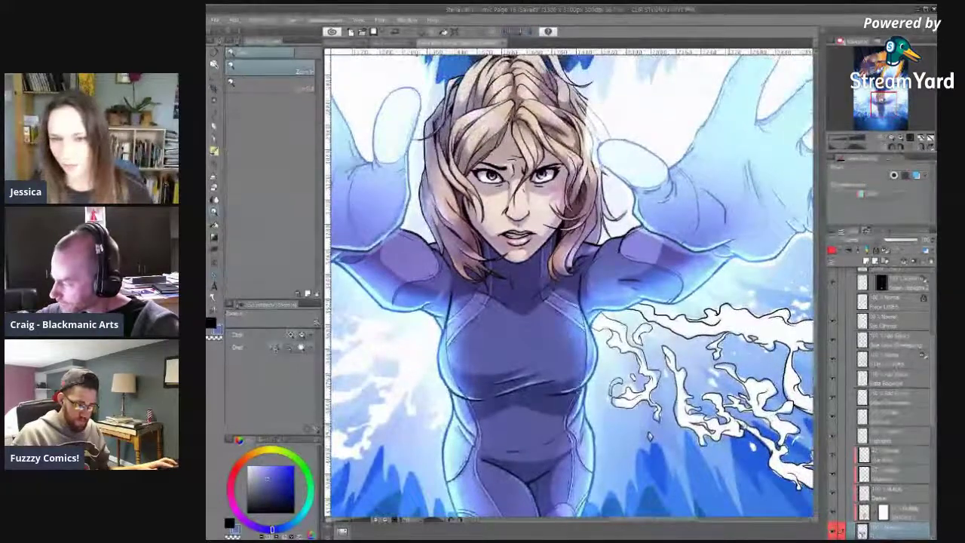
key(ctrl+Tab)
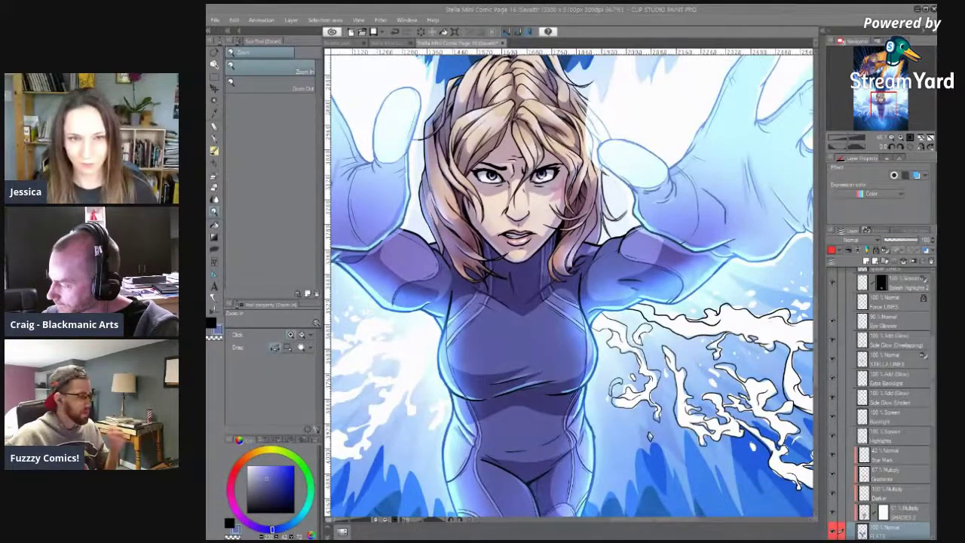
key(ctrl+Tab)
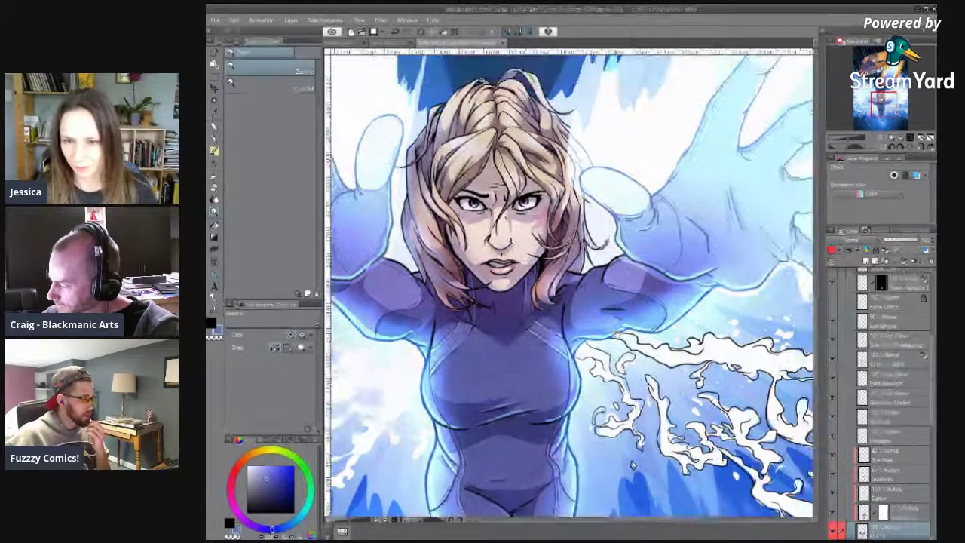
scroll(633, 466, down, 5)
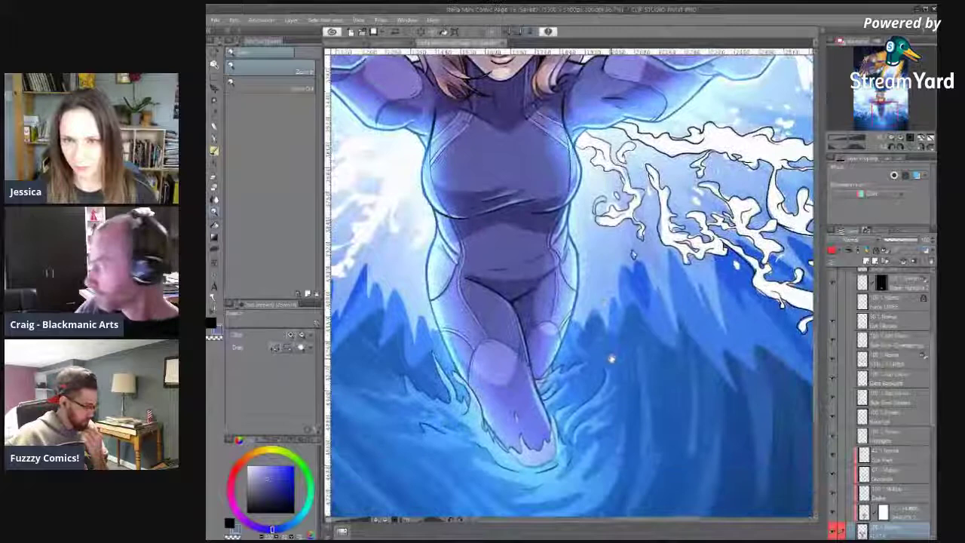
drag(611, 358, 645, 481)
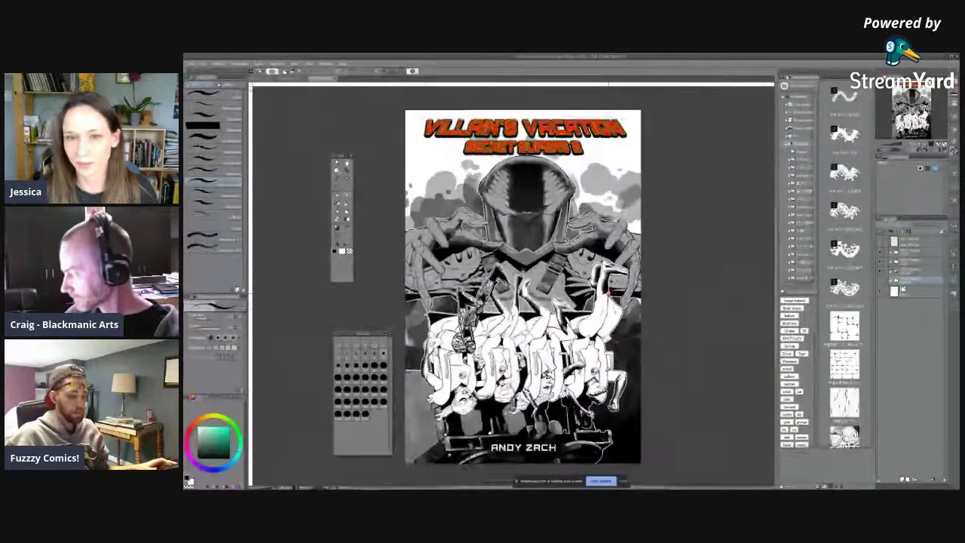
Inspect the Villain's Vacation cover, hiding its title lettering and showing it again.
scroll(608, 293, down, 3)
scroll(608, 294, up, 3)
drag(645, 304, 691, 291)
scroll(680, 307, up, 1)
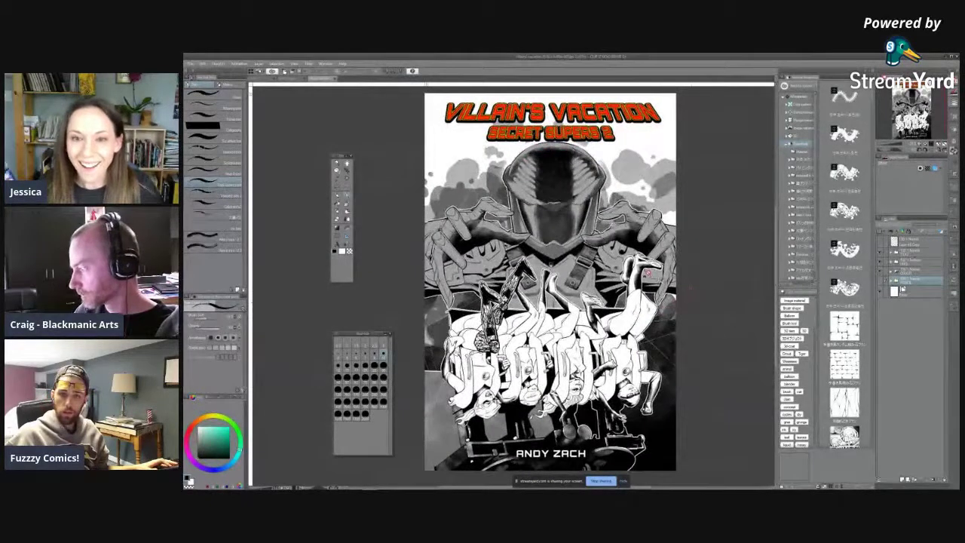
scroll(658, 256, up, 1)
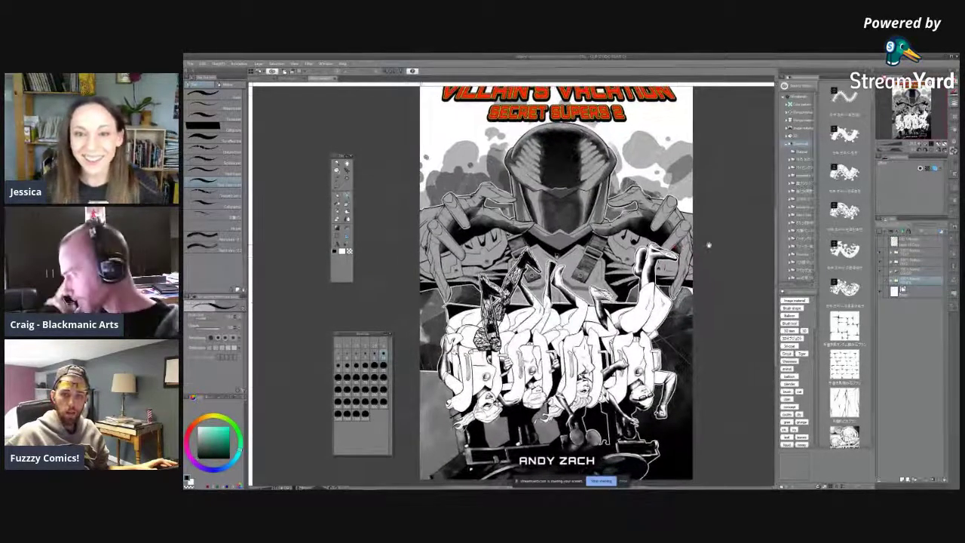
scroll(707, 245, up, 1)
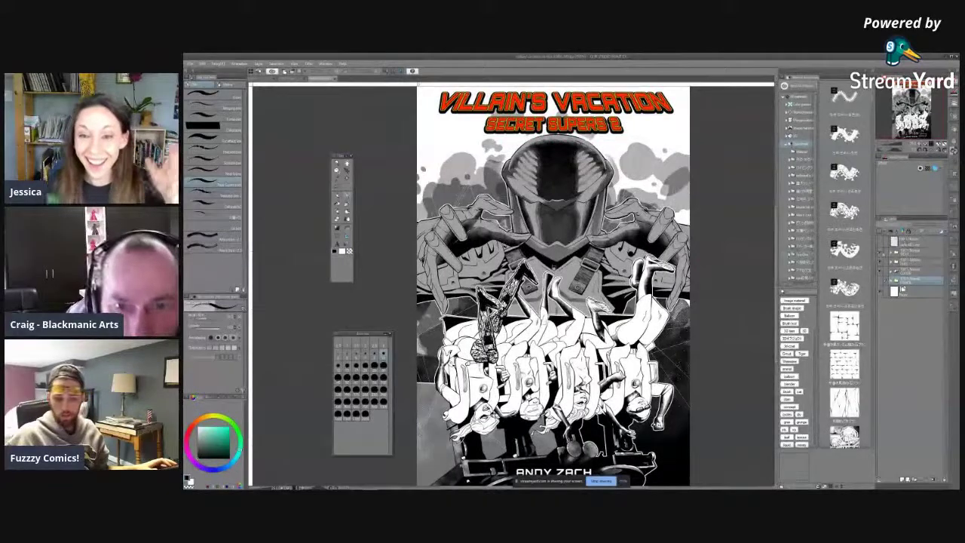
click(879, 253)
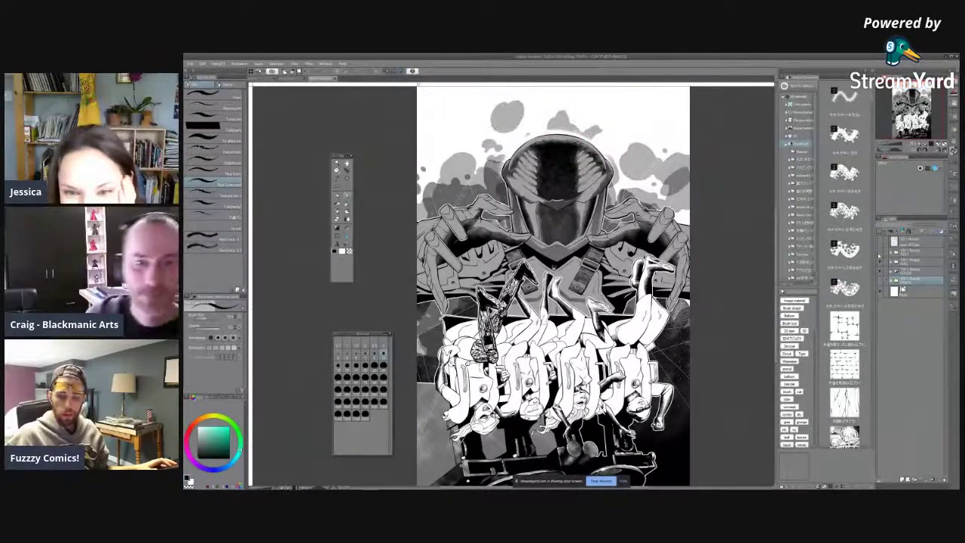
click(902, 288)
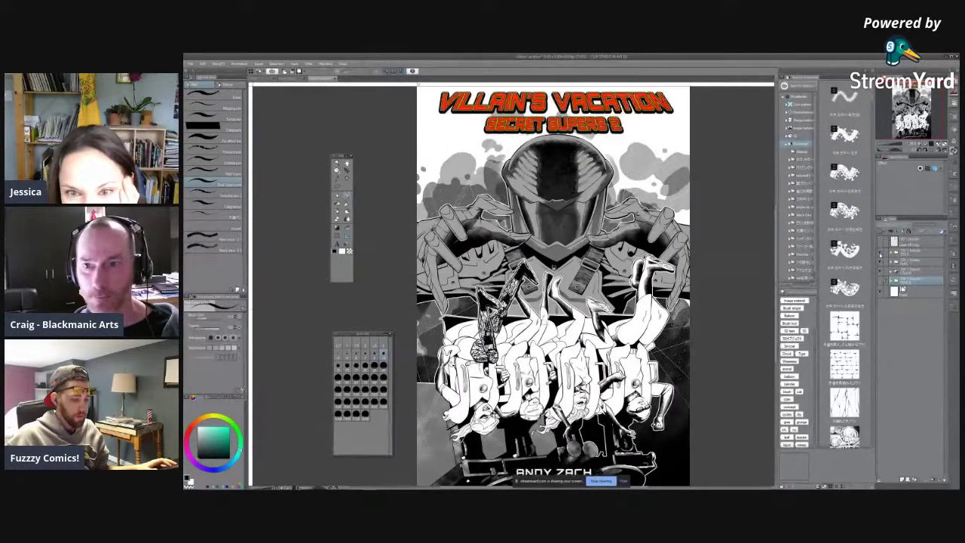
Turn the cover view upside down and enlarge it to inspect the four seated riders upright.
scroll(734, 215, down, 1)
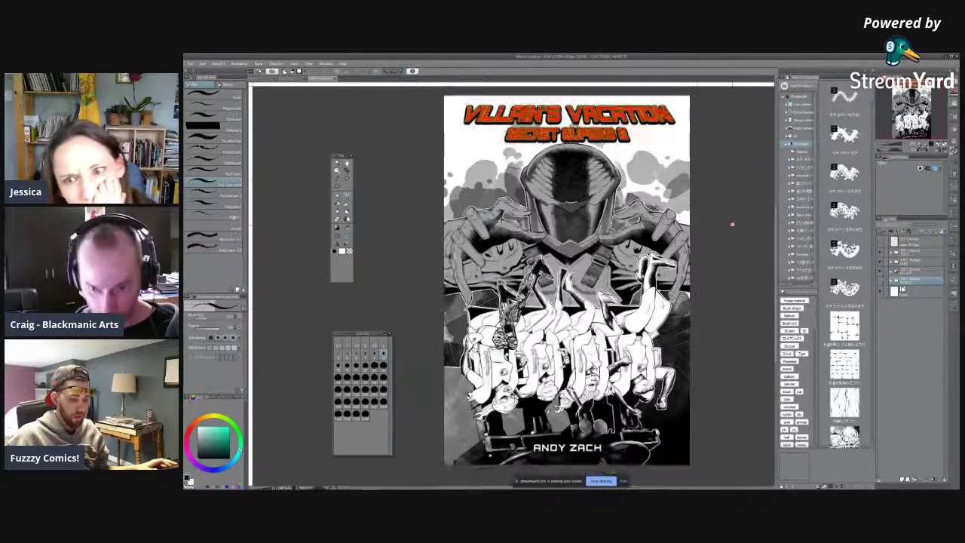
scroll(694, 300, up, 1)
drag(693, 285, 692, 263)
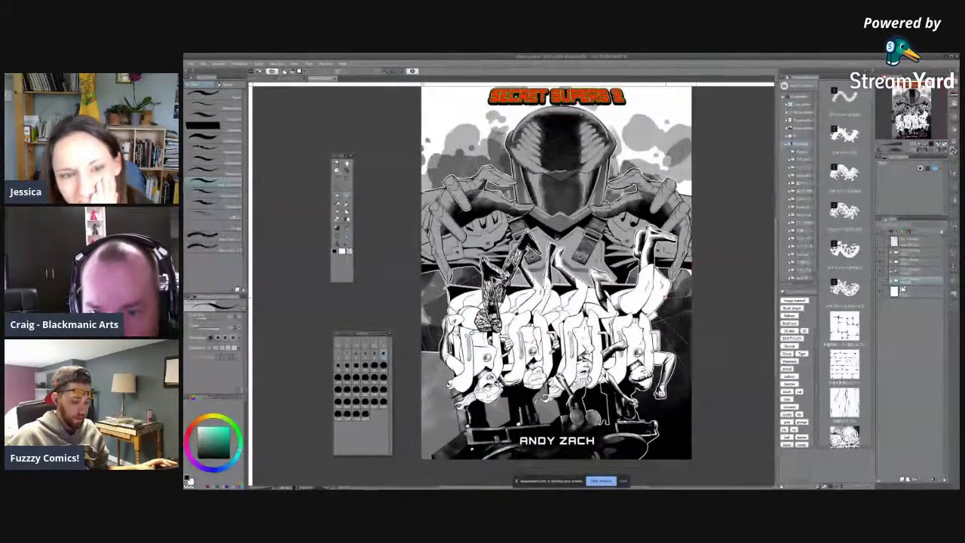
click(939, 150)
click(940, 151)
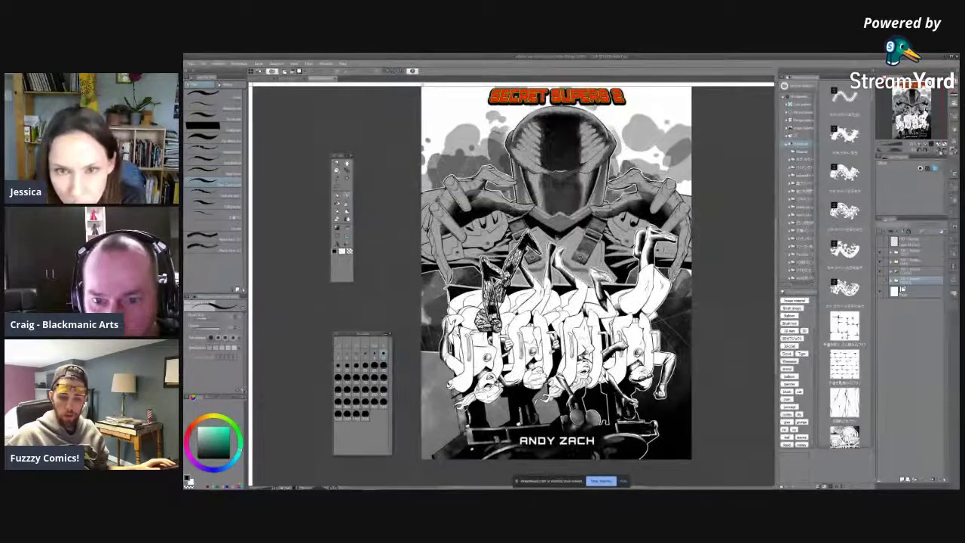
click(939, 150)
click(944, 151)
drag(508, 218, 606, 264)
scroll(629, 269, down, 1)
scroll(629, 269, up, 1)
scroll(629, 269, up, 2)
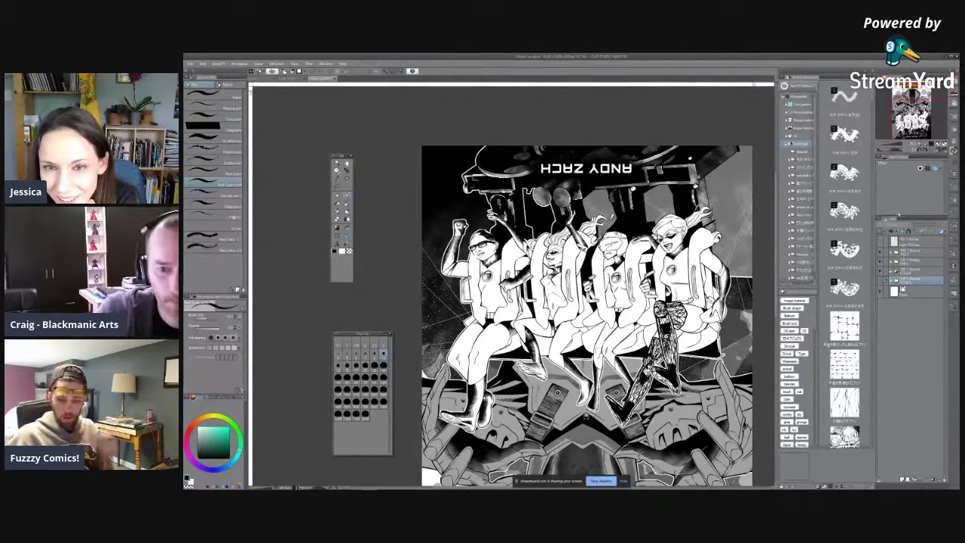
Turn the Villain's Vacation cover view the right way up and inspect the whole illustration from title to author name.
click(944, 149)
click(939, 149)
drag(298, 255, 437, 295)
scroll(435, 295, down, 2)
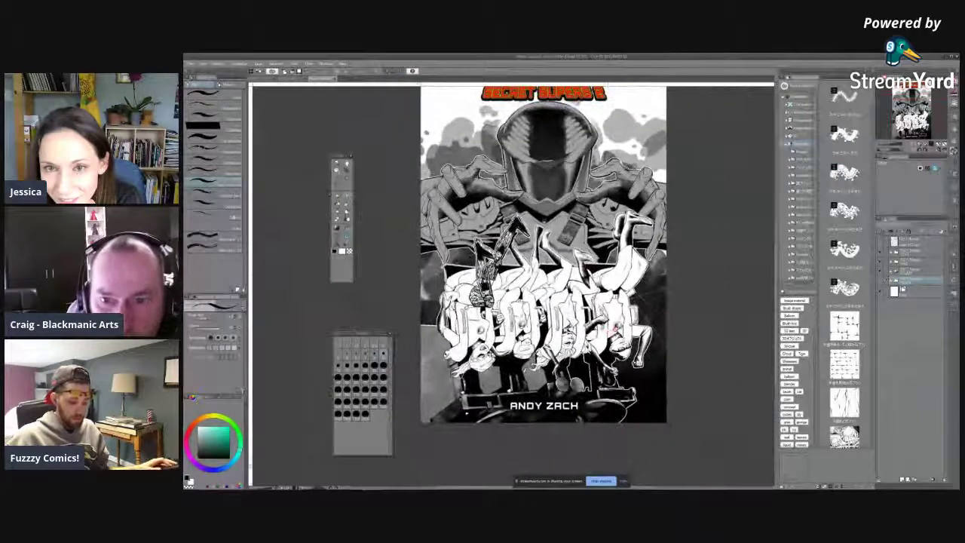
key(ctrl+plus)
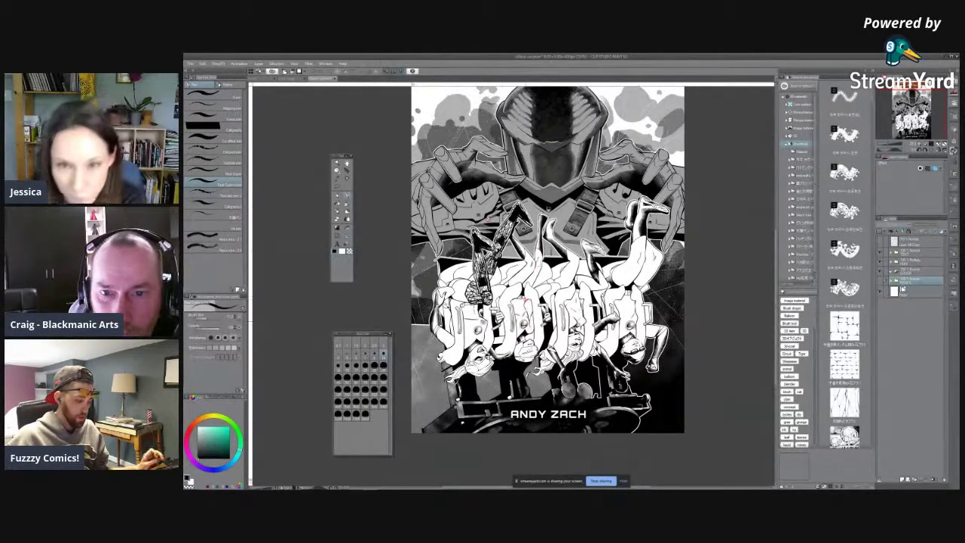
drag(525, 300, 530, 319)
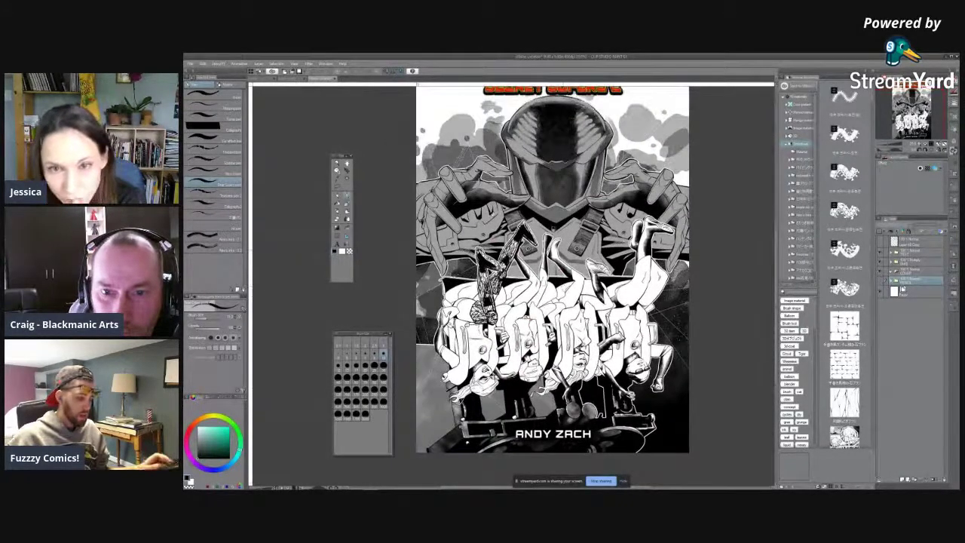
scroll(500, 212, down, 3)
scroll(499, 211, up, 2)
drag(506, 196, 504, 215)
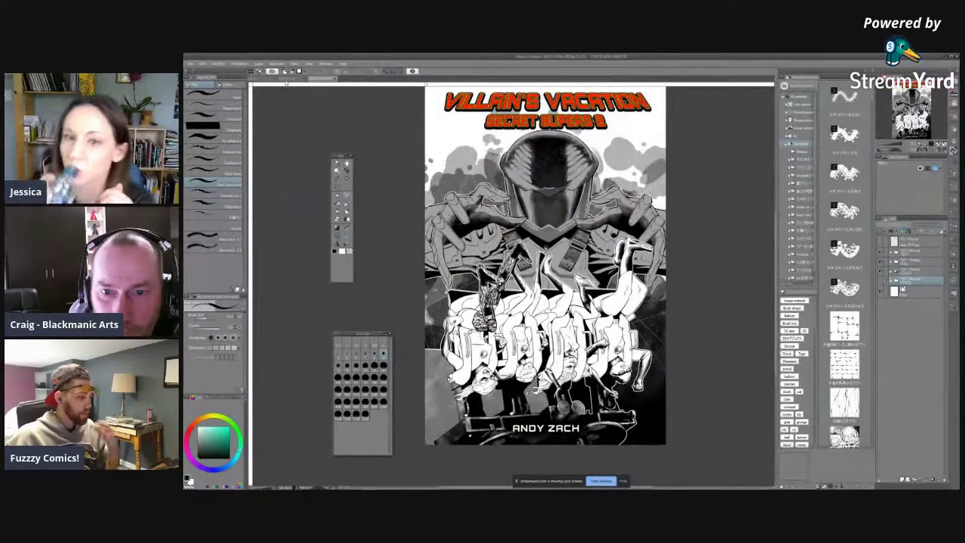
Switch to the mannequin drawing and ink the torso's curved side line from the neckline to the waist, redoing unsatisfactory strokes.
click(287, 79)
click(263, 79)
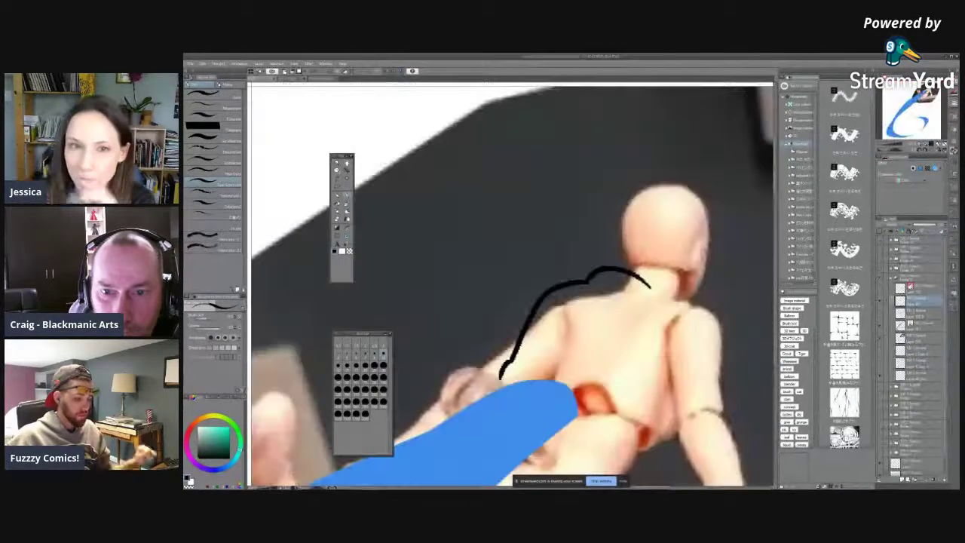
drag(657, 196, 635, 203)
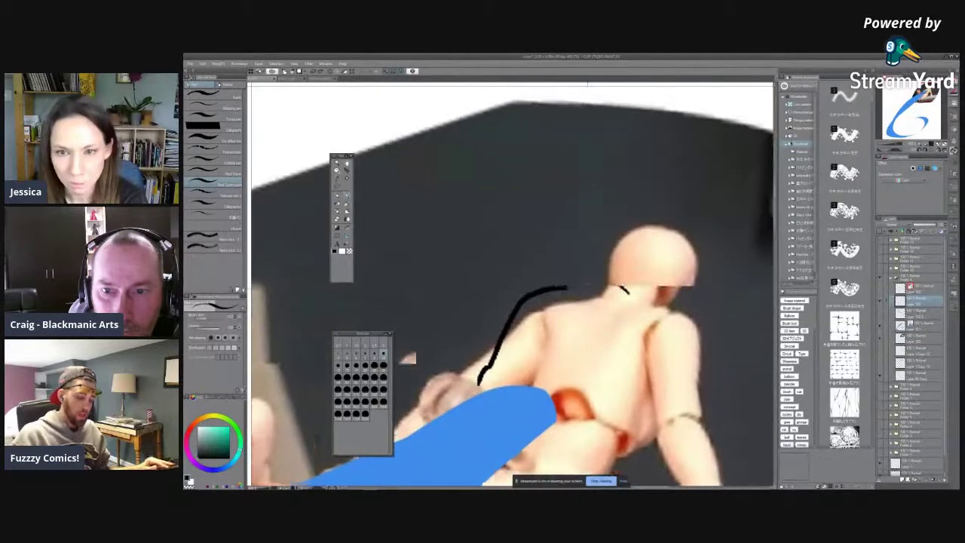
mouse_move(587, 291)
mouse_down()
mouse_move(649, 296)
mouse_move(655, 309)
mouse_move(635, 364)
mouse_up()
key(ctrl+z)
key(ctrl+z)
mouse_move(635, 364)
mouse_down()
mouse_move(582, 414)
mouse_move(596, 335)
mouse_up()
key(ctrl+z)
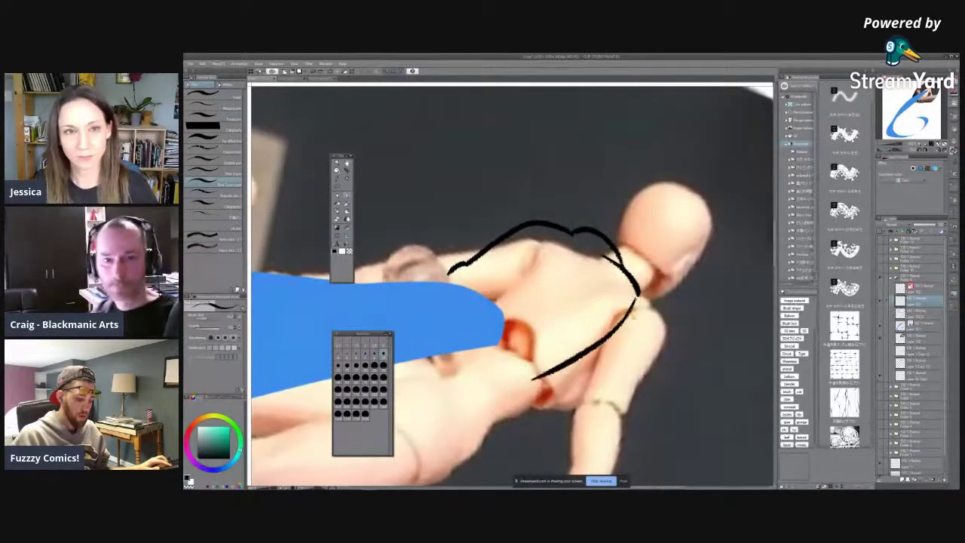
drag(522, 383, 558, 379)
key(ctrl+z)
drag(638, 282, 608, 343)
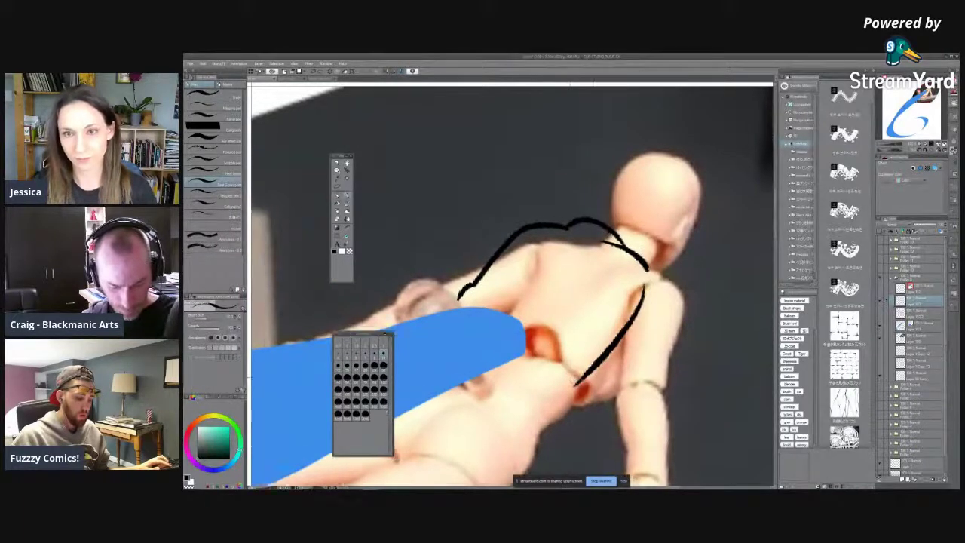
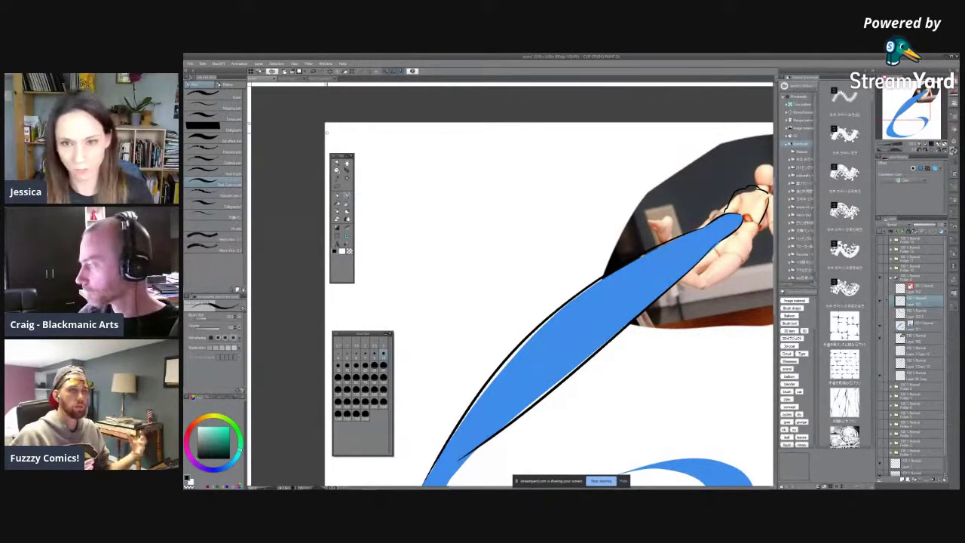
Ink the short curved line over the mannequin's far shoulder, joining the neckline to the top of the arm.
drag(748, 217, 639, 335)
scroll(639, 336, up, 2)
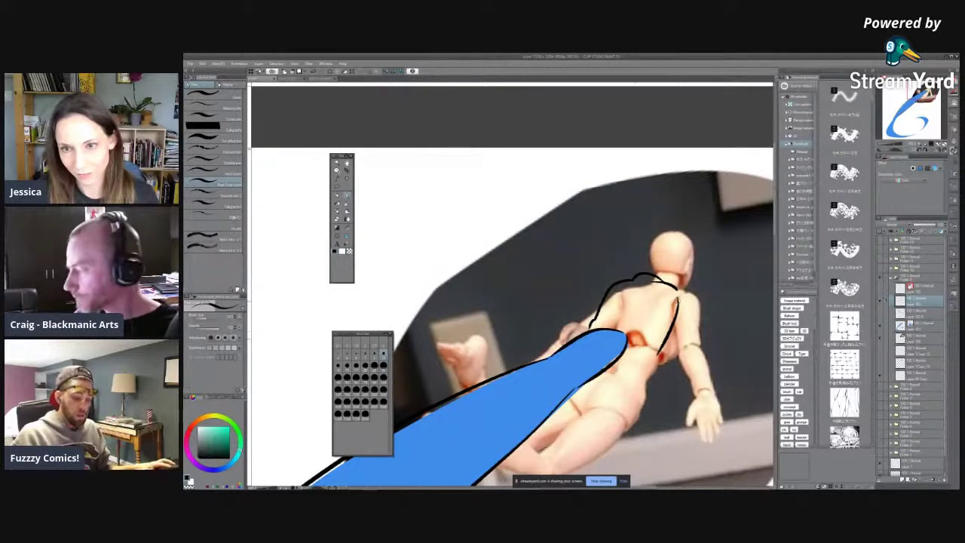
scroll(612, 349, up, 2)
scroll(633, 336, down, 2)
drag(649, 336, 599, 353)
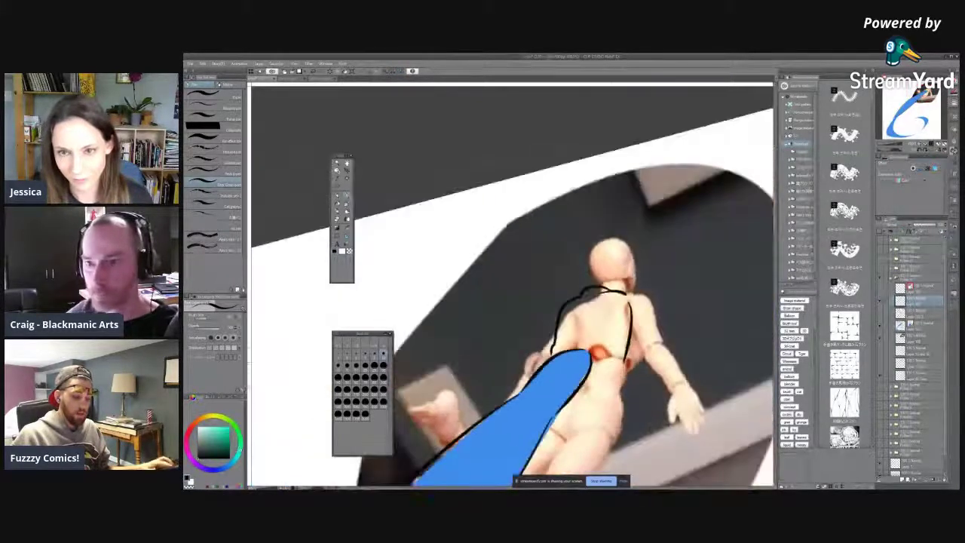
scroll(612, 343, up, 2)
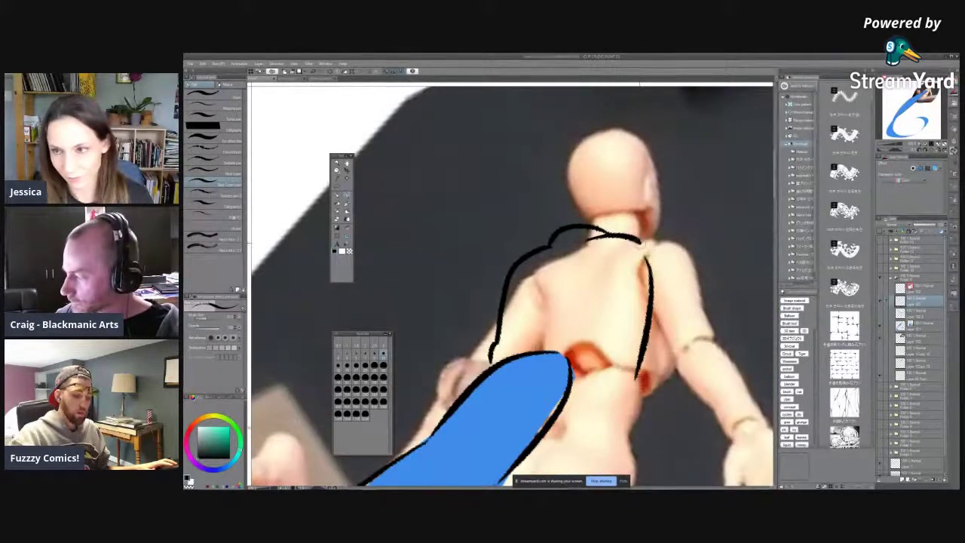
mouse_move(637, 238)
mouse_down()
mouse_move(669, 242)
mouse_move(650, 264)
mouse_move(669, 288)
mouse_move(652, 337)
mouse_up()
key(ctrl+z)
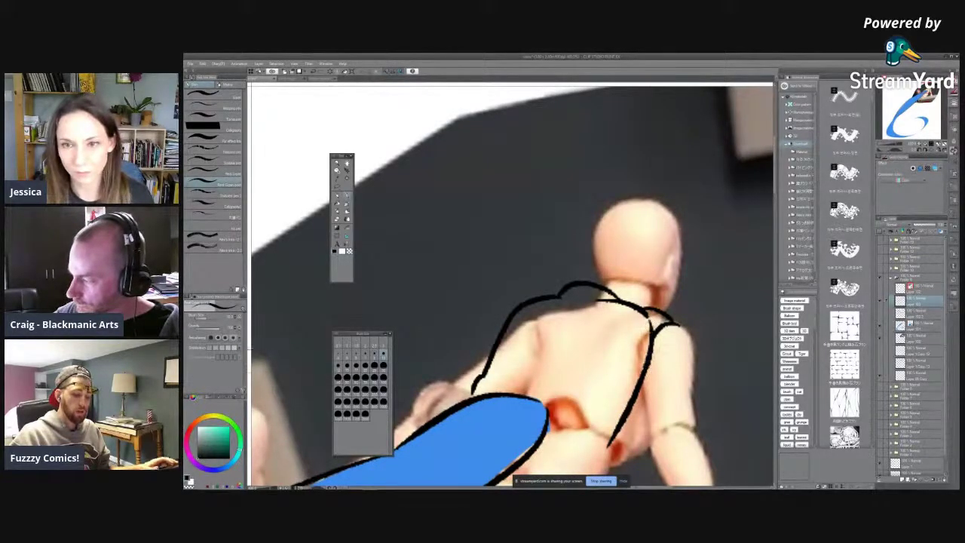
mouse_move(664, 408)
mouse_down()
mouse_move(715, 337)
mouse_move(661, 378)
mouse_up()
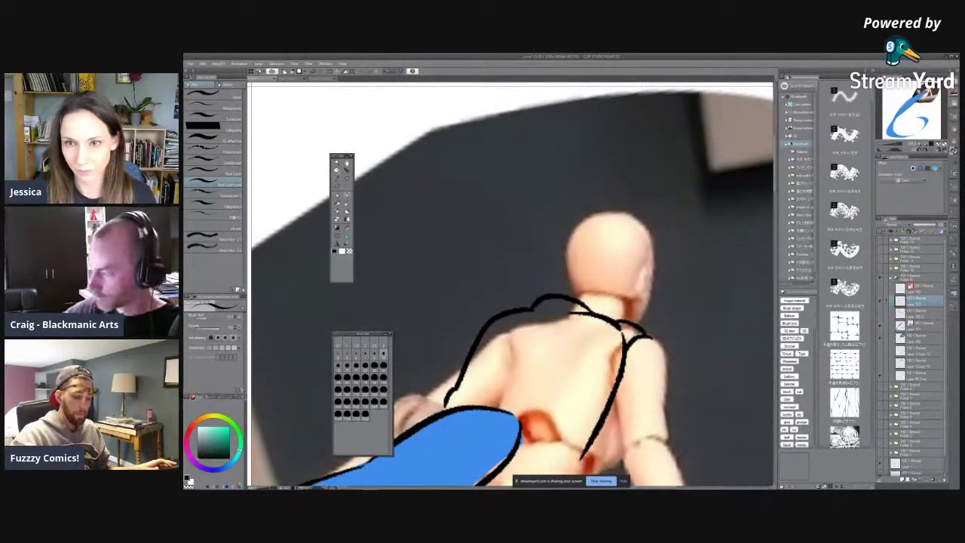
Ink the first helmet lines: a short curve behind the neck and a line across the back of the head.
drag(541, 251, 560, 292)
key(ctrl+z)
mouse_move(538, 251)
mouse_down()
mouse_move(555, 292)
mouse_move(617, 256)
mouse_up()
key(minus)
key(ctrl+z)
drag(557, 269, 615, 254)
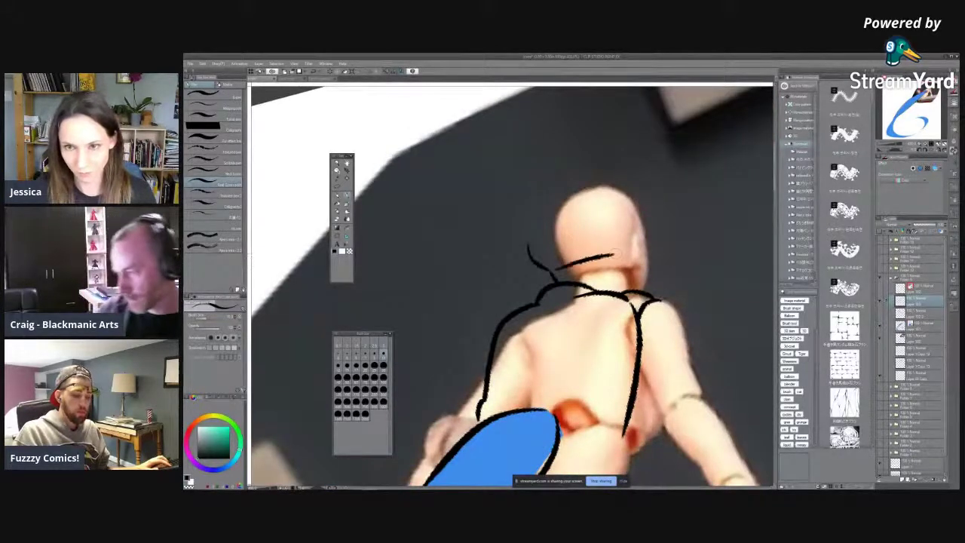
Widen the mannequin drawing's pane beside the Villain's Vacation cover, keeping the cover in view as reference.
key(asciicircum)
key(asciicircum)
key(asciicircum)
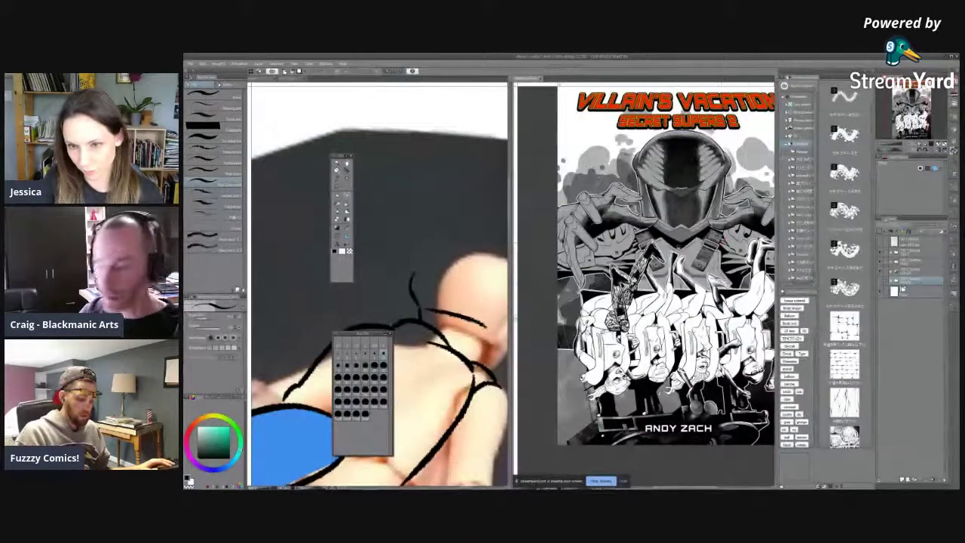
drag(515, 317, 687, 316)
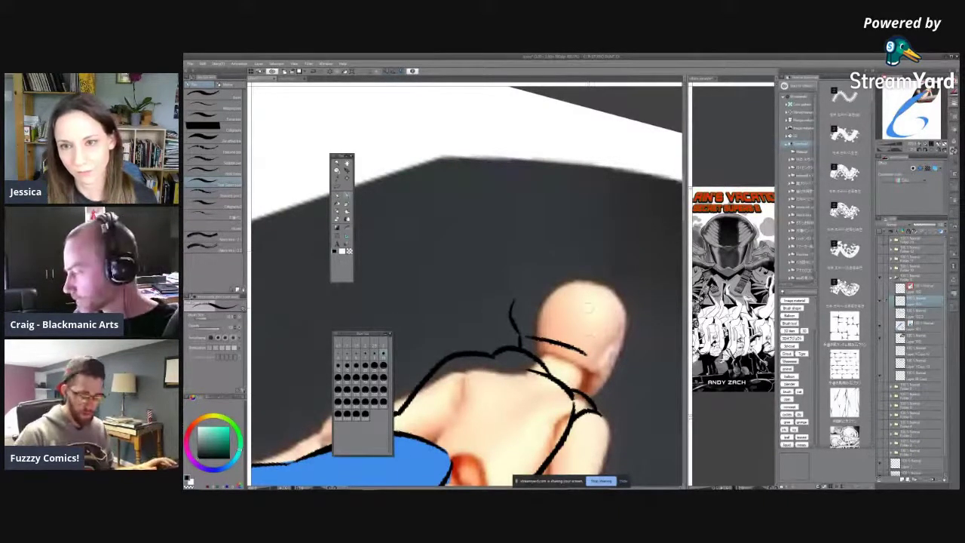
Ink the helmet's rounded back and dome outline around the mannequin's head, plus the upper band line across it.
scroll(606, 334, up, 3)
drag(606, 335, 609, 294)
mouse_move(424, 281)
mouse_down()
mouse_move(425, 255)
mouse_move(494, 188)
mouse_move(630, 211)
mouse_move(505, 183)
mouse_move(419, 268)
mouse_move(415, 304)
mouse_move(432, 269)
mouse_up()
key(ctrl+z)
mouse_move(451, 272)
mouse_down()
mouse_move(626, 239)
mouse_move(532, 266)
mouse_move(639, 237)
mouse_up()
key(ctrl+z)
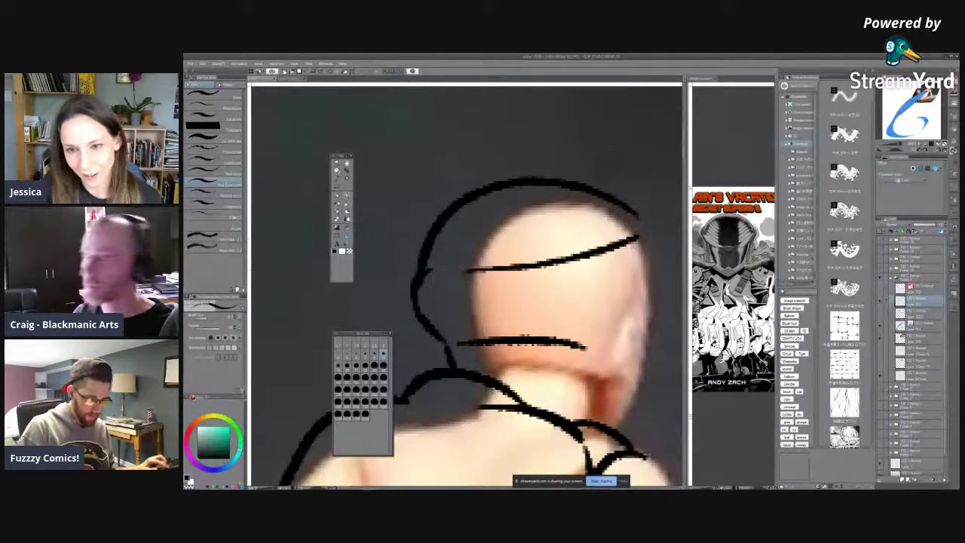
key(asciicircum)
drag(543, 287, 526, 256)
key(ctrl+z)
key(minus)
key(ctrl+z)
Ink the helmet's projecting front brim and its front edge running down past the face.
mouse_move(402, 236)
mouse_down()
mouse_move(594, 225)
mouse_move(642, 241)
mouse_move(654, 288)
mouse_up()
click(623, 235)
key(asciicircum)
key(ctrl+z)
mouse_move(631, 228)
mouse_down()
mouse_move(653, 287)
mouse_move(632, 374)
mouse_up()
key(minus)
drag(639, 265, 634, 399)
key(ctrl+z)
Ink the cheek guard line slanting down from the face and trim the lower end of the helmet's front edge.
mouse_move(594, 251)
mouse_down()
mouse_move(600, 303)
mouse_move(639, 383)
mouse_up()
drag(632, 265, 639, 377)
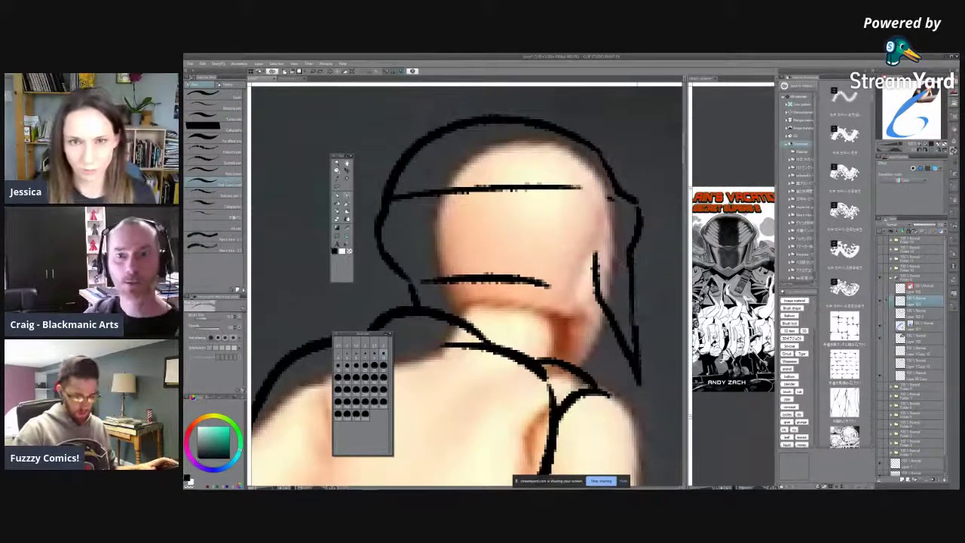
drag(637, 325, 637, 373)
key(c)
drag(634, 288, 633, 337)
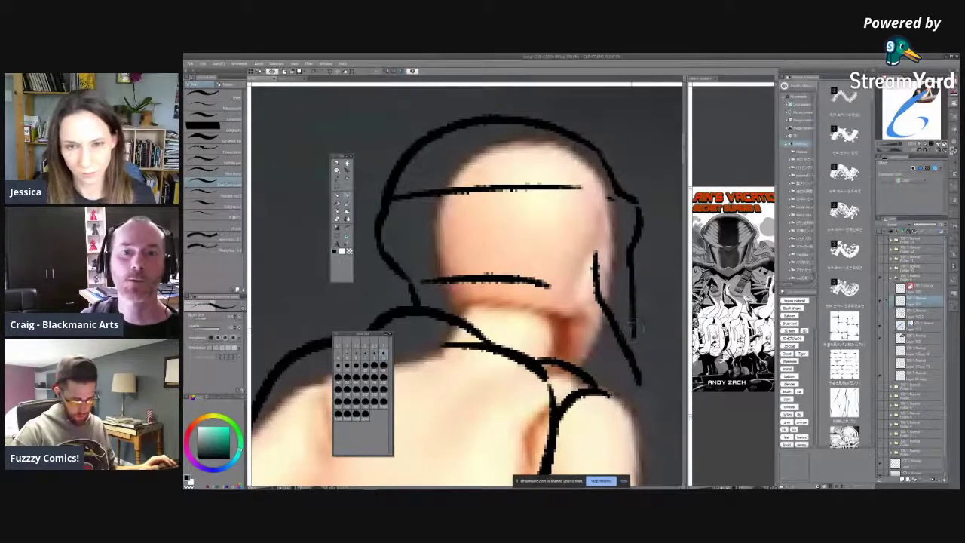
Extend the helmet's lower band line to the cheek guard and clean up the overlapping strokes.
key(minus)
key(minus)
drag(483, 302, 521, 333)
mouse_move(461, 343)
mouse_down()
mouse_move(570, 287)
mouse_move(433, 330)
mouse_move(568, 256)
mouse_up()
key(c)
drag(604, 229, 553, 257)
key(c)
mouse_move(528, 196)
mouse_down()
mouse_move(583, 179)
mouse_move(460, 234)
mouse_up()
key(c)
scroll(481, 239, down, 2)
scroll(571, 252, down, 2)
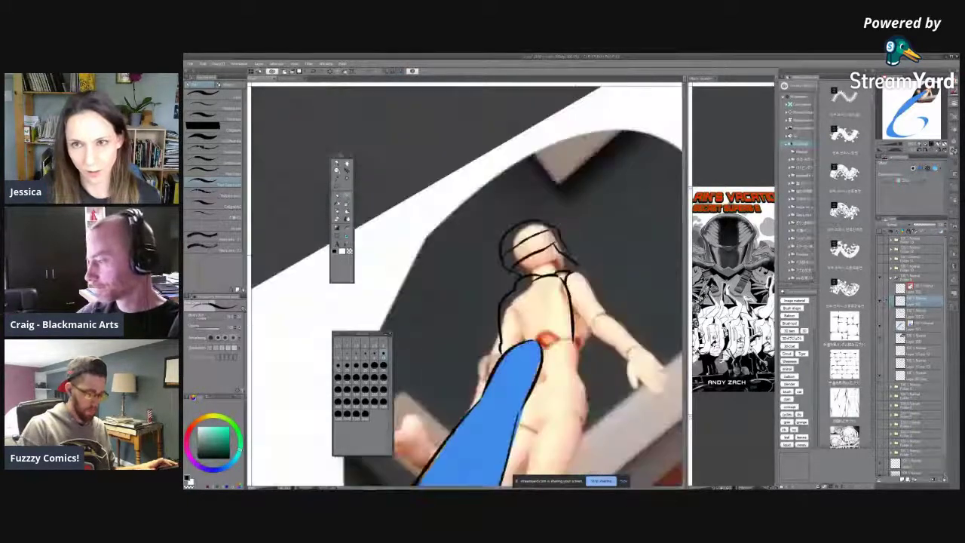
Rework the helmet's upper band line so it runs from the back edge to the front brim.
key(minus)
key(minus)
key(minus)
scroll(528, 243, up, 2)
drag(531, 202, 478, 258)
key(c)
drag(526, 206, 476, 262)
drag(519, 213, 563, 179)
drag(523, 239, 527, 258)
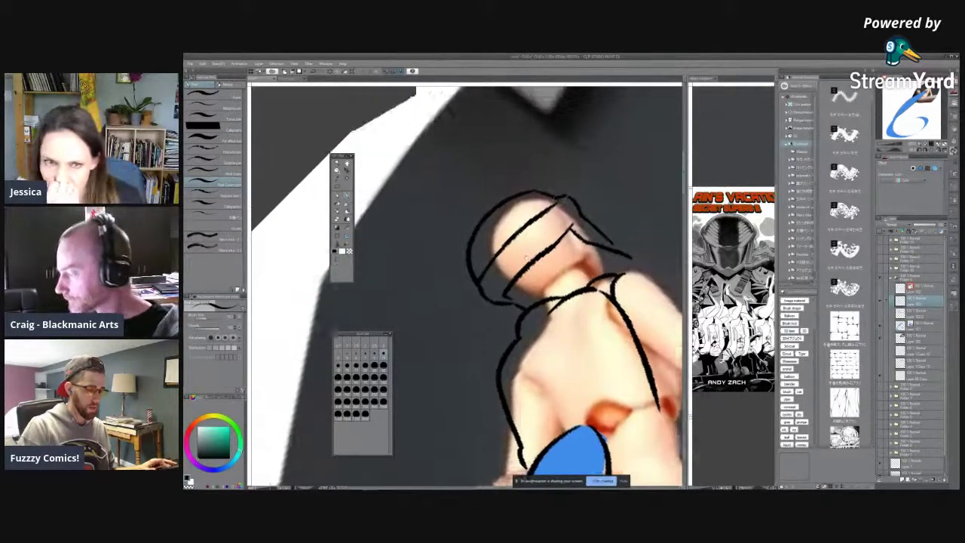
Ink the front edge below the helmet's brim and erase the lower part of the cheek guard line.
key(asciicircum)
key(asciicircum)
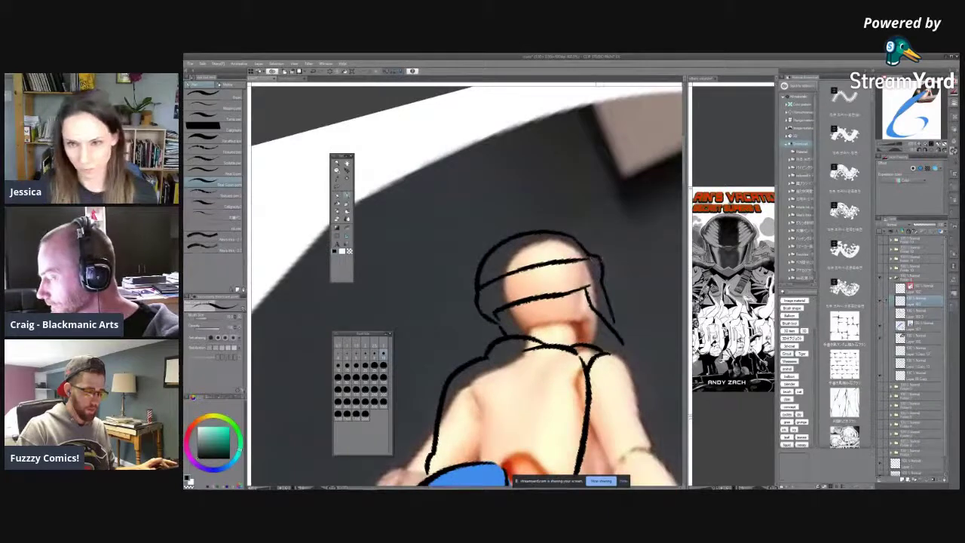
key(asciicircum)
key(asciicircum)
drag(610, 389, 609, 300)
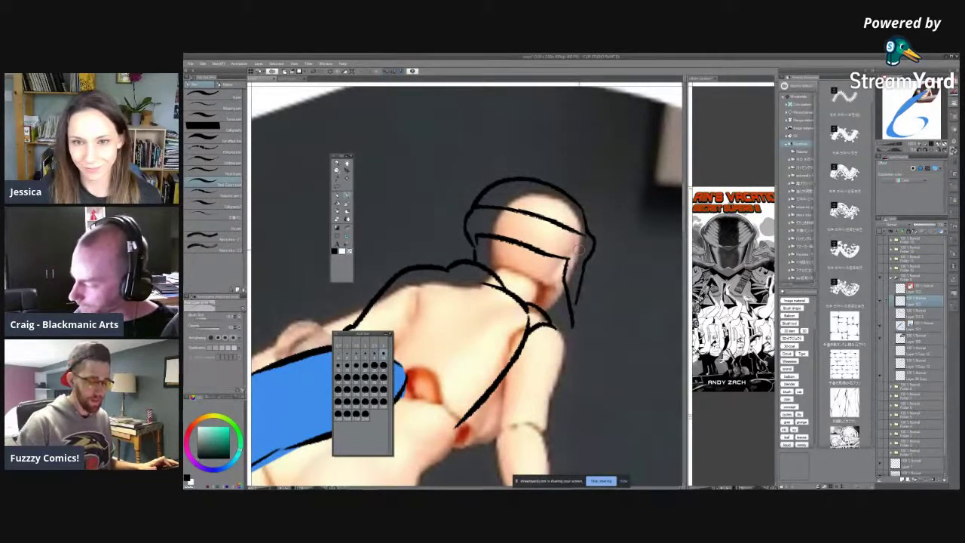
scroll(579, 265, up, 2)
mouse_move(588, 257)
mouse_down()
mouse_move(570, 276)
mouse_move(564, 374)
mouse_up()
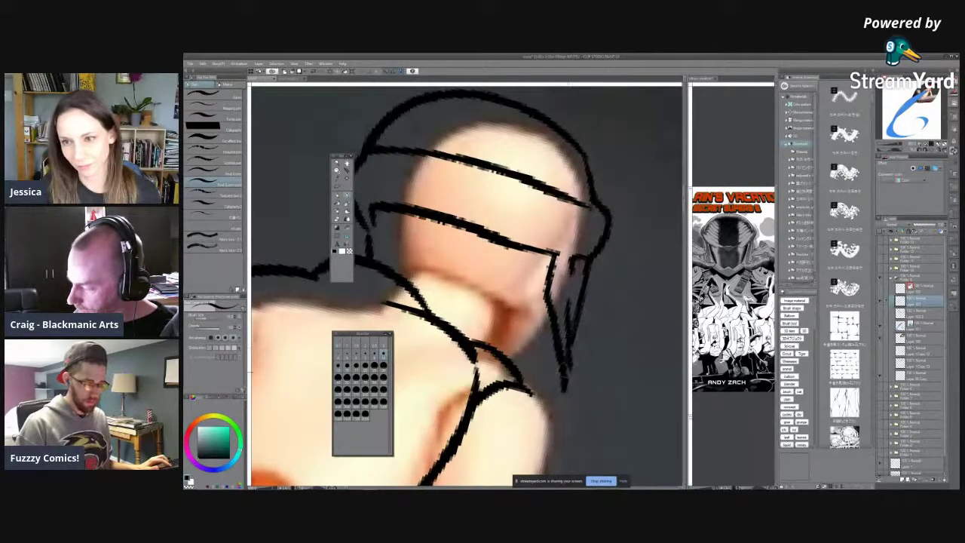
key(c)
drag(558, 291, 564, 391)
key(c)
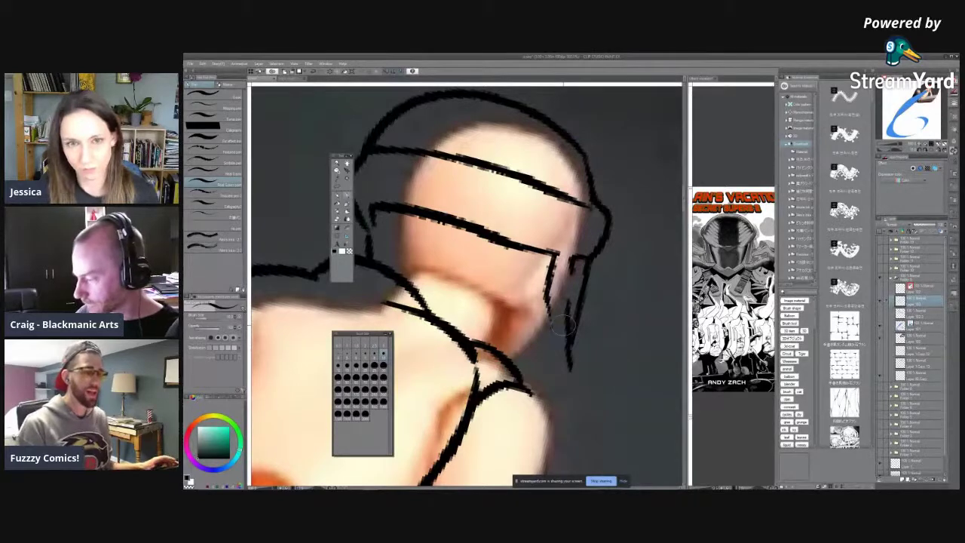
Clean up the cheek guard tip and extend the helmet's front edge in a curve down to the shoulder.
key(c)
drag(569, 307, 569, 398)
key(c)
key(minus)
key(minus)
key(minus)
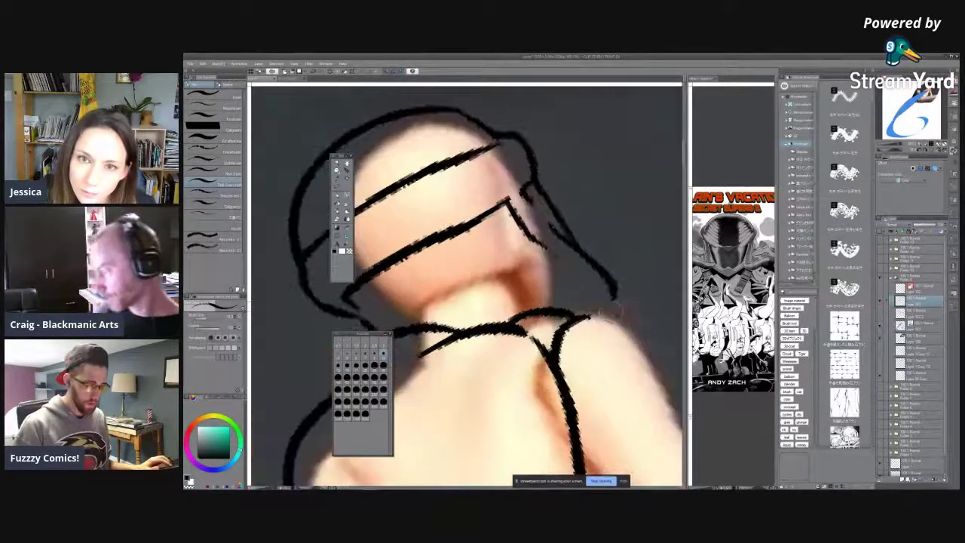
key(minus)
key(minus)
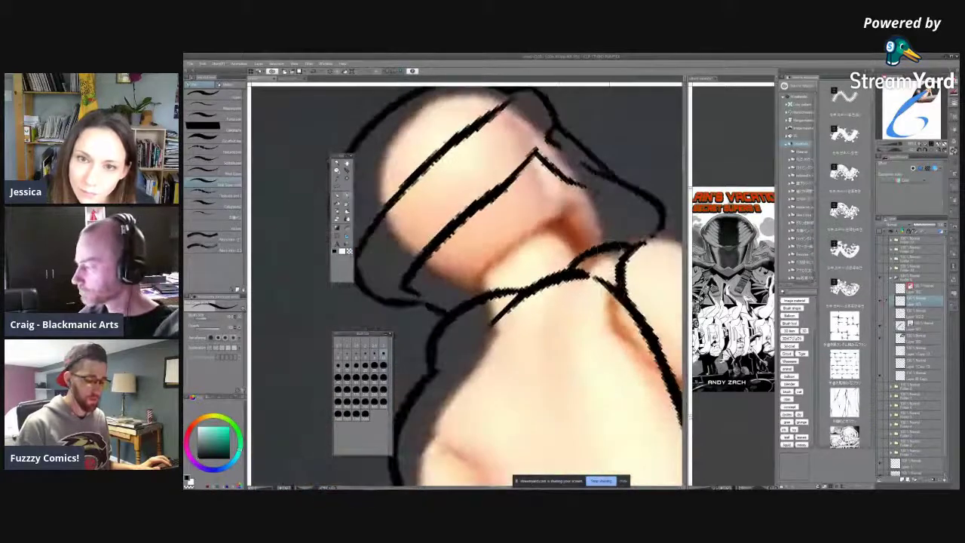
Redraw the cheek guard line from the lower band, angling it forward to meet the helmet's front edge near the shoulder.
drag(538, 150, 585, 186)
key(c)
mouse_move(528, 165)
mouse_down()
mouse_move(572, 200)
mouse_move(613, 206)
mouse_move(618, 241)
mouse_up()
key(ctrl+z)
drag(611, 205, 640, 218)
drag(639, 218, 609, 242)
key(^)
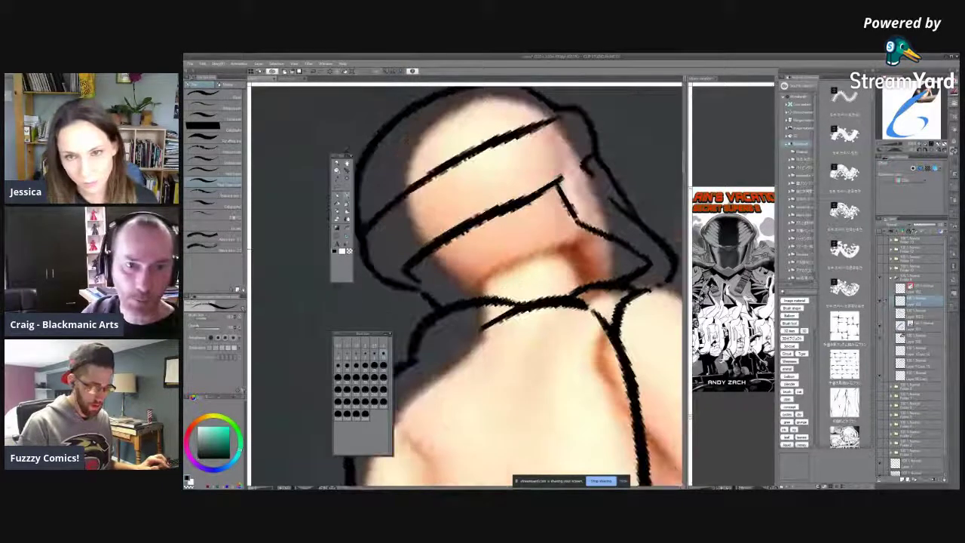
Ink the curved neck line beneath the helmet from the nape to the collar, redoing strokes and erasing the stray end.
mouse_move(580, 288)
mouse_down()
mouse_move(590, 252)
mouse_move(510, 254)
mouse_up()
mouse_move(491, 270)
mouse_down()
mouse_move(462, 293)
mouse_move(448, 280)
mouse_up()
key(ctrl+z)
key(ctrl+z)
mouse_move(467, 268)
mouse_down()
mouse_move(573, 248)
mouse_move(588, 287)
mouse_up()
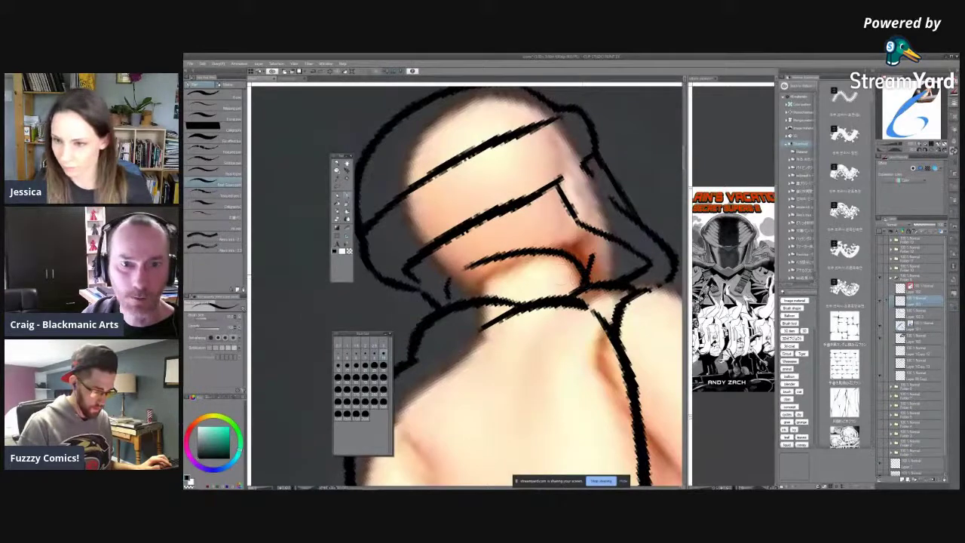
key(ctrl+z)
key(ctrl+z)
mouse_move(445, 300)
mouse_down()
mouse_move(445, 280)
mouse_move(511, 263)
mouse_up()
drag(531, 262, 581, 291)
key(c)
drag(592, 255, 584, 280)
scroll(584, 280, down, 8)
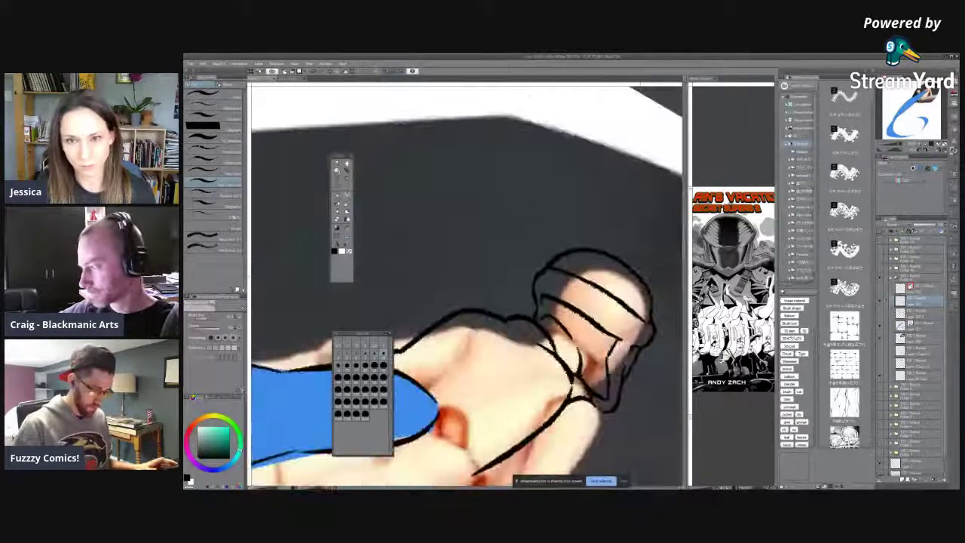
Erase the lower end of the near shoulder outline where it runs down the upper arm toward the blue shape.
scroll(584, 233, up, 5)
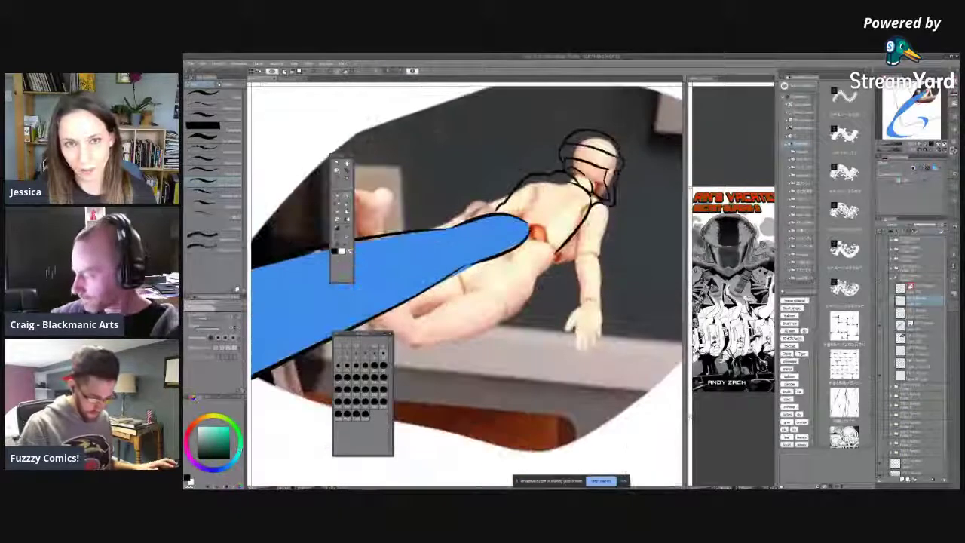
scroll(612, 243, up, 4)
drag(614, 279, 679, 296)
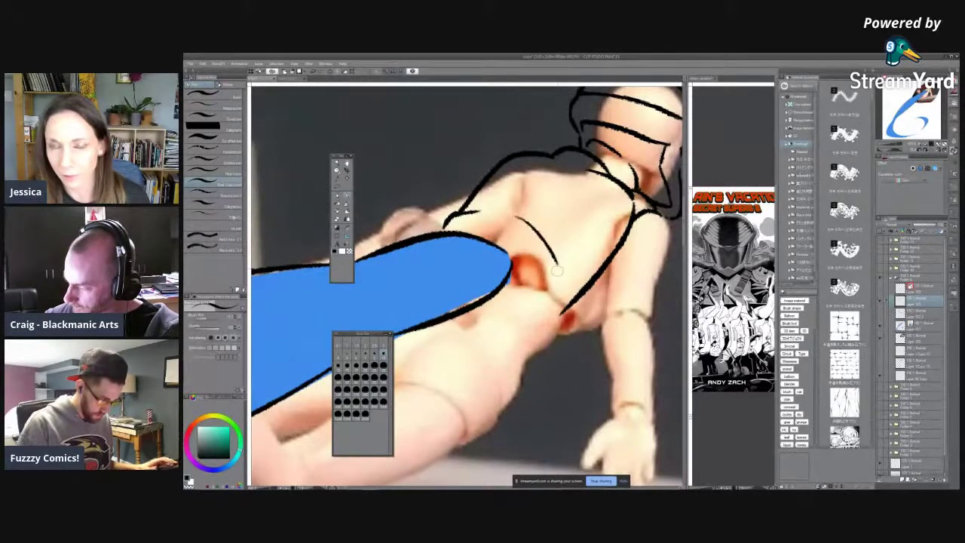
mouse_move(514, 211)
mouse_down()
mouse_move(543, 228)
mouse_move(472, 244)
mouse_up()
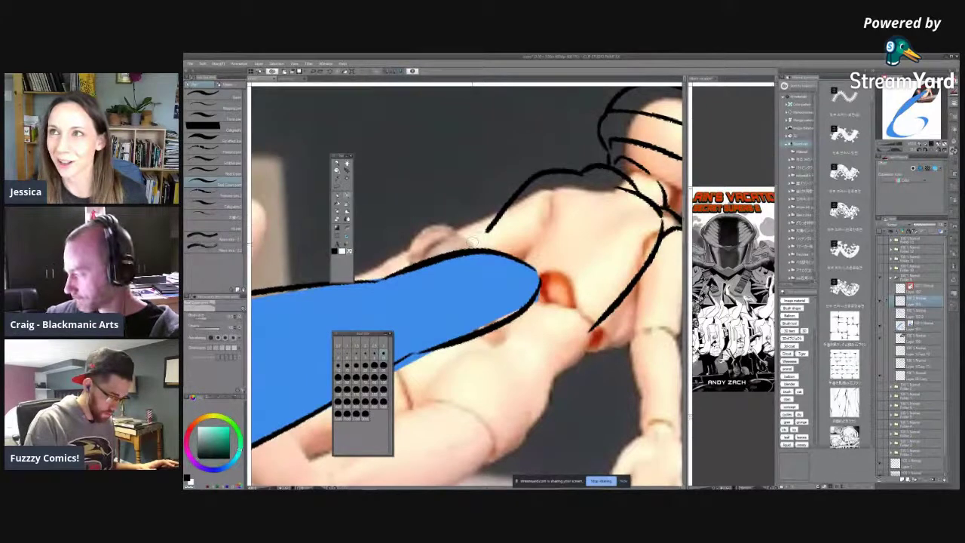
drag(511, 200, 494, 224)
key(c)
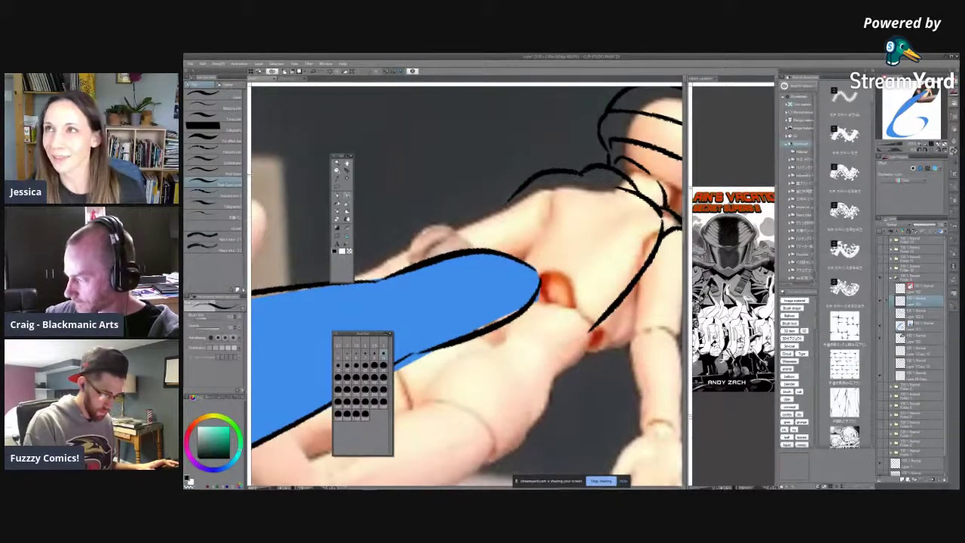
Extend the near shoulder outline down the upper arm and sketch a broken rounded arc around the blue shape's tip, undoing unwanted strokes.
mouse_move(586, 163)
mouse_down()
mouse_move(525, 183)
mouse_move(490, 241)
mouse_up()
drag(520, 305, 523, 276)
mouse_move(480, 226)
mouse_down()
mouse_move(481, 240)
mouse_move(546, 228)
mouse_move(556, 263)
mouse_up()
key(ctrl+z)
mouse_move(507, 219)
mouse_down()
mouse_move(555, 229)
mouse_move(554, 268)
mouse_move(565, 238)
mouse_move(558, 224)
mouse_move(484, 235)
mouse_move(513, 214)
mouse_move(504, 187)
mouse_up()
key(ctrl+z)
key(ctrl+z)
key(minus)
key(ctrl+z)
key(minus)
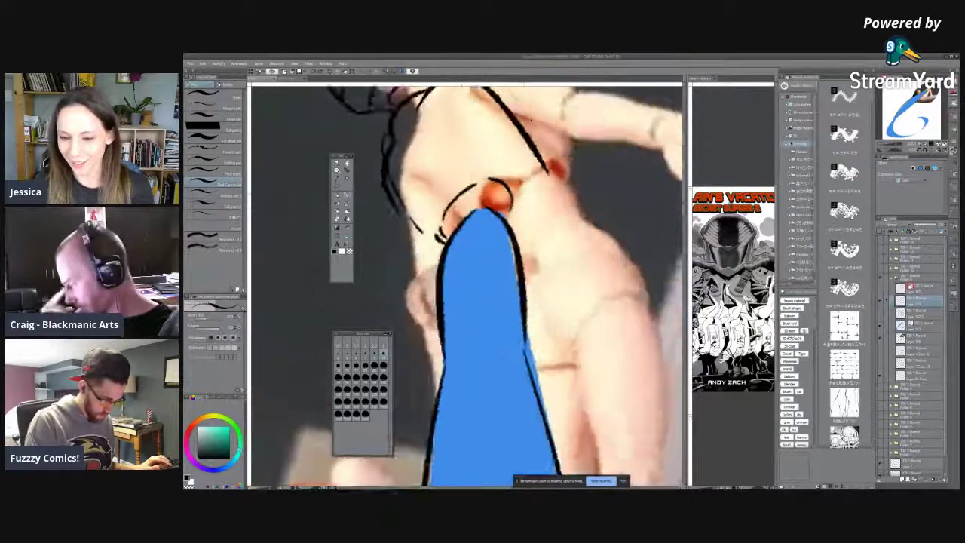
key(minus)
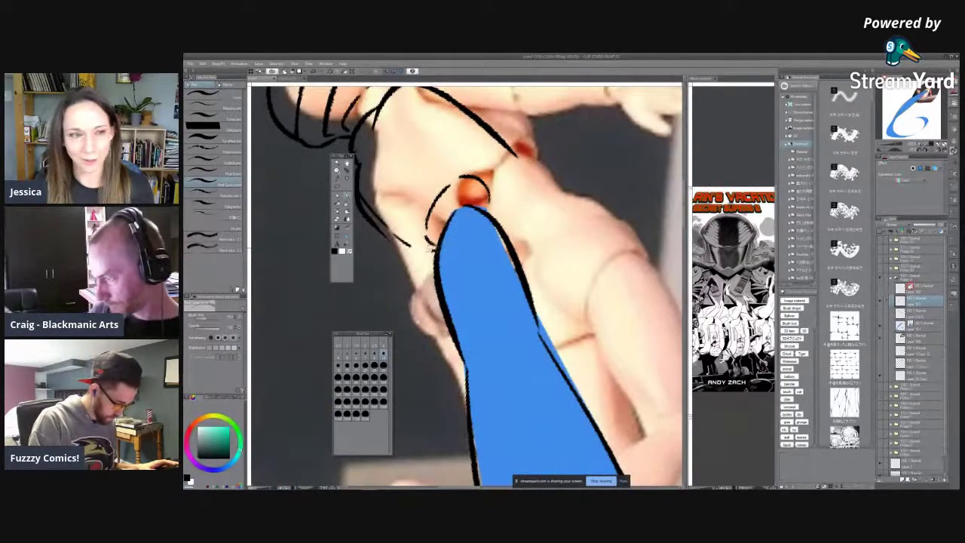
Redraw the arc over the blue shape's tip as one continuous curve and remove the small stray curl on it.
key(ctrl+z)
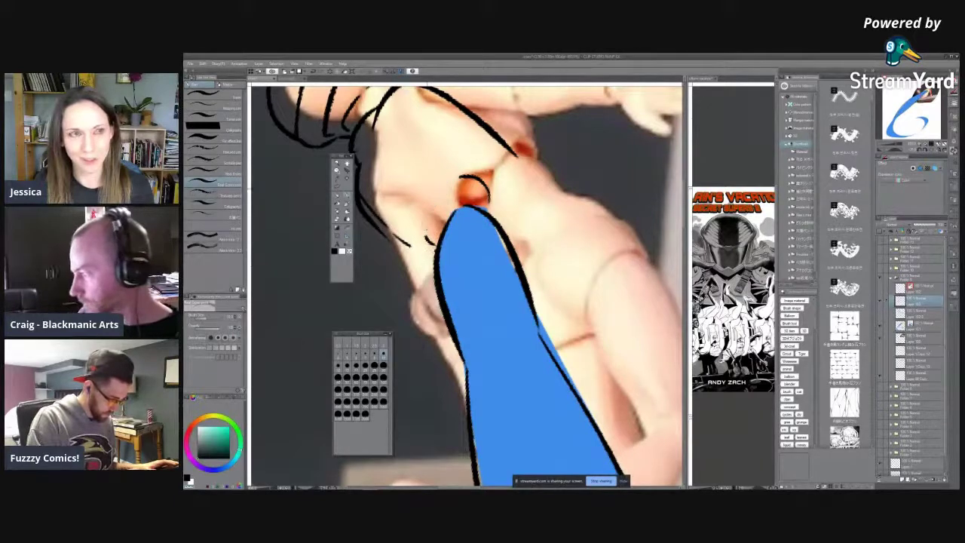
mouse_move(424, 226)
mouse_down()
mouse_move(438, 186)
mouse_move(480, 179)
mouse_up()
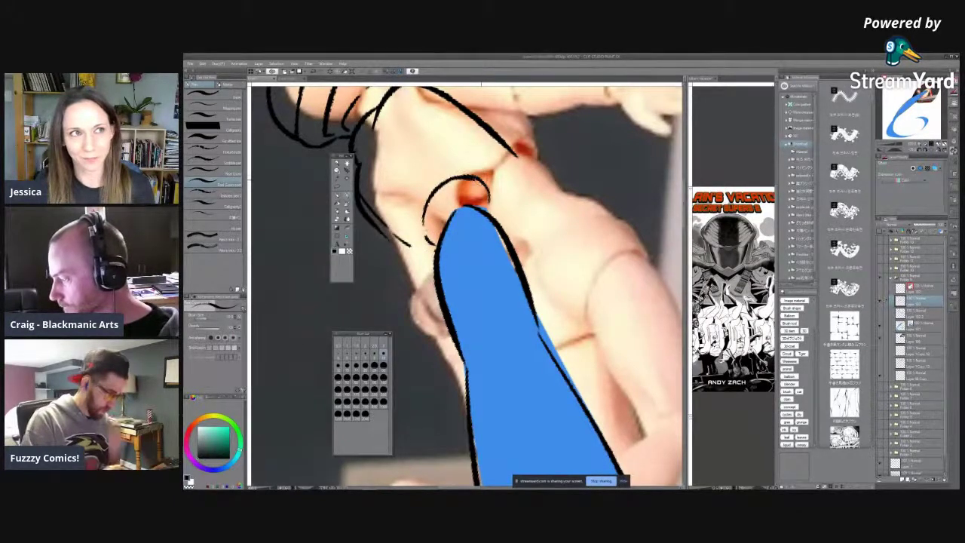
drag(447, 210, 521, 228)
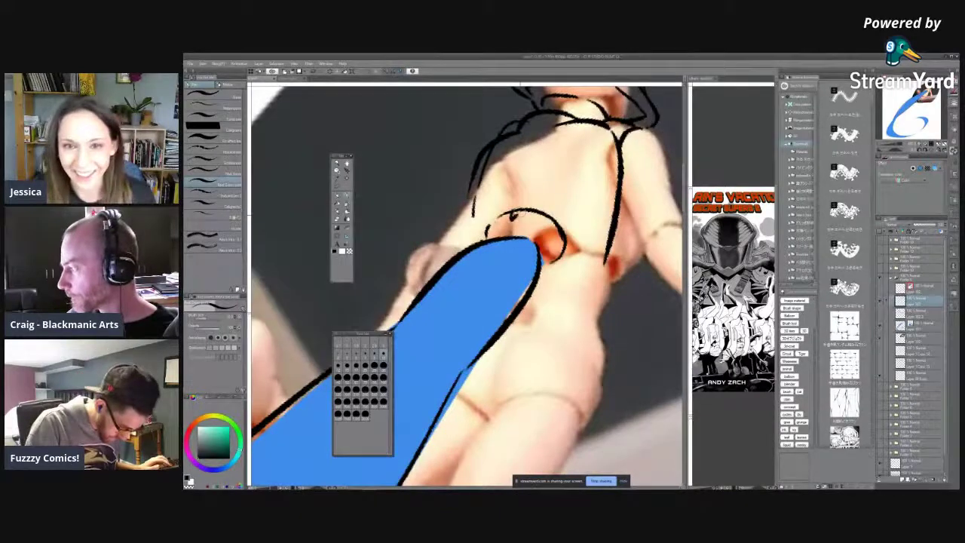
drag(518, 211, 510, 218)
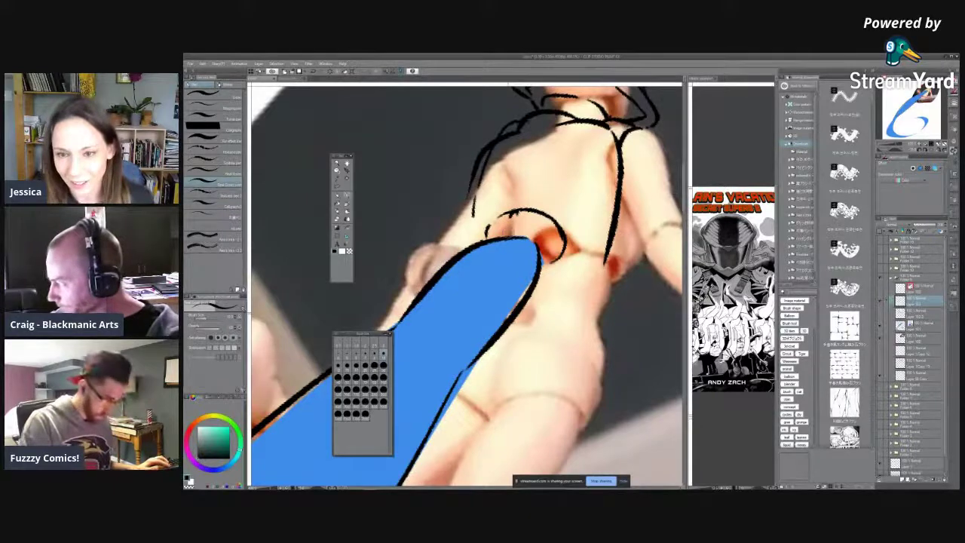
key(asciicircum)
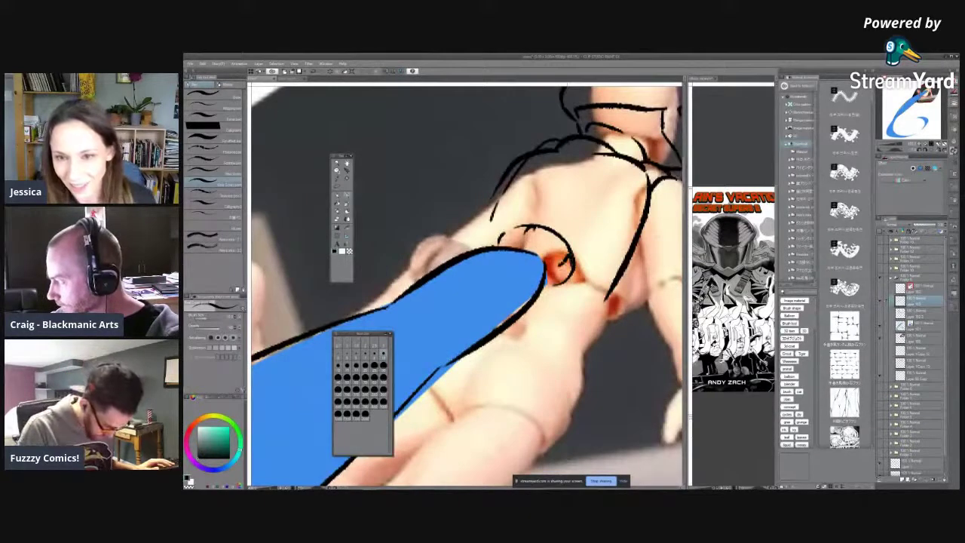